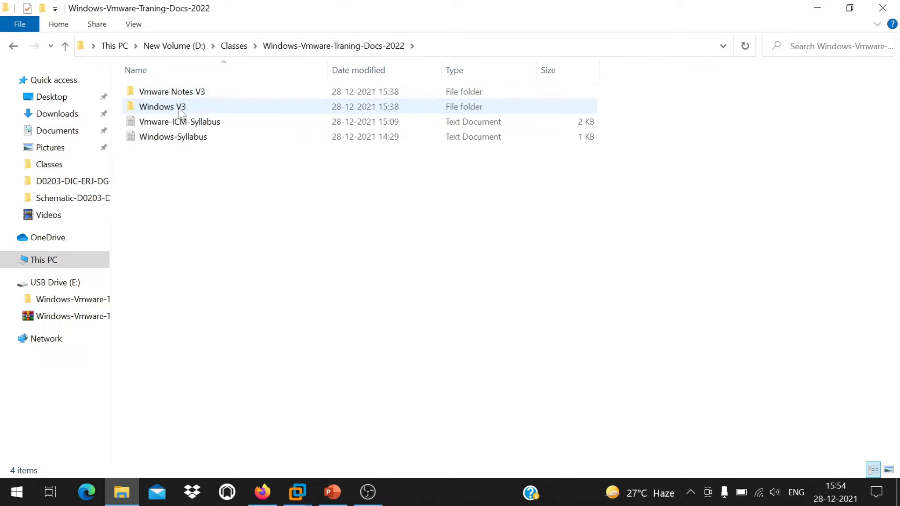
Open the handwritten notes folder in Windows V3 and view photo DSCN3695.
{"action": "double_click", "coordinate": [180, 107]}
{"action": "left_click", "coordinate": [181, 94]}
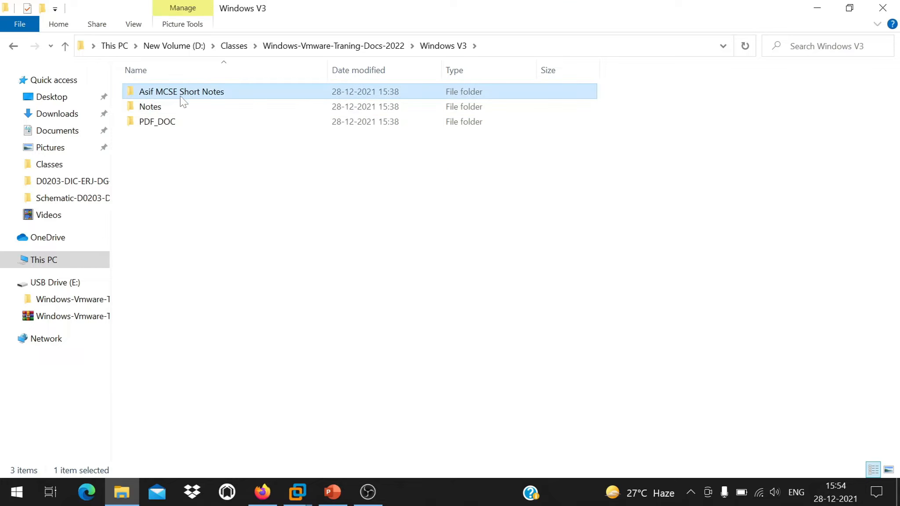
{"action": "double_click", "coordinate": [180, 97]}
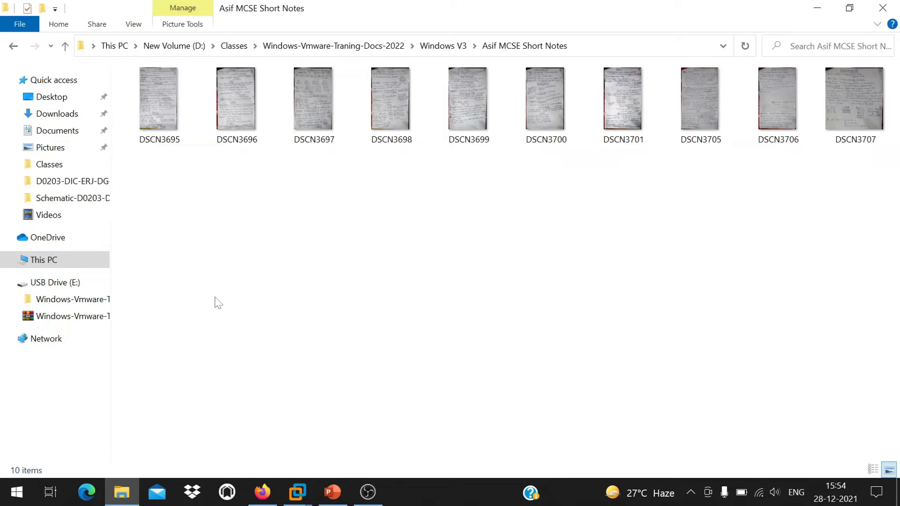
{"action": "left_click", "coordinate": [160, 104]}
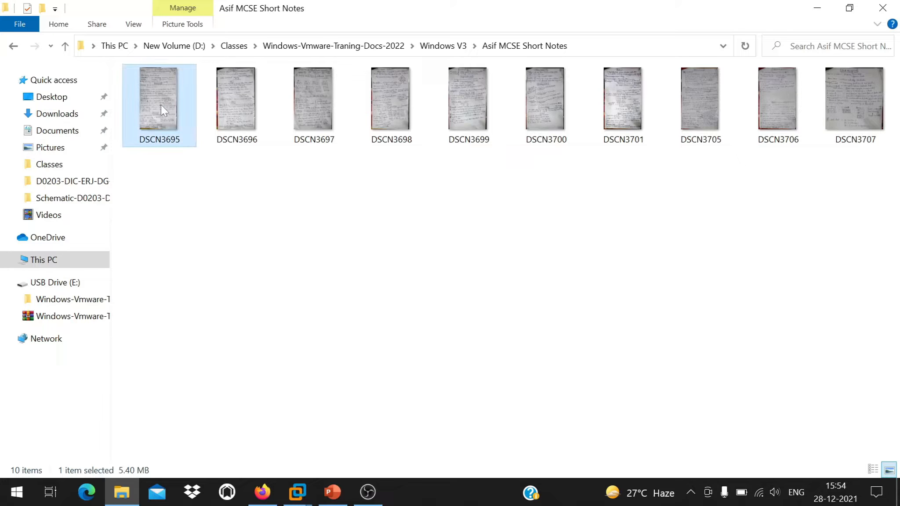
{"action": "double_click", "coordinate": [161, 104]}
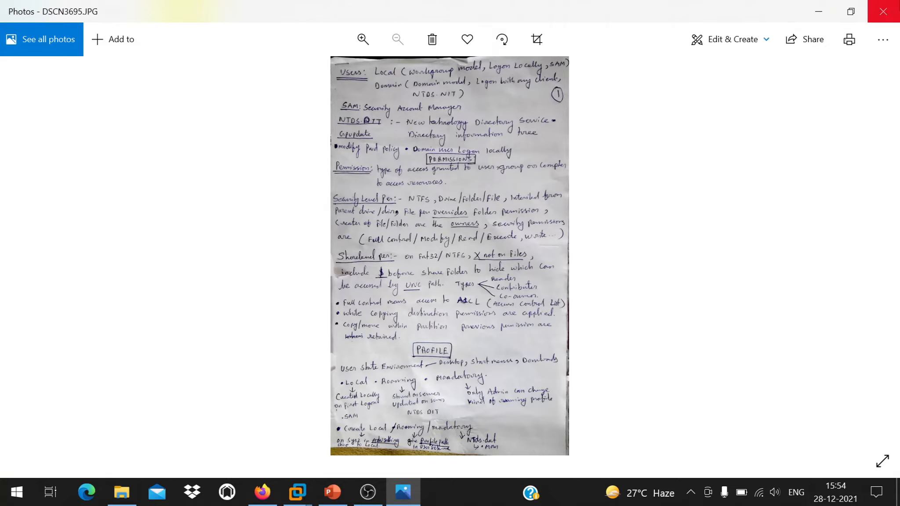
Rename the notes folder to 'Short Notes' by deleting its leading words.
{"action": "left_click", "coordinate": [65, 46]}
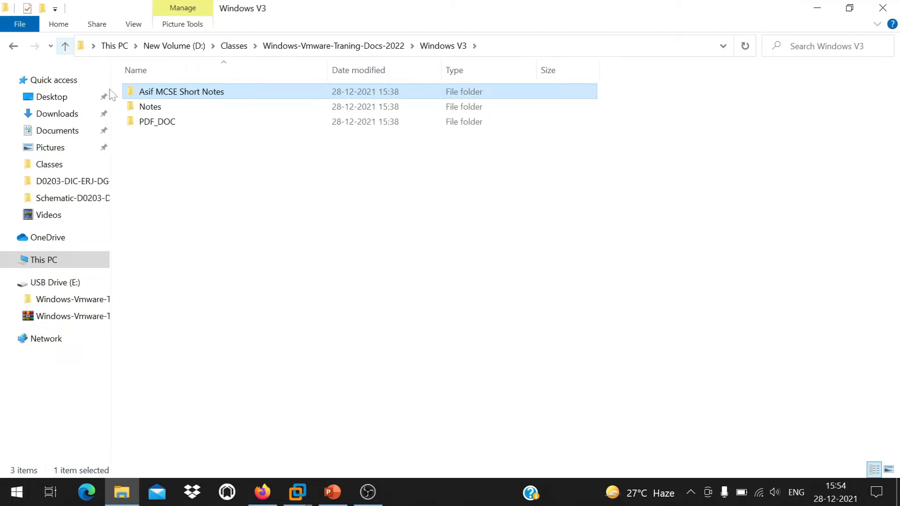
{"action": "right_click", "coordinate": [175, 100]}
{"action": "left_click", "coordinate": [246, 434]}
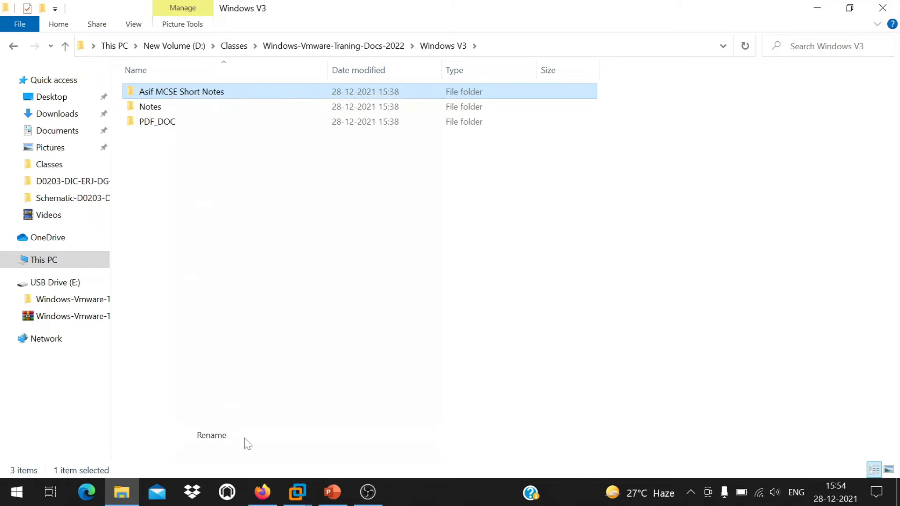
{"action": "key", "text": "Home"}
{"action": "key", "text": "ctrl+shift+Right"}
{"action": "key", "text": "ctrl+shift+Right"}
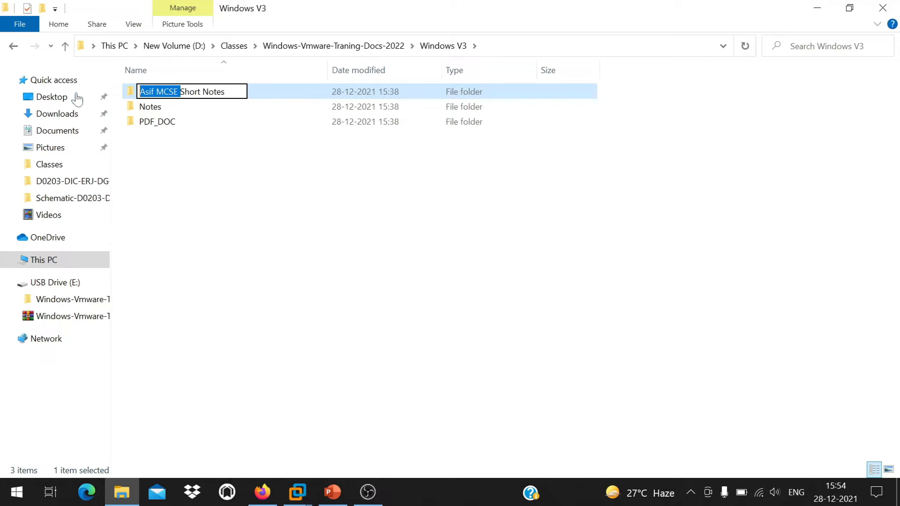
{"action": "key", "text": "Delete"}
{"action": "key", "text": "Return"}
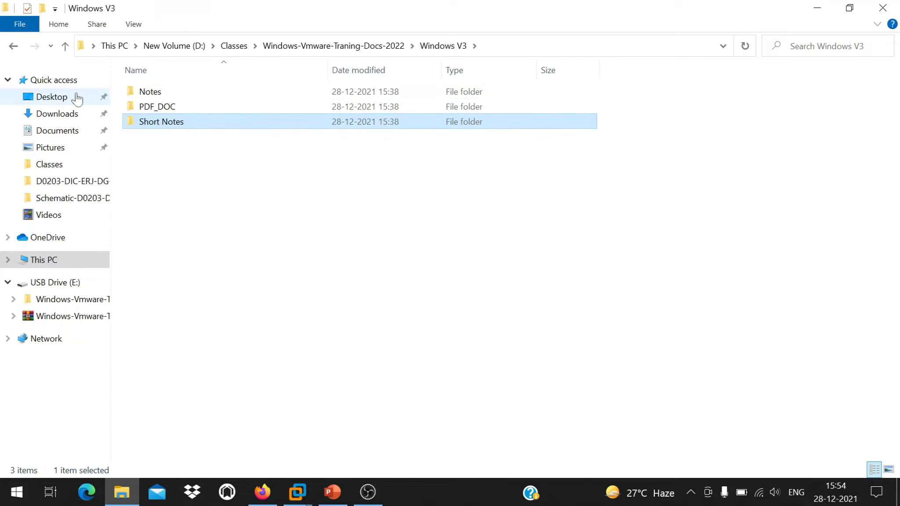
Go back into Windows V3 > Short Notes and view DSCN3695 in Photos.
{"action": "left_click", "coordinate": [65, 46]}
{"action": "double_click", "coordinate": [221, 94]}
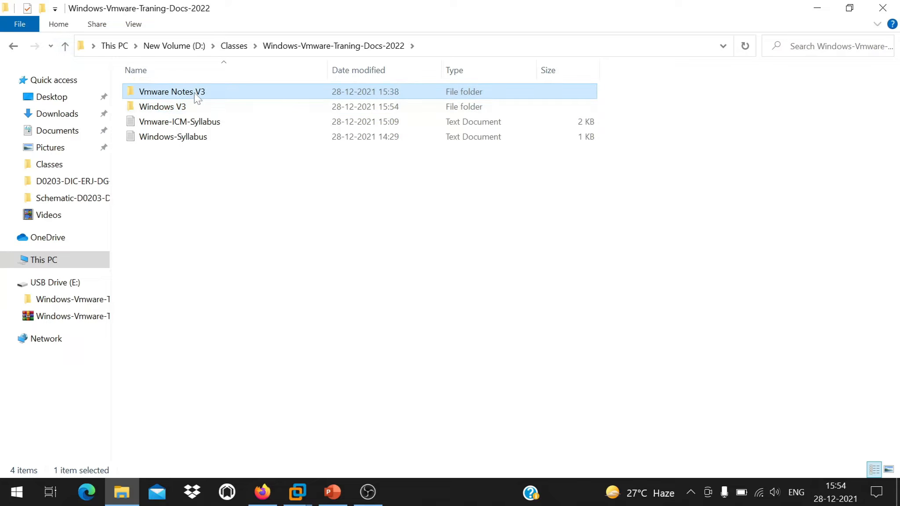
{"action": "left_click", "coordinate": [65, 46]}
{"action": "double_click", "coordinate": [184, 108]}
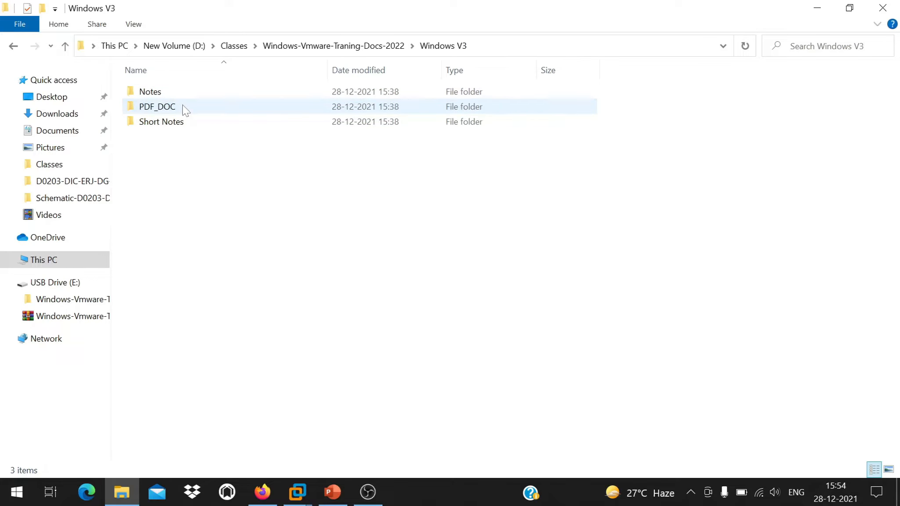
{"action": "double_click", "coordinate": [175, 120]}
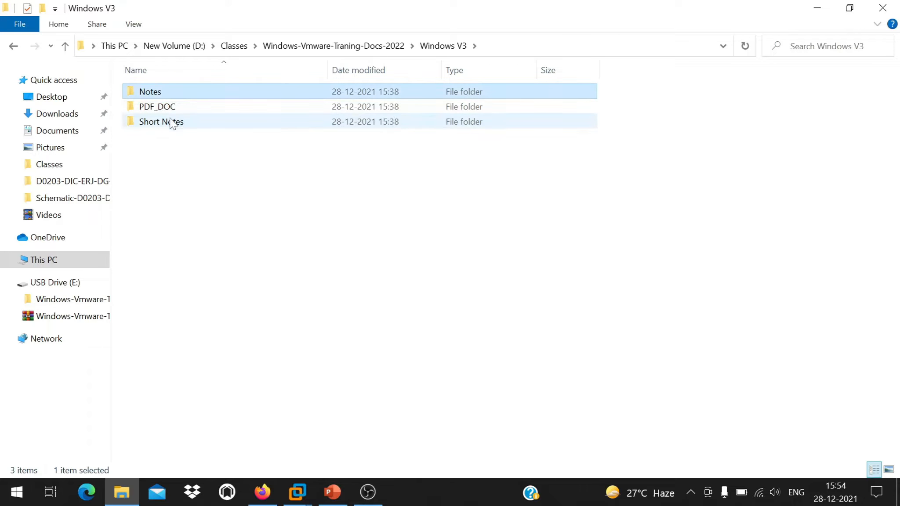
{"action": "double_click", "coordinate": [170, 104]}
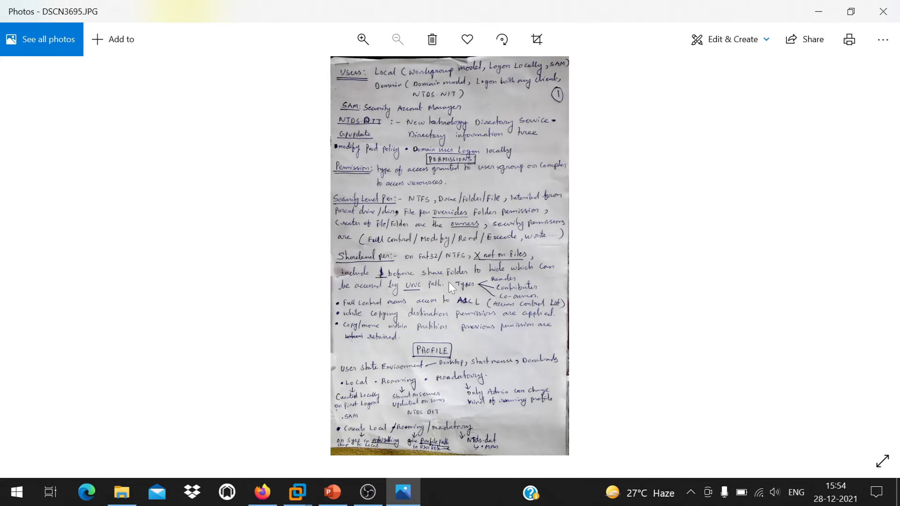
Flip to DSCN3696, zoom and pan to its lower Verification notes, then minimize Photos.
{"action": "key", "text": "Right"}
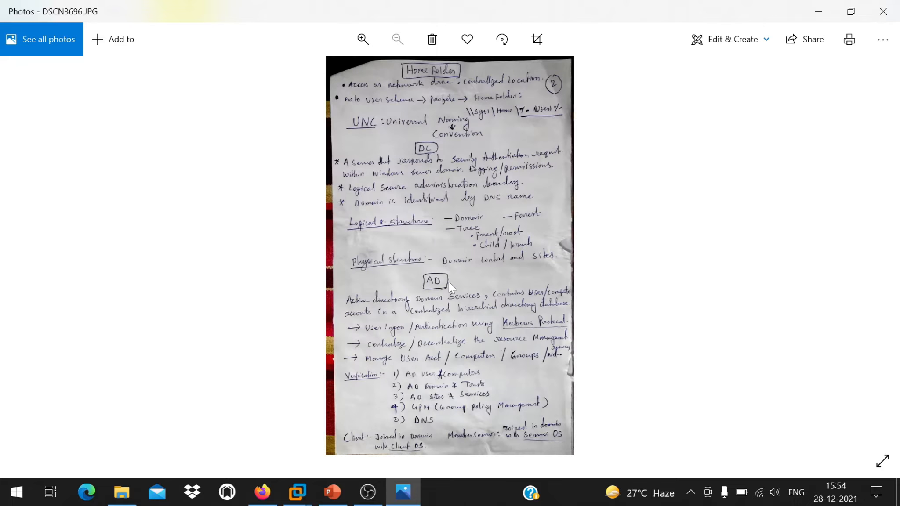
{"action": "key", "text": "Left"}
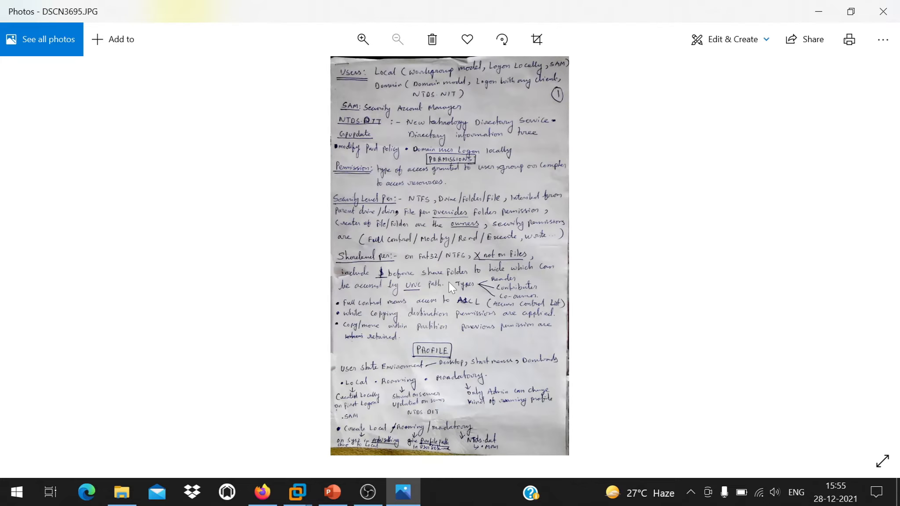
{"action": "key", "text": "Right"}
{"action": "scroll", "coordinate": [407, 357], "scroll_direction": "up", "scroll_amount": 2}
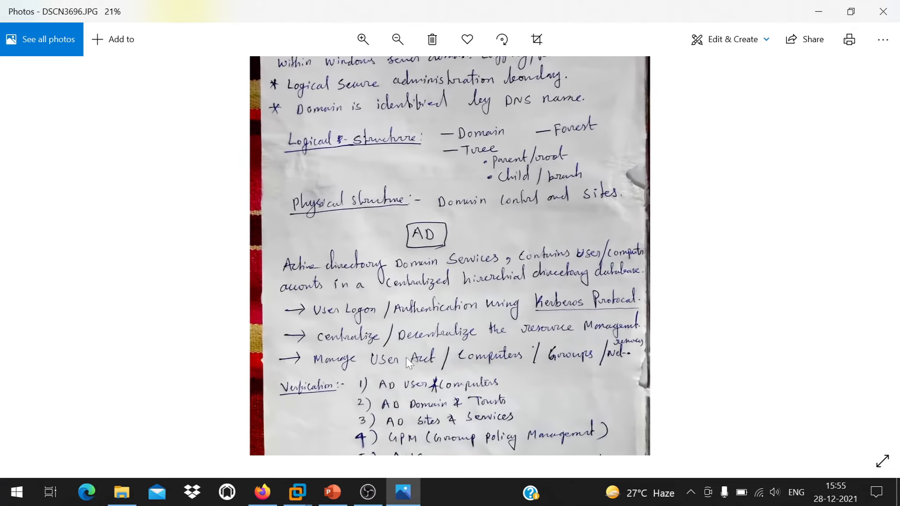
{"action": "scroll", "coordinate": [406, 357], "scroll_direction": "up", "scroll_amount": 2}
{"action": "left_click_drag", "start_coordinate": [515, 375], "coordinate": [437, 260]}
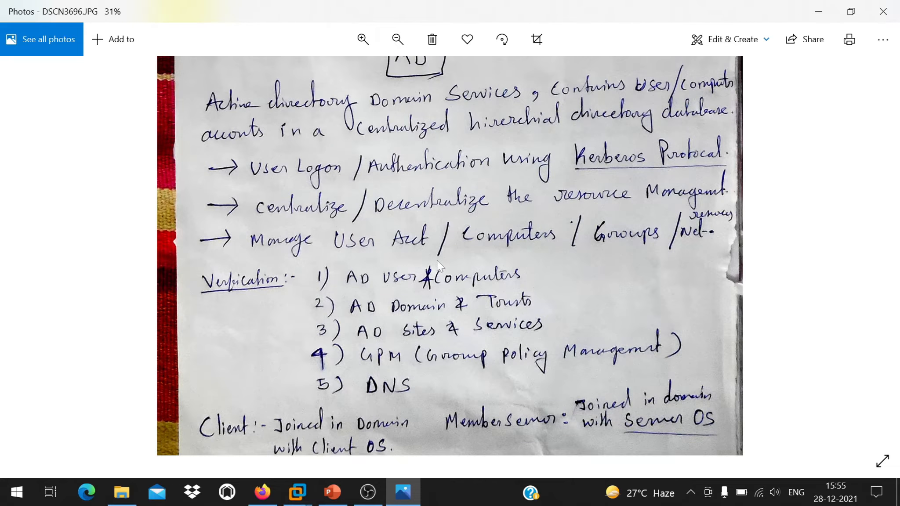
{"action": "scroll", "coordinate": [436, 260], "scroll_direction": "up", "scroll_amount": 1}
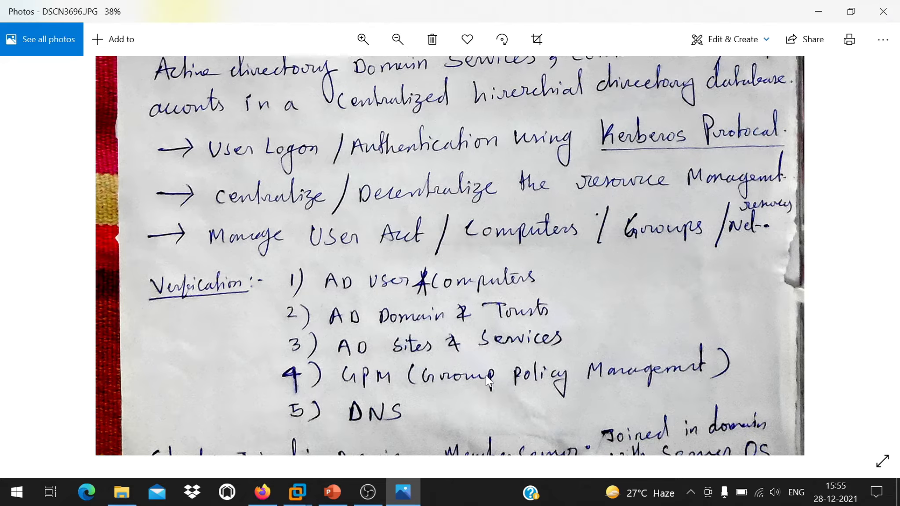
{"action": "scroll", "coordinate": [487, 314], "scroll_direction": "down", "scroll_amount": 1}
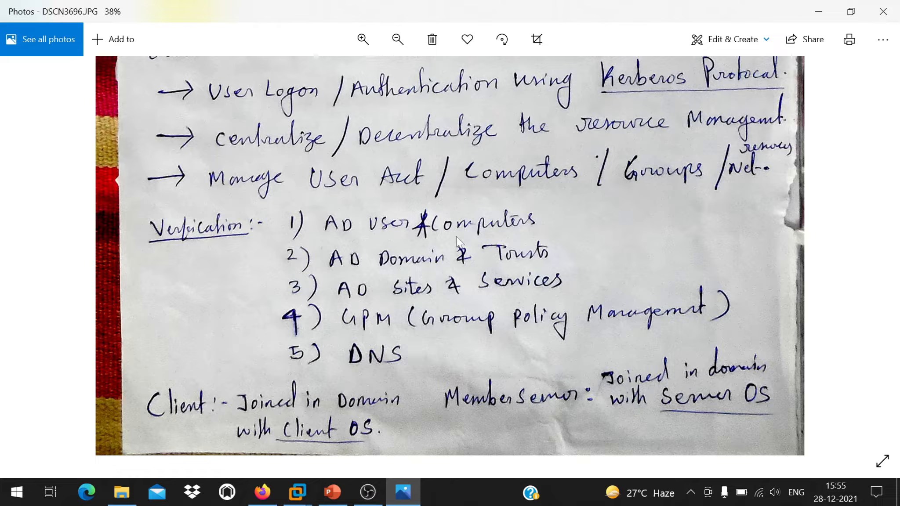
{"action": "left_click", "coordinate": [817, 14]}
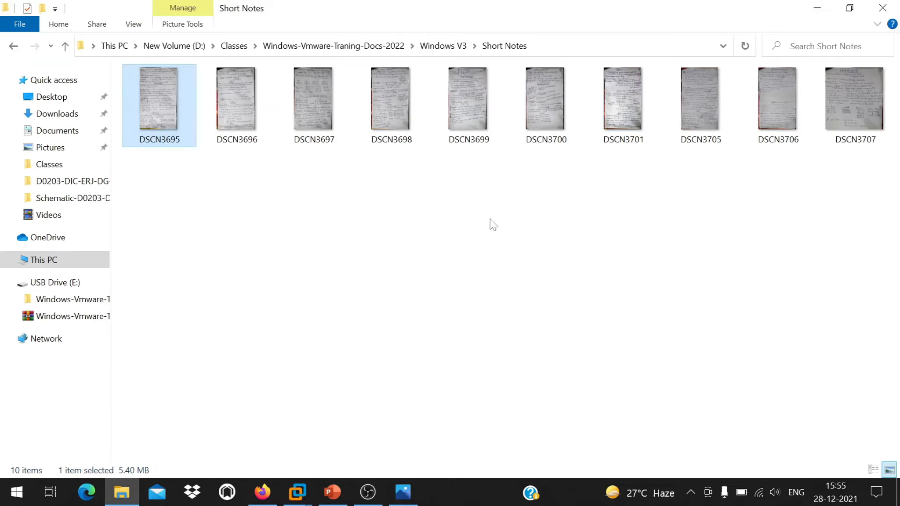
Show the Honda.com domain tree slide, then switch to the DC-AD-Honda VM and power it on.
{"action": "left_click", "coordinate": [817, 10]}
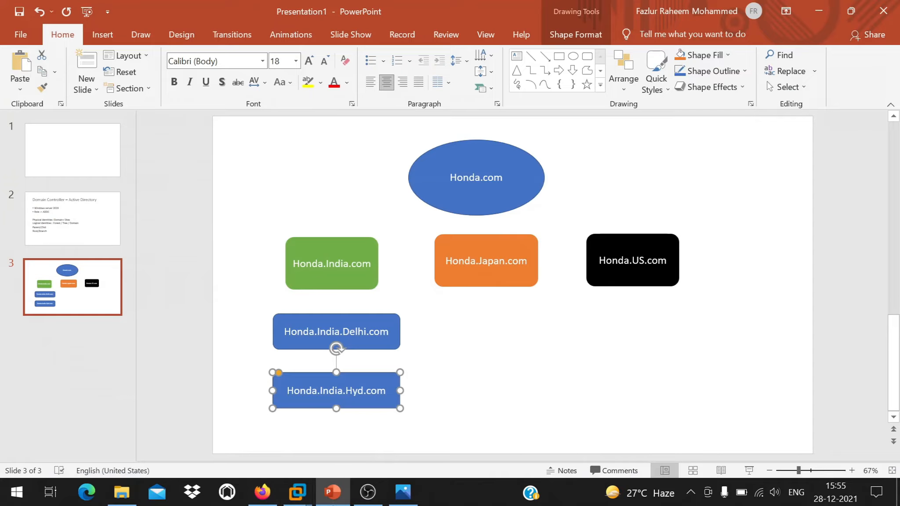
{"action": "left_click", "coordinate": [368, 495]}
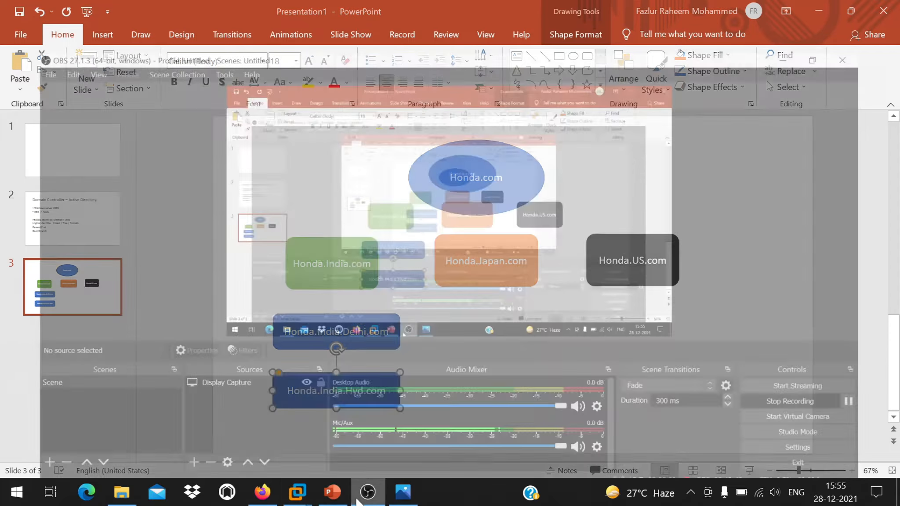
{"action": "left_click", "coordinate": [367, 495]}
{"action": "mouse_move", "coordinate": [300, 501]}
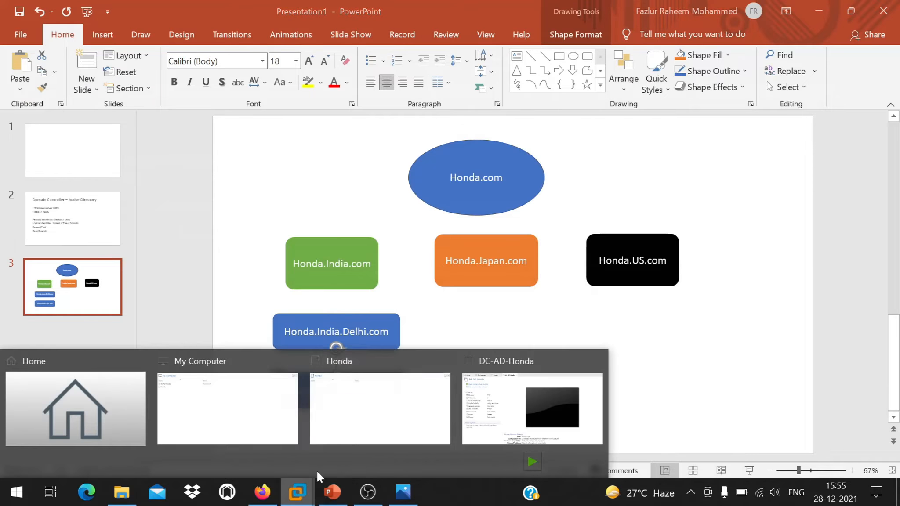
{"action": "left_click", "coordinate": [549, 391]}
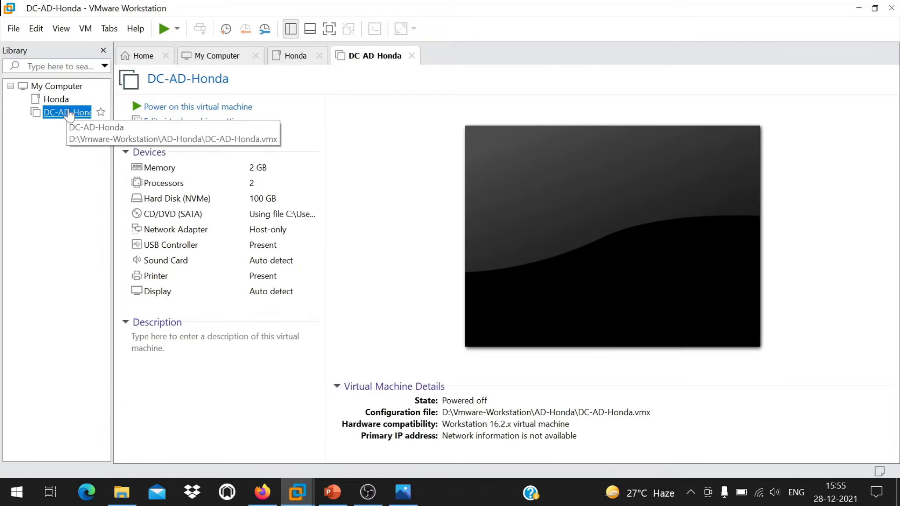
{"action": "left_click", "coordinate": [187, 108]}
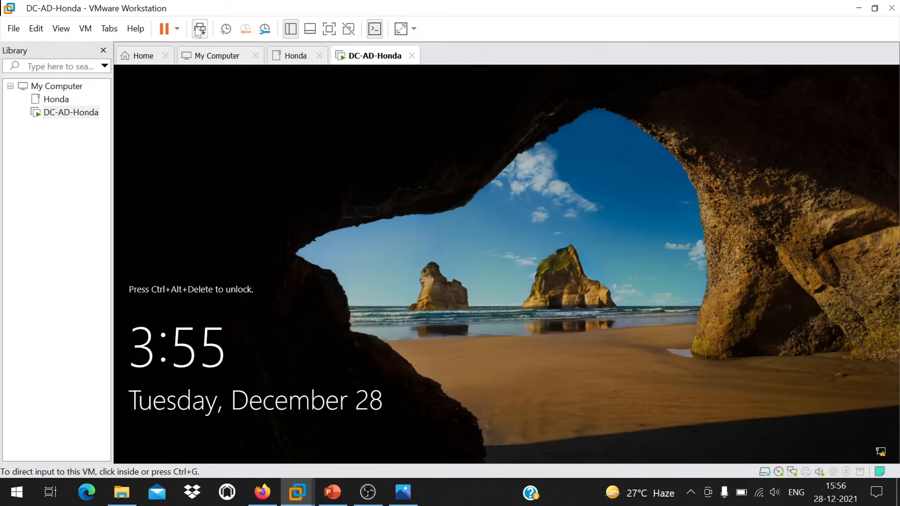
Sign in to DC-AD-Honda as Administrator with the account password, then go full screen.
{"action": "left_click", "coordinate": [202, 31]}
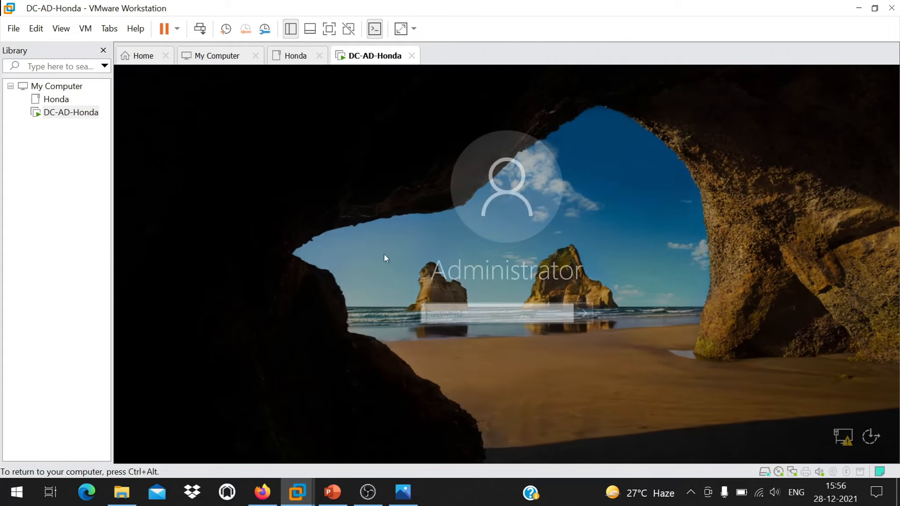
{"action": "type", "text": "***"}
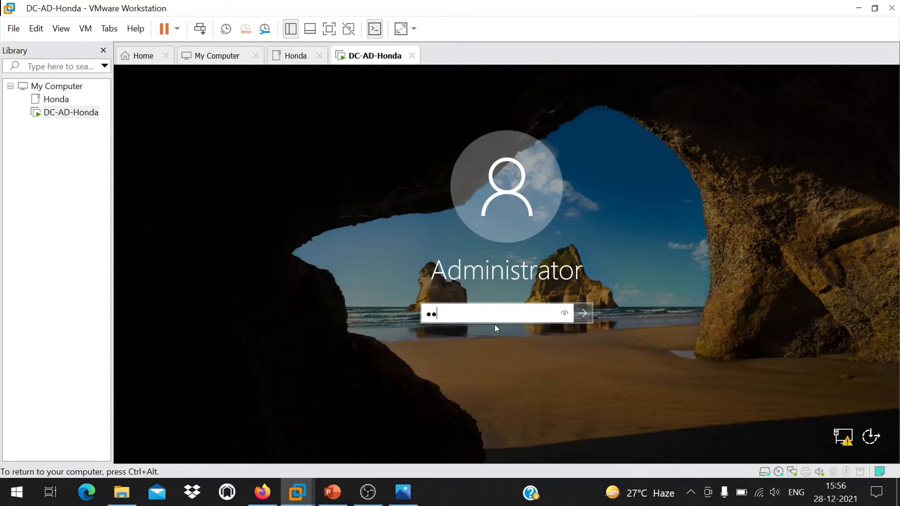
{"action": "key", "text": "BackSpace"}
{"action": "type", "text": "*****"}
{"action": "key", "text": "Return"}
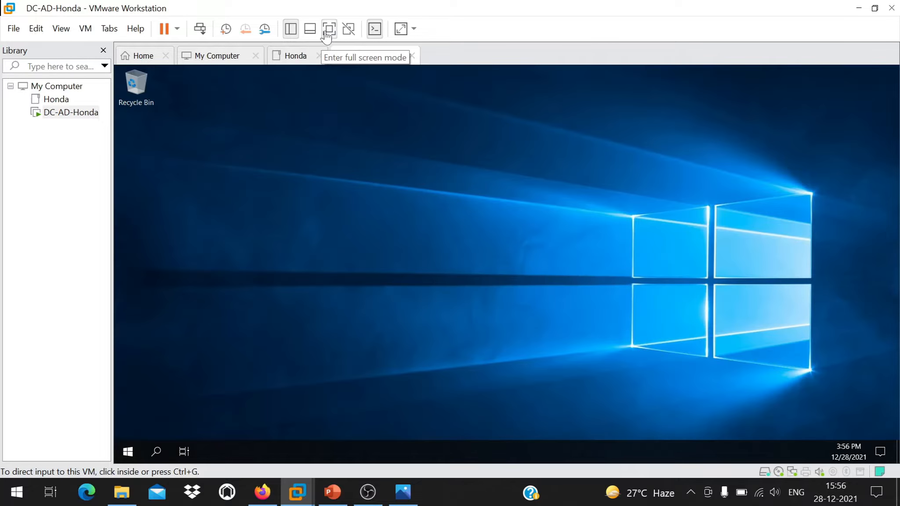
{"action": "left_click", "coordinate": [324, 32]}
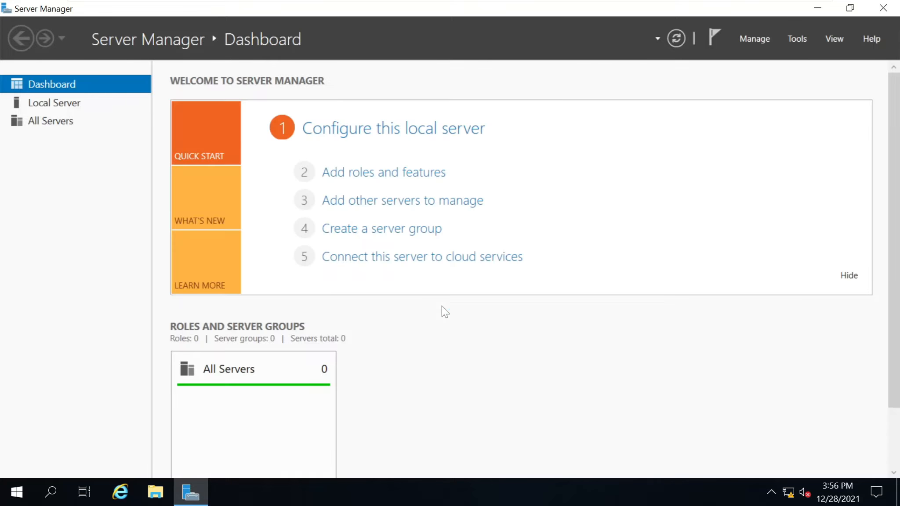
View the Local Server properties, then launch Add Roles and Features from the Manage menu.
{"action": "left_click", "coordinate": [51, 106]}
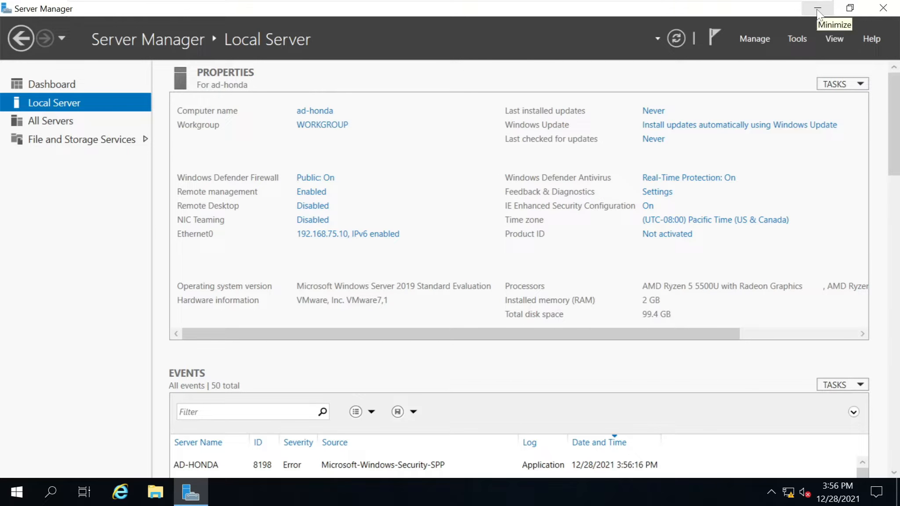
{"action": "left_click", "coordinate": [756, 39]}
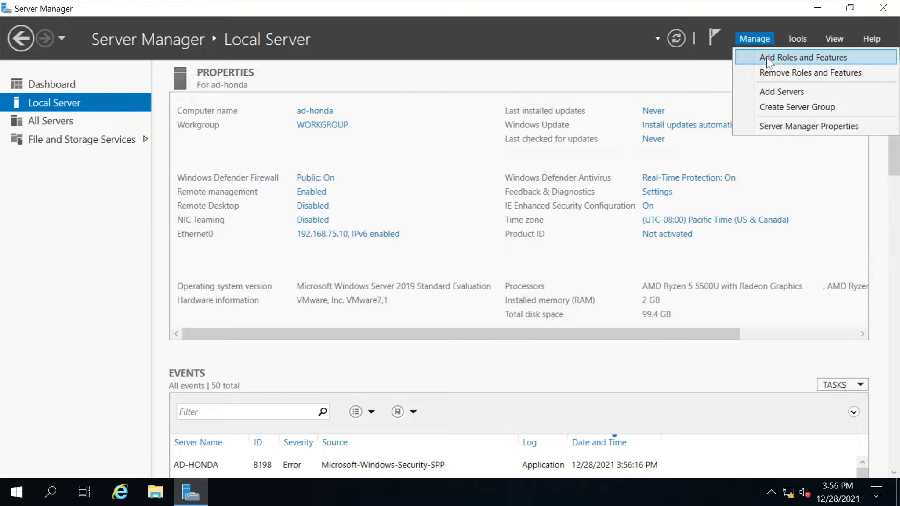
{"action": "left_click", "coordinate": [363, 106]}
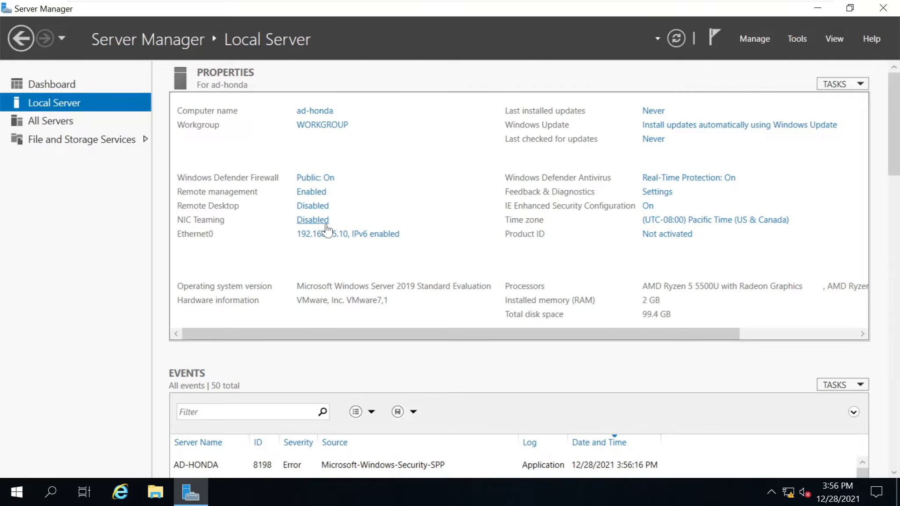
{"action": "left_click", "coordinate": [798, 40]}
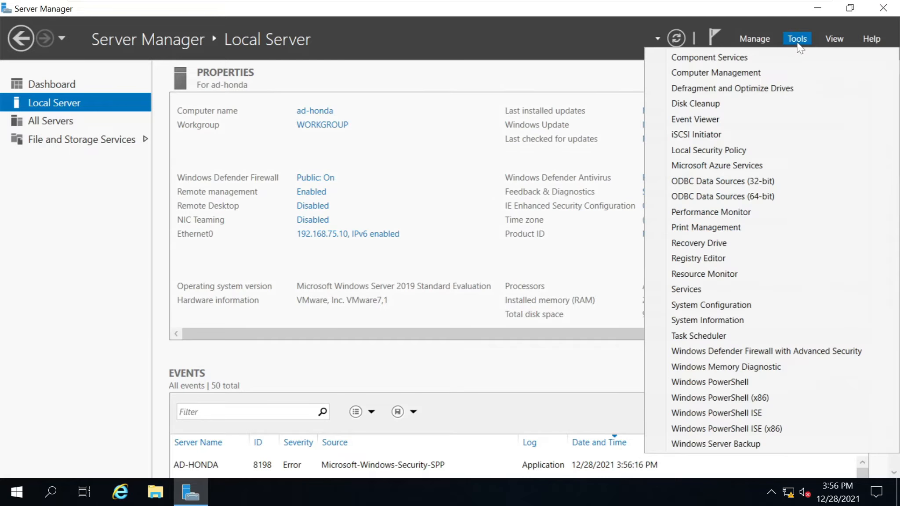
{"action": "left_click", "coordinate": [773, 37]}
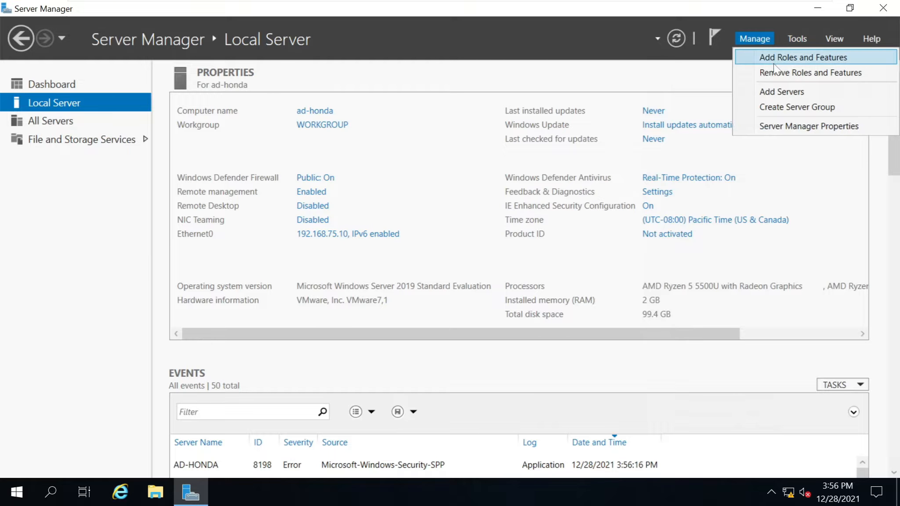
{"action": "left_click", "coordinate": [773, 61]}
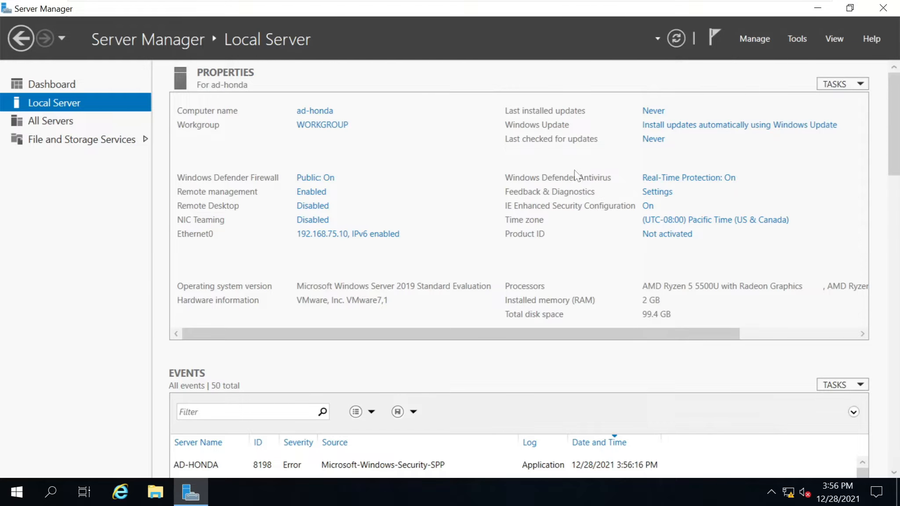
{"action": "left_click_drag", "start_coordinate": [341, 31], "coordinate": [492, 43]}
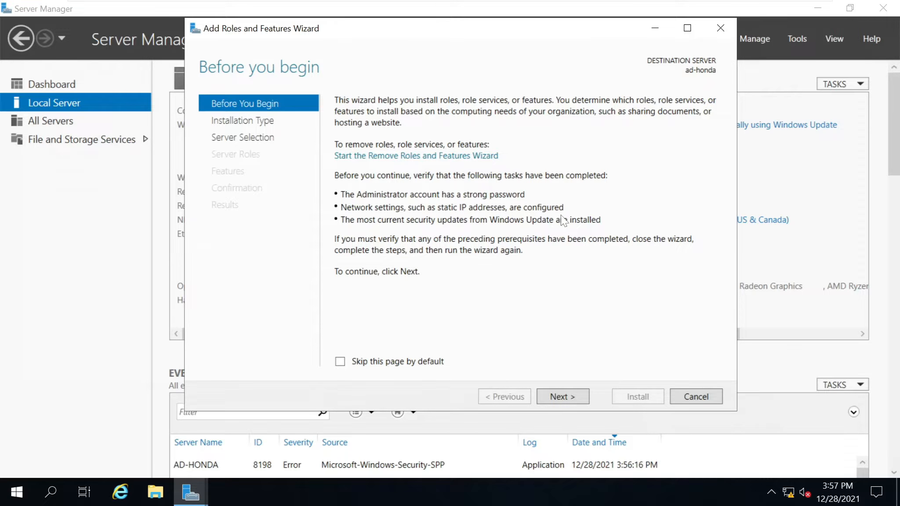
Choose role-based install on ad-honda and add the AD DS and DNS Server roles with their required features.
{"action": "left_click", "coordinate": [571, 396]}
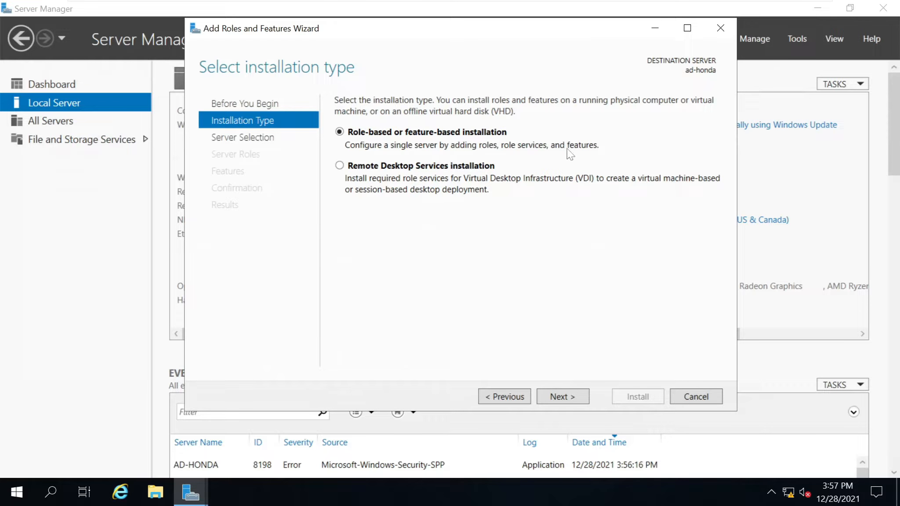
{"action": "left_click", "coordinate": [571, 396]}
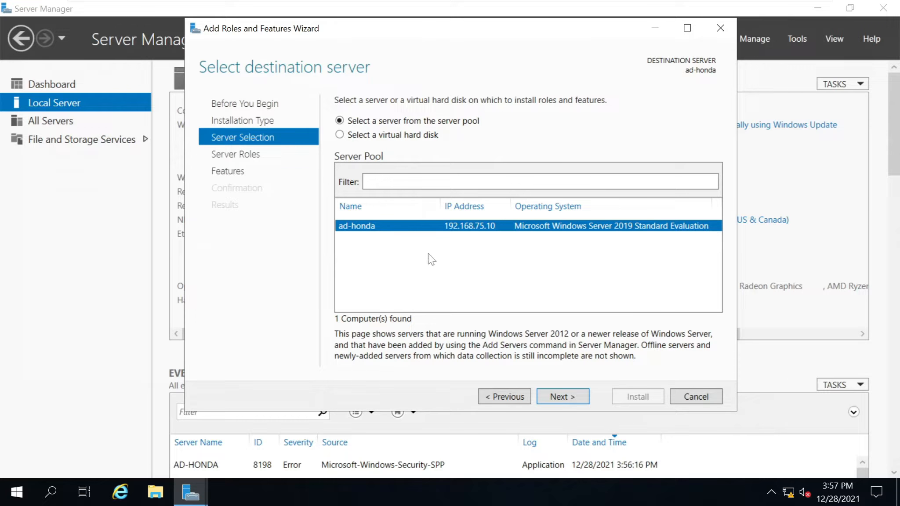
{"action": "left_click", "coordinate": [553, 397]}
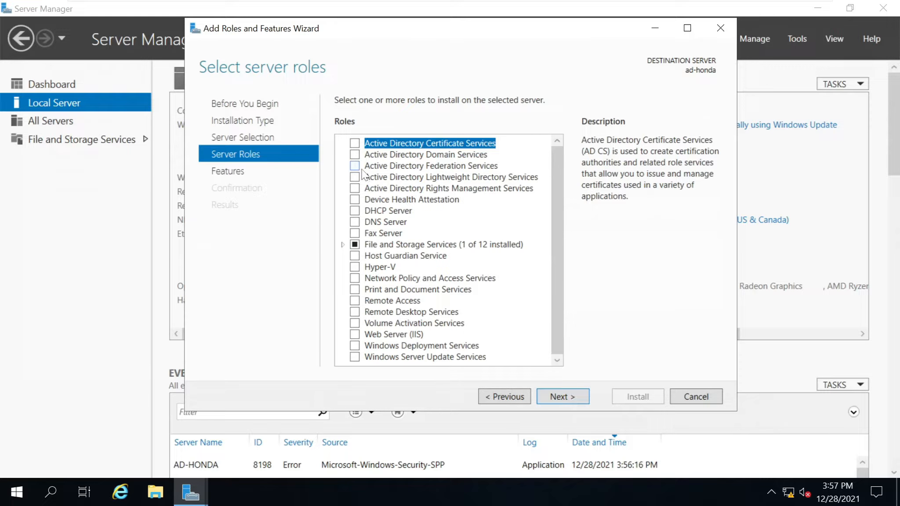
{"action": "left_click", "coordinate": [355, 154]}
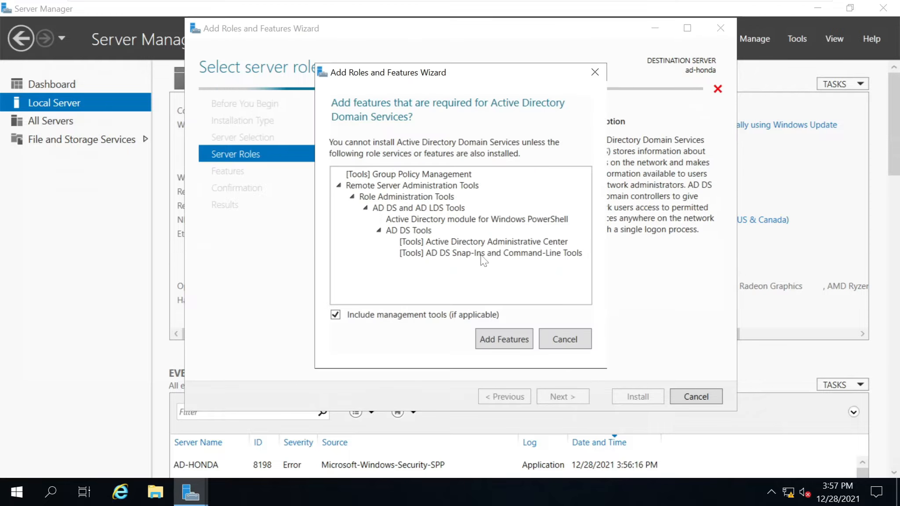
{"action": "left_click", "coordinate": [505, 338]}
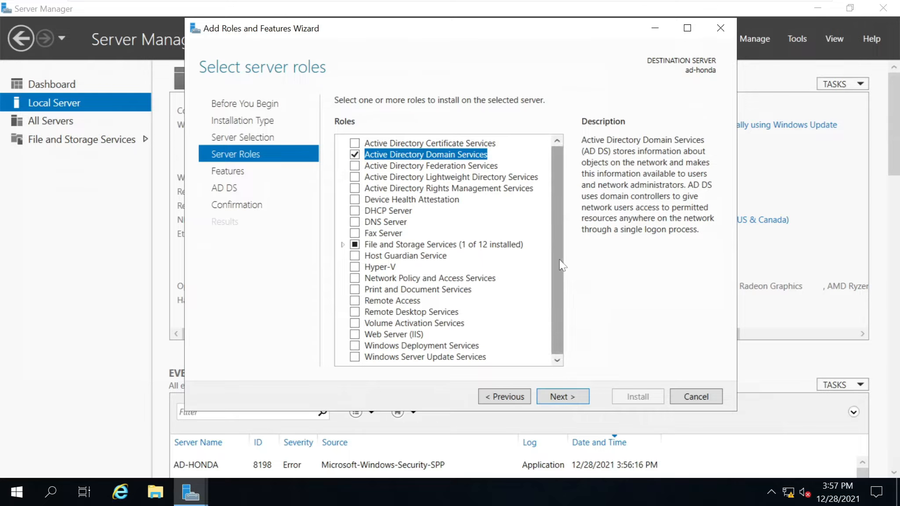
{"action": "left_click", "coordinate": [355, 222]}
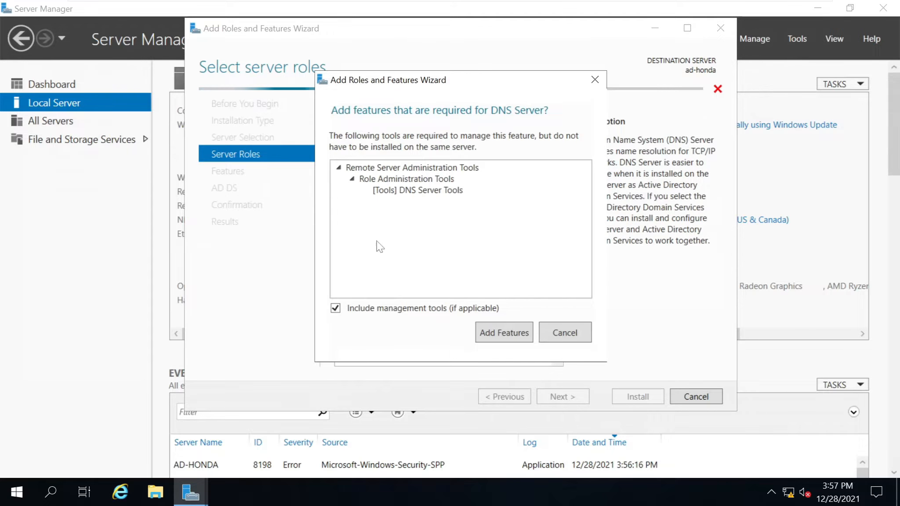
{"action": "left_click", "coordinate": [492, 332]}
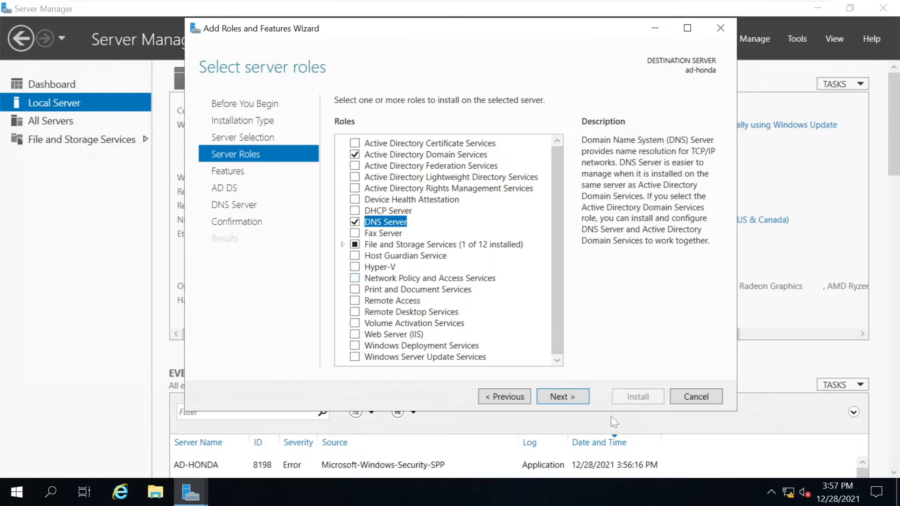
{"action": "left_click", "coordinate": [564, 396]}
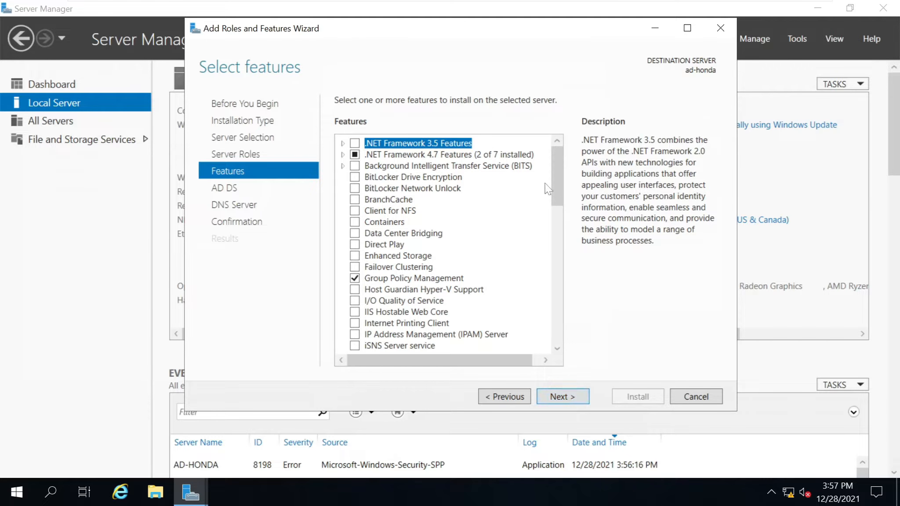
Continue past the Features and AD DS pages to the confirmation summary and export the settings.
{"action": "left_click_drag", "start_coordinate": [556, 265], "coordinate": [558, 317]}
{"action": "left_click_drag", "start_coordinate": [570, 258], "coordinate": [569, 114]}
{"action": "left_click", "coordinate": [568, 400]}
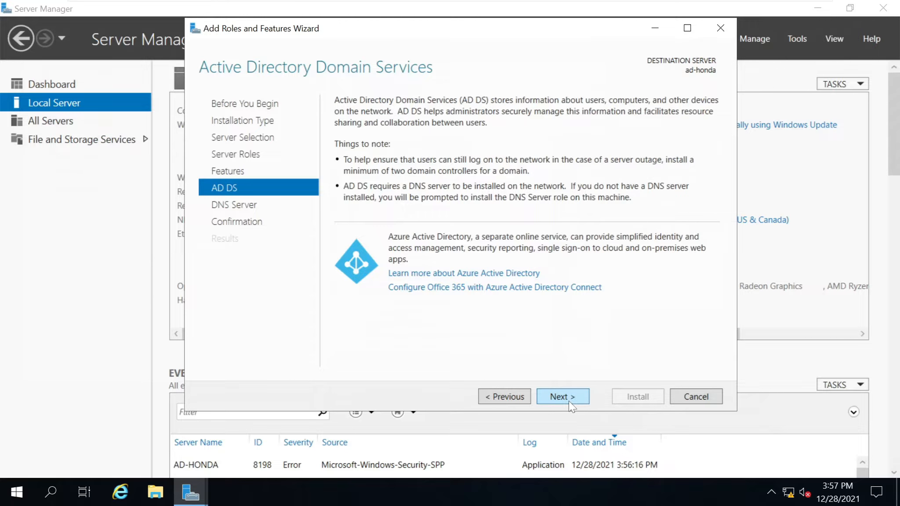
{"action": "left_click", "coordinate": [568, 400]}
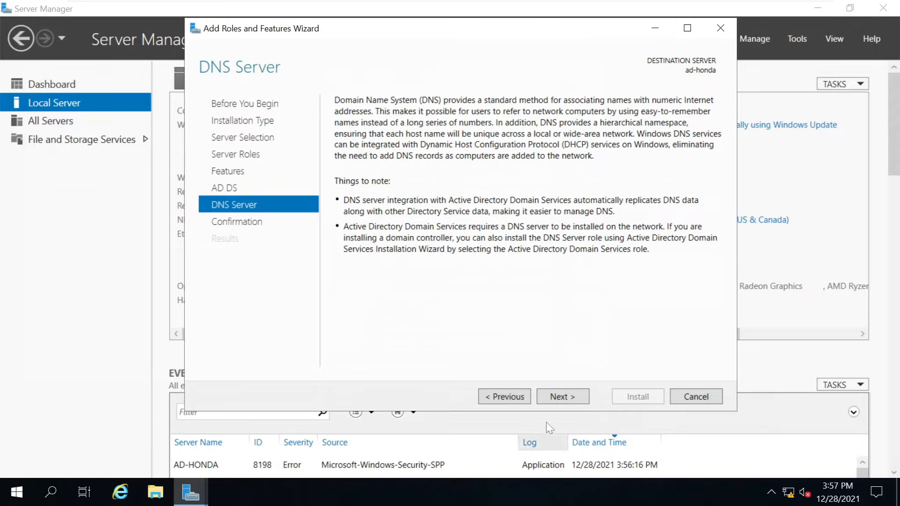
{"action": "left_click", "coordinate": [563, 395]}
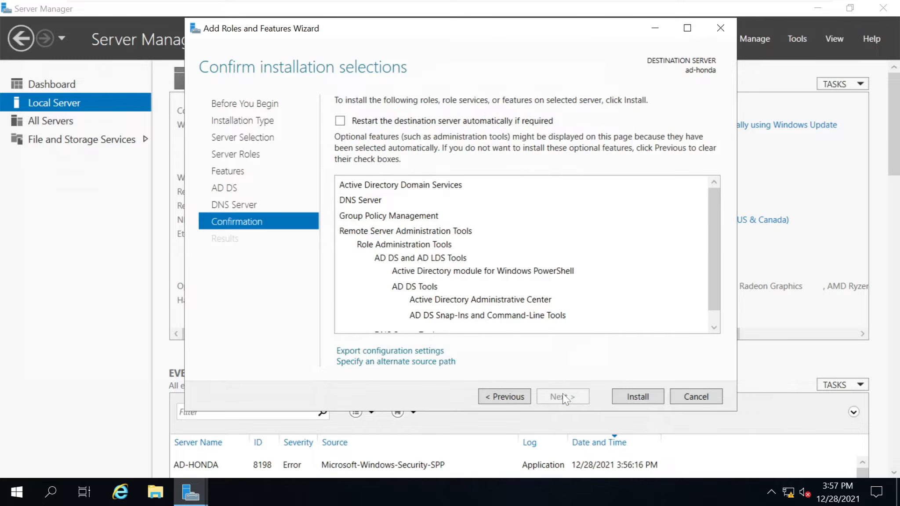
{"action": "scroll", "coordinate": [467, 268], "scroll_direction": "down", "scroll_amount": 1}
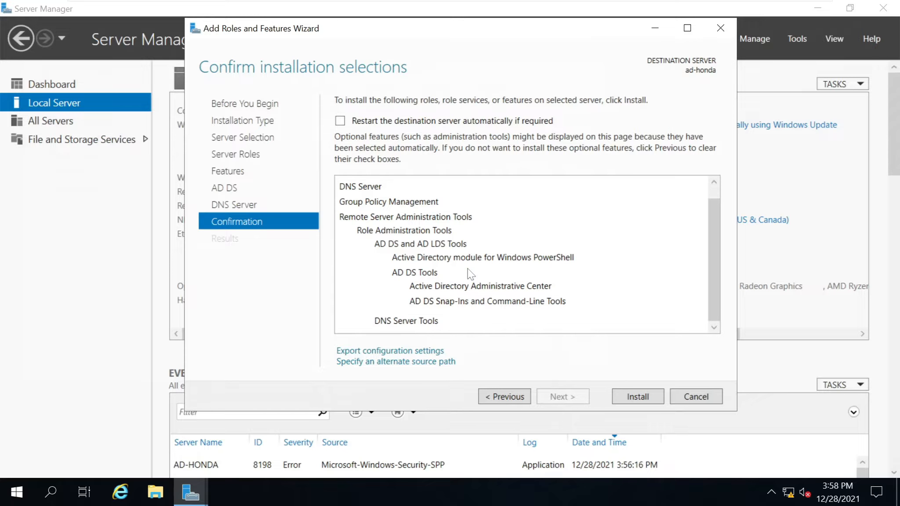
{"action": "scroll", "coordinate": [437, 252], "scroll_direction": "up", "scroll_amount": 1}
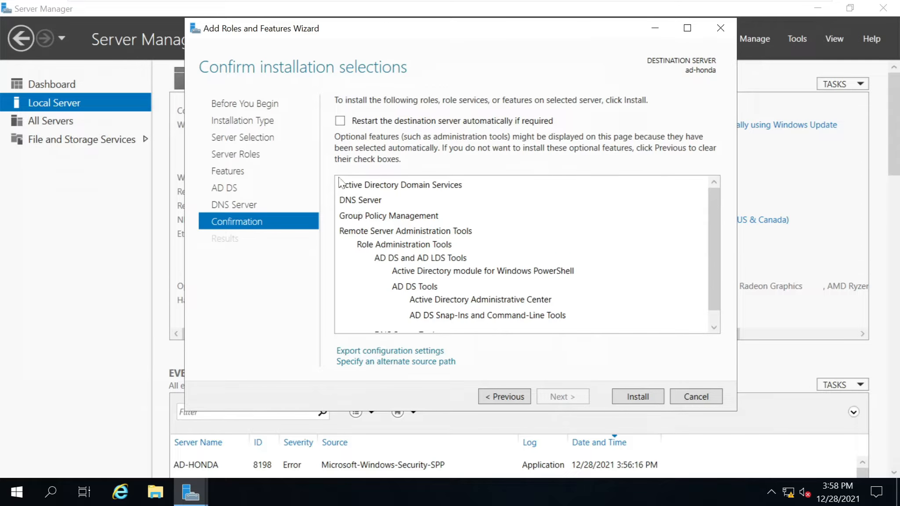
{"action": "scroll", "coordinate": [491, 281], "scroll_direction": "down", "scroll_amount": 1}
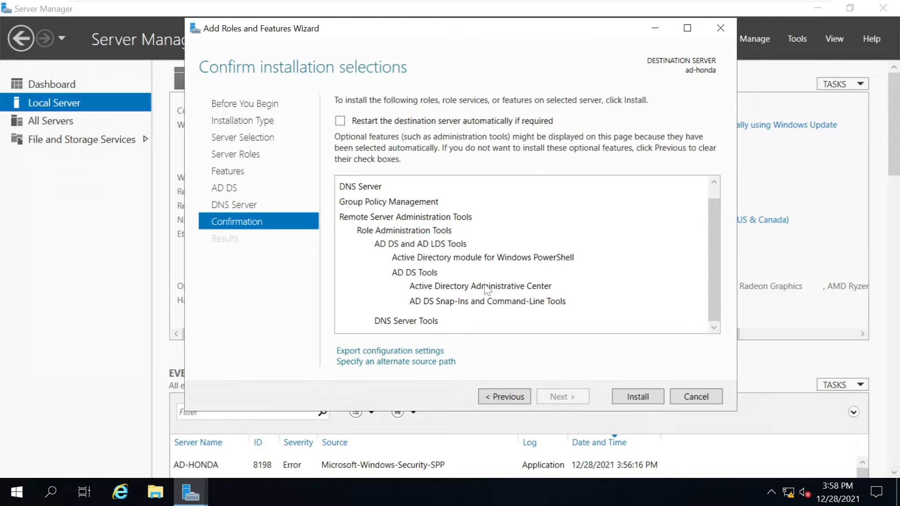
{"action": "left_click", "coordinate": [414, 351]}
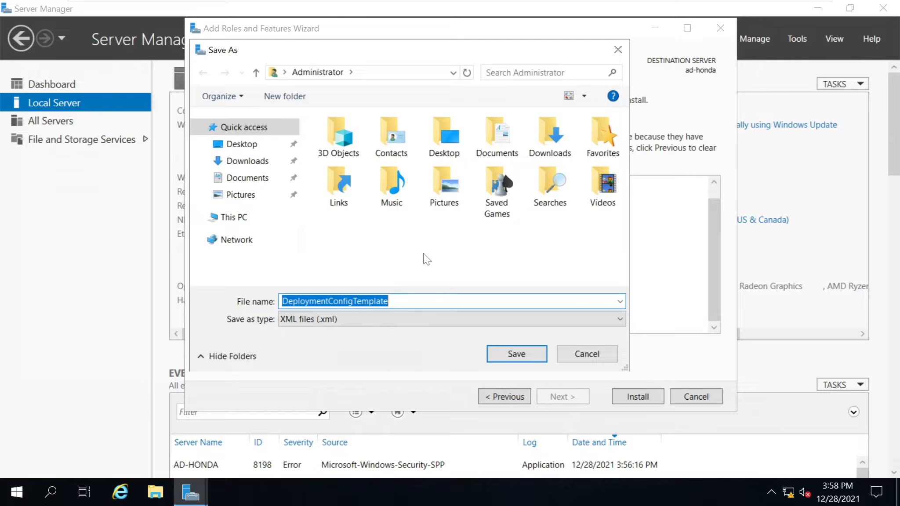
Save DeploymentConfigTemplate.xml to Downloads, then open it from File Explorer.
{"action": "left_click", "coordinate": [257, 162]}
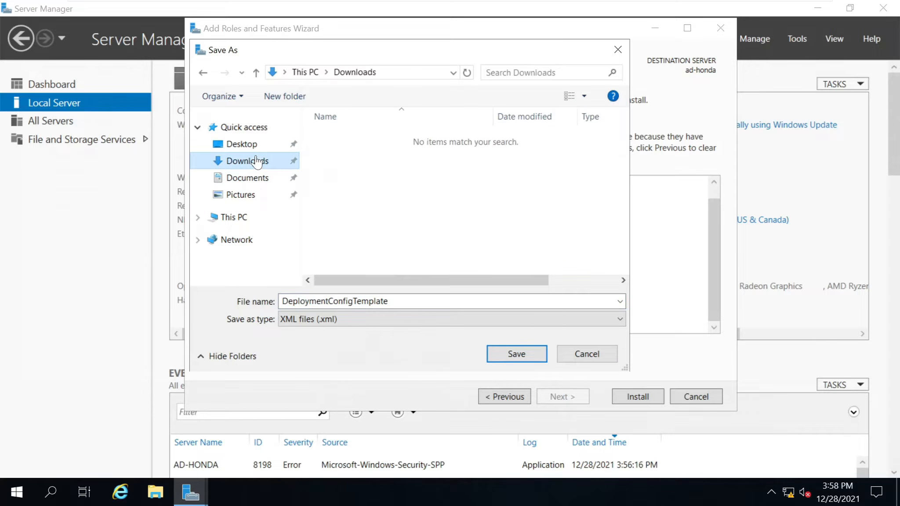
{"action": "left_click", "coordinate": [513, 352]}
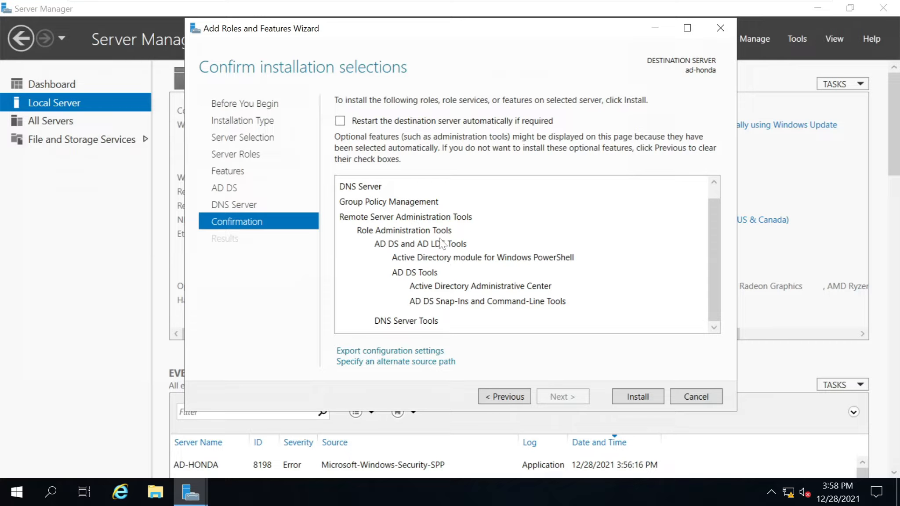
{"action": "left_click", "coordinate": [145, 492]}
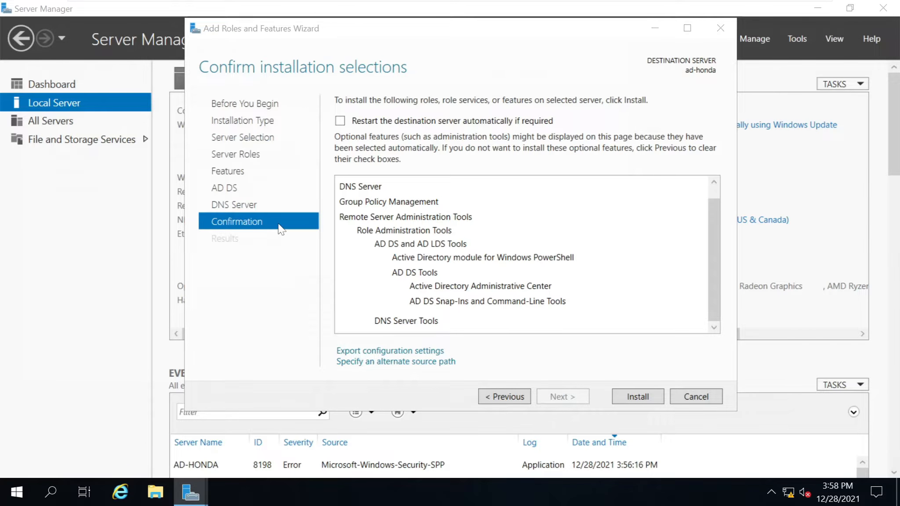
{"action": "double_click", "coordinate": [514, 133]}
{"action": "double_click", "coordinate": [356, 127]}
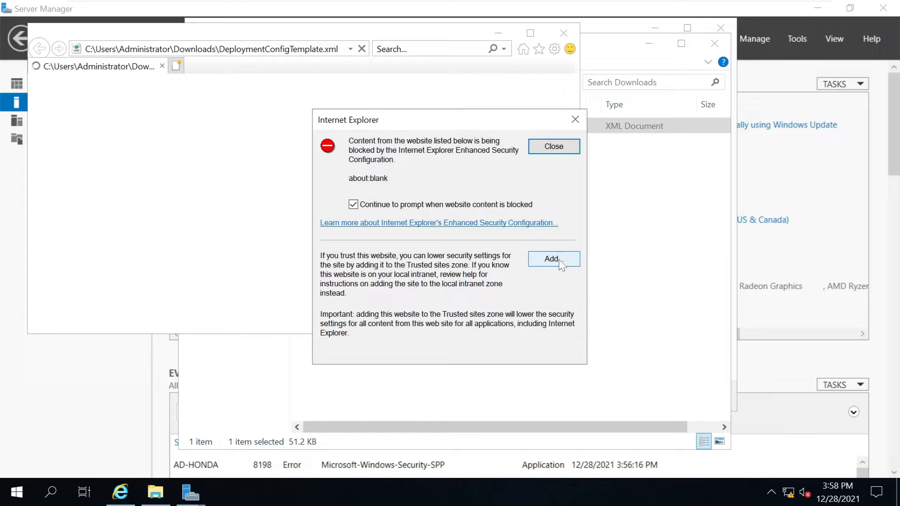
Dismiss Internet Explorer's prompts, maximize and scroll through the XML, then close all tabs.
{"action": "left_click", "coordinate": [554, 147]}
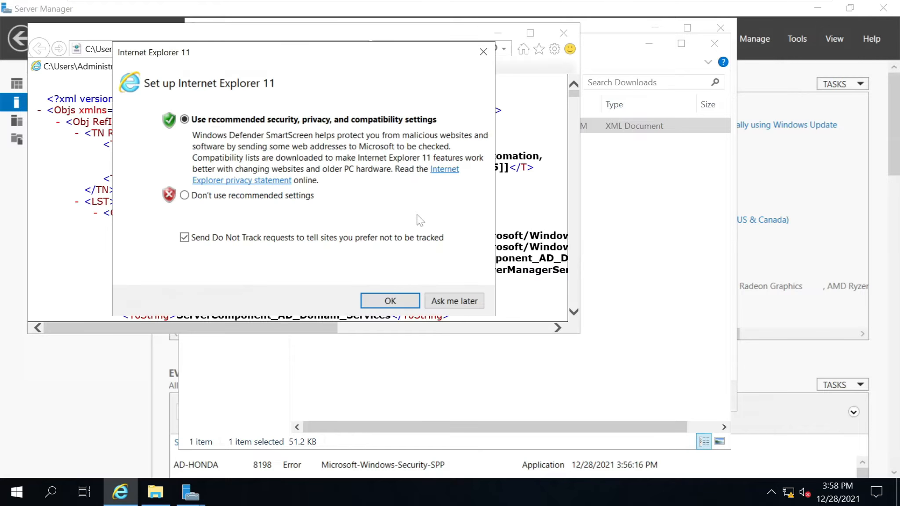
{"action": "left_click", "coordinate": [459, 302]}
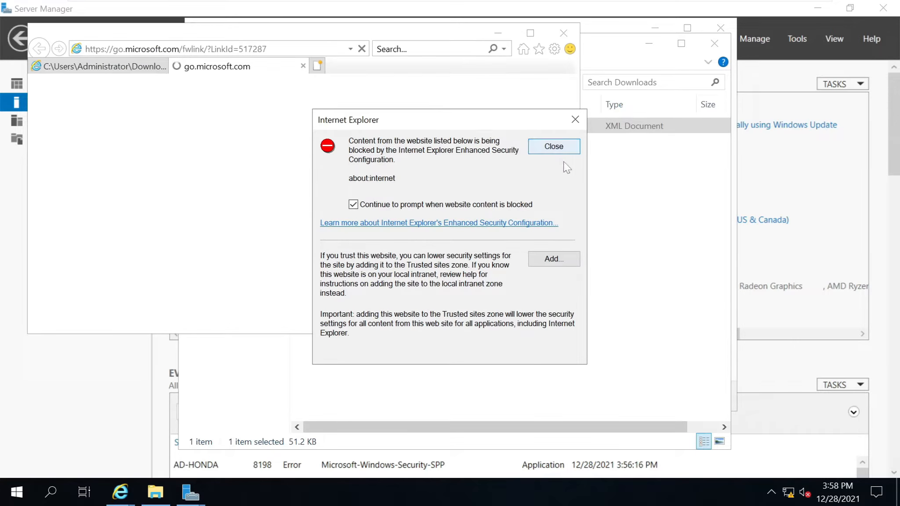
{"action": "left_click", "coordinate": [556, 146]}
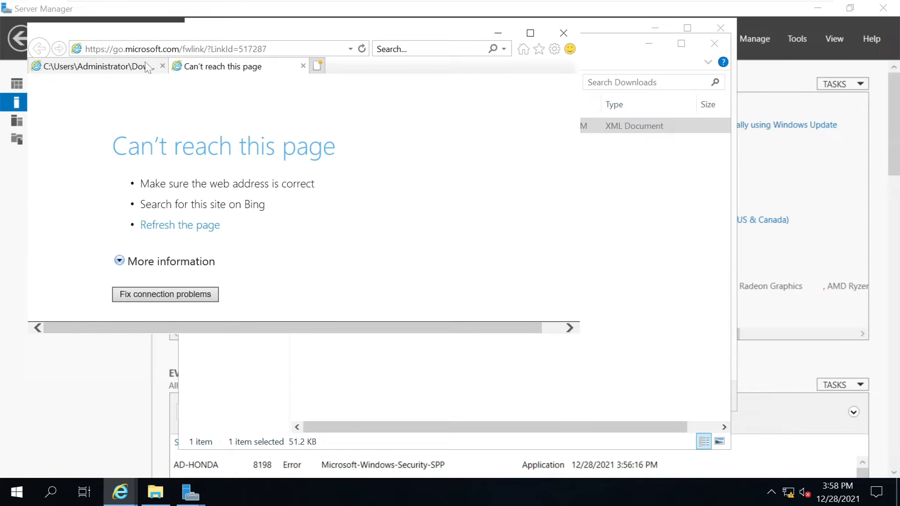
{"action": "left_click", "coordinate": [530, 33]}
{"action": "scroll", "coordinate": [354, 282], "scroll_direction": "down", "scroll_amount": 10}
{"action": "scroll", "coordinate": [356, 282], "scroll_direction": "down", "scroll_amount": 20}
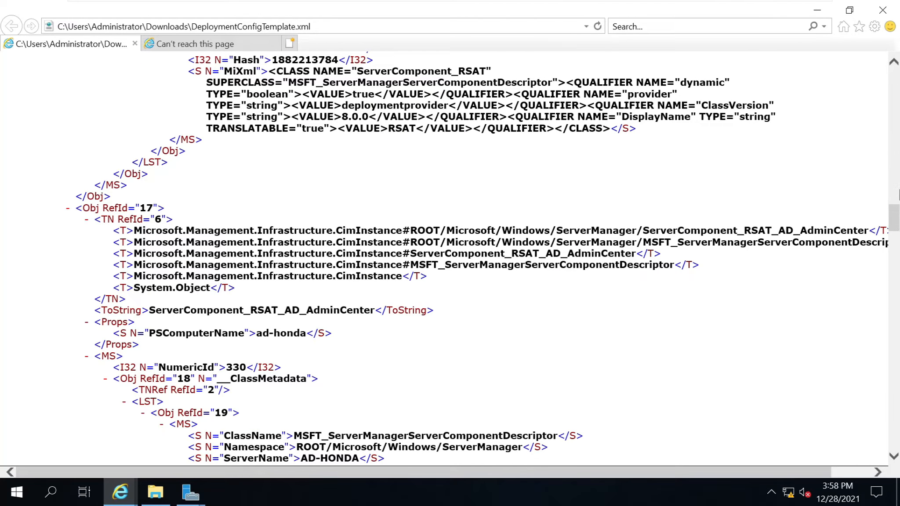
{"action": "left_click_drag", "start_coordinate": [893, 217], "coordinate": [894, 79]}
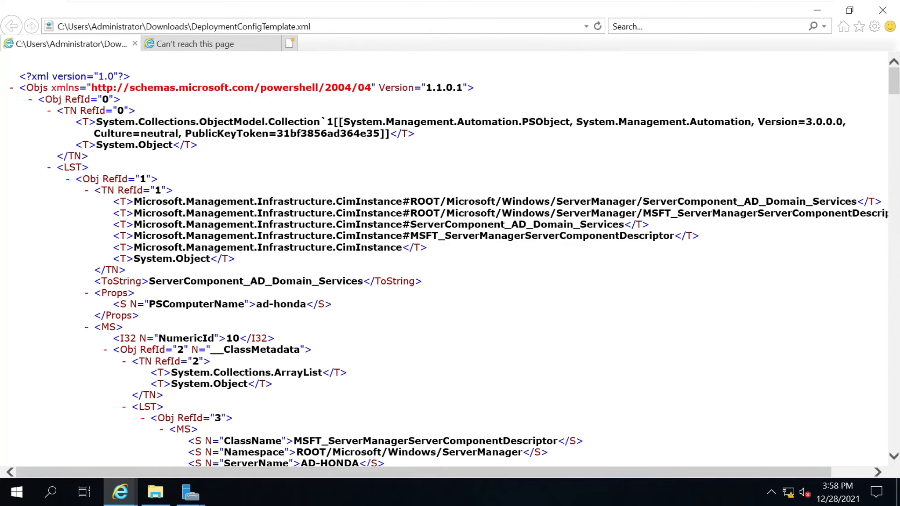
{"action": "left_click", "coordinate": [885, 10]}
{"action": "left_click", "coordinate": [438, 249]}
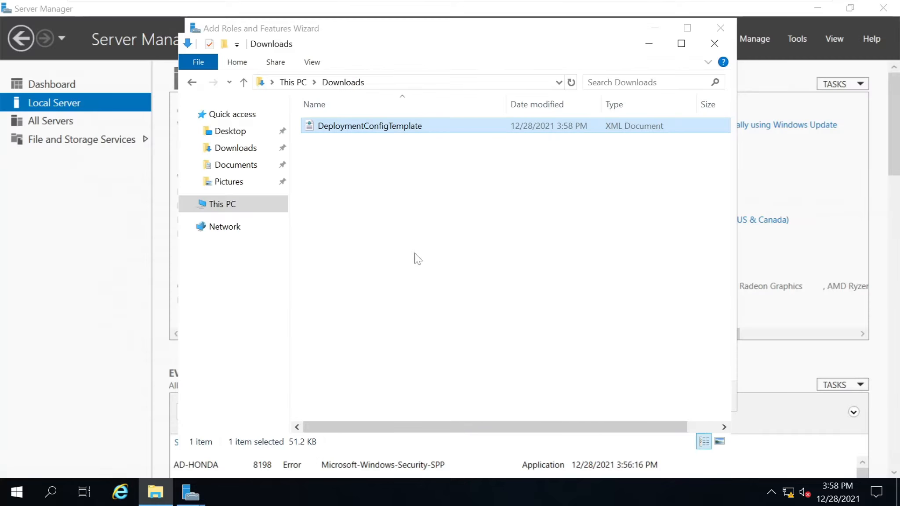
Close the Downloads window, install AD DS and DNS Server, and close the wizard once it succeeds.
{"action": "left_click", "coordinate": [714, 43]}
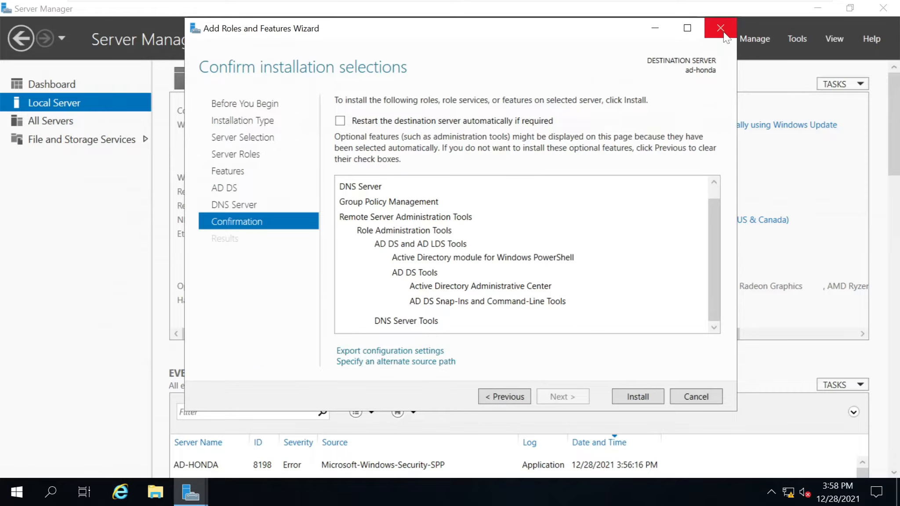
{"action": "left_click", "coordinate": [638, 397]}
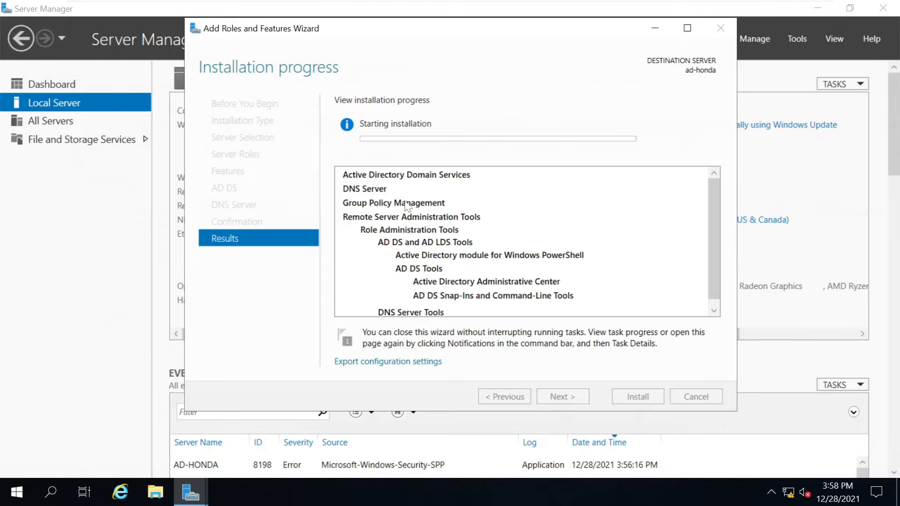
{"action": "left_click_drag", "start_coordinate": [714, 257], "coordinate": [714, 336]}
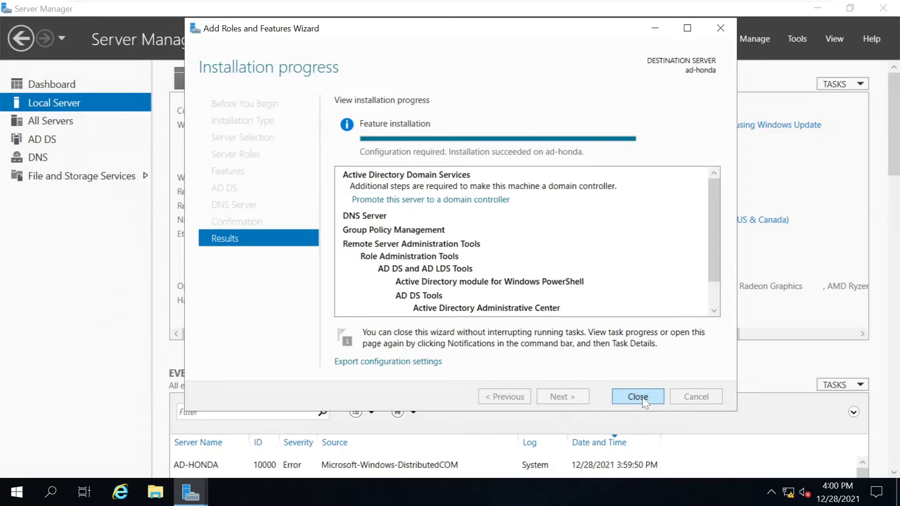
{"action": "left_click", "coordinate": [637, 397]}
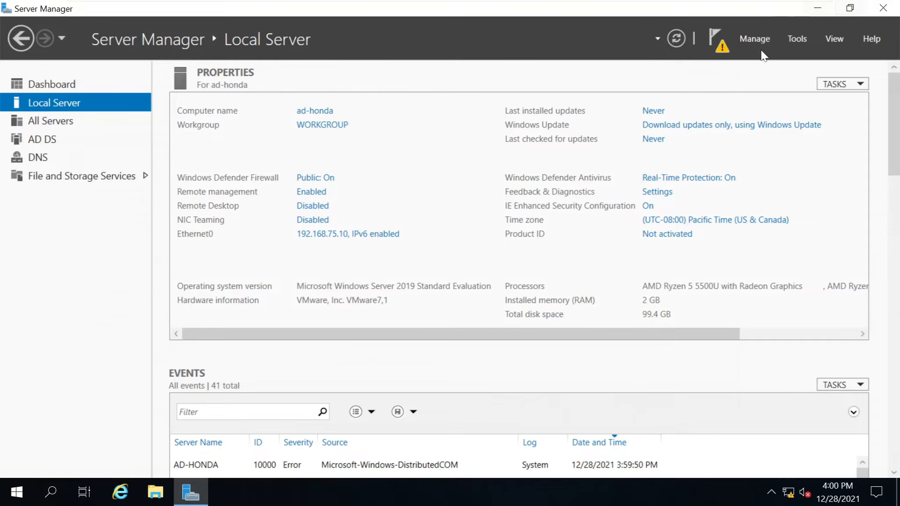
Select 'Promote this server to a domain controller' from the notifications flag and center the configuration wizard.
{"action": "left_click", "coordinate": [710, 42]}
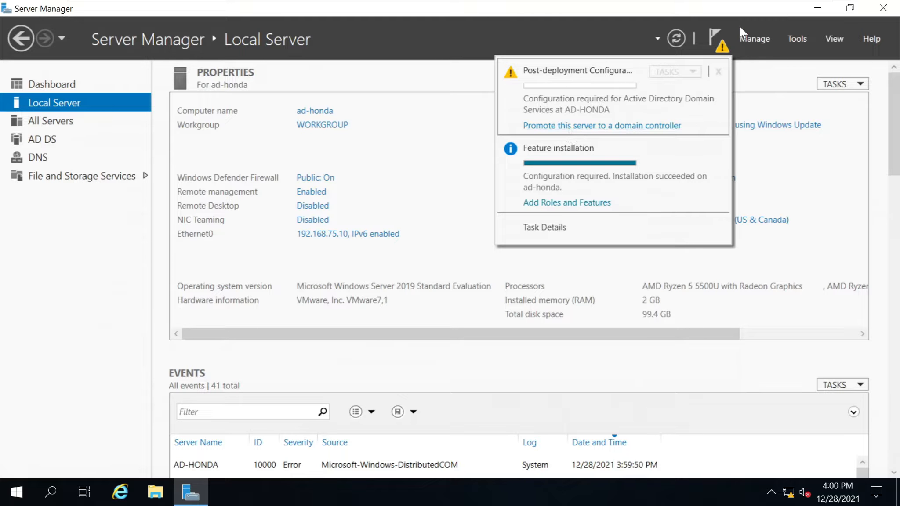
{"action": "left_click", "coordinate": [577, 127]}
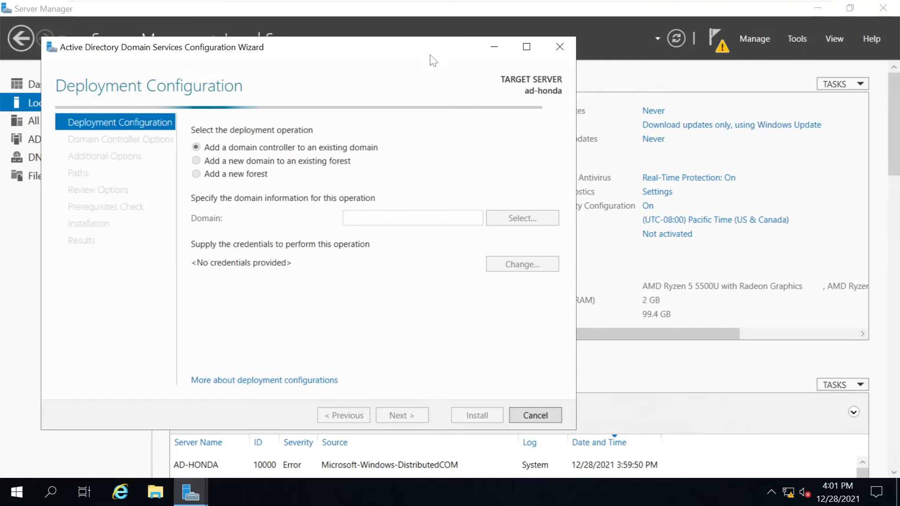
{"action": "left_click_drag", "start_coordinate": [405, 58], "coordinate": [570, 49]}
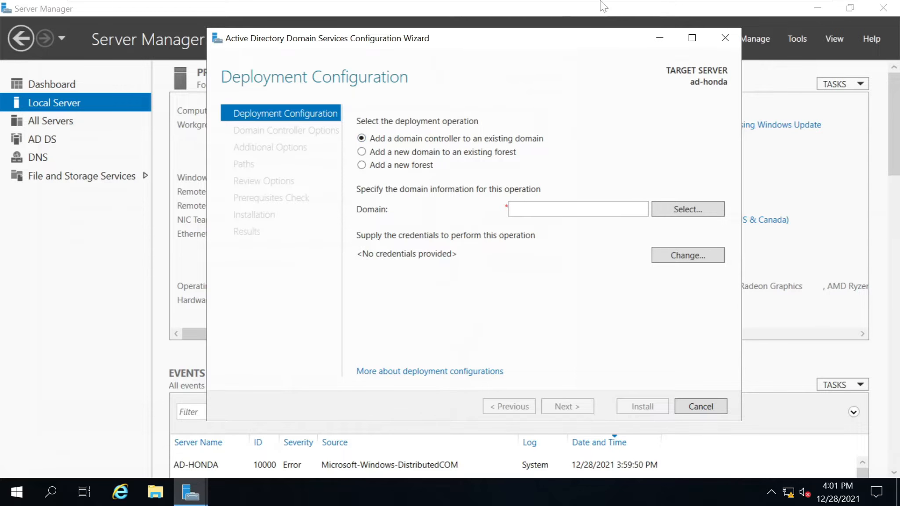
{"action": "mouse_move", "coordinate": [281, 4]}
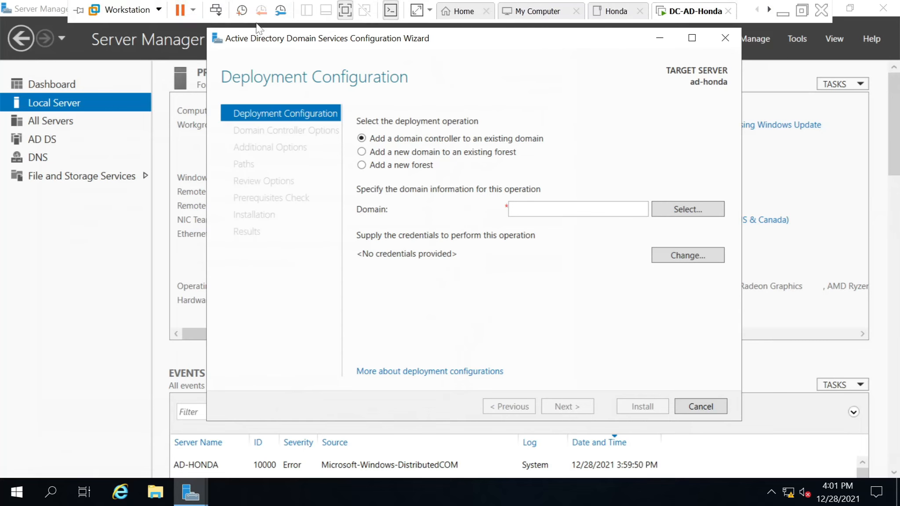
Leave the VM's full-screen view and bring up PowerPoint slide 3 with all domain shapes selected.
{"action": "left_click", "coordinate": [345, 9]}
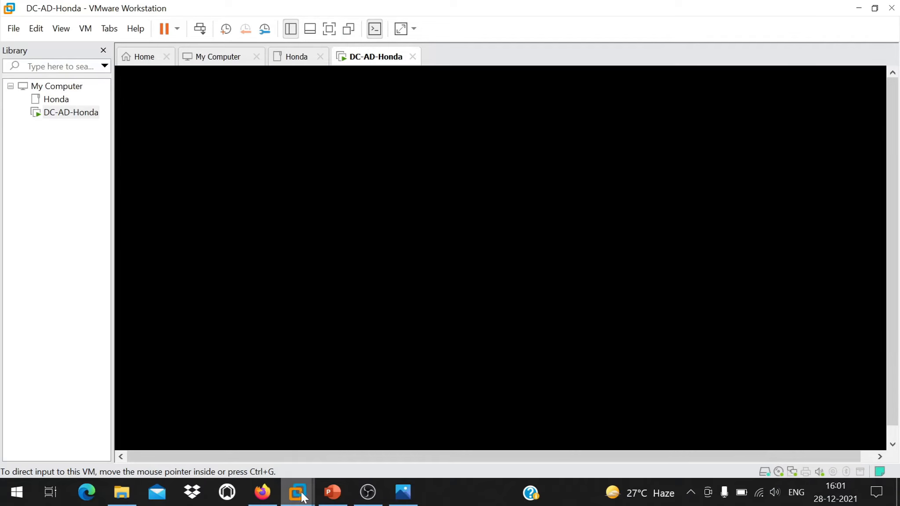
{"action": "key", "text": "alt+Tab"}
{"action": "left_click_drag", "start_coordinate": [220, 124], "coordinate": [786, 466]}
Point out Honda.com, Honda.India.com, Honda.Japan.com and Honda.US.com, then reselect all six domain shapes.
{"action": "left_click", "coordinate": [477, 185]}
{"action": "left_click", "coordinate": [366, 274]}
{"action": "left_click", "coordinate": [488, 263]}
{"action": "left_click", "coordinate": [652, 263]}
{"action": "left_click", "coordinate": [497, 164]}
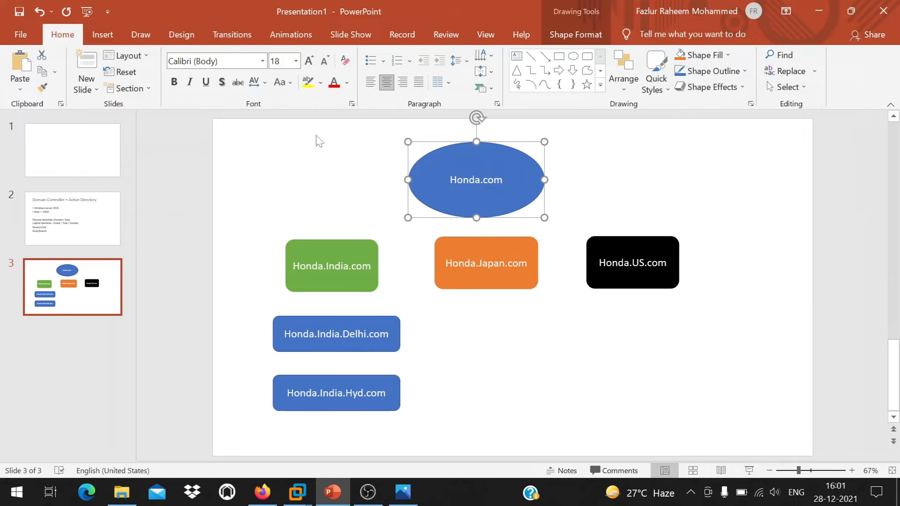
{"action": "left_click", "coordinate": [244, 131]}
{"action": "left_click_drag", "start_coordinate": [225, 128], "coordinate": [791, 444]}
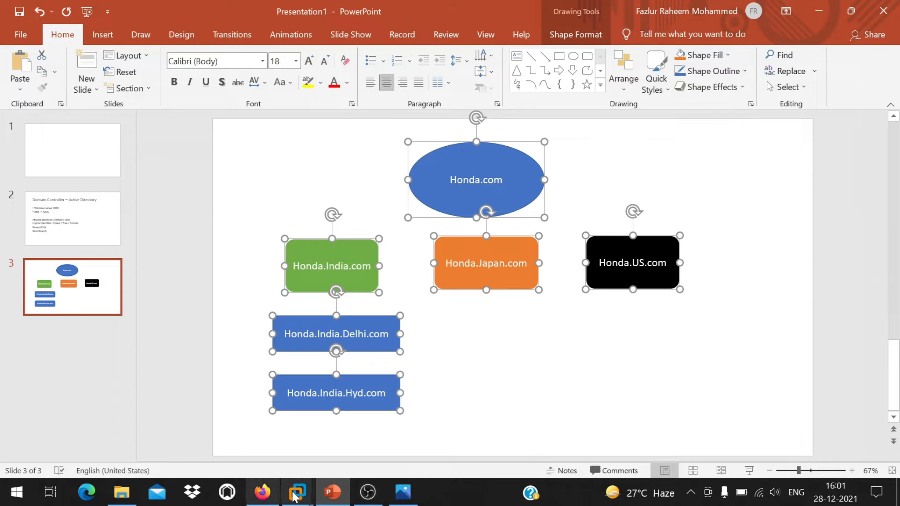
Back in the VM wizard, choose 'Add a new forest' and enter honda as the root domain name.
{"action": "mouse_move", "coordinate": [294, 496]}
{"action": "left_click", "coordinate": [540, 409]}
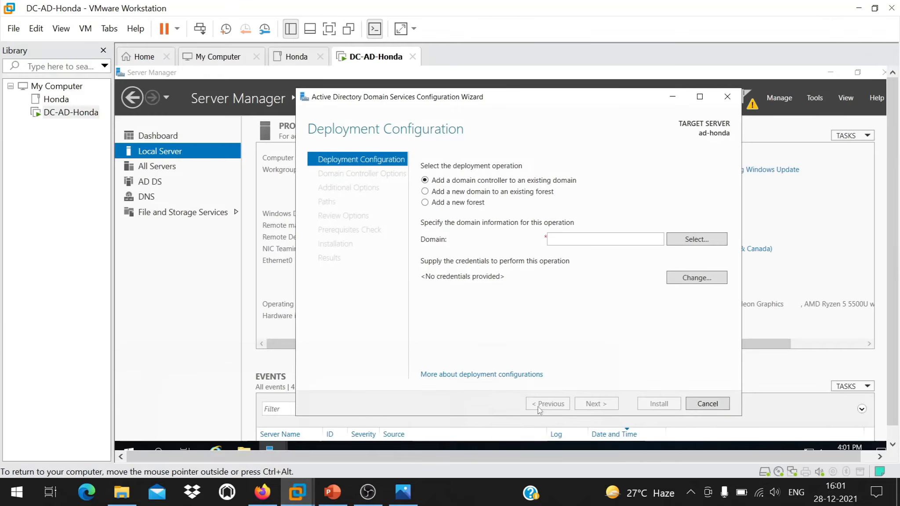
{"action": "left_click", "coordinate": [464, 205]}
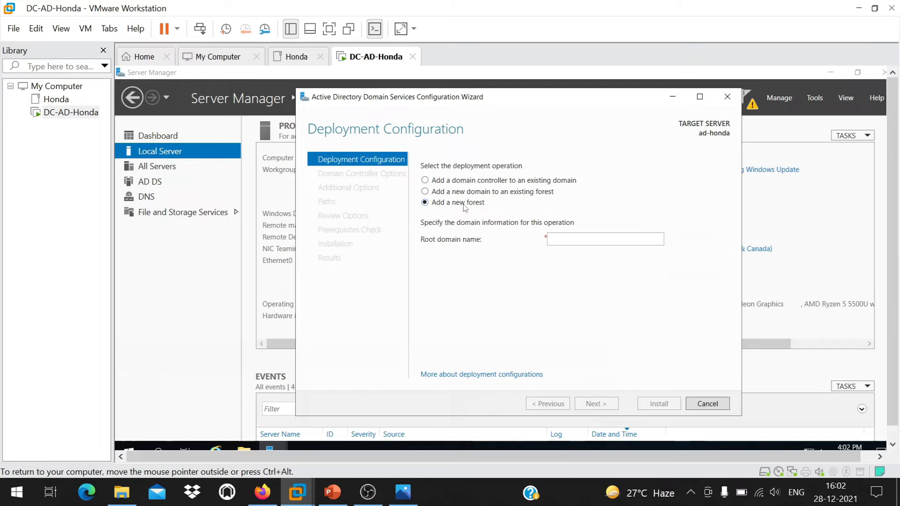
{"action": "left_click", "coordinate": [591, 239]}
{"action": "type", "text": "honda"}
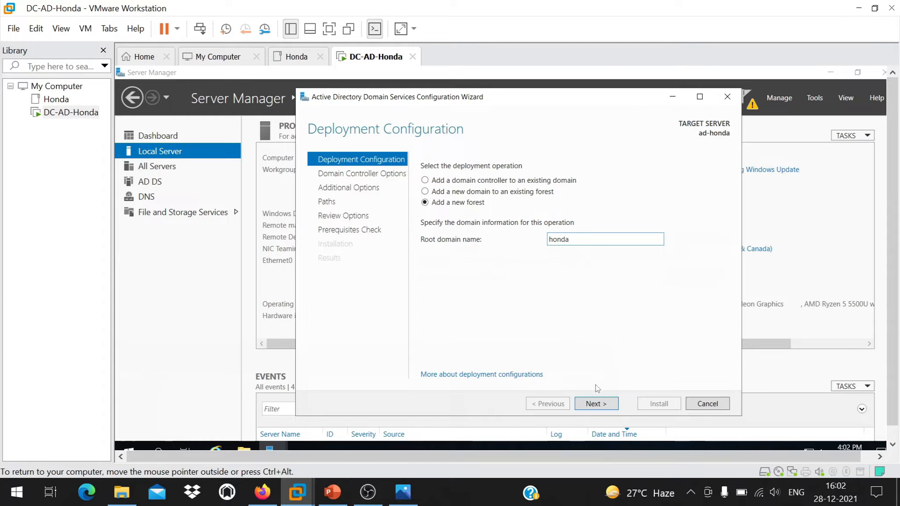
Complete the root domain name as honda.com and advance to Domain Controller Options.
{"action": "left_click", "coordinate": [594, 403]}
{"action": "double_click", "coordinate": [559, 257]}
{"action": "left_click", "coordinate": [570, 258]}
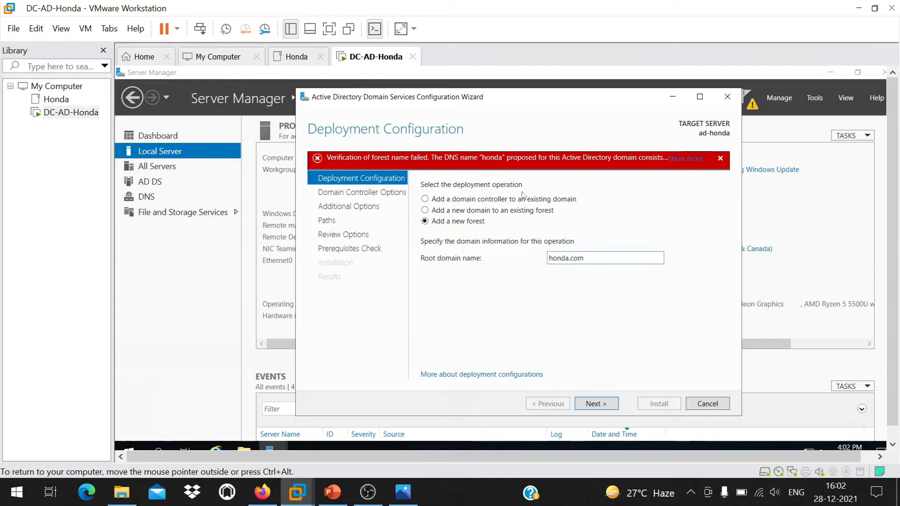
{"action": "left_click", "coordinate": [601, 403]}
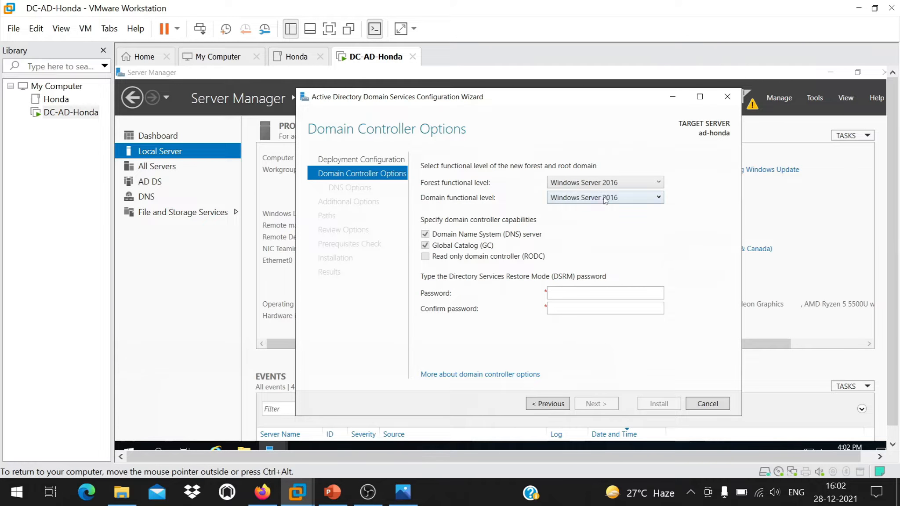
{"action": "double_click", "coordinate": [610, 181]}
{"action": "left_click", "coordinate": [611, 181]}
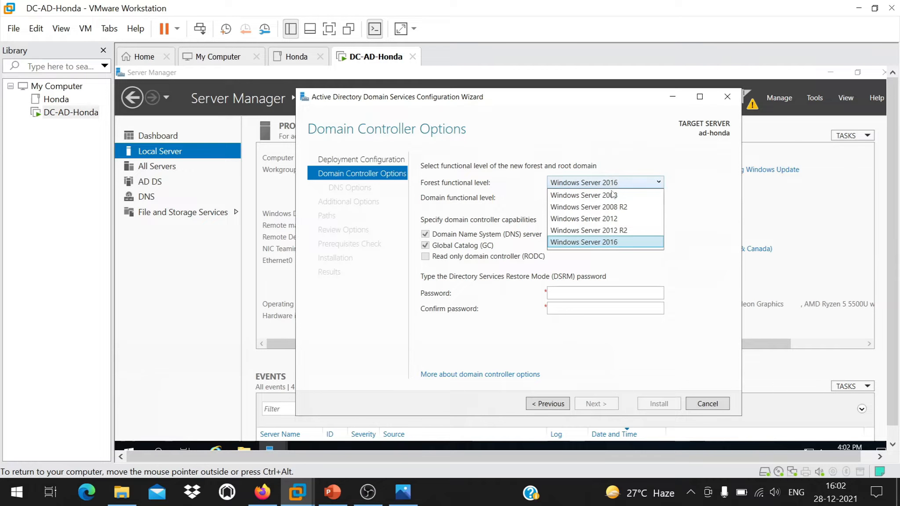
{"action": "left_click", "coordinate": [616, 243]}
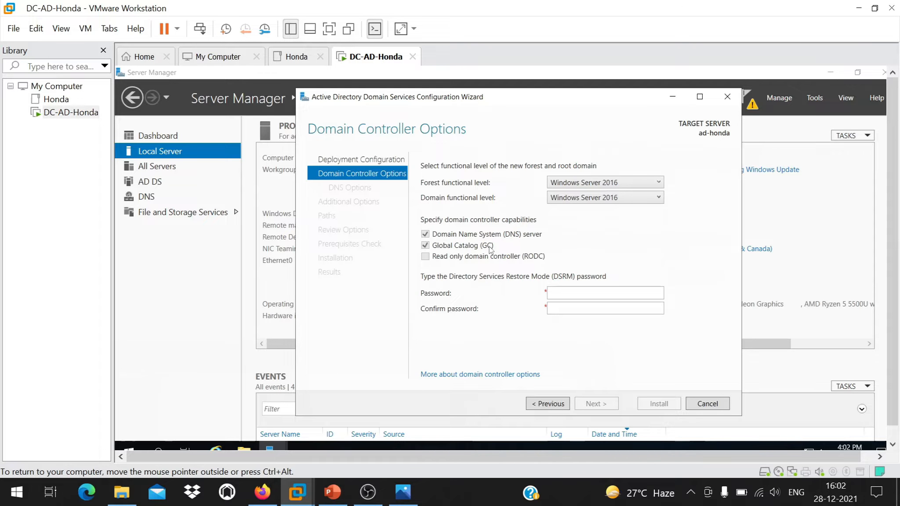
Draw a Flowchart: Punched Tape shape on slide 3 below the Honda.Japan.com box.
{"action": "left_click", "coordinate": [339, 495]}
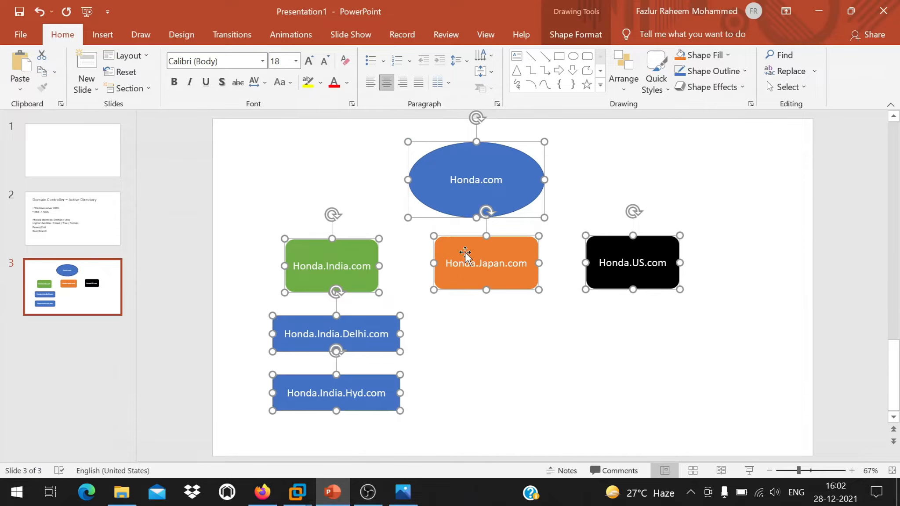
{"action": "left_click", "coordinate": [482, 301]}
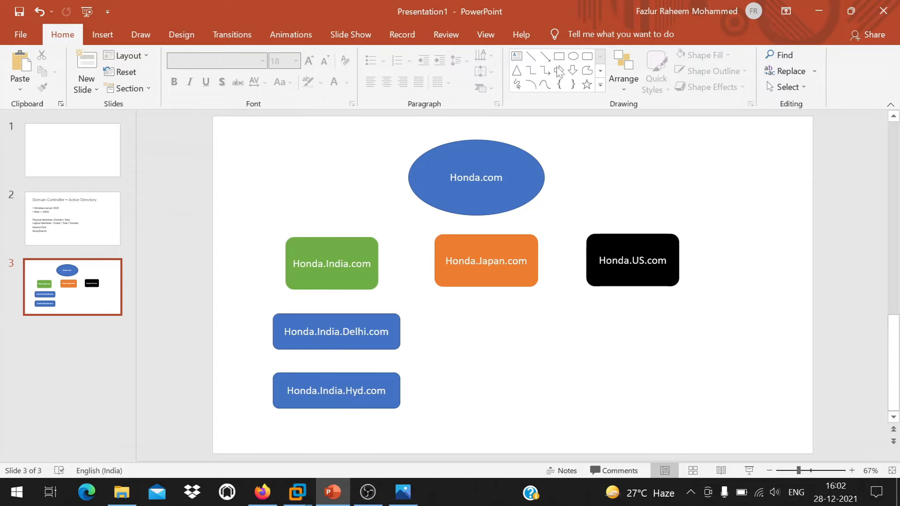
{"action": "left_click", "coordinate": [600, 86]}
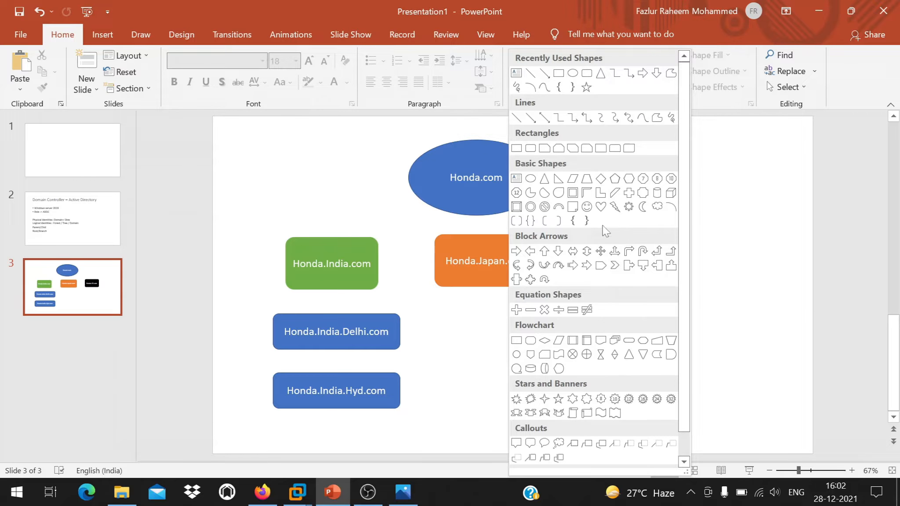
{"action": "left_click", "coordinate": [559, 356]}
{"action": "left_click_drag", "start_coordinate": [450, 314], "coordinate": [556, 367]}
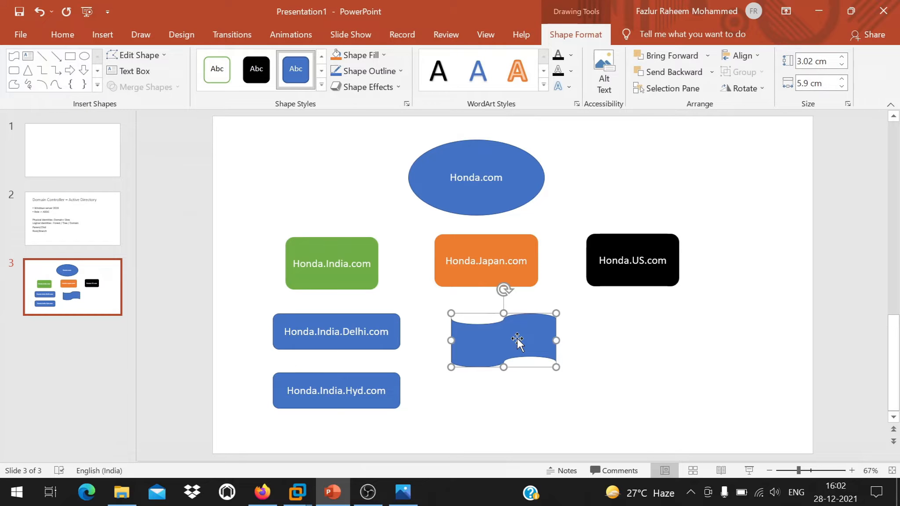
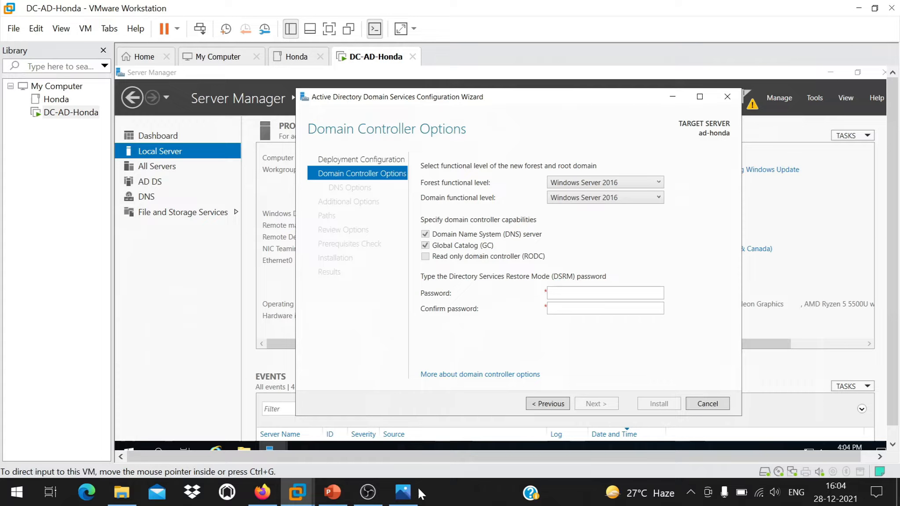
Bring PowerPoint forward on slide 3's Honda.com diagram with the Global Catalog shape.
{"action": "left_click", "coordinate": [332, 492]}
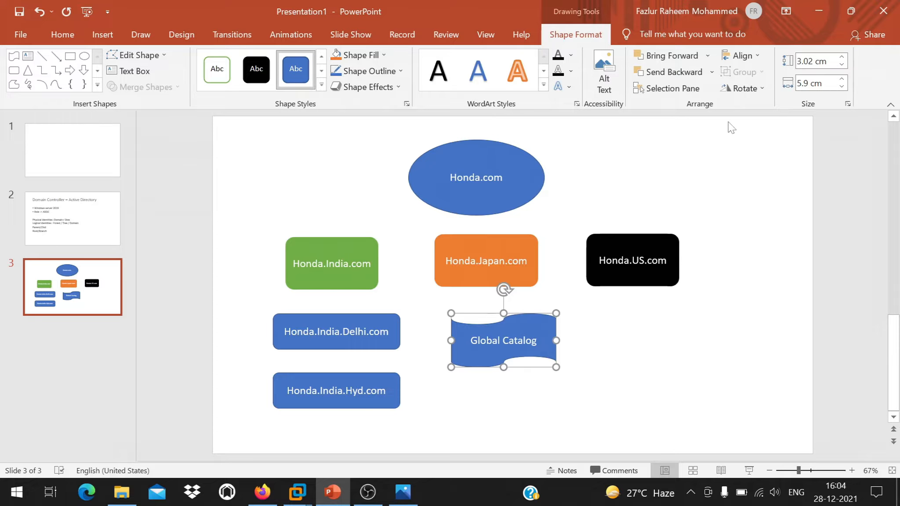
Back in the wizard, enter and confirm the DSRM password, then continue to DNS Options.
{"action": "left_click", "coordinate": [817, 19]}
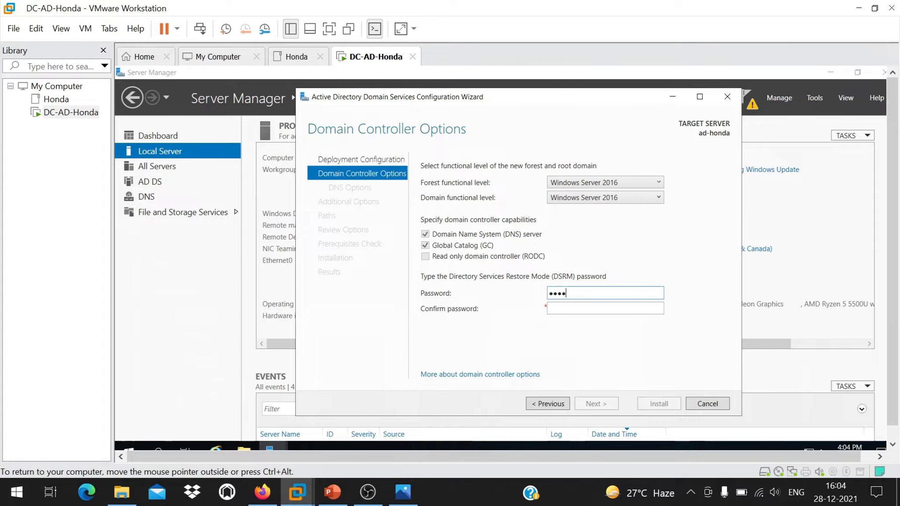
{"action": "type", "text": "*"}
{"action": "key", "text": "Tab"}
{"action": "type", "text": "**********"}
{"action": "left_click", "coordinate": [599, 403]}
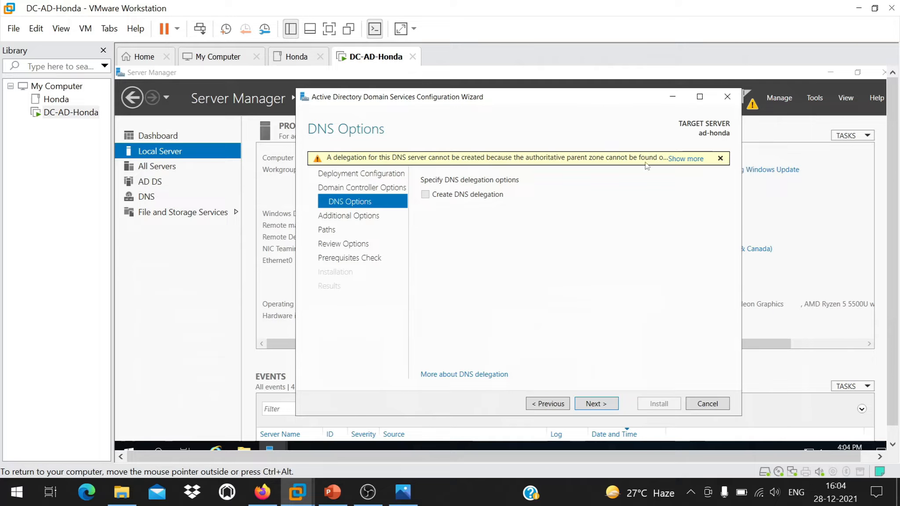
Read and dismiss the DNS delegation warning, then continue to Additional Options with NetBIOS name HONDA.
{"action": "left_click", "coordinate": [691, 158]}
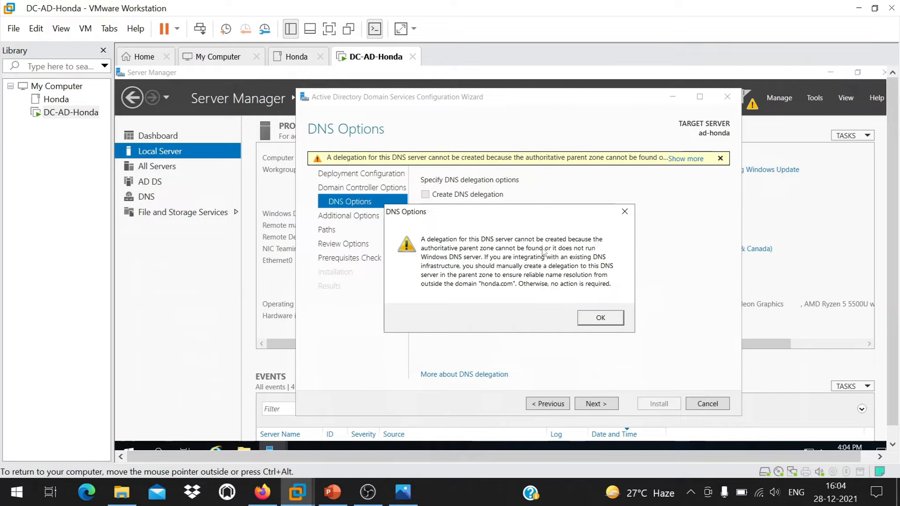
{"action": "left_click", "coordinate": [599, 320]}
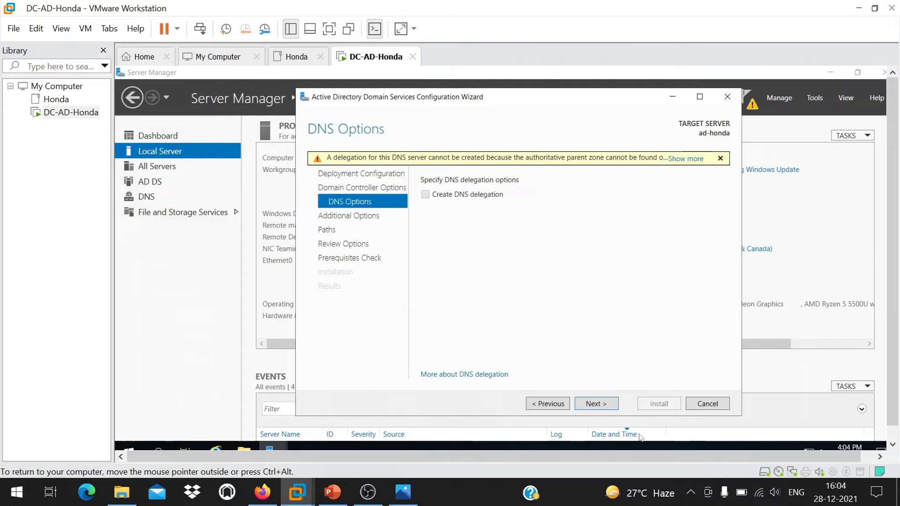
{"action": "left_click", "coordinate": [603, 409]}
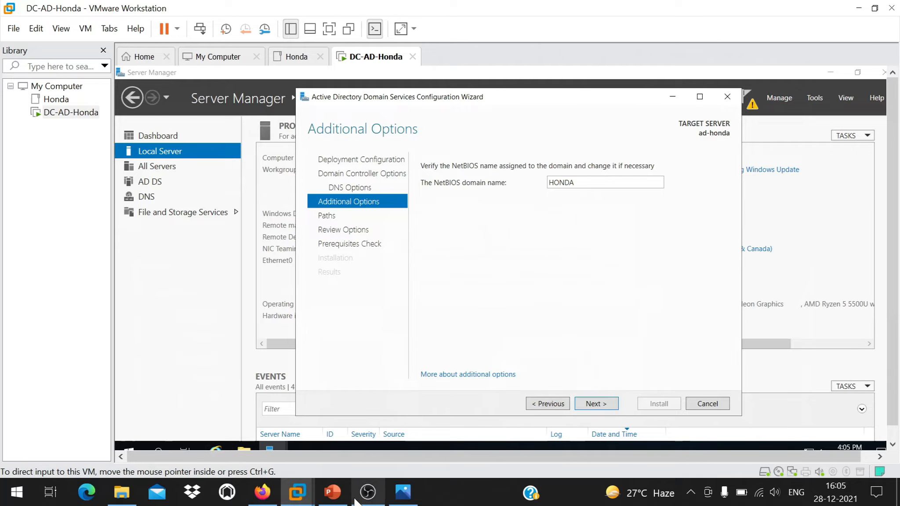
Add 'Folders : Netlogon / Sysvol' below Root/Branch on slide 2, then return to the wizard.
{"action": "left_click", "coordinate": [333, 492]}
{"action": "left_click", "coordinate": [66, 218]}
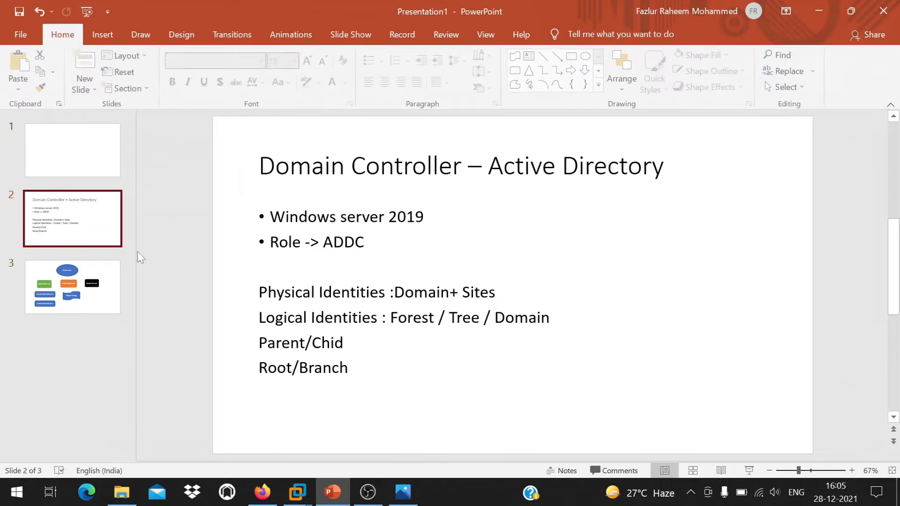
{"action": "left_click", "coordinate": [369, 369]}
{"action": "key", "text": "Return"}
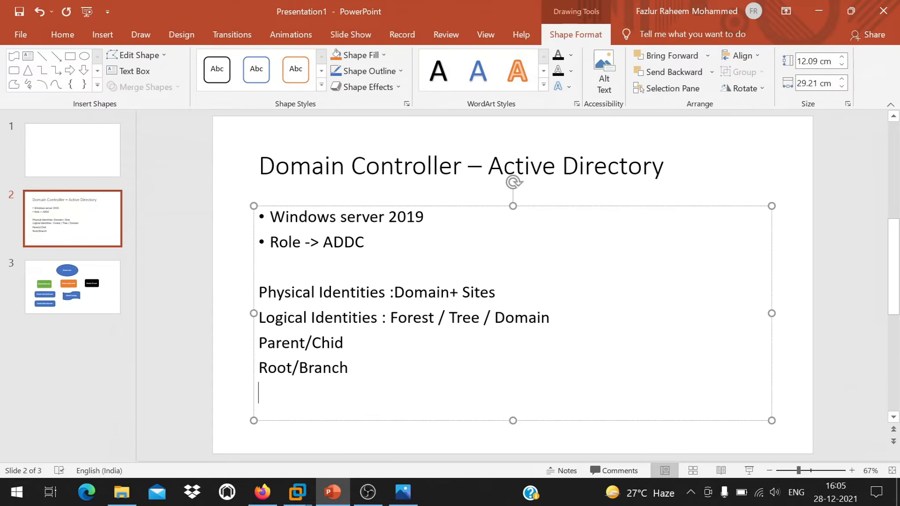
{"action": "type", "text": "Folder"}
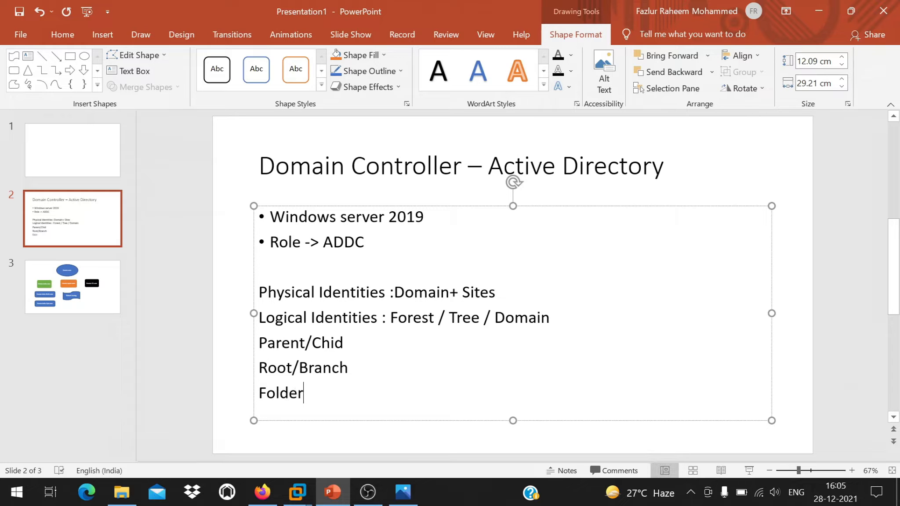
{"action": "type", "text": "s : Netlogo"}
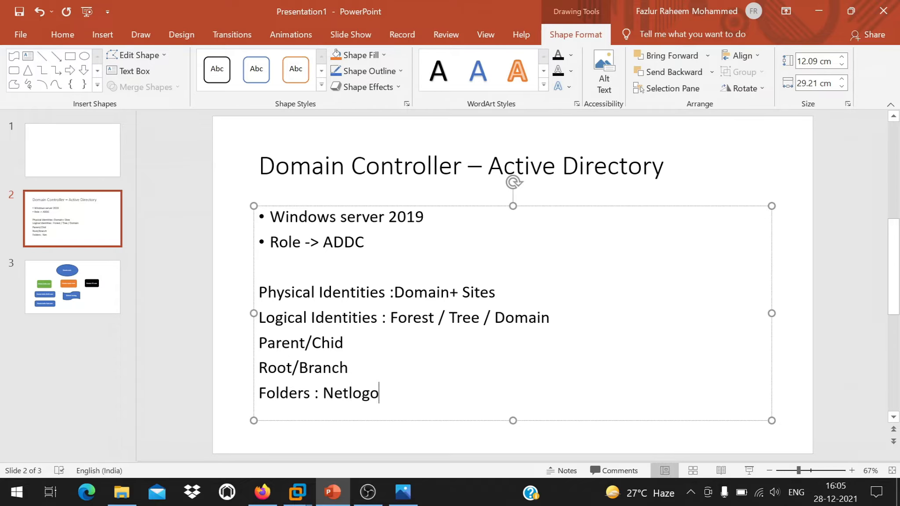
{"action": "type", "text": "n / Sys"}
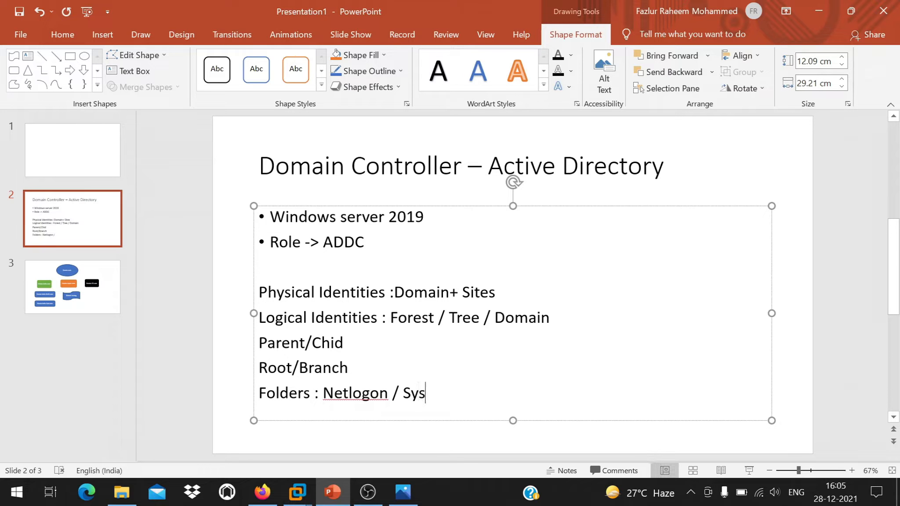
{"action": "type", "text": "vol"}
{"action": "left_click", "coordinate": [818, 10]}
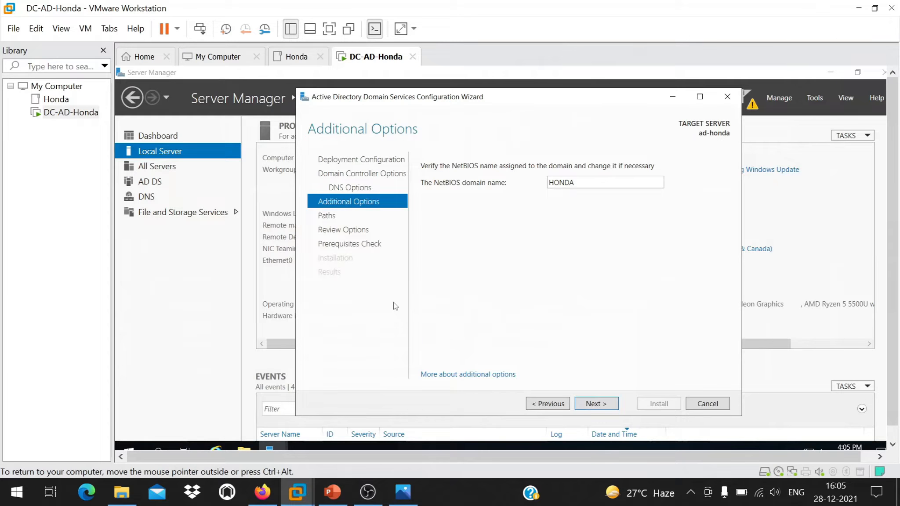
On the Paths page, highlight the default C:\Windows\NTDS database and log folders, then start a new line on slide 2.
{"action": "left_click", "coordinate": [613, 404]}
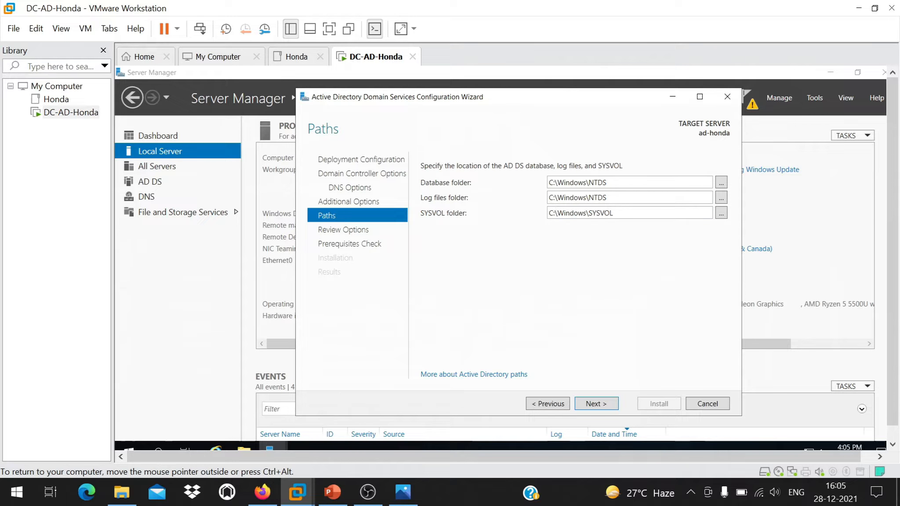
{"action": "left_click_drag", "start_coordinate": [633, 198], "coordinate": [548, 197]}
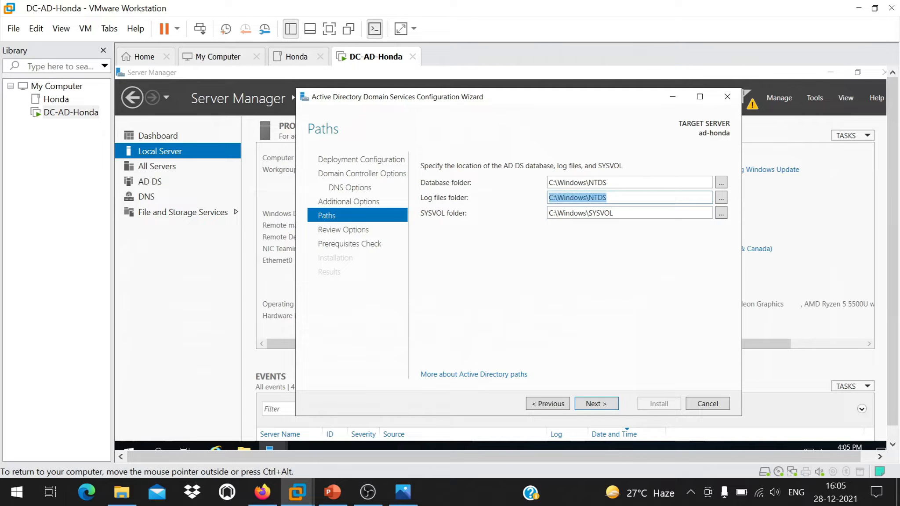
{"action": "left_click", "coordinate": [625, 213]}
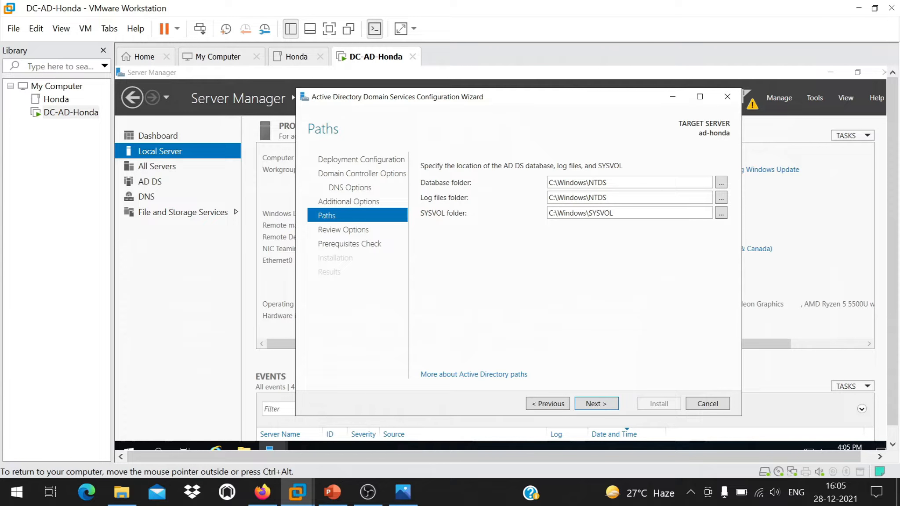
{"action": "left_click_drag", "start_coordinate": [615, 182], "coordinate": [526, 185]}
{"action": "key", "text": "ctrl+c"}
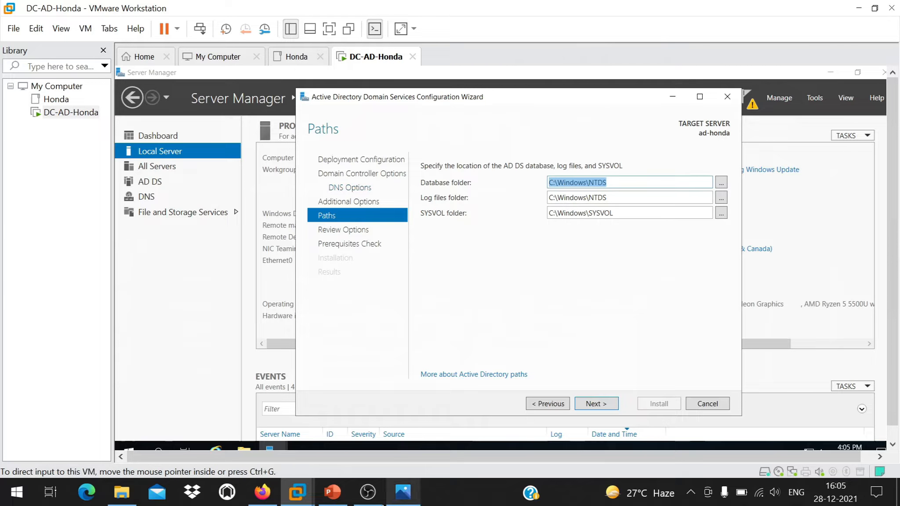
{"action": "left_click", "coordinate": [333, 492]}
{"action": "key", "text": "Return"}
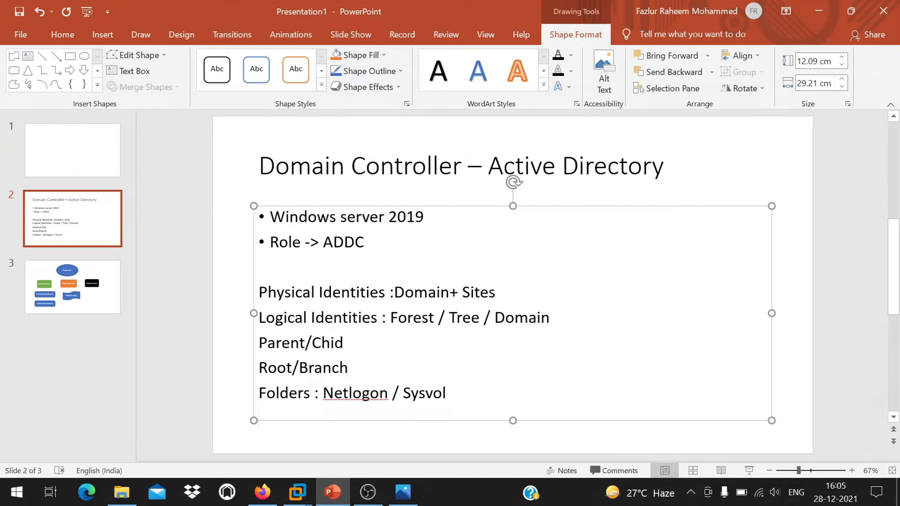
Add the line 'AD Folder Location : C:\Windows\NTDS' to slide 2 and bring the wizard back.
{"action": "type", "text": "AD"}
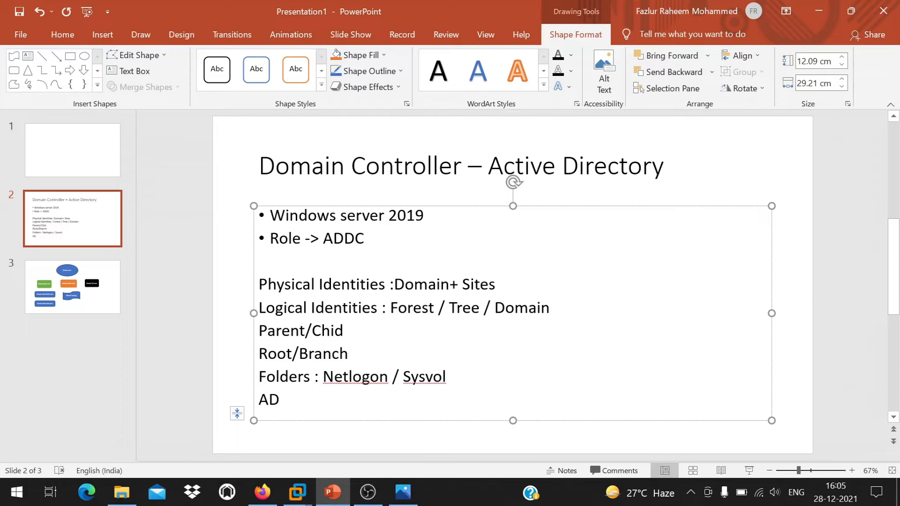
{"action": "type", "text": " Folder Location :"}
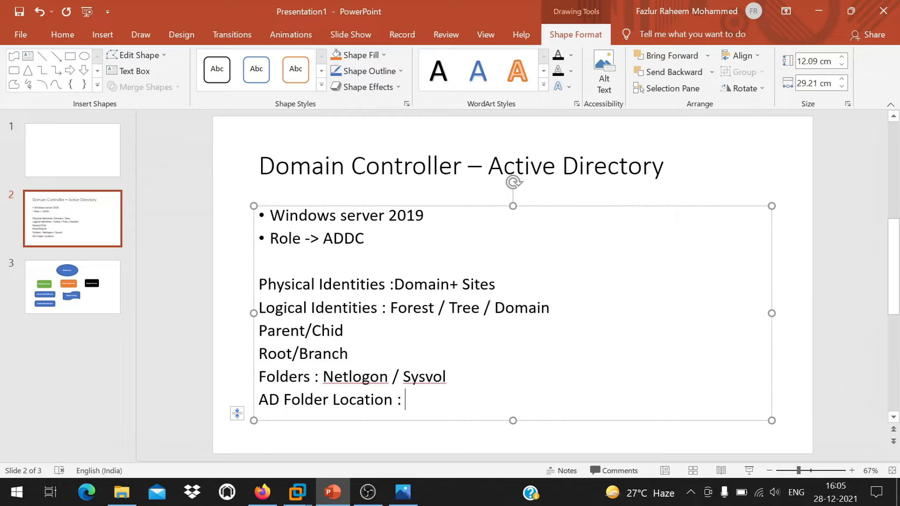
{"action": "key", "text": "ctrl+v"}
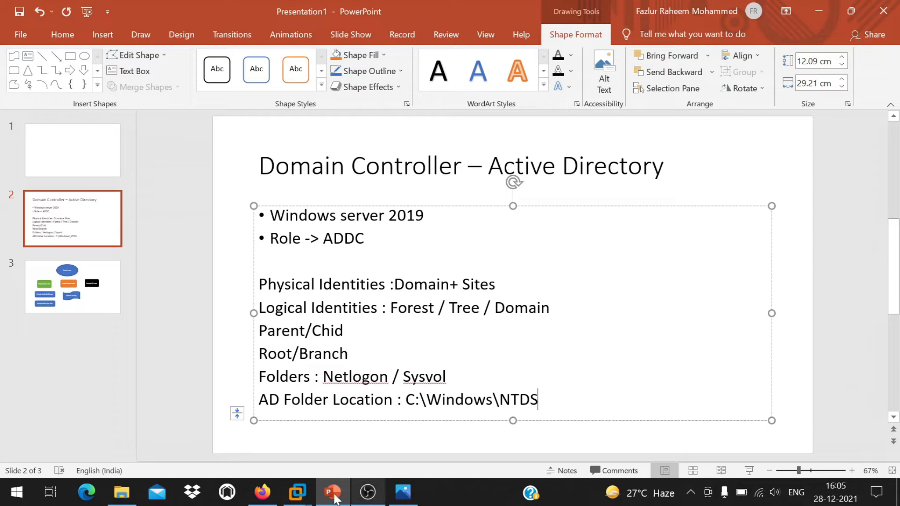
{"action": "mouse_move", "coordinate": [297, 492]}
{"action": "left_click", "coordinate": [487, 416]}
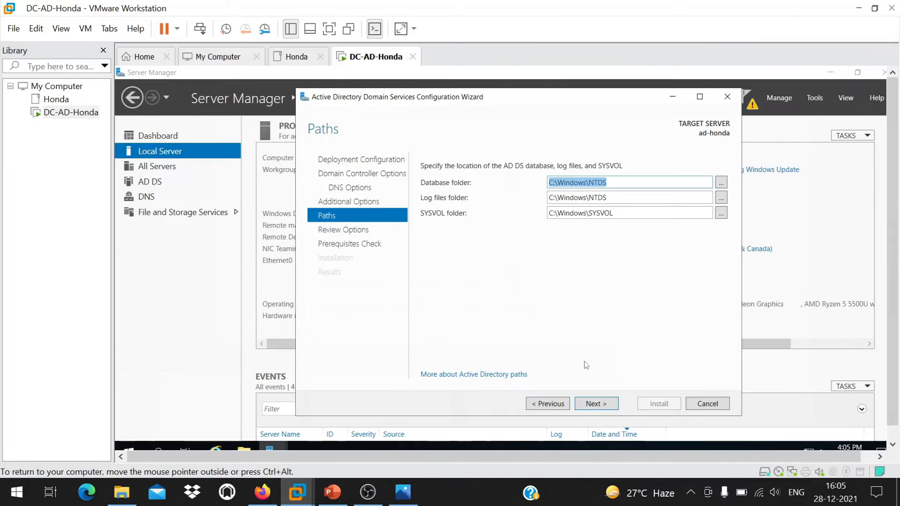
On Review Options, check NetBIOS name HONDA, Windows Server 2016 level, DNS server and database folder.
{"action": "left_click", "coordinate": [596, 403]}
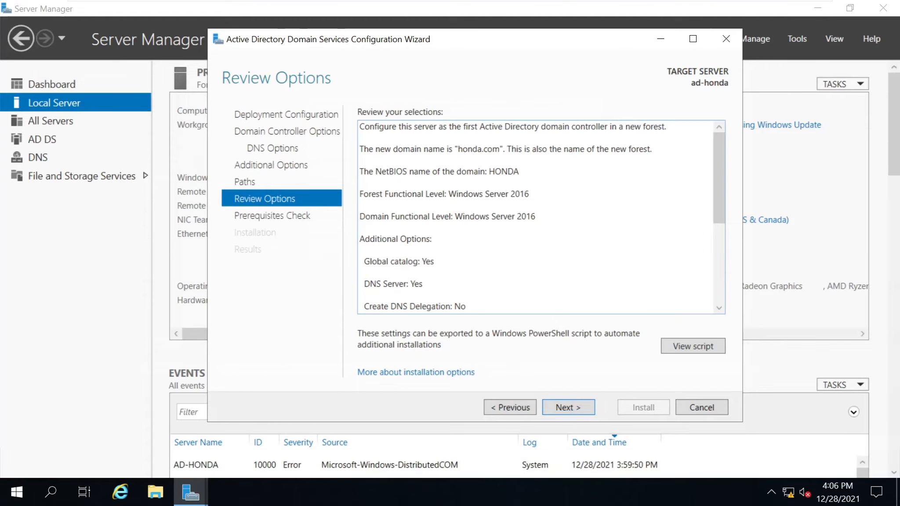
{"action": "left_click", "coordinate": [521, 172]}
{"action": "key", "text": "ctrl+c"}
{"action": "left_click", "coordinate": [520, 172]}
{"action": "left_click_drag", "start_coordinate": [521, 172], "coordinate": [488, 172]}
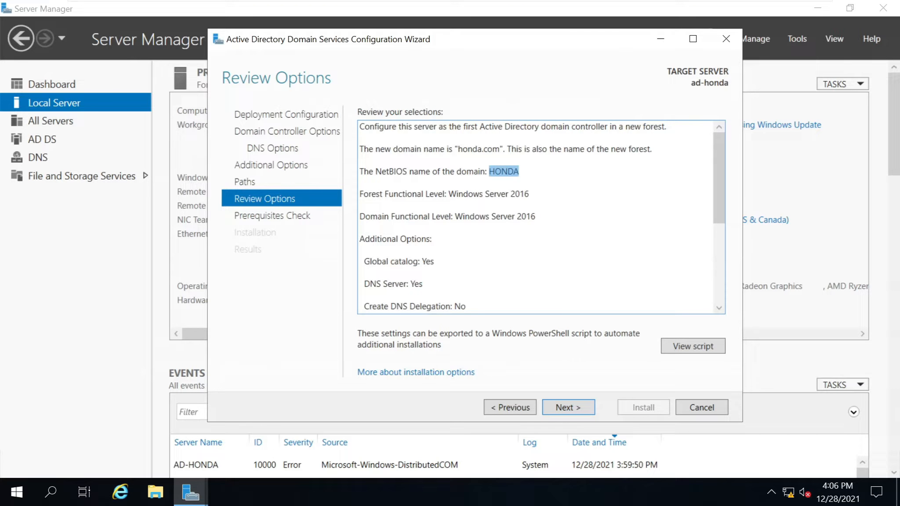
{"action": "left_click_drag", "start_coordinate": [529, 193], "coordinate": [448, 194]}
{"action": "left_click_drag", "start_coordinate": [434, 262], "coordinate": [420, 262]}
{"action": "scroll", "coordinate": [420, 262], "scroll_direction": "down", "scroll_amount": 2}
{"action": "left_click_drag", "start_coordinate": [422, 216], "coordinate": [410, 217]}
{"action": "scroll", "coordinate": [542, 216], "scroll_direction": "down", "scroll_amount": 2}
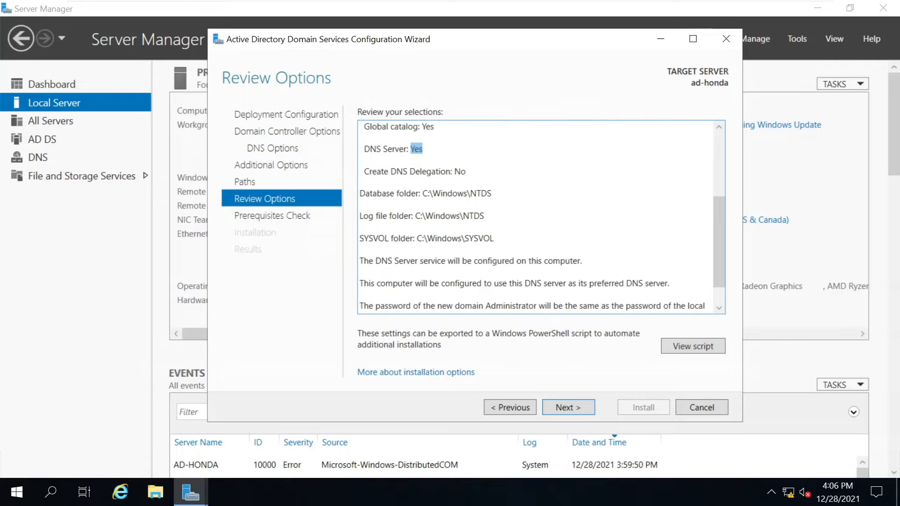
{"action": "mouse_move", "coordinate": [492, 193]}
{"action": "left_mouse_down"}
{"action": "mouse_move", "coordinate": [386, 193]}
{"action": "mouse_move", "coordinate": [492, 203]}
{"action": "left_mouse_up"}
{"action": "scroll", "coordinate": [542, 215], "scroll_direction": "down", "scroll_amount": 1}
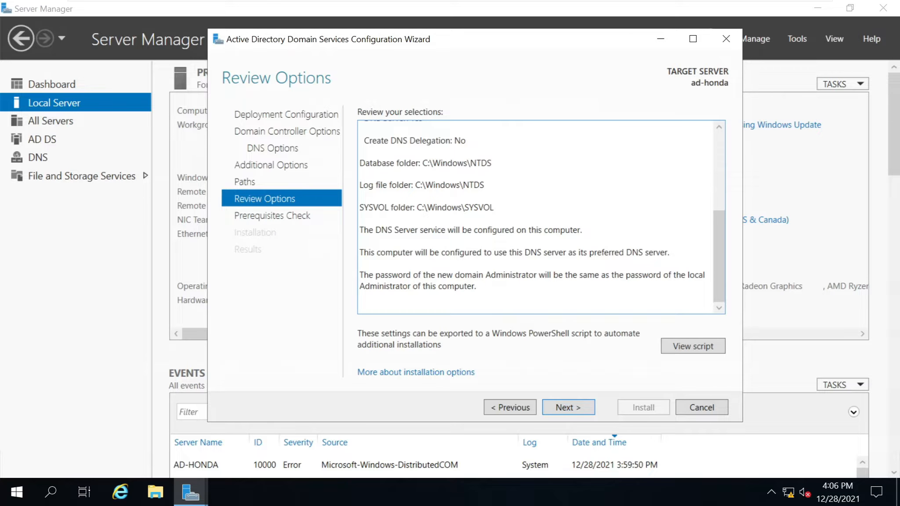
Select the entire review summary, leave full-screen view and switch back to PowerPoint.
{"action": "key", "text": "ctrl+a"}
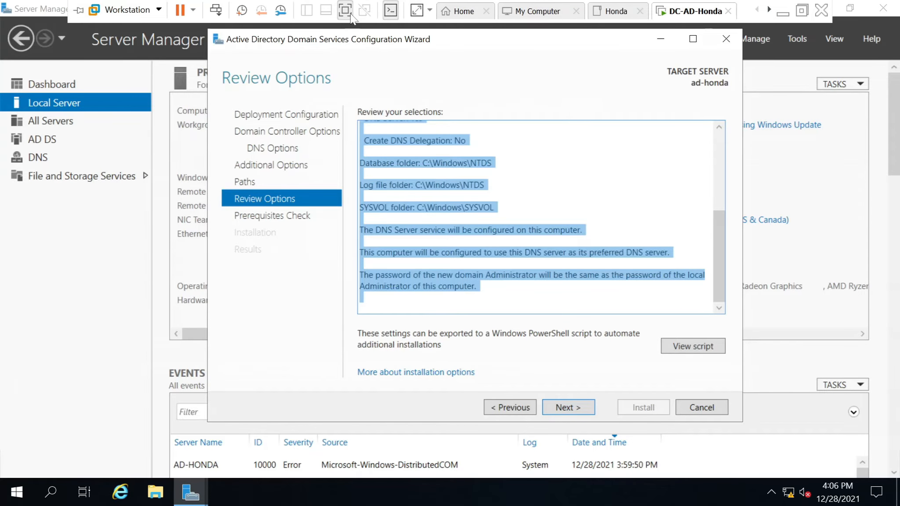
{"action": "left_click", "coordinate": [351, 15]}
{"action": "left_click", "coordinate": [328, 482]}
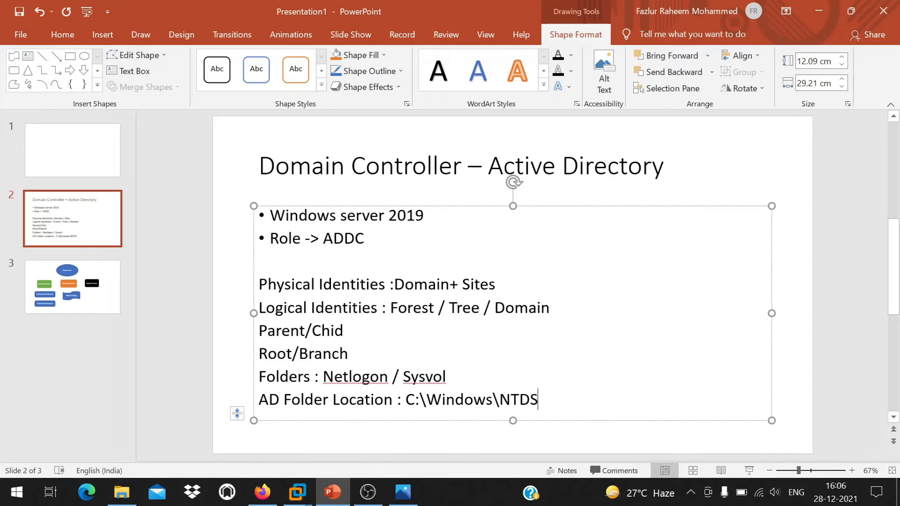
Reorder slides so the domain diagram comes first and the blank slide comes last.
{"action": "left_click_drag", "start_coordinate": [81, 291], "coordinate": [84, 225]}
{"action": "left_click", "coordinate": [84, 157]}
{"action": "left_click_drag", "start_coordinate": [82, 155], "coordinate": [93, 276]}
Delete the title and subtitle placeholders to leave slide 3 blank.
{"action": "double_click", "coordinate": [512, 264]}
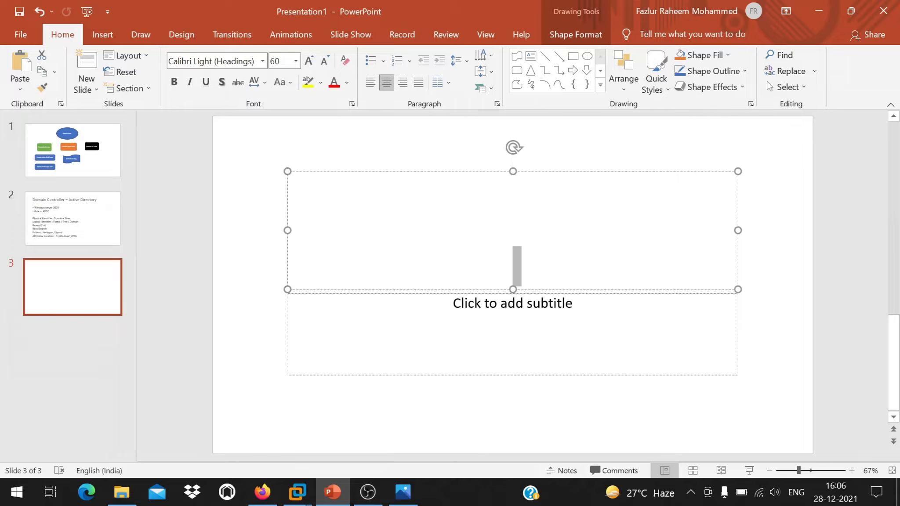
{"action": "left_click", "coordinate": [423, 145]}
{"action": "key", "text": "ctrl+a"}
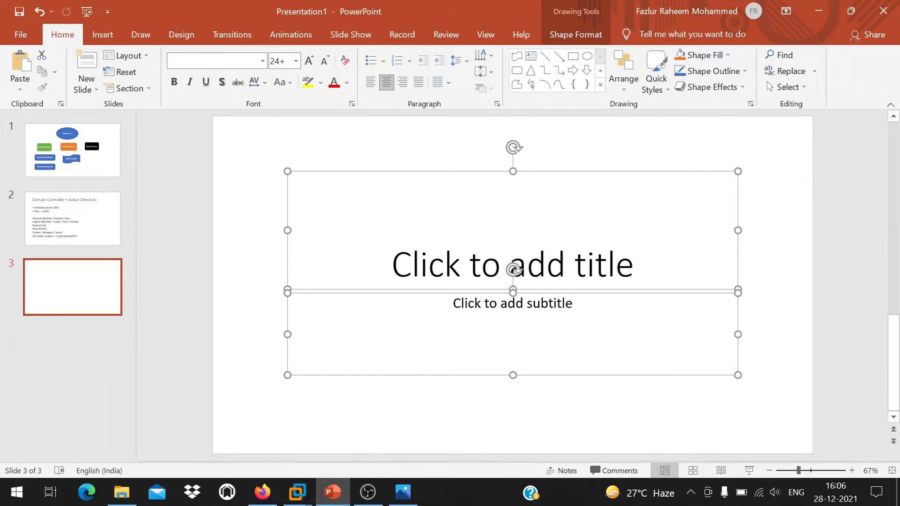
{"action": "left_click", "coordinate": [512, 304]}
{"action": "key", "text": "ctrl+v"}
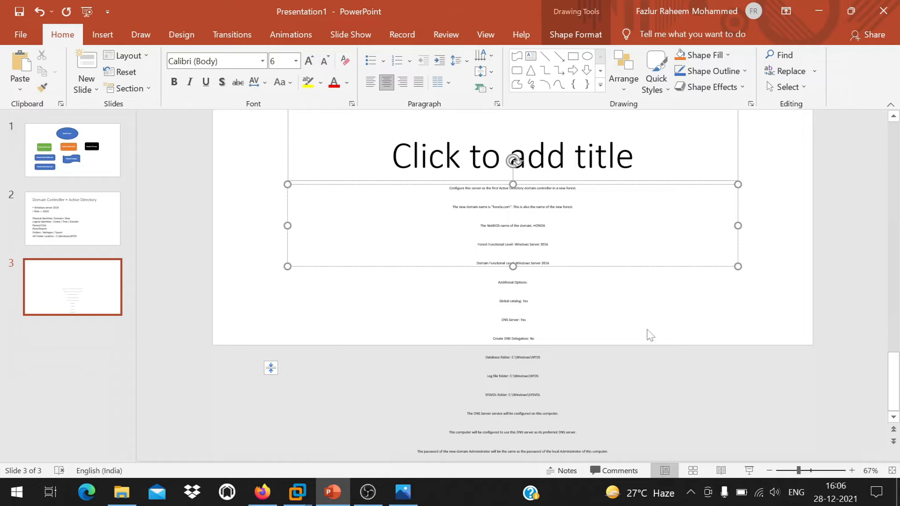
{"action": "key", "text": "ctrl+z"}
{"action": "key", "text": "ctrl+z"}
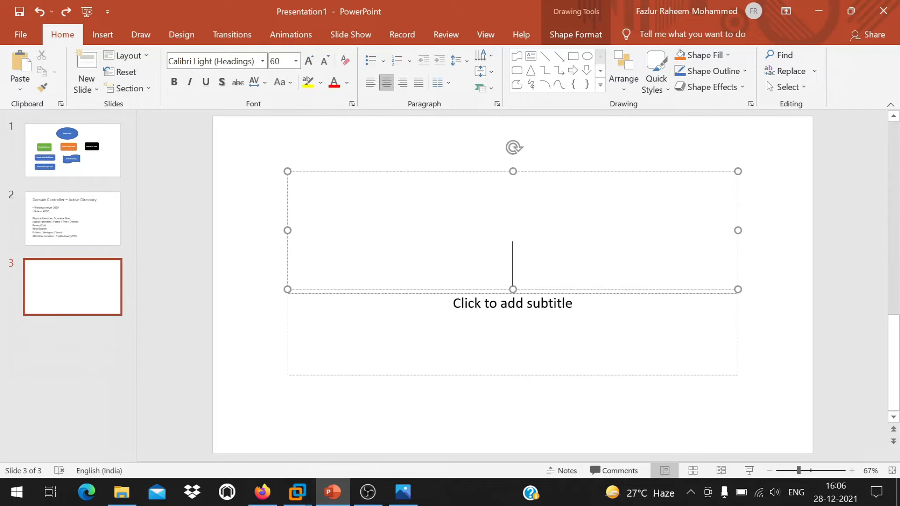
{"action": "left_click", "coordinate": [194, 173]}
{"action": "key", "text": "ctrl+a"}
{"action": "key", "text": "Delete"}
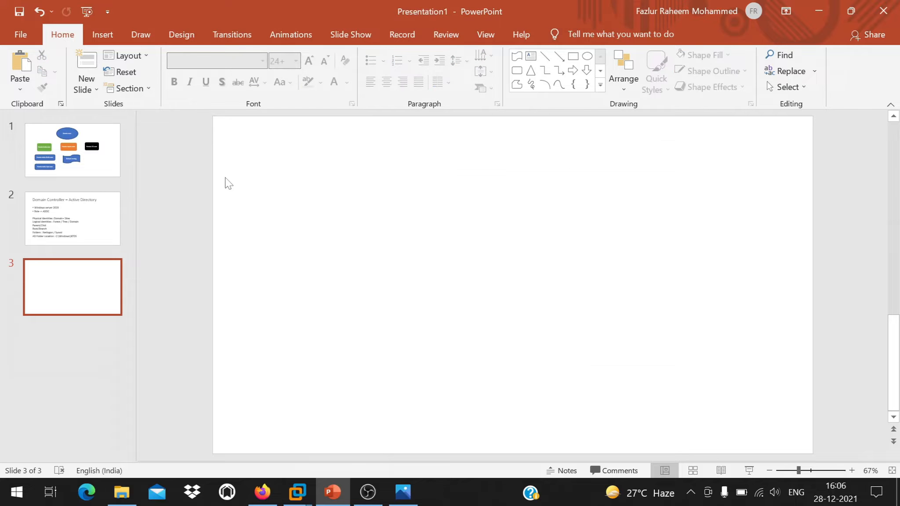
{"action": "left_click", "coordinate": [98, 49]}
{"action": "key", "text": "ctrl+z"}
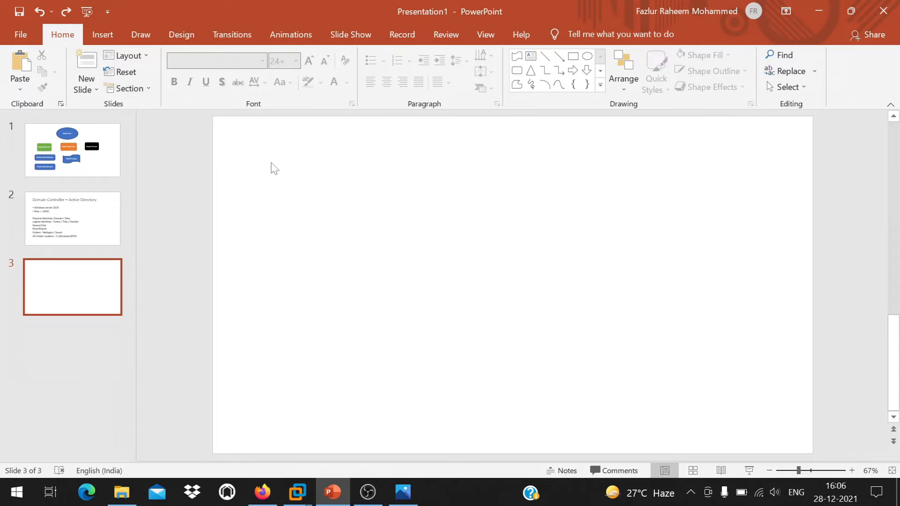
Paste the review summary into a new text box on slide 3, then return to the VM.
{"action": "left_click", "coordinate": [530, 56]}
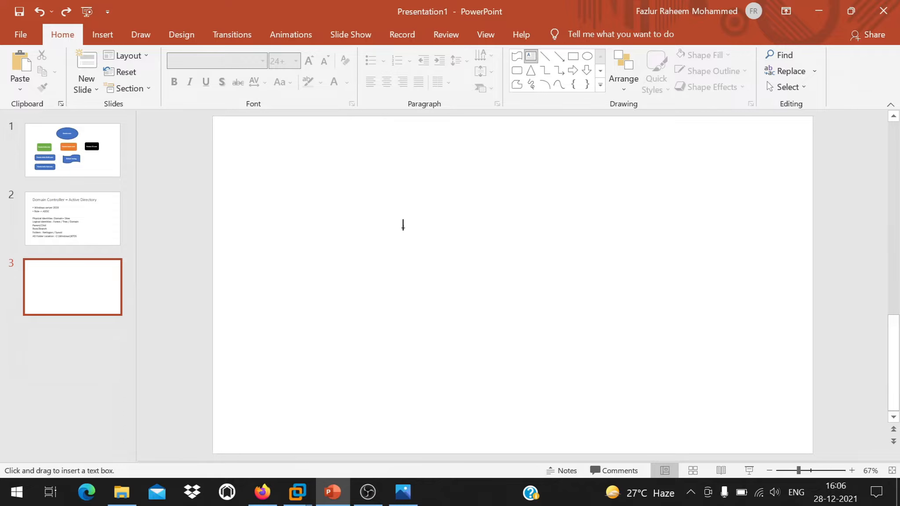
{"action": "left_click", "coordinate": [315, 163]}
{"action": "key", "text": "ctrl+v"}
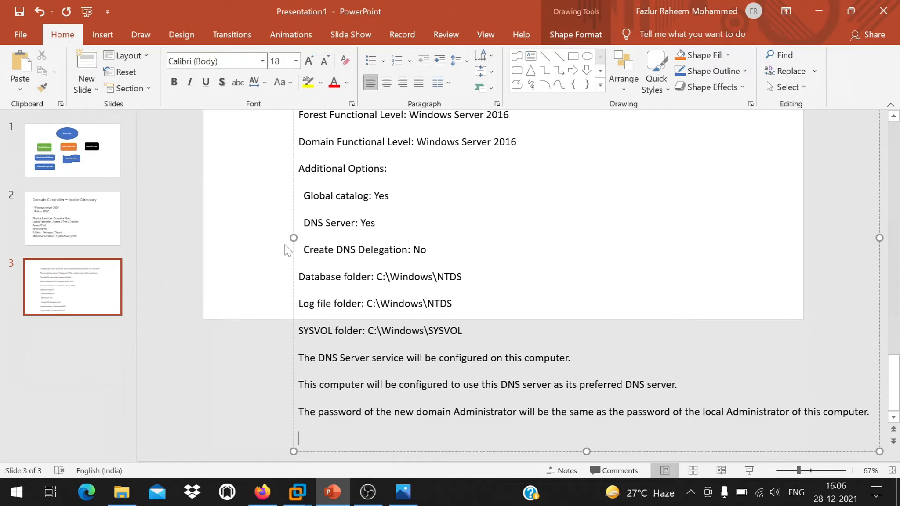
{"action": "scroll", "coordinate": [294, 296], "scroll_direction": "up", "scroll_amount": 5}
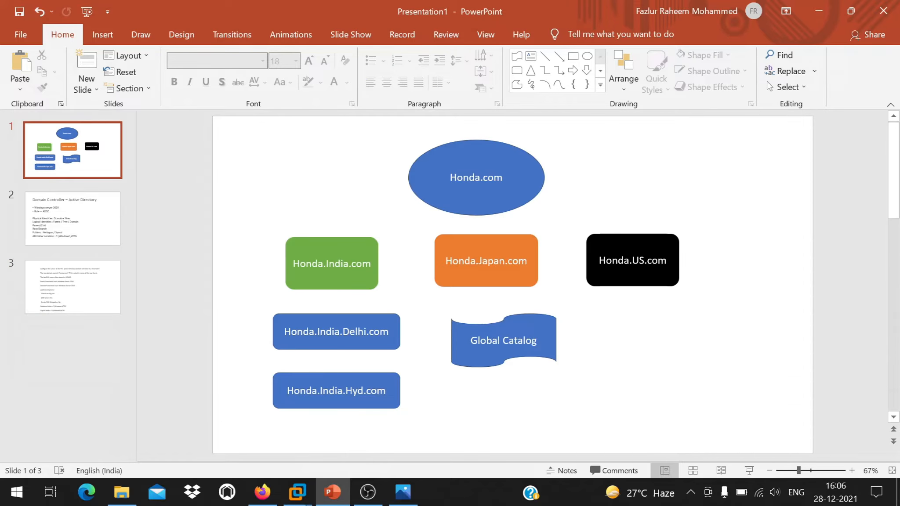
{"action": "scroll", "coordinate": [270, 296], "scroll_direction": "down", "scroll_amount": 4}
{"action": "left_click", "coordinate": [309, 236]}
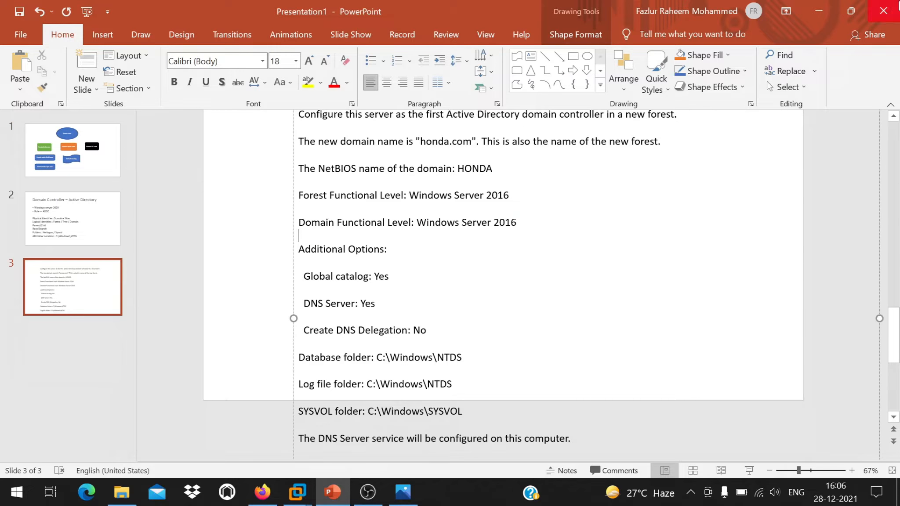
{"action": "left_click", "coordinate": [818, 11]}
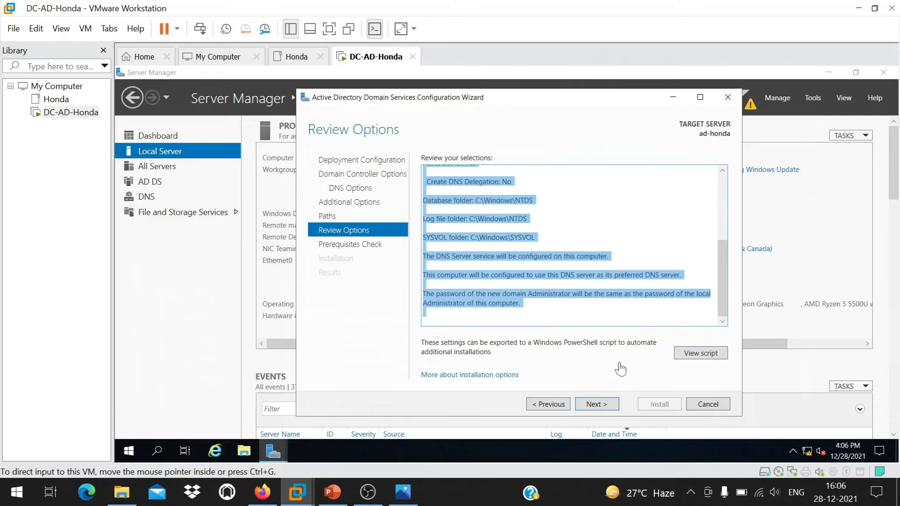
Open the generated PowerShell script in Notepad and inspect it, including the NetBIOS name HONDA.
{"action": "left_click", "coordinate": [571, 264]}
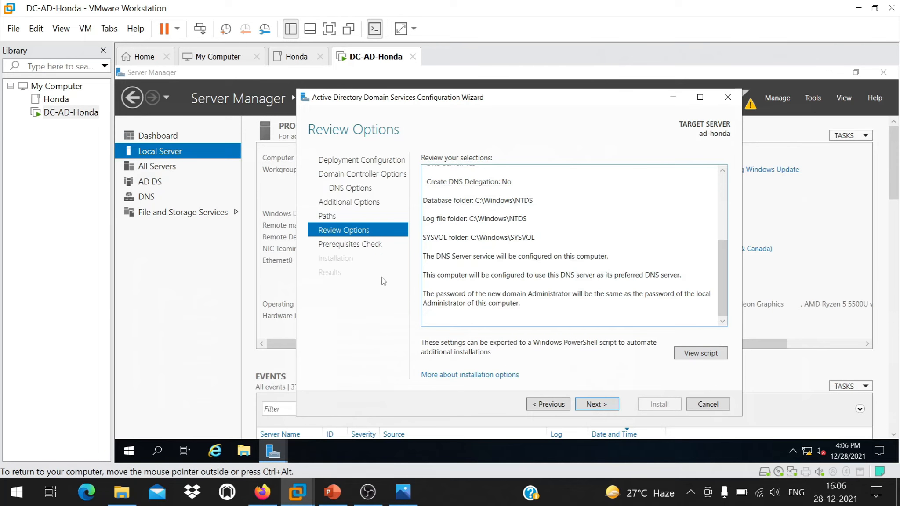
{"action": "left_click", "coordinate": [700, 353]}
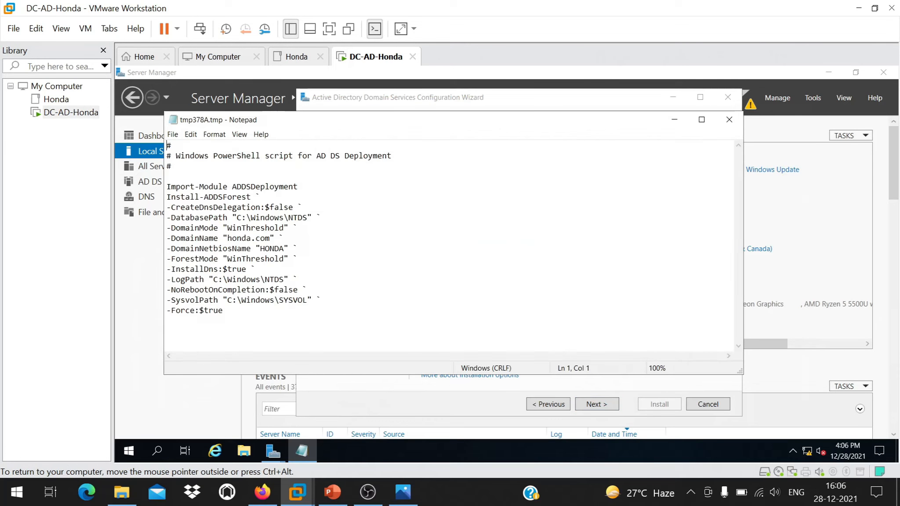
{"action": "left_click_drag", "start_coordinate": [223, 310], "coordinate": [167, 145]}
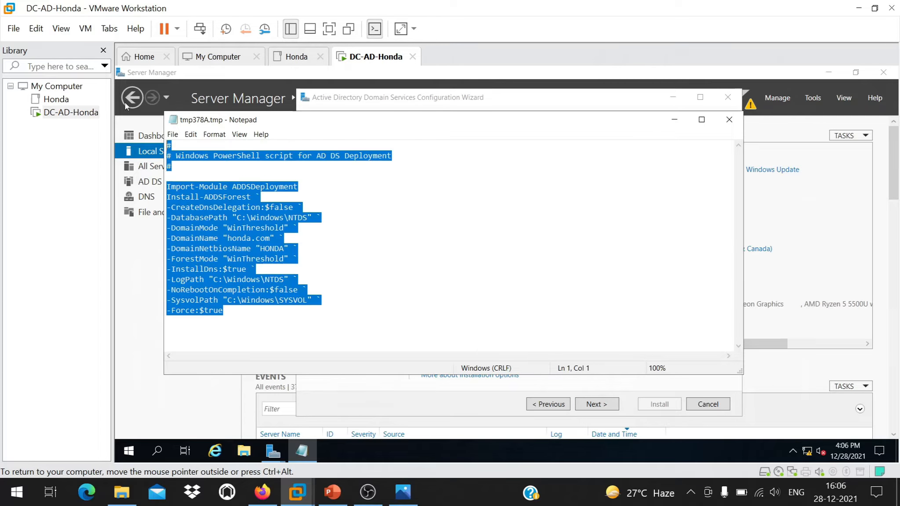
{"action": "left_click", "coordinate": [287, 187]}
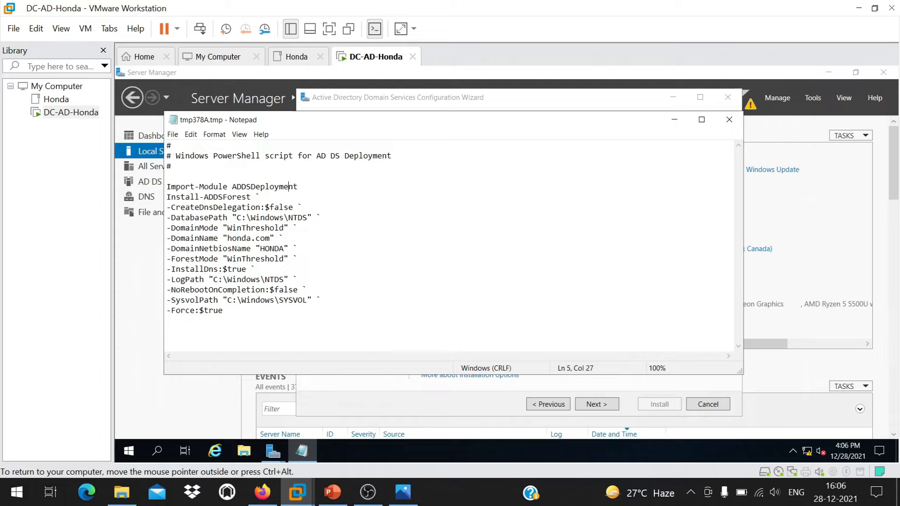
{"action": "key", "text": "ctrl+a"}
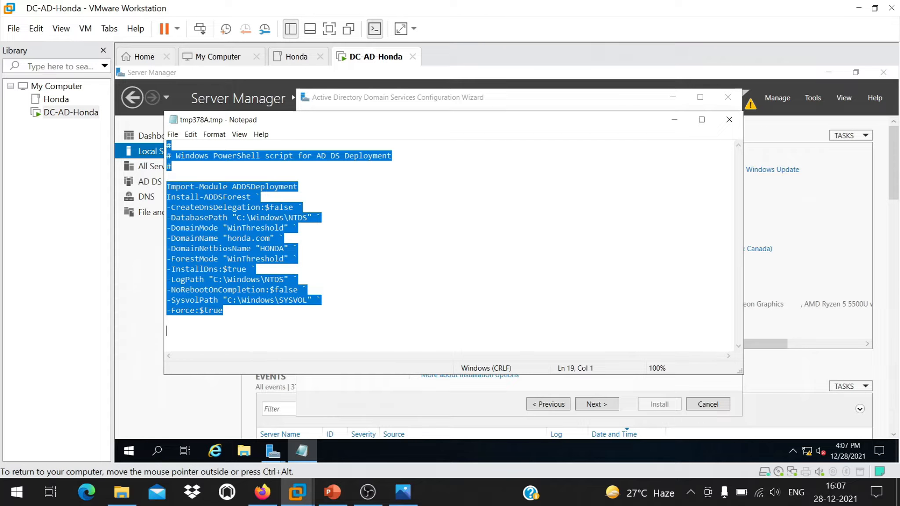
{"action": "left_click", "coordinate": [302, 207]}
{"action": "left_click_drag", "start_coordinate": [285, 248], "coordinate": [265, 248]}
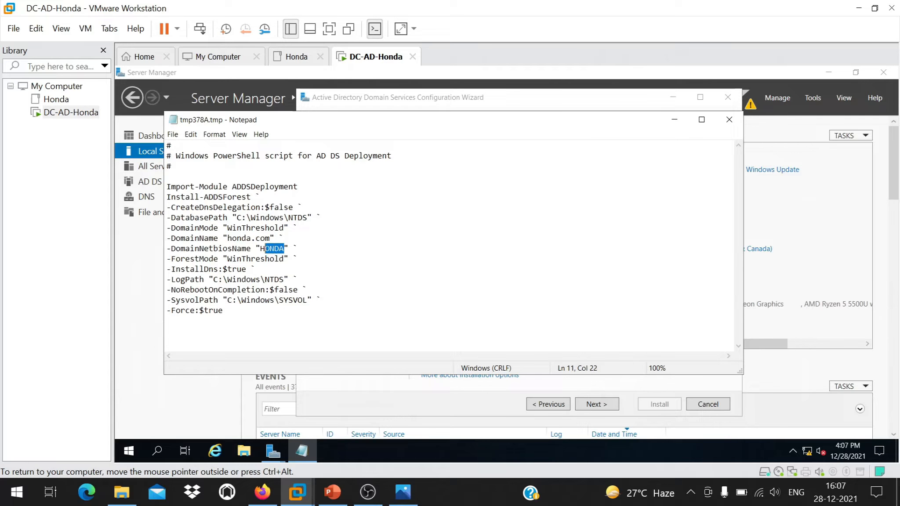
{"action": "left_click", "coordinate": [280, 248]}
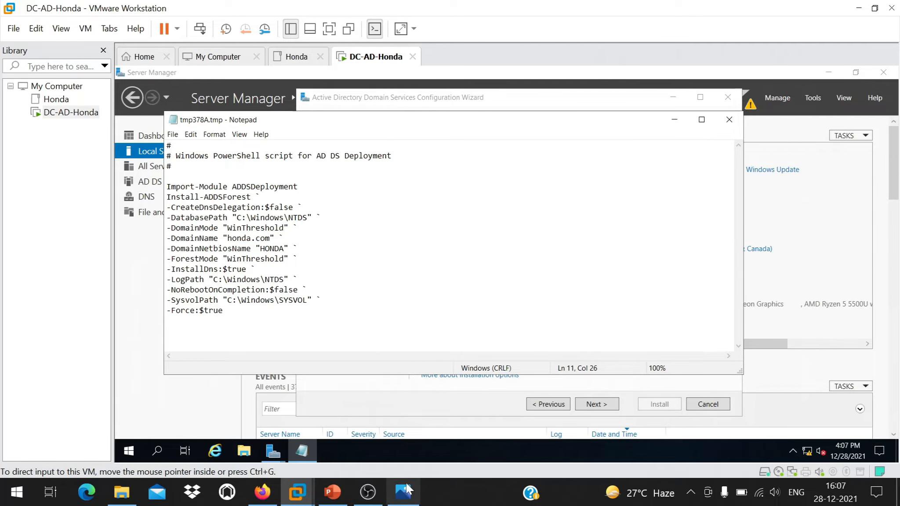
Check slide 1's three regional domain boxes in PowerPoint, then return to the VM.
{"action": "left_click", "coordinate": [332, 492]}
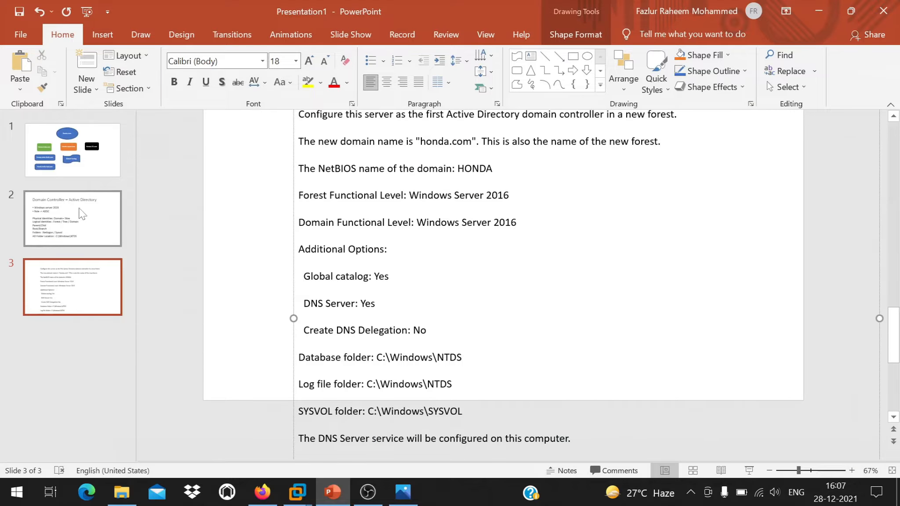
{"action": "left_click", "coordinate": [72, 150]}
{"action": "left_click_drag", "start_coordinate": [260, 216], "coordinate": [750, 308]}
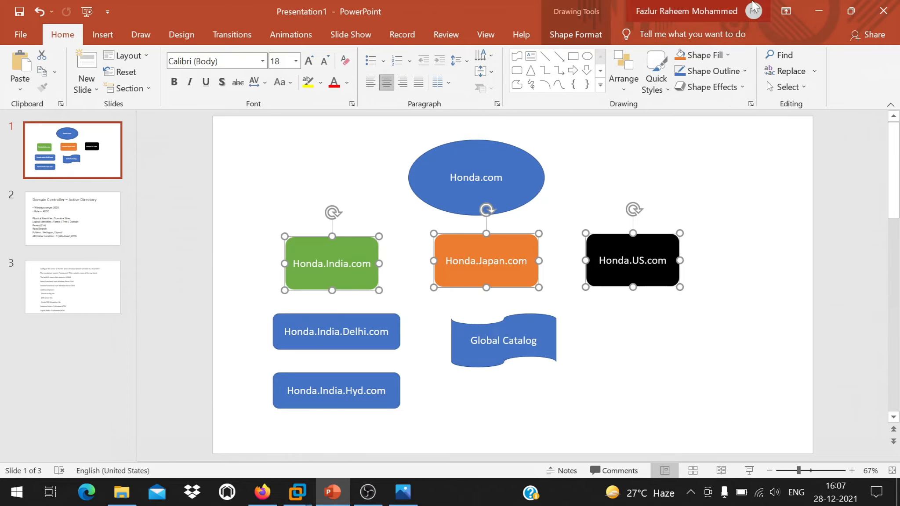
{"action": "left_click", "coordinate": [819, 4]}
Close the Notepad script and advance to the Prerequisites Check, which passes with only warnings.
{"action": "key", "text": "ctrl+shift+Home"}
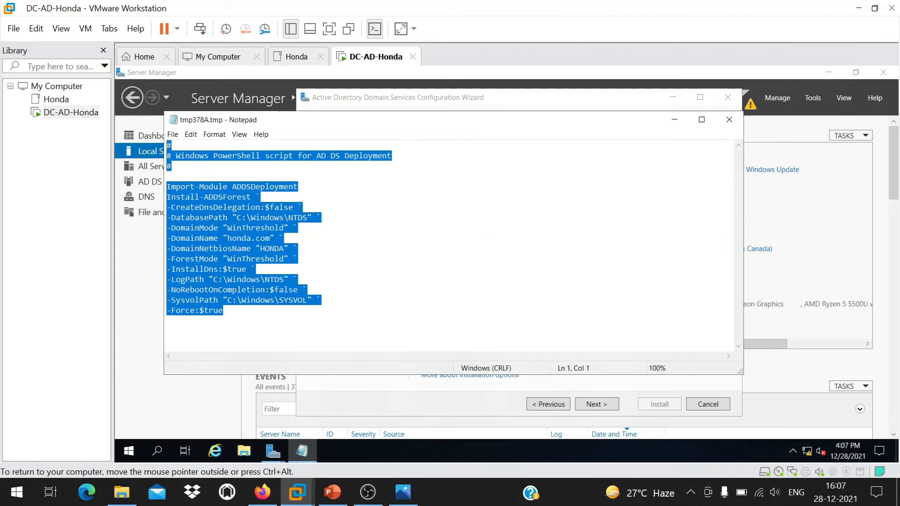
{"action": "left_click", "coordinate": [298, 228]}
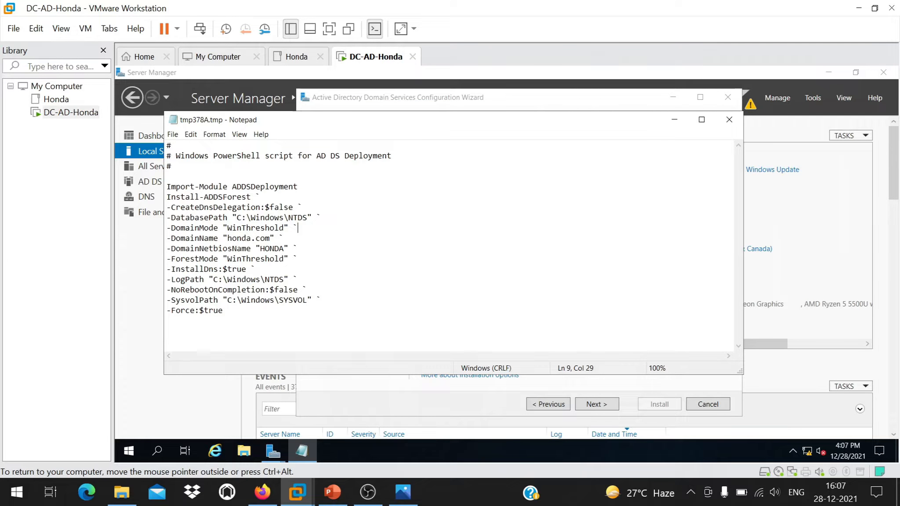
{"action": "left_click", "coordinate": [729, 119]}
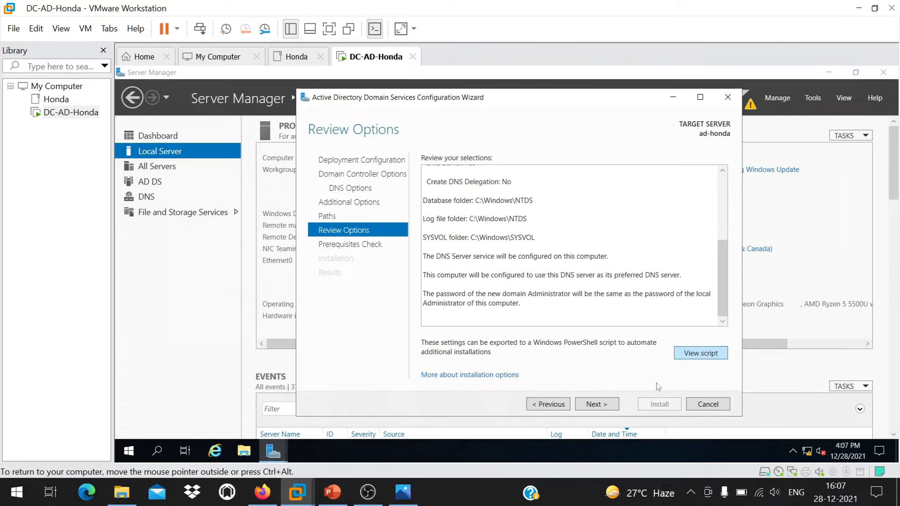
{"action": "left_click", "coordinate": [597, 405]}
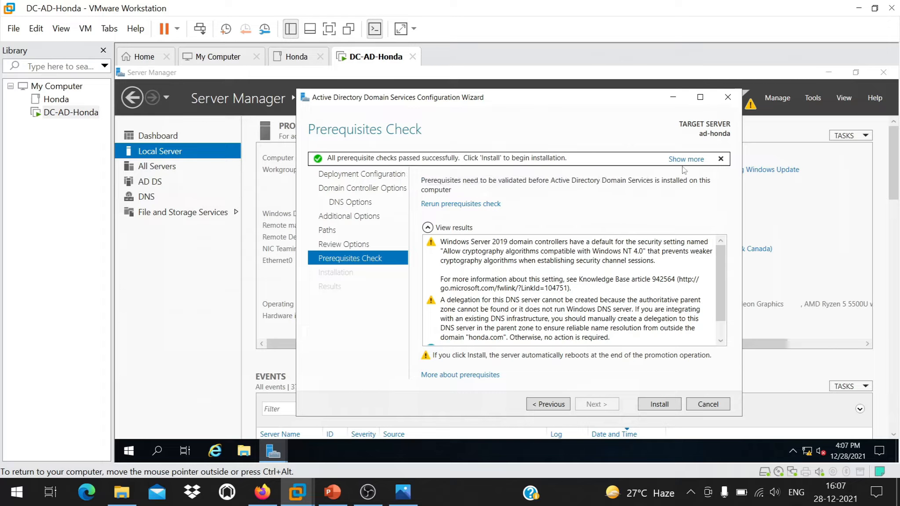
Start the AD DS installation from the passed Prerequisites Check page.
{"action": "left_click", "coordinate": [667, 406]}
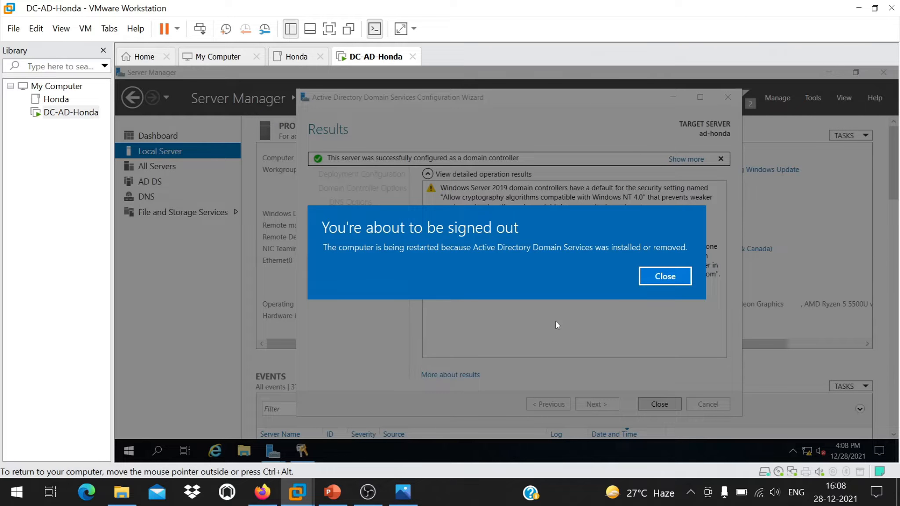
Dismiss the sign-out notice, close the configuration wizard and check Server Manager's notifications.
{"action": "left_click", "coordinate": [666, 279]}
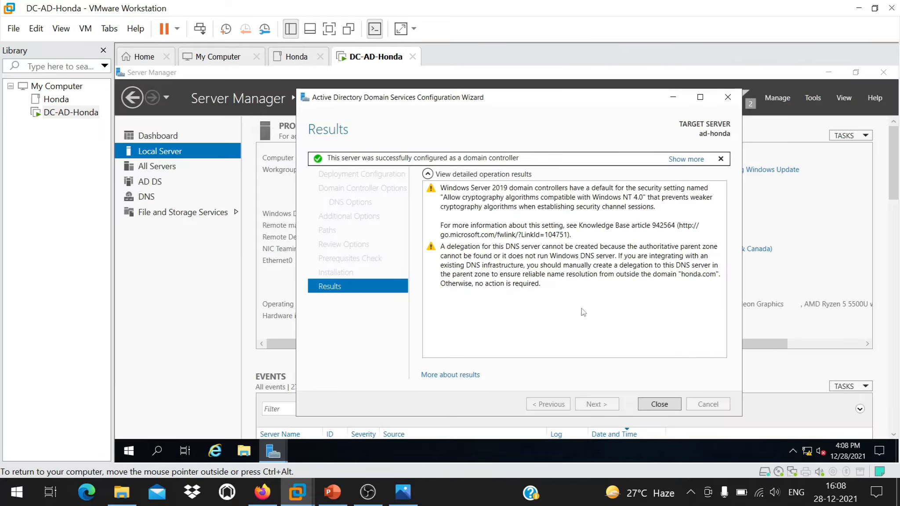
{"action": "left_click", "coordinate": [659, 404]}
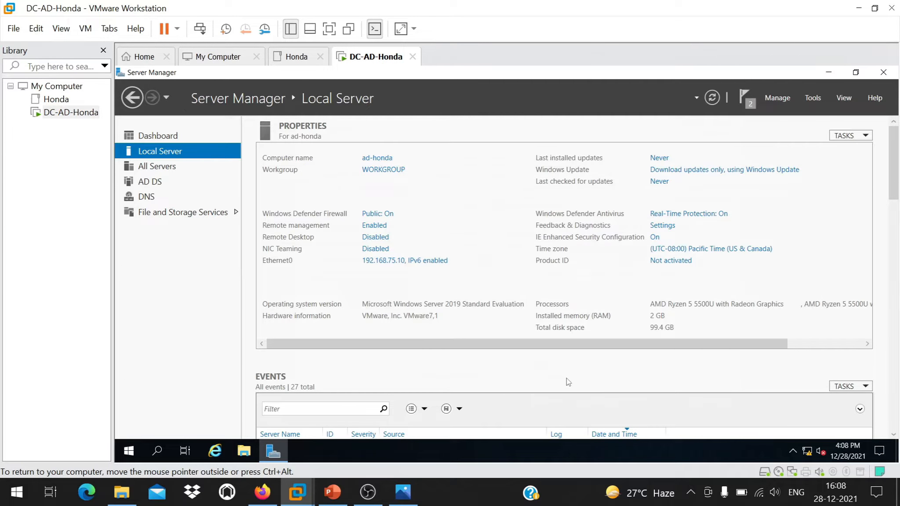
{"action": "left_click", "coordinate": [743, 103]}
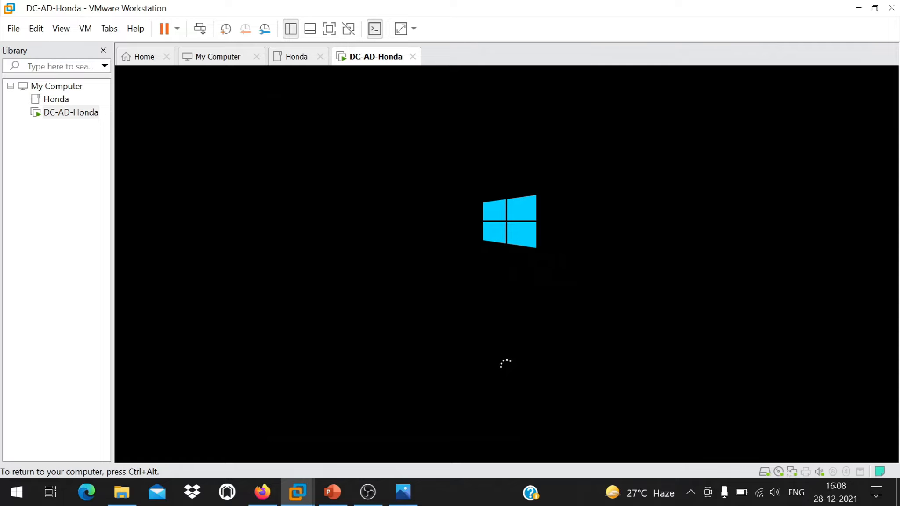
{"action": "key", "text": "ctrl+alt"}
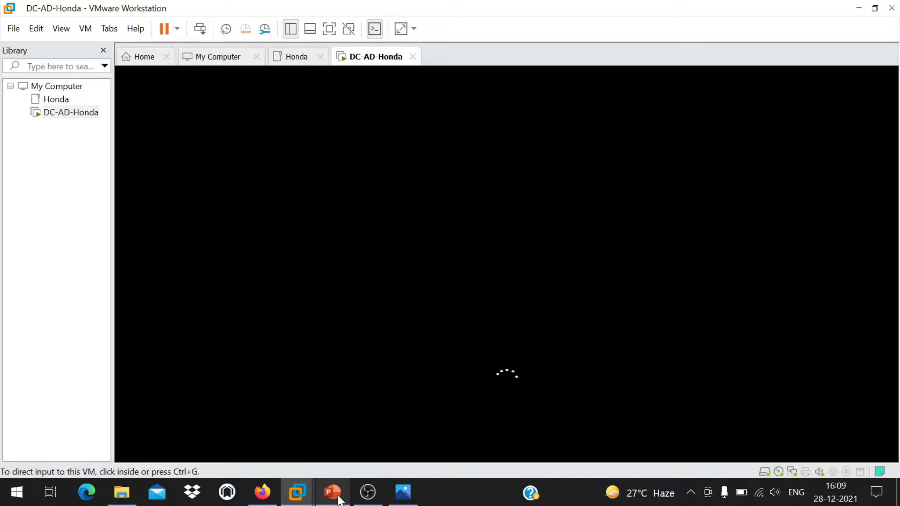
{"action": "left_click", "coordinate": [401, 493]}
{"action": "left_click", "coordinate": [883, 11]}
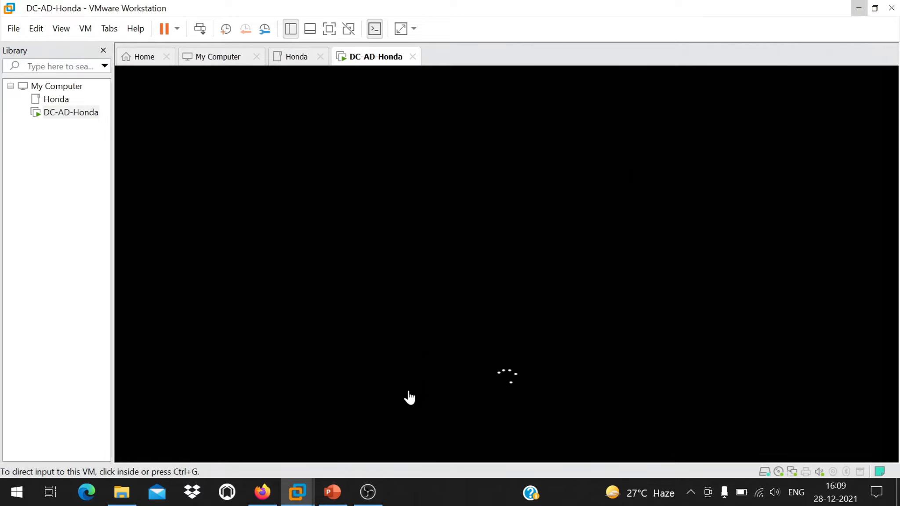
{"action": "left_click", "coordinate": [418, 488]}
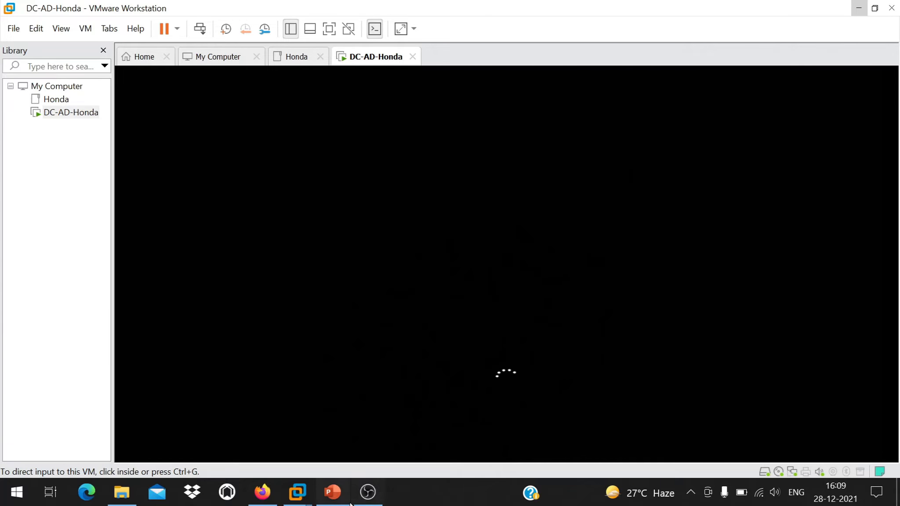
{"action": "left_click", "coordinate": [347, 500]}
{"action": "left_click", "coordinate": [347, 500]}
{"action": "left_click", "coordinate": [369, 494]}
{"action": "left_click", "coordinate": [369, 494]}
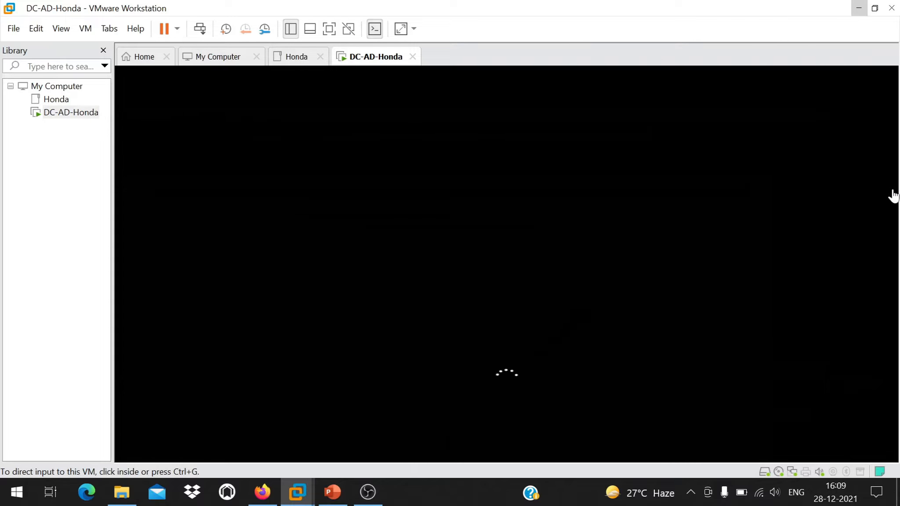
{"action": "key", "text": "ctrl+g"}
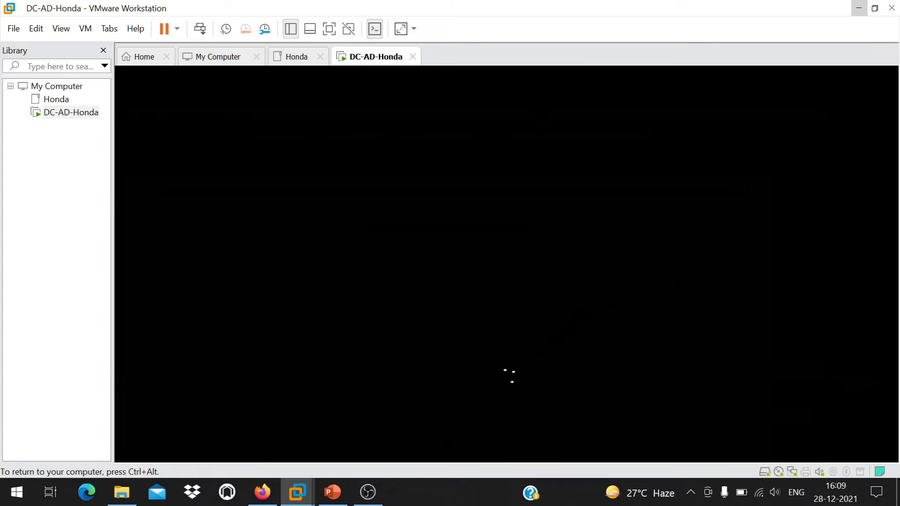
{"action": "key", "text": "ctrl+alt"}
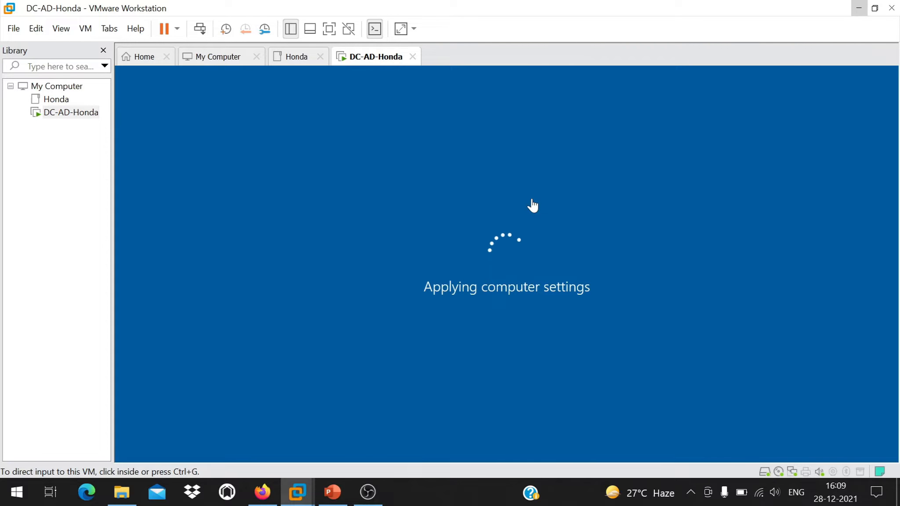
In Firefox's Google tab, switch to All results and search 'AD users limit'.
{"action": "left_click", "coordinate": [263, 491]}
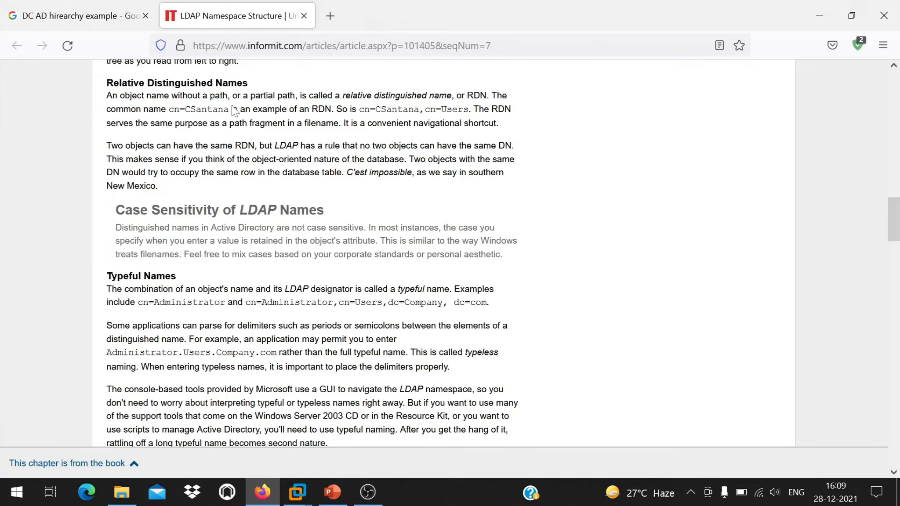
{"action": "left_click", "coordinate": [60, 9]}
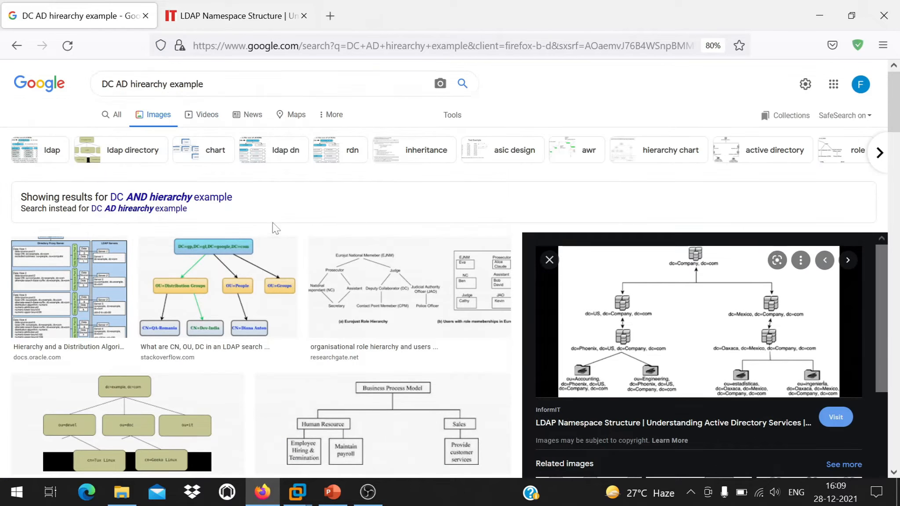
{"action": "left_click", "coordinate": [108, 122]}
{"action": "triple_click", "coordinate": [132, 87]}
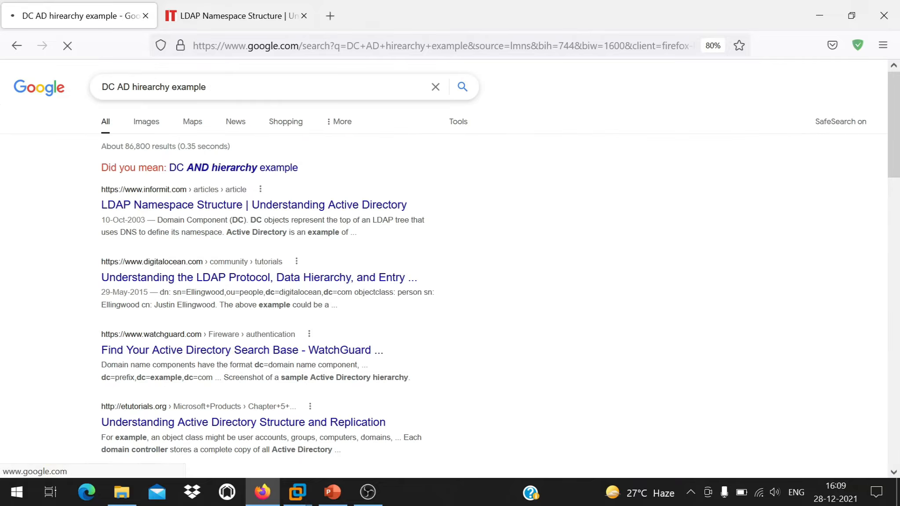
{"action": "type", "text": "AD"}
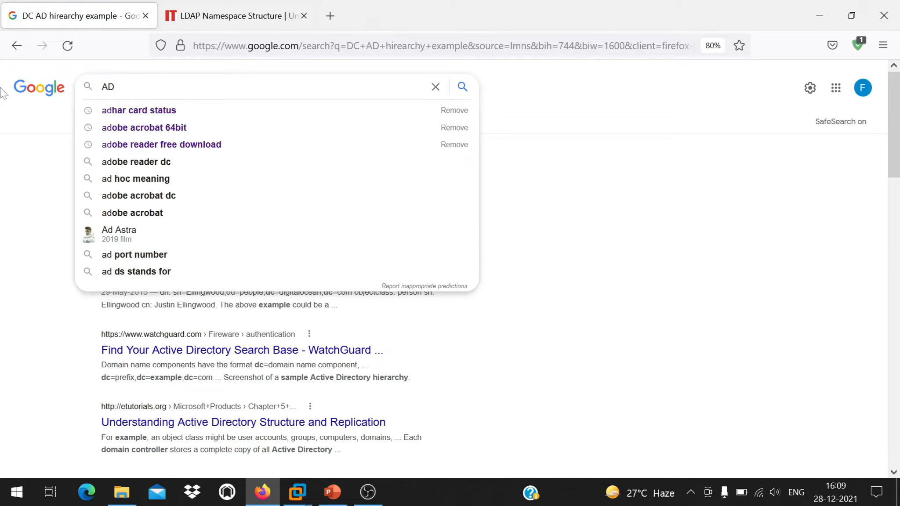
{"action": "type", "text": " users limit"}
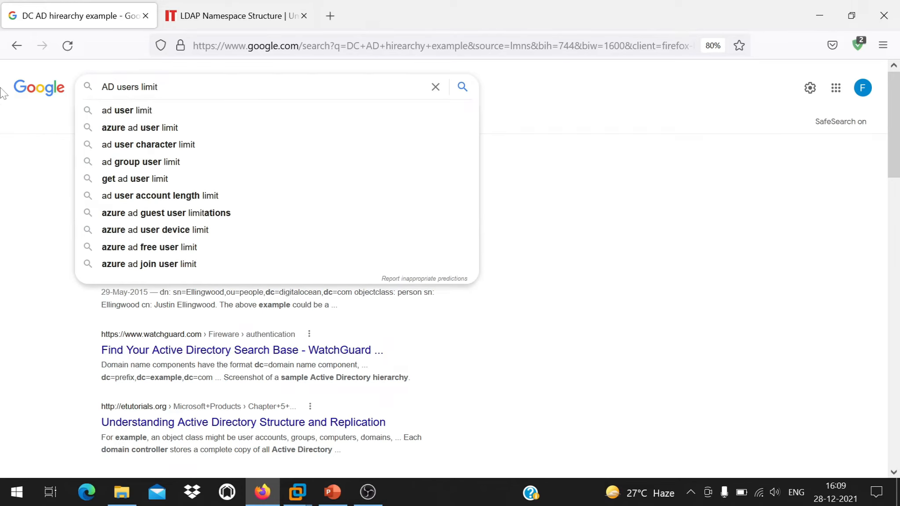
{"action": "left_click", "coordinate": [178, 109]}
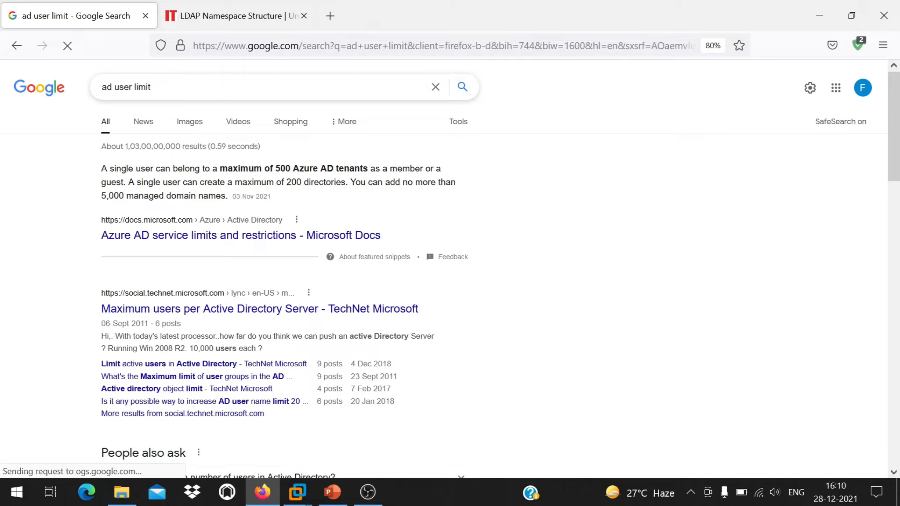
Refine the query to 'AD docmain users limit' and rerun the search.
{"action": "left_click", "coordinate": [107, 87]}
{"action": "key", "text": "BackSpace"}
{"action": "key", "text": "Delete"}
{"action": "type", "text": "AD docmain"}
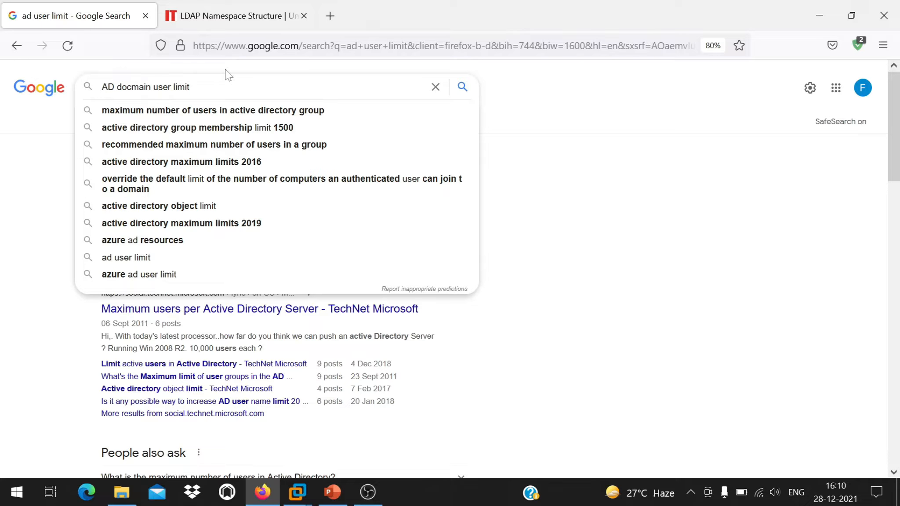
{"action": "key", "text": "Escape"}
{"action": "key", "text": "Return"}
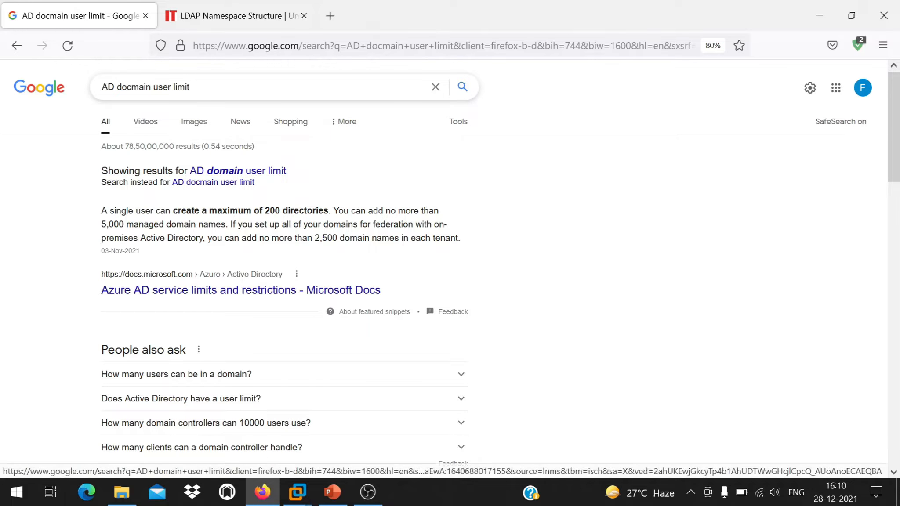
{"action": "left_click", "coordinate": [171, 87]}
{"action": "type", "text": "s"}
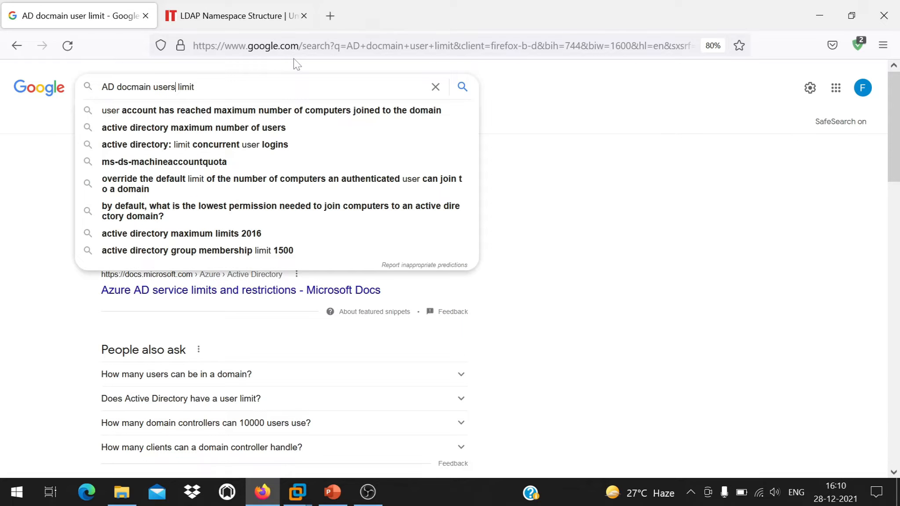
{"action": "key", "text": "Return"}
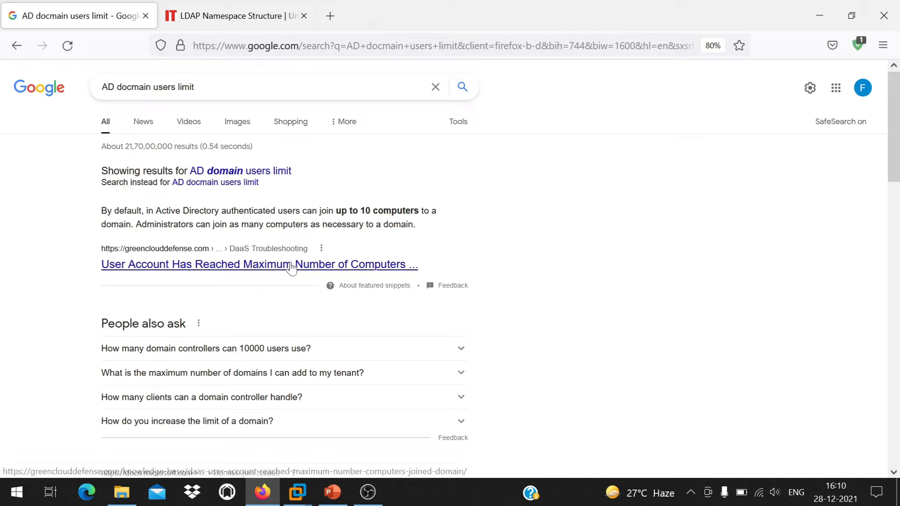
Expand the domain controllers for 10000 users question and highlight the 5,000 and 10,000 figures.
{"action": "scroll", "coordinate": [487, 262], "scroll_direction": "down", "scroll_amount": 3}
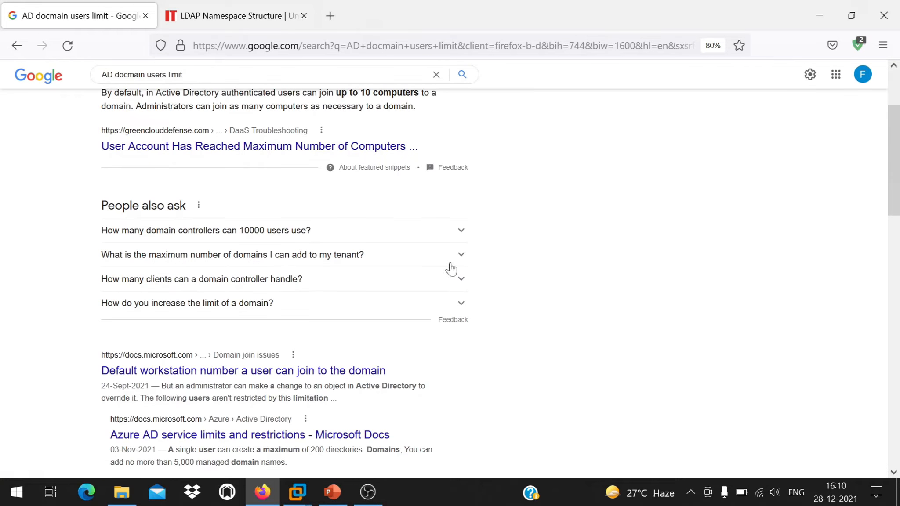
{"action": "left_click", "coordinate": [240, 235]}
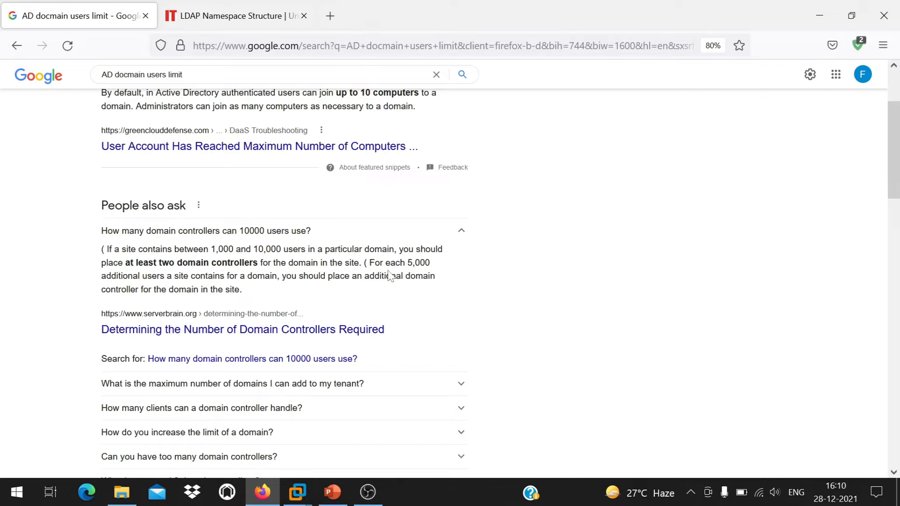
{"action": "mouse_move", "coordinate": [407, 264]}
{"action": "left_mouse_down"}
{"action": "mouse_move", "coordinate": [451, 264]}
{"action": "mouse_move", "coordinate": [407, 263]}
{"action": "left_mouse_up"}
{"action": "left_click", "coordinate": [449, 267]}
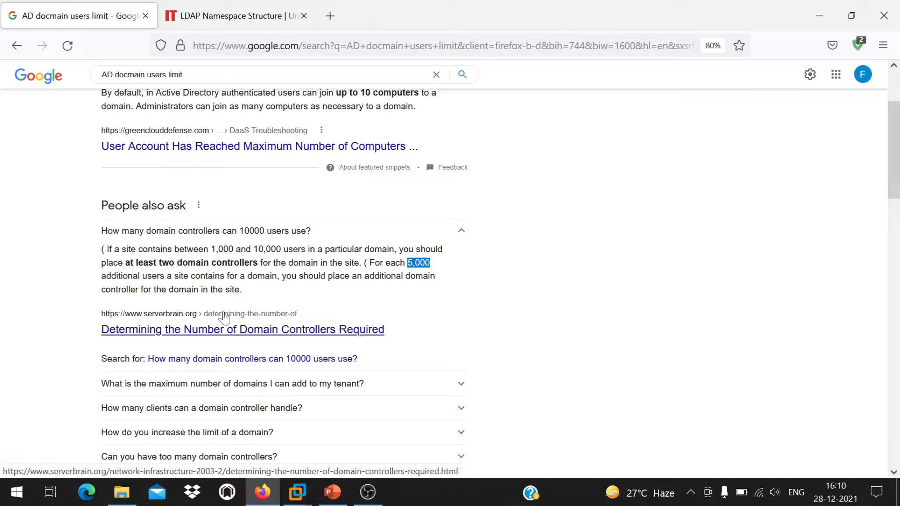
{"action": "left_click", "coordinate": [433, 267]}
{"action": "left_click_drag", "start_coordinate": [252, 249], "coordinate": [303, 250]}
{"action": "left_click", "coordinate": [368, 262]}
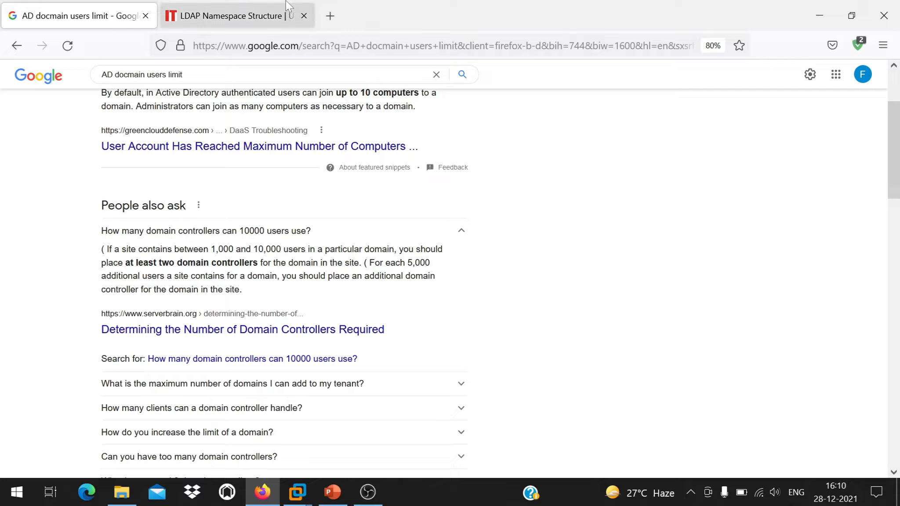
Return to the DC-AD-Honda VM, toggling between the Honda and DC-AD-Honda tabs.
{"action": "mouse_move", "coordinate": [303, 494]}
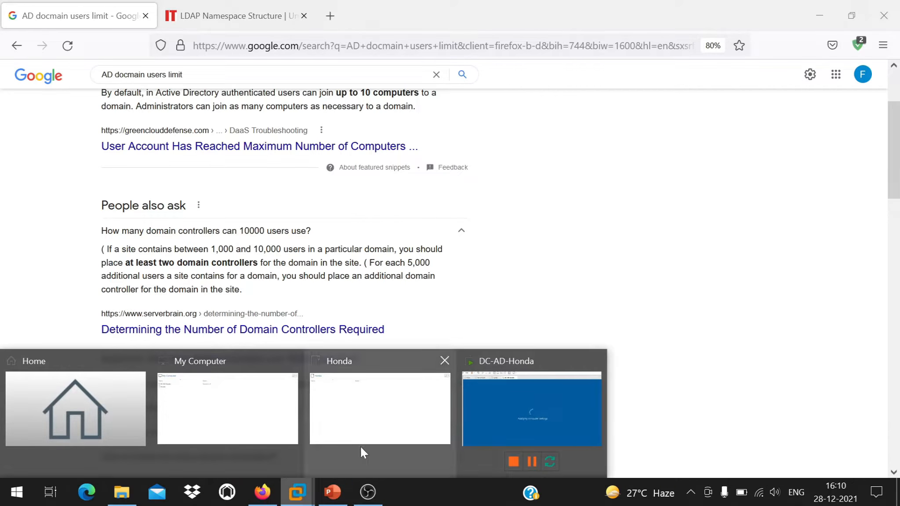
{"action": "left_click", "coordinate": [518, 406]}
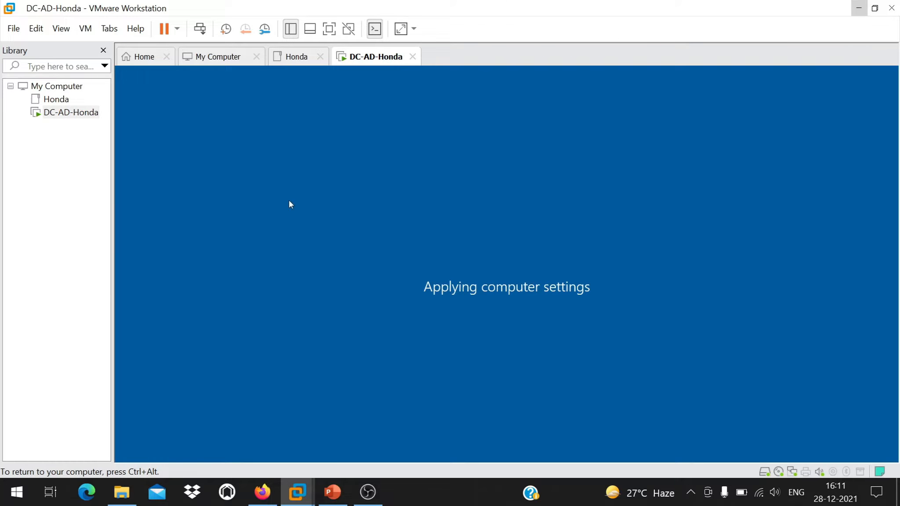
{"action": "left_click", "coordinate": [287, 57]}
{"action": "left_click", "coordinate": [363, 56]}
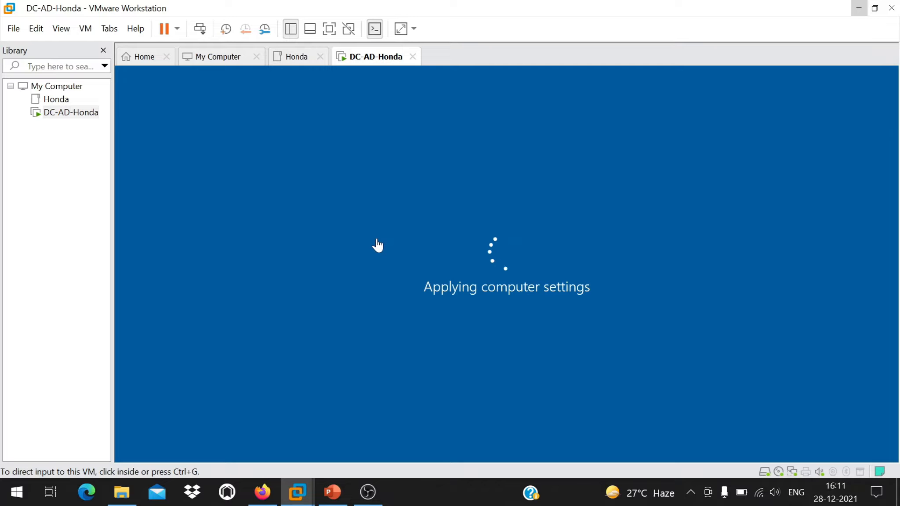
{"action": "left_click", "coordinate": [299, 65]}
{"action": "left_click", "coordinate": [360, 62]}
Close the Google results tab in Firefox, then close the browser window.
{"action": "left_click", "coordinate": [264, 502]}
{"action": "left_click", "coordinate": [252, 20]}
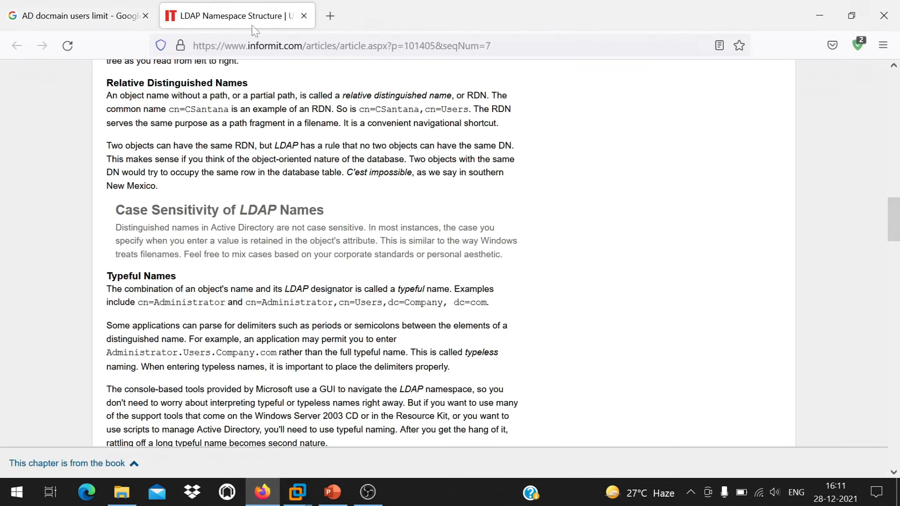
{"action": "left_click", "coordinate": [152, 12]}
{"action": "scroll", "coordinate": [574, 357], "scroll_direction": "down", "scroll_amount": 10}
{"action": "scroll", "coordinate": [576, 357], "scroll_direction": "up", "scroll_amount": 15}
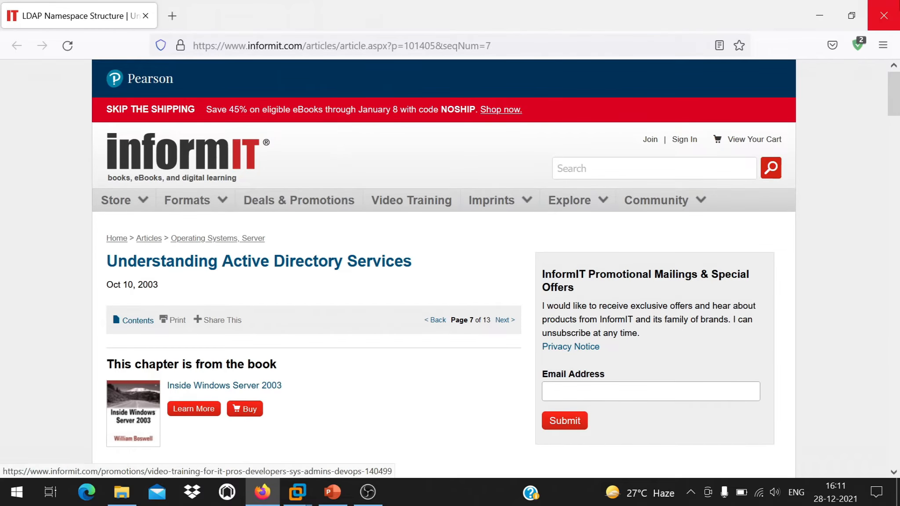
{"action": "left_click", "coordinate": [884, 15]}
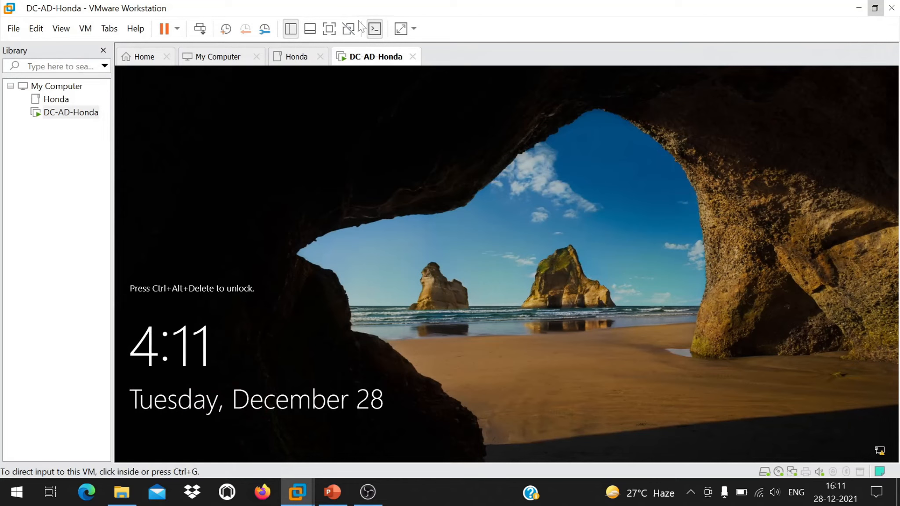
Send Ctrl+Alt+Del and sign in as the HONDA domain administrator with the account password.
{"action": "left_click", "coordinate": [199, 28]}
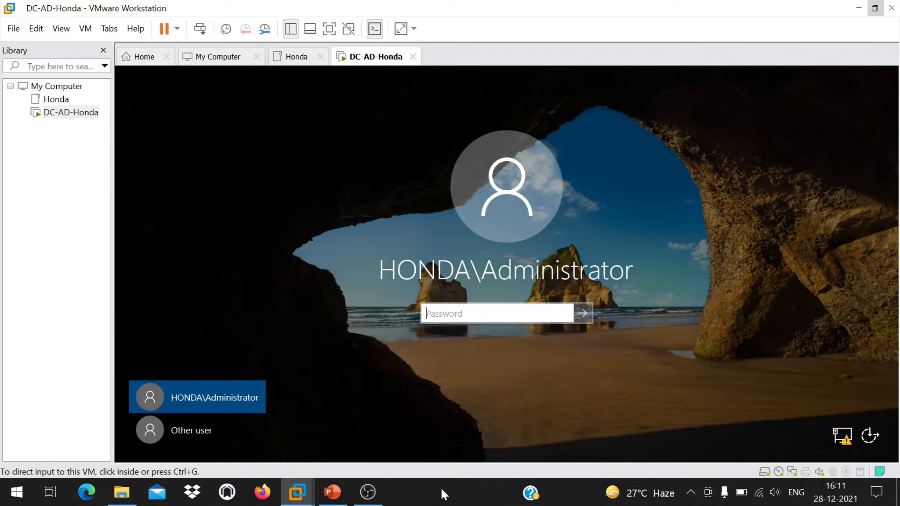
{"action": "left_click", "coordinate": [349, 315]}
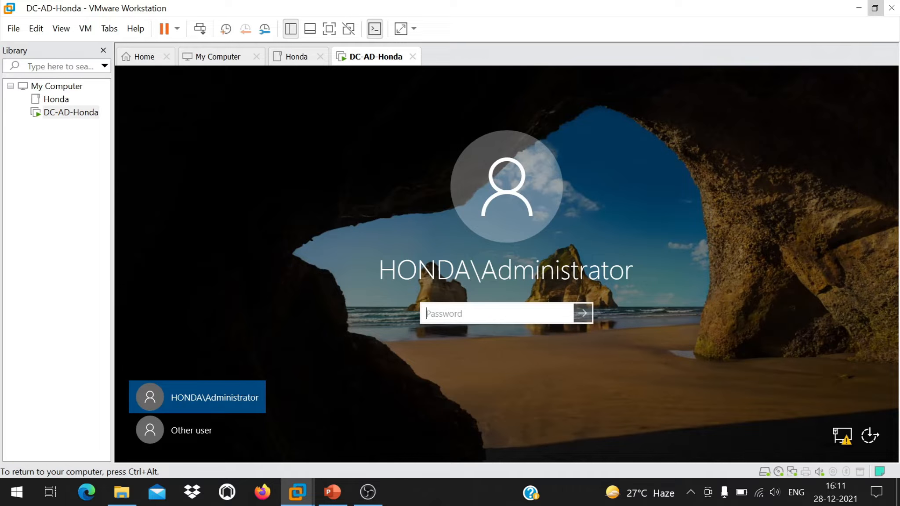
{"action": "type", "text": "P••••••"}
{"action": "key", "text": "Return"}
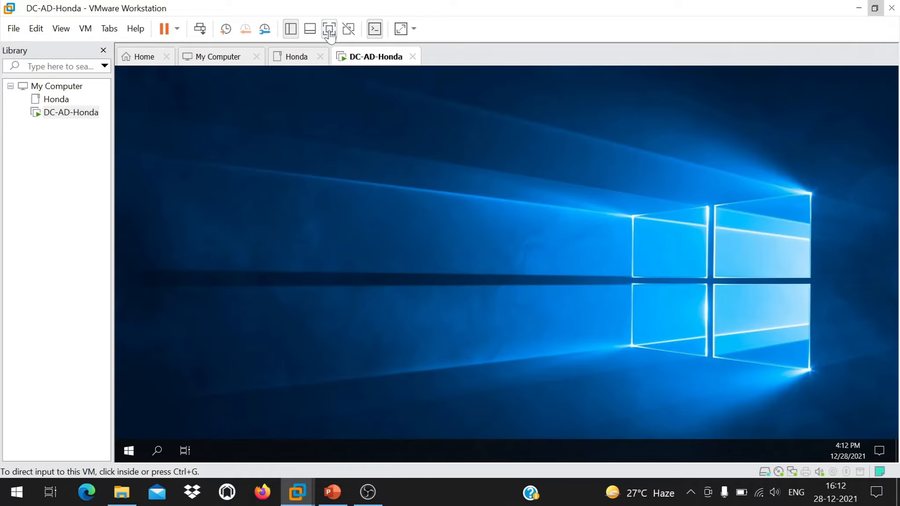
In full screen, confirm the honda.com domain on Local Server, then close Server Manager and open Start.
{"action": "left_click", "coordinate": [327, 31]}
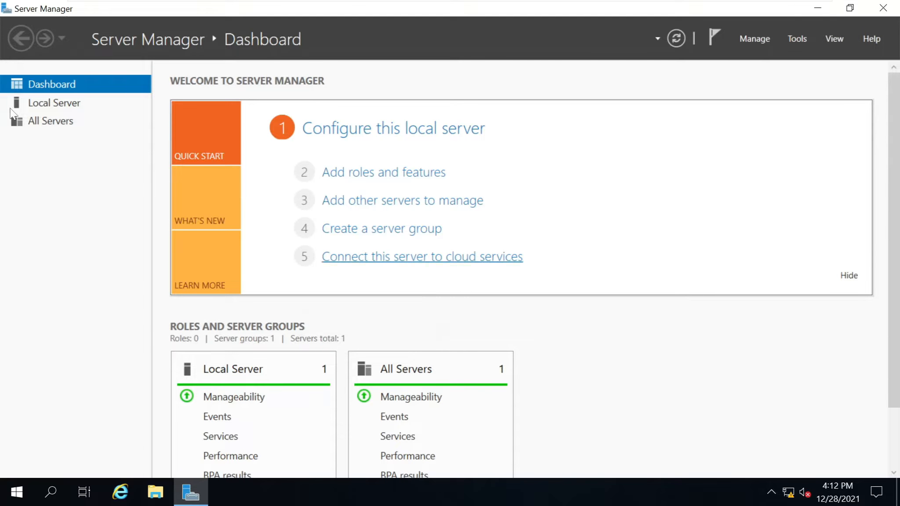
{"action": "left_click", "coordinate": [51, 101]}
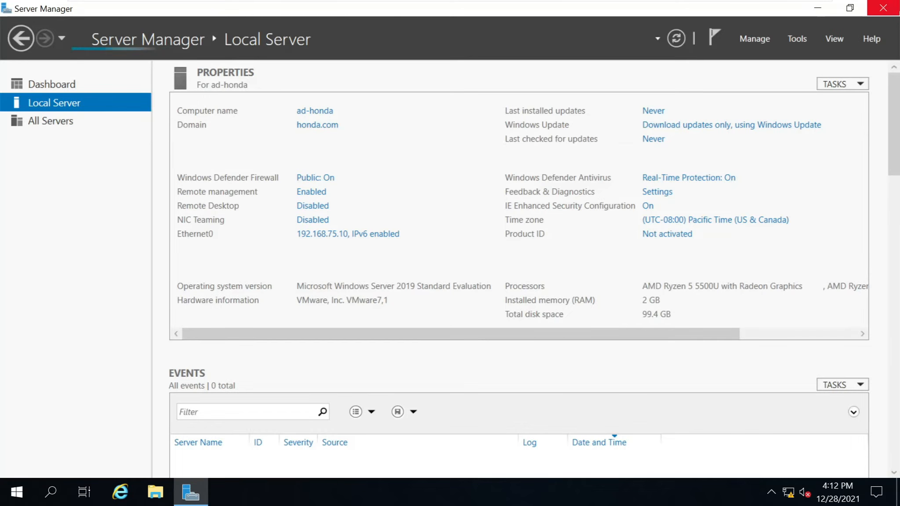
{"action": "left_click", "coordinate": [882, 14]}
{"action": "left_click", "coordinate": [13, 495]}
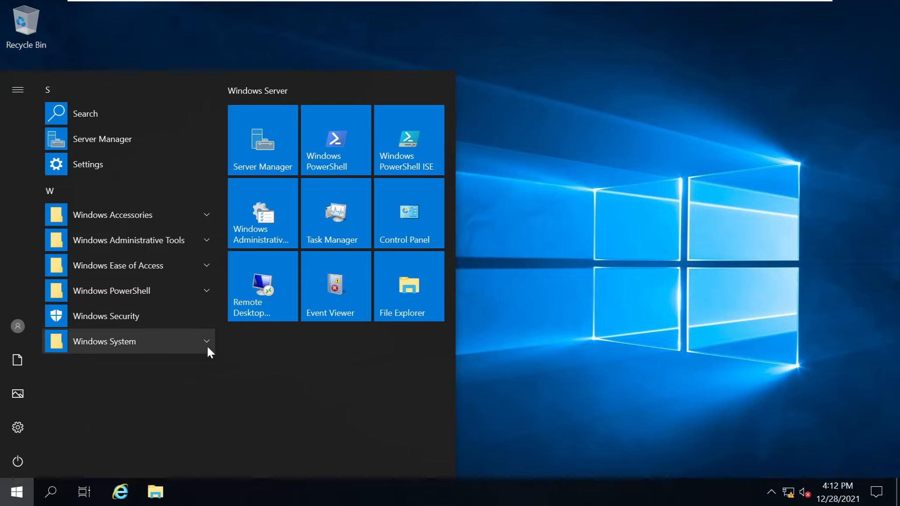
Browse the Start menu groups, then launch services.msc from the Run dialog.
{"action": "left_click", "coordinate": [207, 239]}
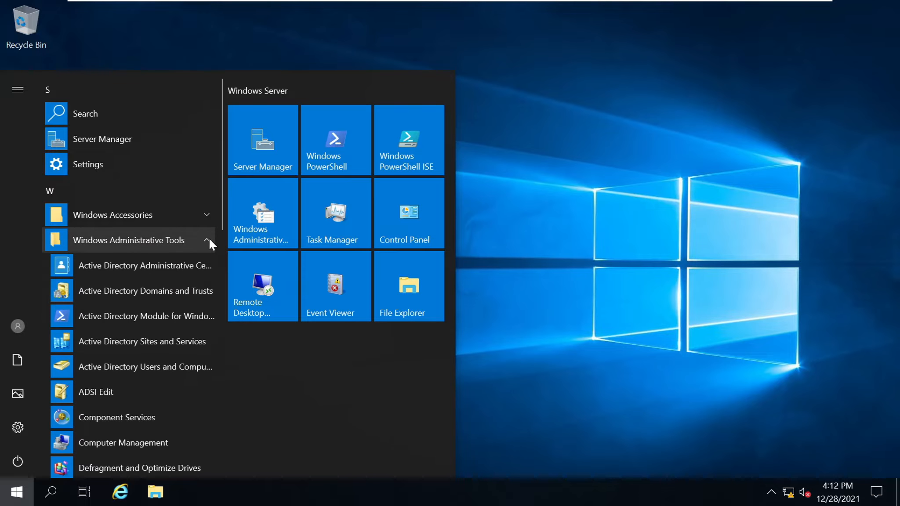
{"action": "left_click", "coordinate": [208, 237]}
{"action": "left_click", "coordinate": [208, 219]}
{"action": "left_click", "coordinate": [208, 220]}
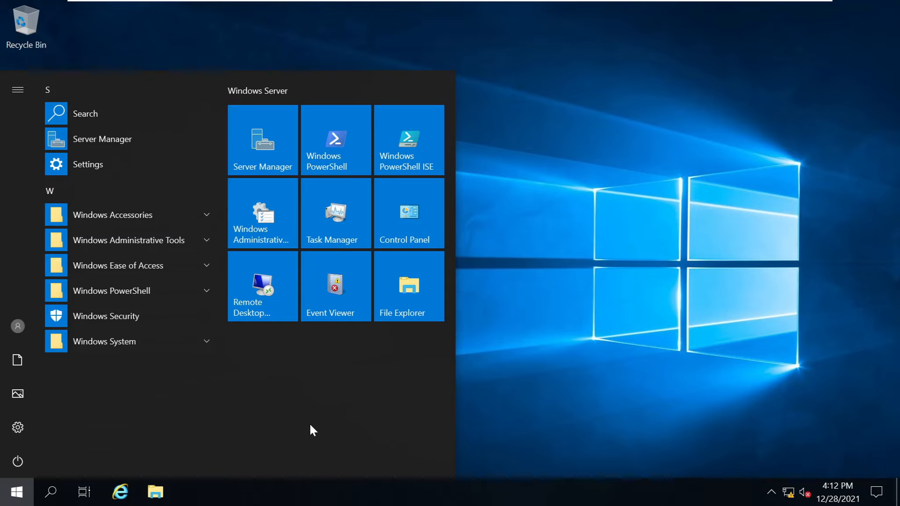
{"action": "left_click", "coordinate": [6, 500]}
{"action": "left_click", "coordinate": [6, 500]}
{"action": "left_click", "coordinate": [6, 500]}
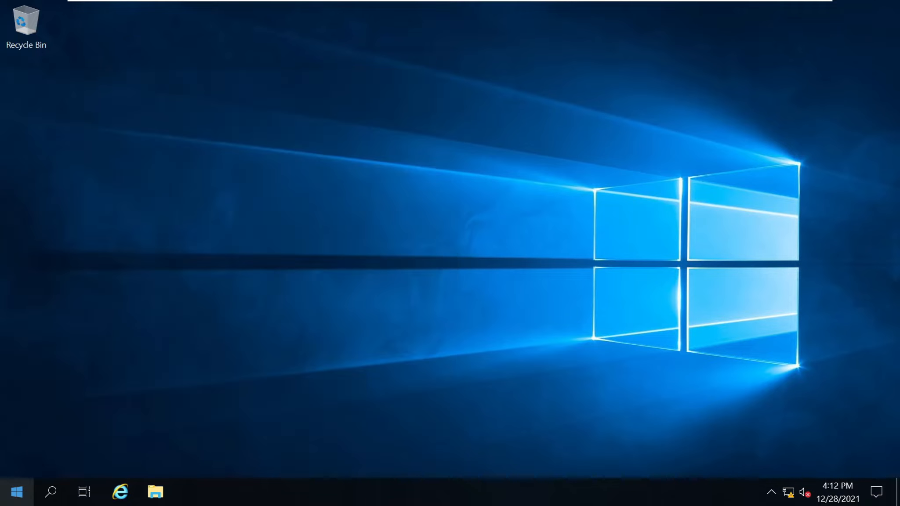
{"action": "key", "text": "super+r"}
{"action": "type", "text": "services.msc"}
{"action": "key", "text": "Return"}
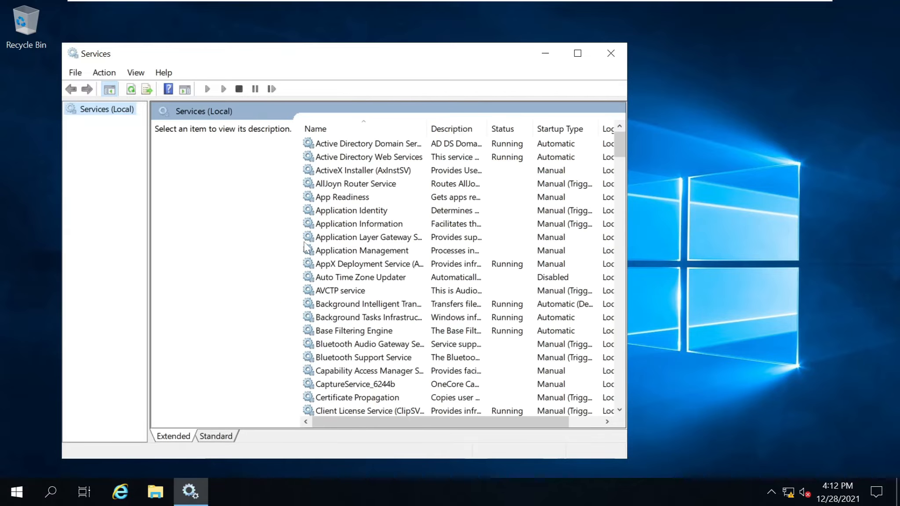
Maximize Services, widen Name, confirm AD Domain Services and AD Web Services are running, then close it.
{"action": "left_click", "coordinate": [368, 226]}
{"action": "key", "text": "w"}
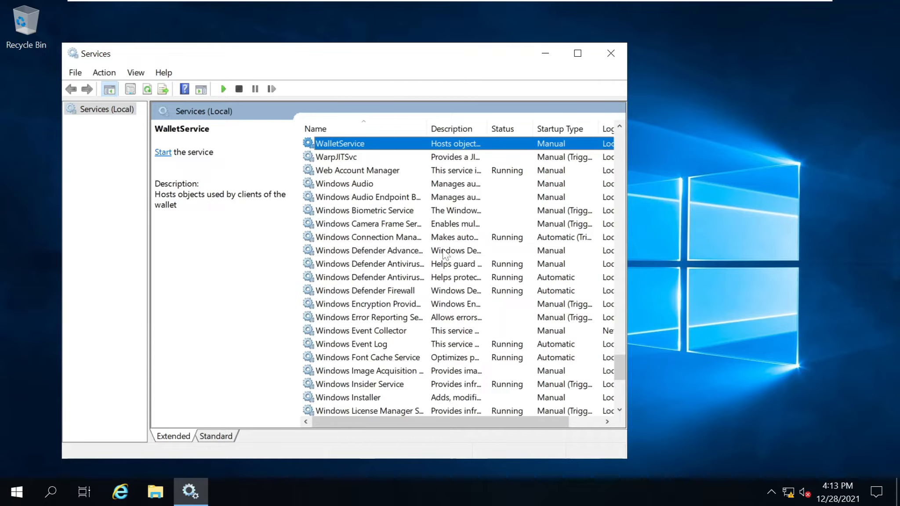
{"action": "left_click_drag", "start_coordinate": [427, 127], "coordinate": [504, 130]}
{"action": "left_click", "coordinate": [580, 54]}
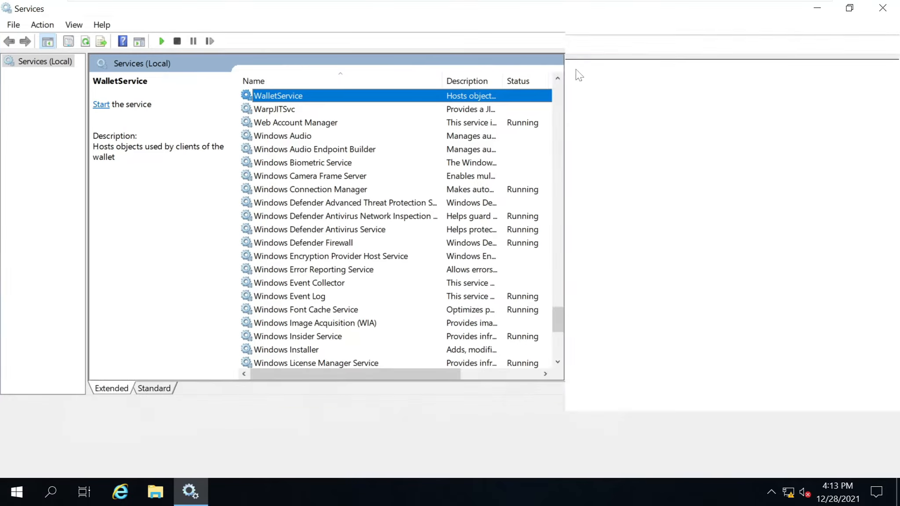
{"action": "scroll", "coordinate": [497, 263], "scroll_direction": "down", "scroll_amount": 5}
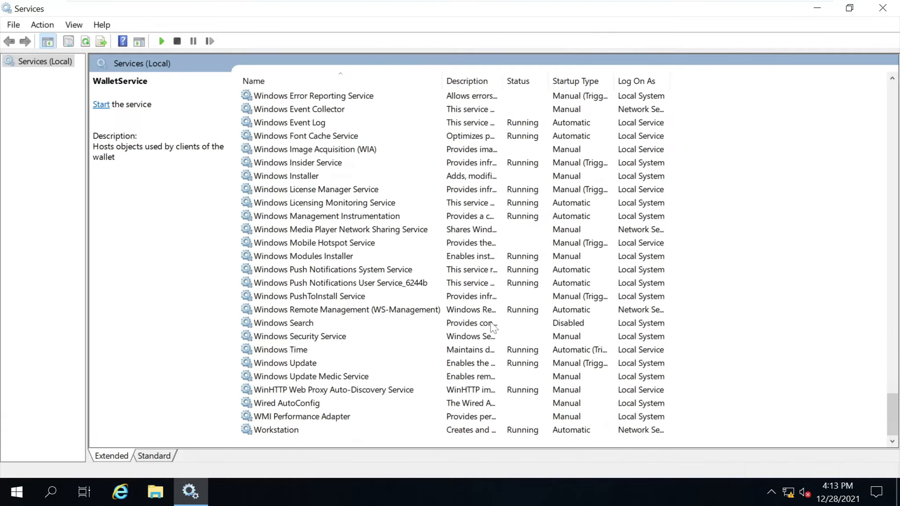
{"action": "scroll", "coordinate": [494, 307], "scroll_direction": "up", "scroll_amount": 20}
{"action": "scroll", "coordinate": [492, 327], "scroll_direction": "up", "scroll_amount": 20}
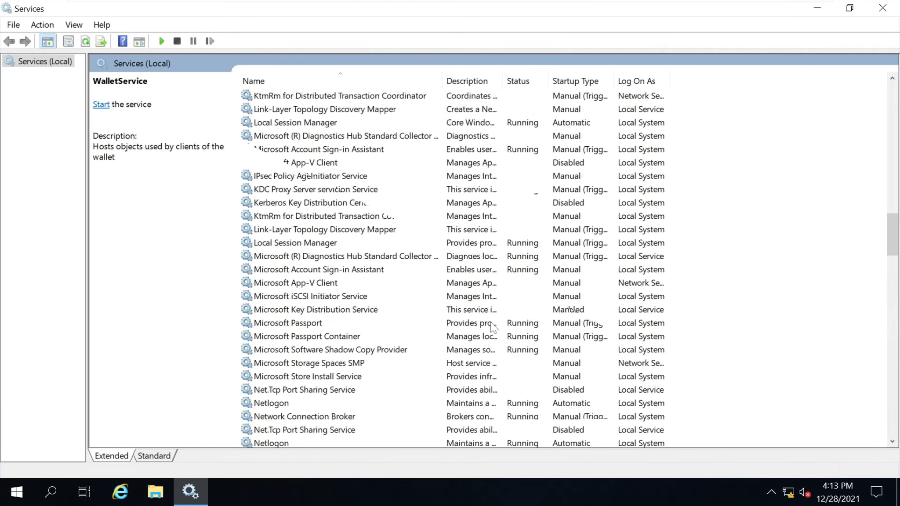
{"action": "scroll", "coordinate": [492, 328], "scroll_direction": "up", "scroll_amount": 8}
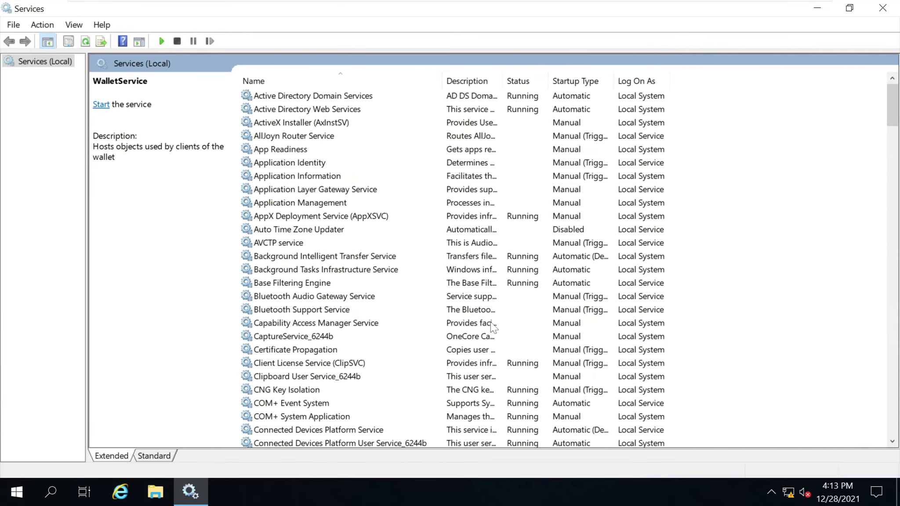
{"action": "left_click", "coordinate": [369, 98]}
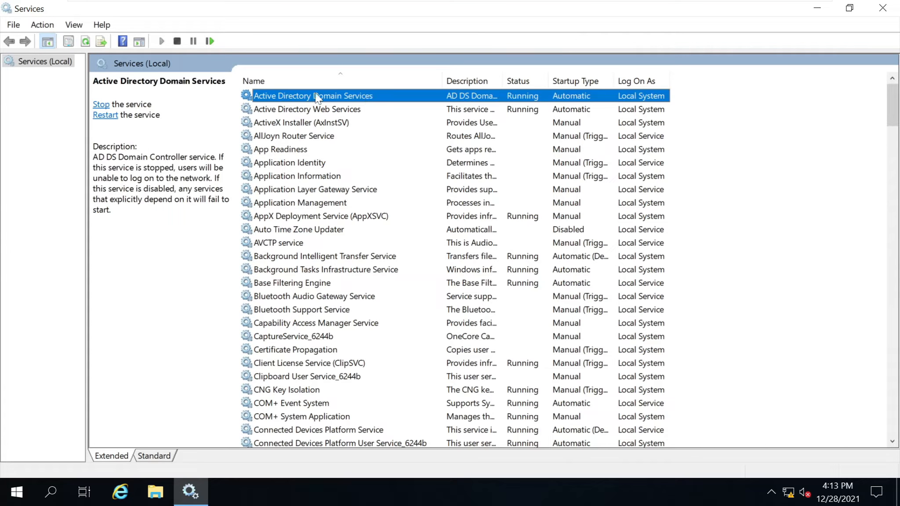
{"action": "left_click", "coordinate": [339, 109]}
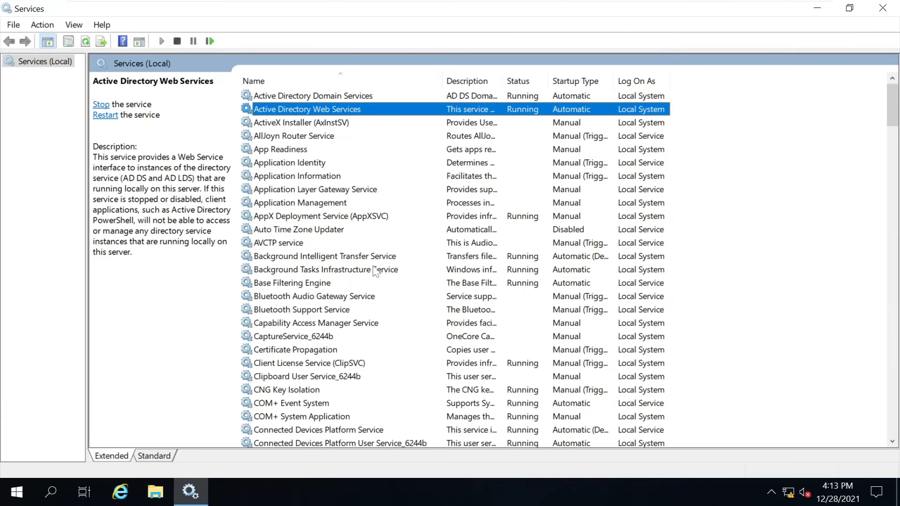
{"action": "scroll", "coordinate": [375, 270], "scroll_direction": "down", "scroll_amount": 6}
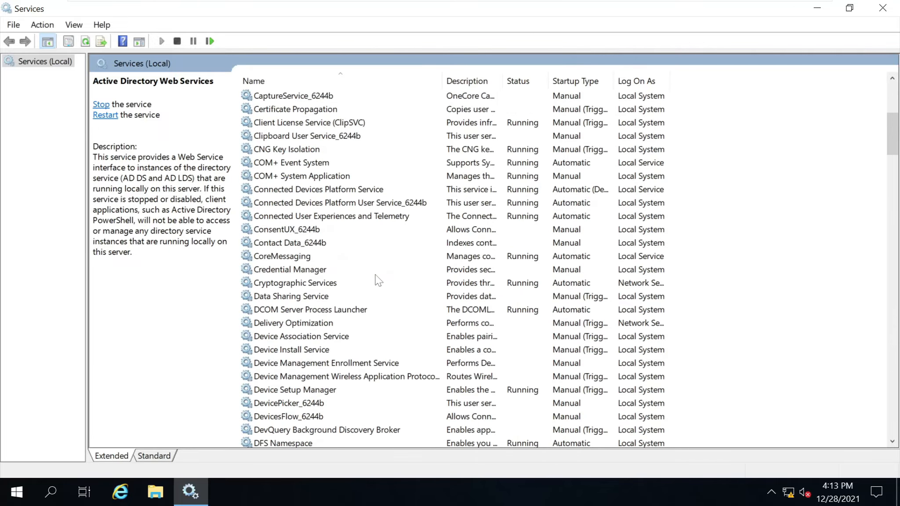
{"action": "scroll", "coordinate": [378, 280], "scroll_direction": "down", "scroll_amount": 18}
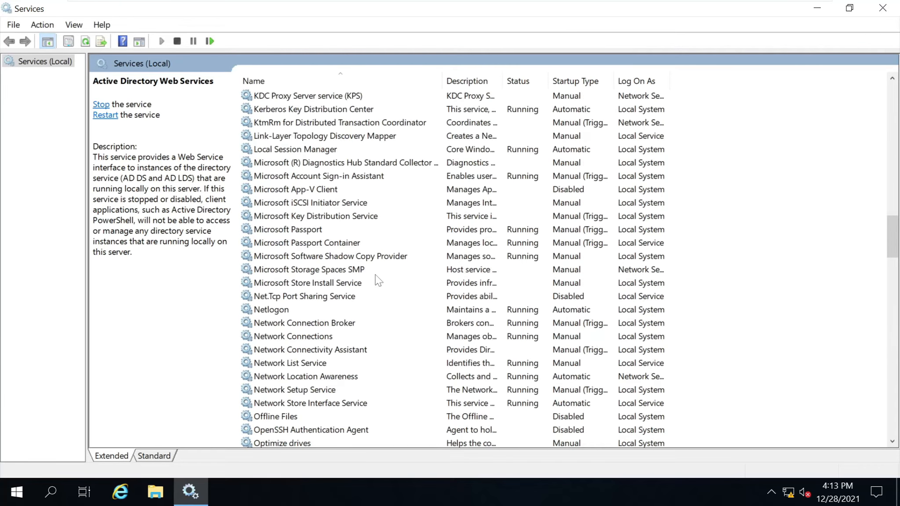
{"action": "left_click", "coordinate": [887, 17]}
Open Active Directory Users and Computers, maximize it, and browse honda.com's Computers, Builtin and Domain Controllers.
{"action": "left_click", "coordinate": [13, 494]}
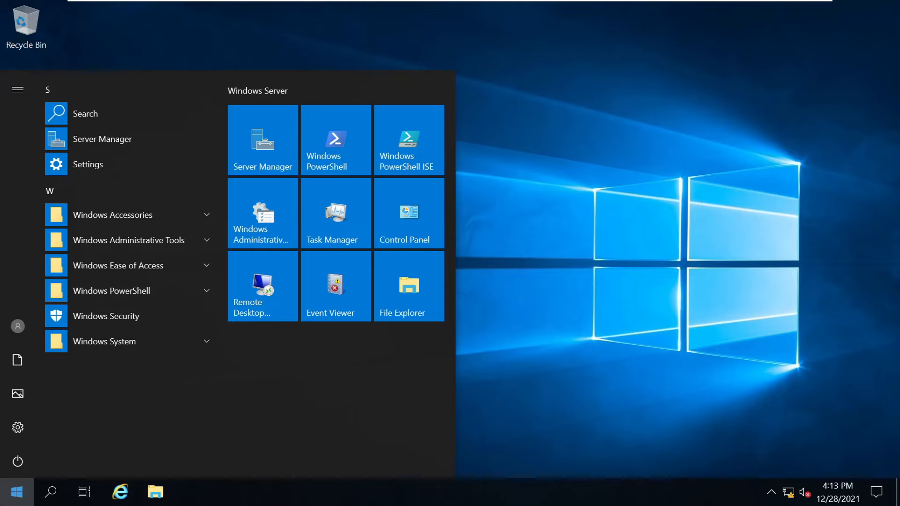
{"action": "type", "text": "act"}
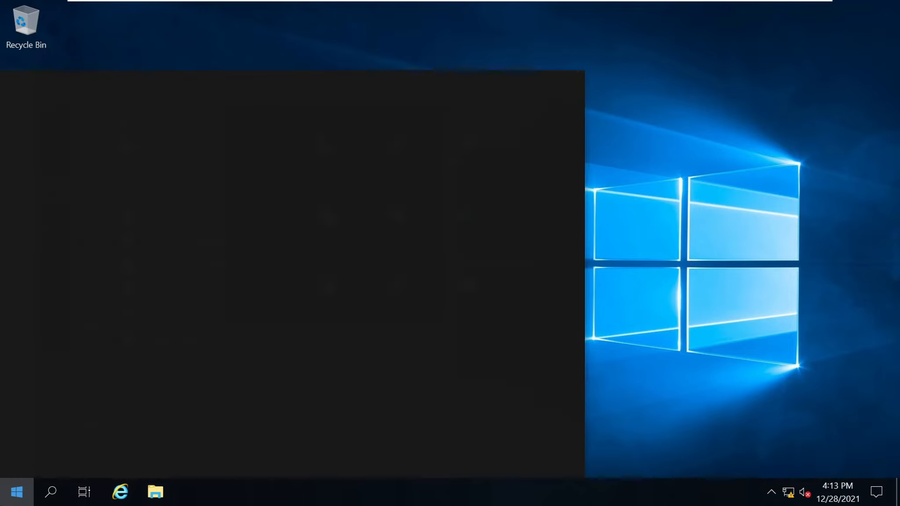
{"action": "type", "text": "ive"}
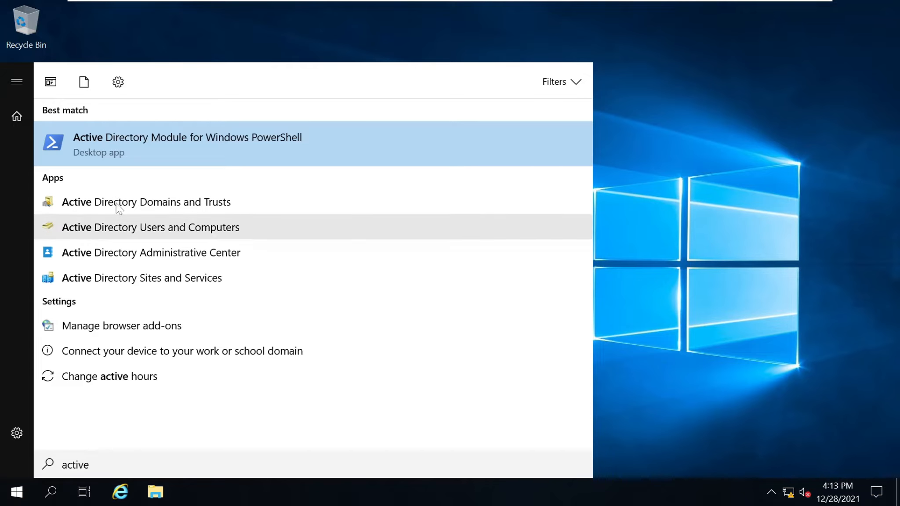
{"action": "left_click", "coordinate": [195, 228]}
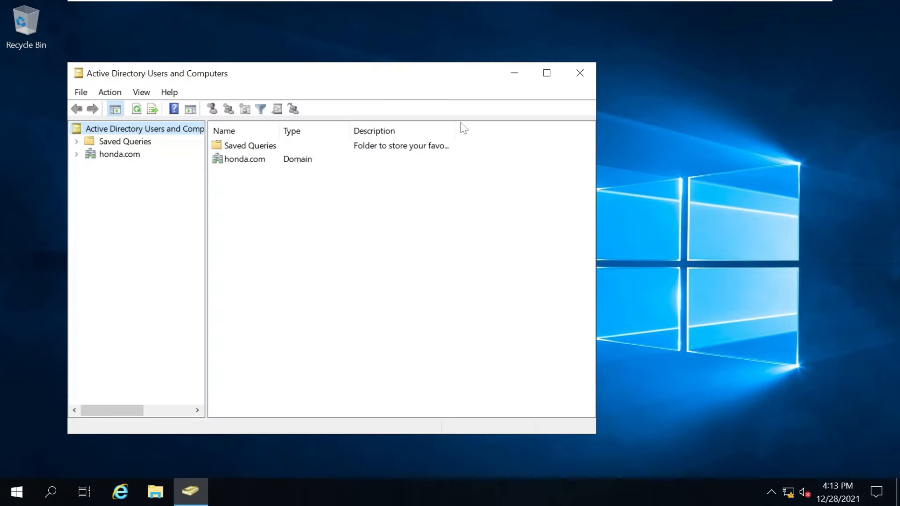
{"action": "left_click", "coordinate": [546, 73]}
{"action": "left_click", "coordinate": [8, 87]}
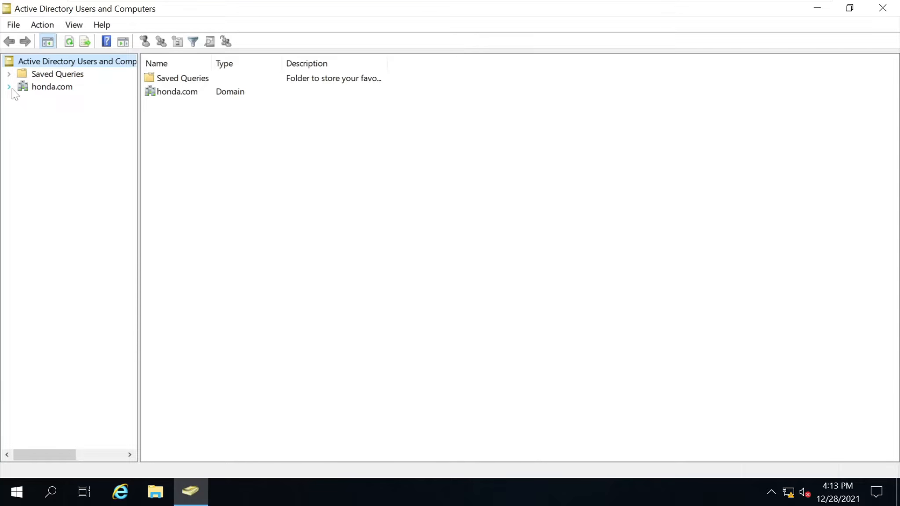
{"action": "left_click", "coordinate": [42, 87]}
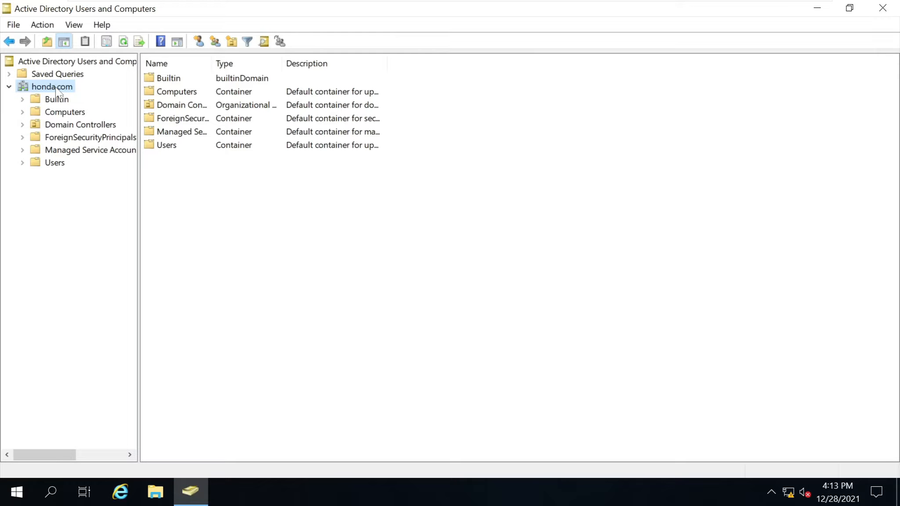
{"action": "left_click", "coordinate": [60, 115]}
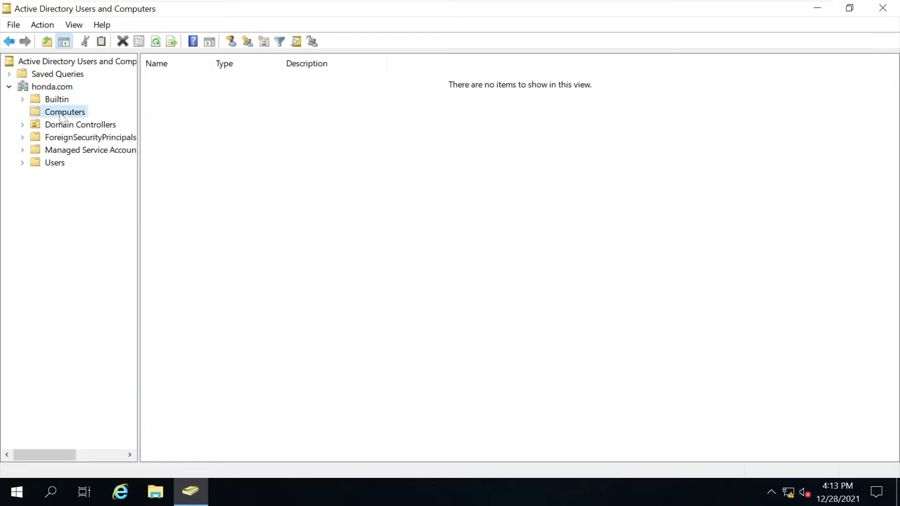
{"action": "left_click", "coordinate": [60, 100]}
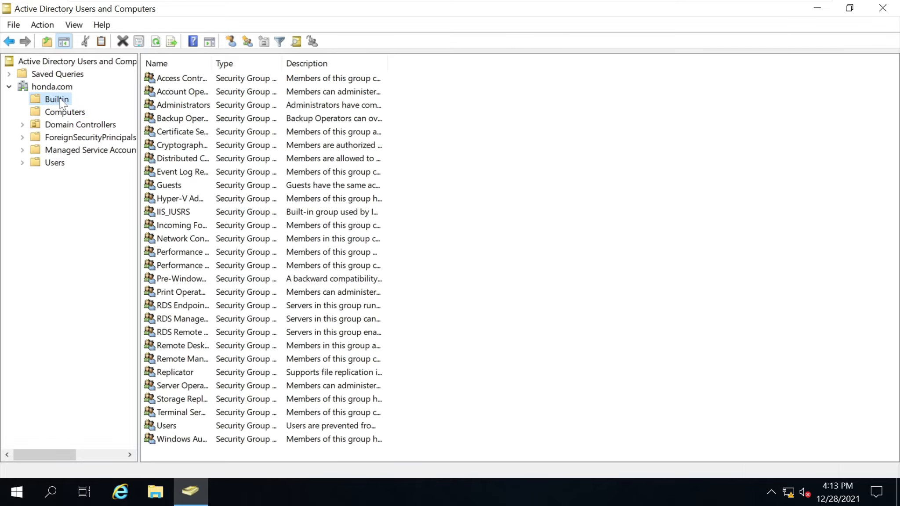
{"action": "left_click", "coordinate": [63, 112]}
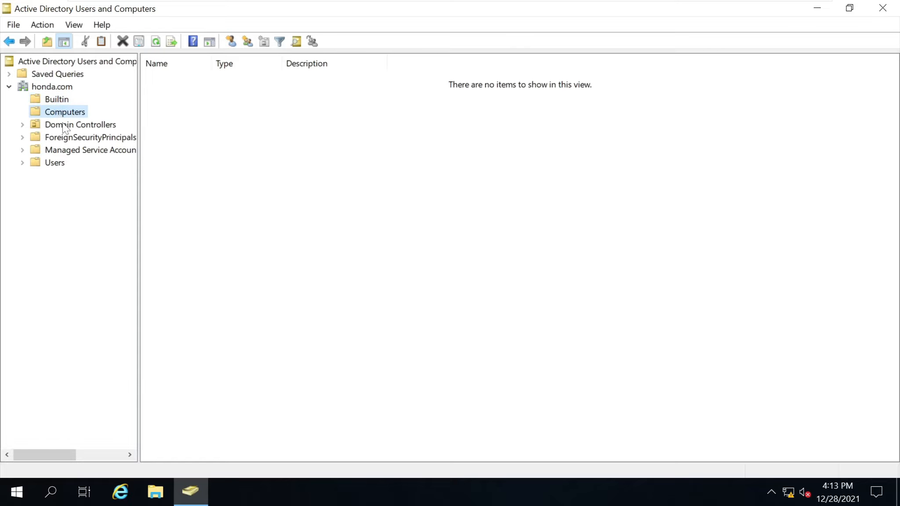
{"action": "left_click", "coordinate": [66, 124]}
Inspect AD-HONDA with a wider Site column, browse the other containers, and return to Domain Controllers.
{"action": "left_click", "coordinate": [177, 83]}
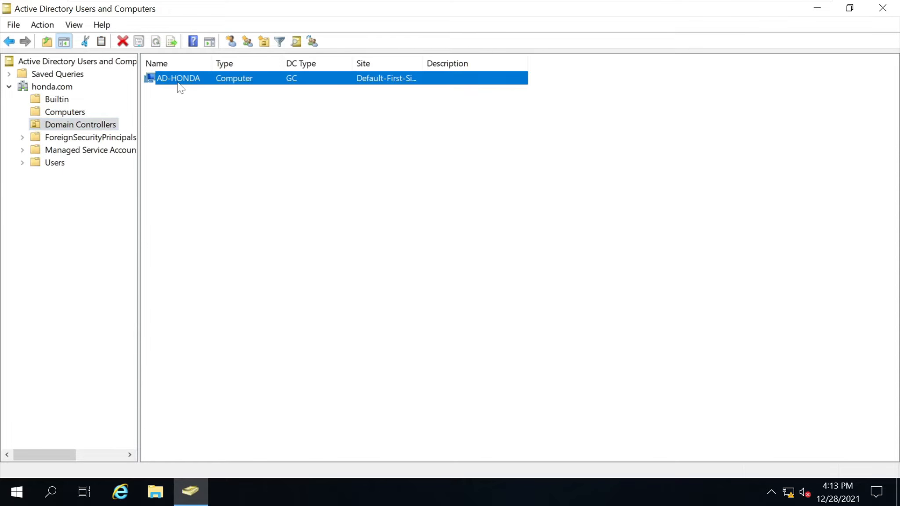
{"action": "left_click_drag", "start_coordinate": [422, 63], "coordinate": [539, 63]}
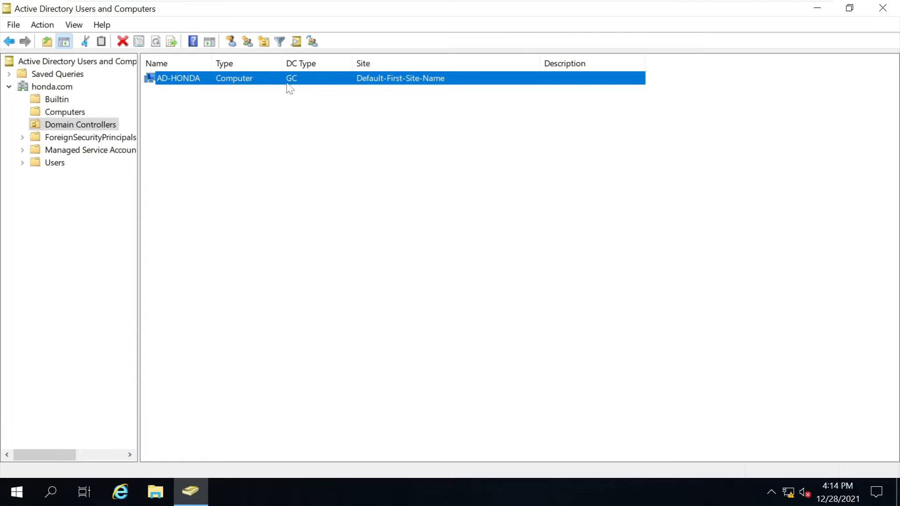
{"action": "right_click", "coordinate": [190, 78]}
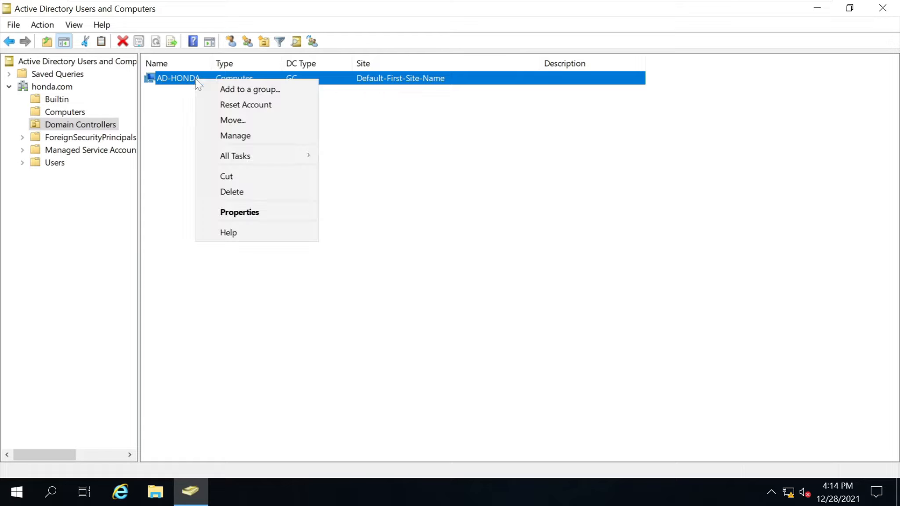
{"action": "left_click", "coordinate": [177, 83]}
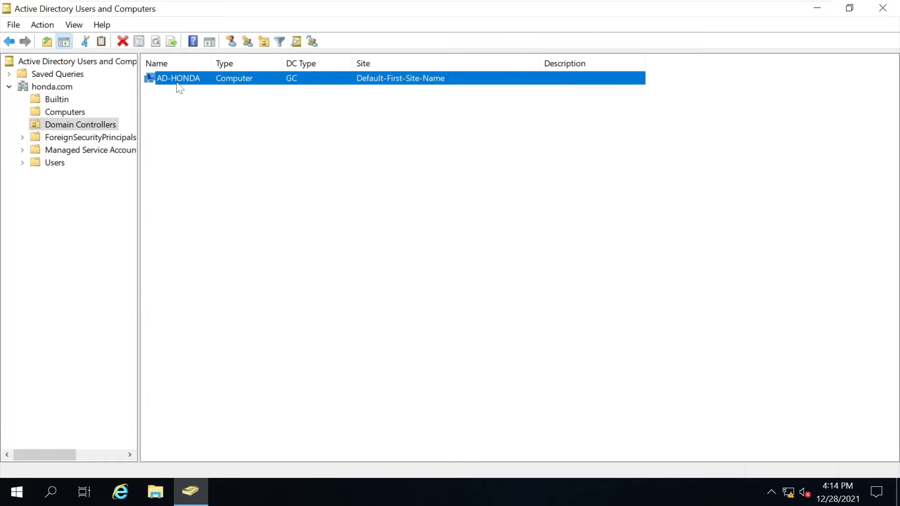
{"action": "left_click", "coordinate": [74, 137]}
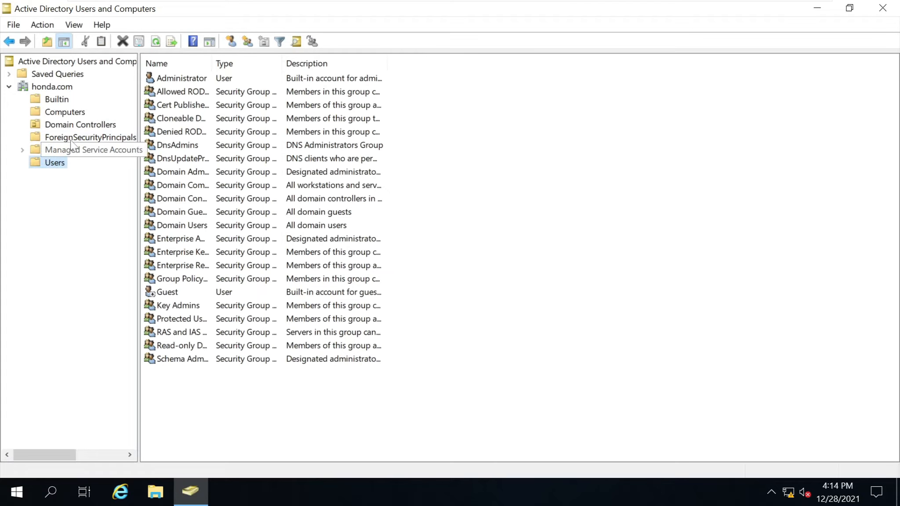
{"action": "left_click", "coordinate": [64, 152]}
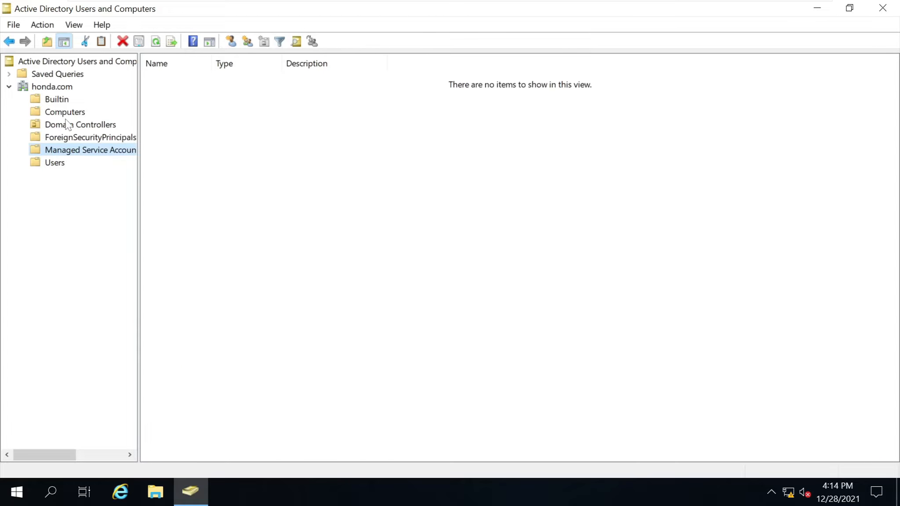
{"action": "left_click", "coordinate": [66, 113]}
{"action": "left_click", "coordinate": [68, 127]}
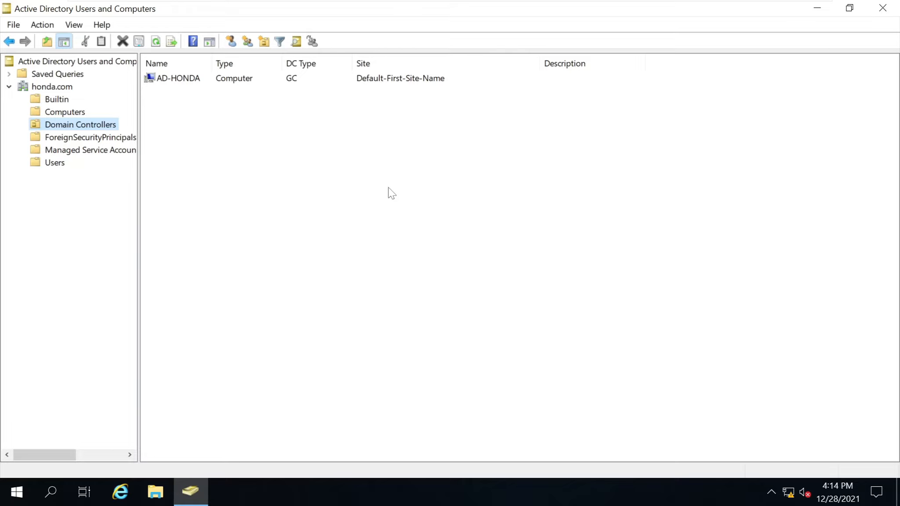
{"action": "left_click", "coordinate": [64, 110]}
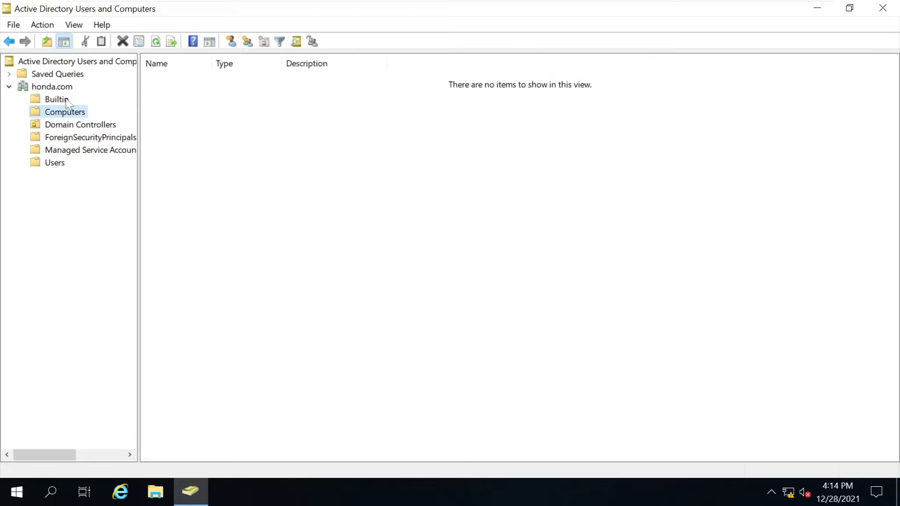
{"action": "left_click", "coordinate": [66, 101]}
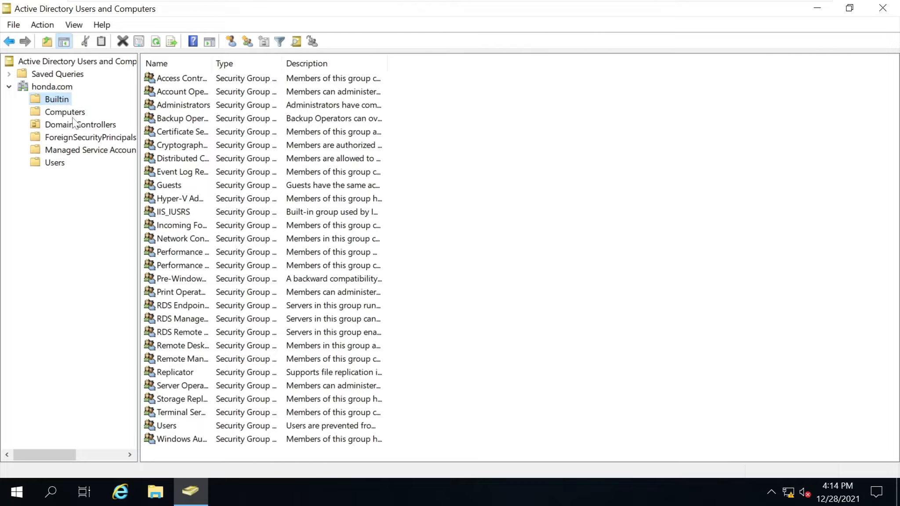
{"action": "left_click", "coordinate": [75, 124]}
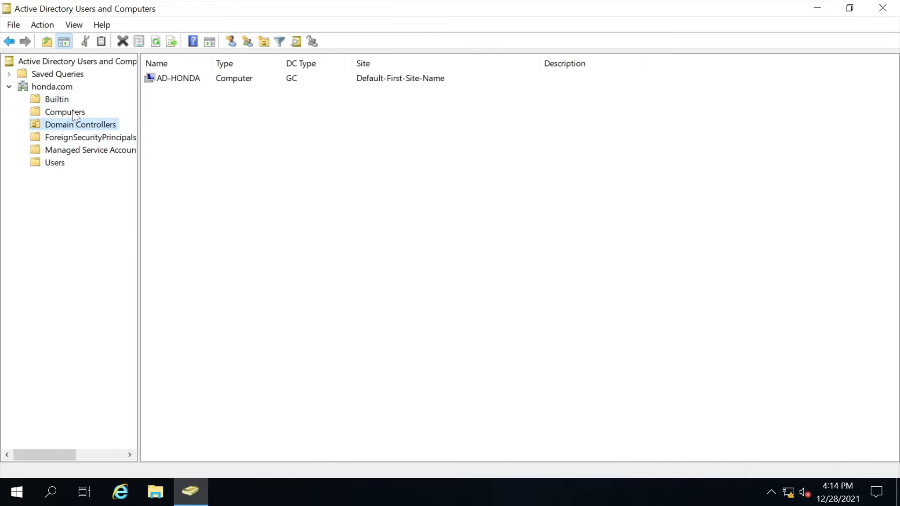
Review AD-HONDA's Properties tabs, from Operating System through Dial-in, then cancel without changes.
{"action": "double_click", "coordinate": [172, 79]}
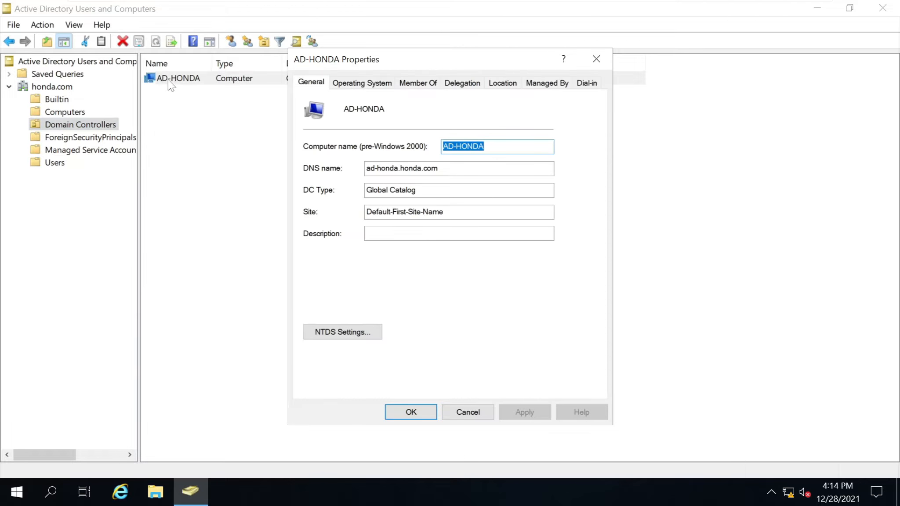
{"action": "key", "text": "Tab"}
{"action": "key", "text": "Tab"}
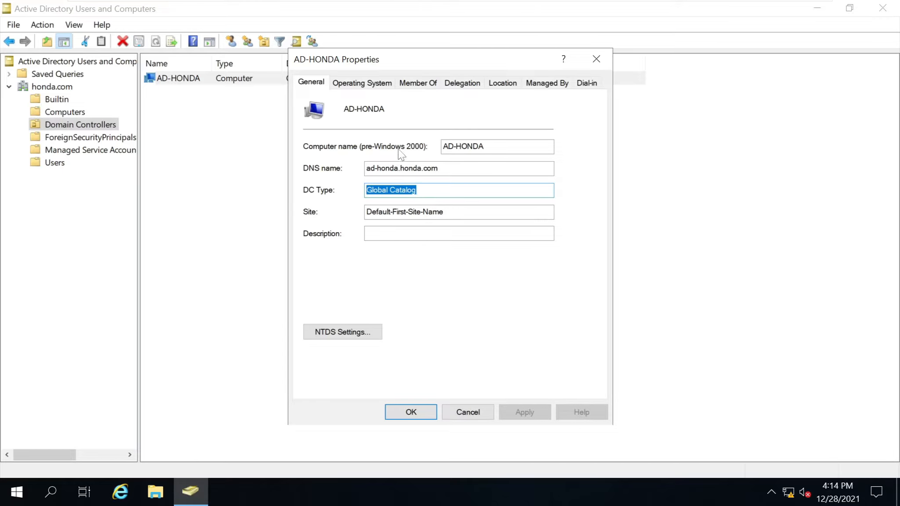
{"action": "left_click", "coordinate": [375, 86]}
{"action": "left_click", "coordinate": [408, 87]}
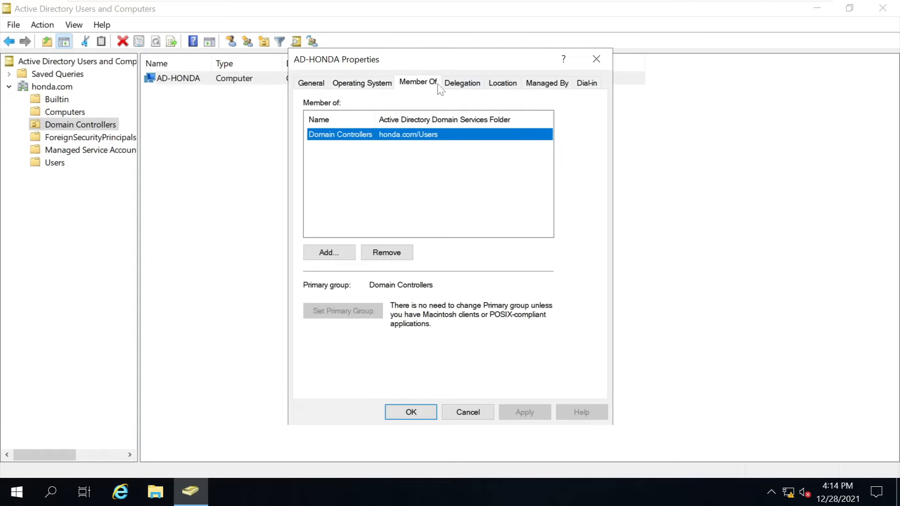
{"action": "left_click", "coordinate": [462, 84]}
{"action": "left_click", "coordinate": [503, 83]}
{"action": "left_click", "coordinate": [548, 84]}
{"action": "left_click", "coordinate": [586, 84]}
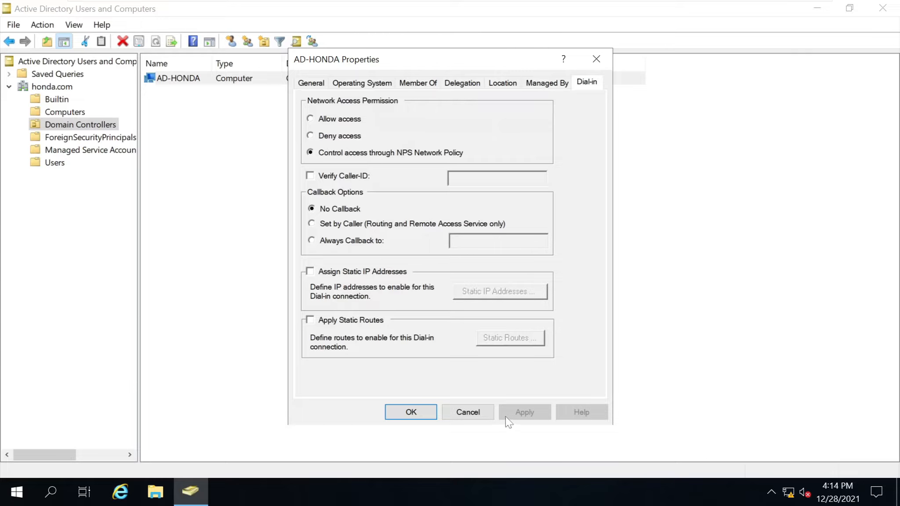
{"action": "left_click", "coordinate": [468, 415]}
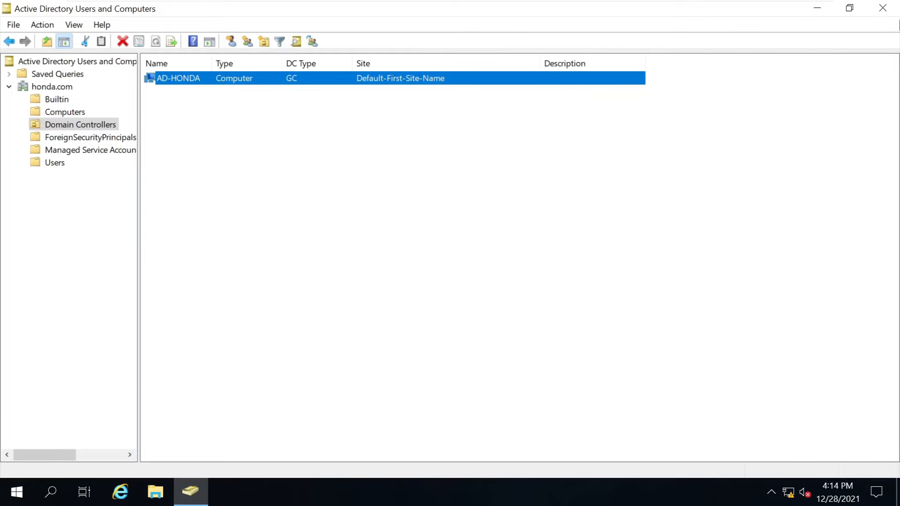
Close Active Directory Users and Computers and return the VM to windowed view.
{"action": "left_click", "coordinate": [882, 8]}
{"action": "mouse_move", "coordinate": [384, 1]}
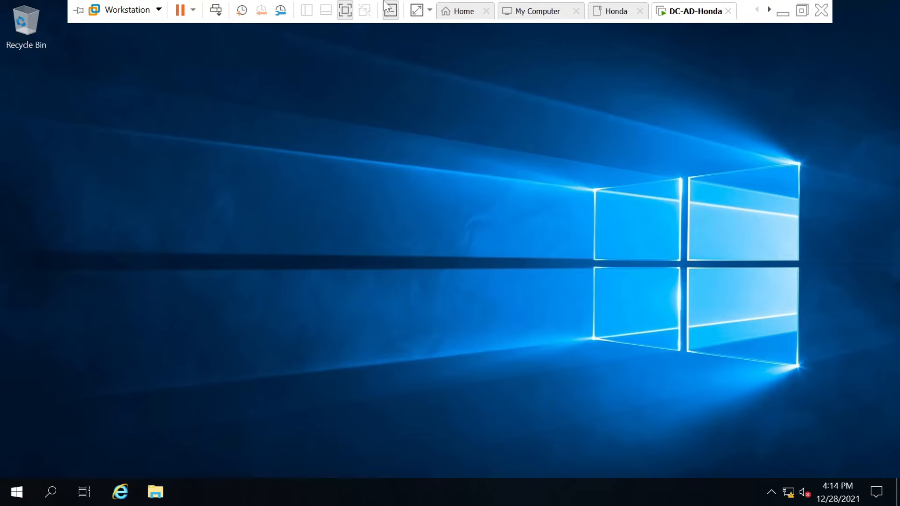
{"action": "left_click", "coordinate": [344, 12]}
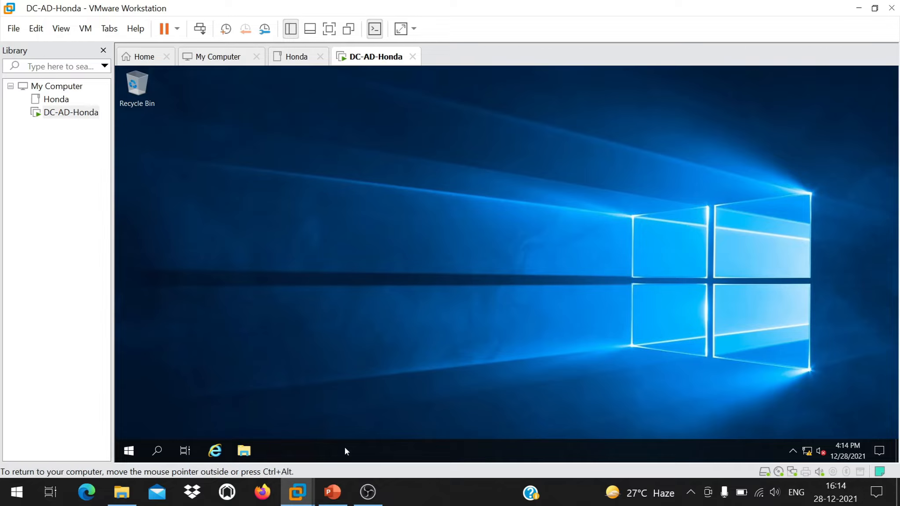
Bring up the PowerPoint Honda domain diagram and select the Delhi, Hyd and Honda.India.com boxes.
{"action": "left_click", "coordinate": [332, 492]}
{"action": "left_click", "coordinate": [354, 342]}
{"action": "left_click", "coordinate": [354, 387]}
{"action": "left_click", "coordinate": [350, 249]}
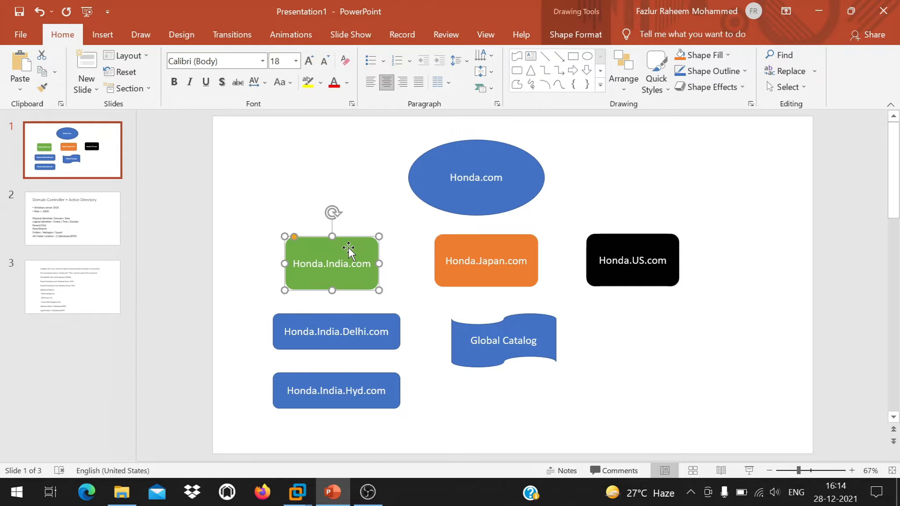
Select then deselect the Honda.com root ellipse, and return to VMware Workstation's Honda tab.
{"action": "left_click", "coordinate": [488, 161]}
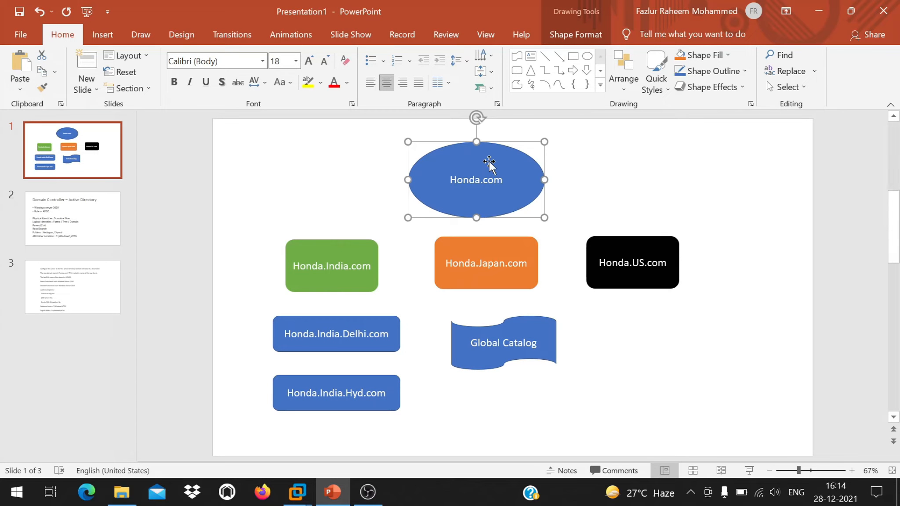
{"action": "left_click", "coordinate": [668, 208]}
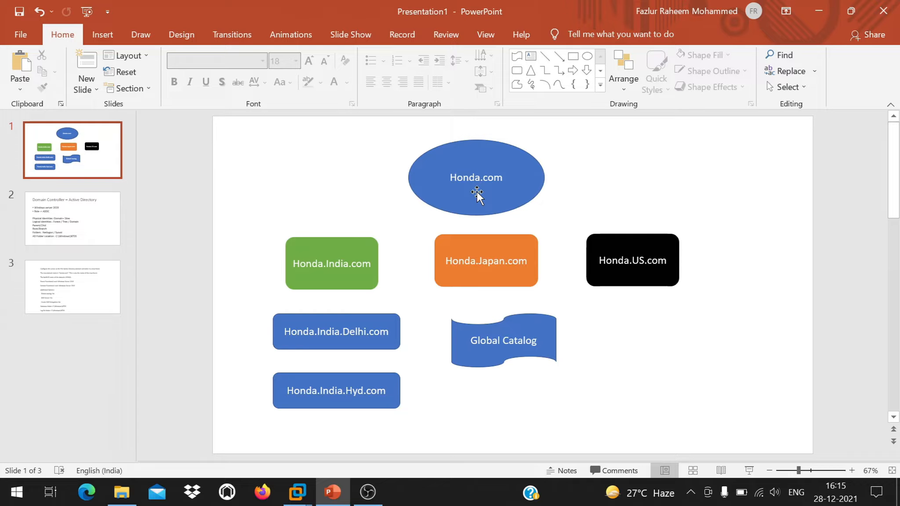
{"action": "mouse_move", "coordinate": [299, 489]}
{"action": "left_click", "coordinate": [362, 409]}
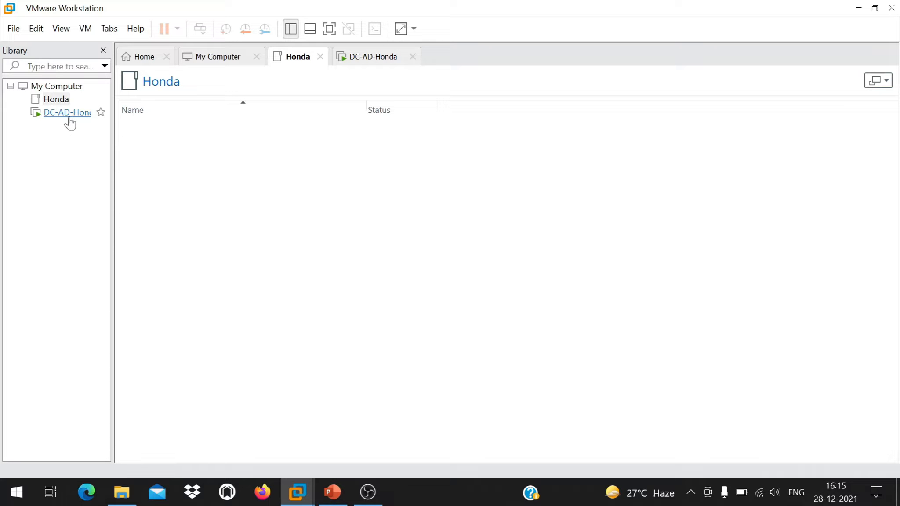
From the DC-AD-Honda guest's Start menu, choose Power > Shut down and confirm with Continue.
{"action": "left_click", "coordinate": [363, 56]}
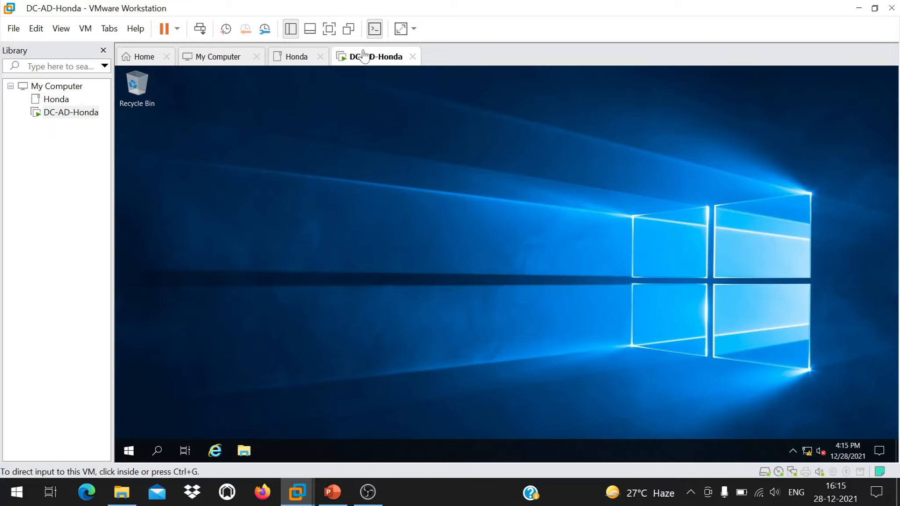
{"action": "left_click", "coordinate": [129, 450]}
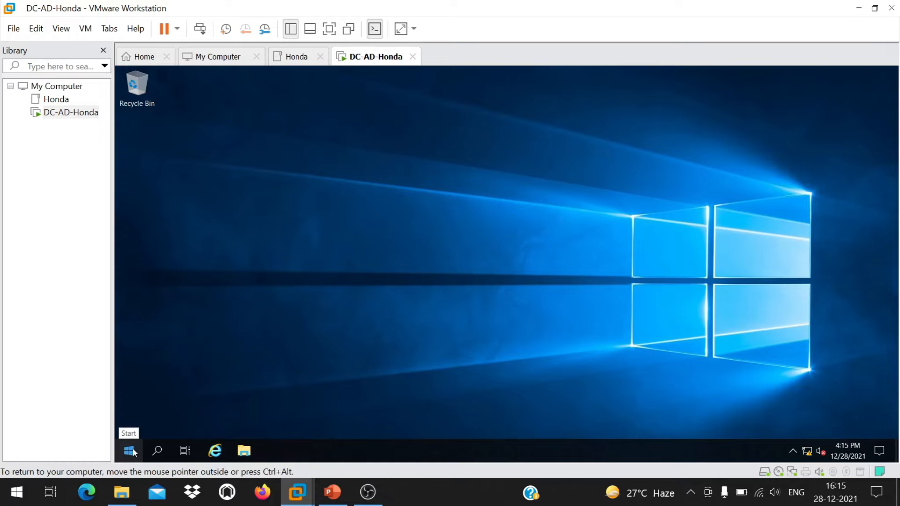
{"action": "left_click", "coordinate": [129, 450]}
{"action": "left_click", "coordinate": [129, 425]}
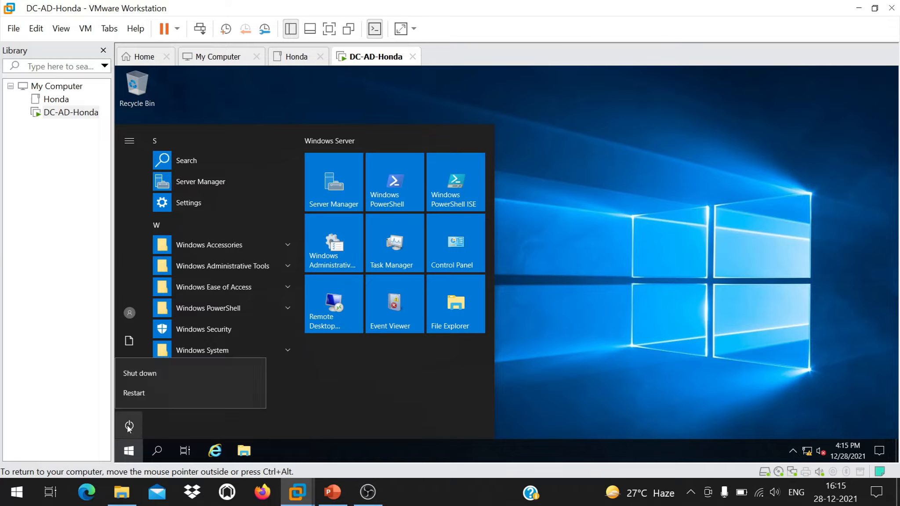
{"action": "left_click", "coordinate": [168, 376]}
{"action": "left_click", "coordinate": [285, 394]}
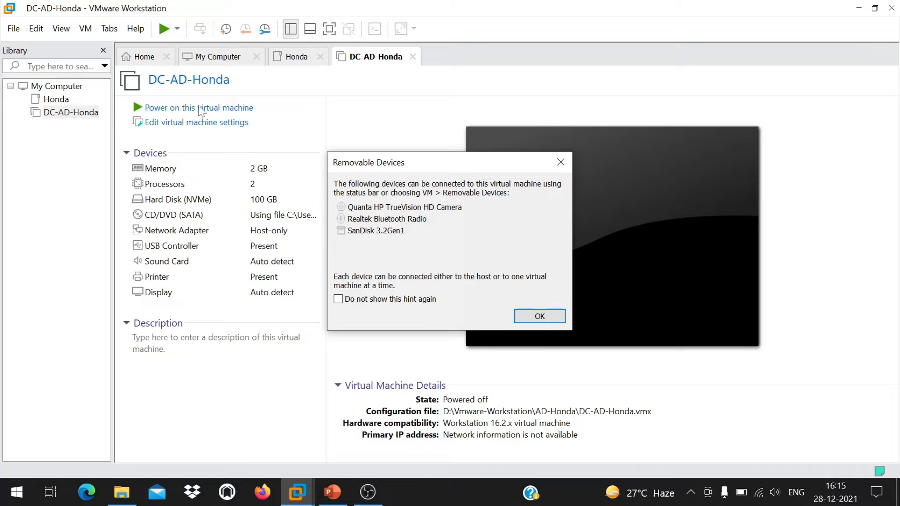
Close the Removable Devices notice with OK to reveal the VM summary page.
{"action": "left_click", "coordinate": [533, 316]}
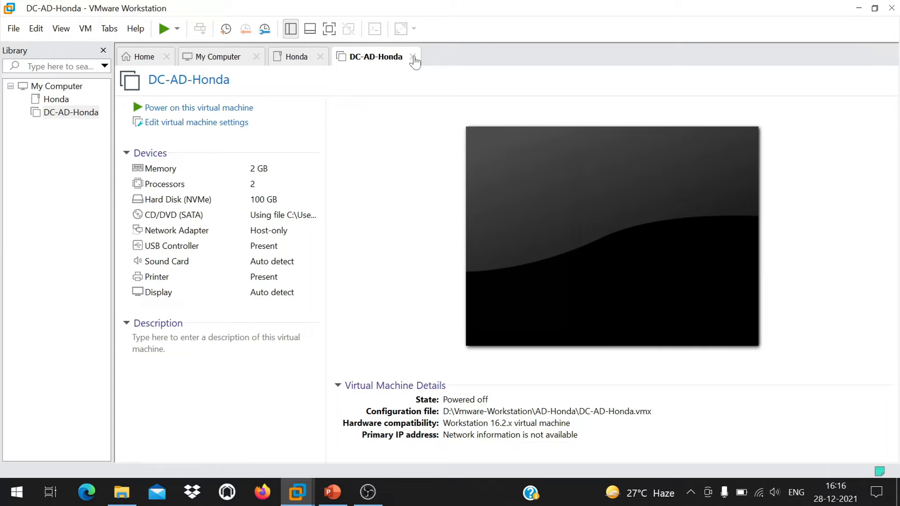
Select the powered-off DC-AD-Honda machine in the Library pane.
{"action": "left_click", "coordinate": [63, 114]}
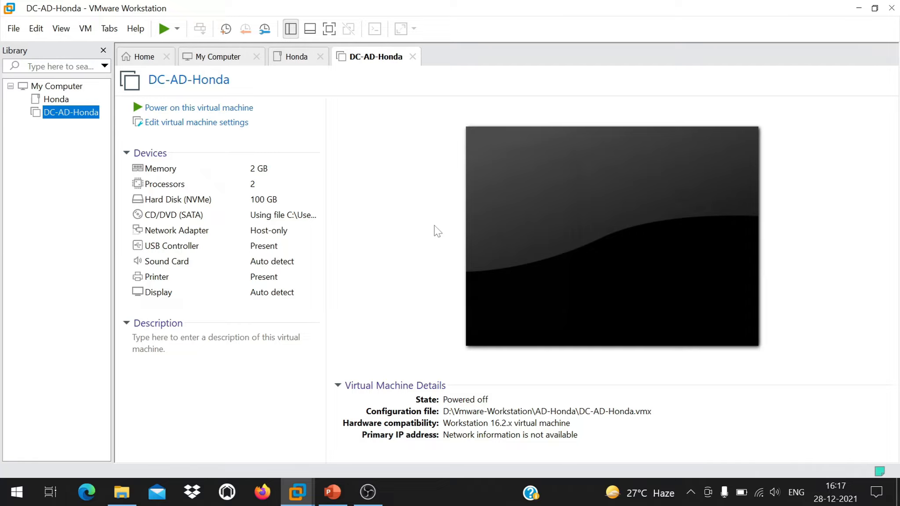
{"action": "left_click", "coordinate": [332, 492]}
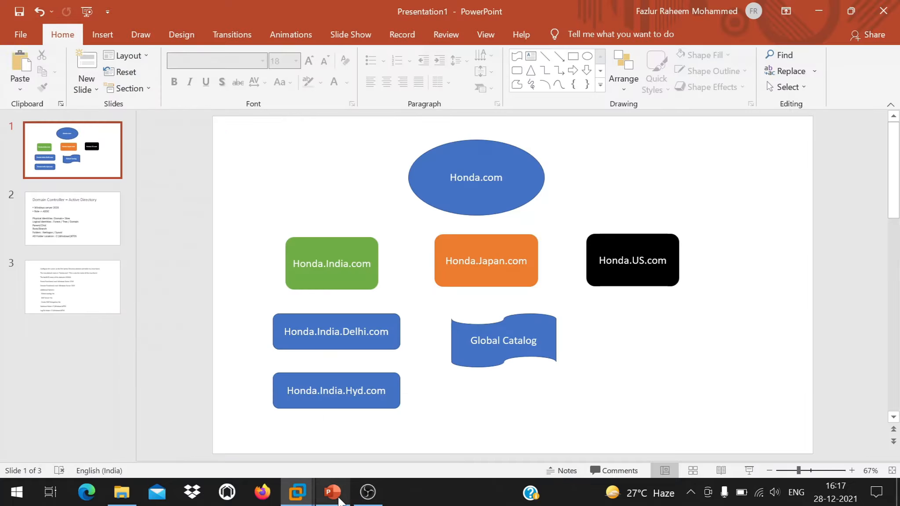
{"action": "right_click", "coordinate": [728, 155]}
{"action": "left_click", "coordinate": [669, 168]}
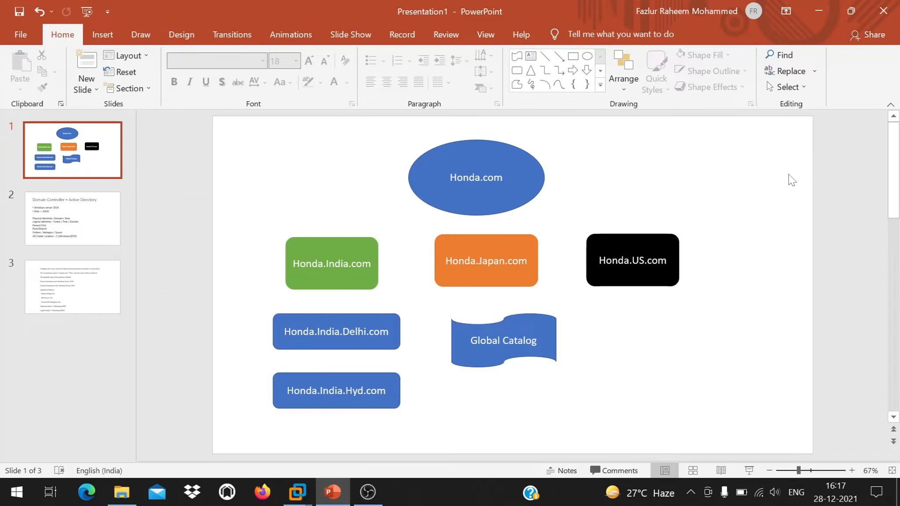
{"action": "left_click", "coordinate": [342, 261]}
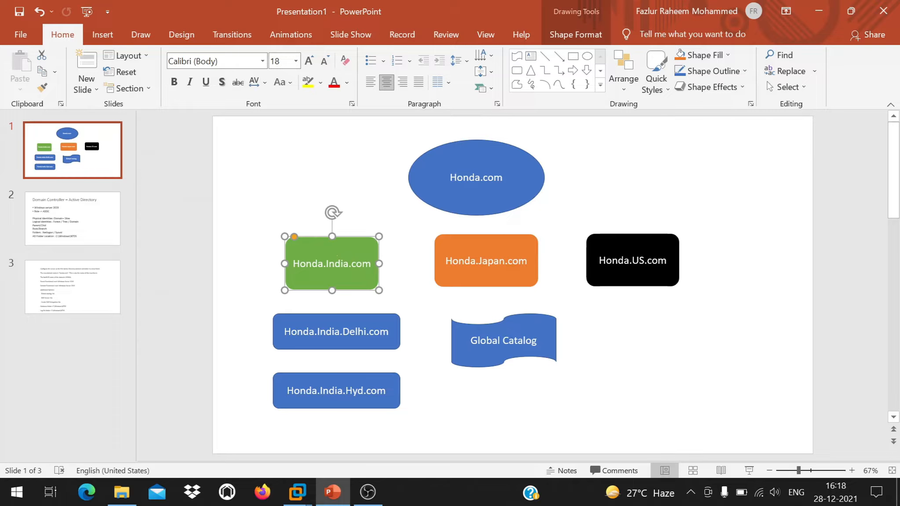
{"action": "left_click", "coordinate": [360, 329]}
{"action": "left_click", "coordinate": [378, 400]}
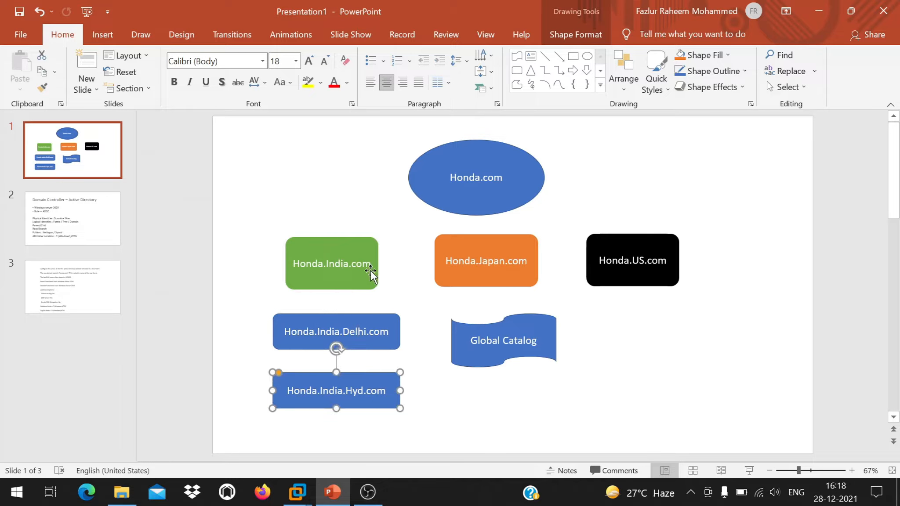
{"action": "left_click", "coordinate": [360, 252]}
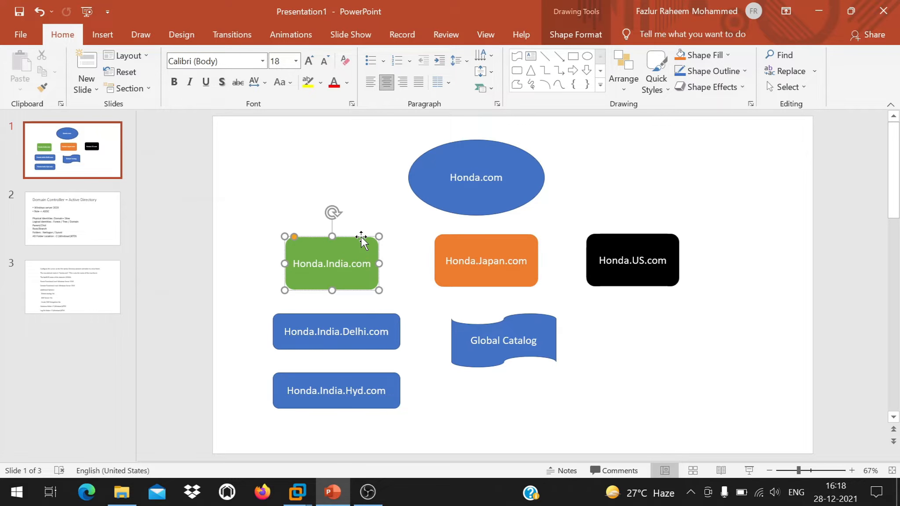
{"action": "left_click", "coordinate": [365, 339]}
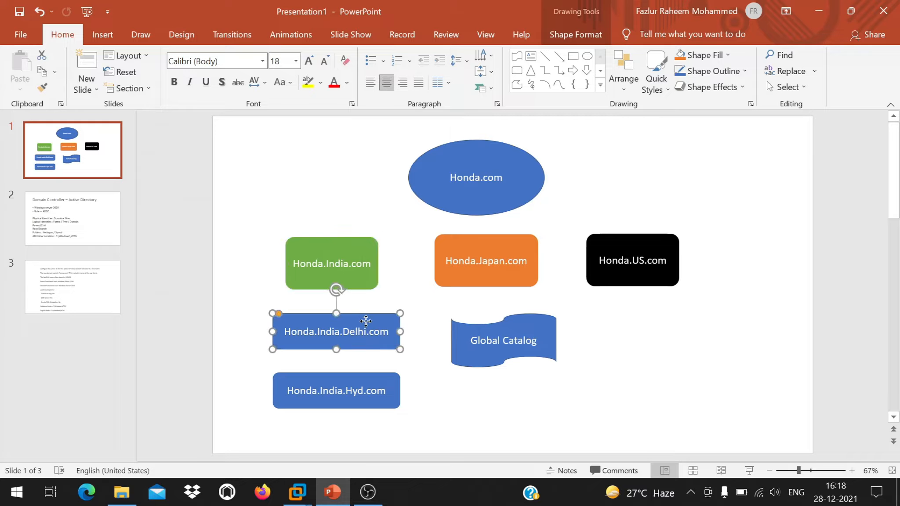
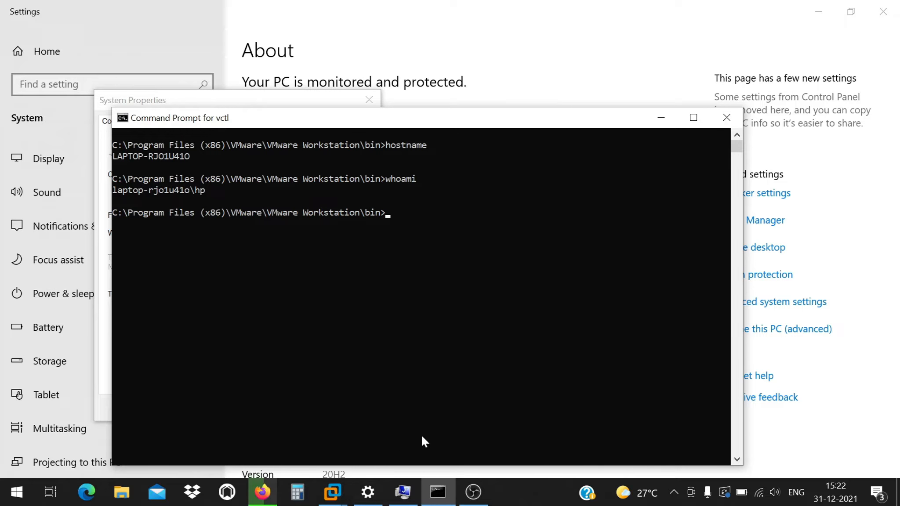
Move the Command Prompt window aside and close it.
{"action": "key", "text": "super"}
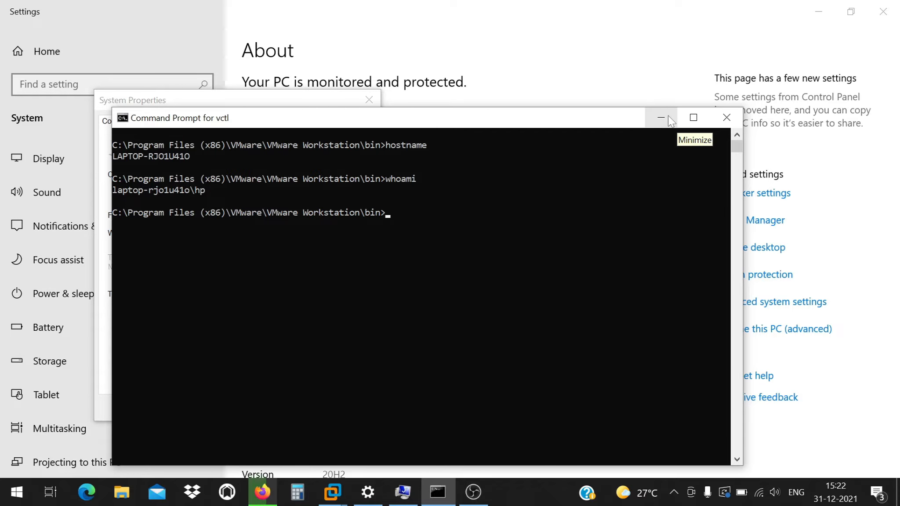
{"action": "left_click_drag", "start_coordinate": [343, 127], "coordinate": [363, 74]}
{"action": "left_click", "coordinate": [752, 69]}
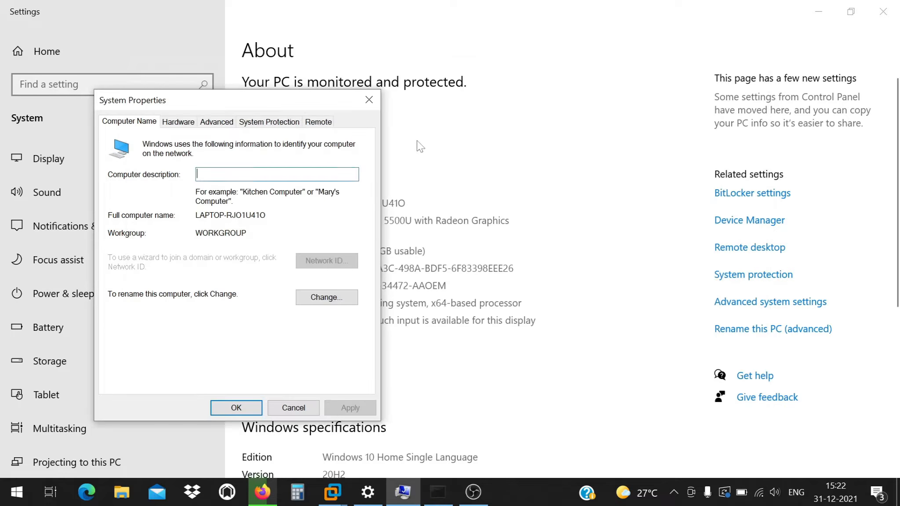
Select the WORKGROUP name in System Properties, then close the dialog.
{"action": "left_click_drag", "start_coordinate": [249, 233], "coordinate": [178, 233]}
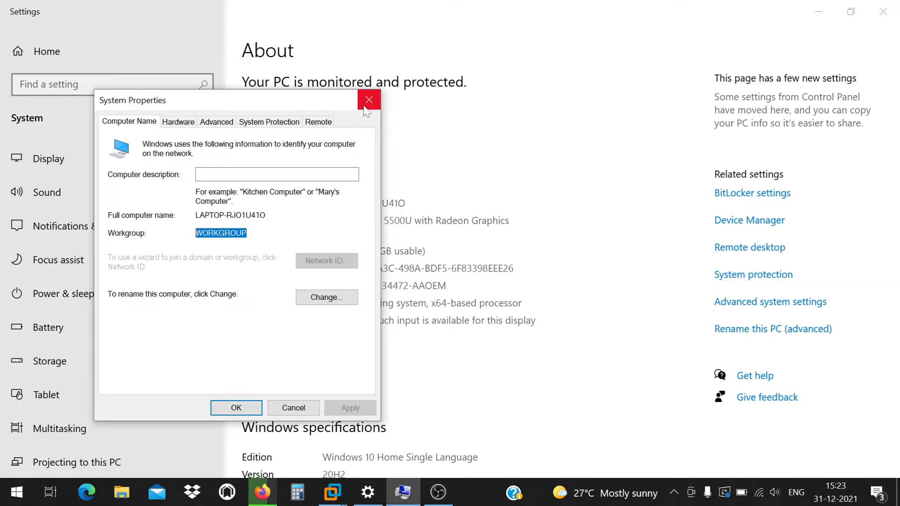
{"action": "left_click", "coordinate": [219, 232]}
{"action": "double_click", "coordinate": [219, 233]}
{"action": "left_click", "coordinate": [365, 104]}
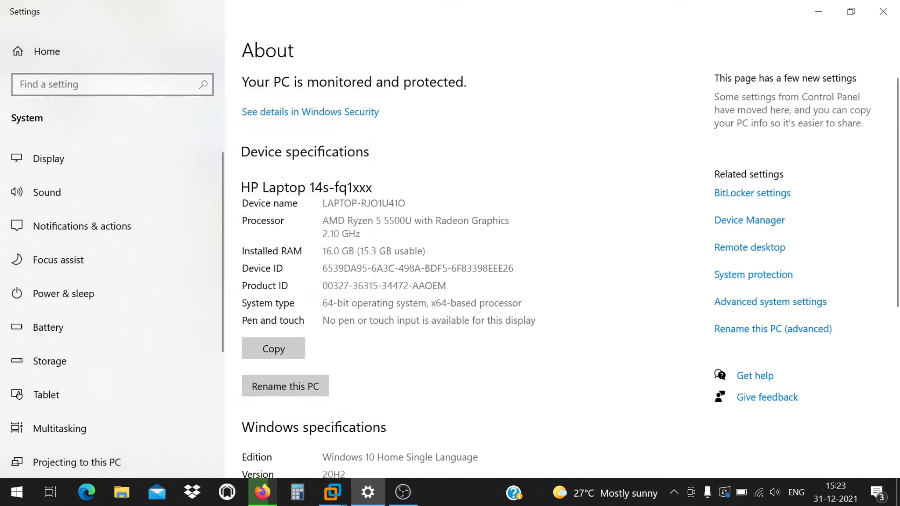
Close Settings, search Start for 'user and com', then close the Edge window that opened.
{"action": "left_click", "coordinate": [883, 11]}
{"action": "key", "text": "super"}
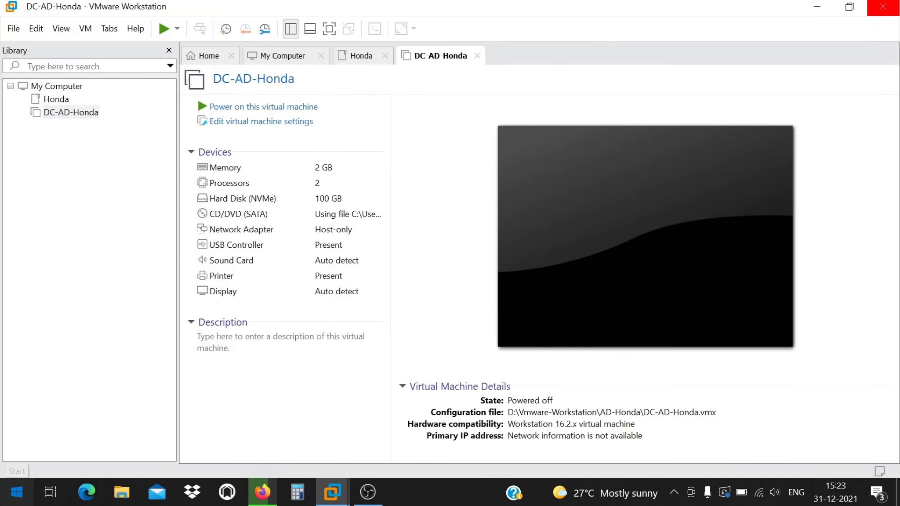
{"action": "type", "text": "user"}
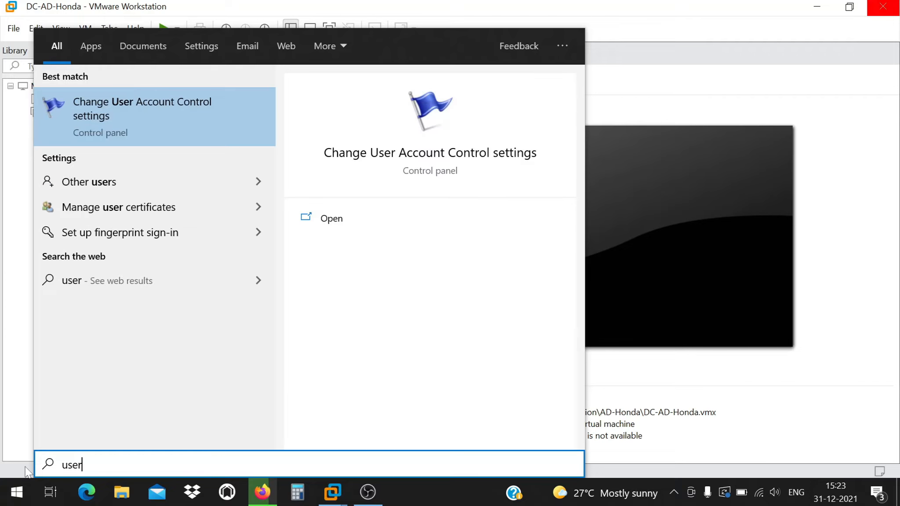
{"action": "type", "text": " and com"}
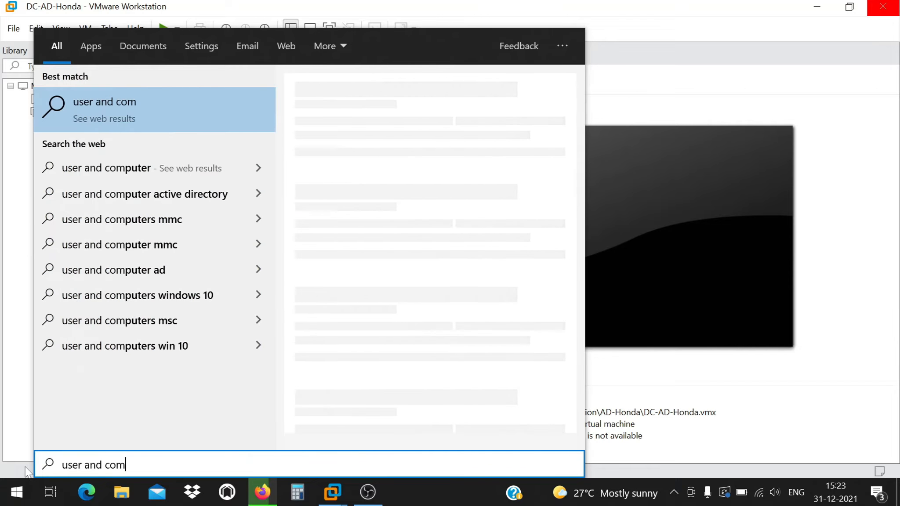
{"action": "key", "text": "Down"}
{"action": "key", "text": "Escape"}
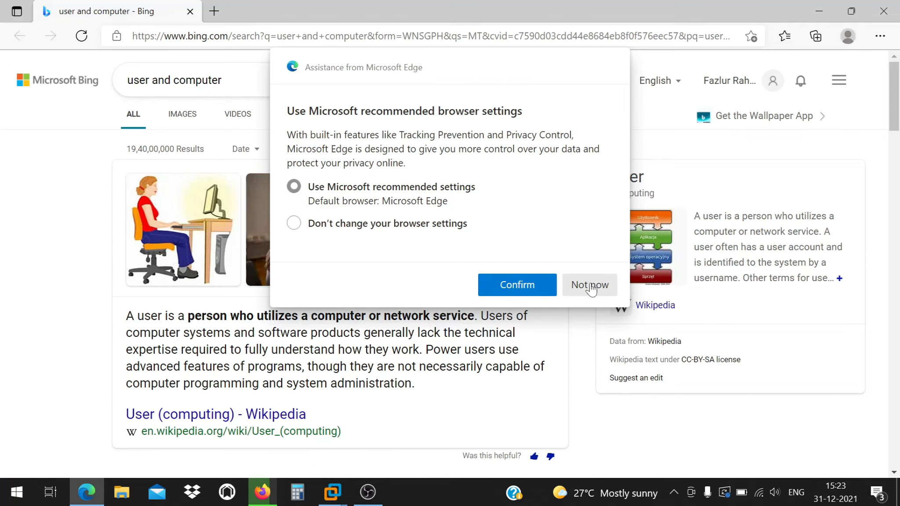
{"action": "left_click", "coordinate": [589, 285]}
{"action": "left_click", "coordinate": [883, 11]}
Open Computer Management, browse System Tools and Services and Applications, then close it.
{"action": "key", "text": "super"}
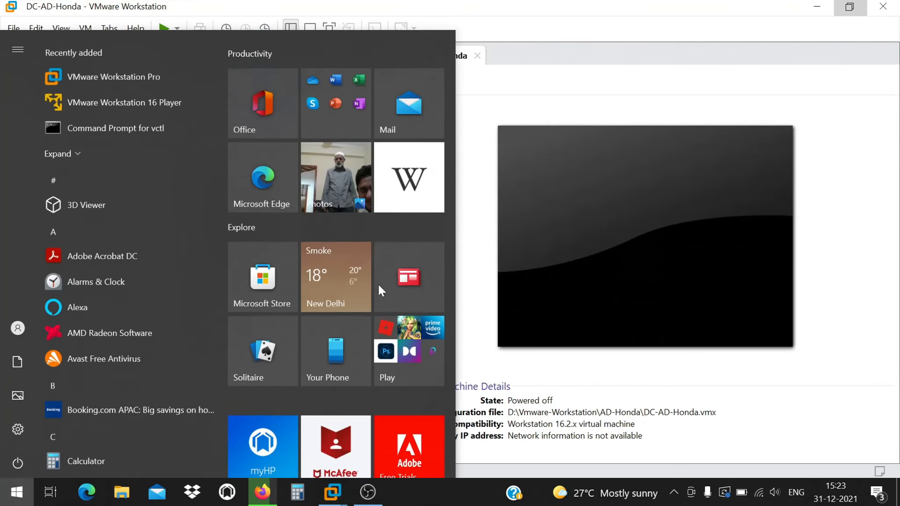
{"action": "type", "text": "manage"}
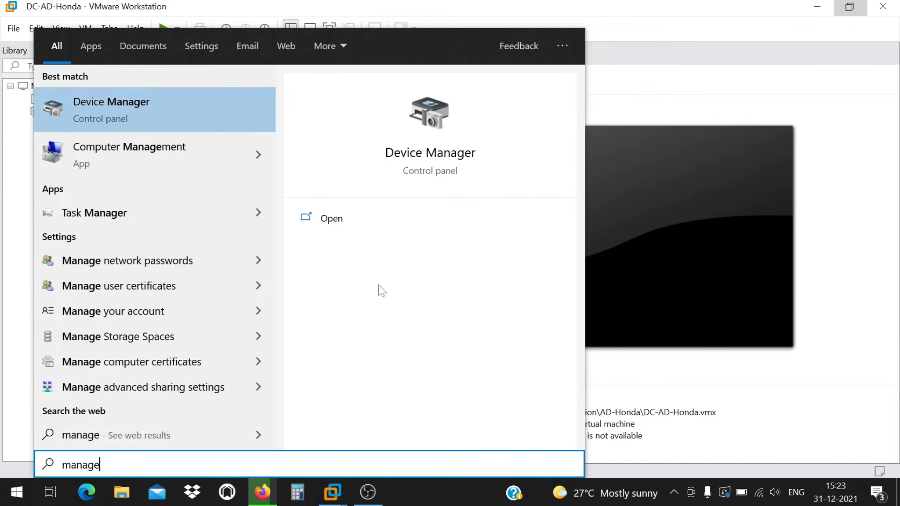
{"action": "key", "text": "Down"}
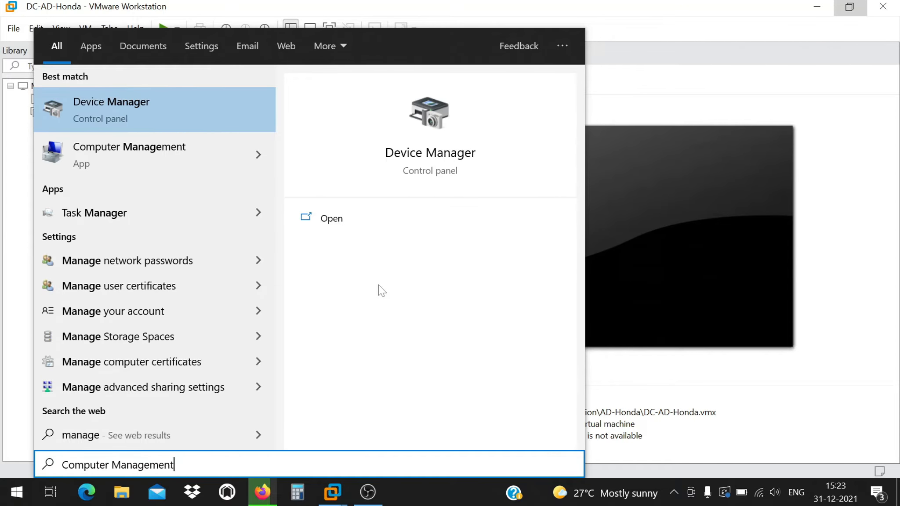
{"action": "key", "text": "Return"}
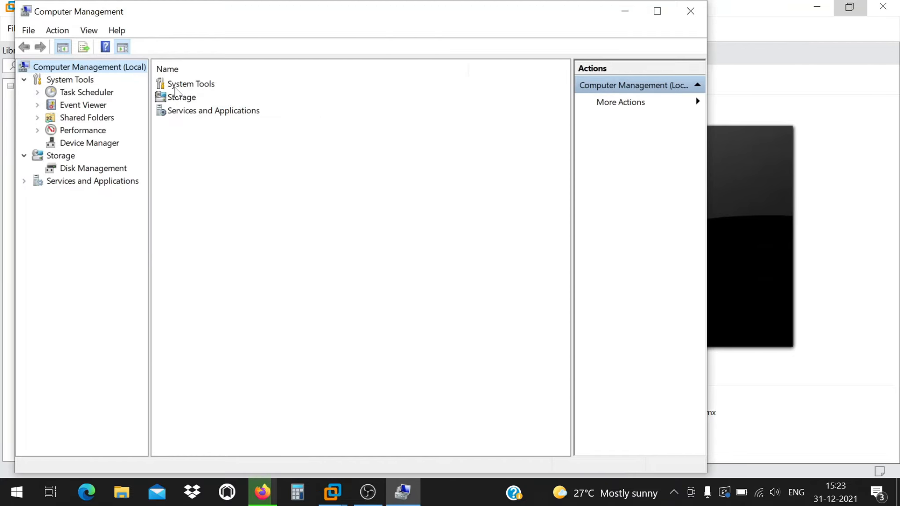
{"action": "left_click", "coordinate": [80, 118]}
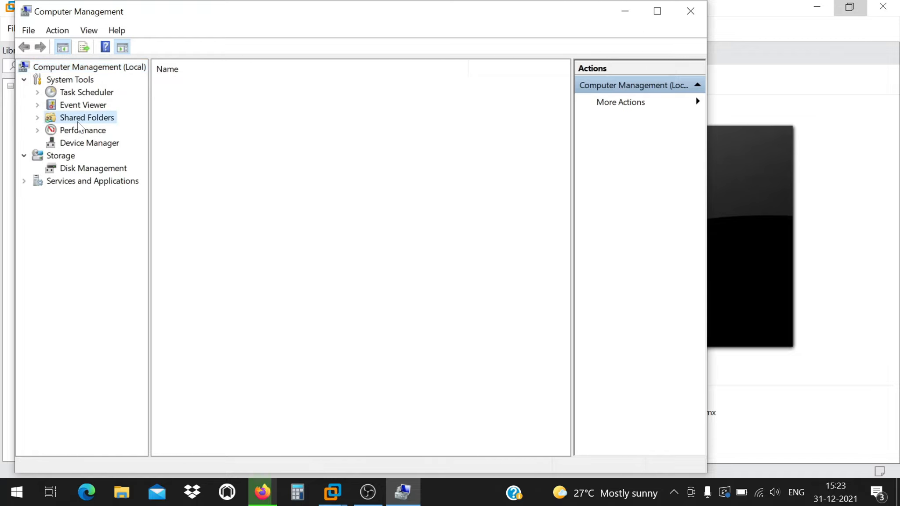
{"action": "left_click", "coordinate": [69, 83]}
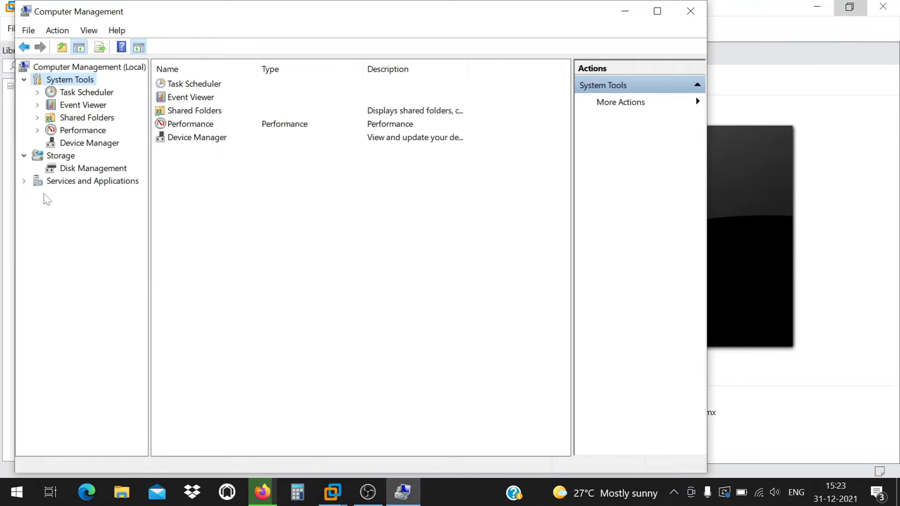
{"action": "left_click", "coordinate": [24, 181]}
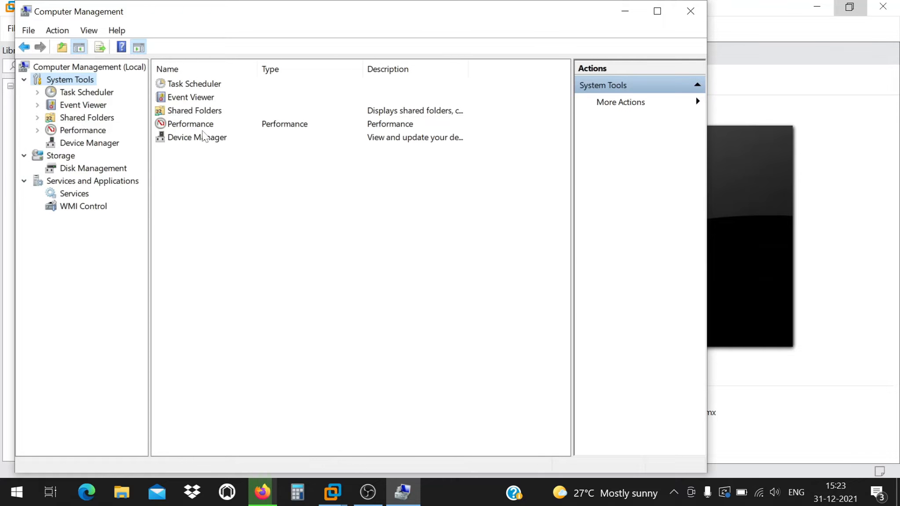
{"action": "left_click", "coordinate": [691, 11]}
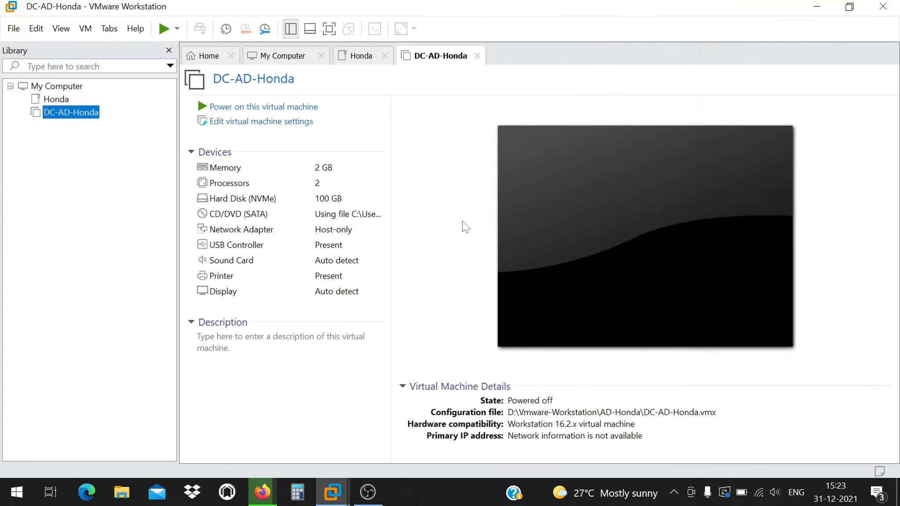
{"action": "key", "text": "super"}
{"action": "type", "text": "Users"}
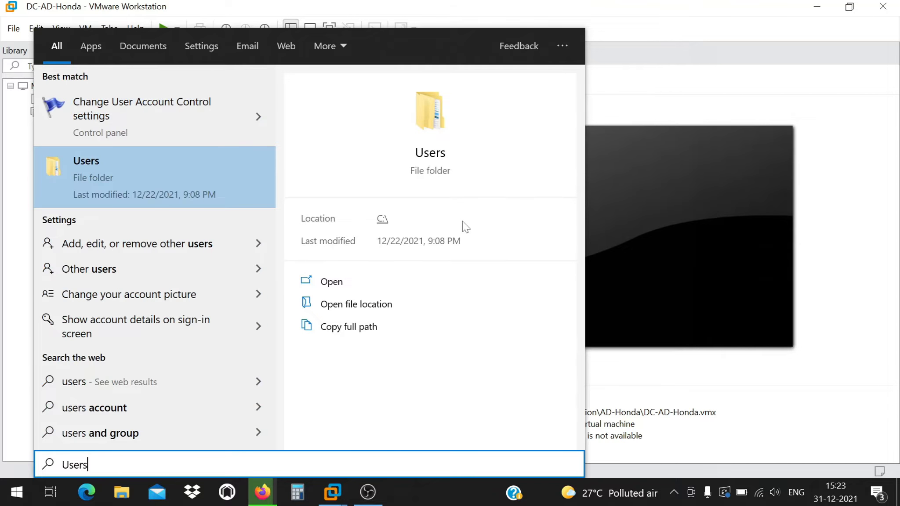
{"action": "key", "text": "Down"}
{"action": "key", "text": "Down"}
{"action": "key", "text": "Down"}
{"action": "key", "text": "Down"}
{"action": "key", "text": "Down"}
{"action": "key", "text": "Down"}
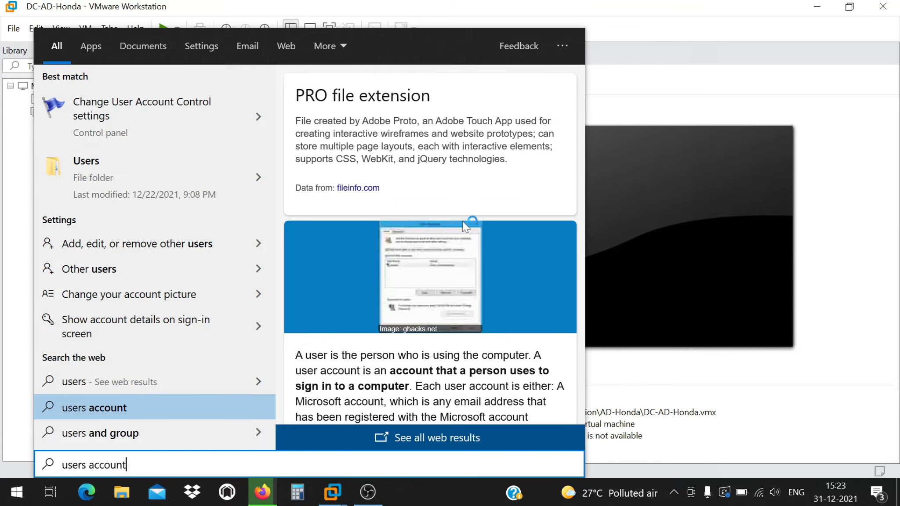
{"action": "key", "text": "Return"}
{"action": "left_click", "coordinate": [883, 11]}
{"action": "key", "text": "super"}
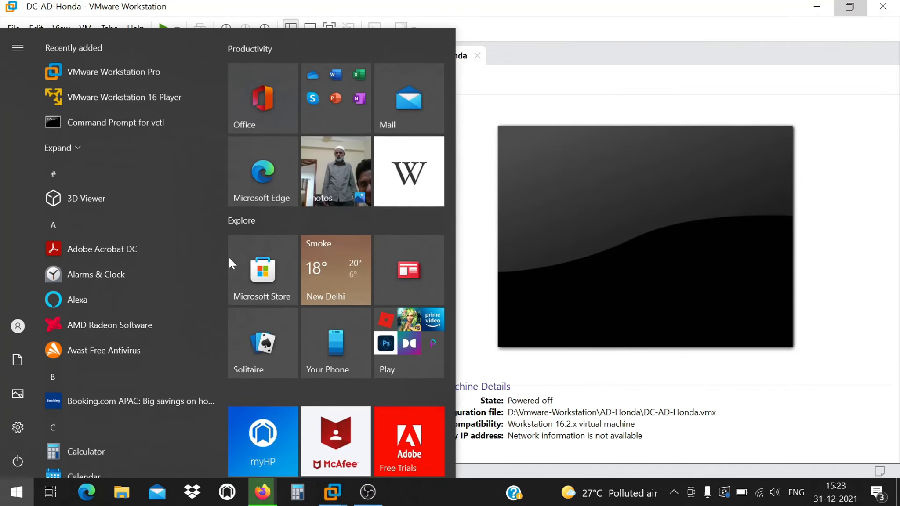
{"action": "type", "text": ",amag"}
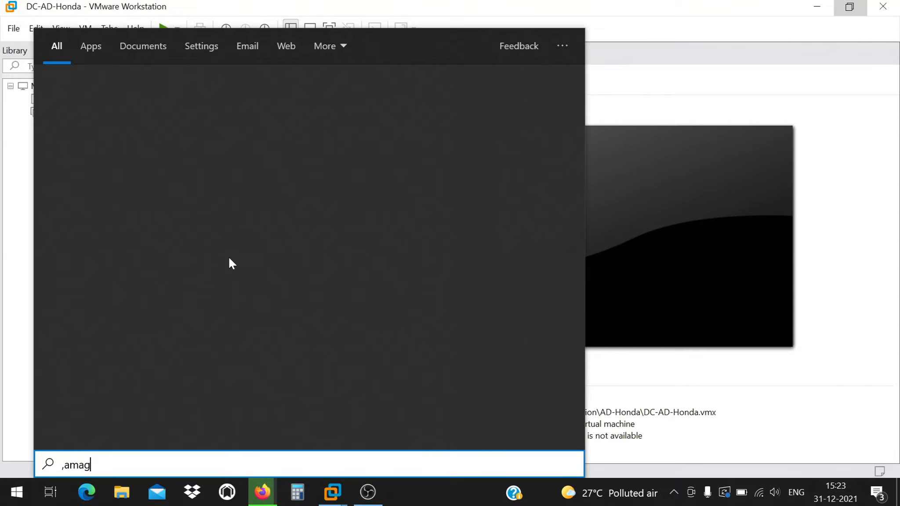
{"action": "type", "text": "e"}
{"action": "key", "text": "BackSpace"}
{"action": "key", "text": "BackSpace"}
{"action": "key", "text": "BackSpace"}
{"action": "key", "text": "BackSpace"}
{"action": "key", "text": "BackSpace"}
{"action": "key", "text": "BackSpace"}
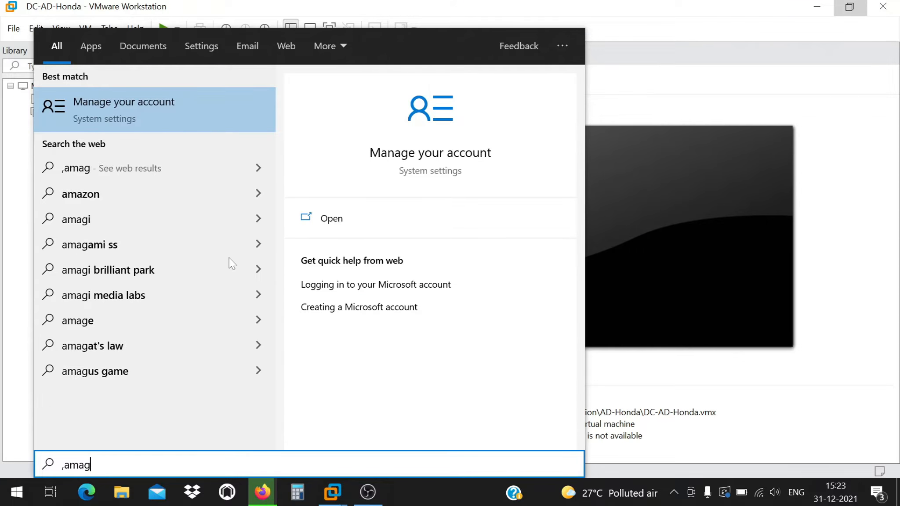
{"action": "type", "text": "contr"}
{"action": "key", "text": "Escape"}
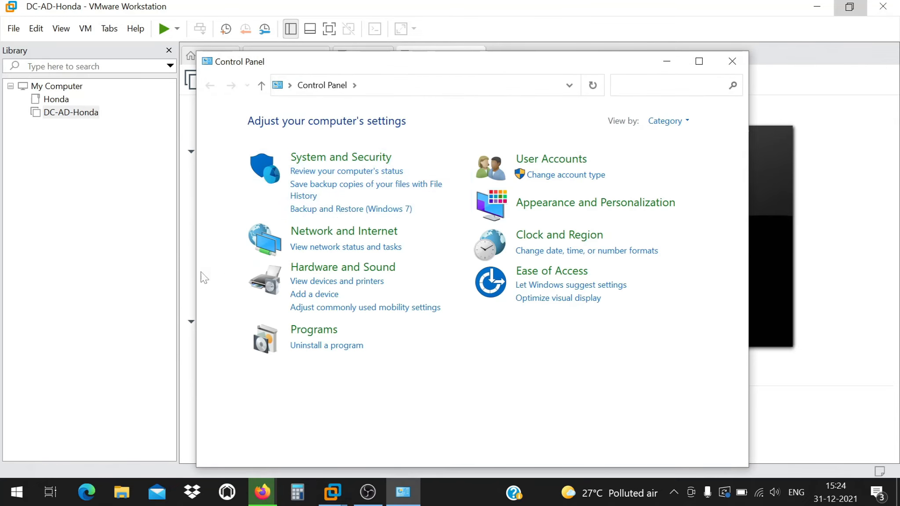
{"action": "left_click", "coordinate": [544, 165]}
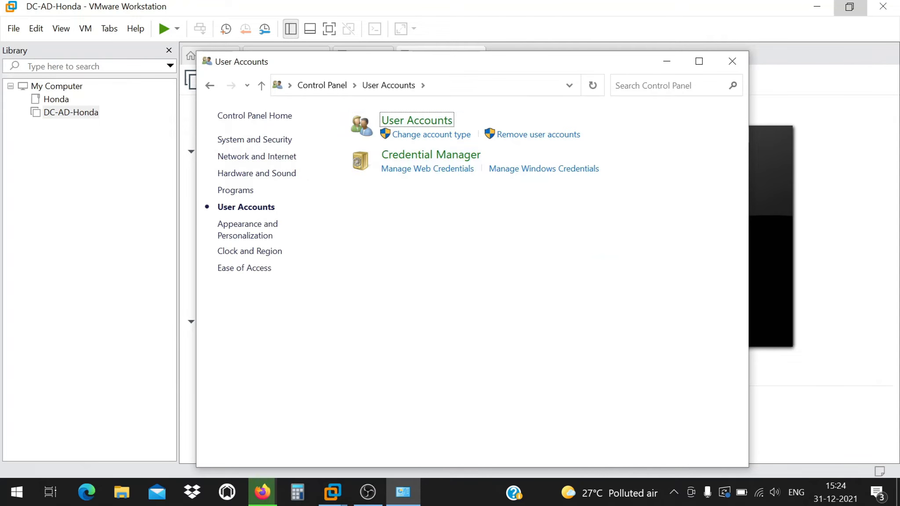
{"action": "left_click", "coordinate": [699, 61]}
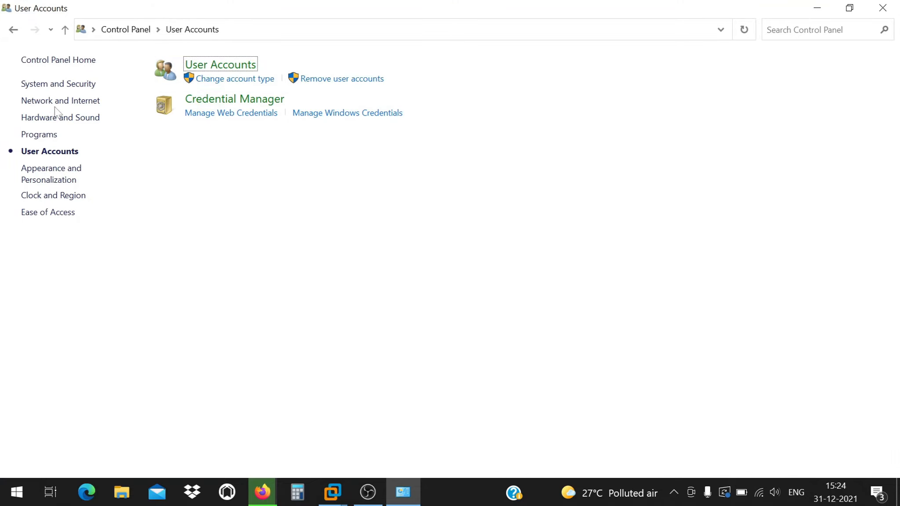
{"action": "left_click", "coordinate": [225, 69]}
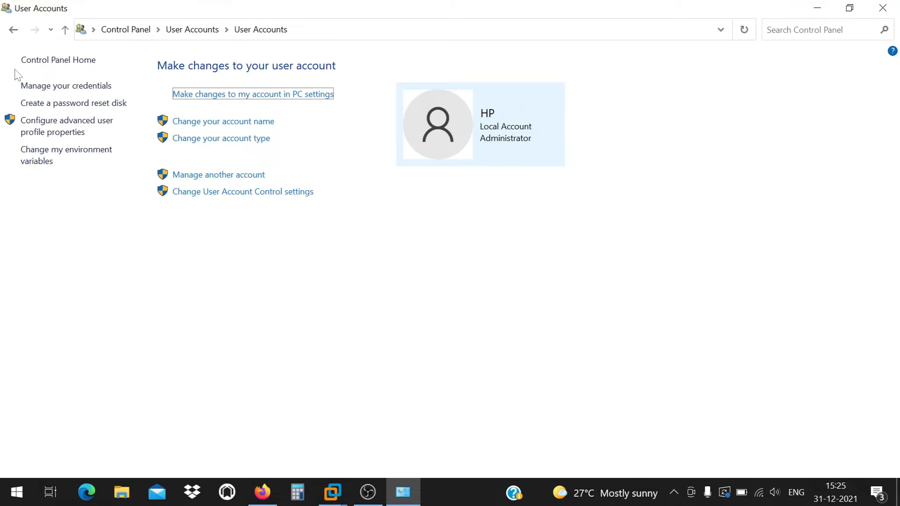
{"action": "left_click", "coordinate": [12, 29]}
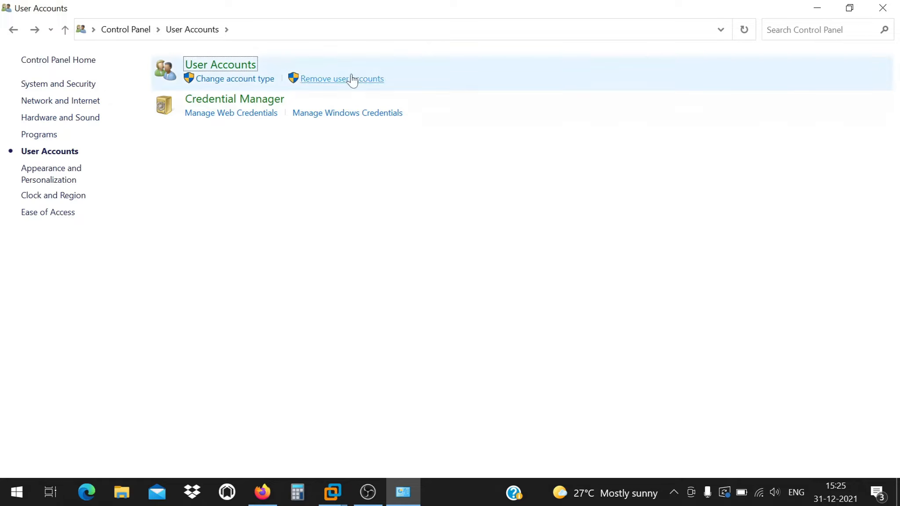
{"action": "left_click", "coordinate": [882, 8]}
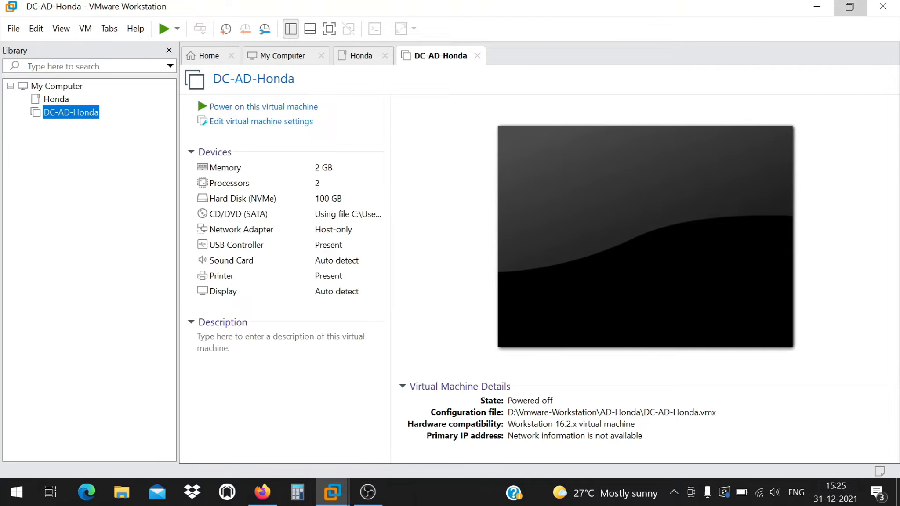
Switch between Firefox and VMware Workstation, then close Firefox's Adobe offer tab.
{"action": "mouse_move", "coordinate": [368, 491]}
{"action": "left_click", "coordinate": [257, 500]}
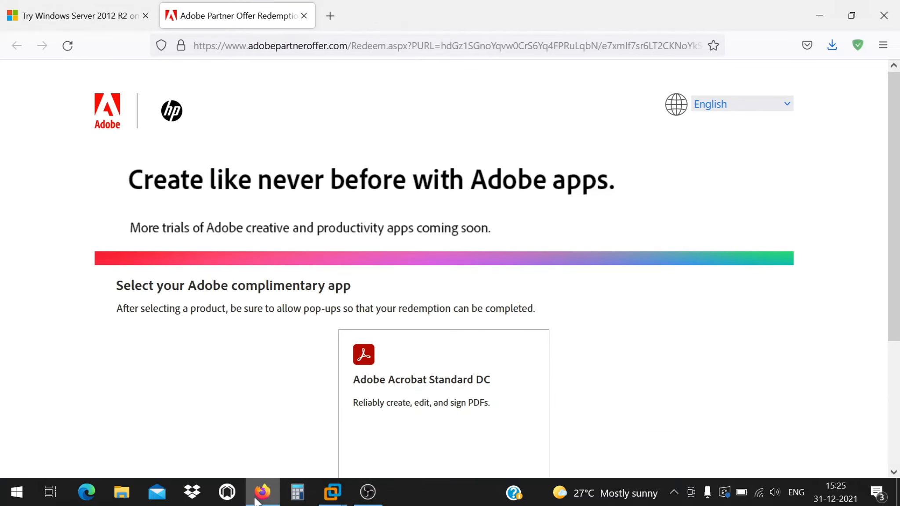
{"action": "left_click", "coordinate": [333, 492]}
{"action": "mouse_move", "coordinate": [361, 499]}
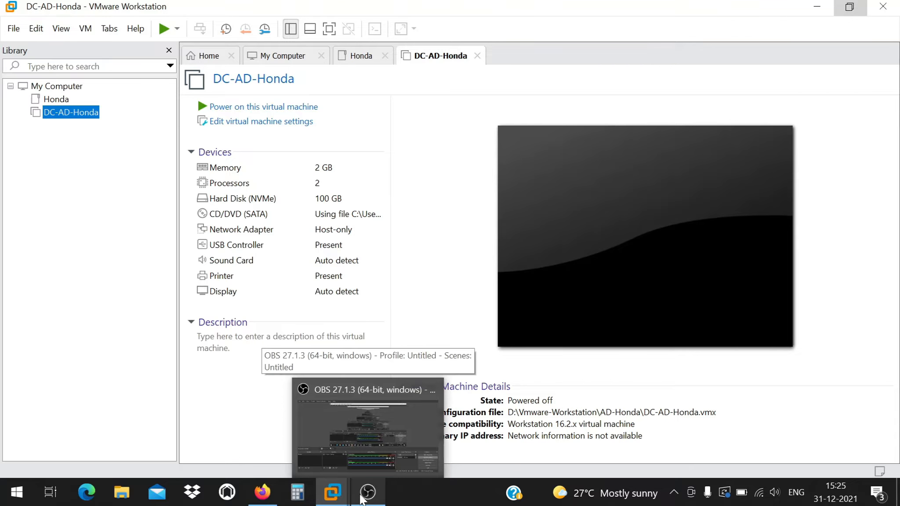
{"action": "left_click", "coordinate": [262, 501]}
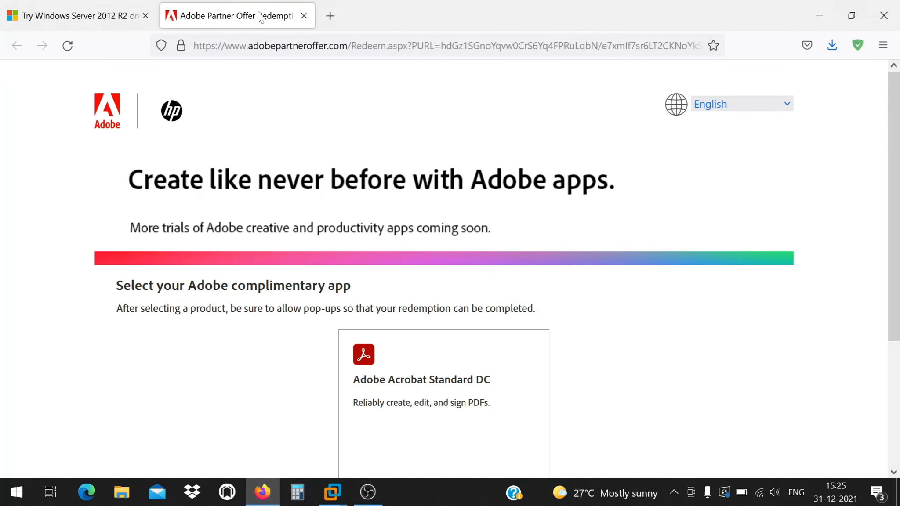
{"action": "left_click", "coordinate": [304, 16]}
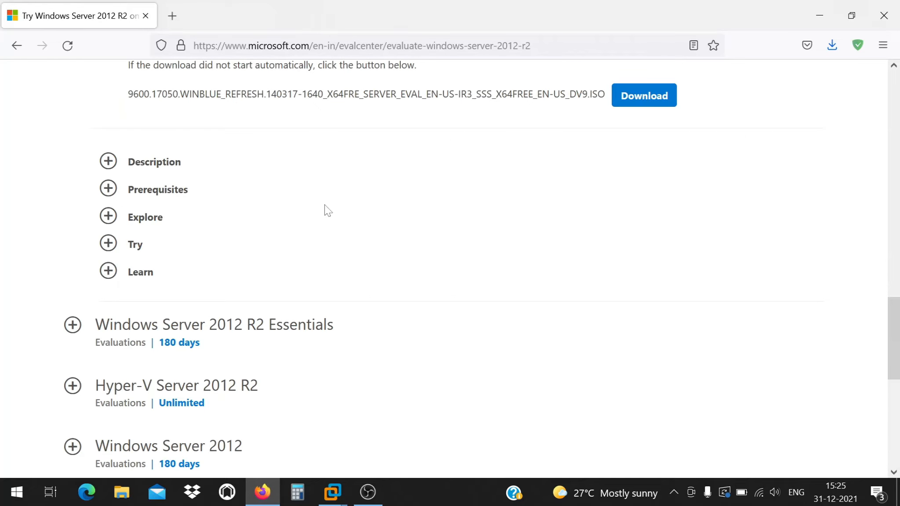
Scroll the Windows Server evaluation page to the top and close Firefox.
{"action": "key", "text": "super"}
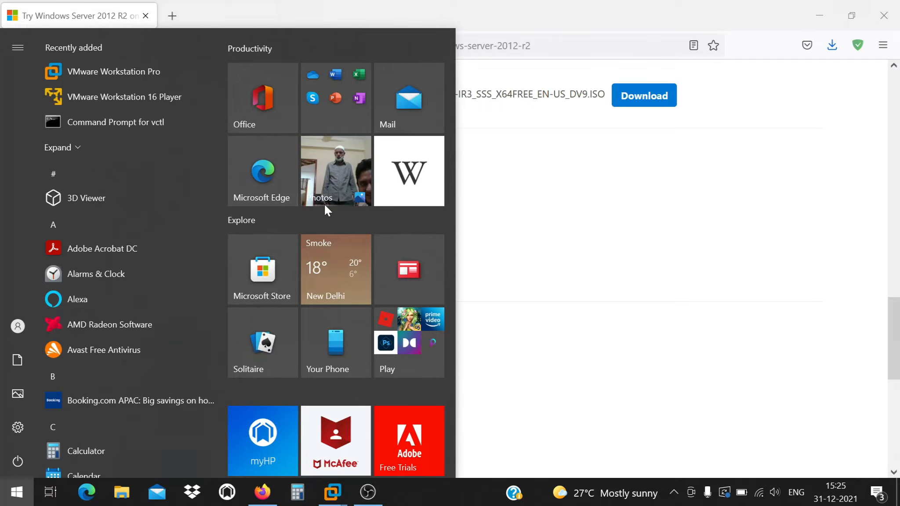
{"action": "left_click", "coordinate": [600, 274]}
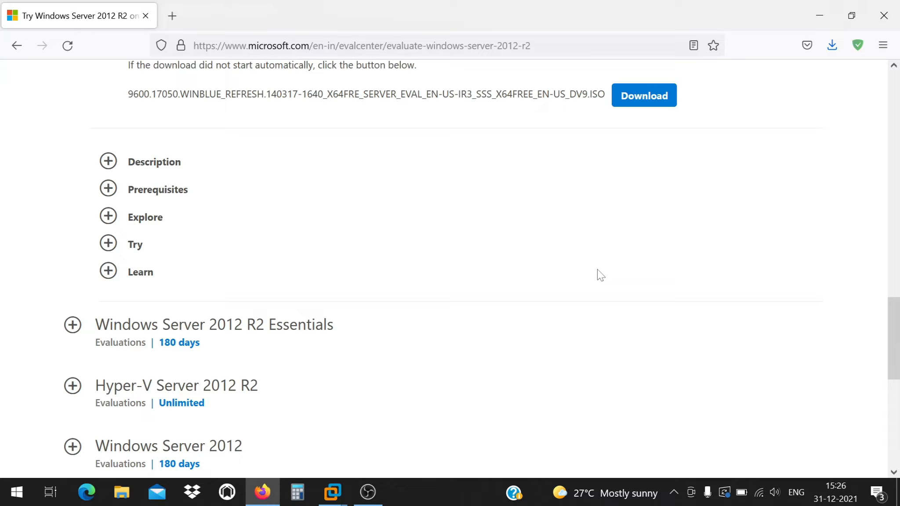
{"action": "scroll", "coordinate": [647, 241], "scroll_direction": "up", "scroll_amount": 15}
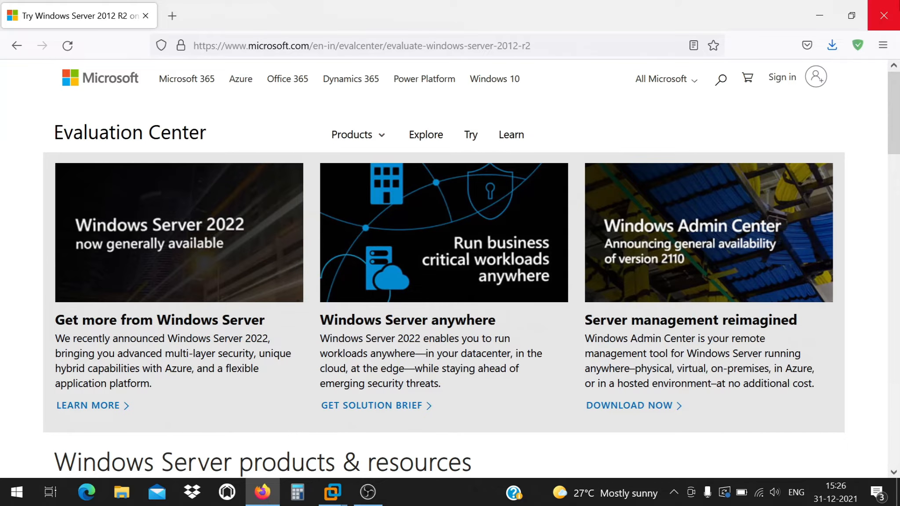
{"action": "left_click", "coordinate": [884, 16]}
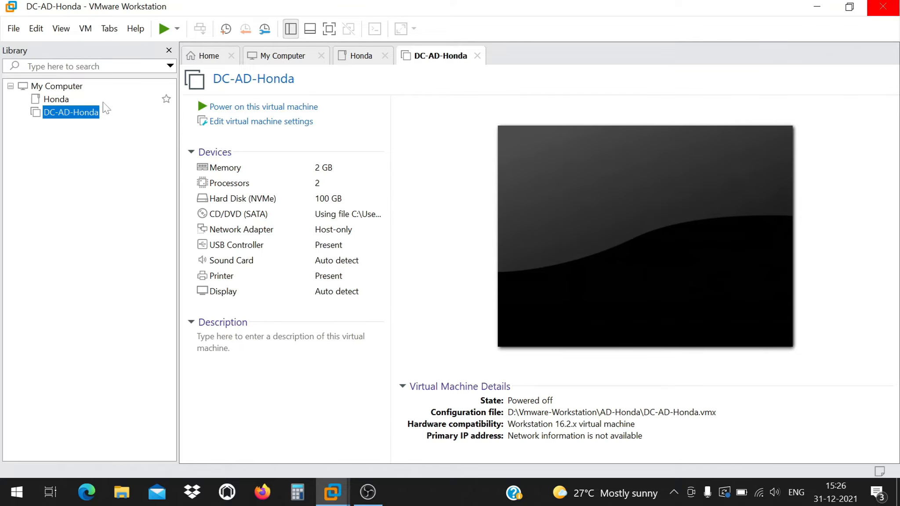
Start a new virtual machine from Home using the Windows Server 2012 R2 ISO.
{"action": "left_click", "coordinate": [210, 56]}
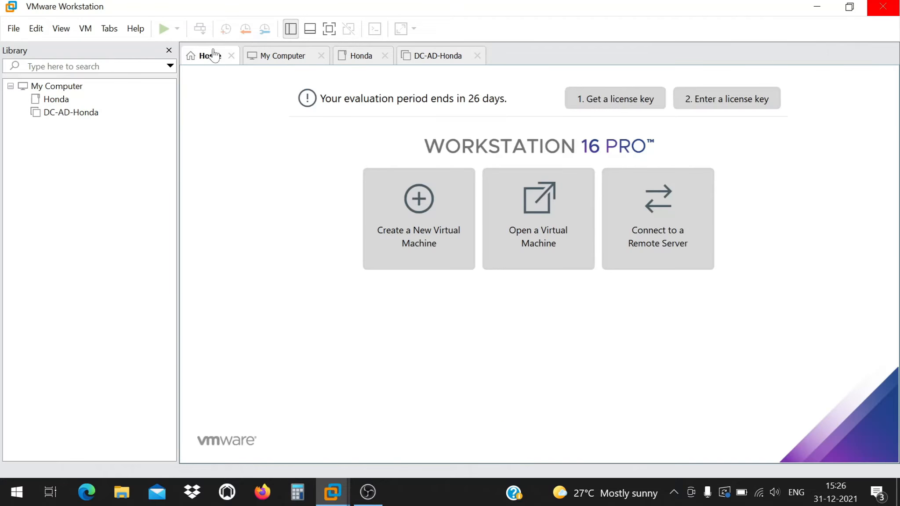
{"action": "left_click", "coordinate": [398, 205]}
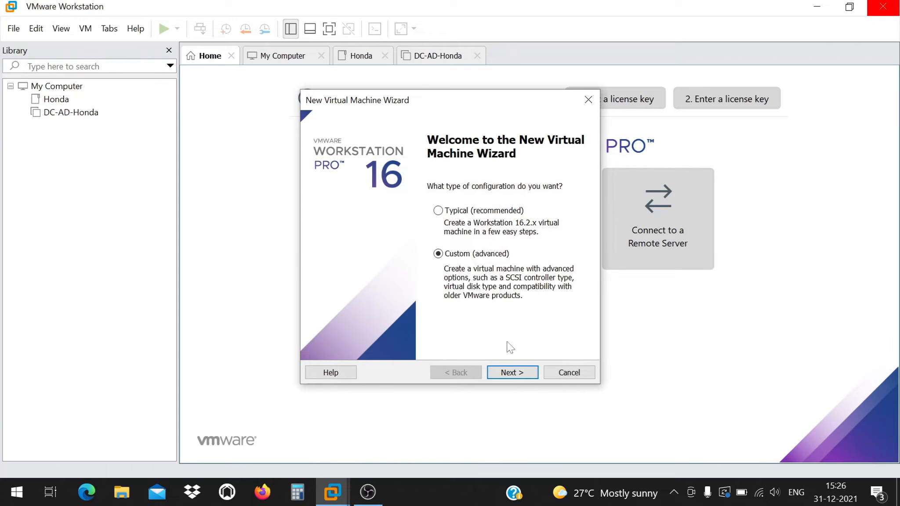
{"action": "left_click", "coordinate": [512, 373]}
{"action": "left_click", "coordinate": [562, 257]}
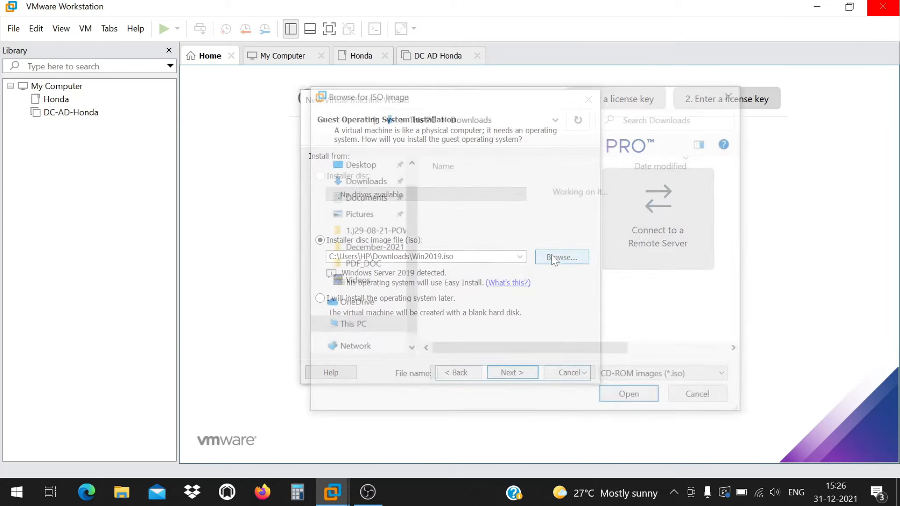
{"action": "left_click", "coordinate": [465, 207]}
{"action": "double_click", "coordinate": [466, 206]}
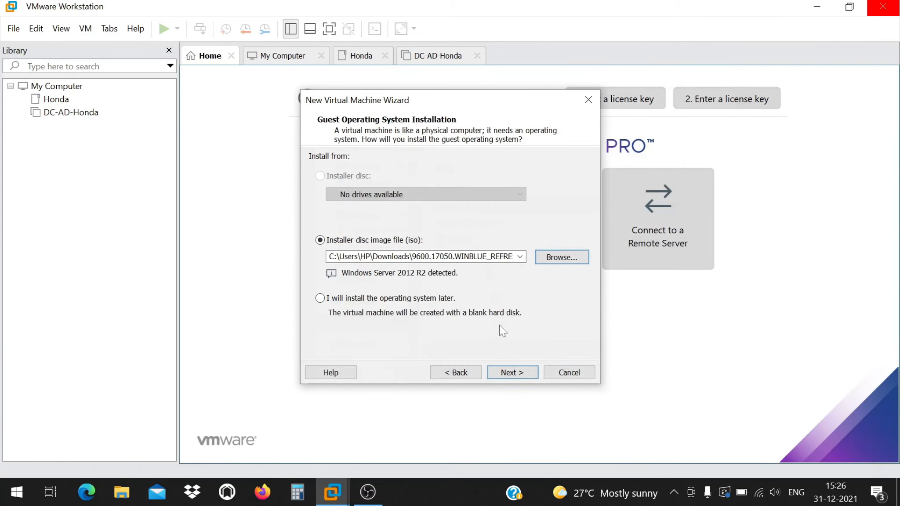
{"action": "left_click", "coordinate": [511, 373]}
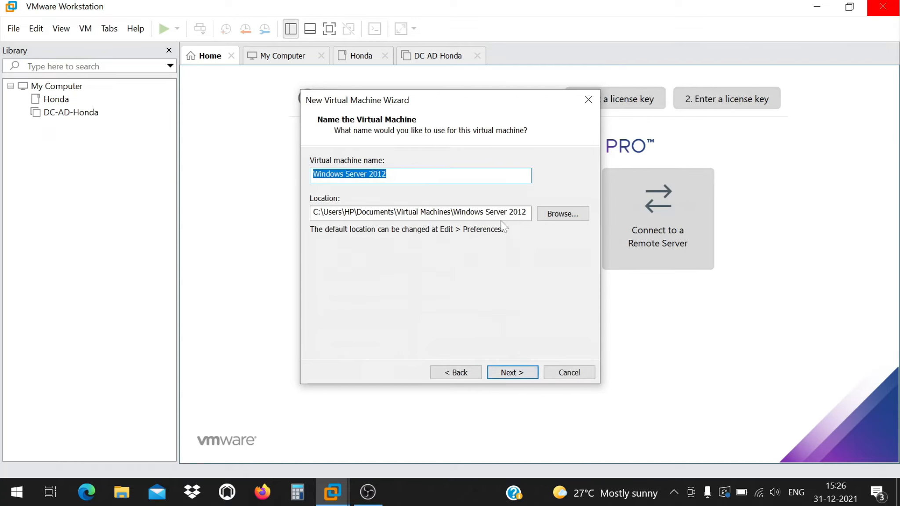
Name the machine User01 and point its location to D:\Vmware-Workstation.
{"action": "type", "text": "R"}
{"action": "key", "text": "BackSpace"}
{"action": "type", "text": "User01"}
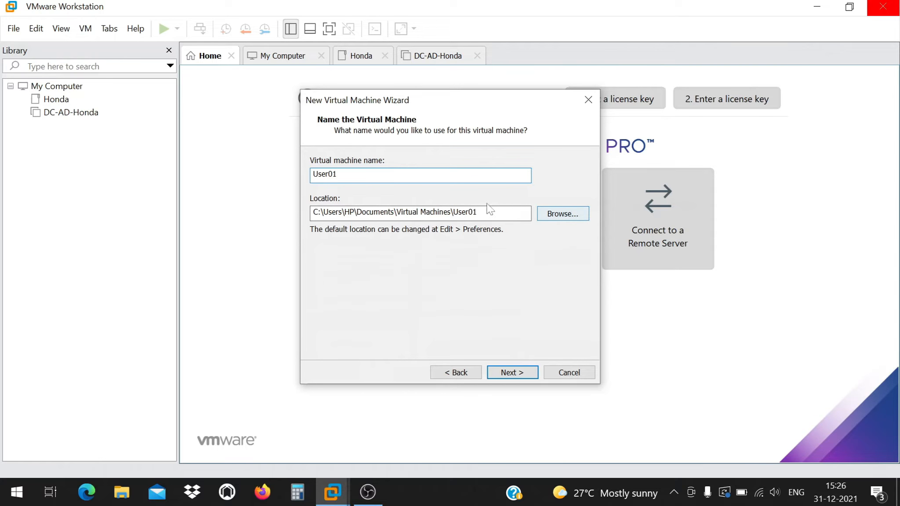
{"action": "left_click", "coordinate": [562, 216]}
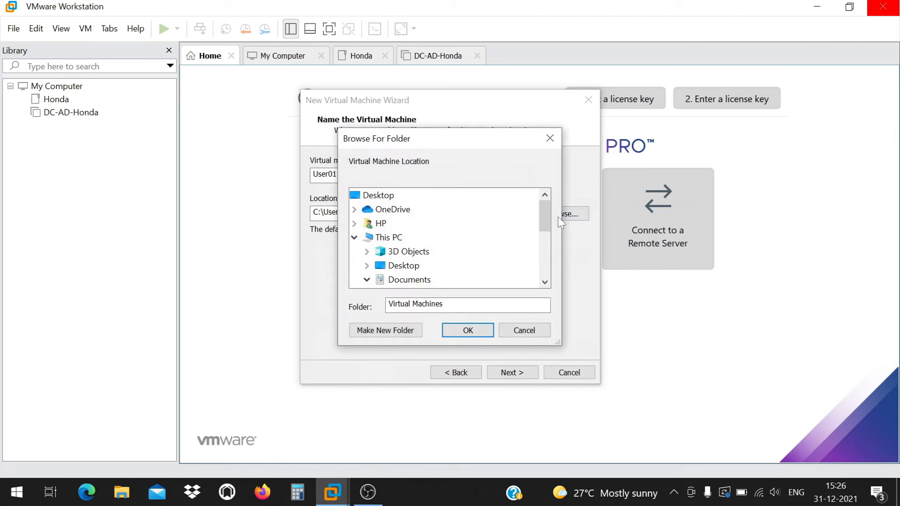
{"action": "left_click_drag", "start_coordinate": [540, 213], "coordinate": [540, 257]}
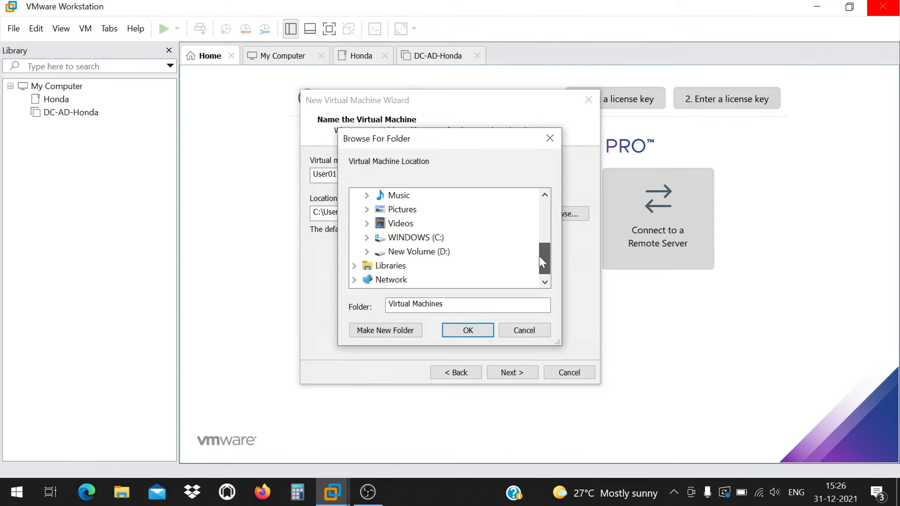
{"action": "double_click", "coordinate": [417, 252]}
{"action": "double_click", "coordinate": [439, 279]}
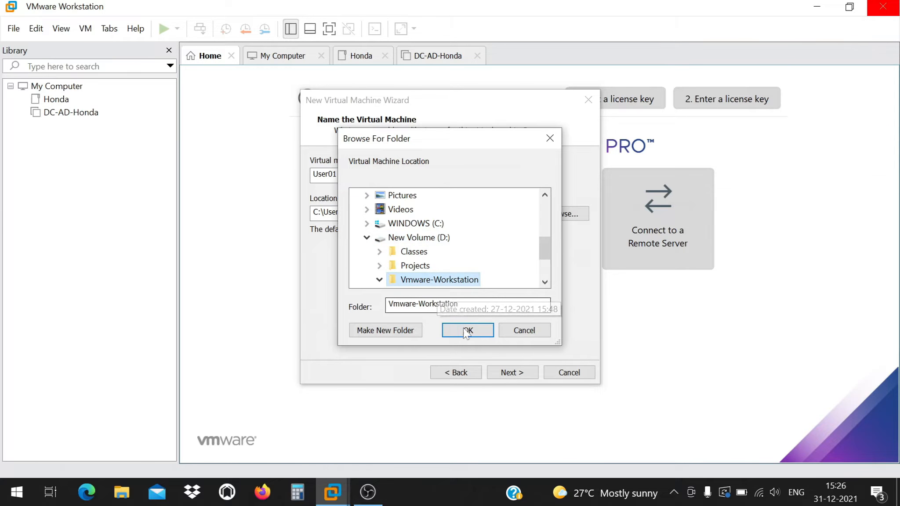
{"action": "left_click", "coordinate": [467, 332]}
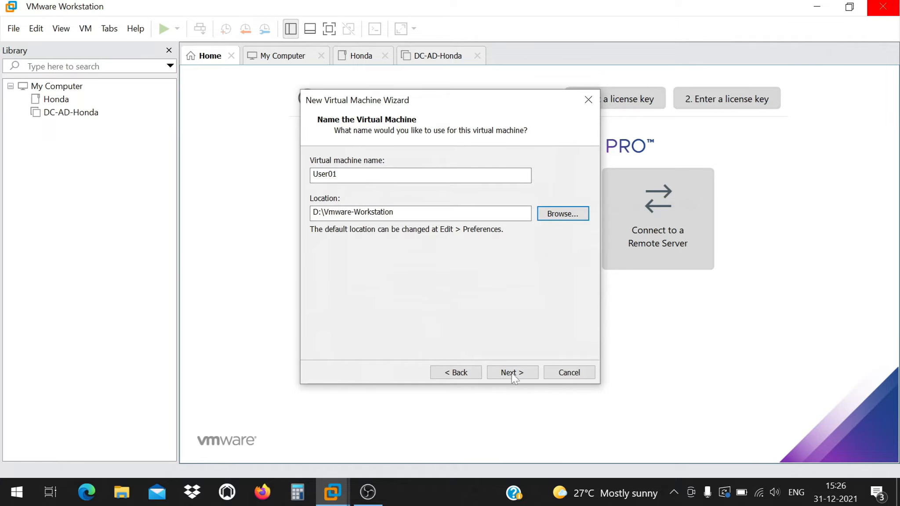
Create a new folder inside D:\Vmware-Workstation for the machine's files.
{"action": "left_click", "coordinate": [554, 216]}
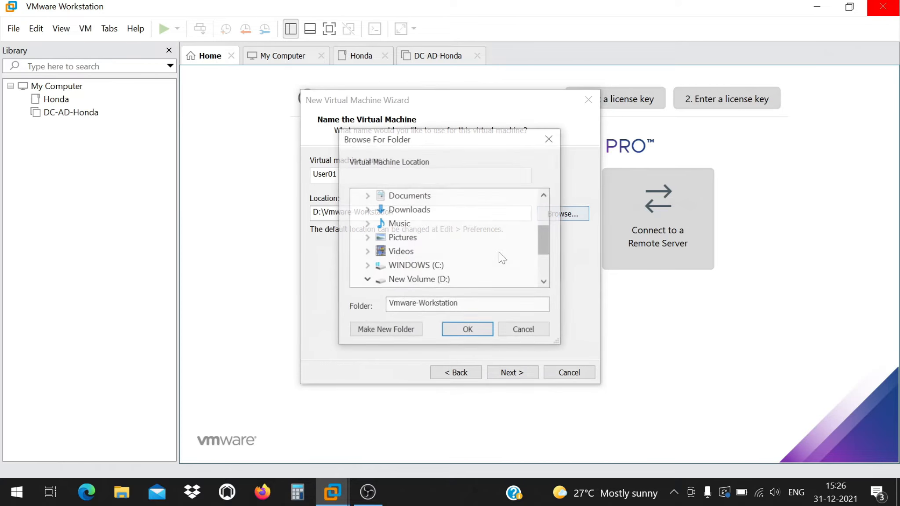
{"action": "left_click", "coordinate": [430, 280]}
{"action": "scroll", "coordinate": [430, 280], "scroll_direction": "down", "scroll_amount": 1}
{"action": "left_click", "coordinate": [431, 280]}
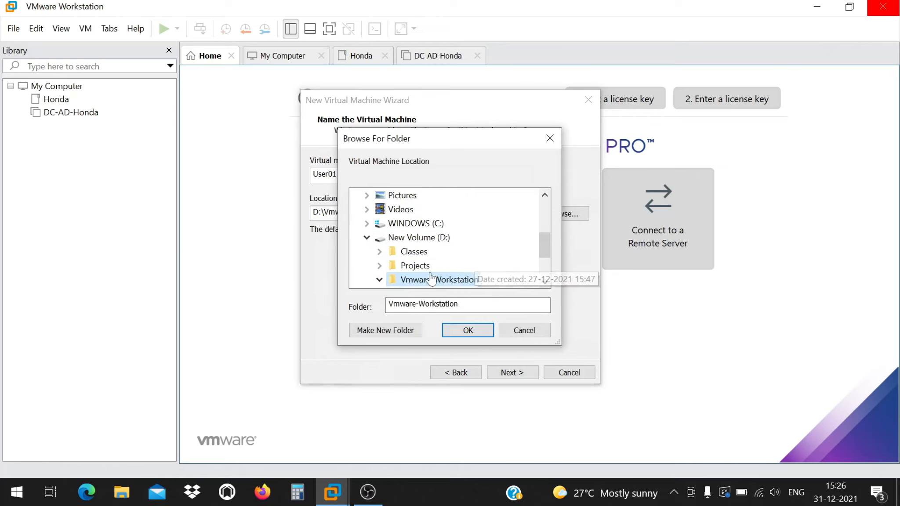
{"action": "left_click", "coordinate": [395, 329]}
{"action": "left_click", "coordinate": [466, 330]}
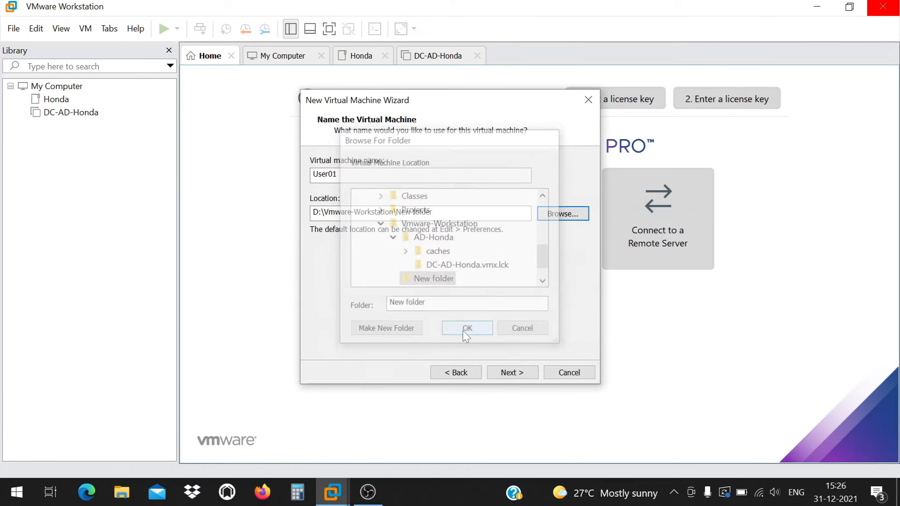
{"action": "left_click", "coordinate": [503, 373]}
{"action": "left_click", "coordinate": [459, 372]}
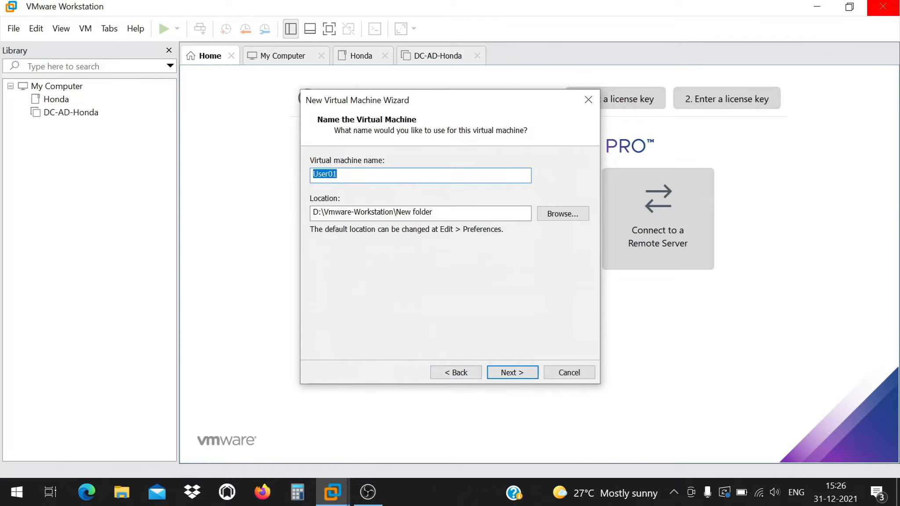
Set the storage location to the D:\Vmware-Workstation\User01 folder.
{"action": "left_click_drag", "start_coordinate": [433, 211], "coordinate": [415, 212]}
{"action": "left_click", "coordinate": [550, 214]}
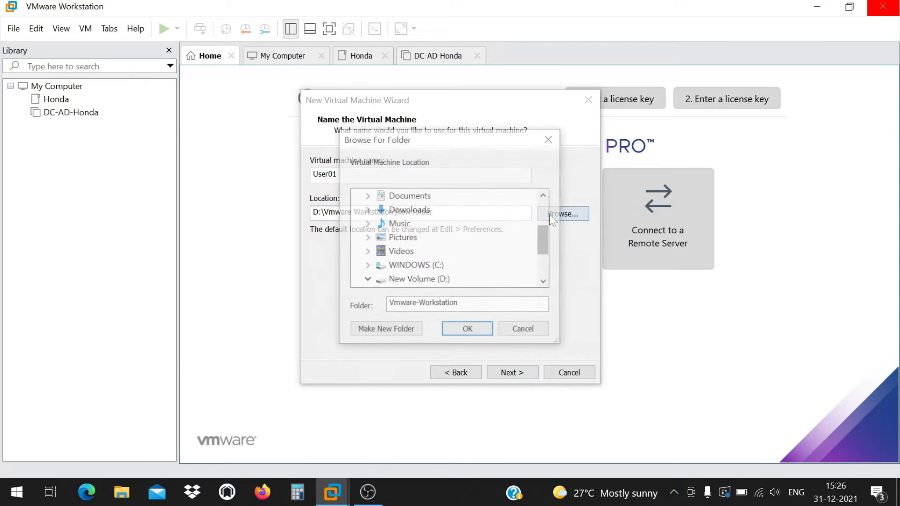
{"action": "scroll", "coordinate": [428, 259], "scroll_direction": "down", "scroll_amount": 2}
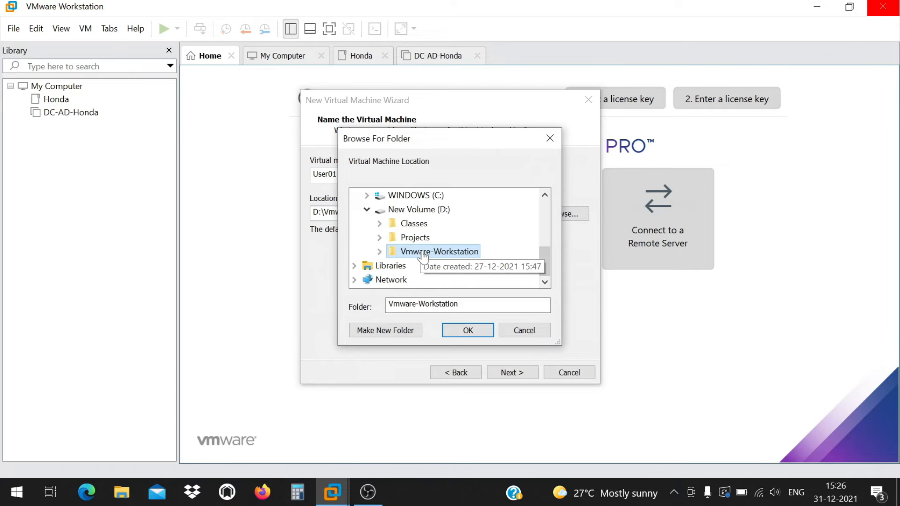
{"action": "double_click", "coordinate": [423, 252]}
{"action": "left_click", "coordinate": [425, 252]}
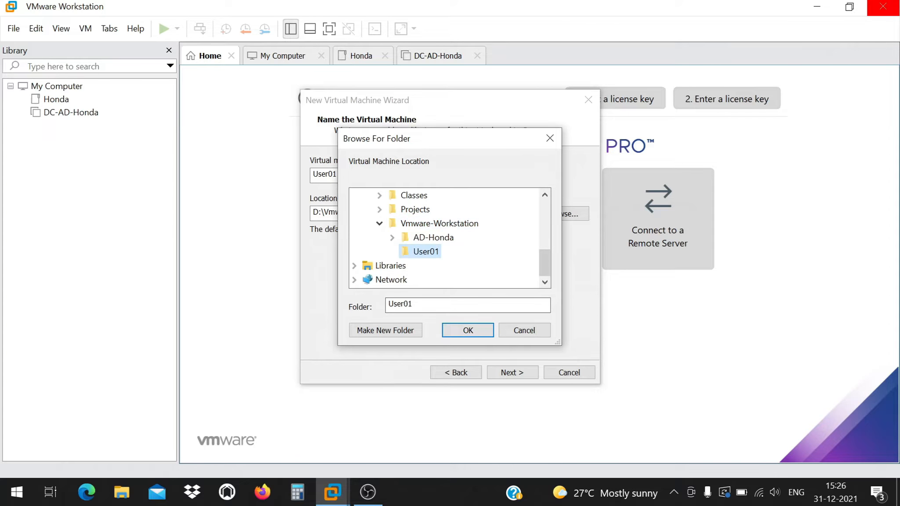
{"action": "left_click", "coordinate": [465, 334]}
{"action": "left_click", "coordinate": [512, 372]}
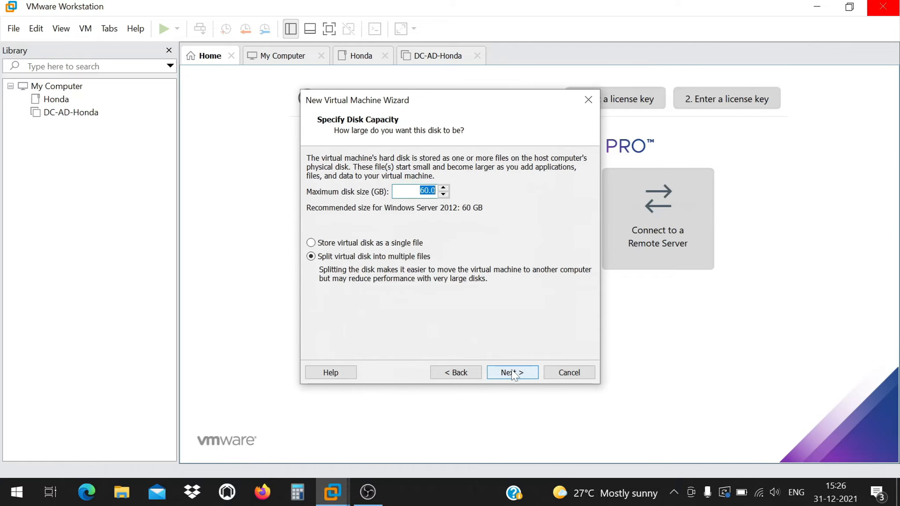
Give User01 a 100 GB disk stored as a single file and finish.
{"action": "type", "text": "100"}
{"action": "left_click", "coordinate": [429, 241]}
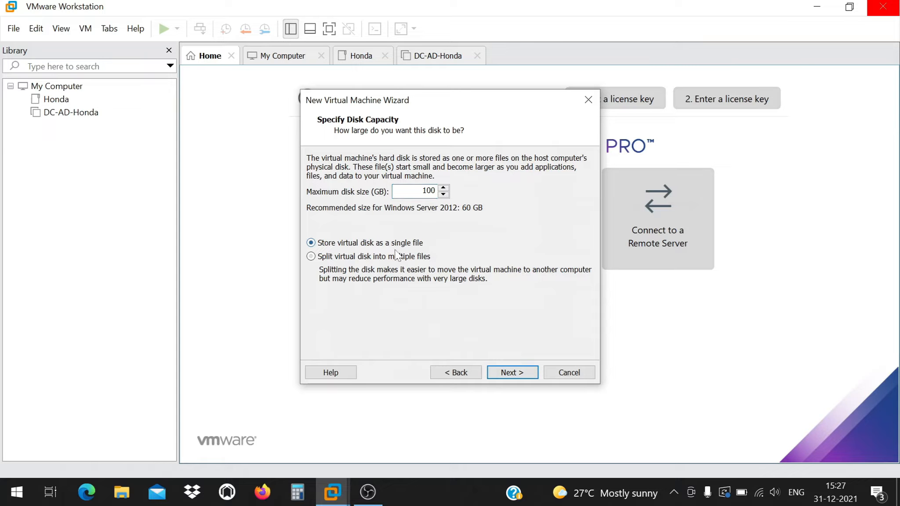
{"action": "left_click", "coordinate": [517, 374]}
{"action": "left_click", "coordinate": [512, 372]}
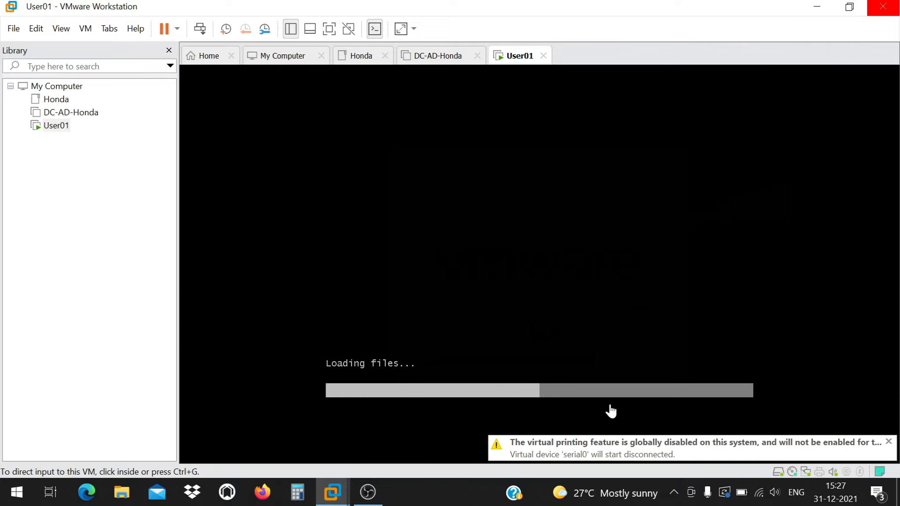
In the User01 console, accept the default language settings and choose Install now.
{"action": "left_click", "coordinate": [777, 243]}
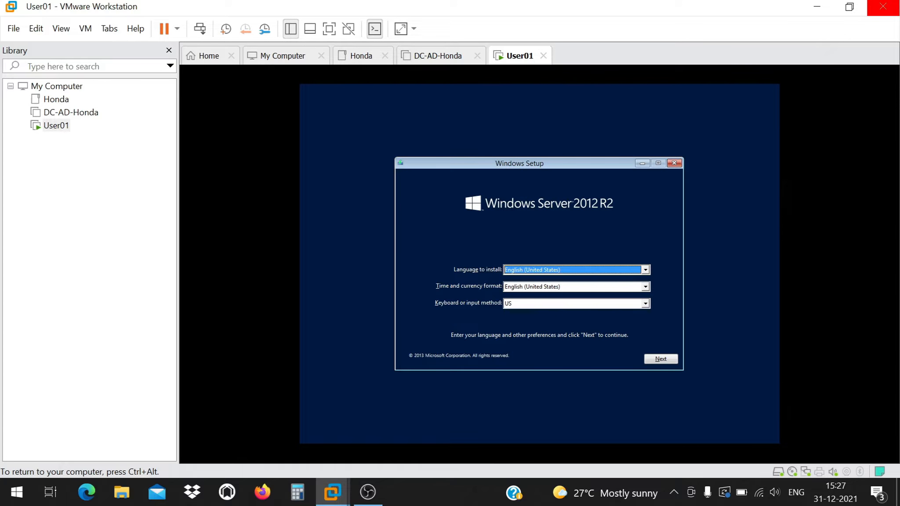
{"action": "key", "text": "Return"}
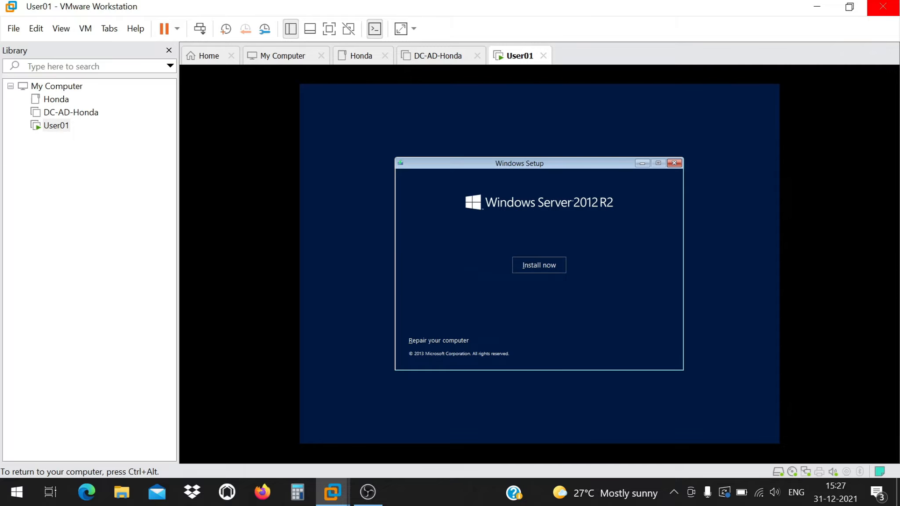
{"action": "key", "text": "Return"}
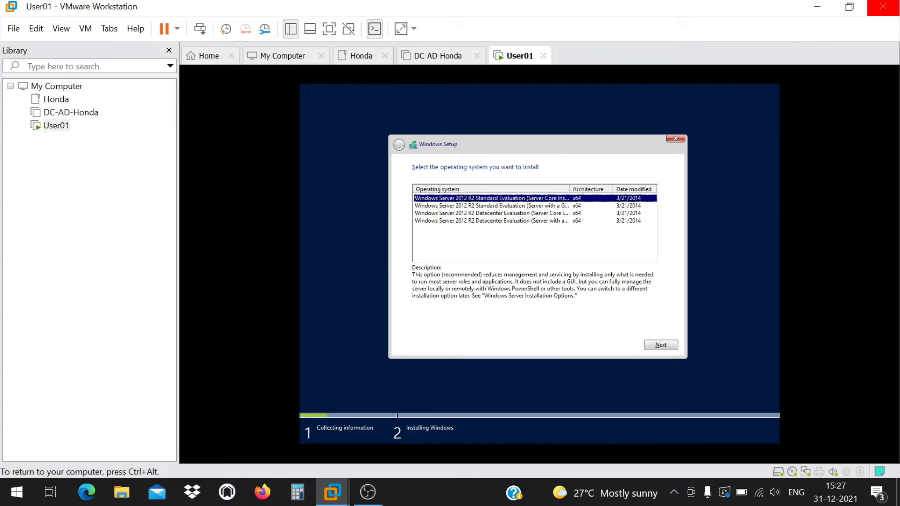
Choose Standard edition with a GUI, accept the license and pick a custom installation.
{"action": "left_click", "coordinate": [482, 206]}
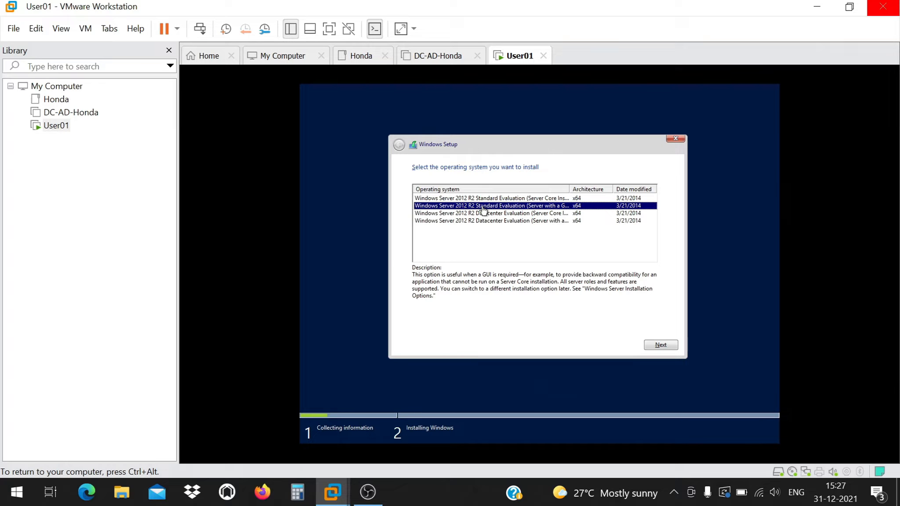
{"action": "left_click", "coordinate": [659, 345]}
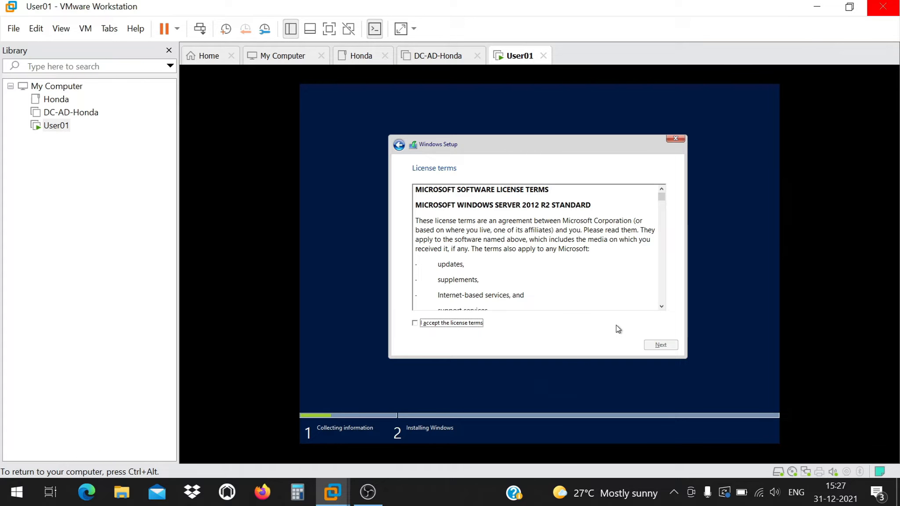
{"action": "key", "text": "space"}
{"action": "key", "text": "Return"}
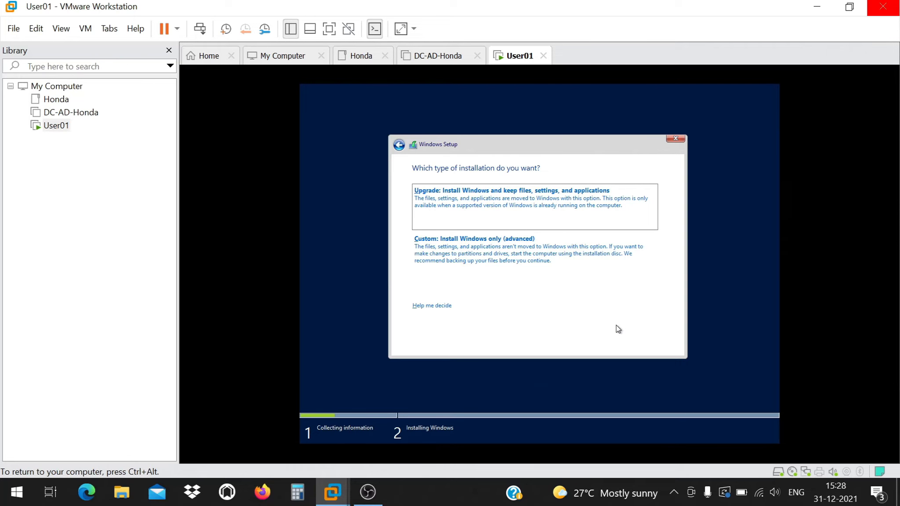
{"action": "key", "text": "alt+c"}
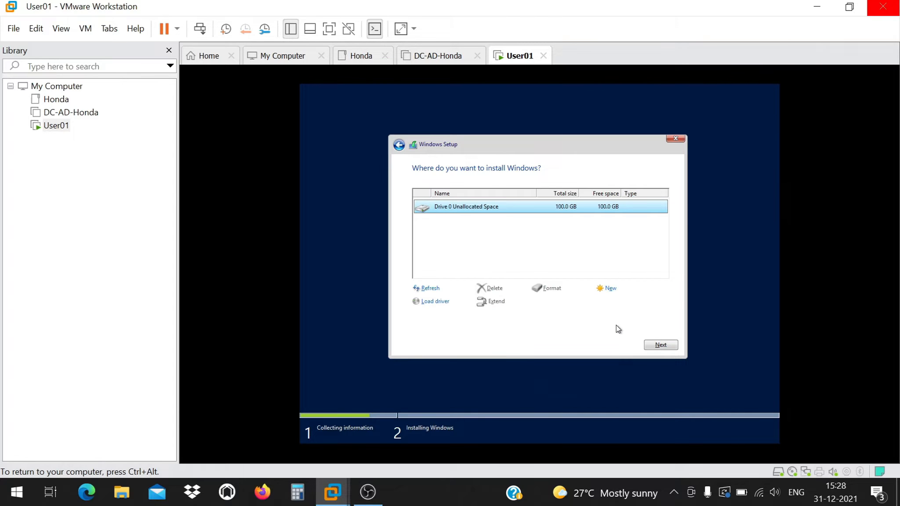
Create a new partition on Drive 0, accept the system partitions, and install on Partition 2.
{"action": "key", "text": "alt+e"}
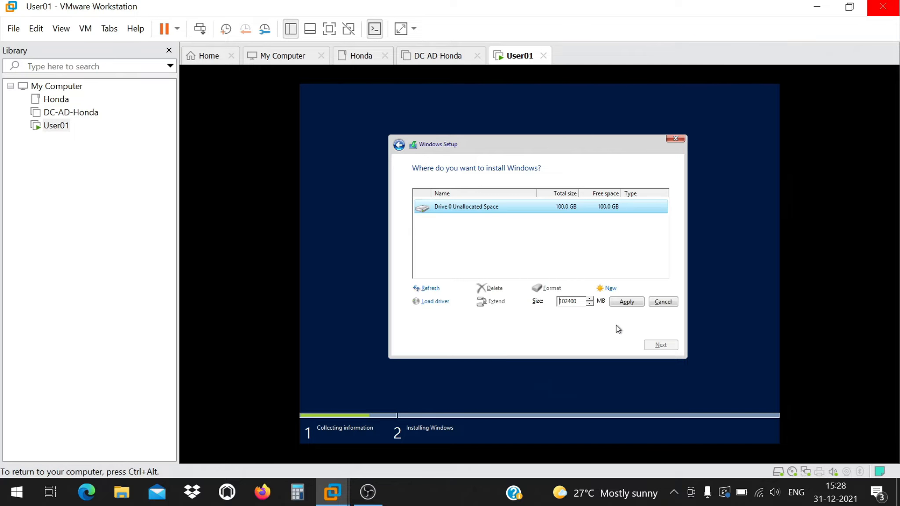
{"action": "key", "text": "Return"}
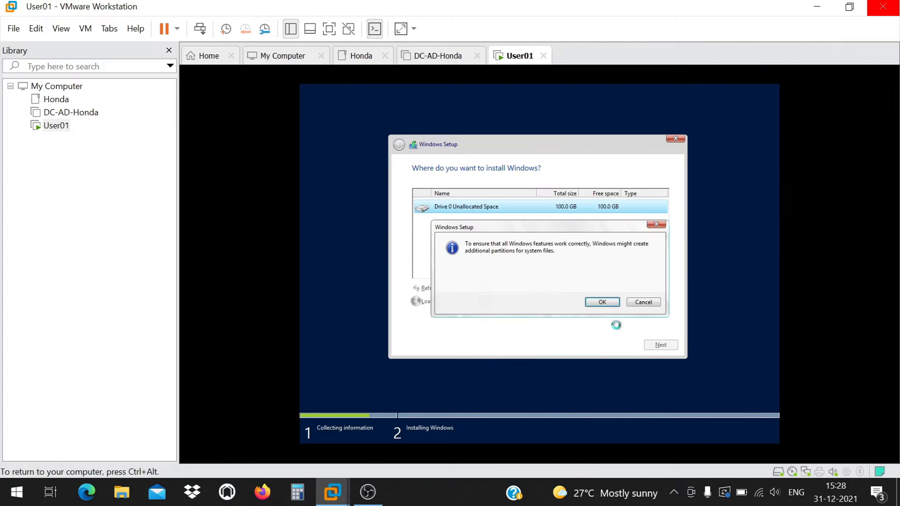
{"action": "key", "text": "Return"}
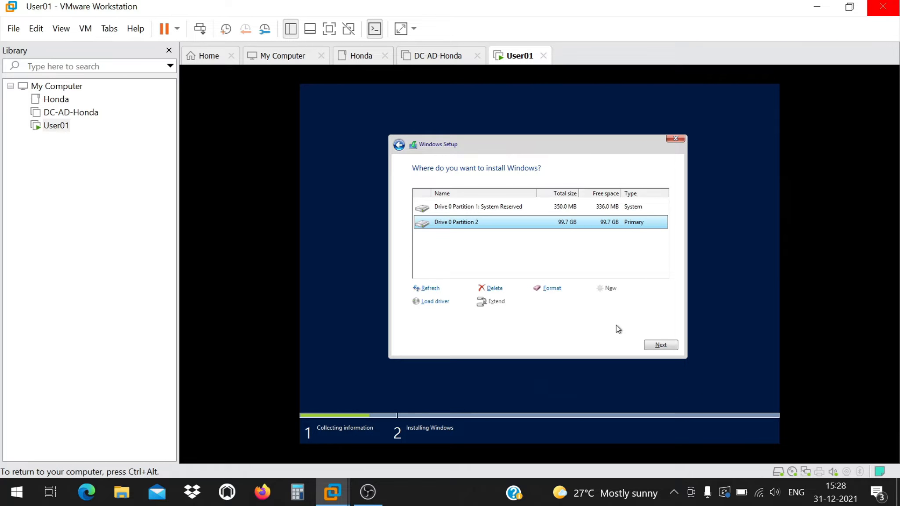
{"action": "key", "text": "alt+n"}
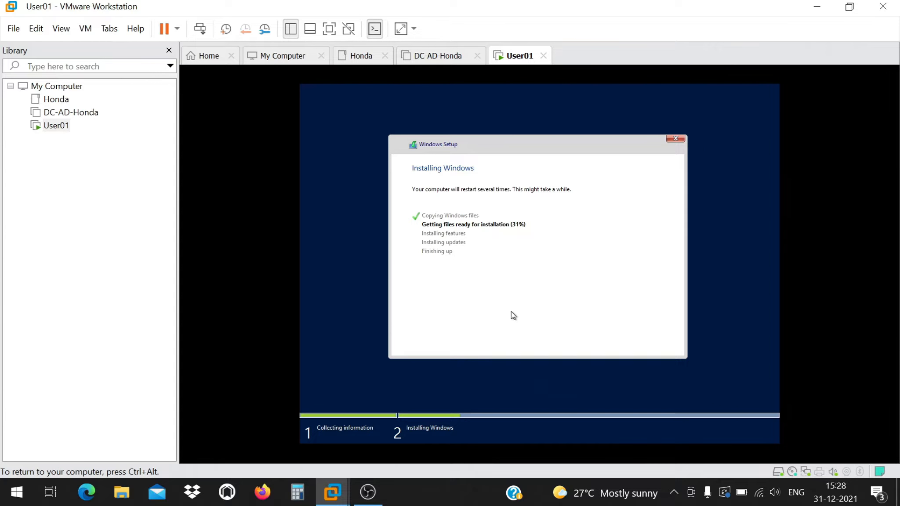
Release input from User01 and power on the DC-AD-Honda virtual machine.
{"action": "key", "text": "ctrl+alt"}
{"action": "left_click", "coordinate": [88, 112]}
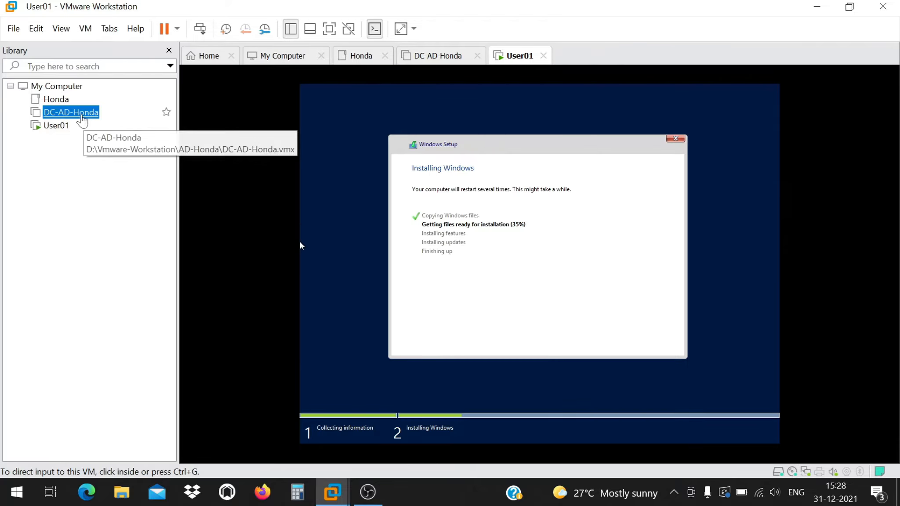
{"action": "left_click", "coordinate": [241, 113]}
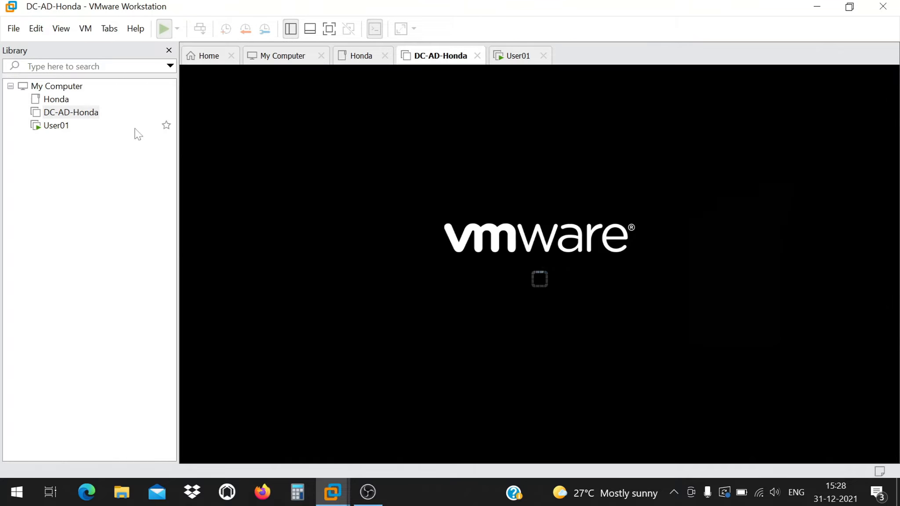
{"action": "left_click", "coordinate": [368, 493]}
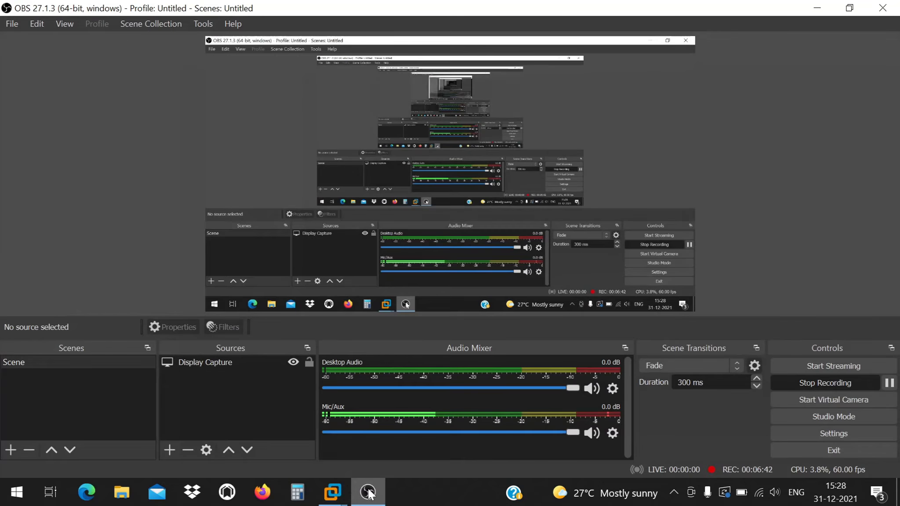
{"action": "left_click", "coordinate": [368, 493]}
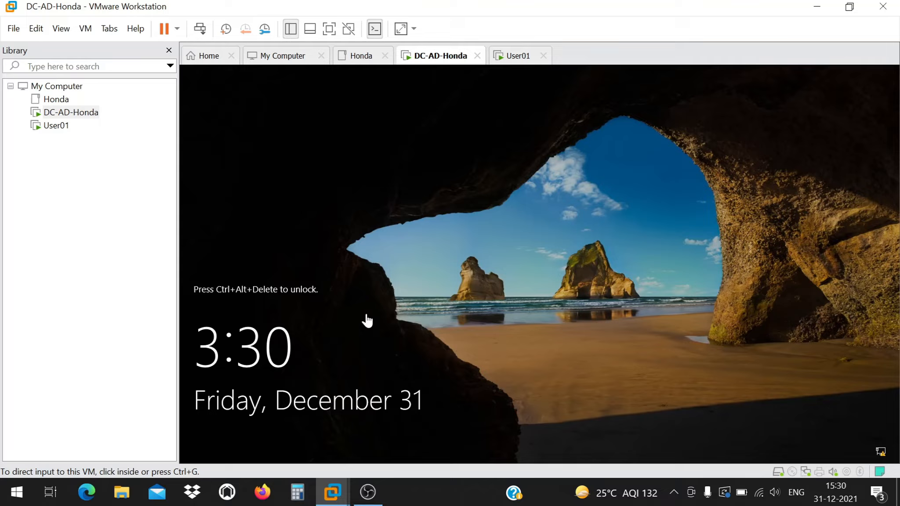
Send Ctrl+Alt+Del to DC-AD-Honda, choose Other user and start typing the user name.
{"action": "left_click", "coordinate": [367, 315]}
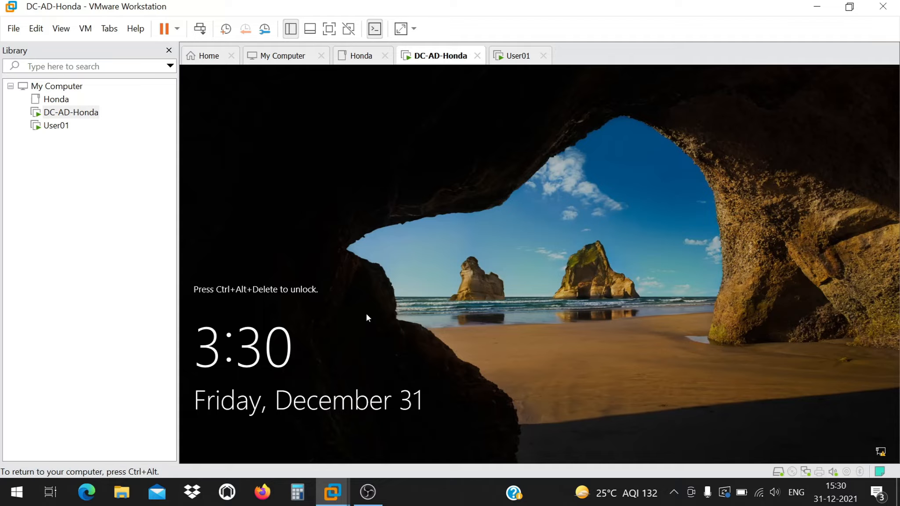
{"action": "left_click", "coordinate": [200, 29]}
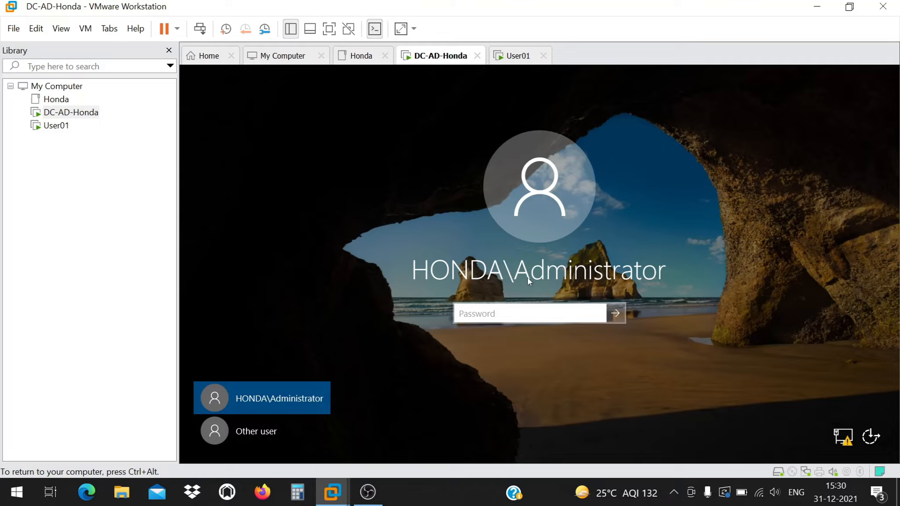
{"action": "left_click", "coordinate": [273, 431]}
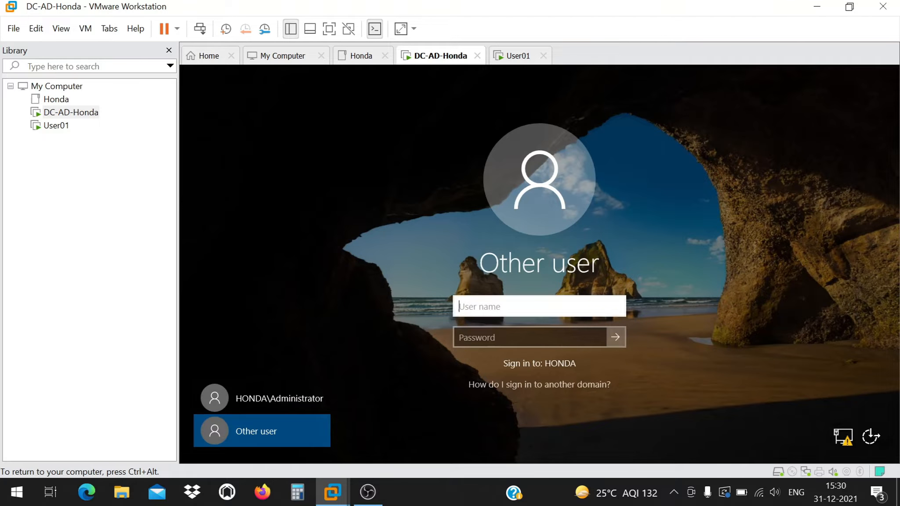
{"action": "type", "text": "adminis"}
{"action": "key", "text": "BackSpace"}
{"action": "key", "text": "BackSpace"}
{"action": "key", "text": "BackSpace"}
{"action": "key", "text": "BackSpace"}
{"action": "key", "text": "BackSpace"}
{"action": "key", "text": "BackSpace"}
{"action": "key", "text": "BackSpace"}
Switch the VM to full screen and show the help on signing in to another domain.
{"action": "key", "text": "ctrl+alt"}
{"action": "left_click", "coordinate": [329, 28]}
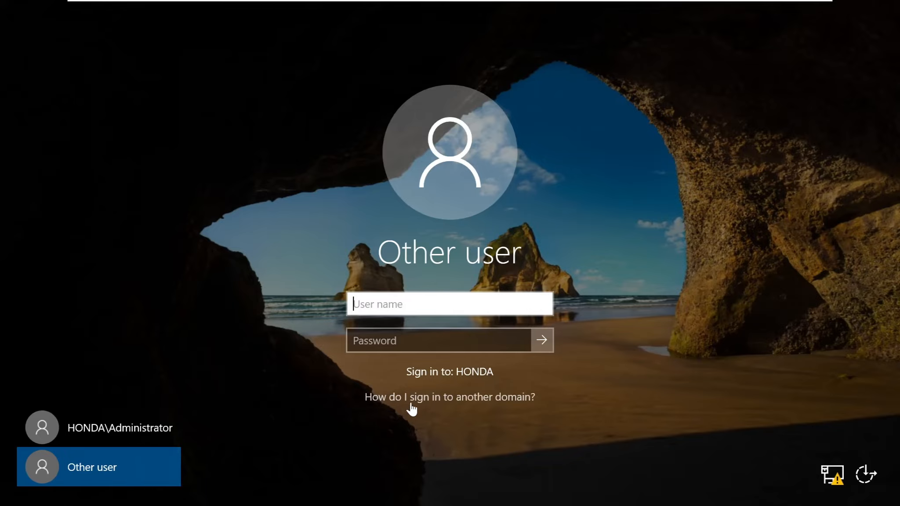
{"action": "left_click", "coordinate": [476, 402]}
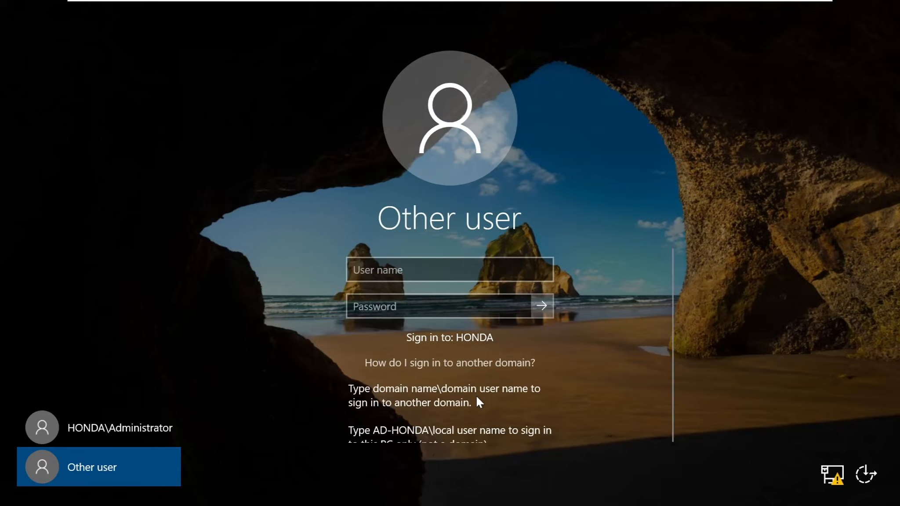
{"action": "left_click", "coordinate": [497, 270]}
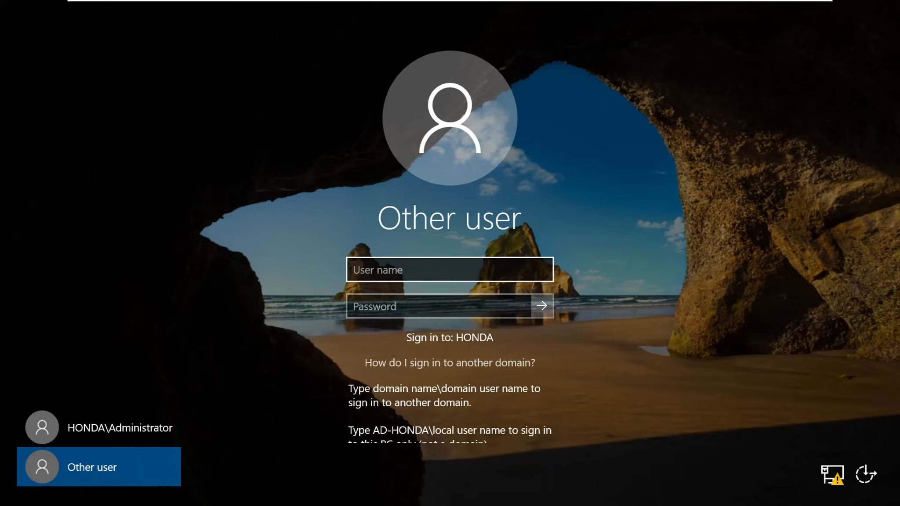
Enter ad-honda\administrator as the user name with the account password and submit.
{"action": "left_click", "coordinate": [450, 270]}
{"action": "type", "text": "ad"}
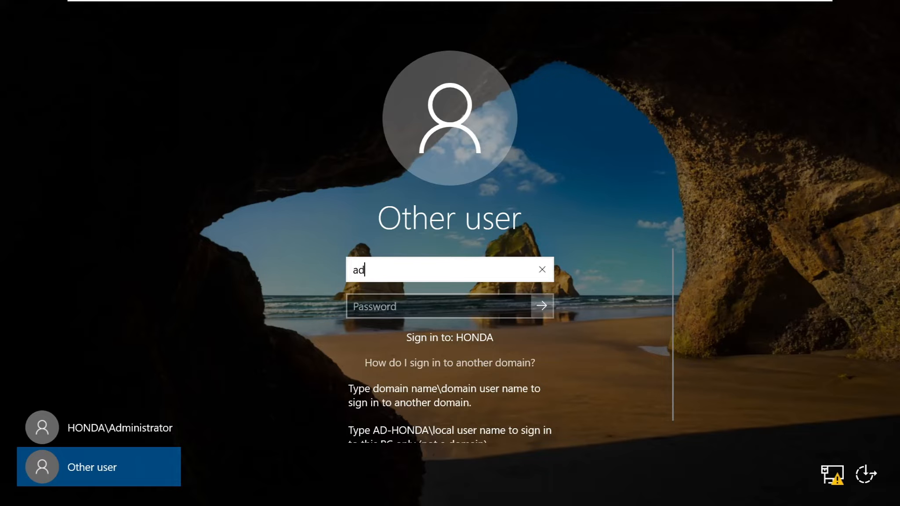
{"action": "type", "text": "-honda"}
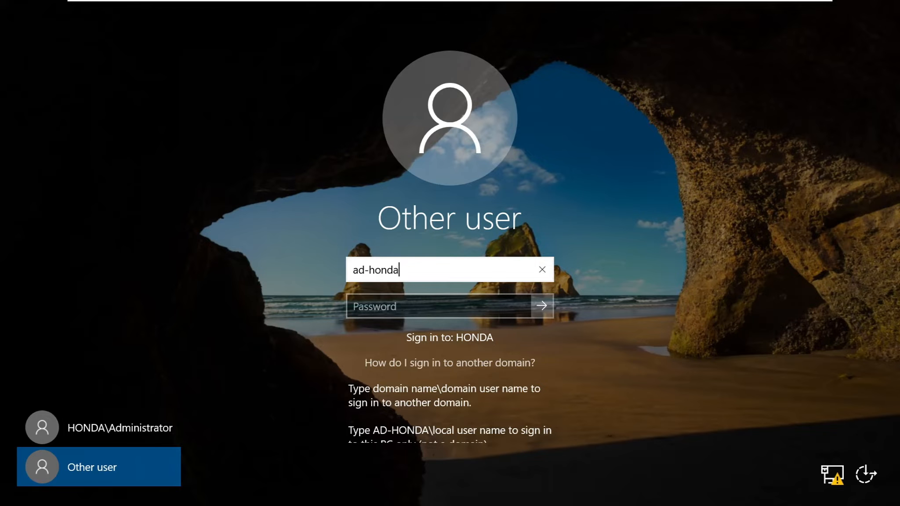
{"action": "type", "text": "\\"}
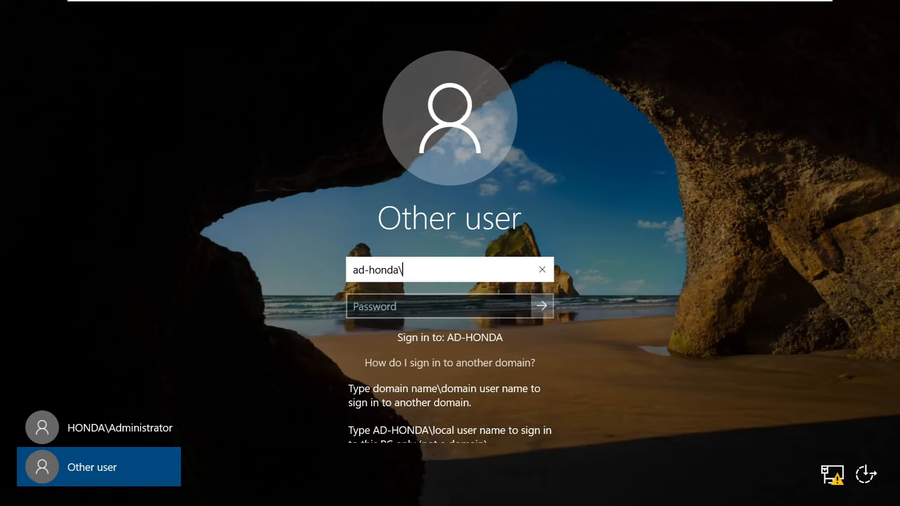
{"action": "key", "text": "BackSpace"}
{"action": "type", "text": "\\"}
{"action": "key", "text": "BackSpace"}
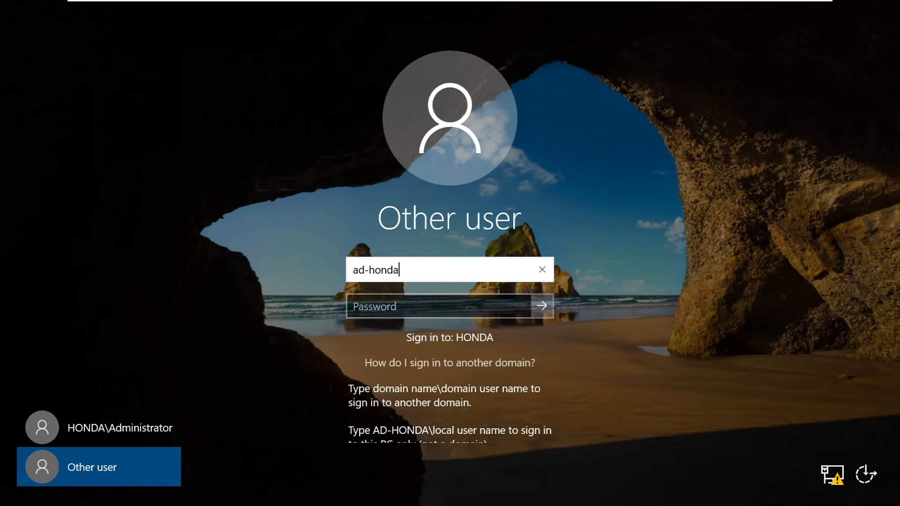
{"action": "type", "text": "\\"}
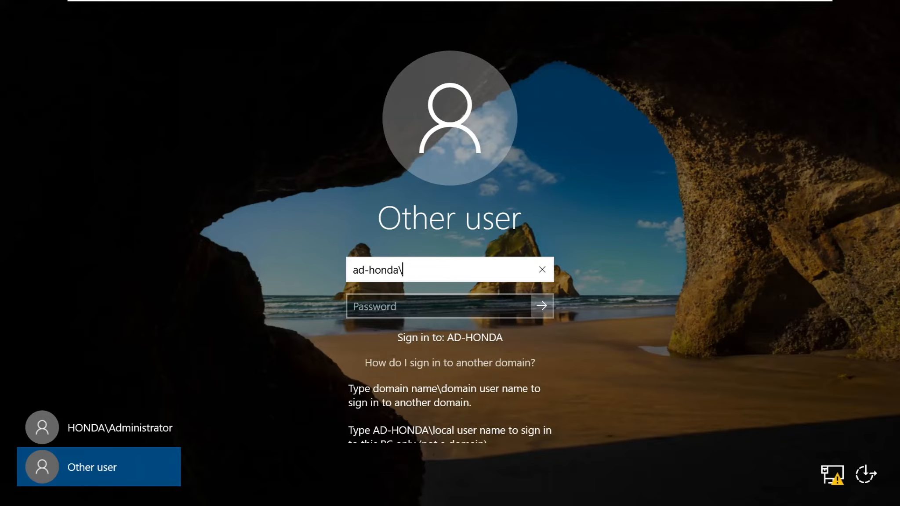
{"action": "key", "text": "BackSpace"}
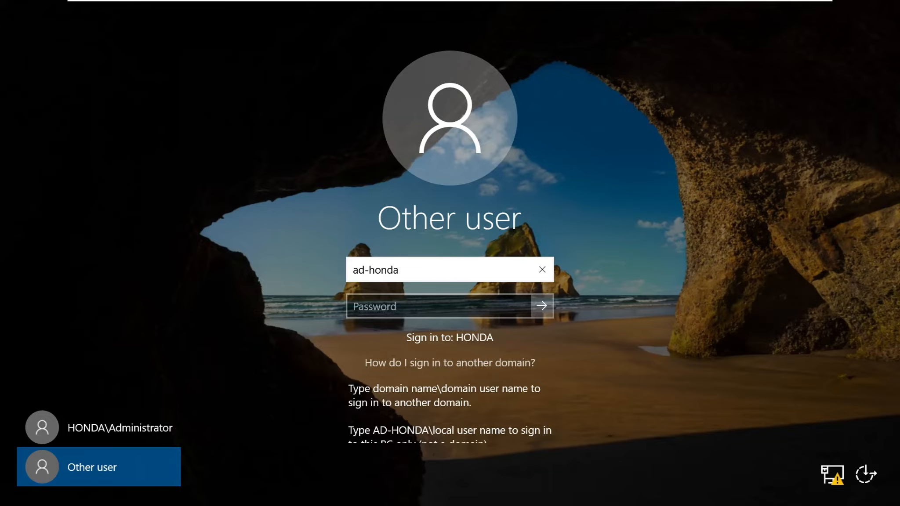
{"action": "type", "text": "\\"}
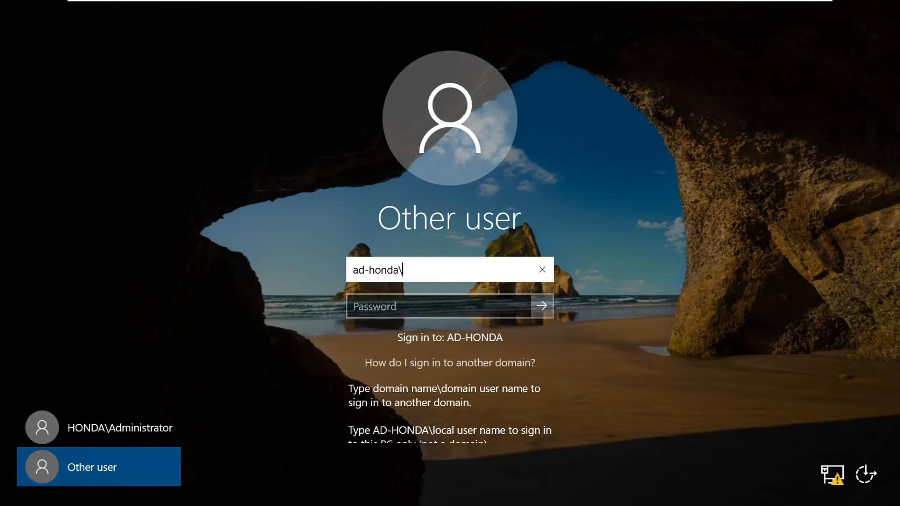
{"action": "type", "text": "administrator"}
{"action": "key", "text": "Tab"}
{"action": "type", "text": "••"}
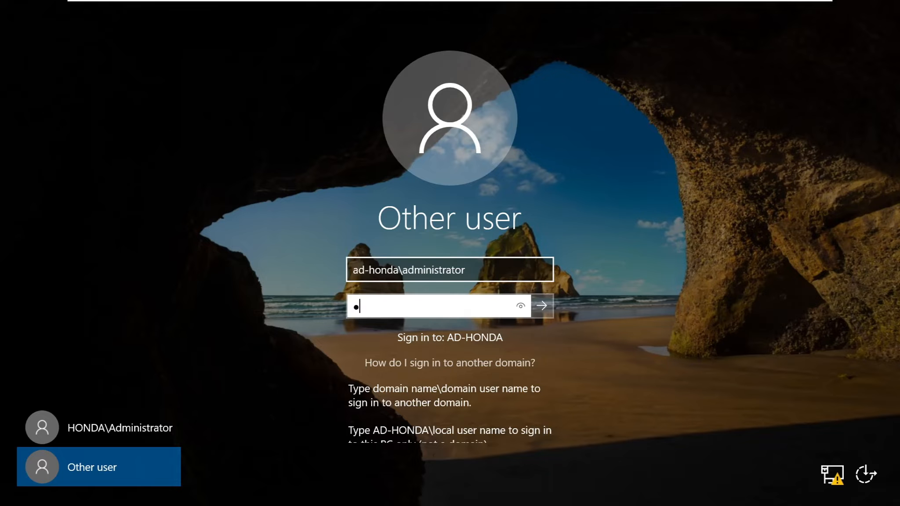
{"action": "type", "text": "•••••••"}
{"action": "key", "text": "Return"}
{"action": "key", "text": "Return"}
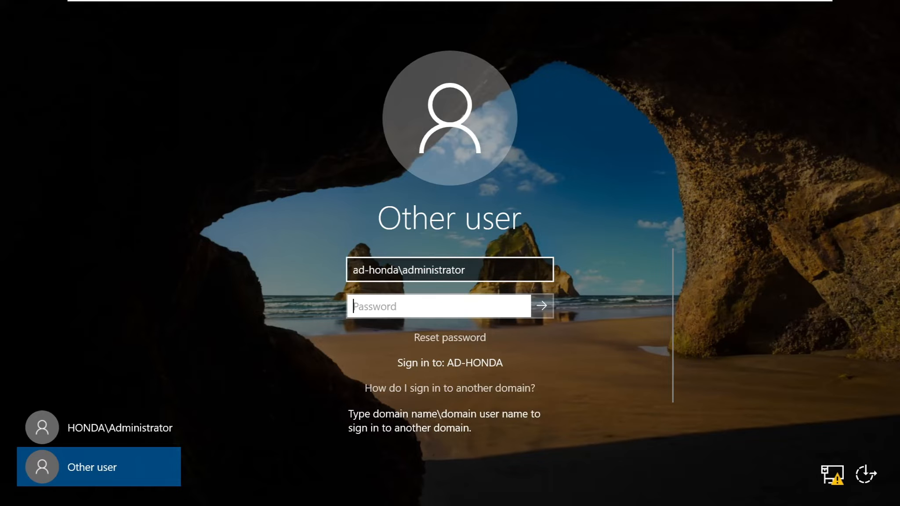
Retry the sign-in by re-entering the administrator password.
{"action": "left_click", "coordinate": [469, 270]}
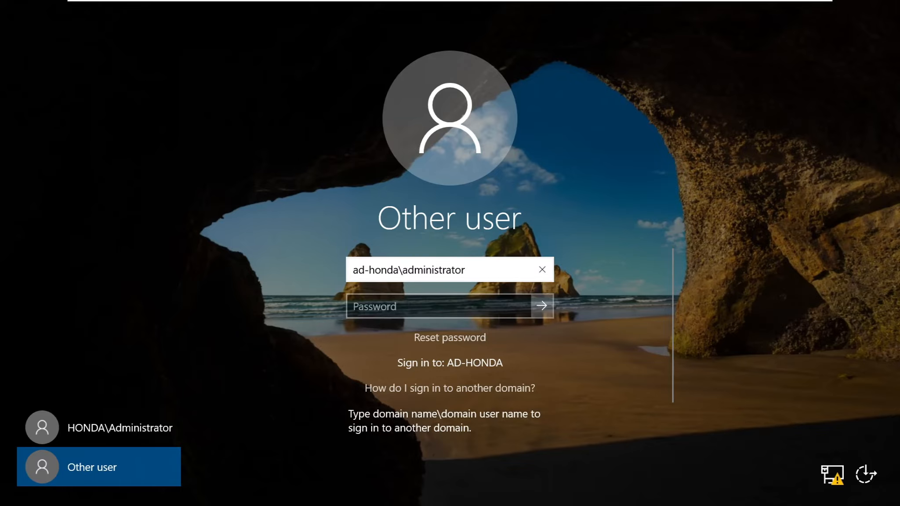
{"action": "key", "text": "Tab"}
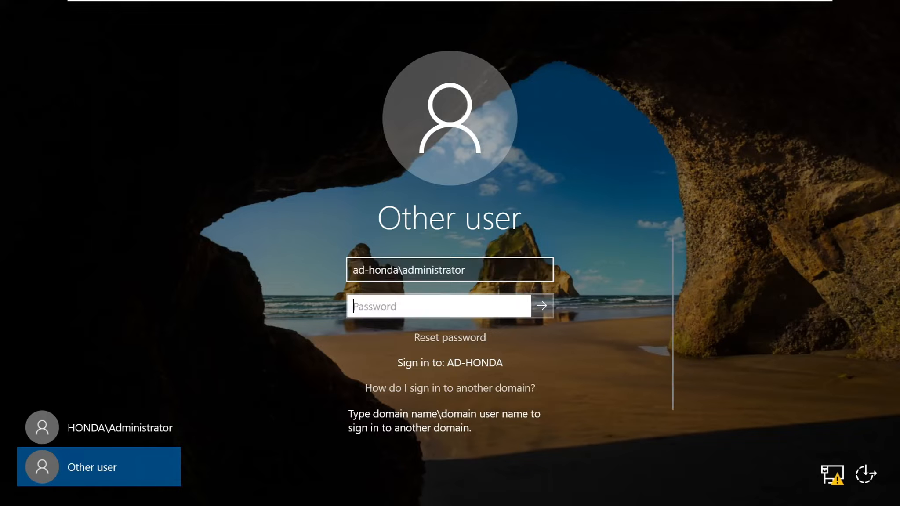
{"action": "type", "text": "•••••"}
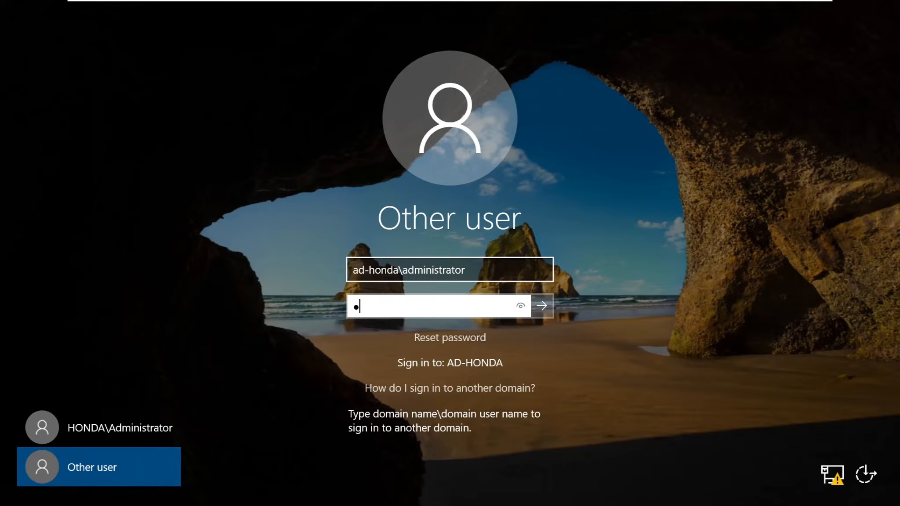
{"action": "type", "text": "••••"}
{"action": "key", "text": "Return"}
{"action": "key", "text": "Return"}
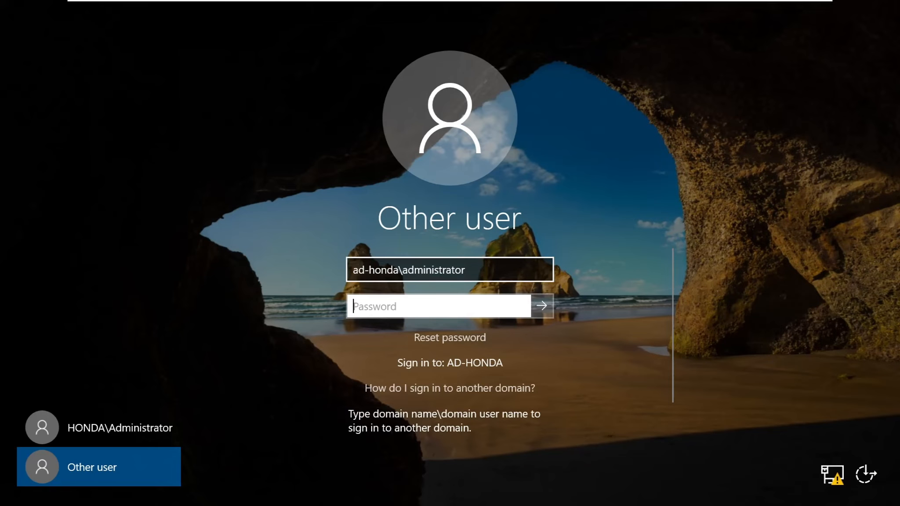
Sign in to DC-AD-Honda as HONDA\Administrator with the account password.
{"action": "left_click", "coordinate": [134, 428]}
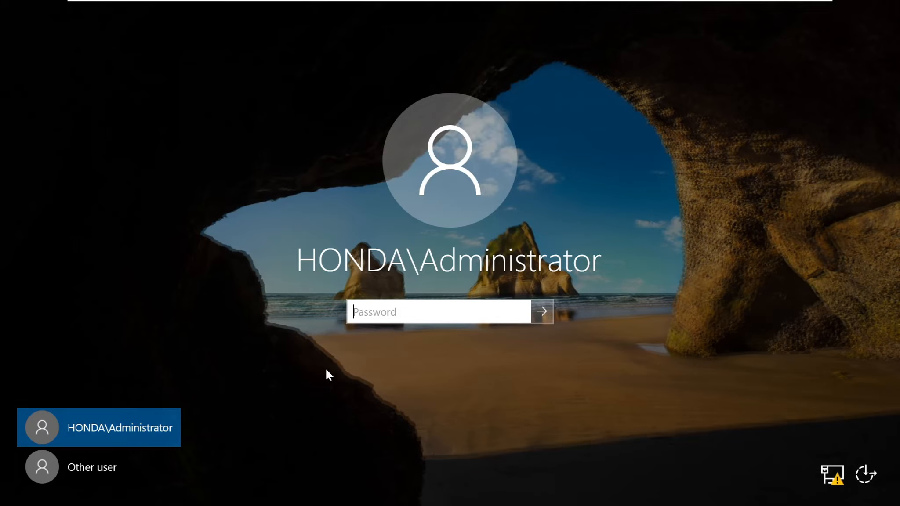
{"action": "type", "text": "********"}
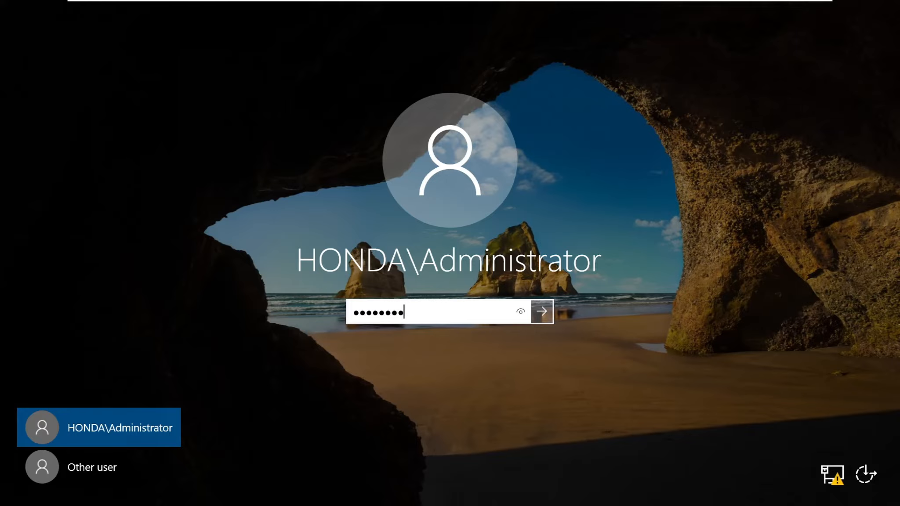
{"action": "key", "text": "Return"}
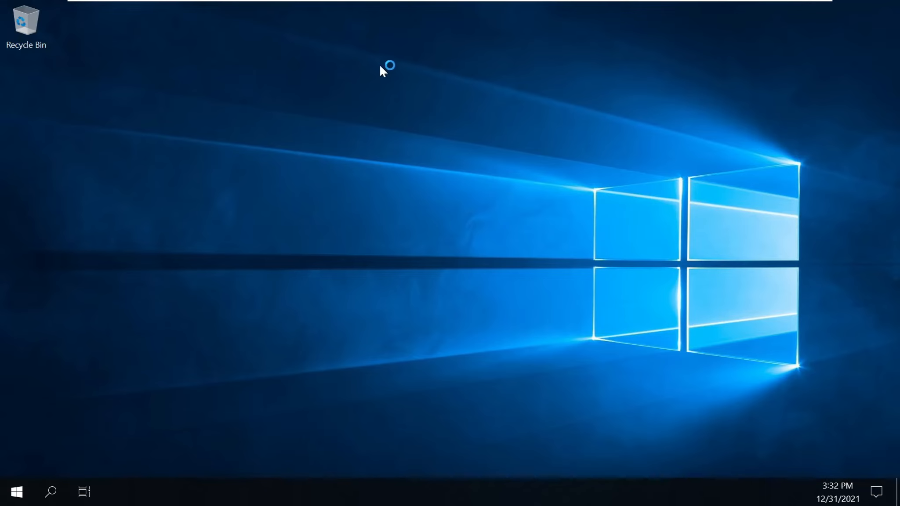
Exit full screen, cancel the Shutdown Event Tracker, and switch to the User01 console.
{"action": "mouse_move", "coordinate": [409, 4]}
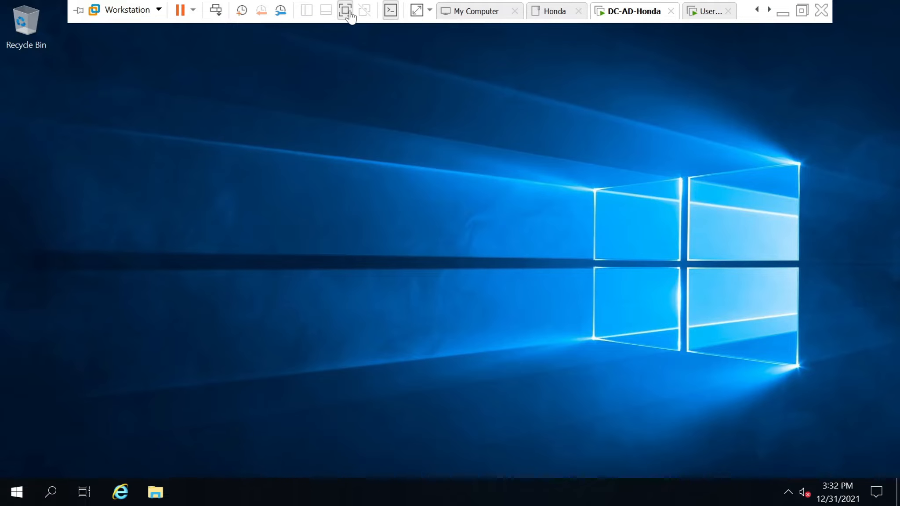
{"action": "left_click", "coordinate": [349, 12]}
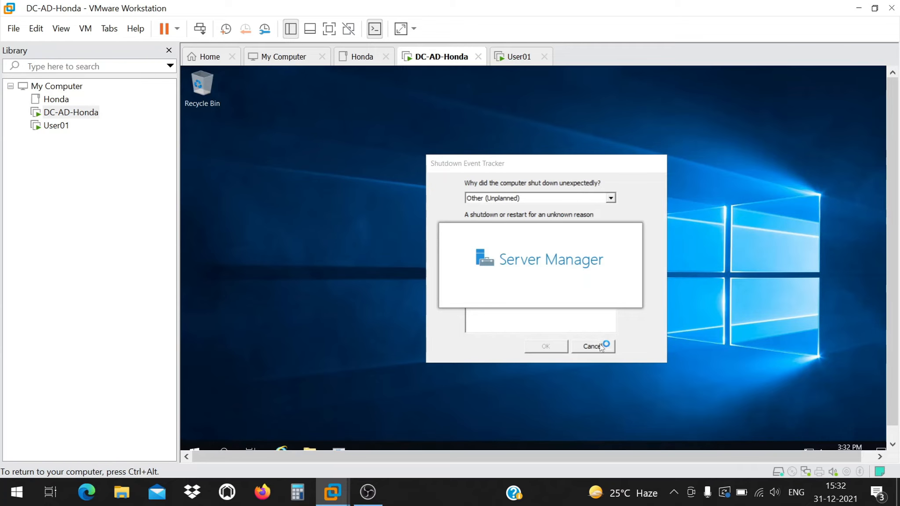
{"action": "left_click", "coordinate": [593, 346]}
{"action": "left_click", "coordinate": [56, 126]}
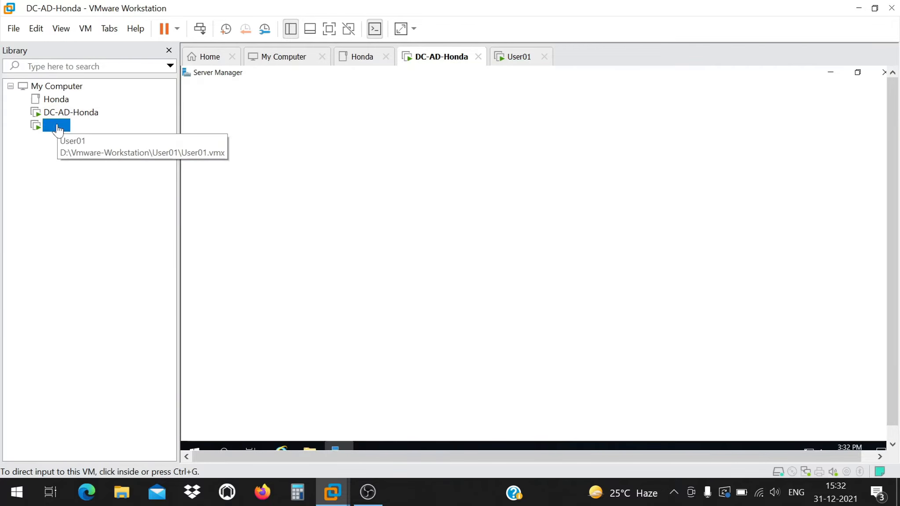
{"action": "left_click", "coordinate": [457, 180]}
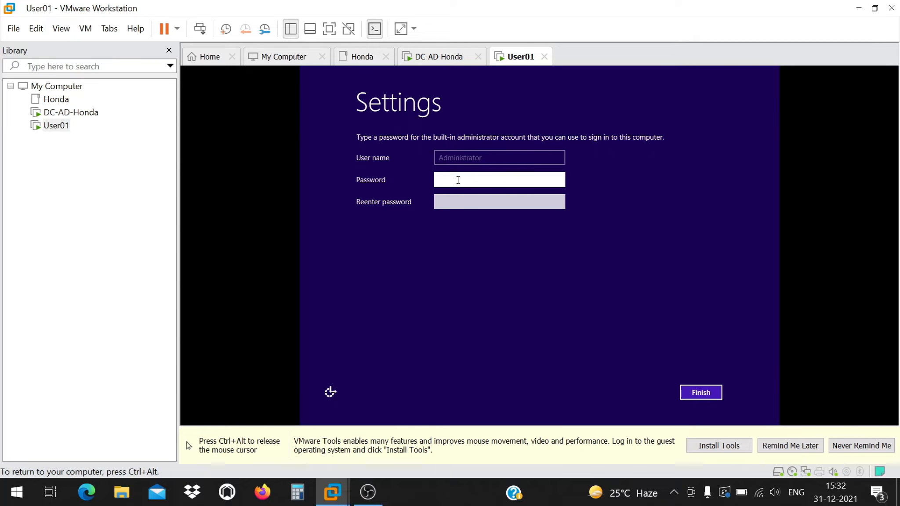
Enter and confirm the User01 built-in administrator password, submit it, and release guest input.
{"action": "type", "text": "••••••••"}
{"action": "key", "text": "Tab"}
{"action": "type", "text": "•••••••••"}
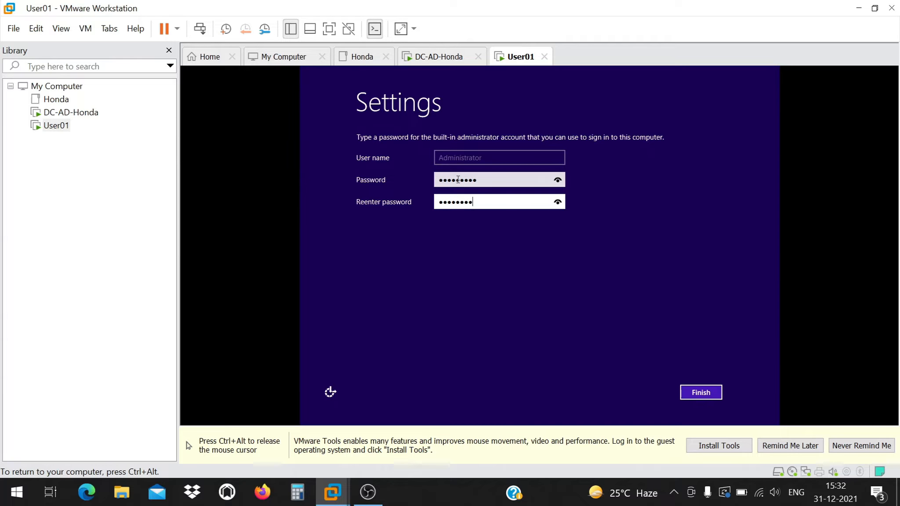
{"action": "key", "text": "Return"}
{"action": "key", "text": "ctrl+alt"}
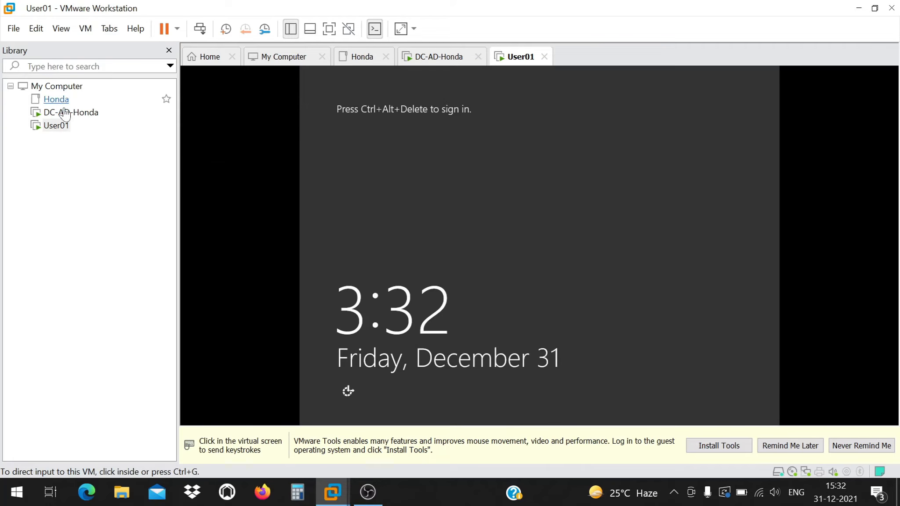
Switch to the DC-AD-Honda VM and close its Server Manager.
{"action": "left_click", "coordinate": [65, 113]}
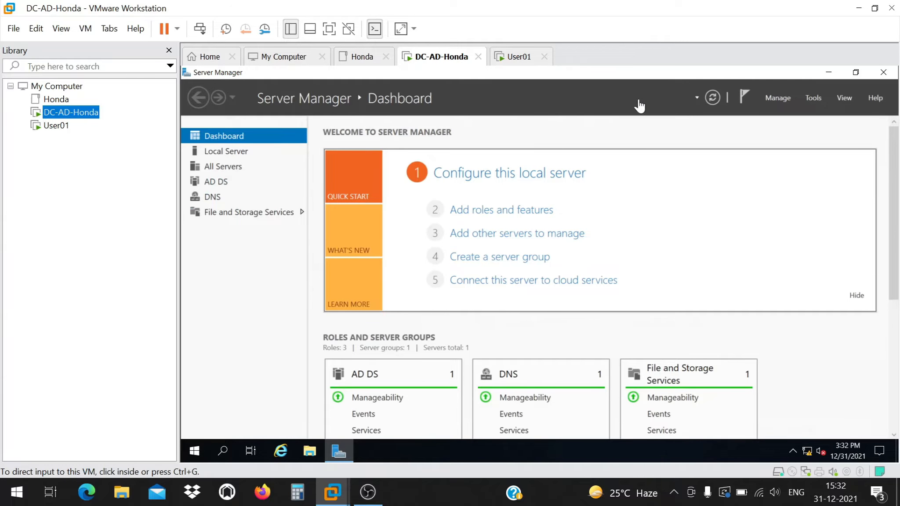
{"action": "left_click", "coordinate": [884, 73]}
{"action": "left_click", "coordinate": [884, 73]}
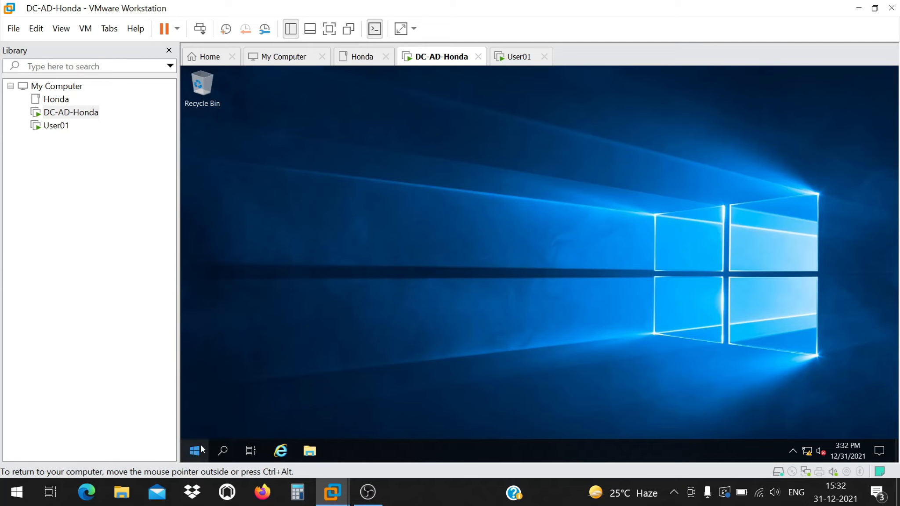
Search the guest Start menu for 'user' and launch Active Directory Users and Computers.
{"action": "left_click", "coordinate": [195, 450]}
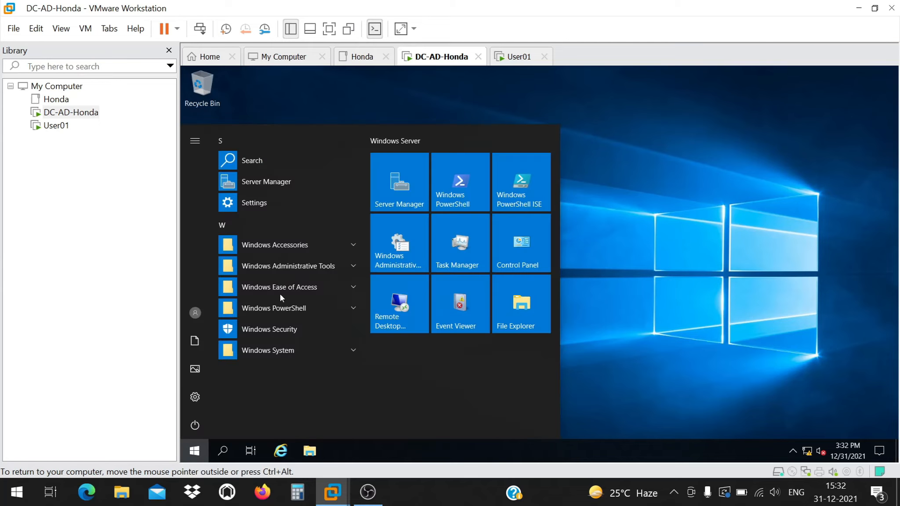
{"action": "left_click", "coordinate": [277, 294]}
{"action": "type", "text": "user"}
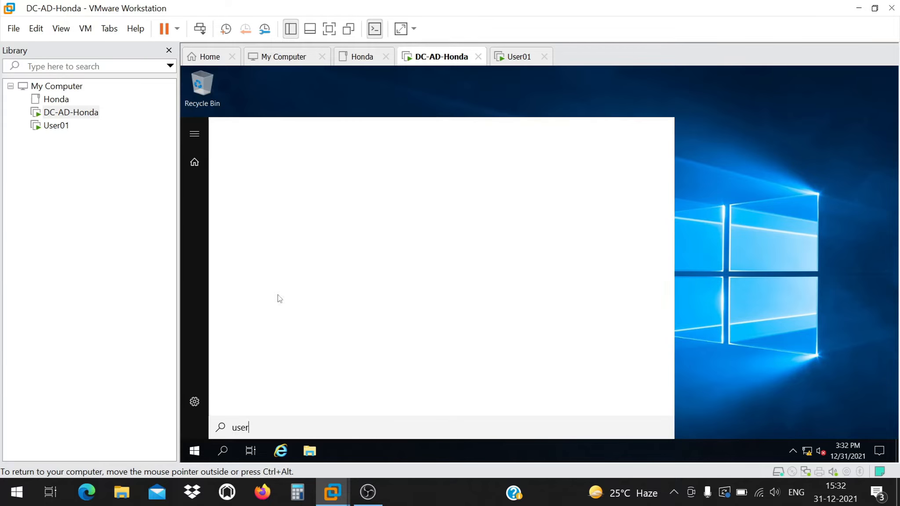
{"action": "left_click", "coordinate": [330, 30]}
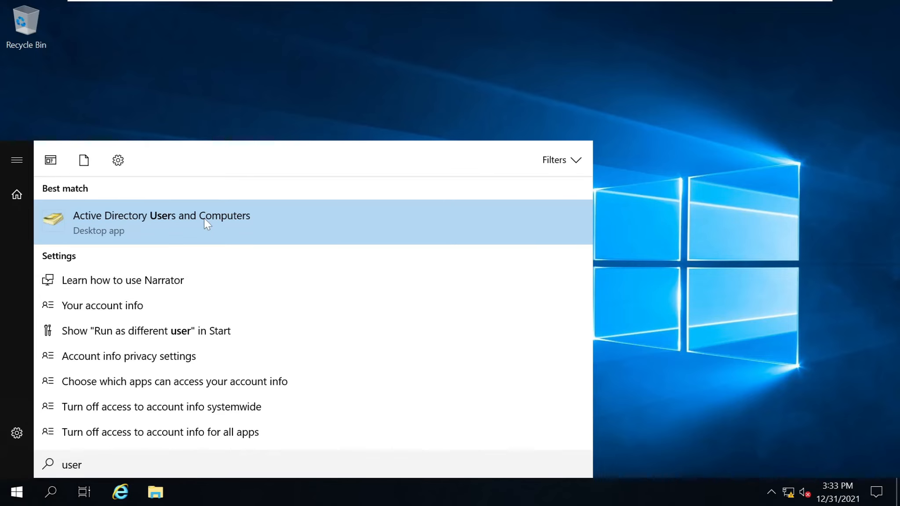
{"action": "left_click", "coordinate": [205, 220]}
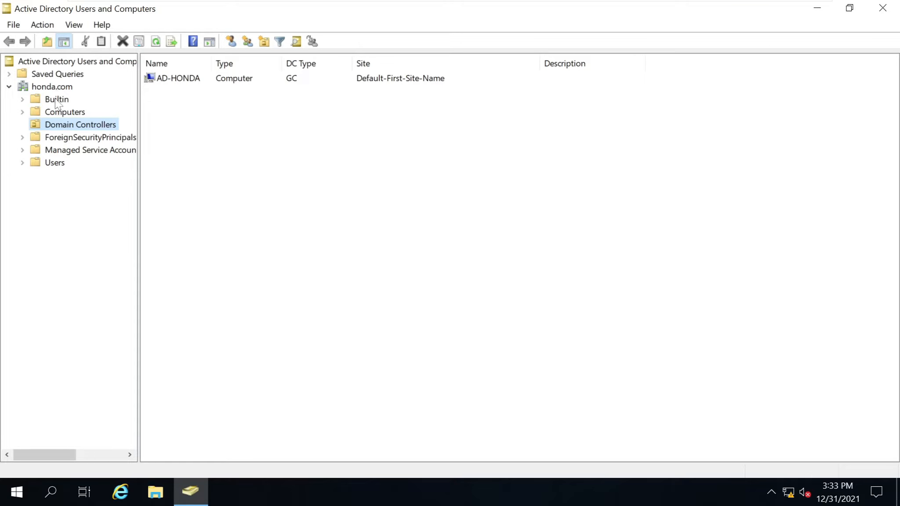
Show honda.com Users with a wider Name column and review Administrator's Member Of groups without changes.
{"action": "left_click", "coordinate": [55, 163]}
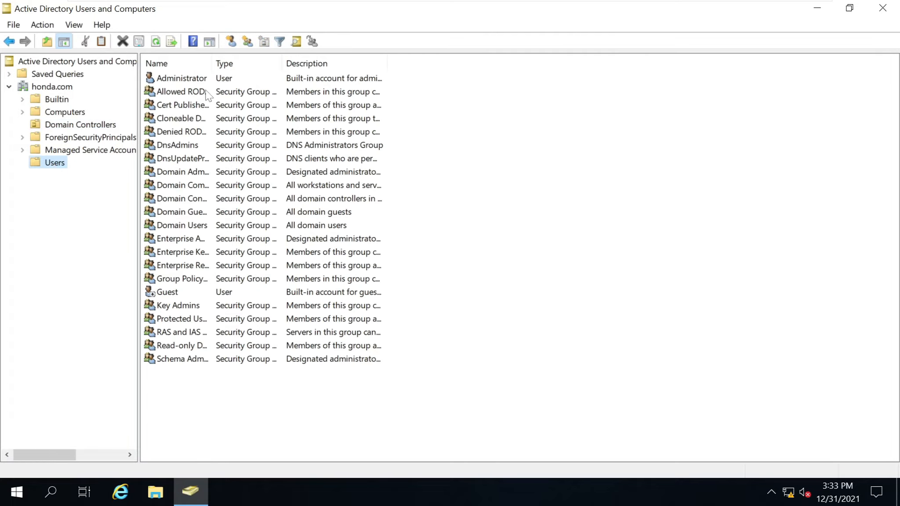
{"action": "left_click_drag", "start_coordinate": [212, 63], "coordinate": [304, 64]}
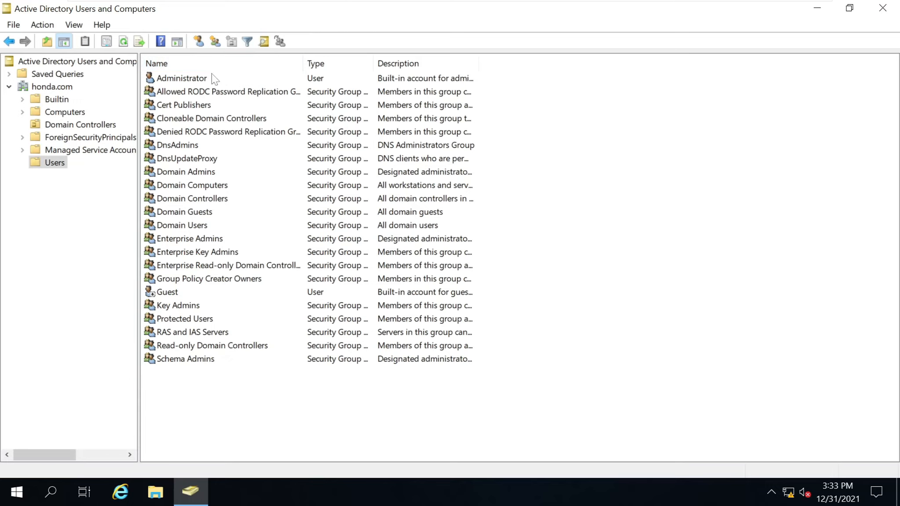
{"action": "left_click", "coordinate": [196, 82]}
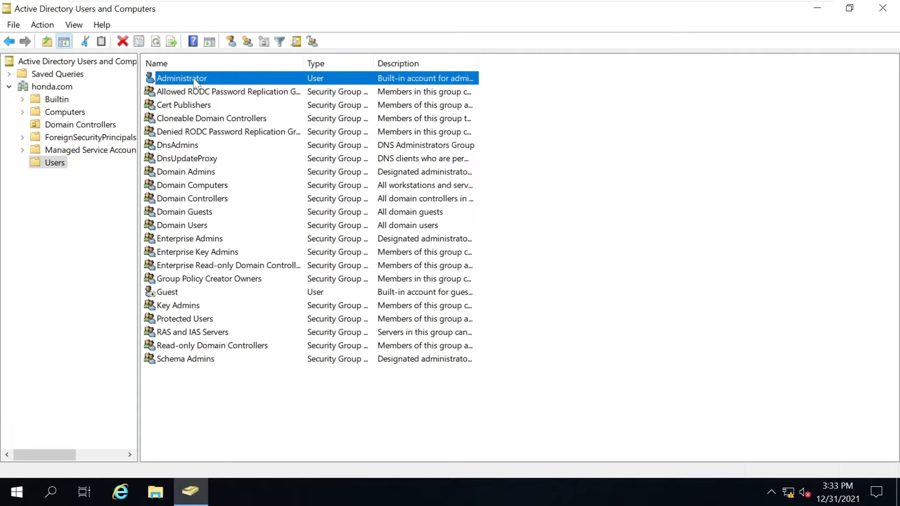
{"action": "double_click", "coordinate": [196, 83]}
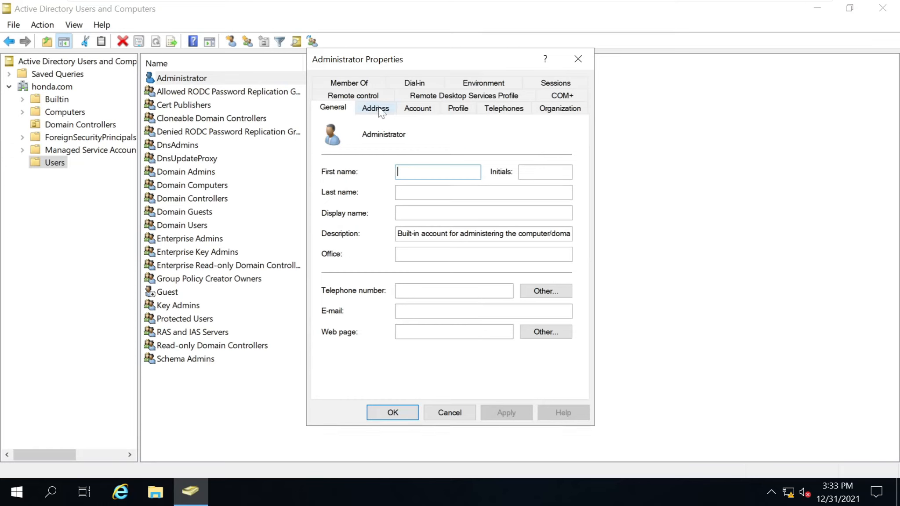
{"action": "left_click", "coordinate": [368, 85]}
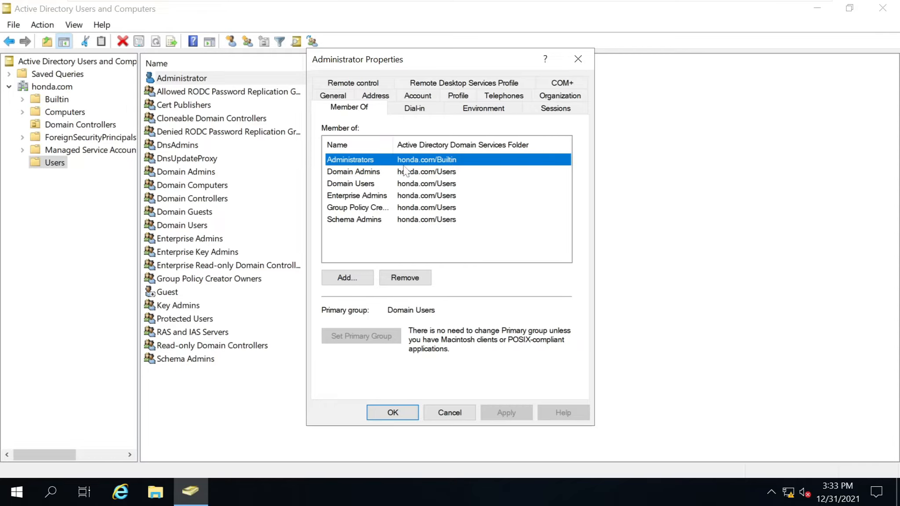
{"action": "left_click_drag", "start_coordinate": [391, 144], "coordinate": [428, 146]}
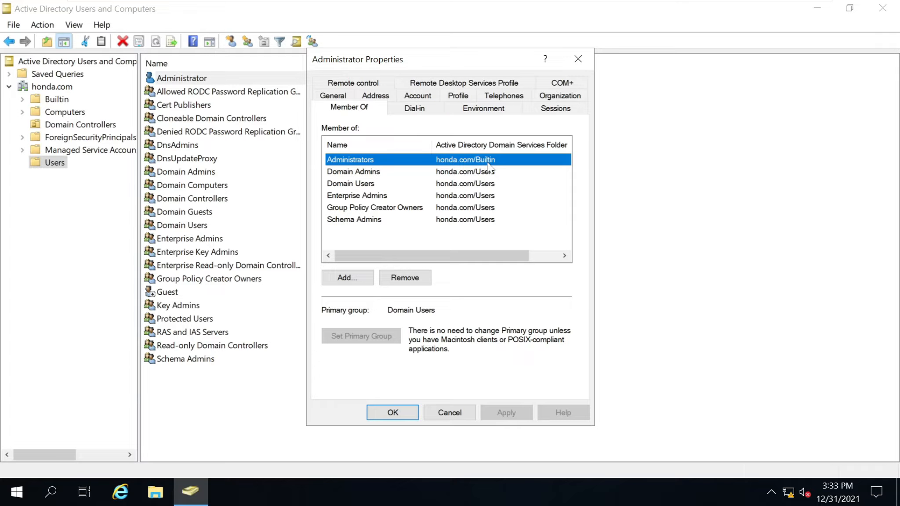
{"action": "left_click", "coordinate": [449, 412]}
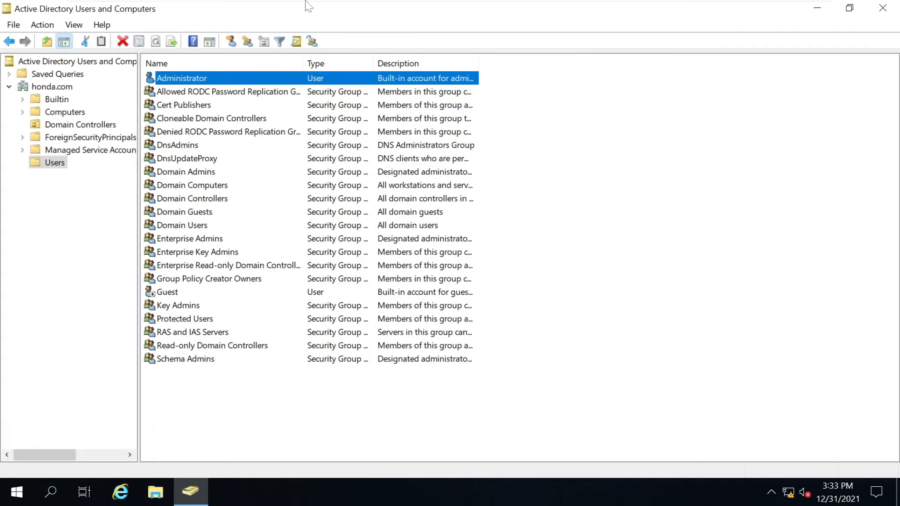
Browse the Builtin, Computers and Domain Controllers containers, then return to Users.
{"action": "right_click", "coordinate": [54, 163]}
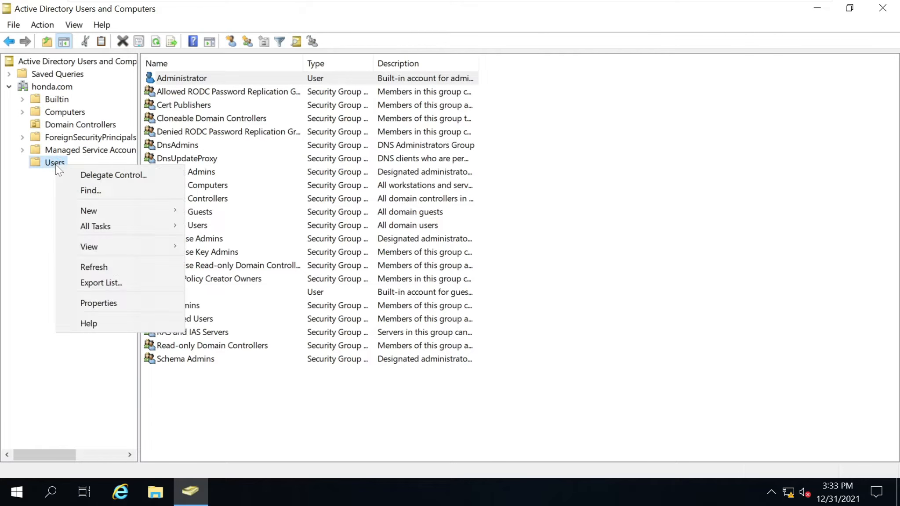
{"action": "mouse_move", "coordinate": [113, 212]}
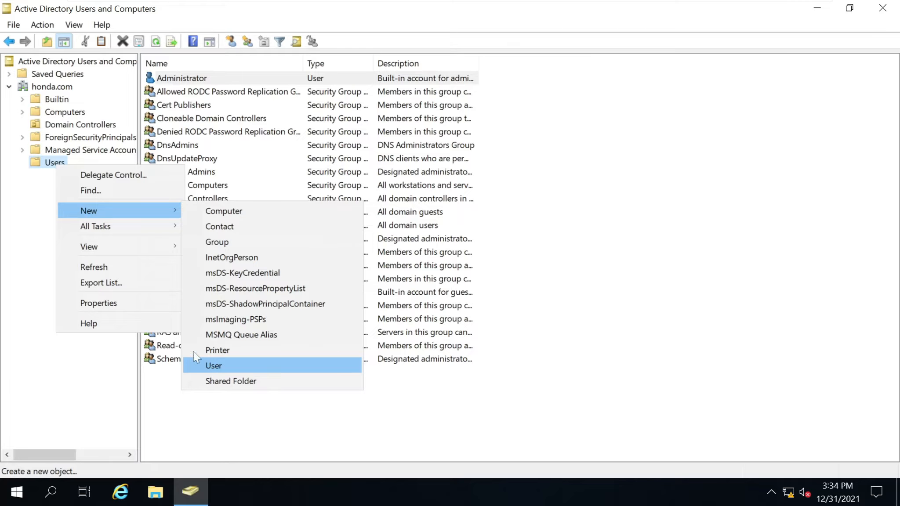
{"action": "left_click", "coordinate": [41, 374]}
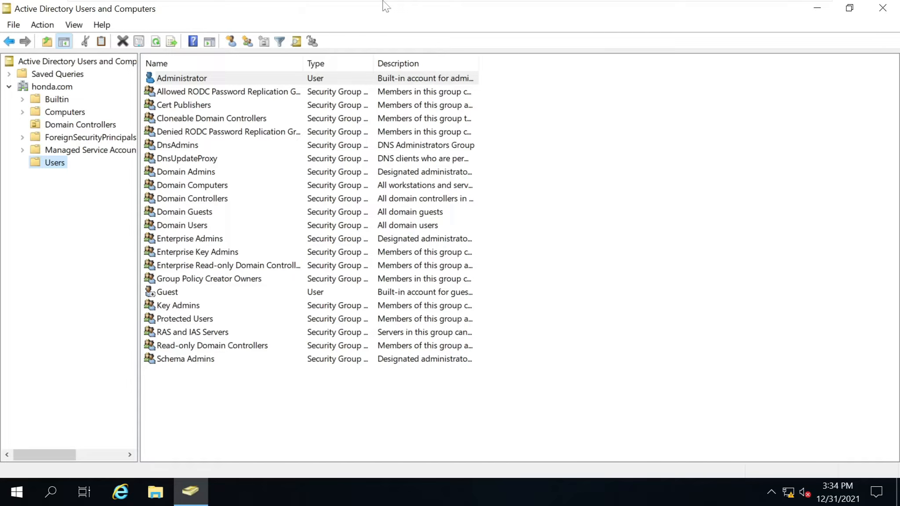
{"action": "left_click", "coordinate": [55, 100]}
{"action": "key", "text": "Left"}
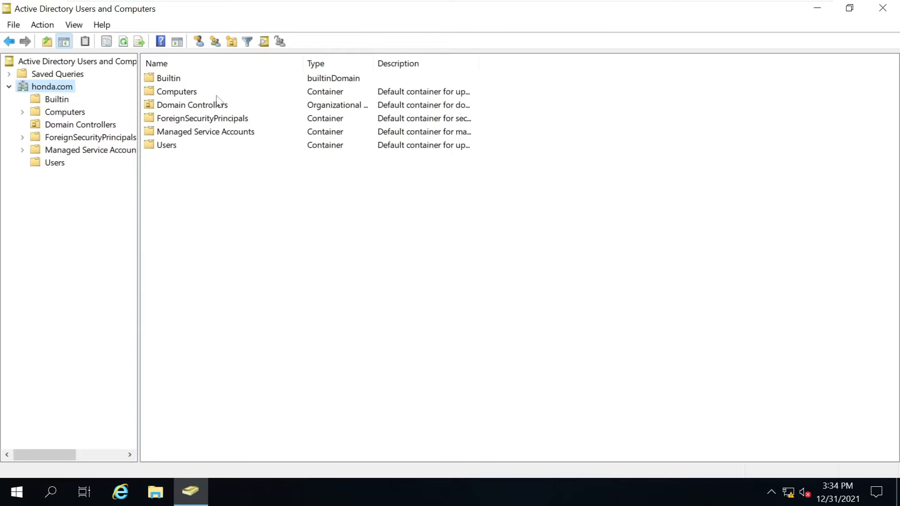
{"action": "double_click", "coordinate": [189, 93]}
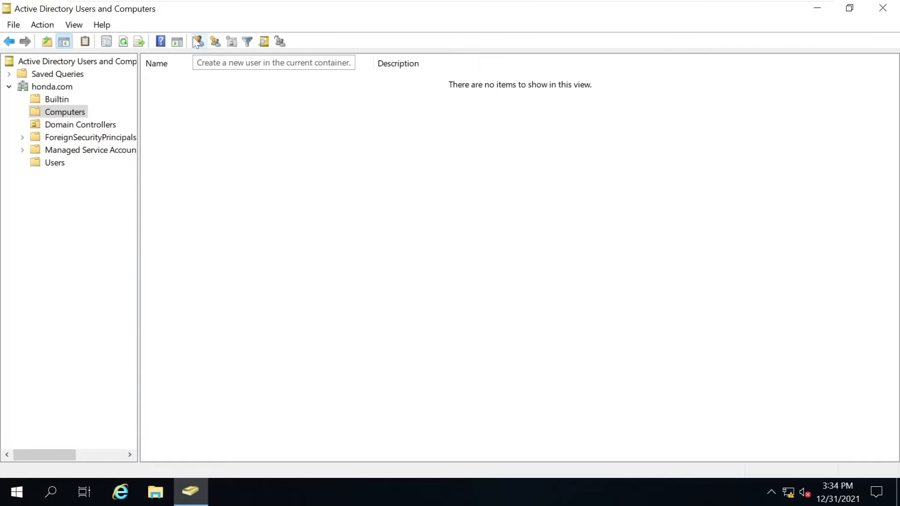
{"action": "left_click", "coordinate": [52, 126]}
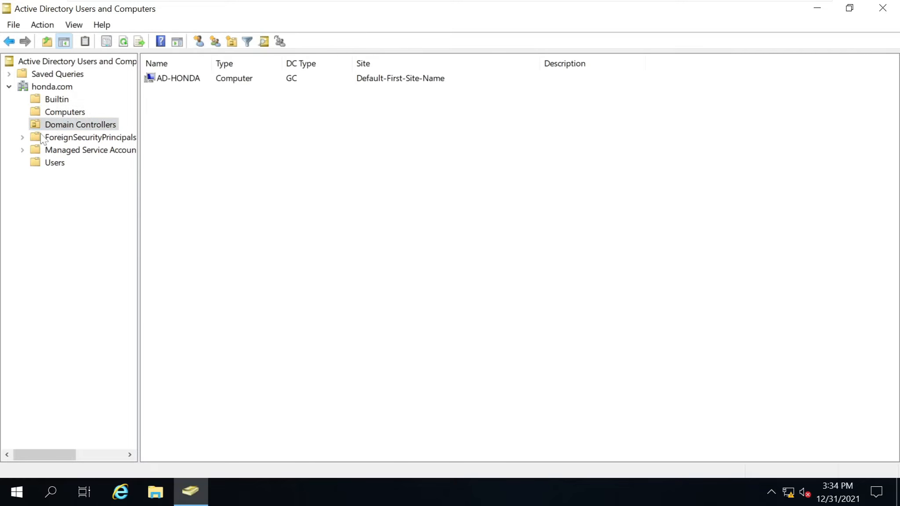
{"action": "left_click", "coordinate": [22, 140]}
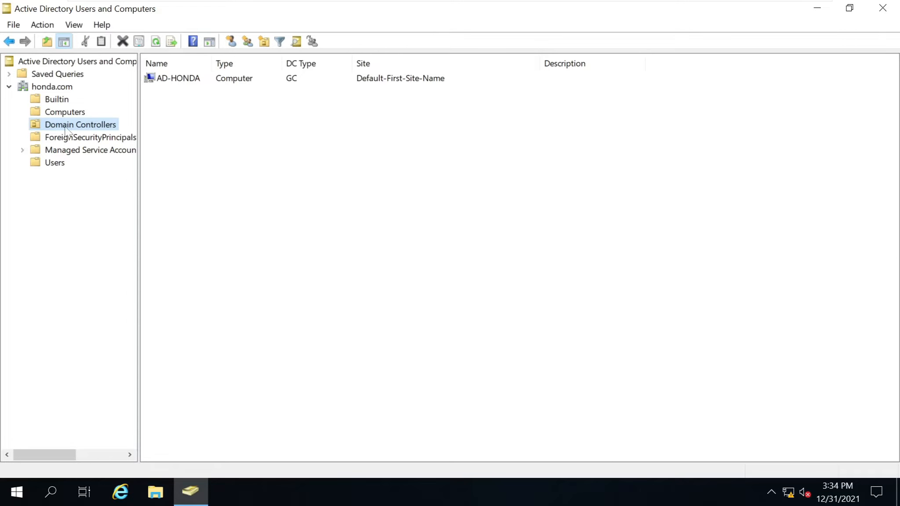
{"action": "left_click", "coordinate": [55, 164]}
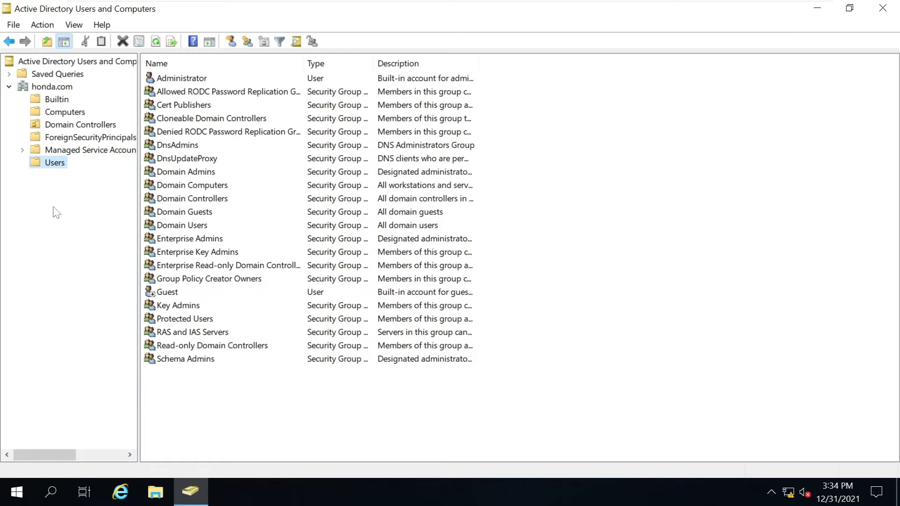
Create a new group named 'HR Admin' in the Users container.
{"action": "right_click", "coordinate": [224, 398]}
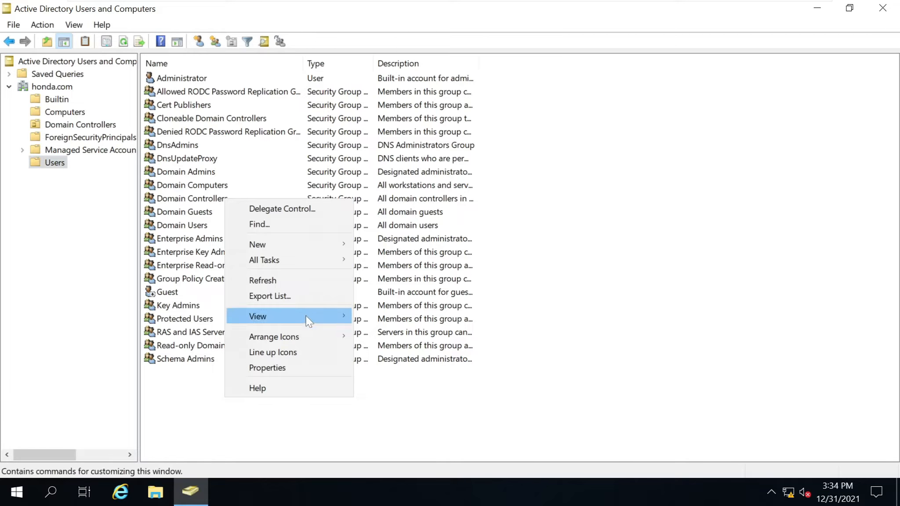
{"action": "mouse_move", "coordinate": [309, 246]}
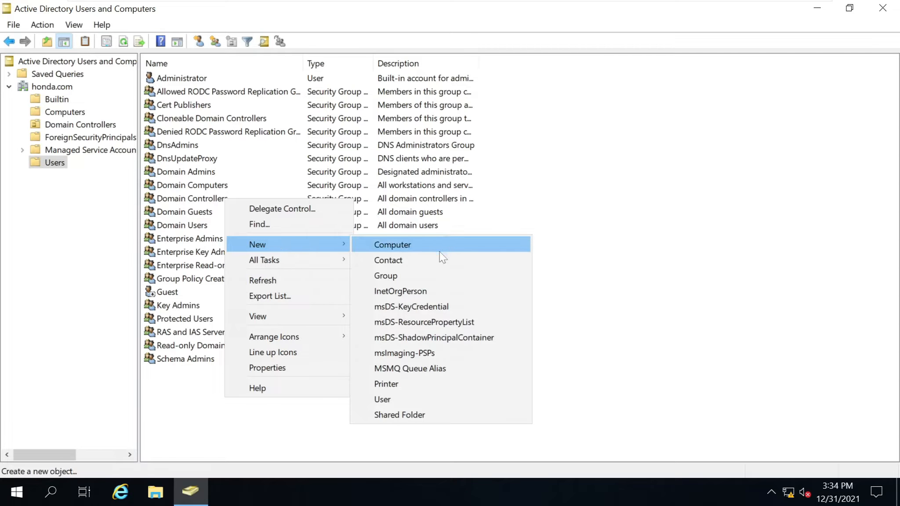
{"action": "left_click", "coordinate": [437, 272]}
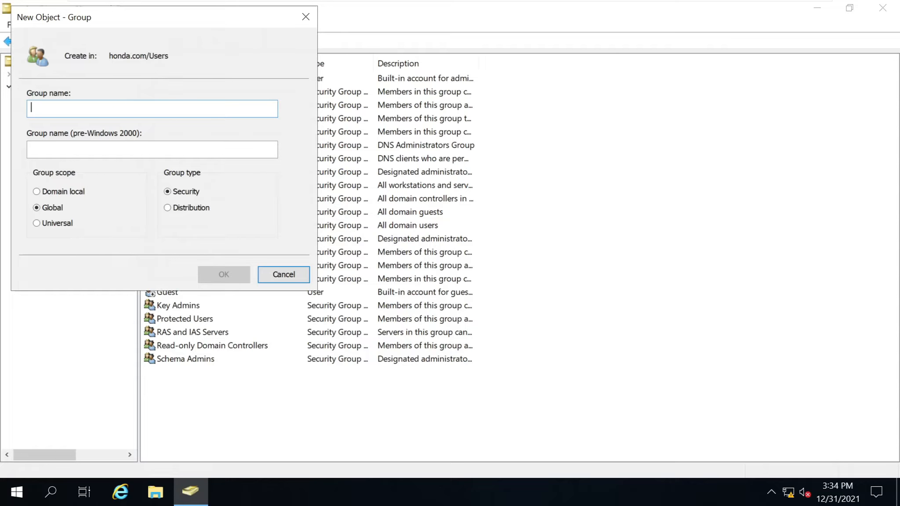
{"action": "type", "text": "HR A"}
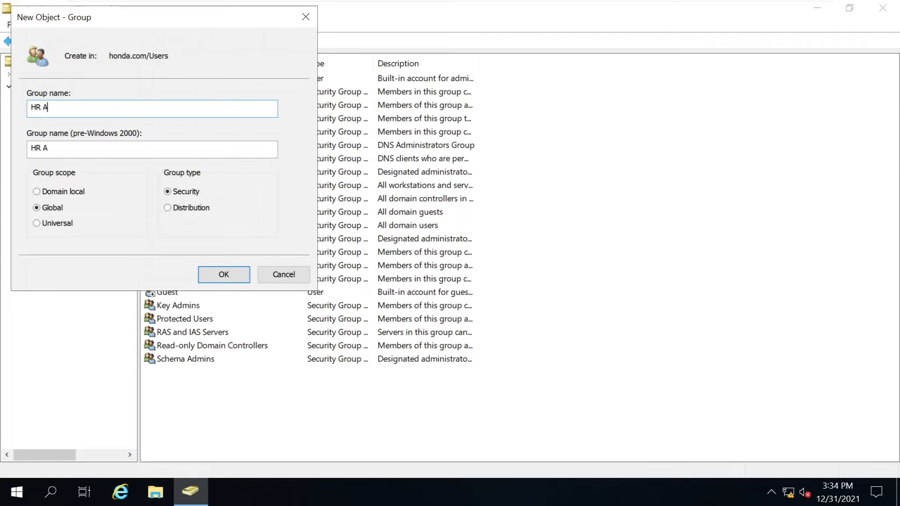
{"action": "type", "text": "dmin"}
{"action": "left_click", "coordinate": [223, 271]}
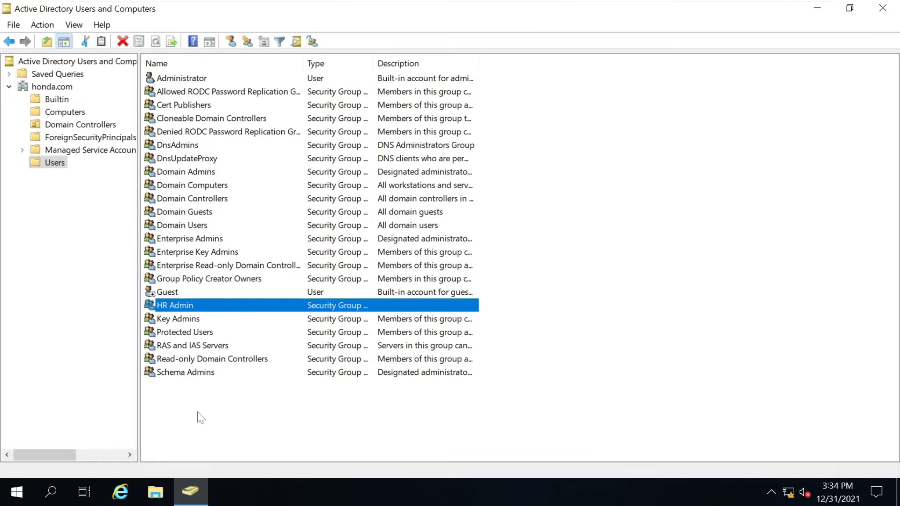
Start a new user in Users, entering the user's first name and a corrected logon name at honda.com.
{"action": "right_click", "coordinate": [198, 414]}
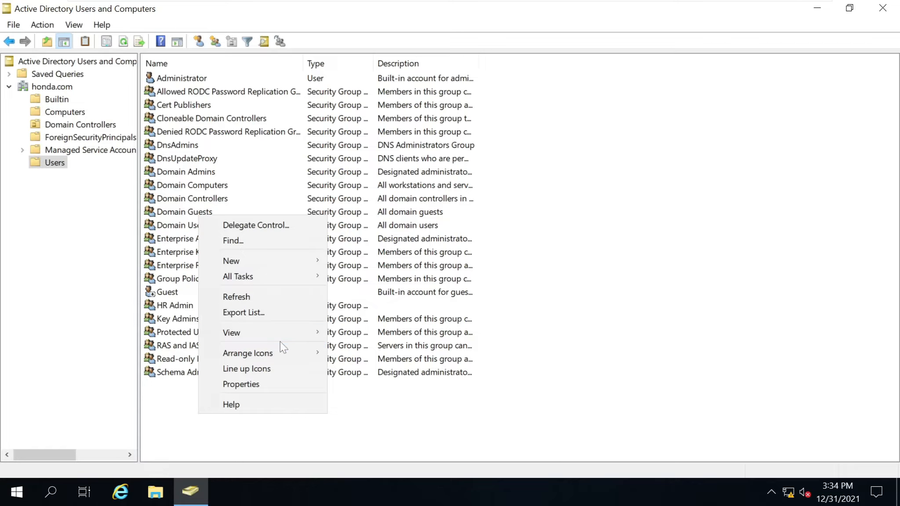
{"action": "mouse_move", "coordinate": [296, 261]}
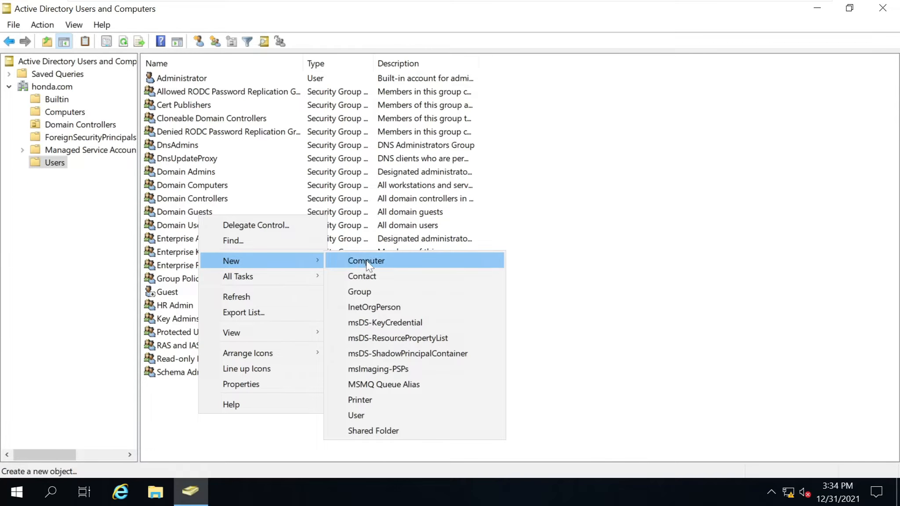
{"action": "left_click", "coordinate": [383, 417]}
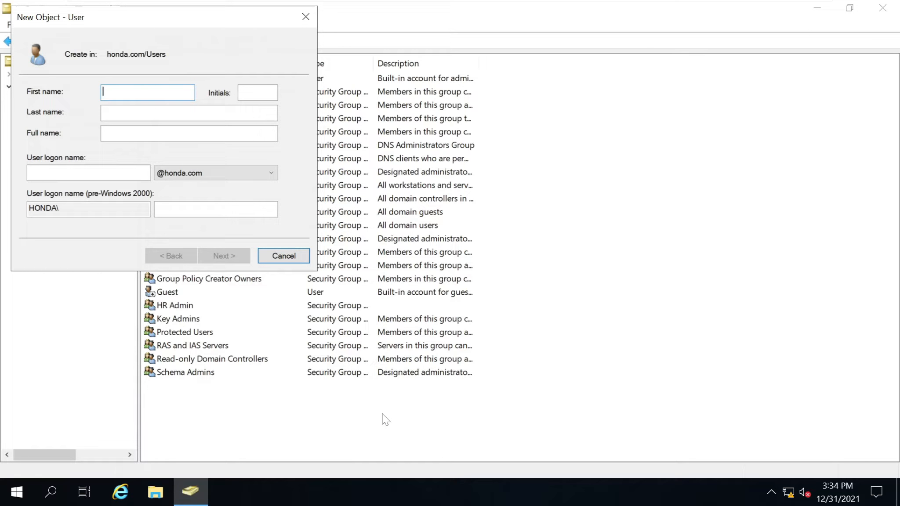
{"action": "type", "text": "Shariq"}
{"action": "left_click", "coordinate": [92, 172]}
{"action": "type", "text": "sharid"}
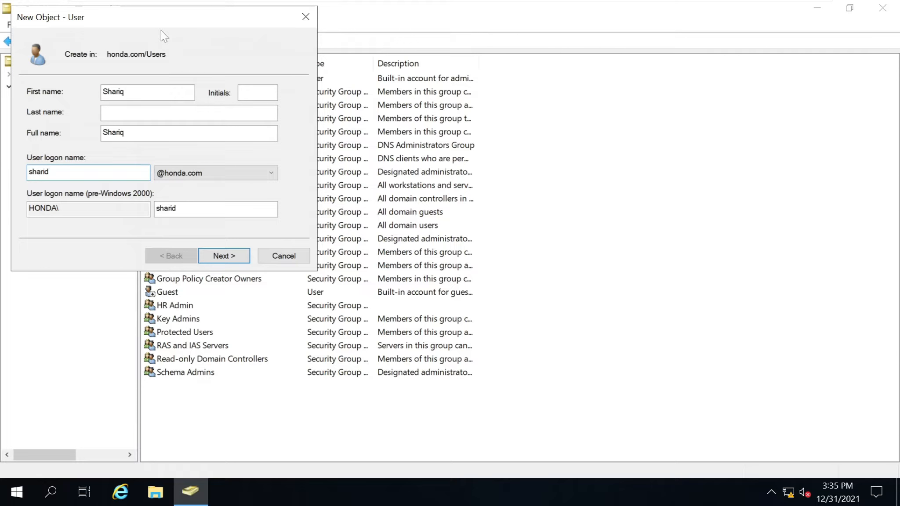
{"action": "left_click", "coordinate": [197, 168]}
{"action": "left_click", "coordinate": [197, 168]}
{"action": "left_click", "coordinate": [66, 172]}
{"action": "key", "text": "BackSpace"}
{"action": "type", "text": "q"}
{"action": "left_click", "coordinate": [231, 258]}
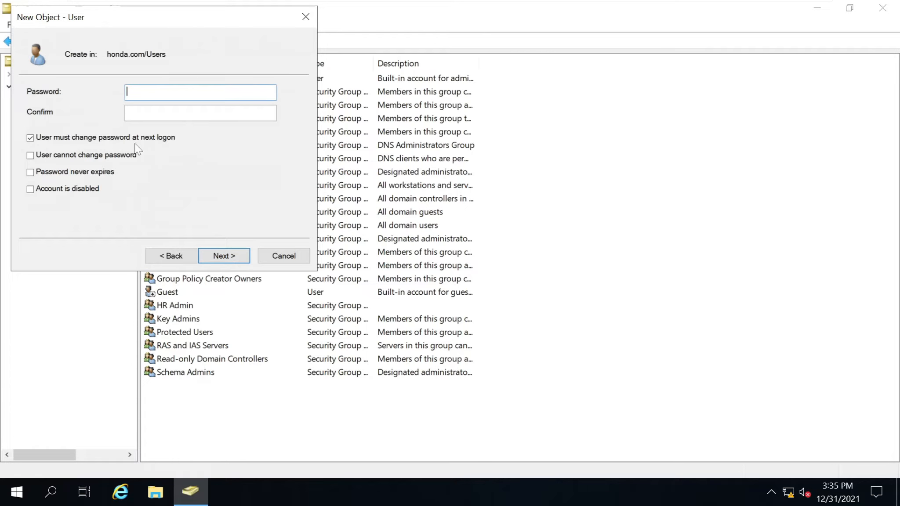
Set the password to never expire, enter and confirm the password, and reach the summary.
{"action": "left_click", "coordinate": [91, 173]}
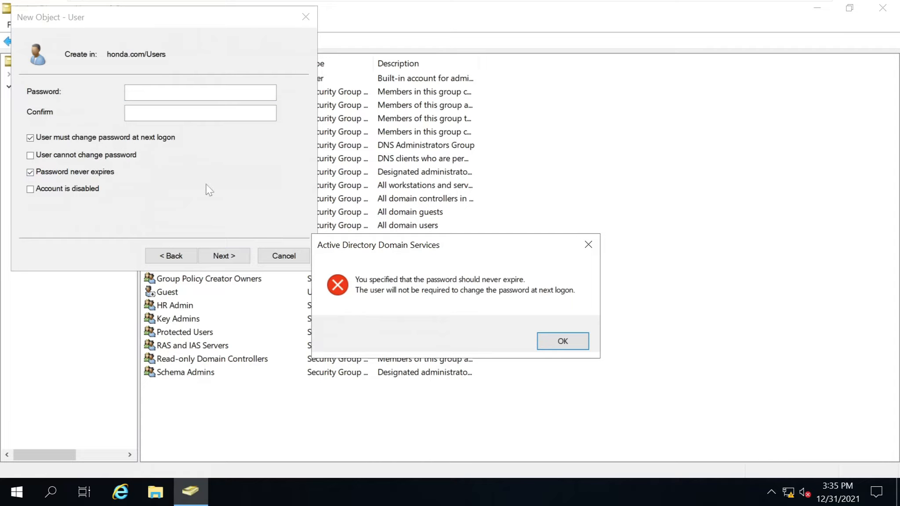
{"action": "left_click", "coordinate": [566, 346]}
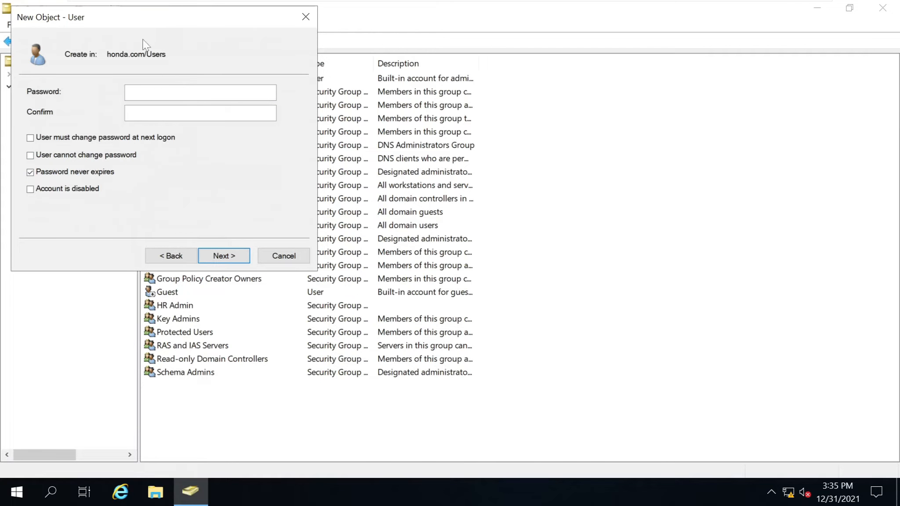
{"action": "left_click_drag", "start_coordinate": [149, 27], "coordinate": [558, 112]}
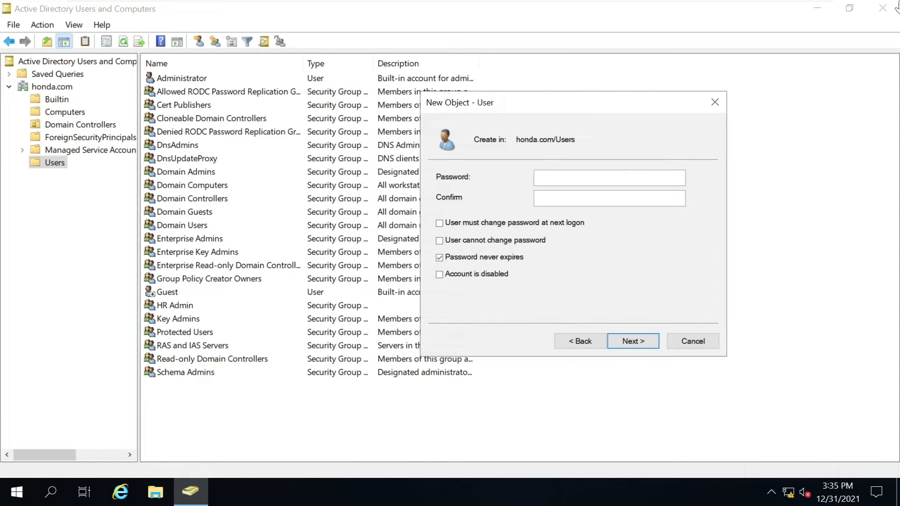
{"action": "left_click", "coordinate": [557, 183]}
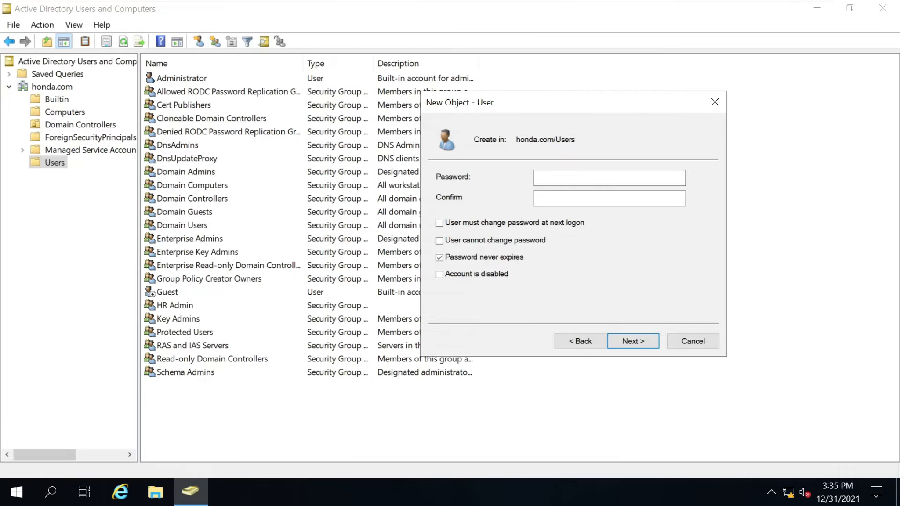
{"action": "type", "text": "••••••"}
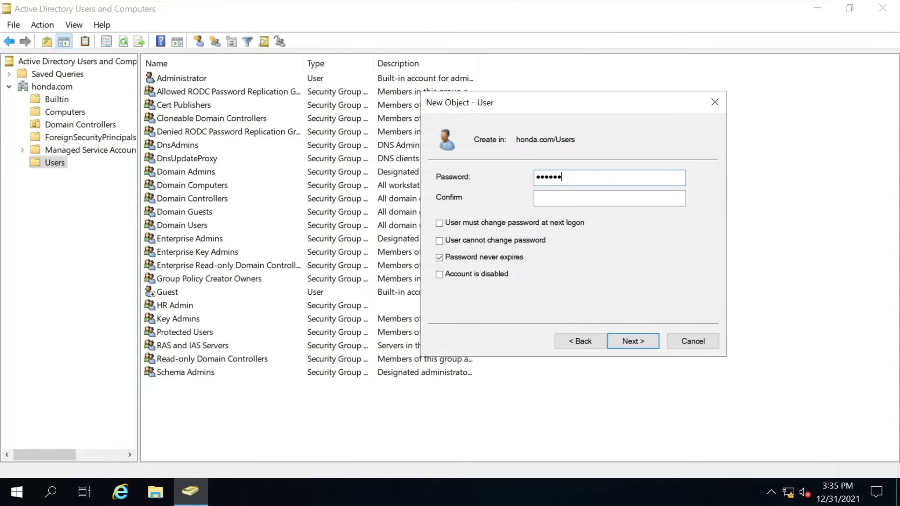
{"action": "type", "text": "••••"}
{"action": "left_click", "coordinate": [548, 200]}
{"action": "type", "text": "••••••••••"}
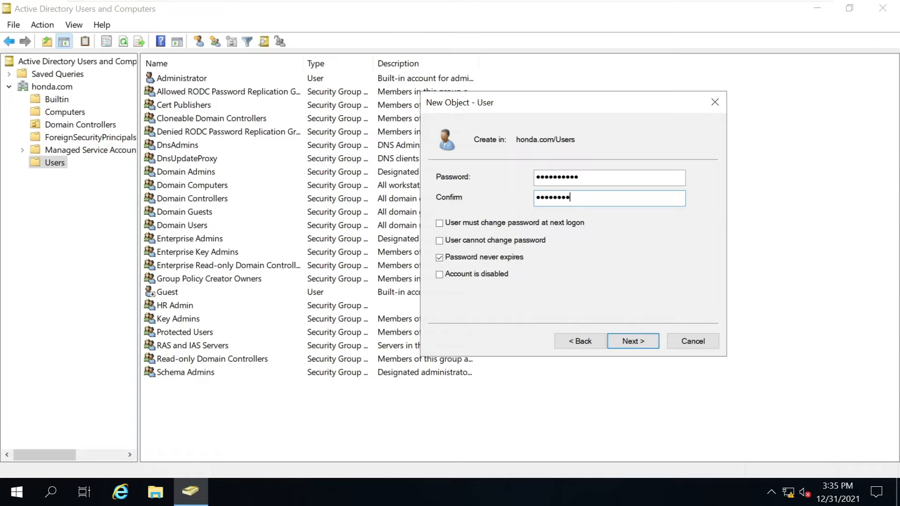
{"action": "left_click", "coordinate": [642, 339]}
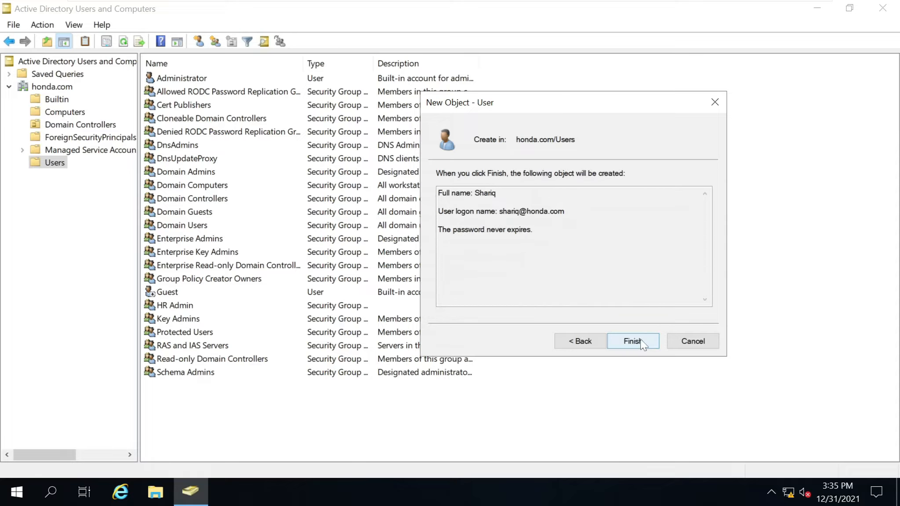
Try to finish creating the user and dismiss the password policy rejection.
{"action": "left_click", "coordinate": [561, 339]}
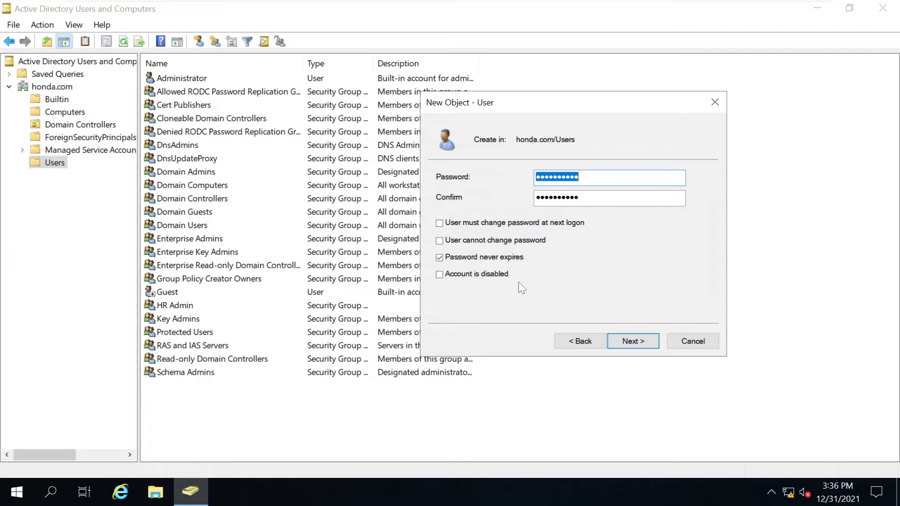
{"action": "left_click", "coordinate": [640, 343]}
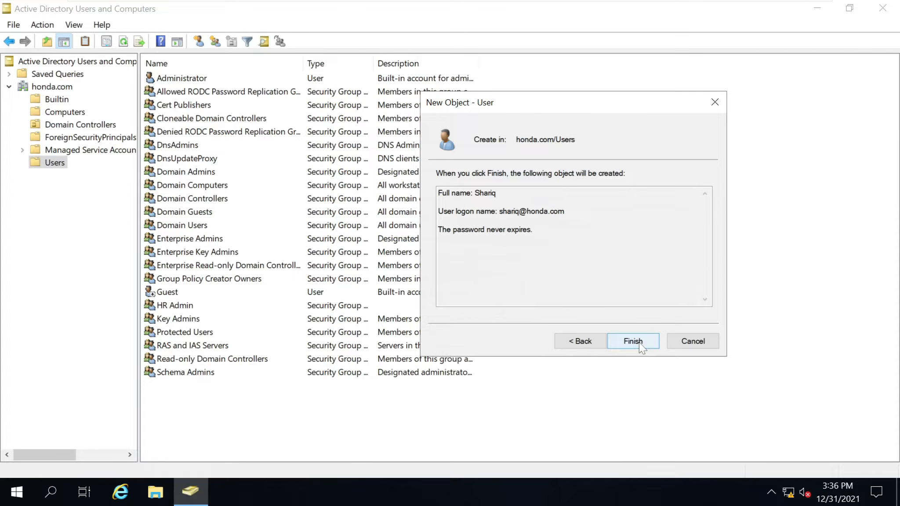
{"action": "left_click", "coordinate": [639, 342]}
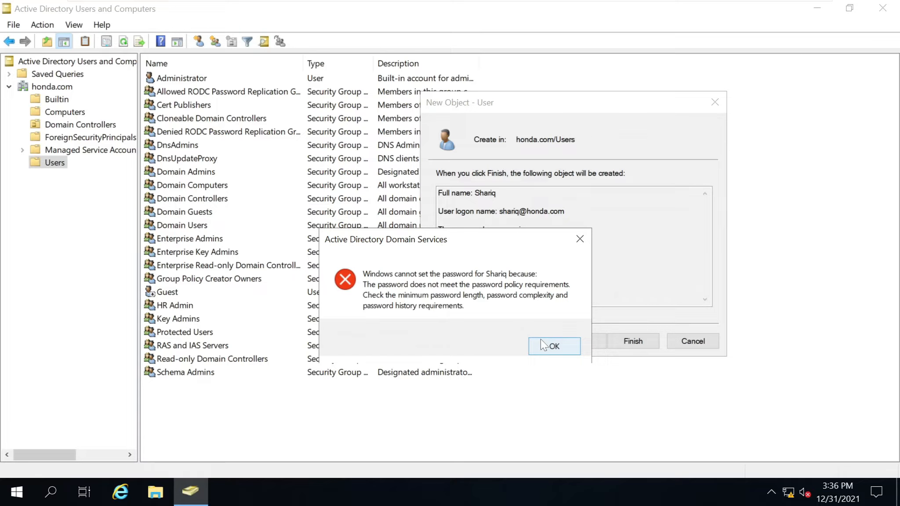
{"action": "left_click", "coordinate": [553, 345]}
Retype the password and confirmation, then retry; the policy rejects it again.
{"action": "left_click", "coordinate": [574, 345]}
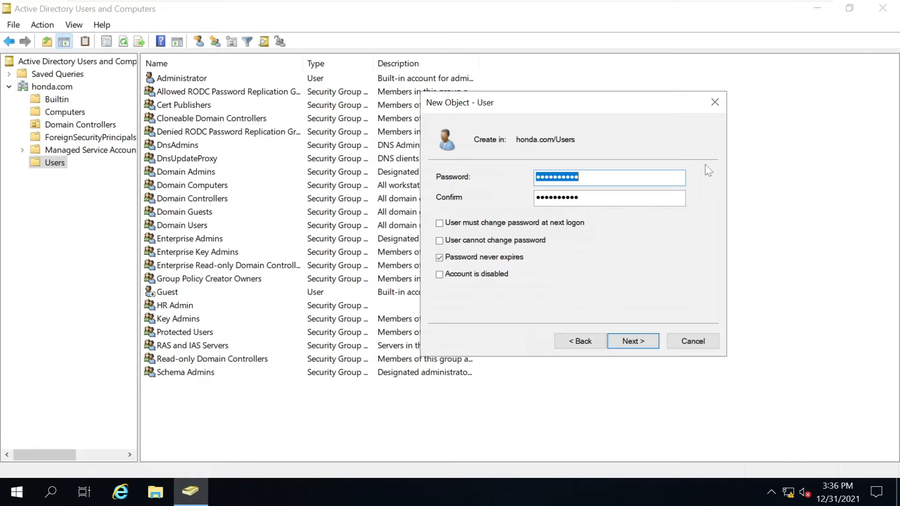
{"action": "key", "text": "BackSpace"}
{"action": "type", "text": "••••••••••"}
{"action": "key", "text": "Tab"}
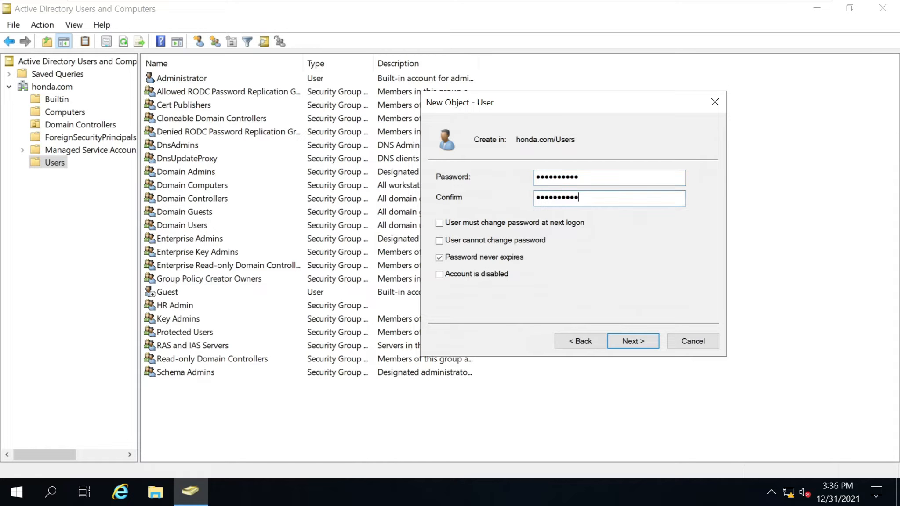
{"action": "type", "text": "••••••••••"}
{"action": "left_click", "coordinate": [628, 341]}
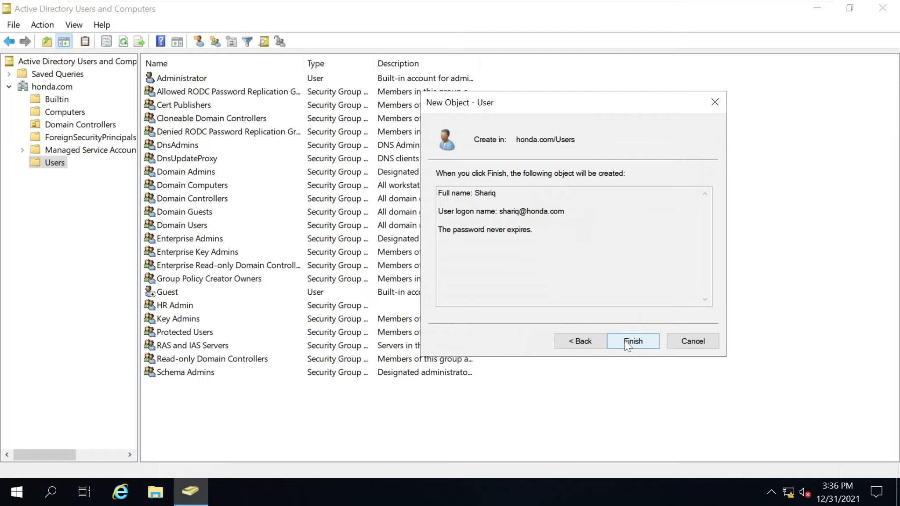
{"action": "left_click", "coordinate": [625, 341]}
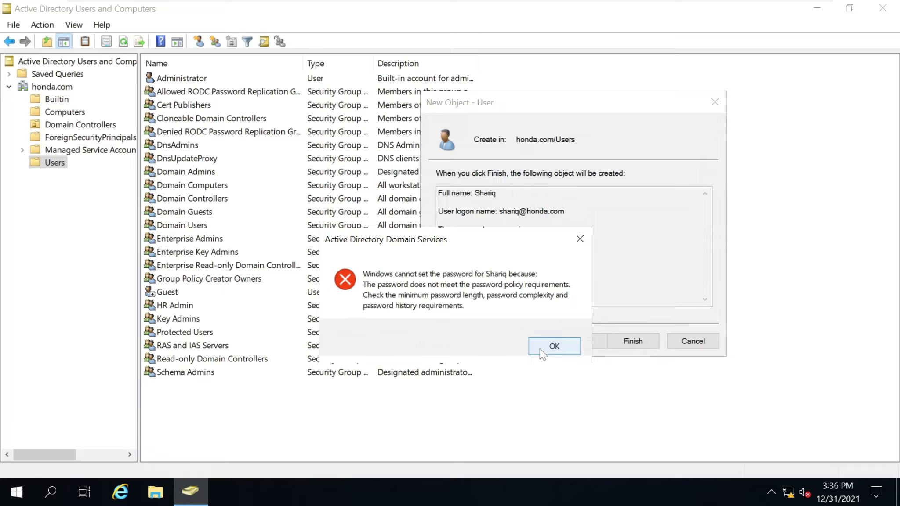
{"action": "left_click", "coordinate": [543, 349]}
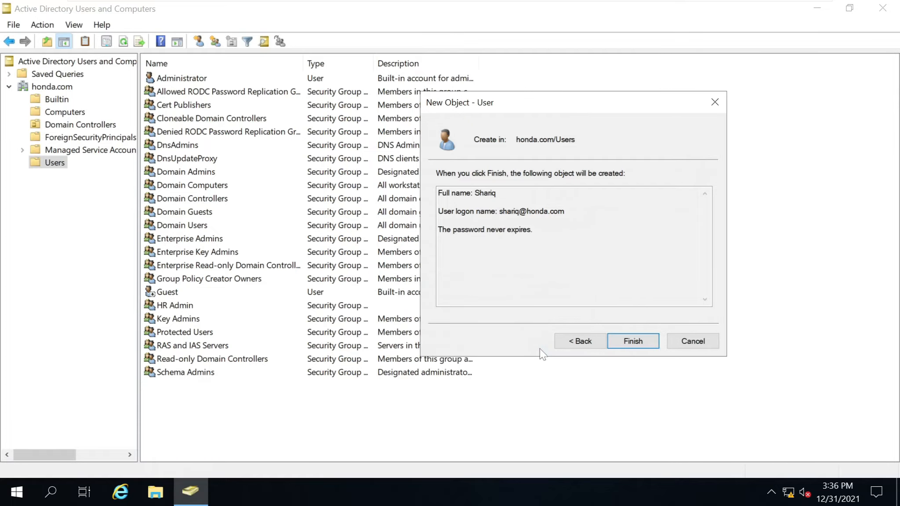
Enter a longer password and confirmation and retry creation, dismissing another policy error.
{"action": "left_click", "coordinate": [582, 342]}
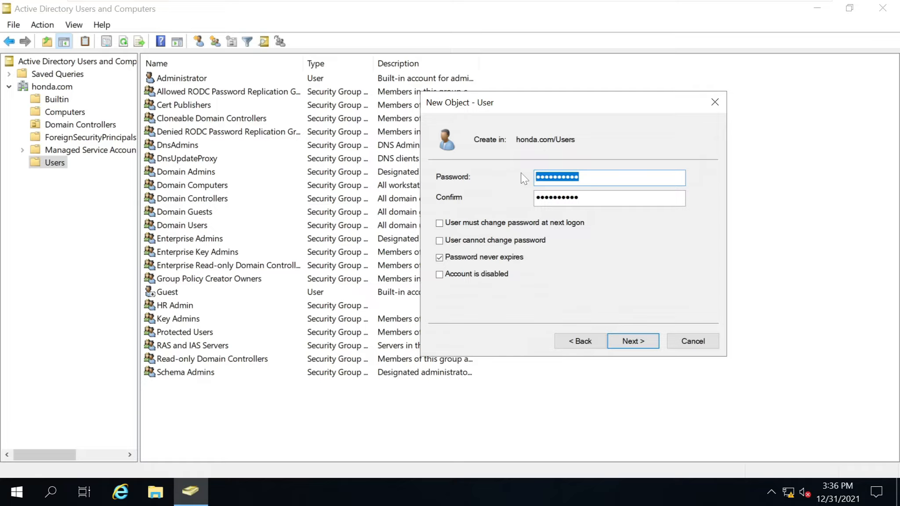
{"action": "type", "text": "Pas"}
{"action": "key", "text": "BackSpace"}
{"action": "key", "text": "BackSpace"}
{"action": "key", "text": "BackSpace"}
{"action": "type", "text": "P•••••••••••"}
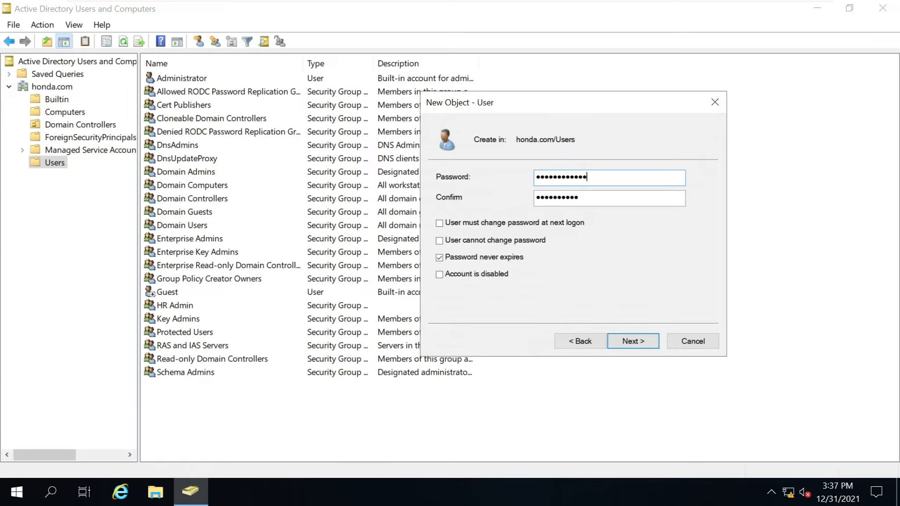
{"action": "left_click_drag", "start_coordinate": [586, 198], "coordinate": [532, 198]}
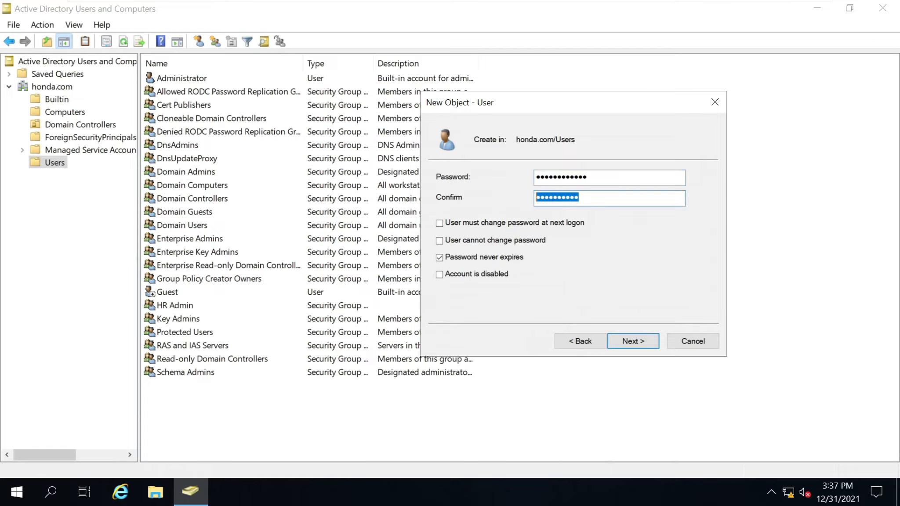
{"action": "type", "text": "••••"}
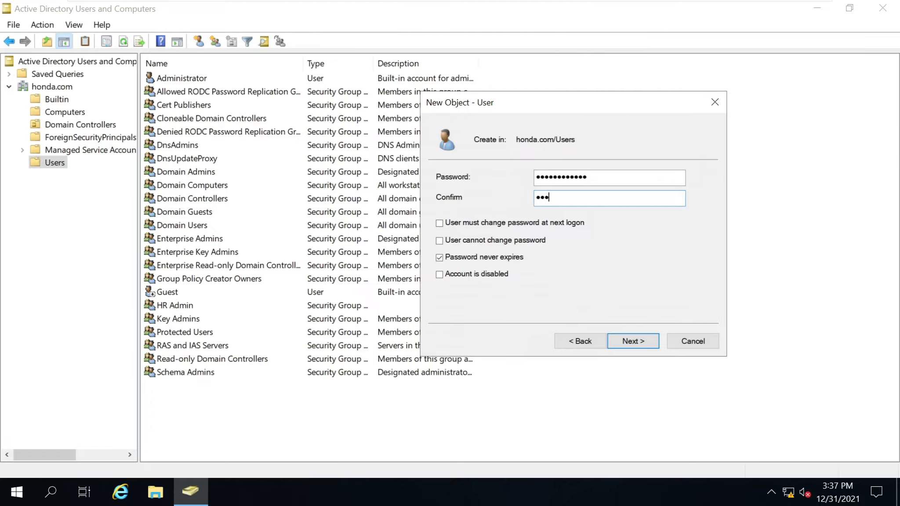
{"action": "type", "text": "••••••••"}
{"action": "left_click", "coordinate": [637, 345]}
{"action": "left_click", "coordinate": [634, 341]}
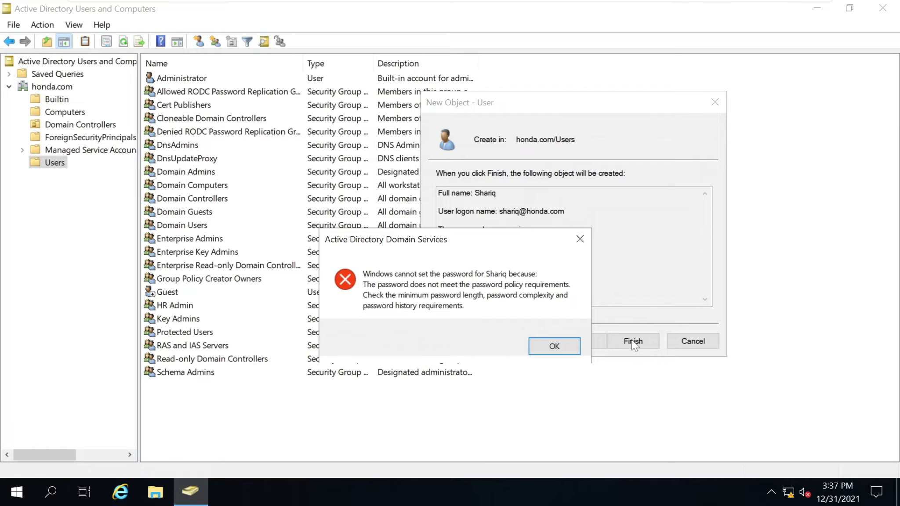
{"action": "left_click", "coordinate": [549, 345]}
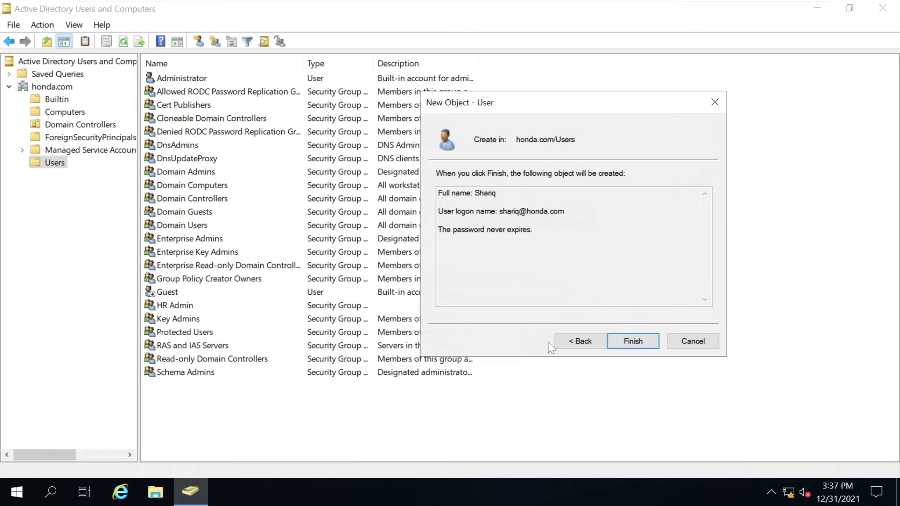
Re-enter password and confirmation once more, then dismiss the password mismatch error.
{"action": "left_click", "coordinate": [579, 341]}
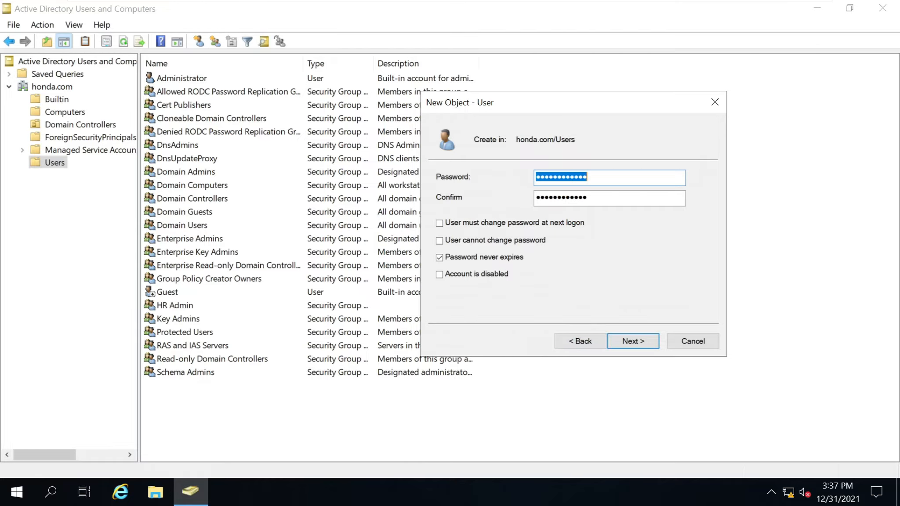
{"action": "key", "text": "BackSpace"}
{"action": "type", "text": "************"}
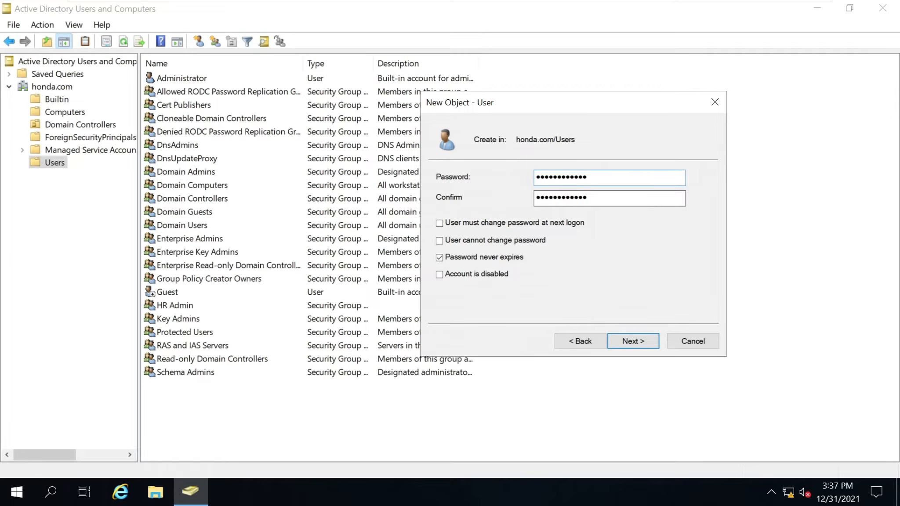
{"action": "key", "text": "Tab"}
{"action": "type", "text": "*****"}
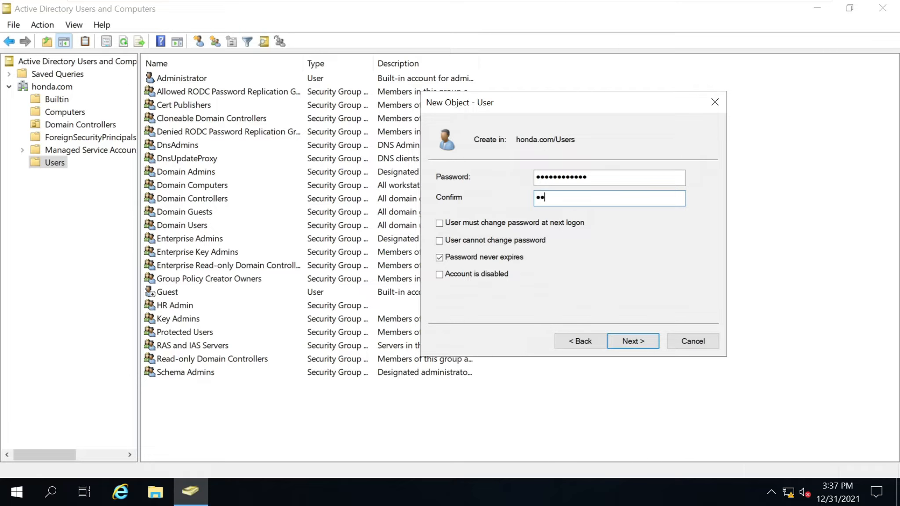
{"action": "type", "text": "*******"}
{"action": "left_click", "coordinate": [638, 339]}
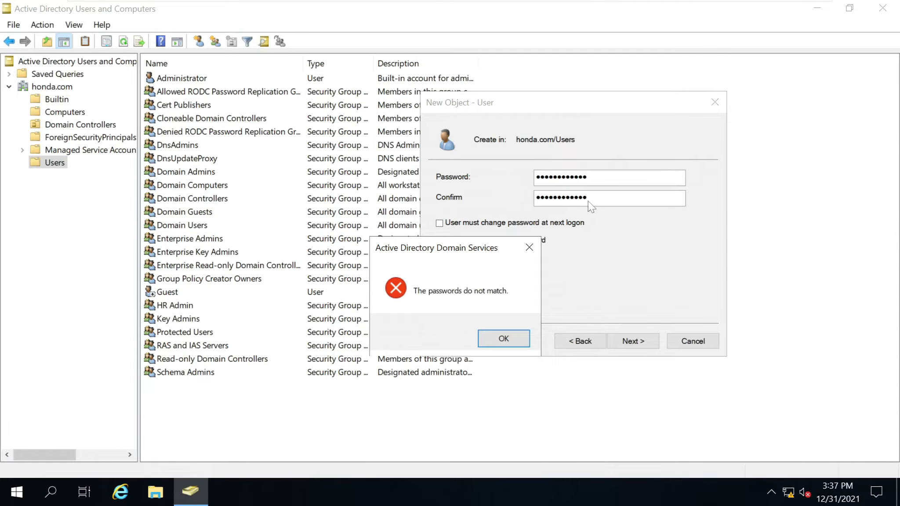
{"action": "left_click", "coordinate": [504, 336]}
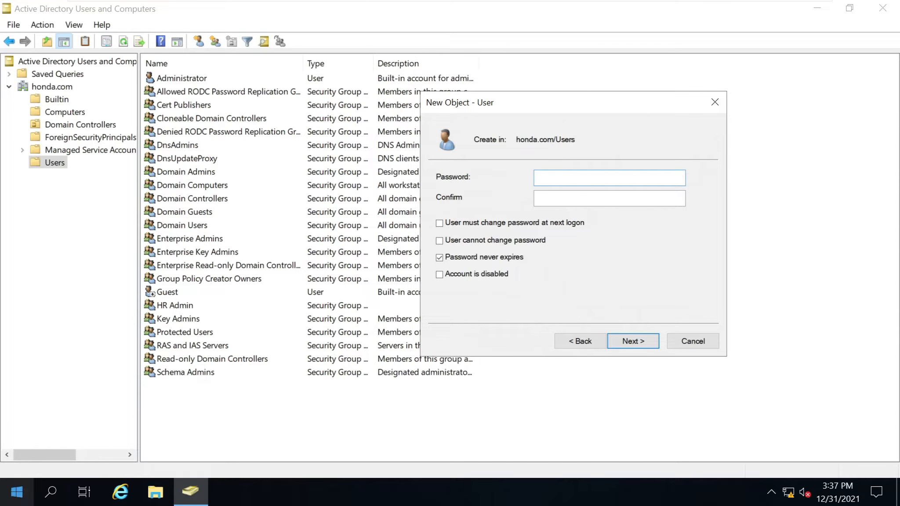
Untick Password never expires, enter matching passwords, and finish creating the user account.
{"action": "left_click", "coordinate": [509, 259]}
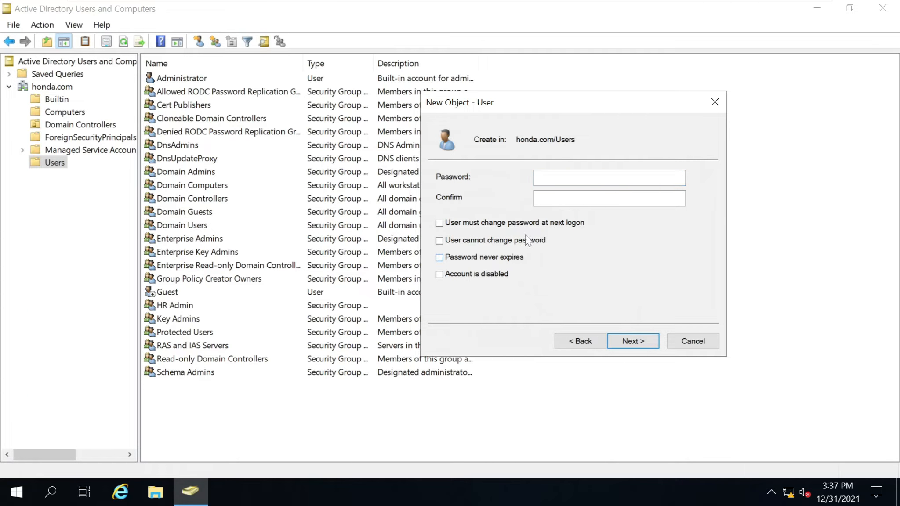
{"action": "type", "text": "••••••••••••"}
{"action": "key", "text": "Tab"}
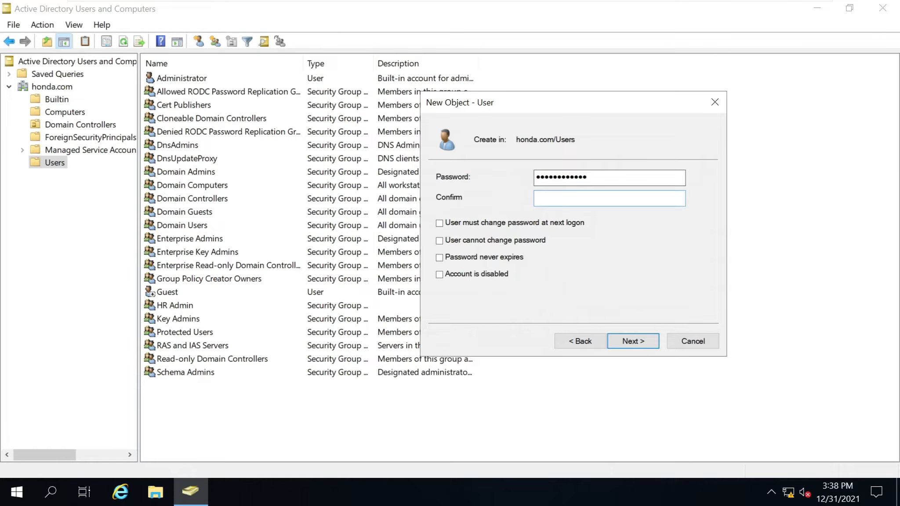
{"action": "type", "text": "•••••••••••••"}
{"action": "key", "text": "BackSpace"}
{"action": "key", "text": "BackSpace"}
{"action": "key", "text": "BackSpace"}
{"action": "key", "text": "BackSpace"}
{"action": "key", "text": "BackSpace"}
{"action": "key", "text": "BackSpace"}
{"action": "key", "text": "BackSpace"}
{"action": "key", "text": "BackSpace"}
{"action": "key", "text": "BackSpace"}
{"action": "key", "text": "BackSpace"}
{"action": "key", "text": "BackSpace"}
{"action": "key", "text": "BackSpace"}
{"action": "key", "text": "BackSpace"}
{"action": "type", "text": "•••••••••••••"}
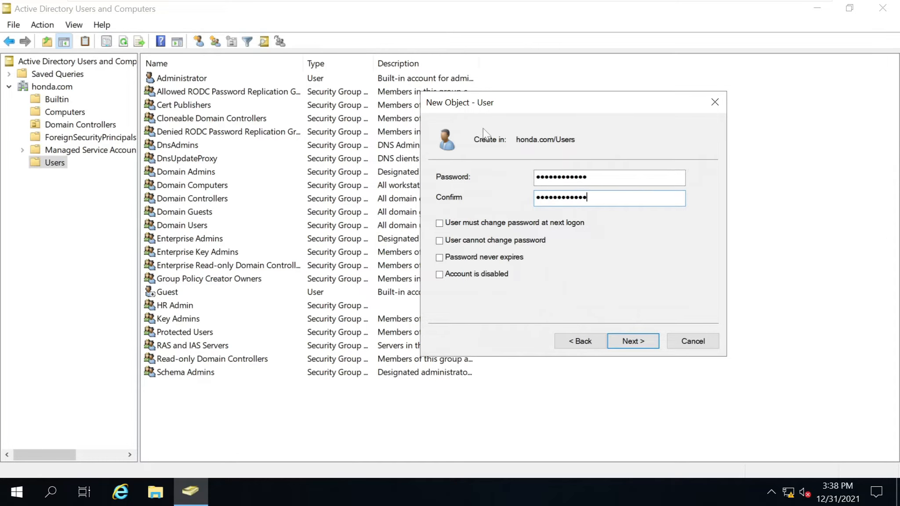
{"action": "left_click", "coordinate": [633, 342]}
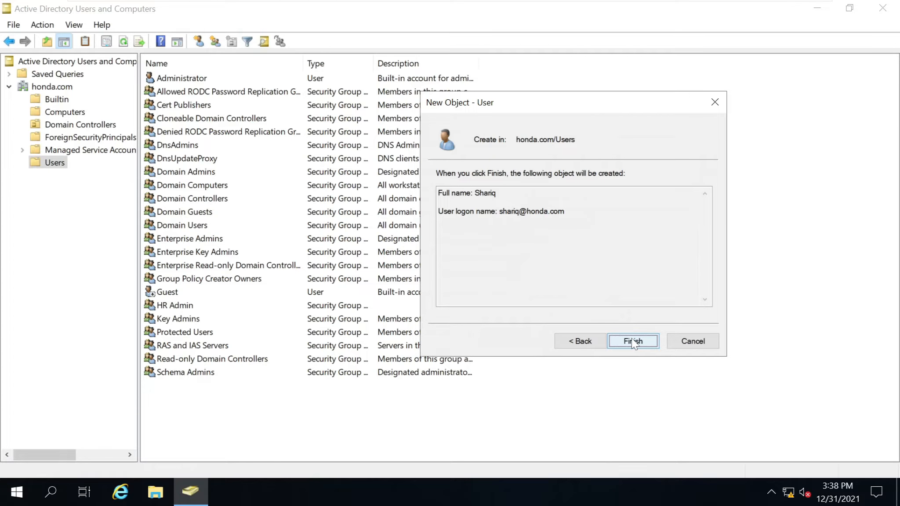
{"action": "left_click", "coordinate": [633, 341]}
{"action": "double_click", "coordinate": [532, 212]}
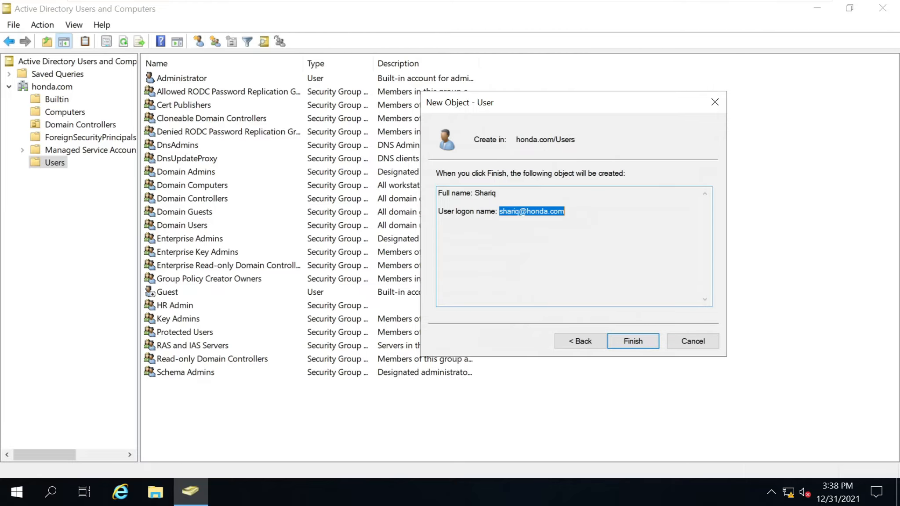
{"action": "left_click", "coordinate": [632, 341]}
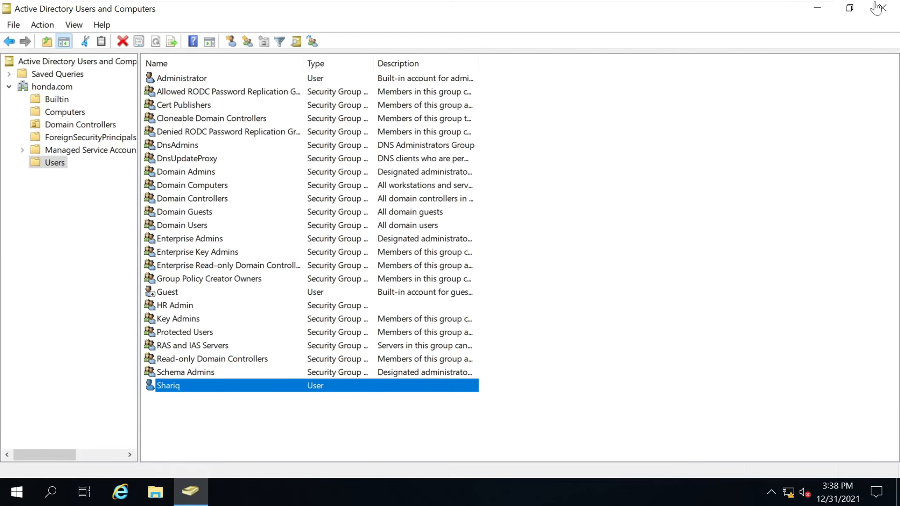
Leave full screen and switch to the User01 VM in the library.
{"action": "mouse_move", "coordinate": [369, 2]}
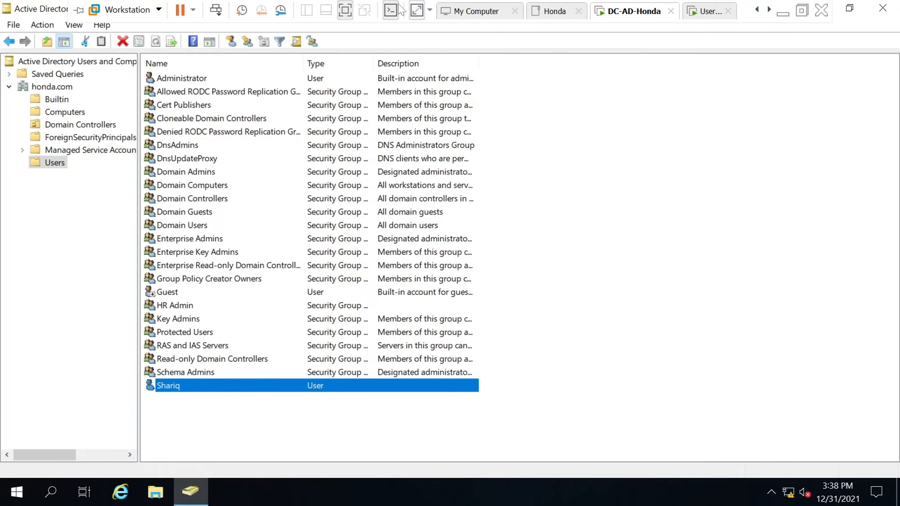
{"action": "left_click", "coordinate": [347, 10]}
{"action": "left_click", "coordinate": [55, 115]}
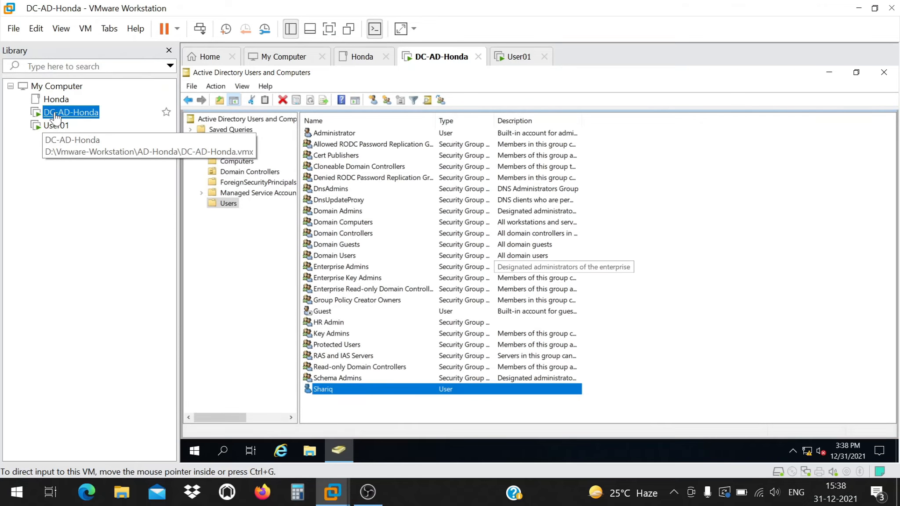
{"action": "left_click", "coordinate": [57, 127]}
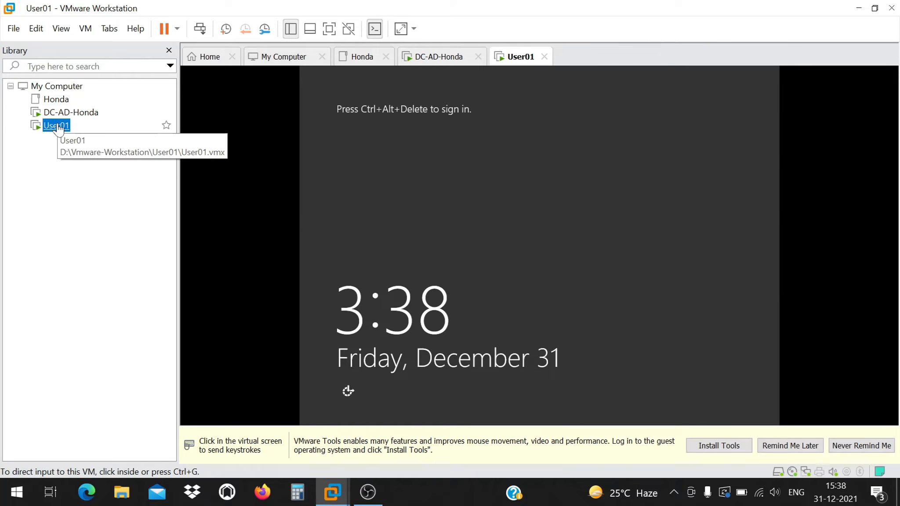
Sign in to User01 as Administrator using Ctrl+Alt+Insert and the password.
{"action": "left_click", "coordinate": [586, 358]}
{"action": "key", "text": "ctrl+alt+Insert"}
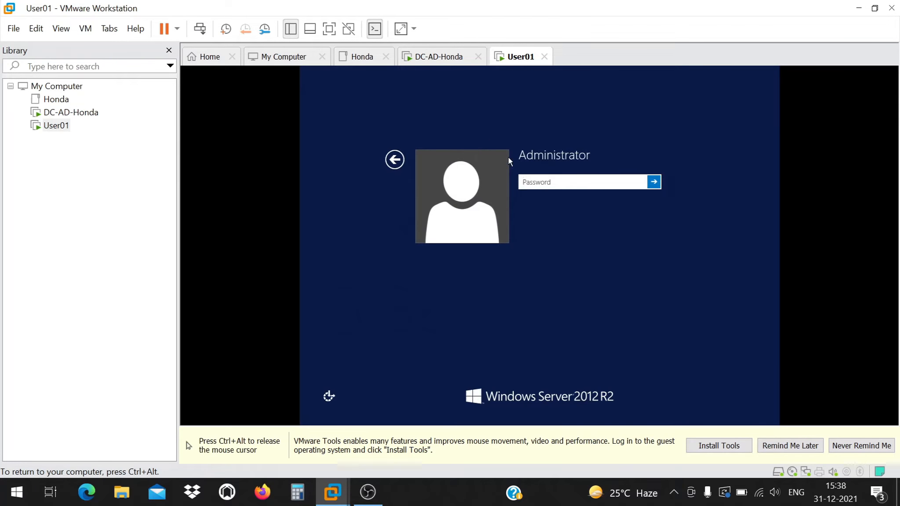
{"action": "type", "text": "•••••••••"}
{"action": "key", "text": "Return"}
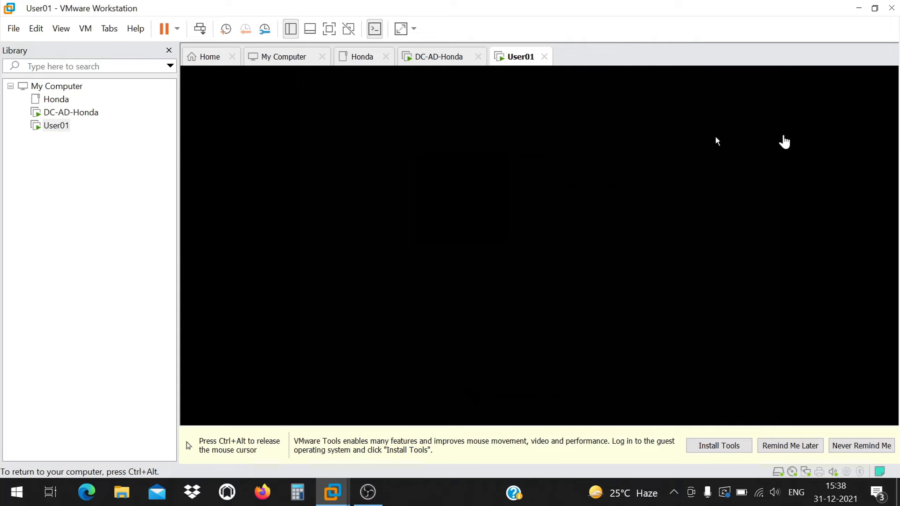
{"action": "key", "text": "ctrl+alt"}
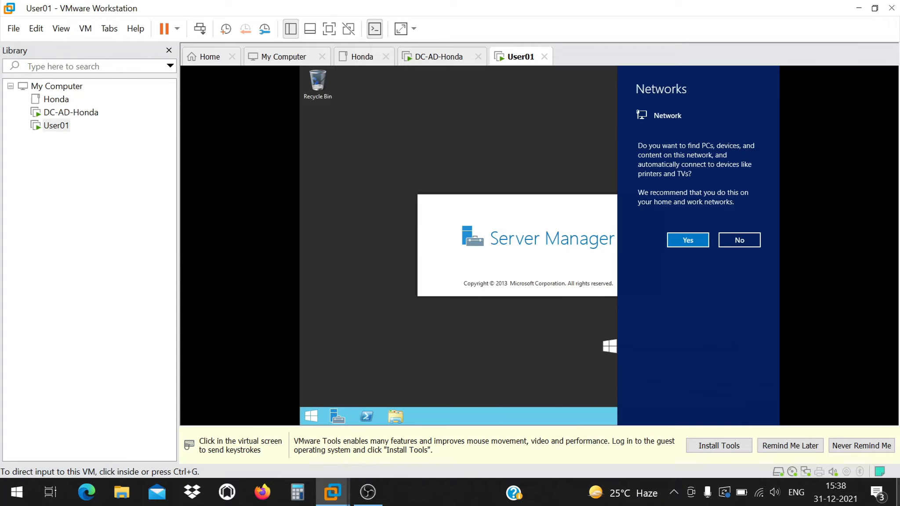
Decline network discovery and run the VMware Tools installer from DVD drive D: in This PC.
{"action": "left_click", "coordinate": [719, 446]}
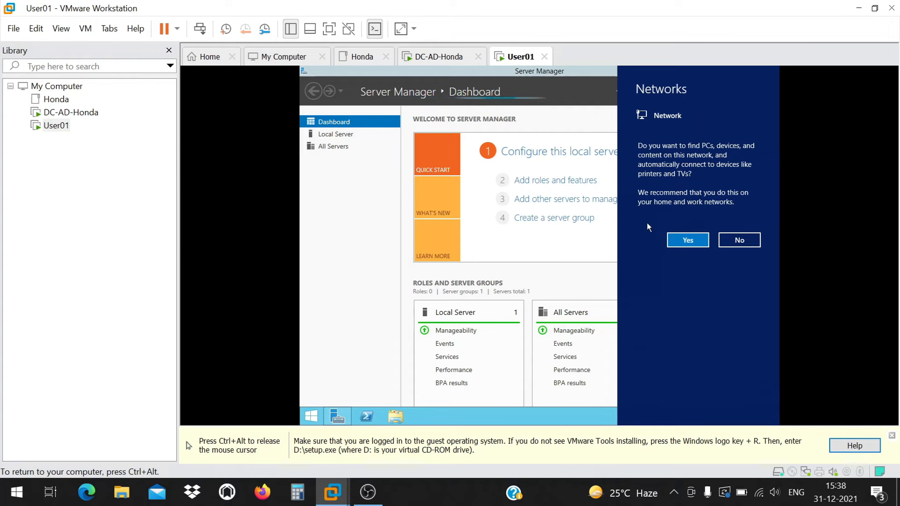
{"action": "left_click", "coordinate": [739, 240]}
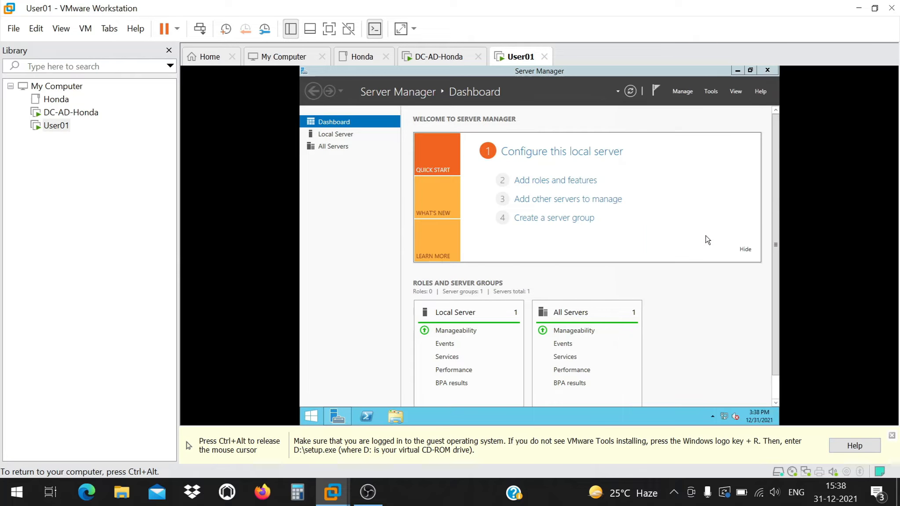
{"action": "left_click", "coordinate": [396, 417]}
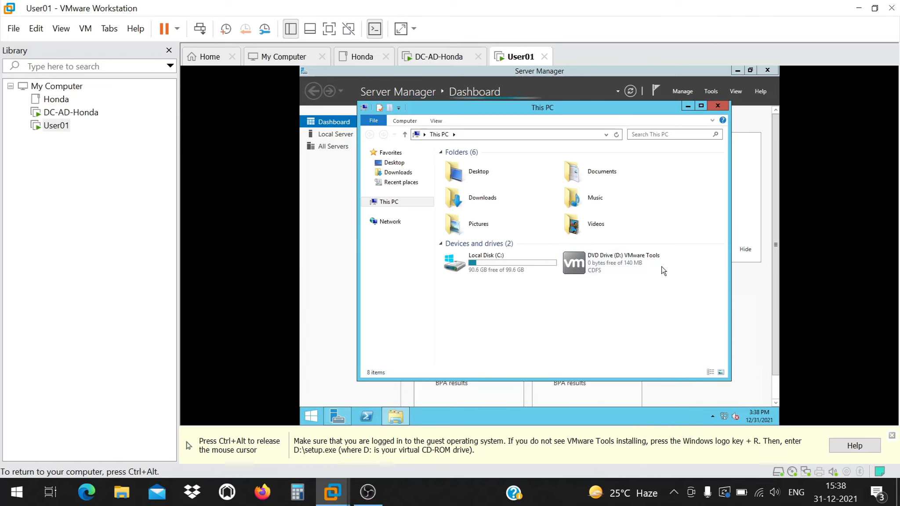
{"action": "left_click", "coordinate": [632, 262]}
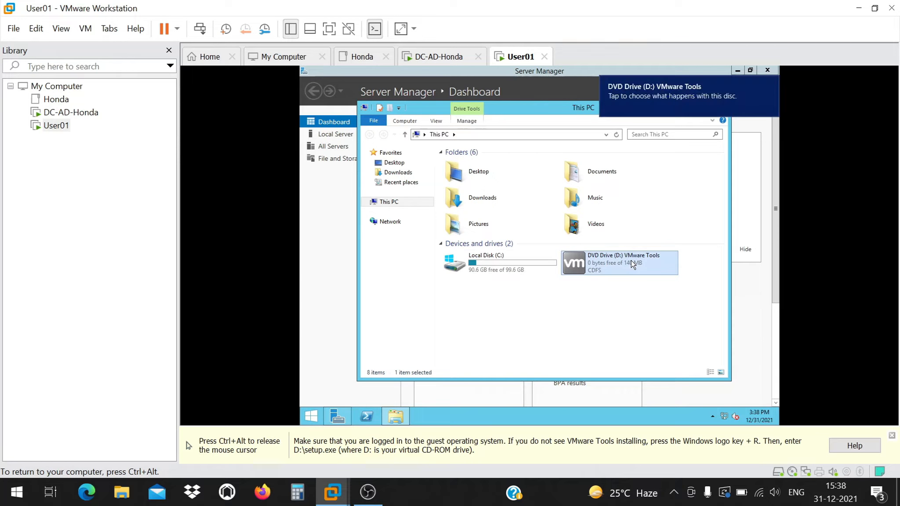
{"action": "right_click", "coordinate": [631, 261]}
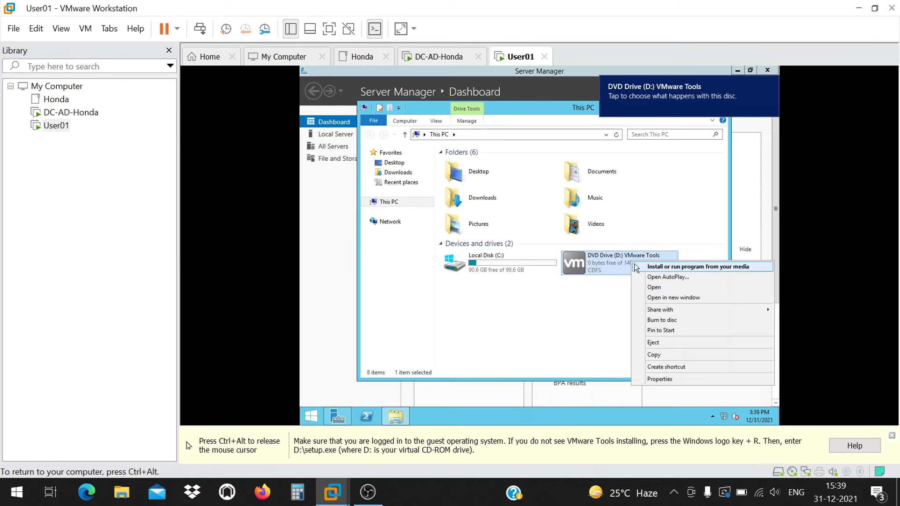
{"action": "left_click", "coordinate": [654, 266]}
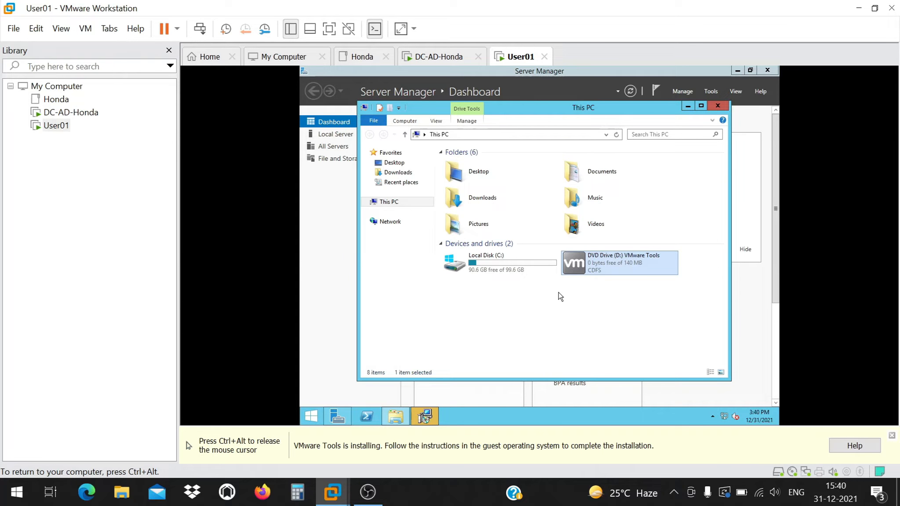
{"action": "key", "text": "ctrl+alt"}
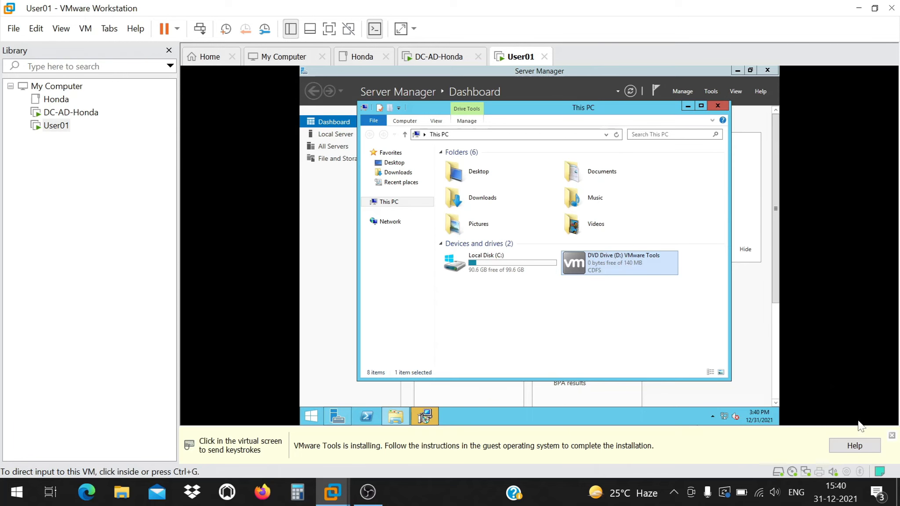
Install VMware Tools on User01 with the Typical setup and close the completed wizard.
{"action": "left_click", "coordinate": [892, 436]}
{"action": "left_click", "coordinate": [523, 393]}
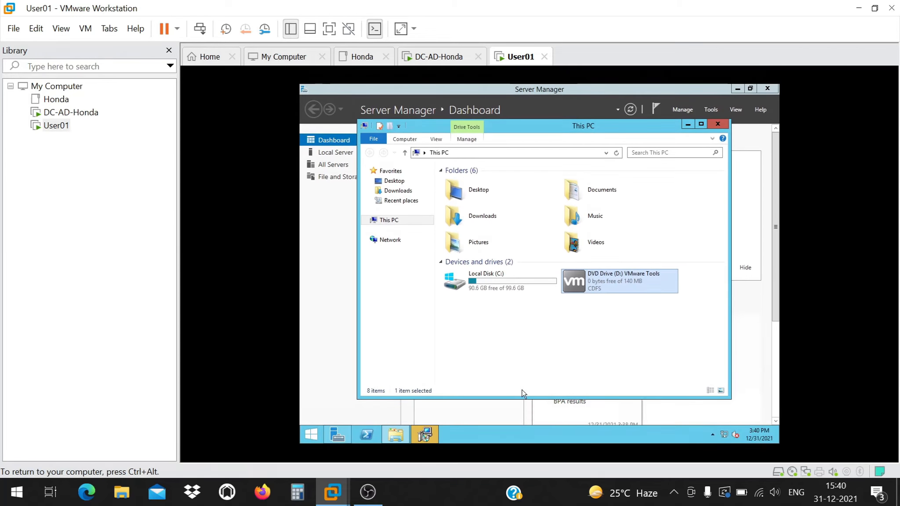
{"action": "left_click", "coordinate": [432, 431]}
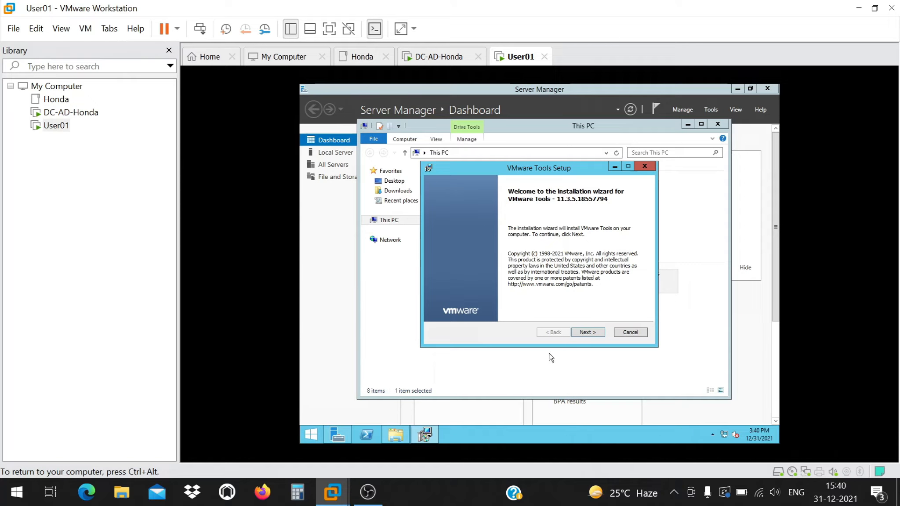
{"action": "left_click", "coordinate": [588, 333]}
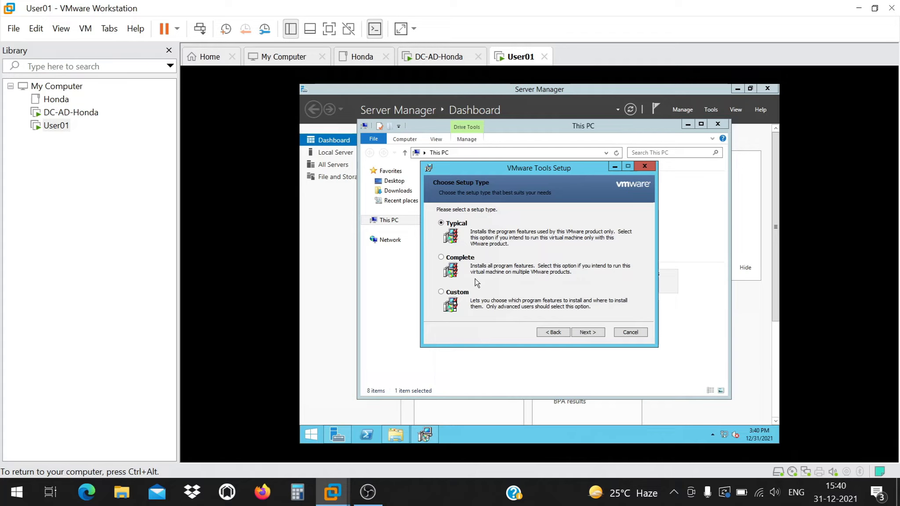
{"action": "left_click", "coordinate": [588, 332]}
{"action": "left_click", "coordinate": [587, 332]}
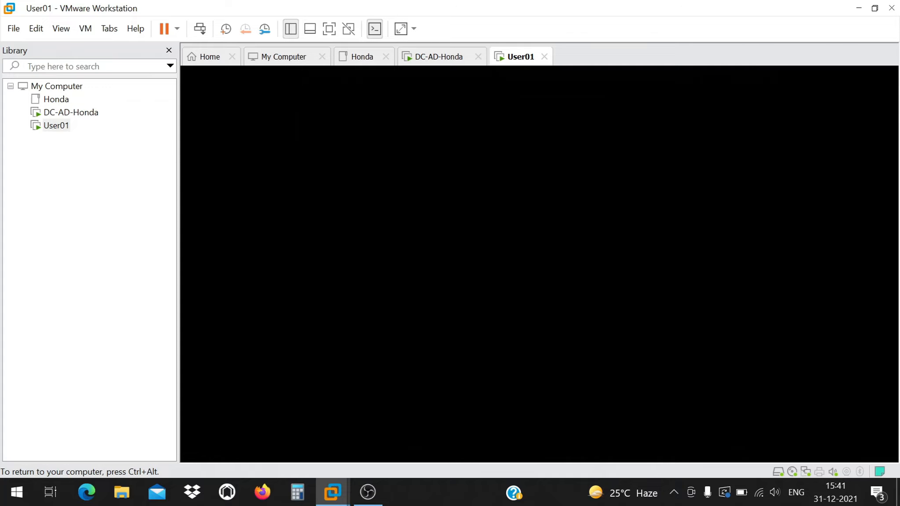
{"action": "key", "text": "ctrl+alt"}
{"action": "left_click", "coordinate": [847, 246]}
{"action": "key", "text": "ctrl+alt"}
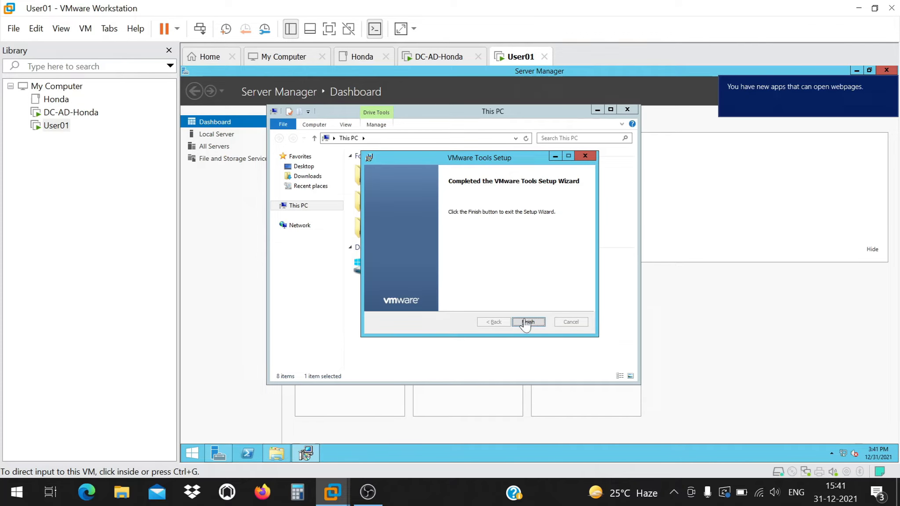
{"action": "left_click", "coordinate": [525, 323]}
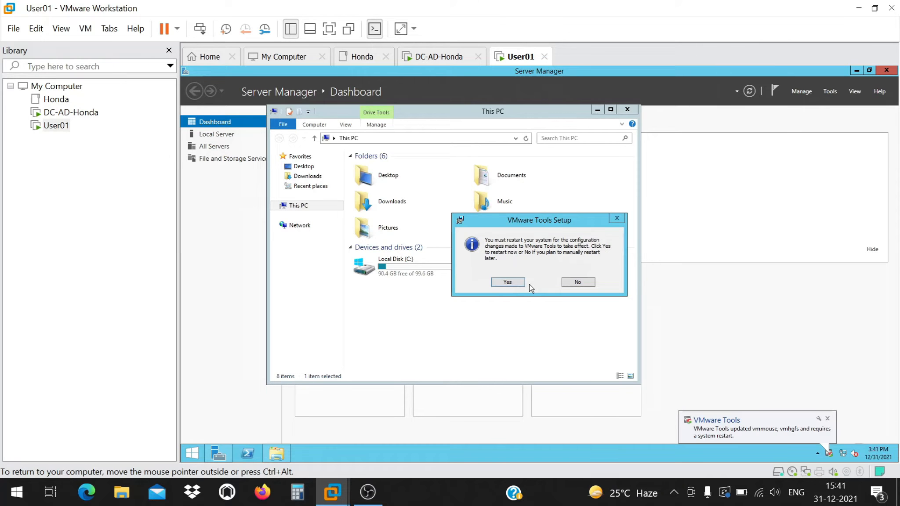
Accept the VMware Tools Setup restart prompt so User01 reboots to apply the tools.
{"action": "left_click", "coordinate": [514, 281]}
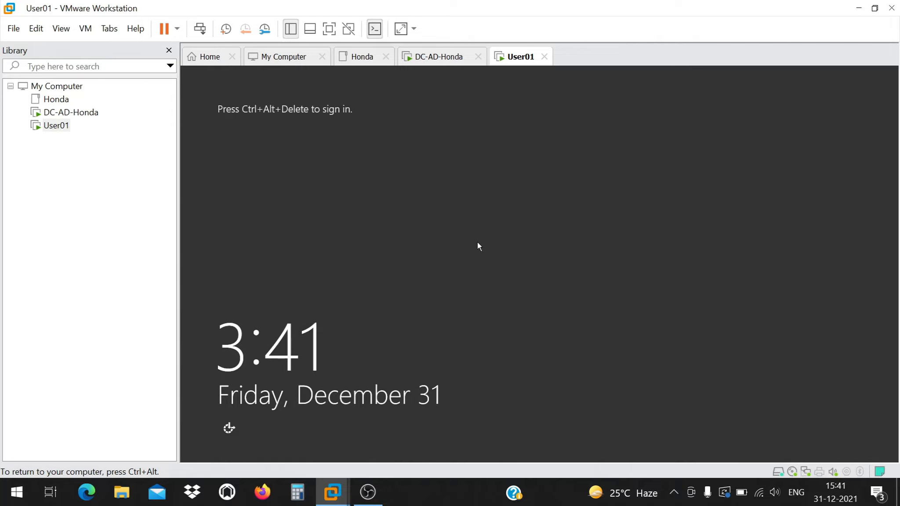
Send Ctrl+Alt+Del to User01 and submit the Administrator password at the sign-in screen.
{"action": "left_click", "coordinate": [200, 28]}
{"action": "left_click", "coordinate": [438, 107]}
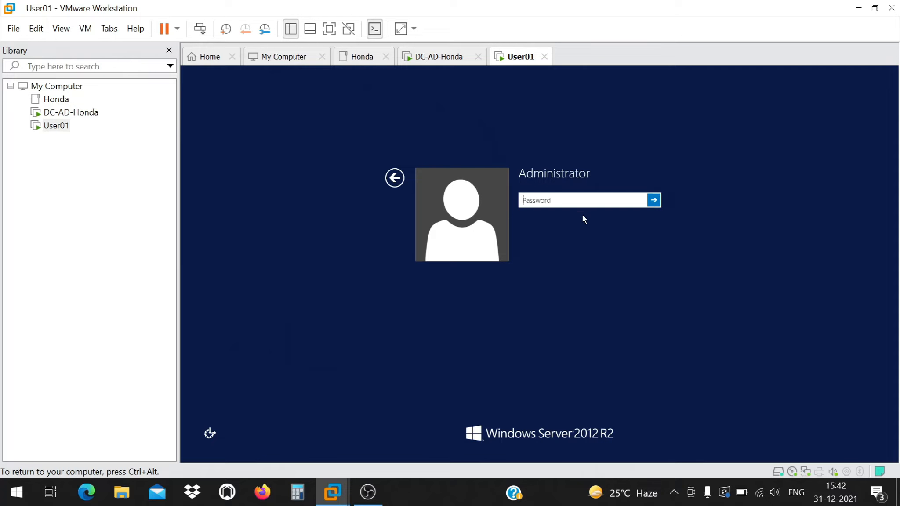
{"action": "type", "text": "P@ssw0rd1"}
{"action": "key", "text": "Return"}
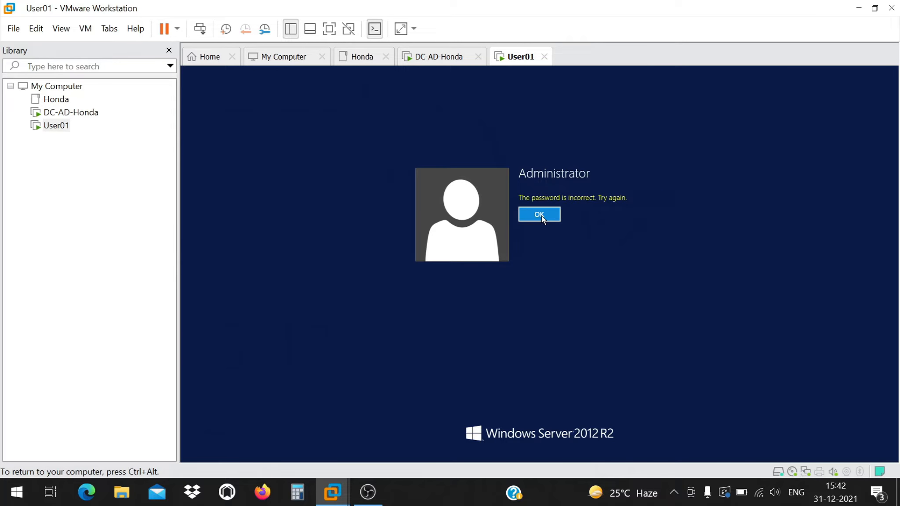
Dismiss the incorrect-password errors and re-enter the Administrator password until sign-in proceeds.
{"action": "left_click", "coordinate": [541, 215]}
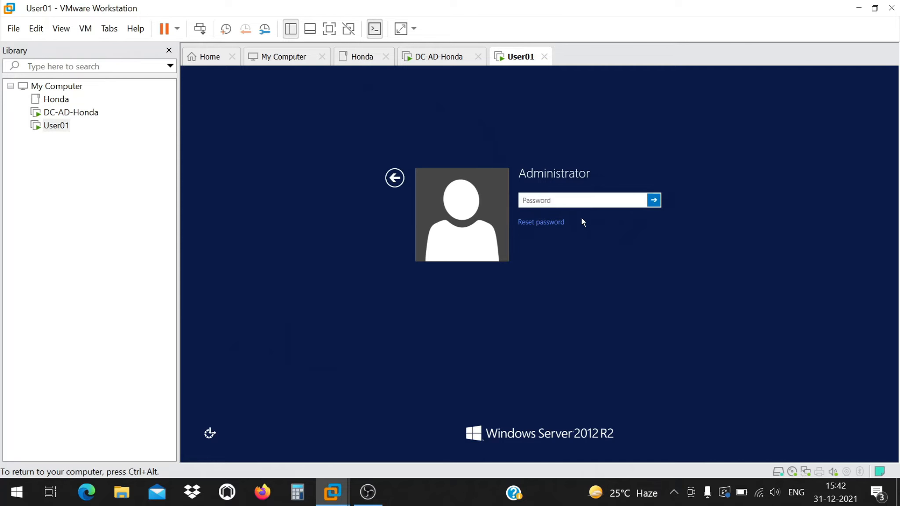
{"action": "type", "text": "Passwor"}
{"action": "left_click", "coordinate": [654, 201]}
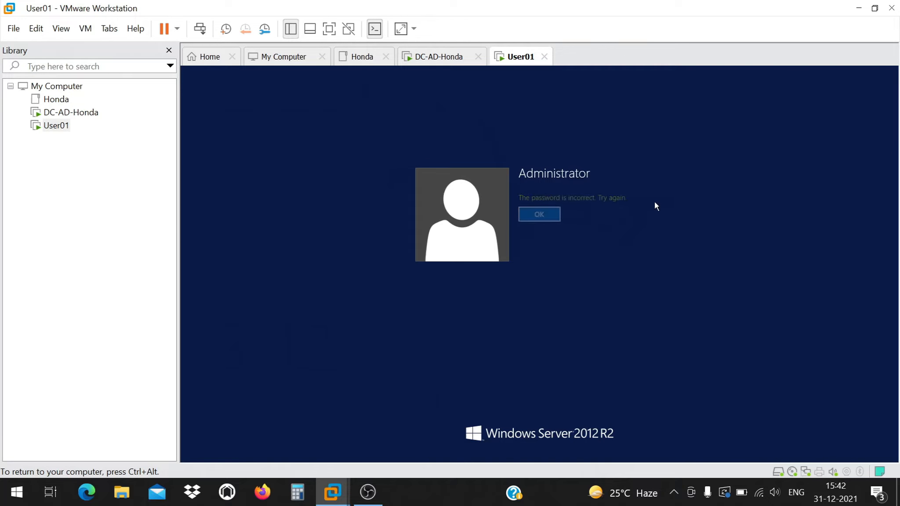
{"action": "left_click", "coordinate": [548, 216]}
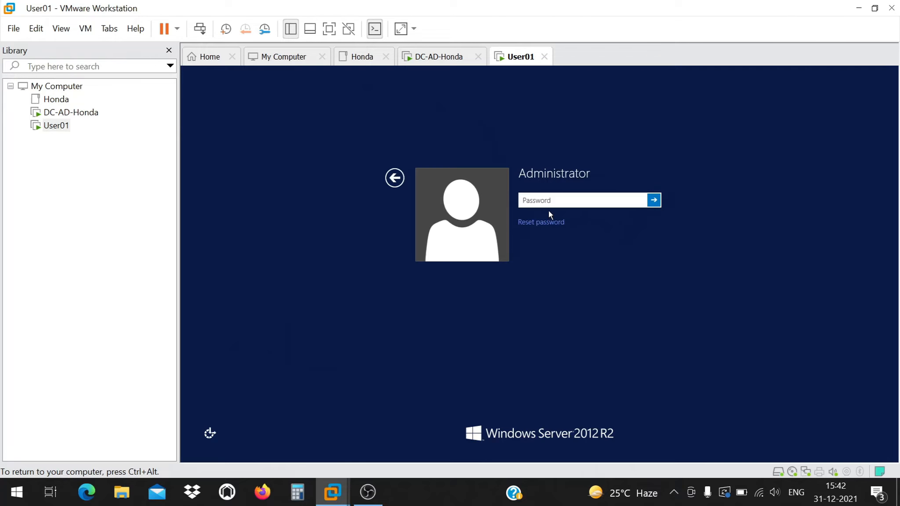
{"action": "type", "text": "•"}
{"action": "type", "text": "P"}
{"action": "key", "text": "Return"}
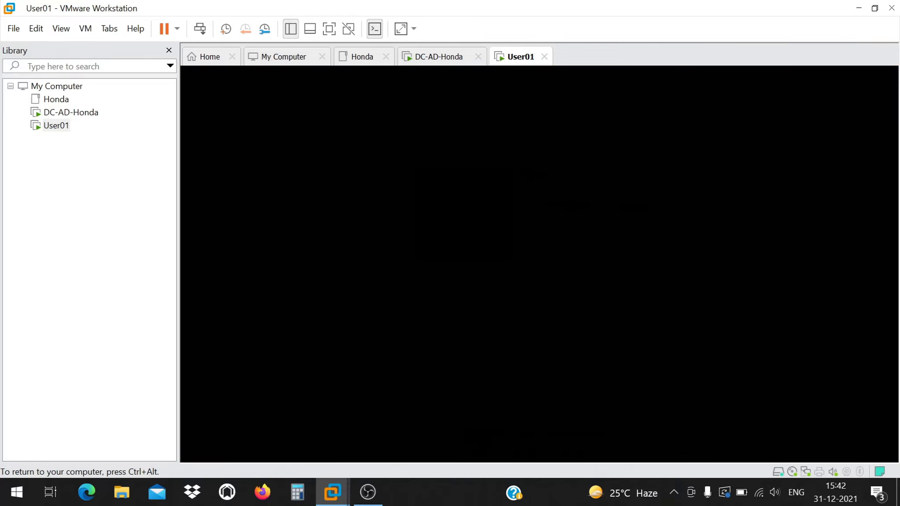
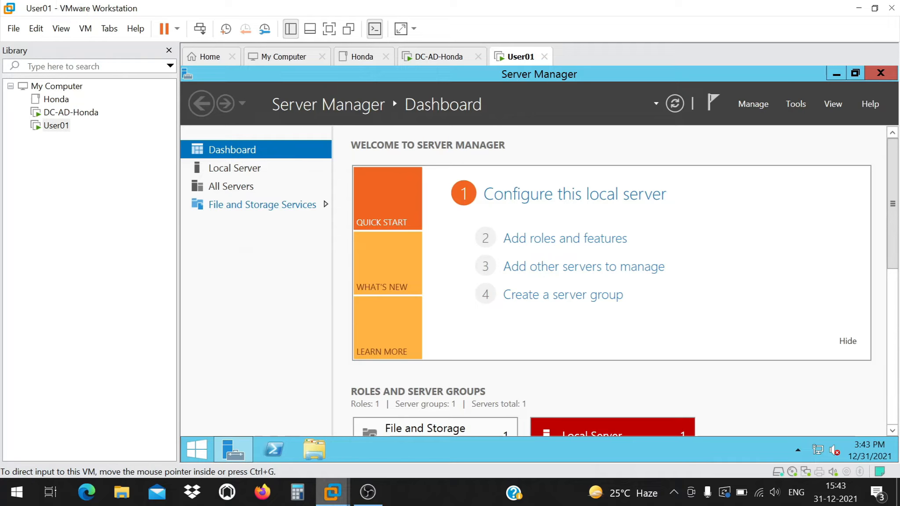
Open the Class-3 presentation from D:\Classes on New Volume (D:) in PowerPoint.
{"action": "left_click", "coordinate": [122, 492]}
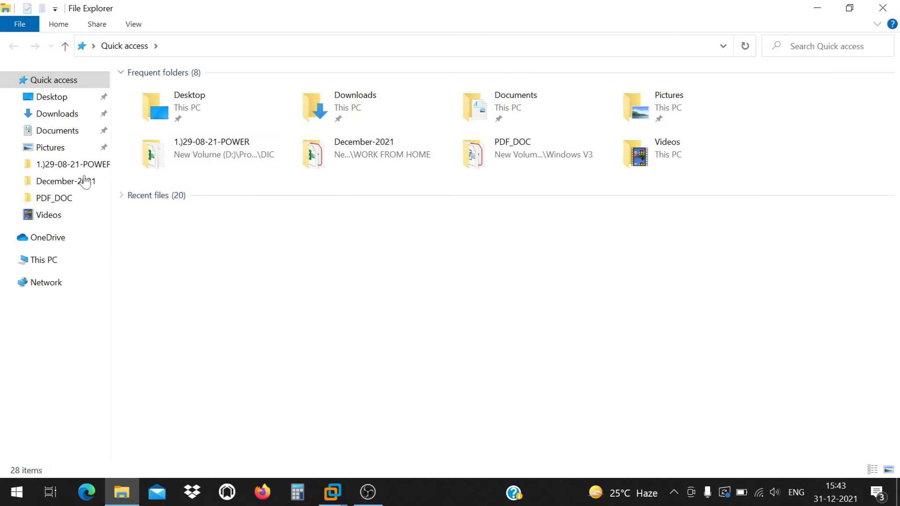
{"action": "left_click", "coordinate": [55, 115]}
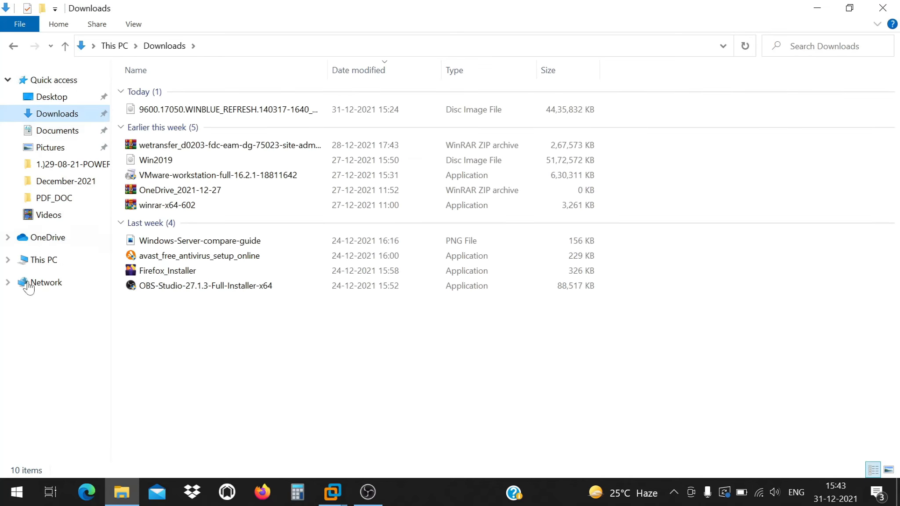
{"action": "left_click", "coordinate": [66, 259]}
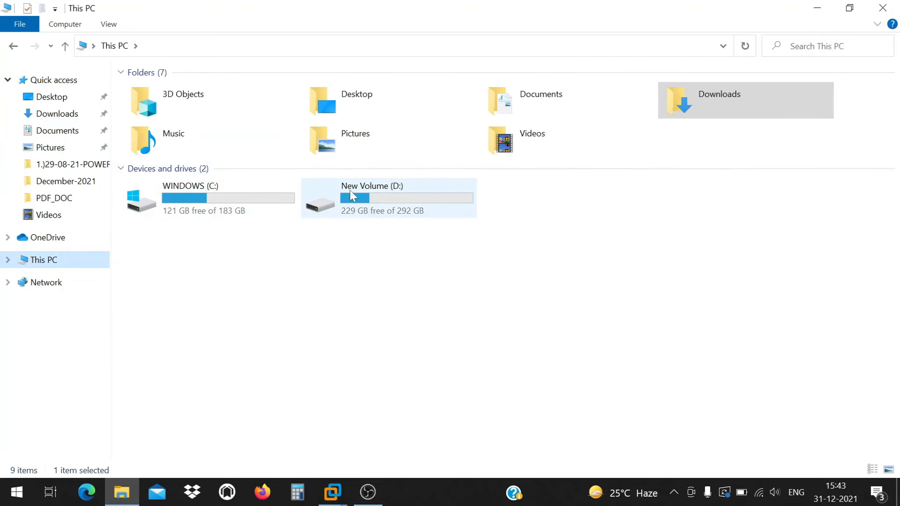
{"action": "double_click", "coordinate": [347, 194]}
{"action": "double_click", "coordinate": [167, 91]}
{"action": "double_click", "coordinate": [174, 137]}
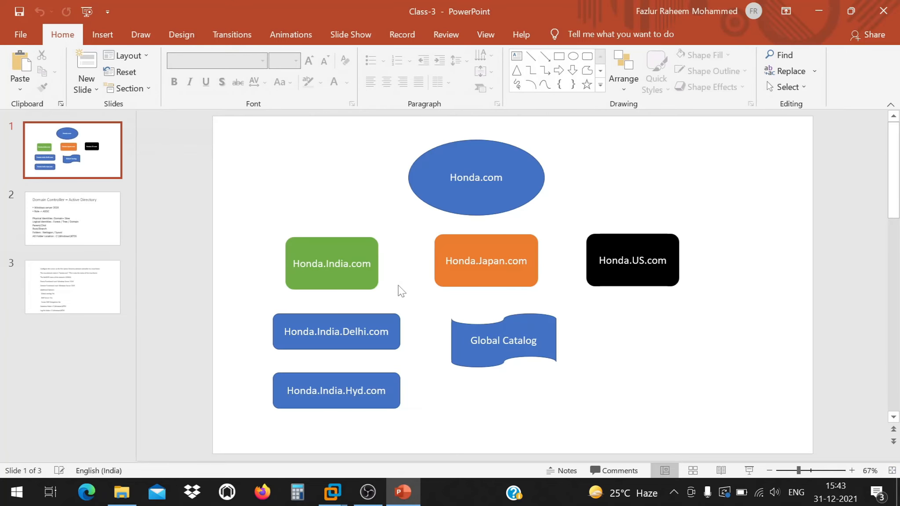
Review the Class-3 Honda.com domain tree boxes and slides 2 and 3.
{"action": "left_click", "coordinate": [476, 165]}
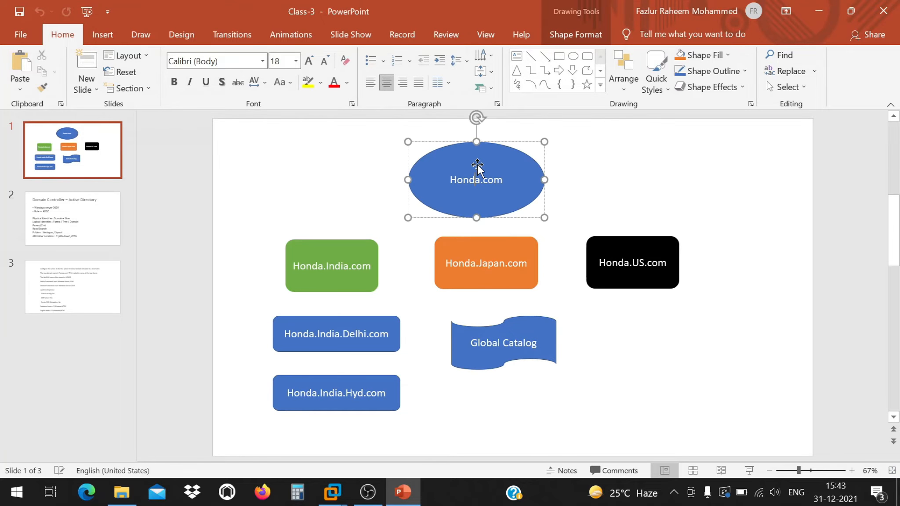
{"action": "left_click", "coordinate": [343, 276]}
{"action": "left_click", "coordinate": [476, 265]}
{"action": "left_click", "coordinate": [611, 261]}
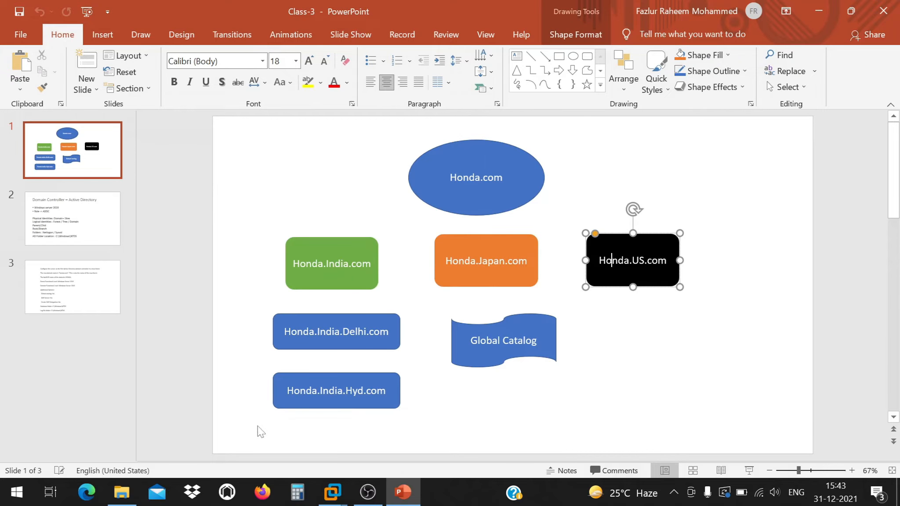
{"action": "left_click", "coordinate": [45, 232]}
{"action": "left_click", "coordinate": [59, 281]}
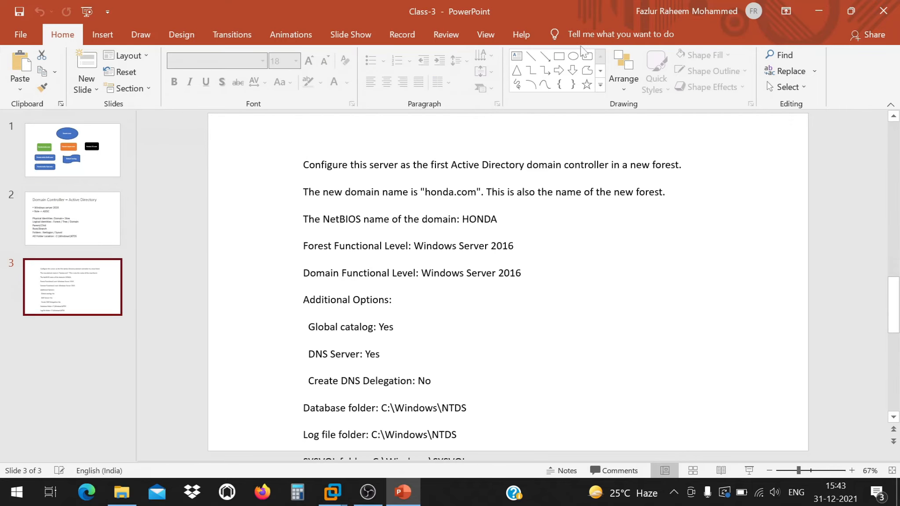
Close Class-3 and open Class-2 at its Topology - Honda slide.
{"action": "key", "text": "alt+F4"}
{"action": "double_click", "coordinate": [160, 122]}
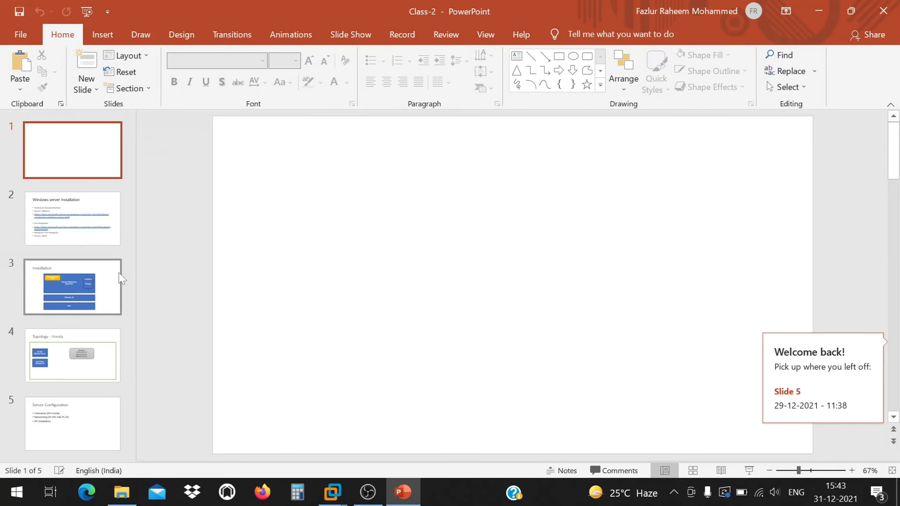
{"action": "left_click", "coordinate": [86, 293]}
{"action": "left_click", "coordinate": [82, 348]}
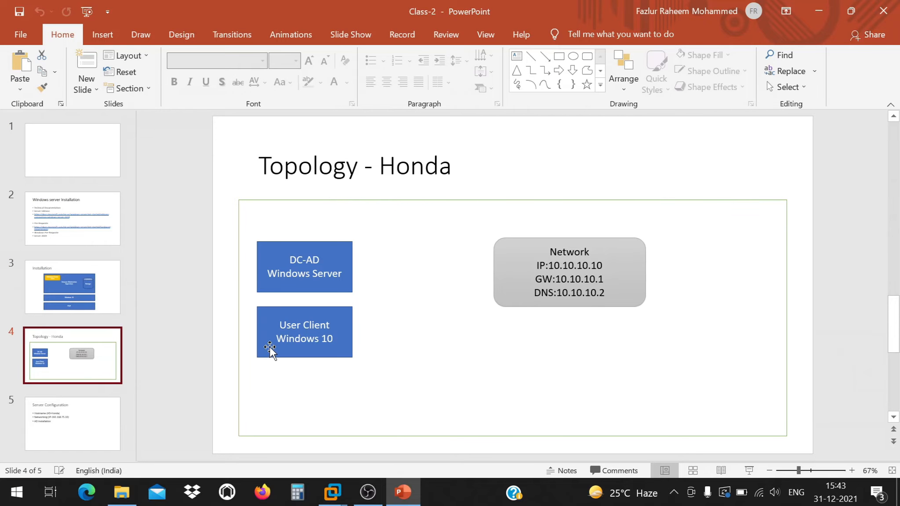
{"action": "scroll", "coordinate": [270, 347], "scroll_direction": "down", "scroll_amount": 1}
{"action": "scroll", "coordinate": [270, 347], "scroll_direction": "up", "scroll_amount": 3}
{"action": "scroll", "coordinate": [269, 348], "scroll_direction": "down", "scroll_amount": 1}
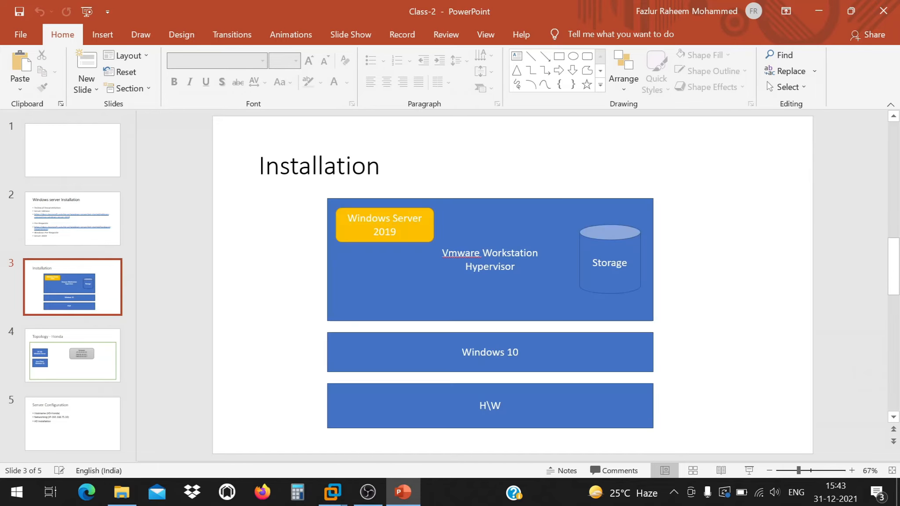
{"action": "scroll", "coordinate": [269, 351], "scroll_direction": "down", "scroll_amount": 2}
{"action": "scroll", "coordinate": [269, 351], "scroll_direction": "up", "scroll_amount": 1}
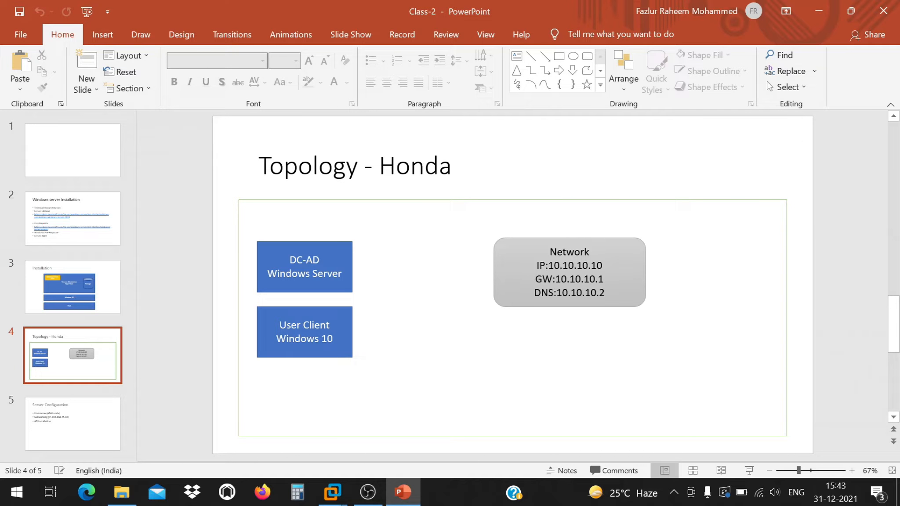
Inspect the DC-AD, User Client and Network address boxes on the Topology - Honda slide.
{"action": "left_click", "coordinate": [337, 249]}
{"action": "left_click", "coordinate": [337, 315]}
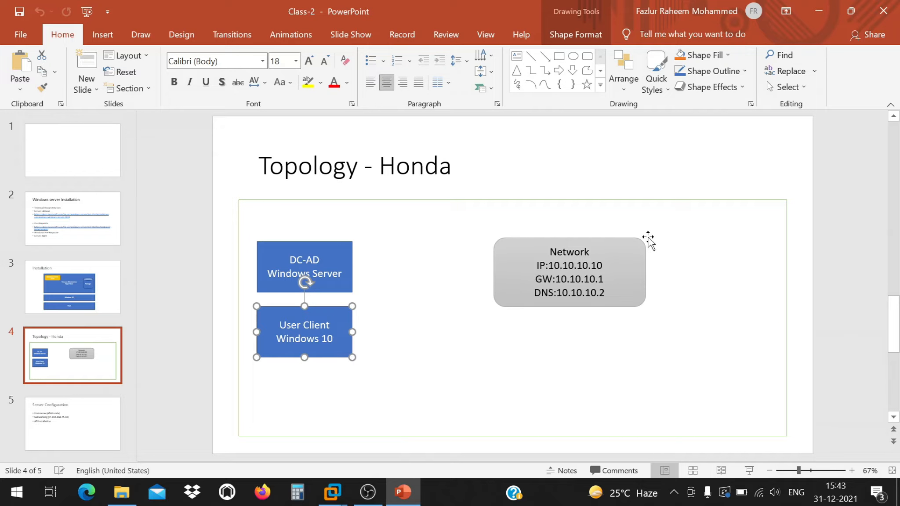
{"action": "left_click", "coordinate": [640, 249]}
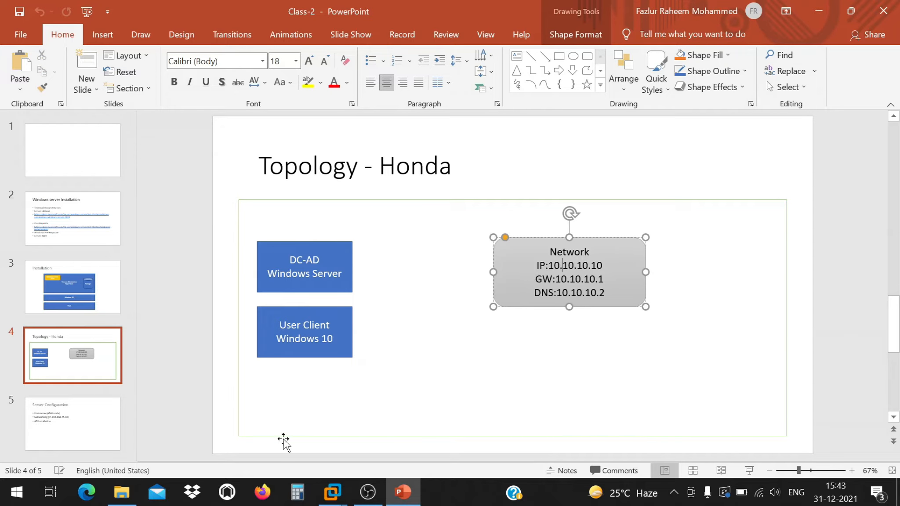
{"action": "left_click", "coordinate": [519, 172]}
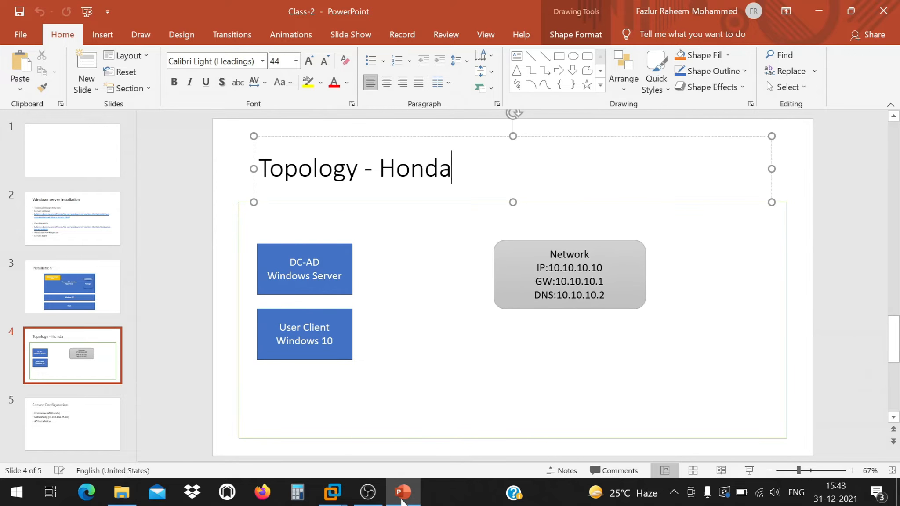
{"action": "mouse_move", "coordinate": [333, 491]}
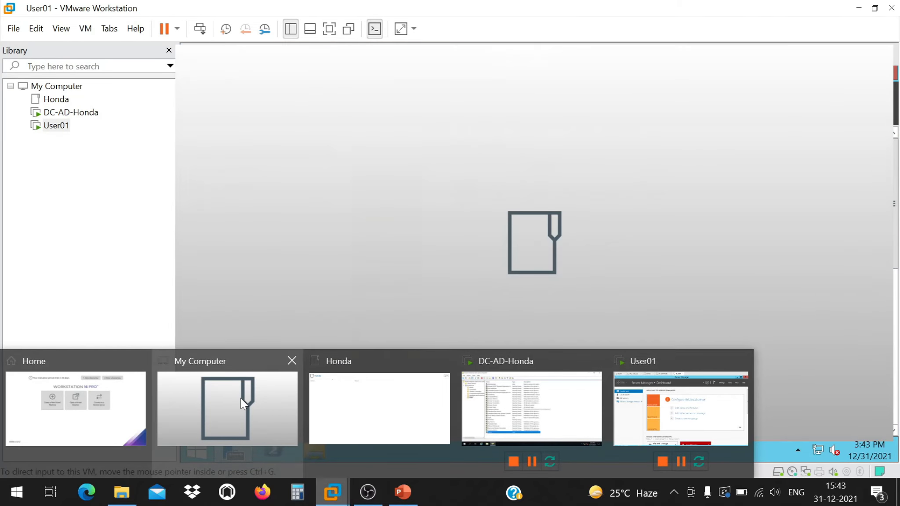
Check DC-AD-Honda's network adapter is Host-only without changes, then switch to User01.
{"action": "left_click", "coordinate": [240, 398]}
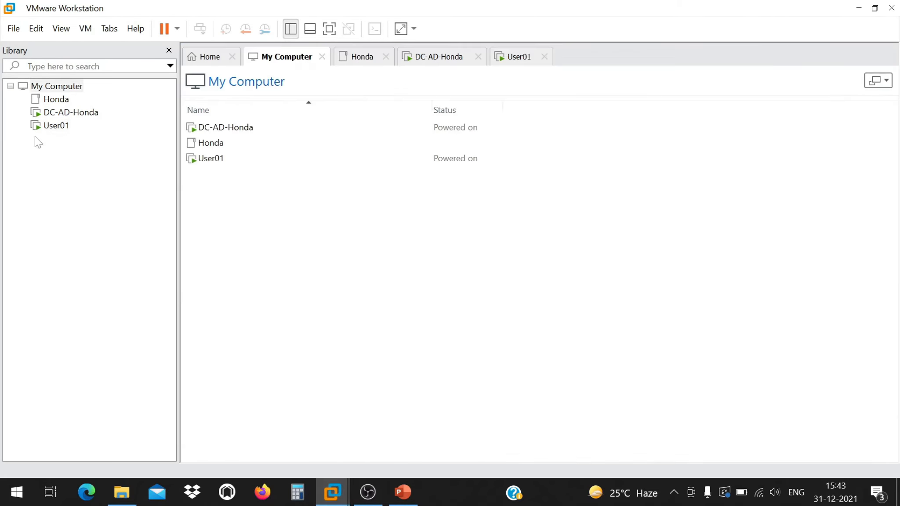
{"action": "right_click", "coordinate": [84, 113]}
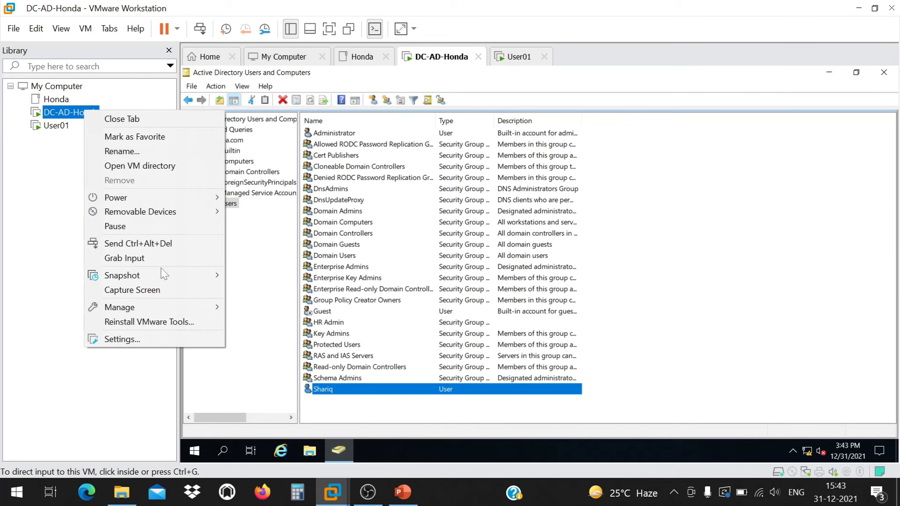
{"action": "left_click", "coordinate": [194, 337]}
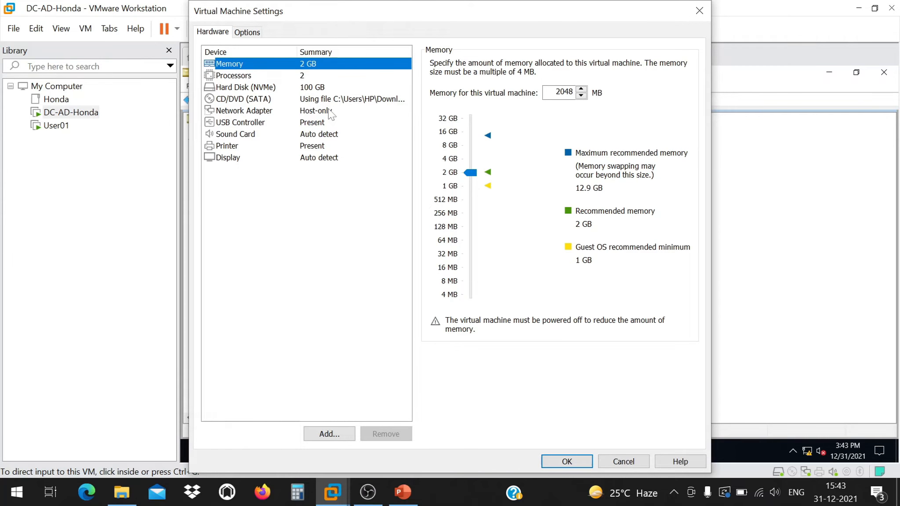
{"action": "left_click", "coordinate": [274, 123]}
{"action": "left_click", "coordinate": [269, 113]}
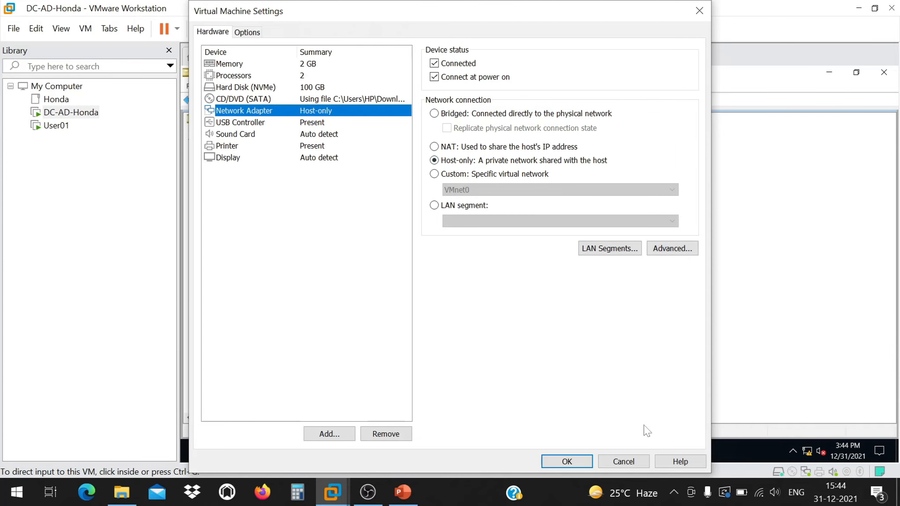
{"action": "left_click", "coordinate": [604, 461]}
{"action": "left_click", "coordinate": [56, 126]}
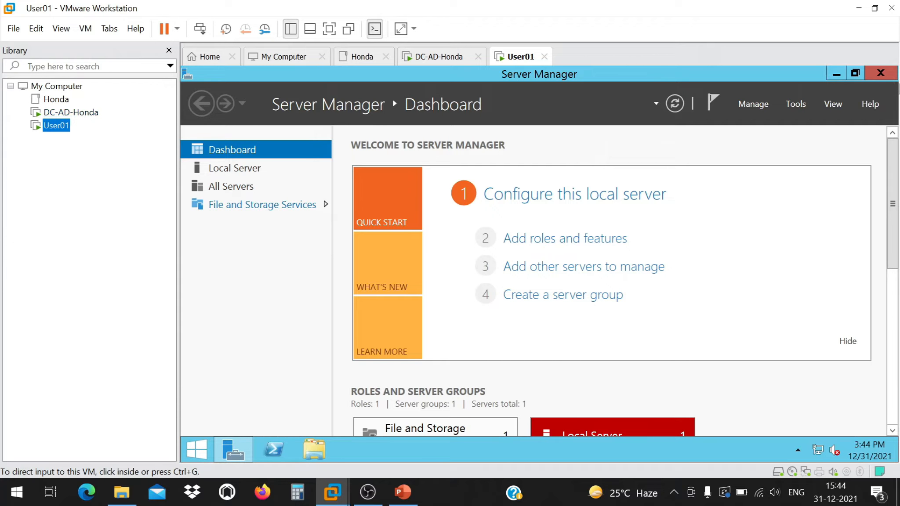
Browse User01's Server Manager Manage and Tools menus, then view the Local Server properties.
{"action": "left_click", "coordinate": [260, 284]}
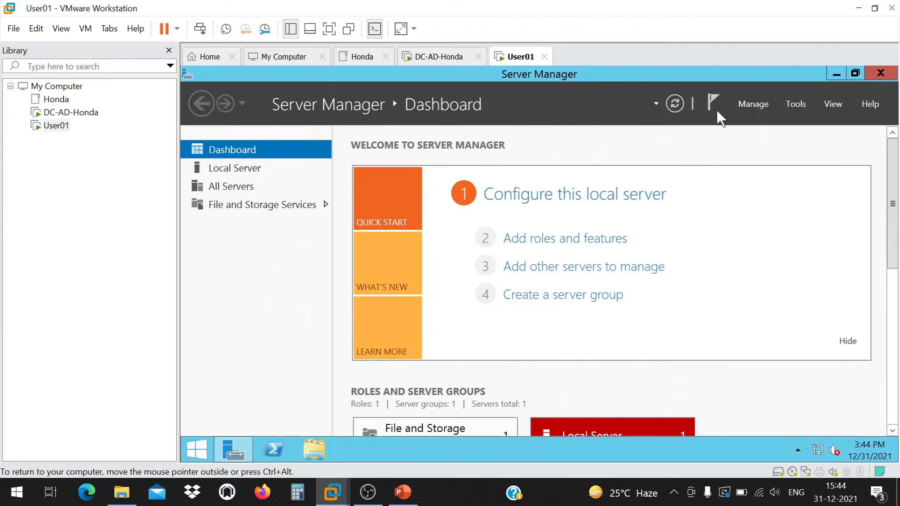
{"action": "left_click", "coordinate": [742, 104]}
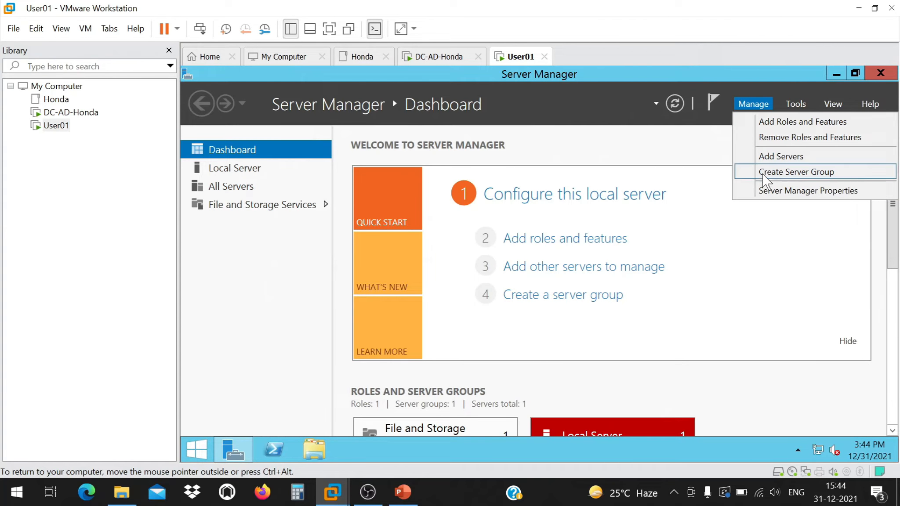
{"action": "left_click", "coordinate": [764, 241]}
{"action": "left_click", "coordinate": [790, 106]}
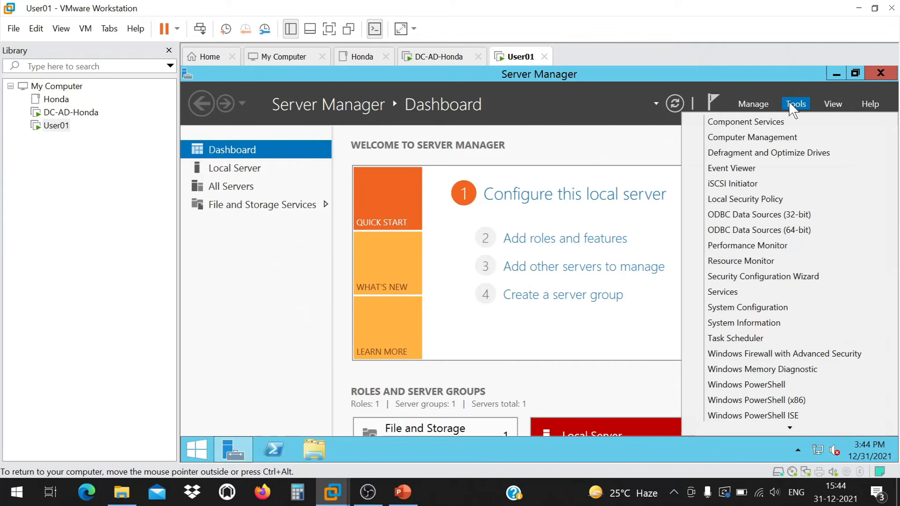
{"action": "left_click", "coordinate": [601, 128]}
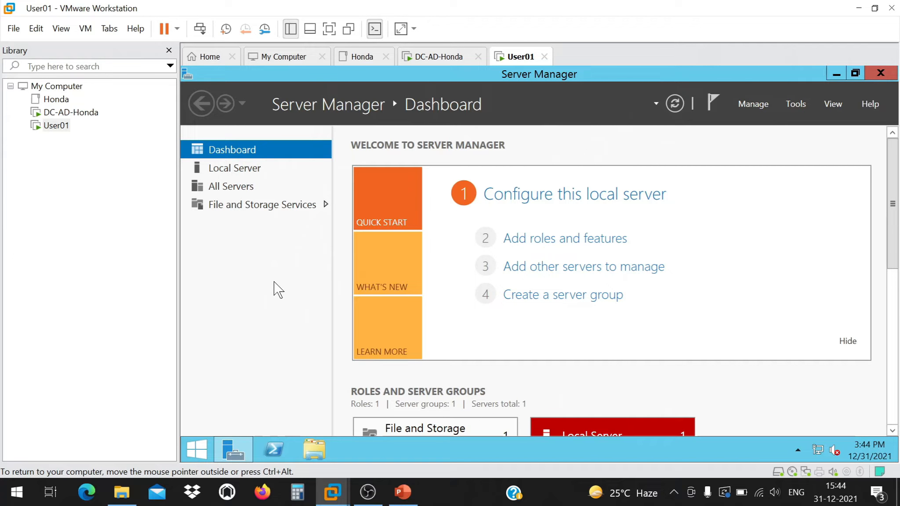
{"action": "left_click", "coordinate": [241, 170]}
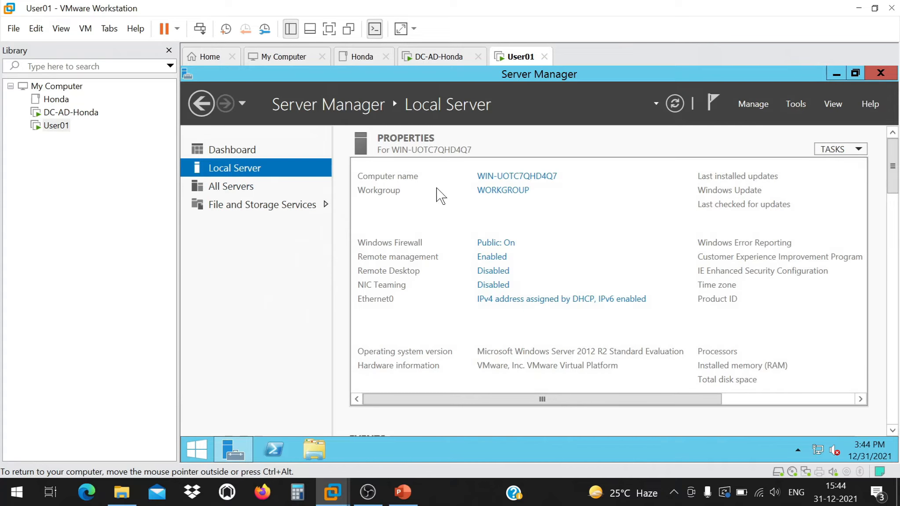
Change the User01 computer name to webserver in System Properties.
{"action": "left_click", "coordinate": [504, 177]}
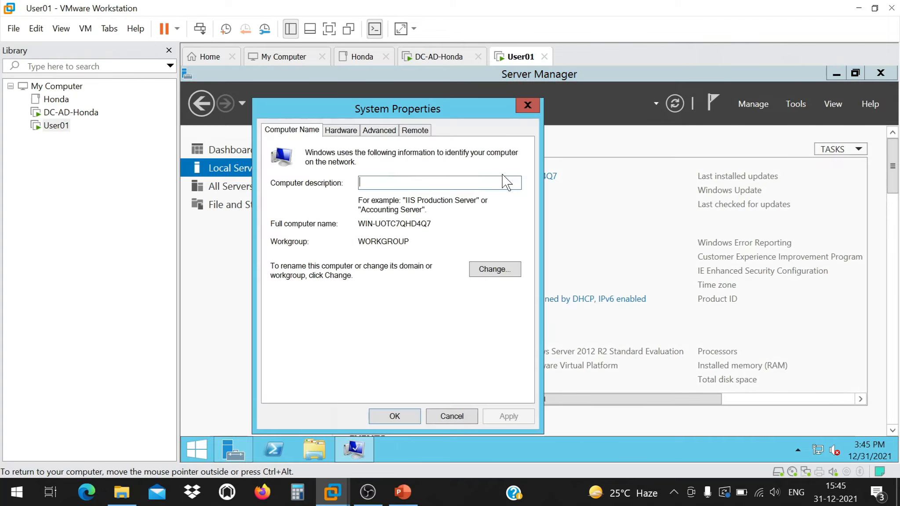
{"action": "left_click", "coordinate": [342, 131]}
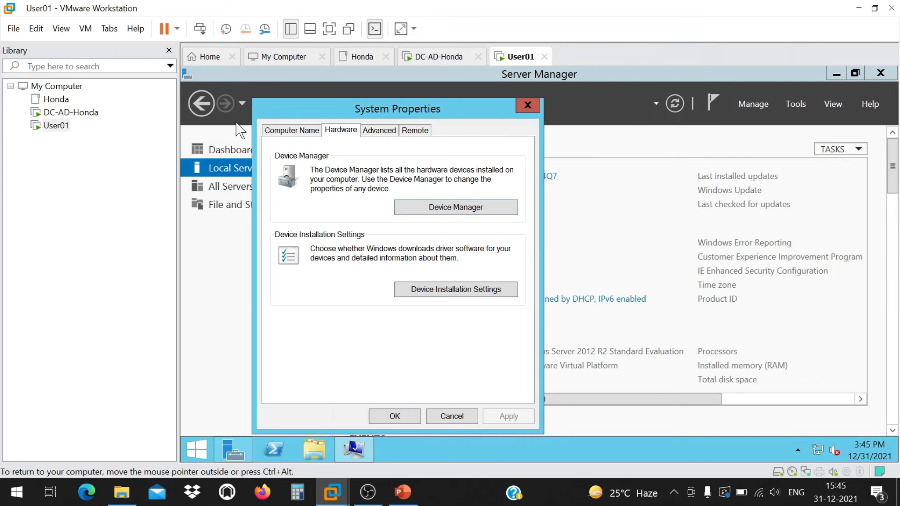
{"action": "left_click", "coordinate": [296, 130]}
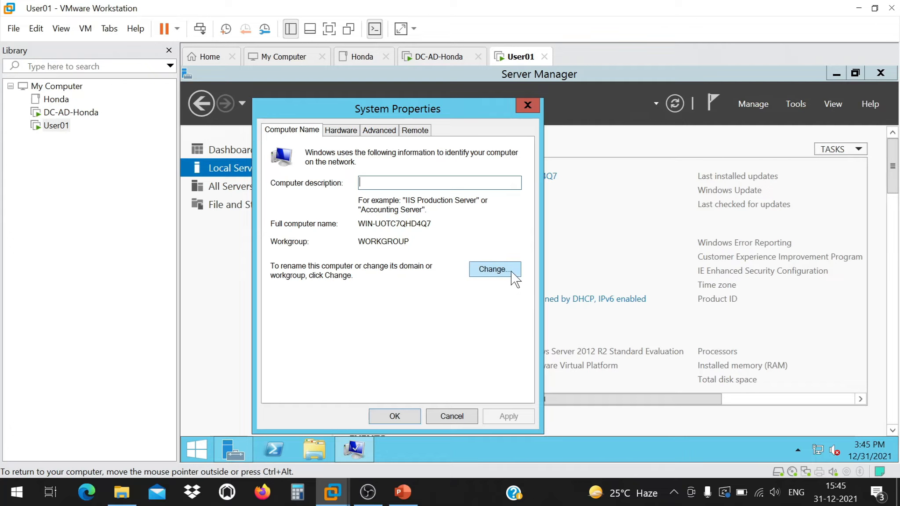
{"action": "left_click", "coordinate": [499, 269]}
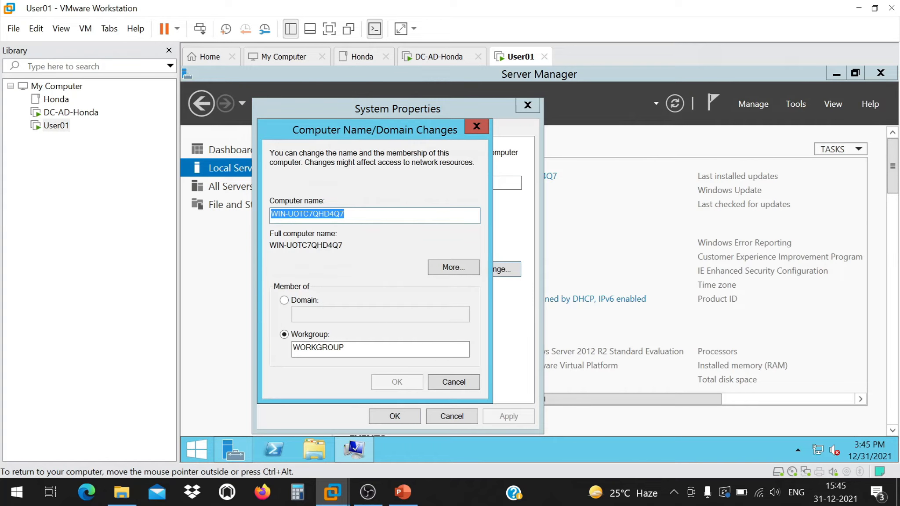
{"action": "type", "text": "webse"}
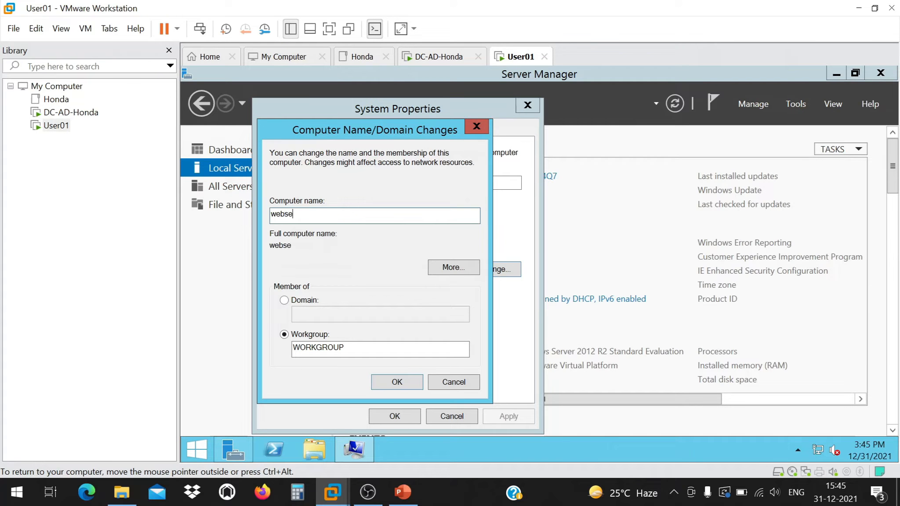
{"action": "type", "text": "rver"}
{"action": "left_click", "coordinate": [389, 380]}
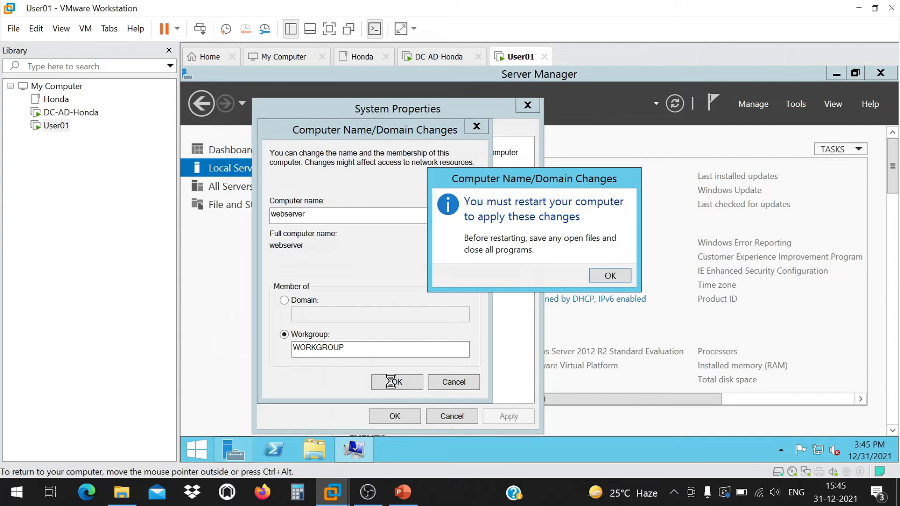
Restart the VM to apply the new name, then return to the PowerPoint presentation.
{"action": "left_click", "coordinate": [616, 276]}
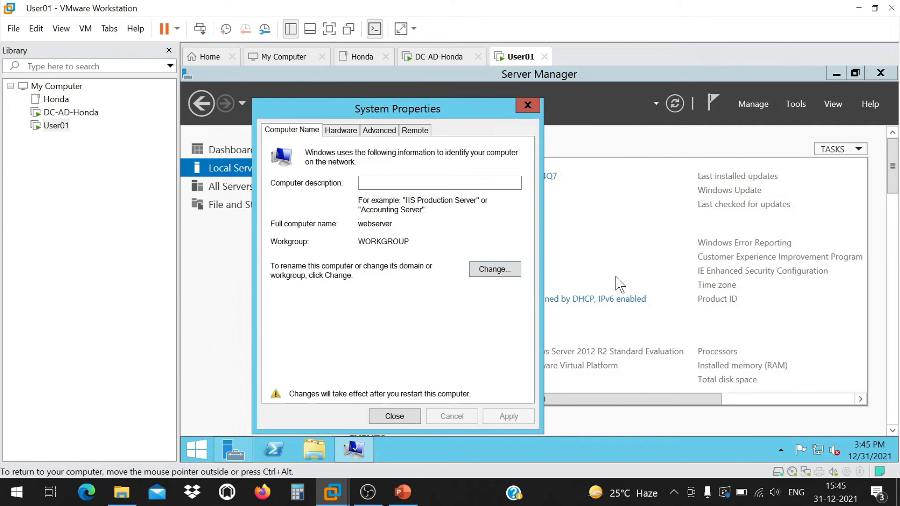
{"action": "left_click", "coordinate": [394, 416]}
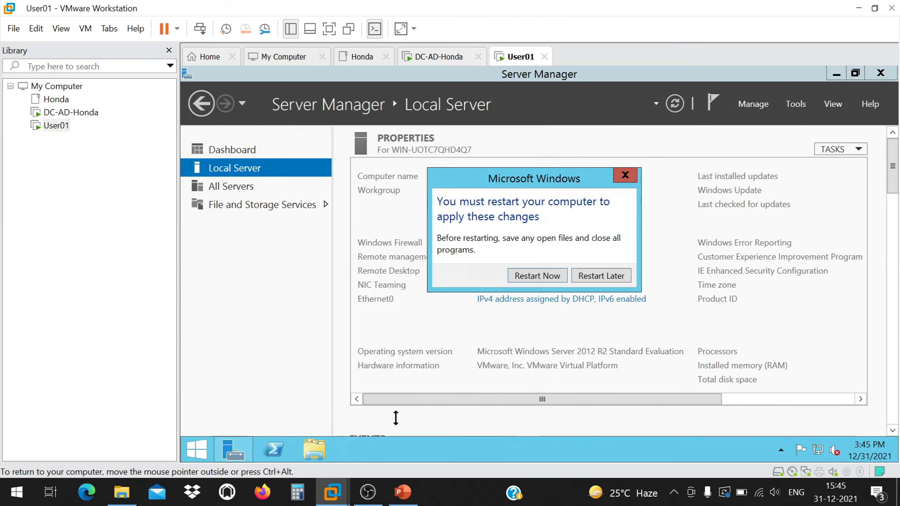
{"action": "left_click", "coordinate": [542, 275]}
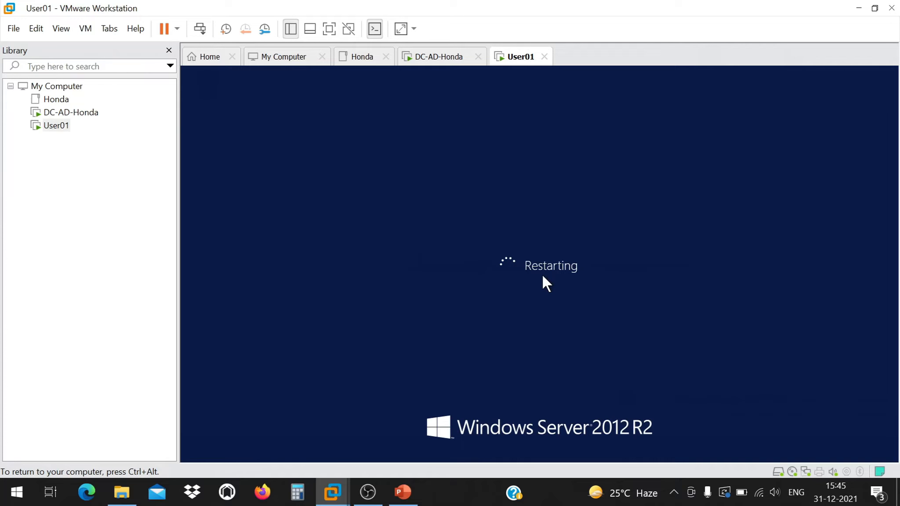
{"action": "key", "text": "ctrl+alt"}
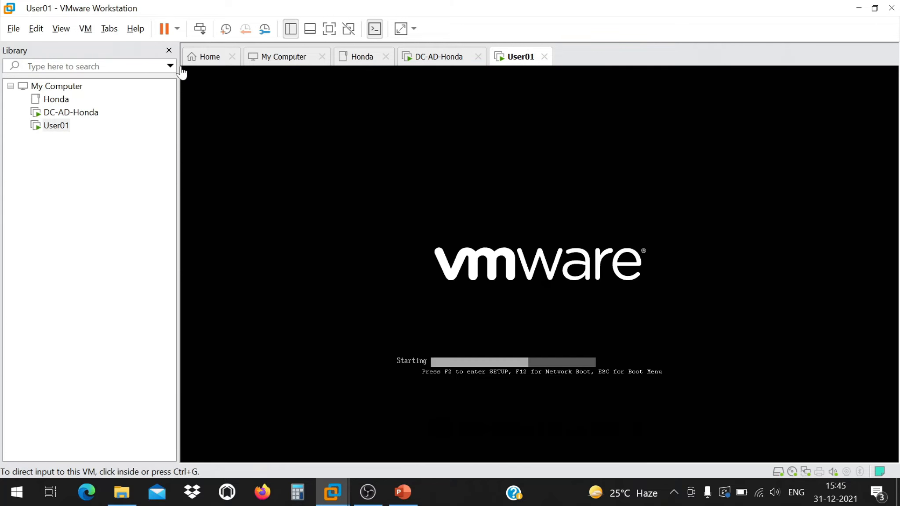
{"action": "right_click", "coordinate": [61, 125]}
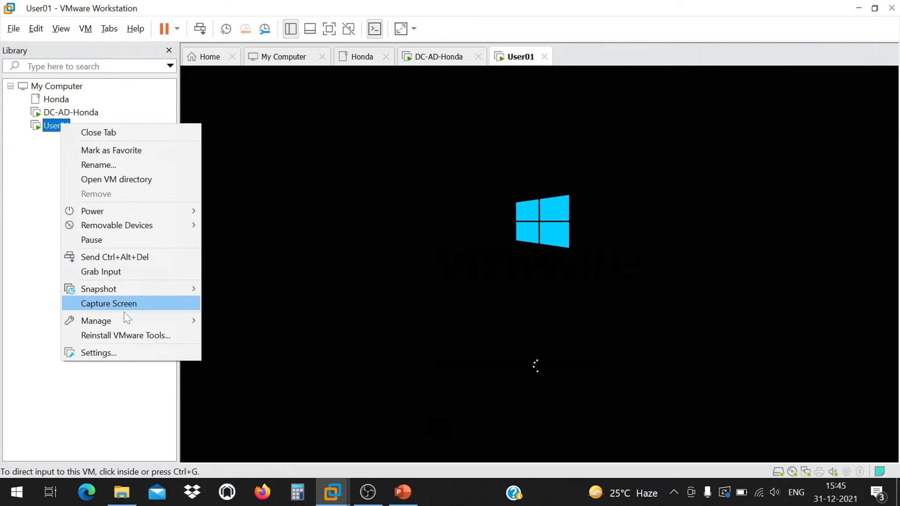
{"action": "left_click", "coordinate": [402, 491]}
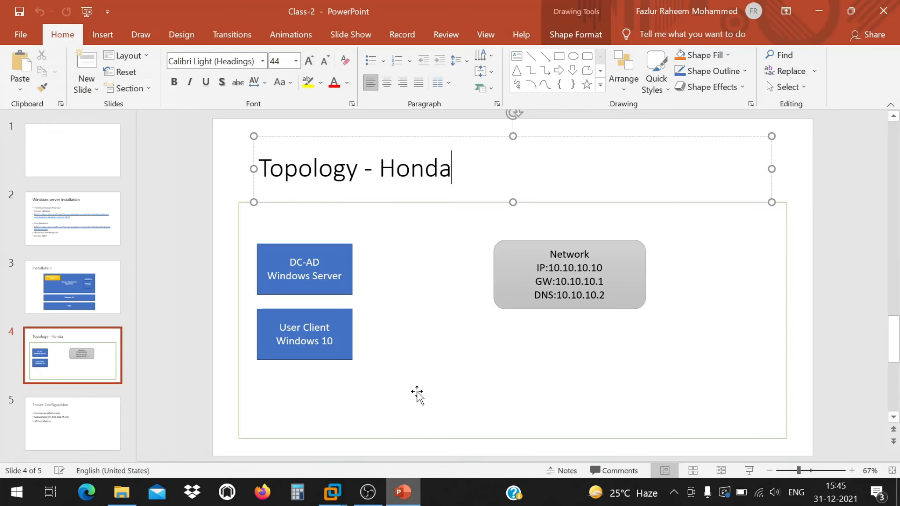
On the Server Configuration slide, add a 'Webserver :' heading followed by '1. Hostname'.
{"action": "left_click", "coordinate": [101, 412]}
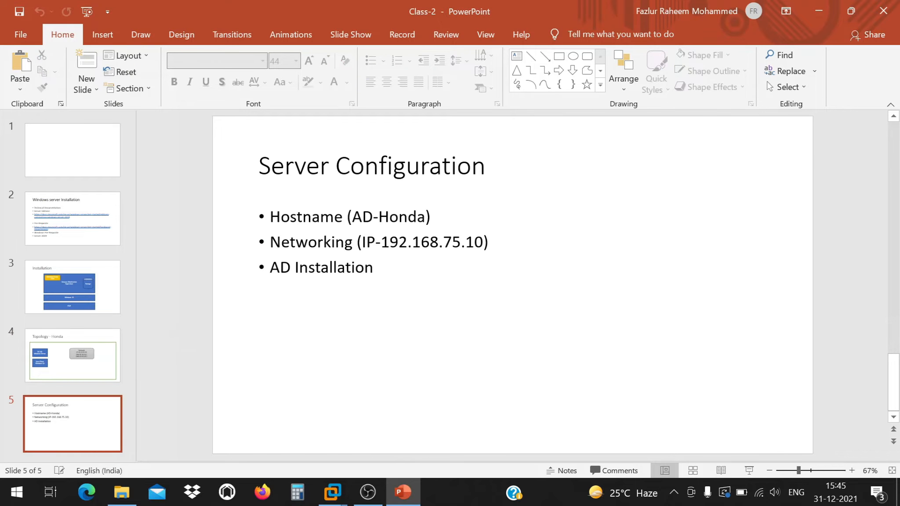
{"action": "left_click", "coordinate": [395, 268]}
{"action": "key", "text": "Return"}
{"action": "key", "text": "Return"}
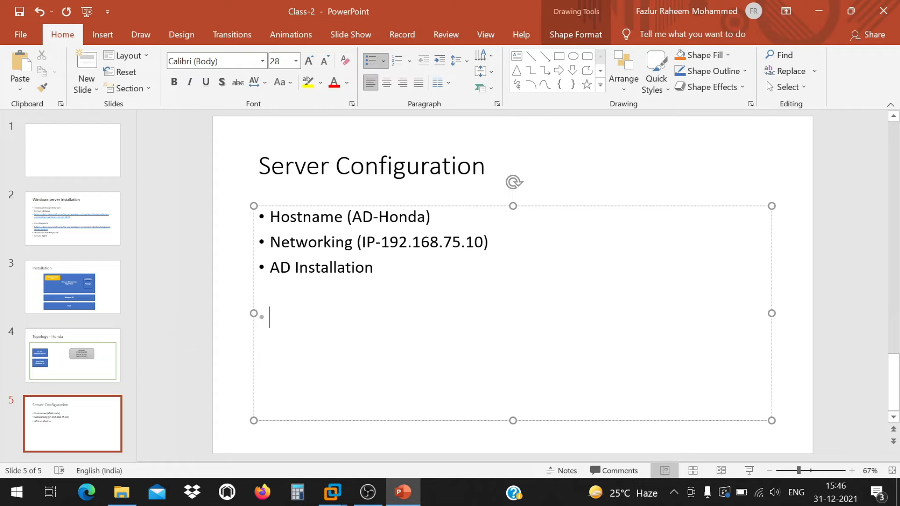
{"action": "type", "text": "Webserver :"}
{"action": "key", "text": "Return"}
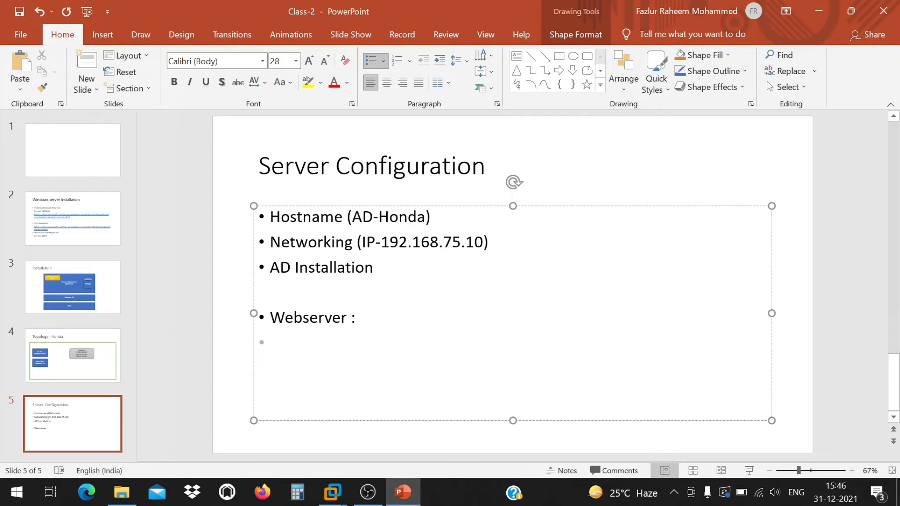
{"action": "type", "text": "2."}
{"action": "key", "text": "BackSpace"}
{"action": "key", "text": "BackSpace"}
{"action": "type", "text": "1. Hostname"}
Add the items '2. VLAN ( Network )', '3. IP Assign' and '4. Add to Domain'.
{"action": "key", "text": "Return"}
{"action": "type", "text": "2."}
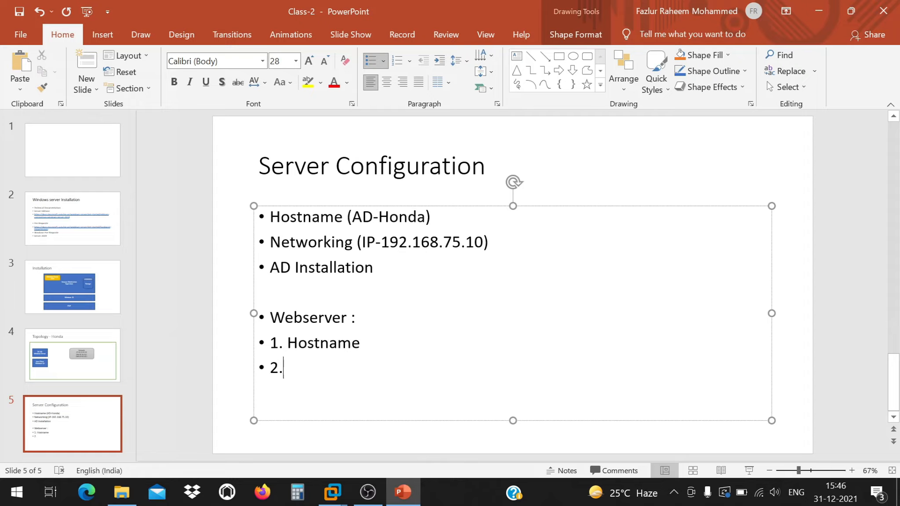
{"action": "type", "text": " VLAN"}
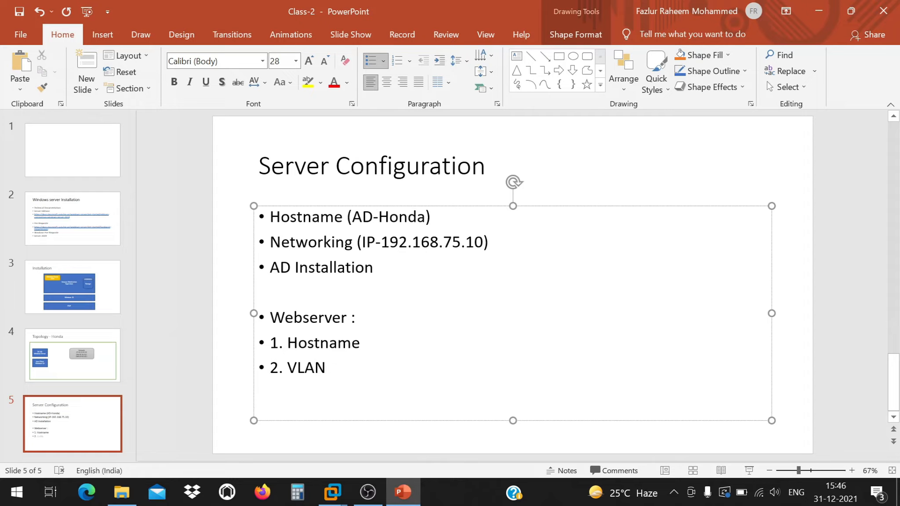
{"action": "type", "text": " ( Network ) 3"}
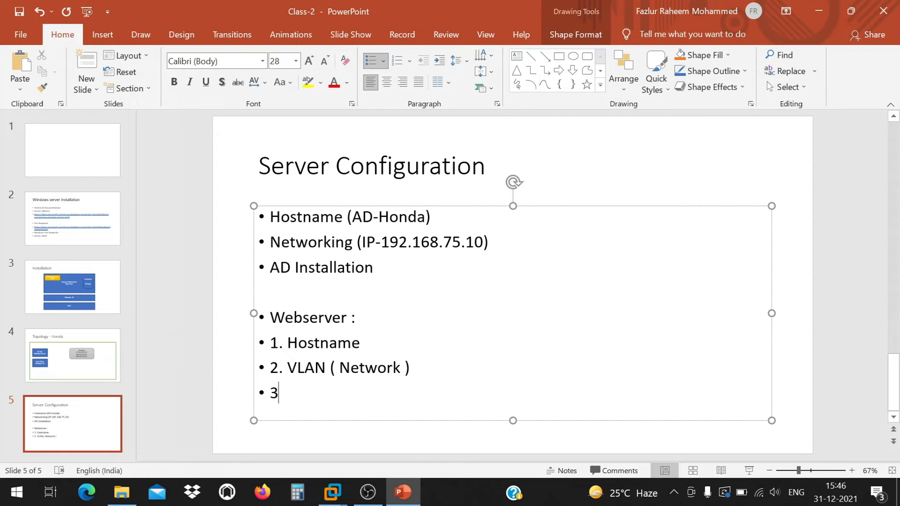
{"action": "type", "text": ". IP Assign"}
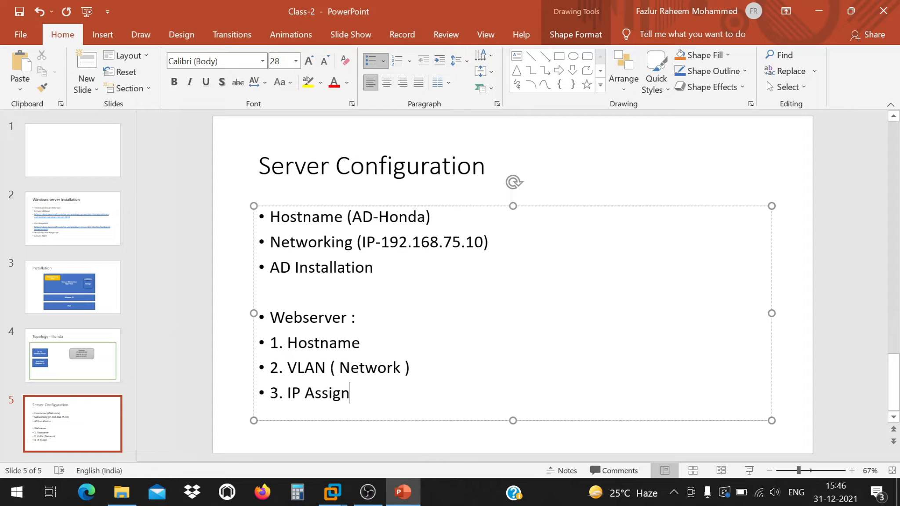
{"action": "key", "text": "Return"}
{"action": "type", "text": "4."}
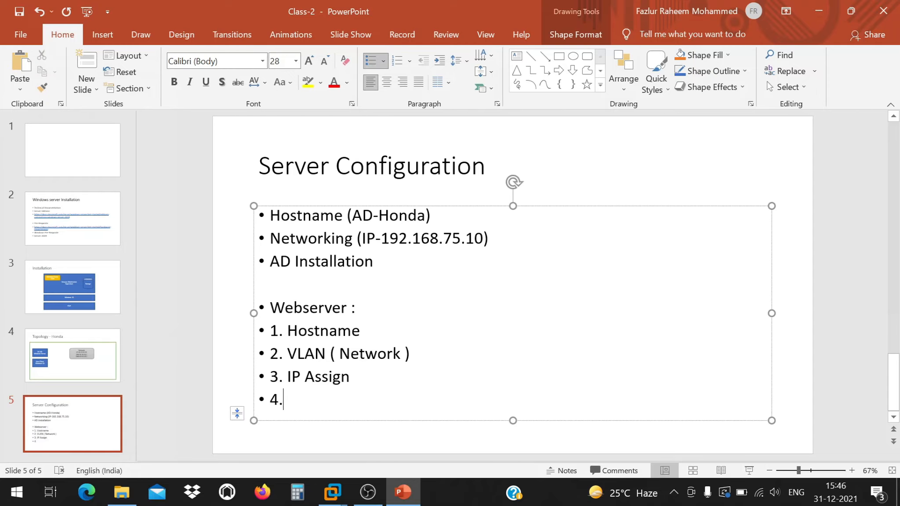
{"action": "type", "text": " Domain "}
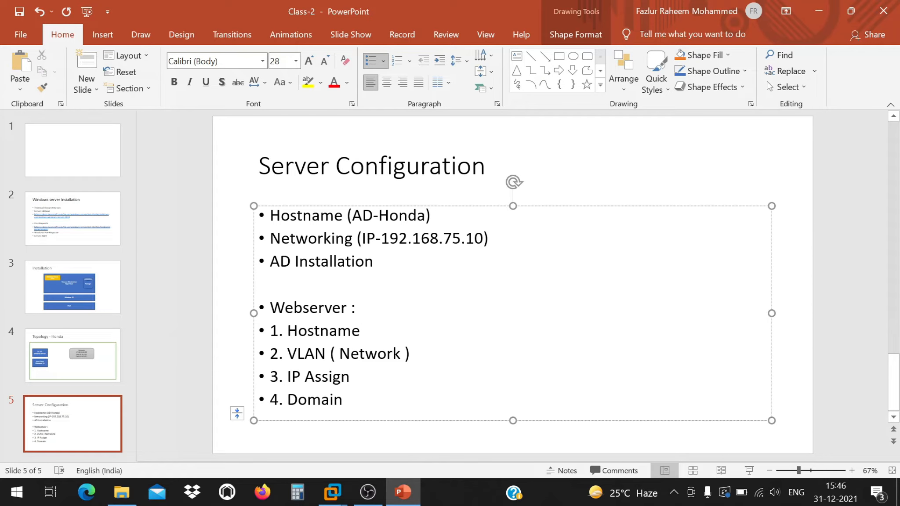
{"action": "type", "text": "Ad"}
{"action": "key", "text": "BackSpace"}
{"action": "key", "text": "BackSpace"}
{"action": "key", "text": "ctrl+Left"}
{"action": "key", "text": "ctrl+Left"}
{"action": "key", "text": "Right"}
{"action": "key", "text": "Right"}
{"action": "type", "text": "Add to"}
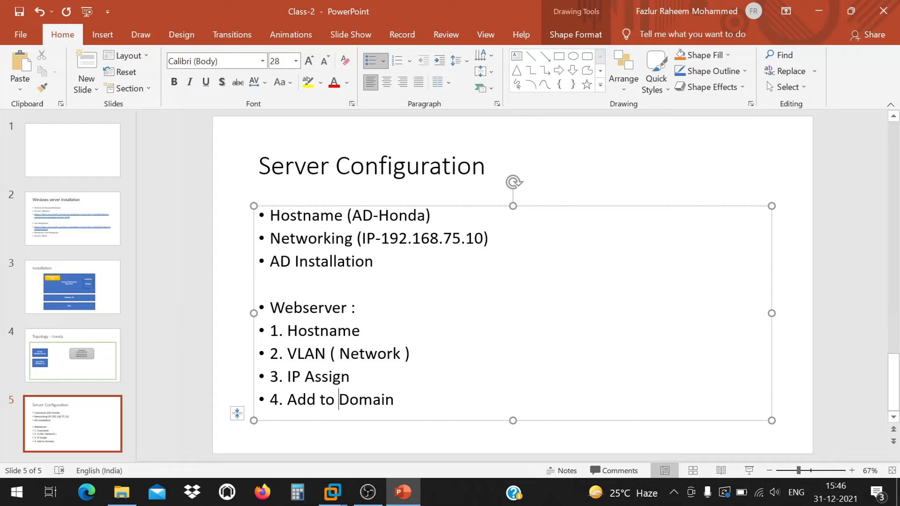
{"action": "double_click", "coordinate": [329, 331]}
{"action": "left_click", "coordinate": [364, 332]}
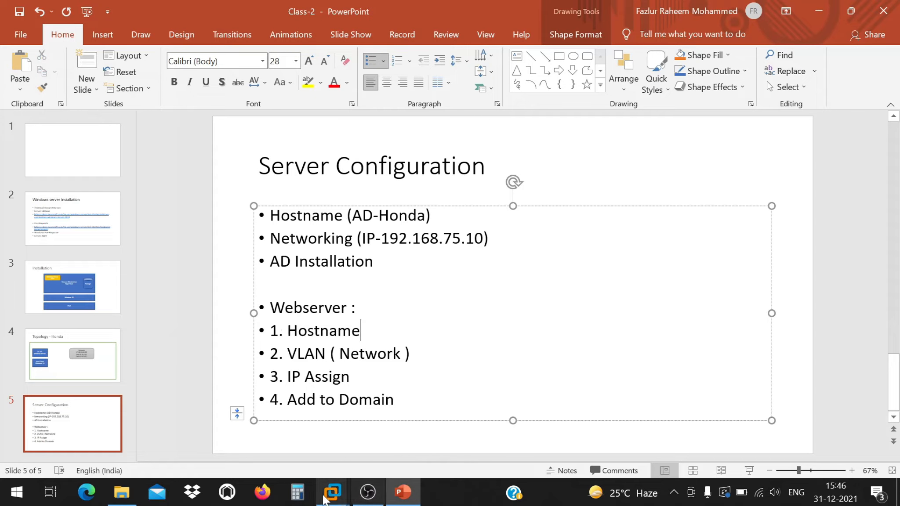
Switch the User01 VM's network adapter from NAT to Host-only.
{"action": "mouse_move", "coordinate": [325, 499]}
{"action": "left_click", "coordinate": [506, 399]}
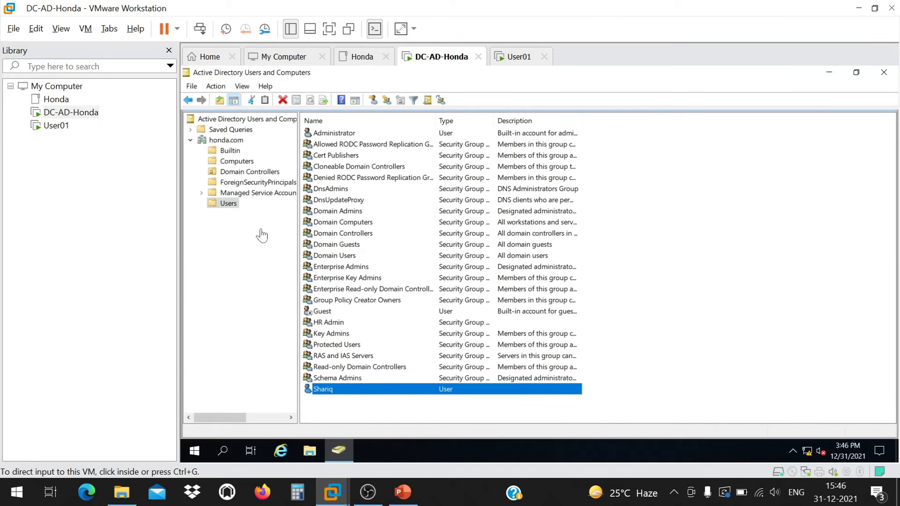
{"action": "right_click", "coordinate": [64, 125]}
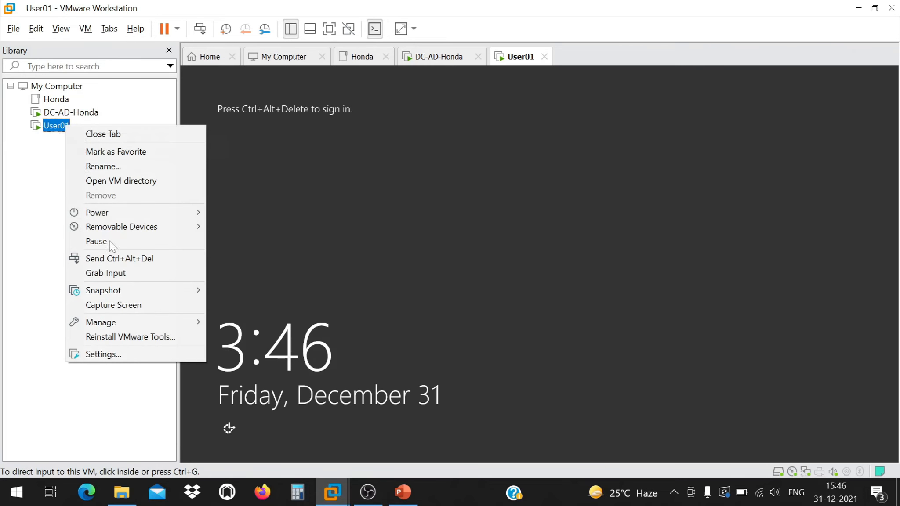
{"action": "left_click", "coordinate": [137, 347]}
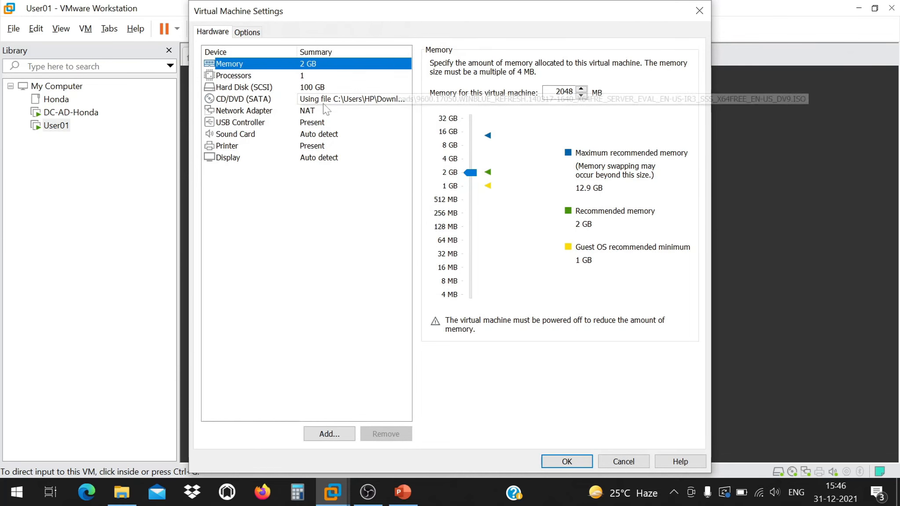
{"action": "left_click", "coordinate": [323, 99]}
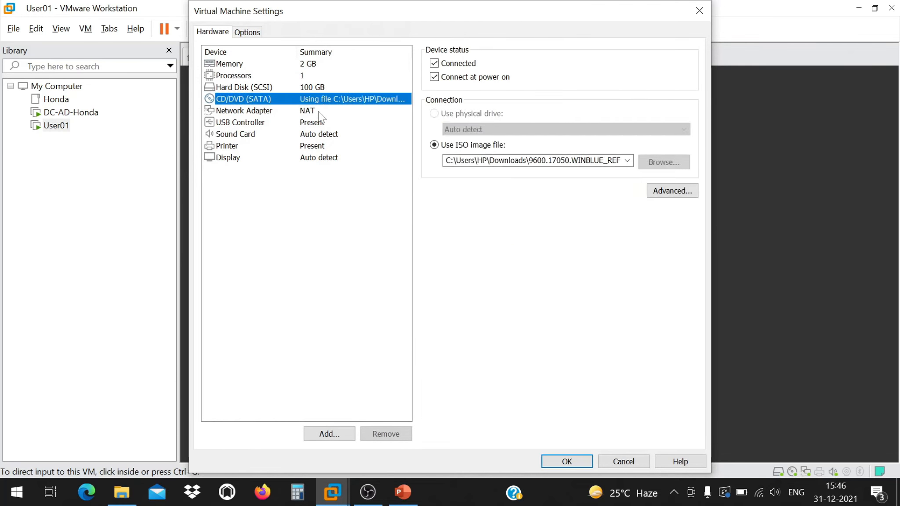
{"action": "left_click", "coordinate": [319, 112]}
{"action": "left_click", "coordinate": [455, 161]}
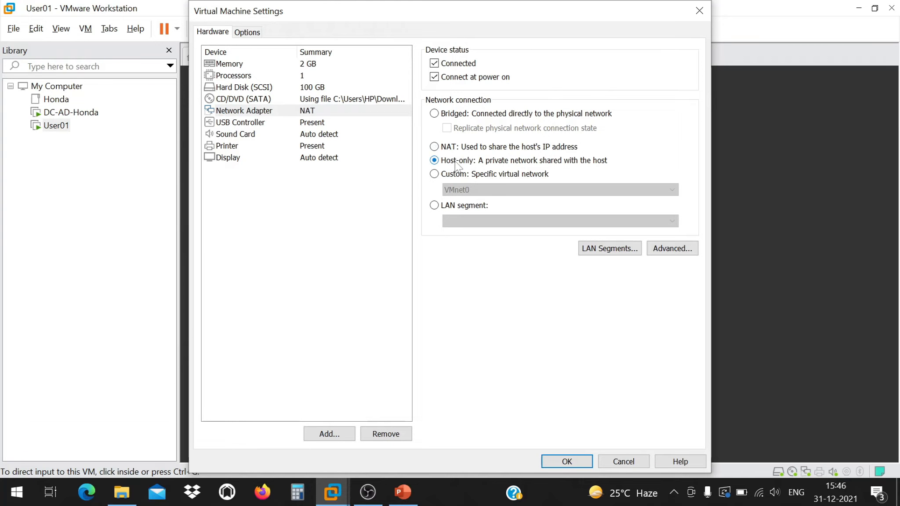
{"action": "left_click", "coordinate": [566, 462]}
Rename the User01 VM to Webserver in the library.
{"action": "right_click", "coordinate": [61, 126]}
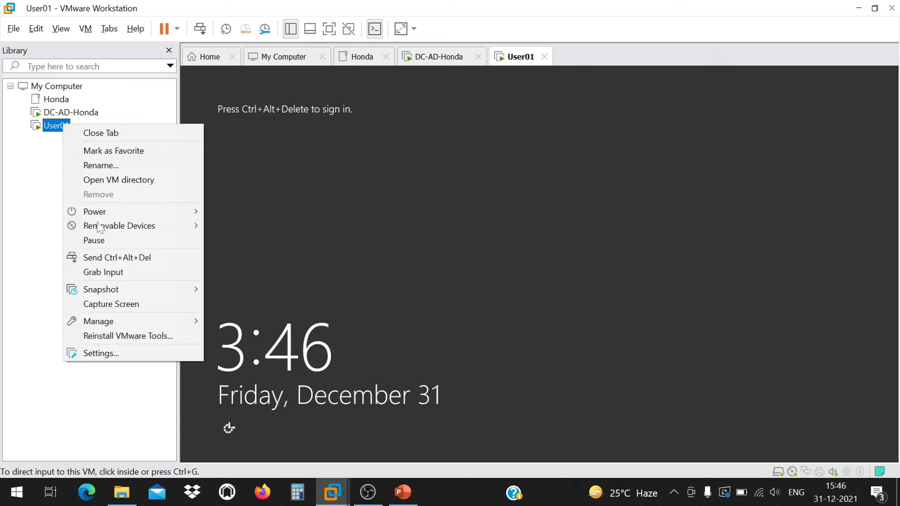
{"action": "left_click", "coordinate": [169, 166]}
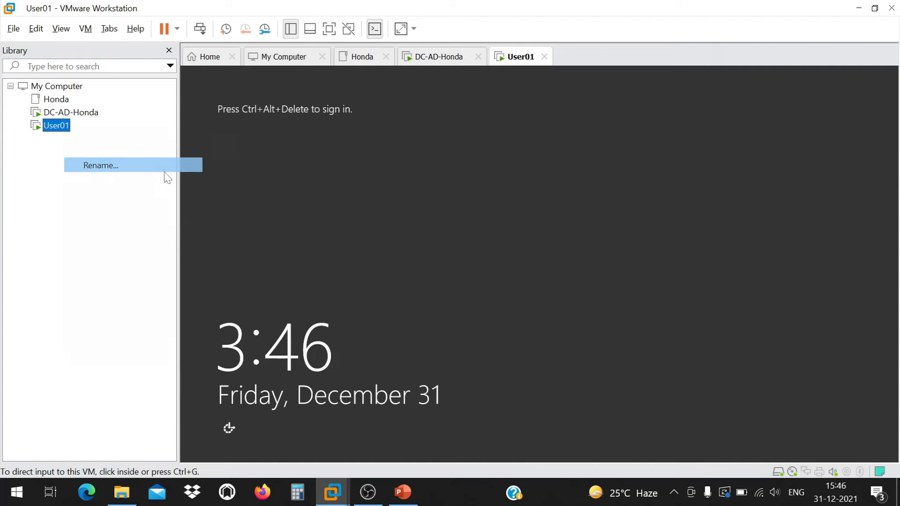
{"action": "type", "text": "Webser"}
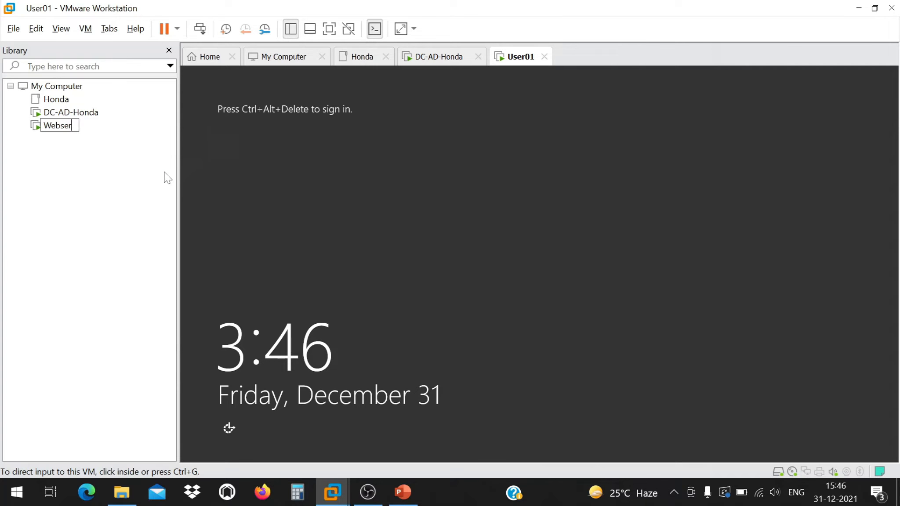
{"action": "key", "text": "Return"}
{"action": "right_click", "coordinate": [58, 126]}
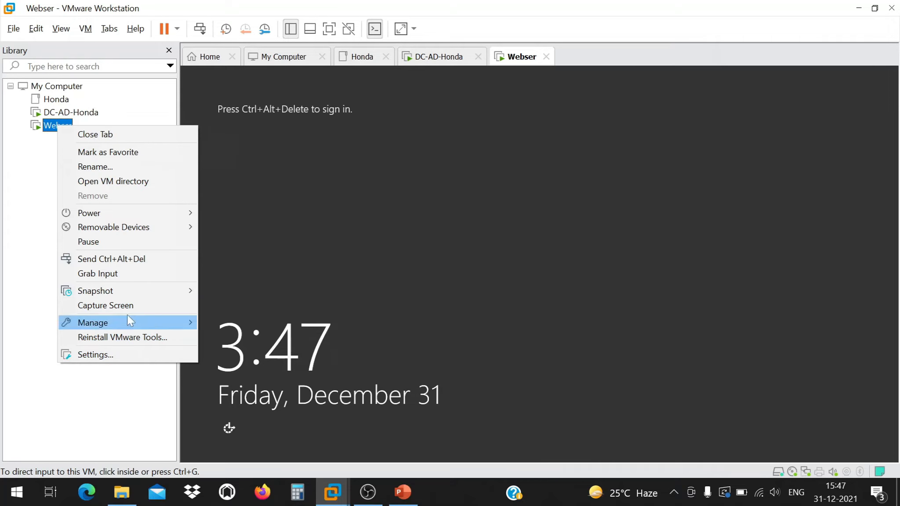
{"action": "left_click", "coordinate": [127, 167]}
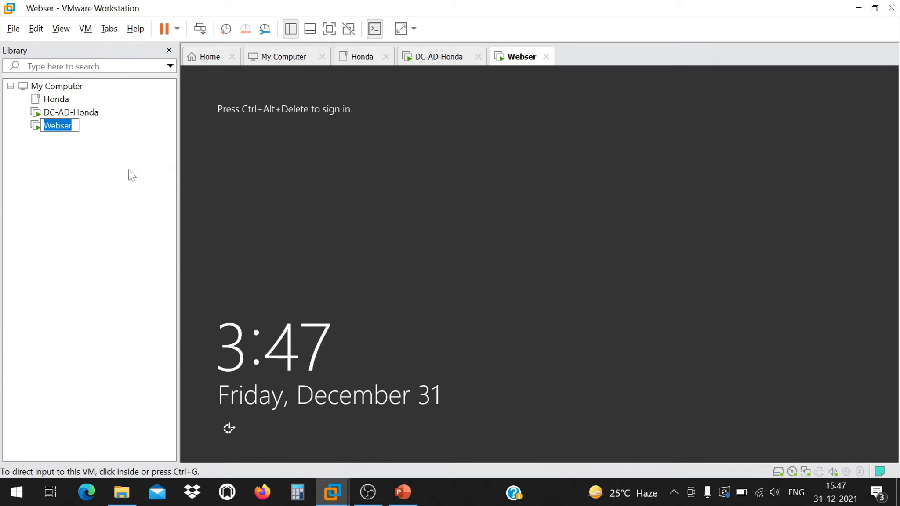
{"action": "key", "text": "Right"}
{"action": "type", "text": "ev"}
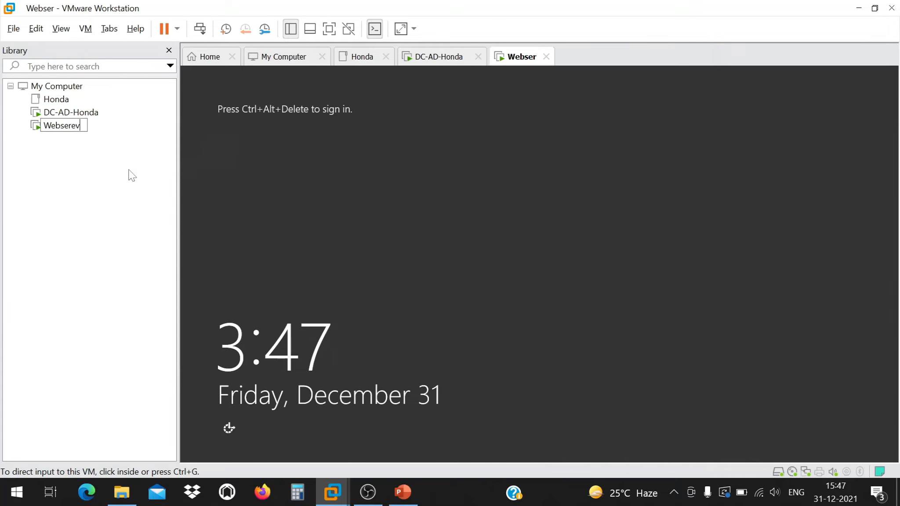
{"action": "key", "text": "BackSpace"}
{"action": "key", "text": "BackSpace"}
{"action": "type", "text": "ver"}
{"action": "key", "text": "Return"}
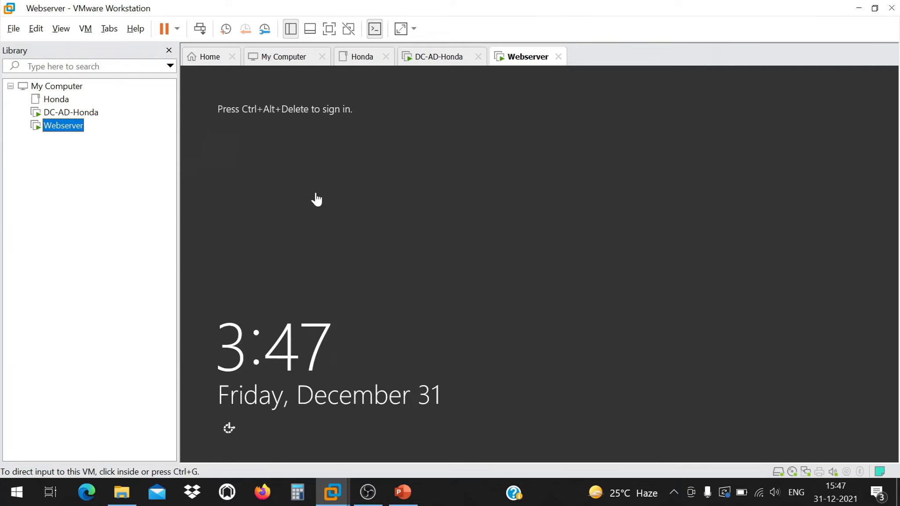
Sign in to the Webserver VM with the Administrator password.
{"action": "left_click", "coordinate": [335, 165]}
{"action": "left_click", "coordinate": [199, 29]}
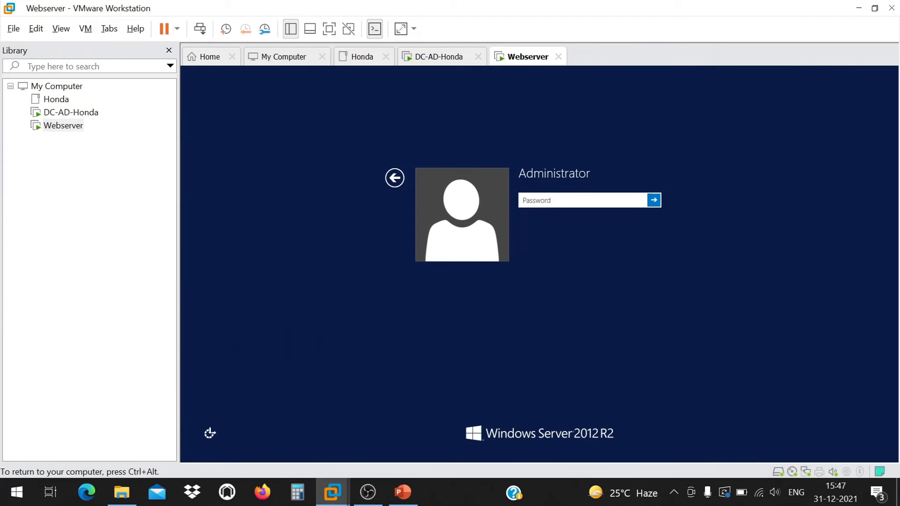
{"action": "type", "text": "P@ssw0rd"}
{"action": "key", "text": "Return"}
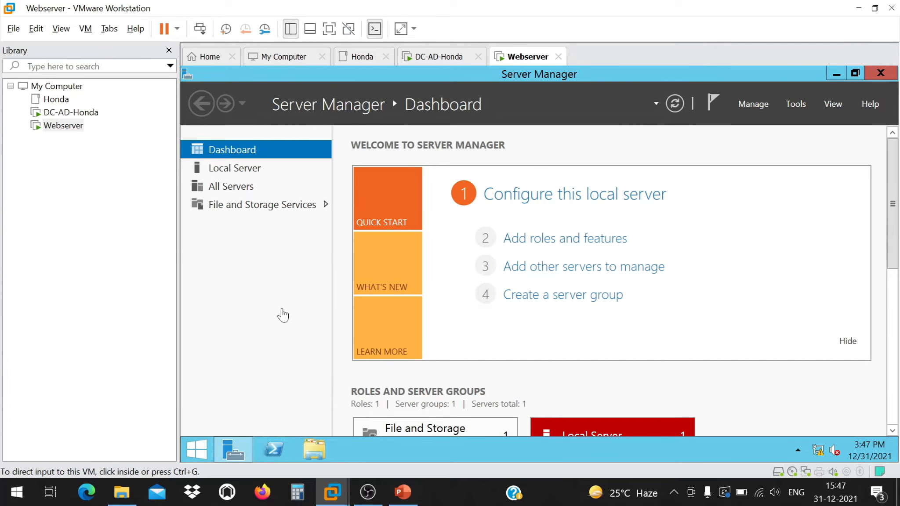
Check the Windows Firewall status under Local Server, then close Server Manager.
{"action": "left_click", "coordinate": [249, 173]}
{"action": "left_click", "coordinate": [248, 172]}
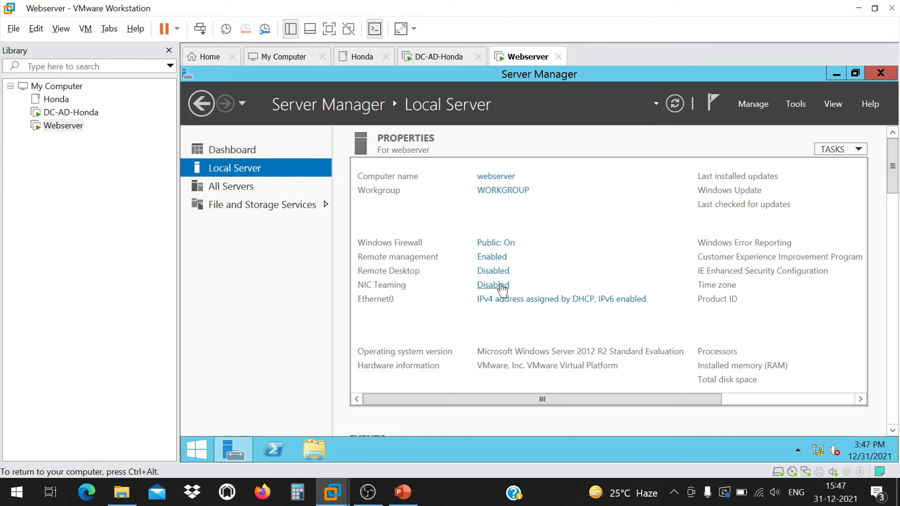
{"action": "left_click", "coordinate": [879, 73]}
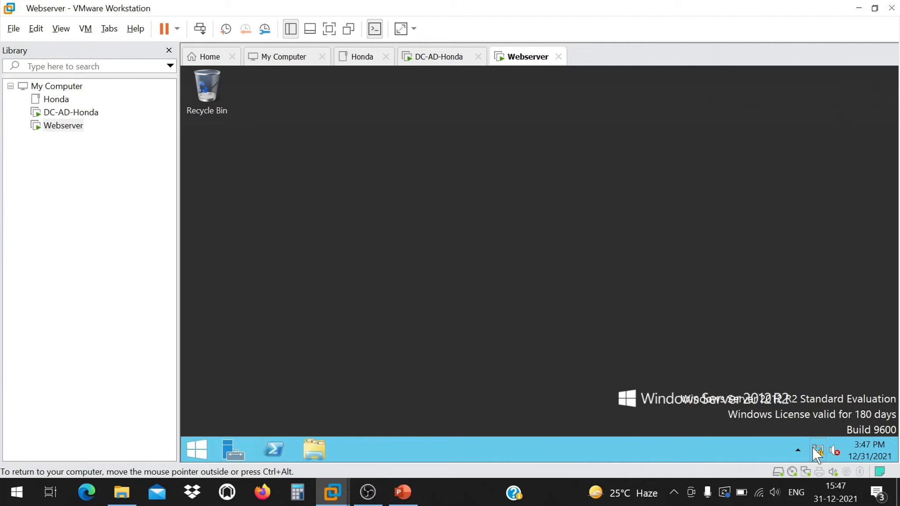
Open a command window from the Webserver desktop and enter ncpa.cpl.
{"action": "right_click", "coordinate": [334, 231]}
{"action": "left_click", "coordinate": [305, 263]}
{"action": "right_click", "coordinate": [459, 319]}
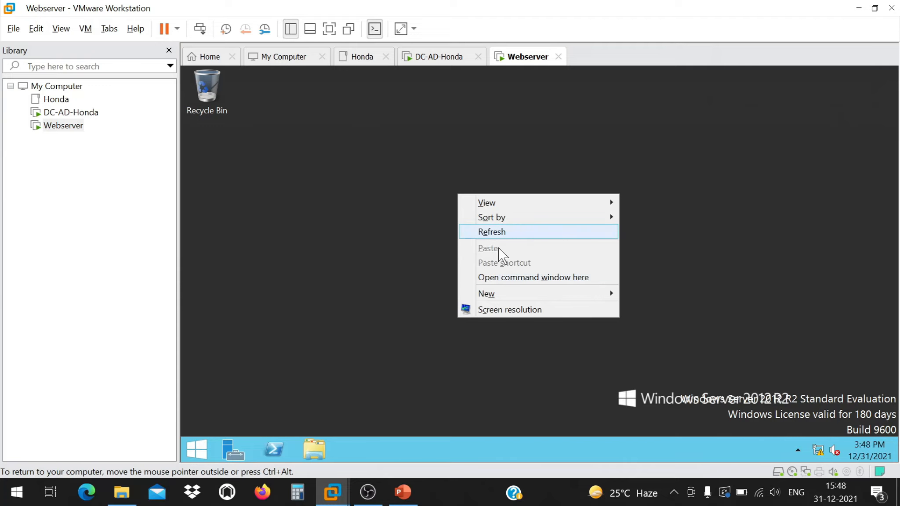
{"action": "left_click", "coordinate": [394, 258]}
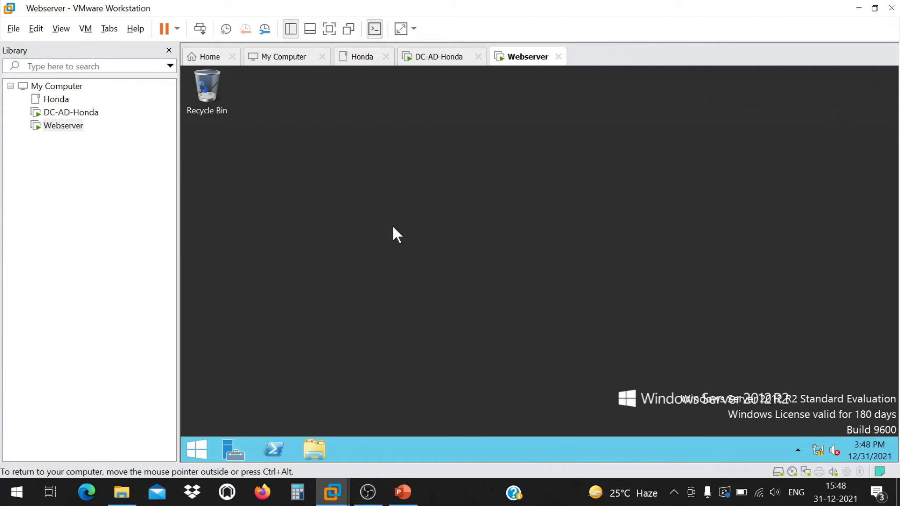
{"action": "right_click", "coordinate": [395, 233]}
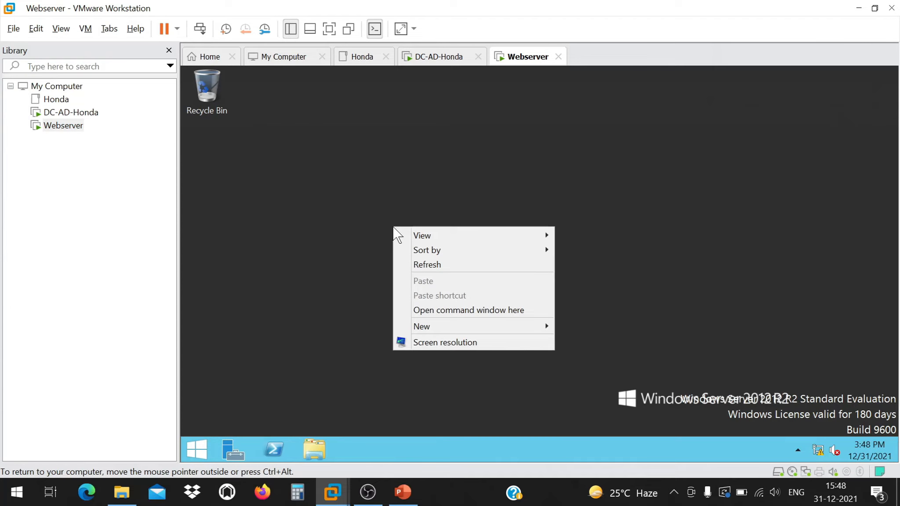
{"action": "left_click", "coordinate": [357, 221]}
{"action": "right_click", "coordinate": [357, 221]}
{"action": "left_click", "coordinate": [340, 229]}
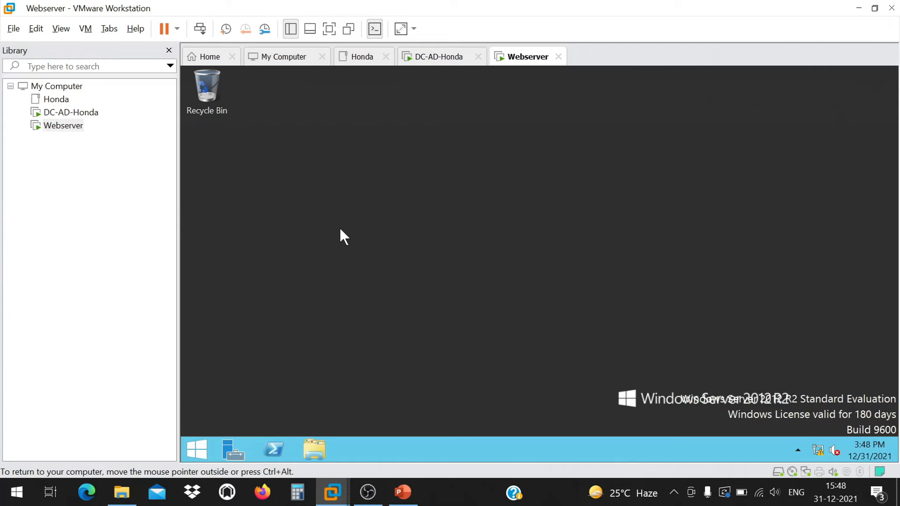
{"action": "right_click", "coordinate": [340, 229], "text": "shift"}
{"action": "left_click", "coordinate": [383, 312]}
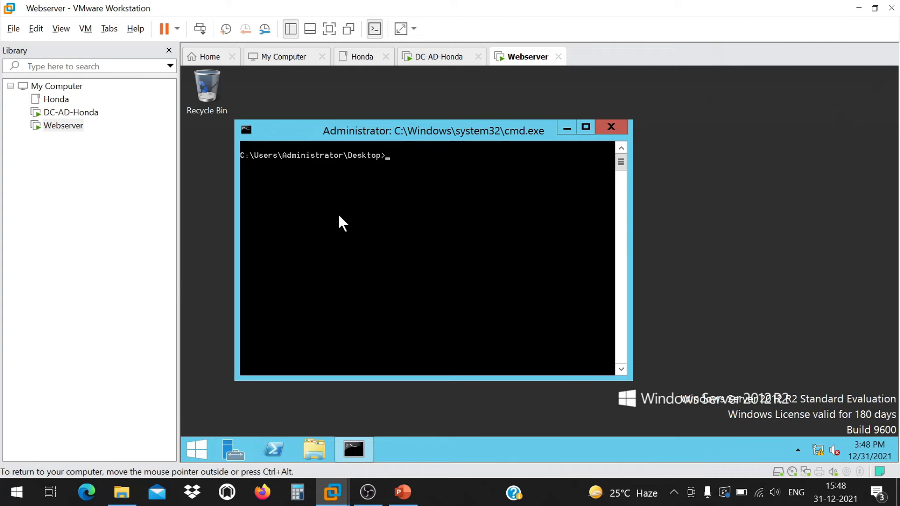
{"action": "type", "text": "ncpa.cpl"}
Run ncpa.cpl and open the Ethernet0 connection's properties.
{"action": "key", "text": "Return"}
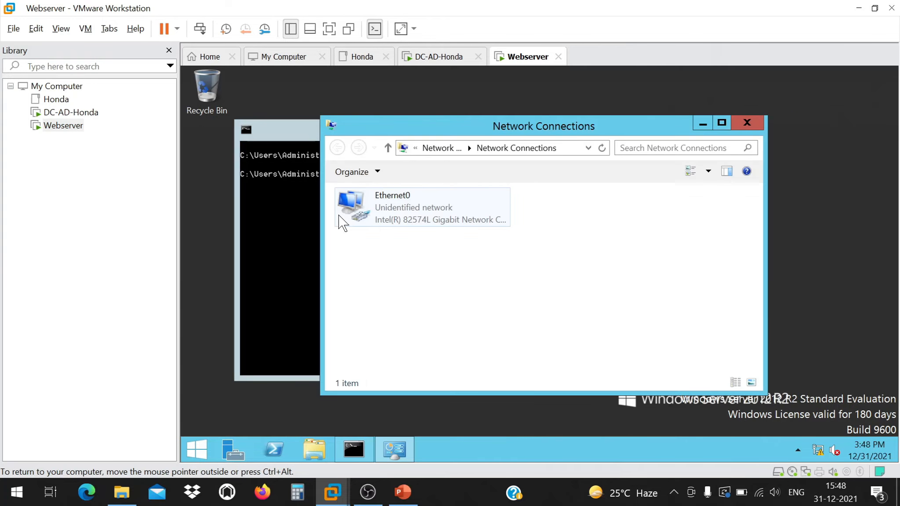
{"action": "right_click", "coordinate": [427, 214]}
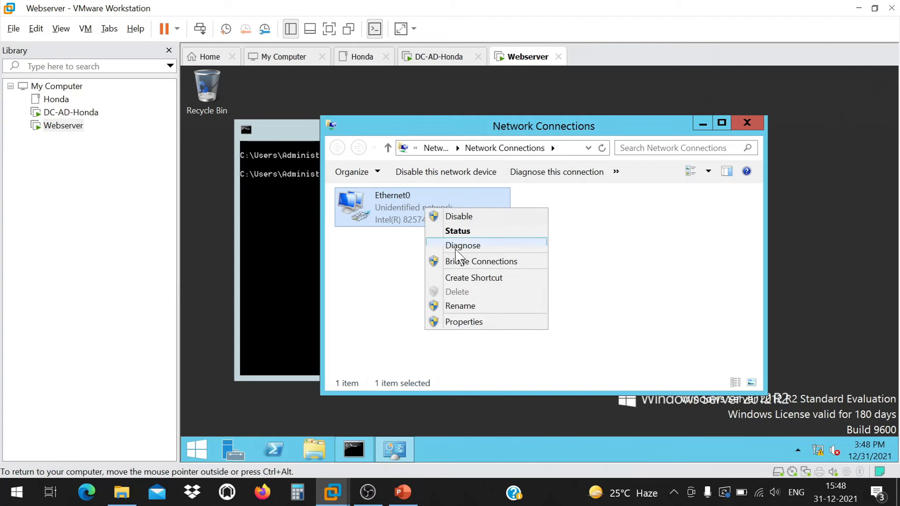
{"action": "left_click", "coordinate": [463, 321]}
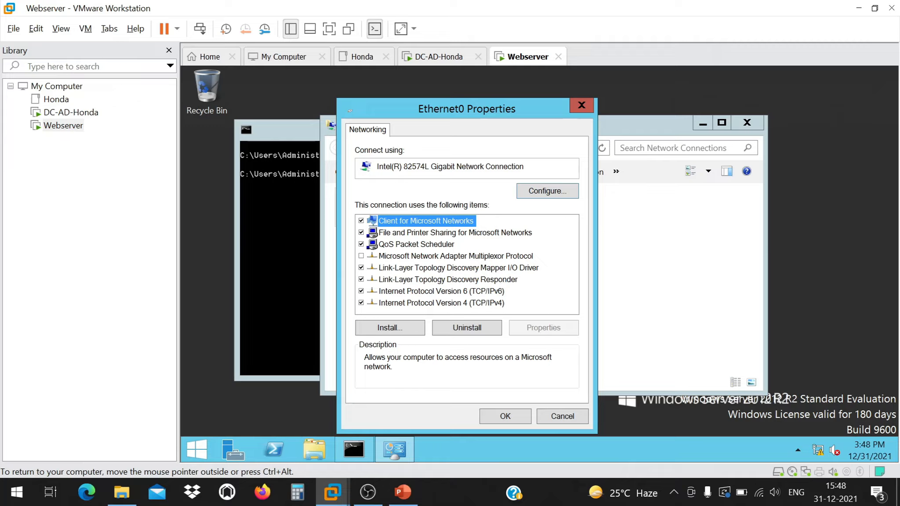
Review the Intel adapter's Advanced, Driver, Details, Events and Power Management tabs, then cancel.
{"action": "left_click", "coordinate": [541, 190]}
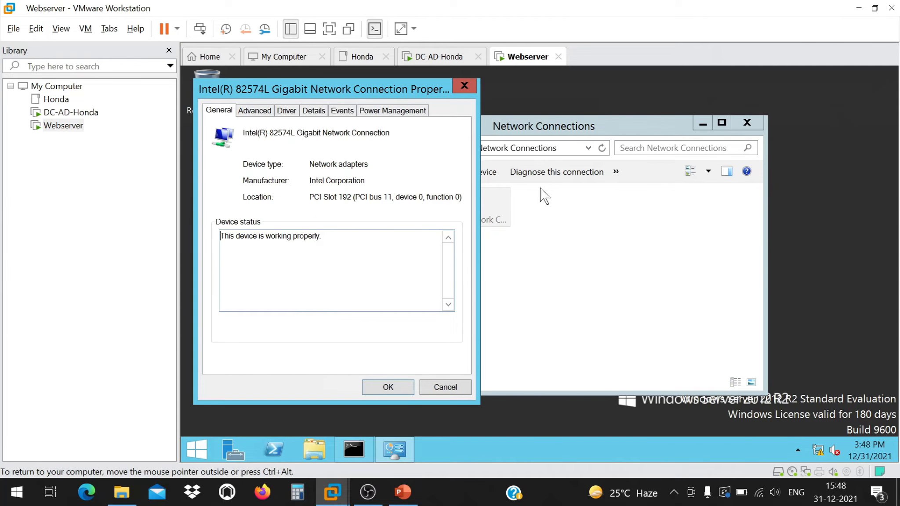
{"action": "left_click", "coordinate": [257, 111]}
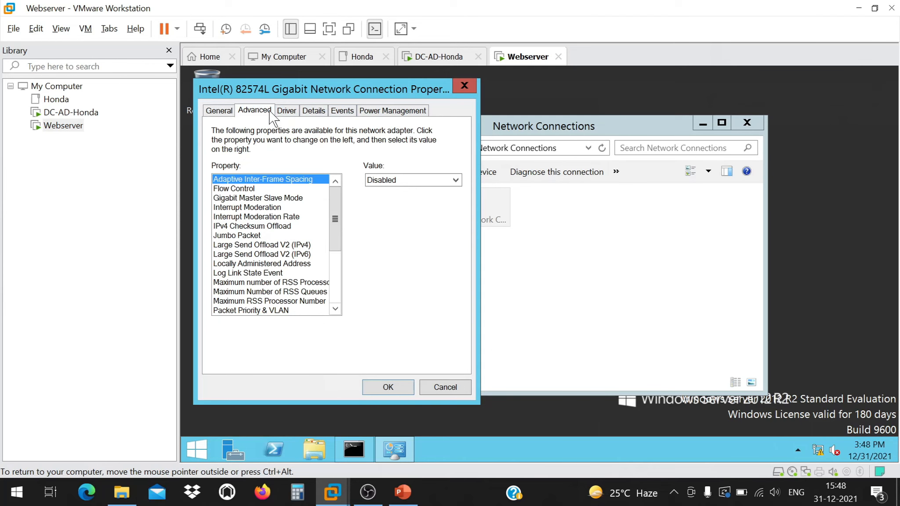
{"action": "left_click", "coordinate": [291, 110]}
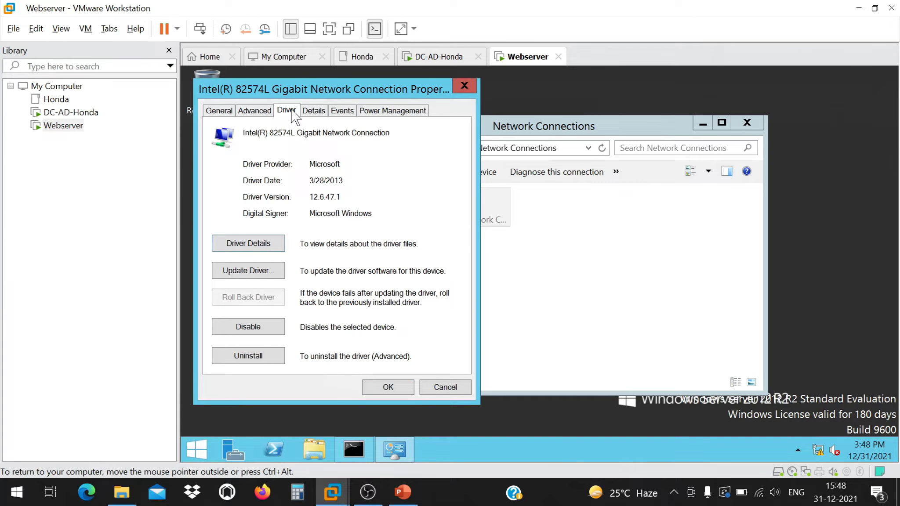
{"action": "left_click", "coordinate": [308, 111]}
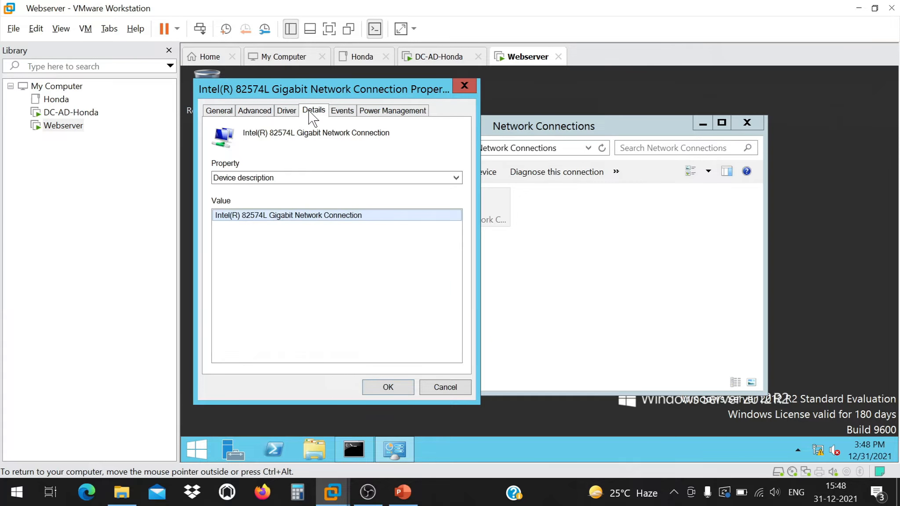
{"action": "left_click", "coordinate": [342, 112]}
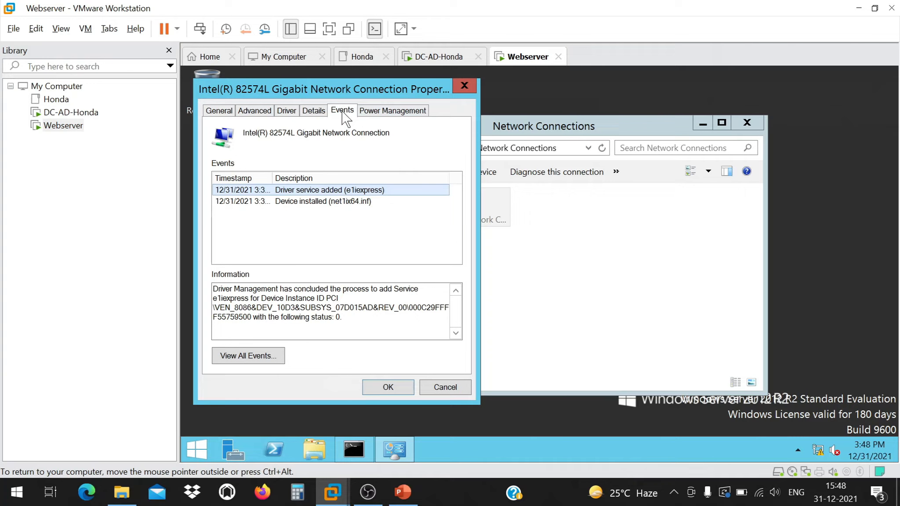
{"action": "left_click", "coordinate": [375, 112]}
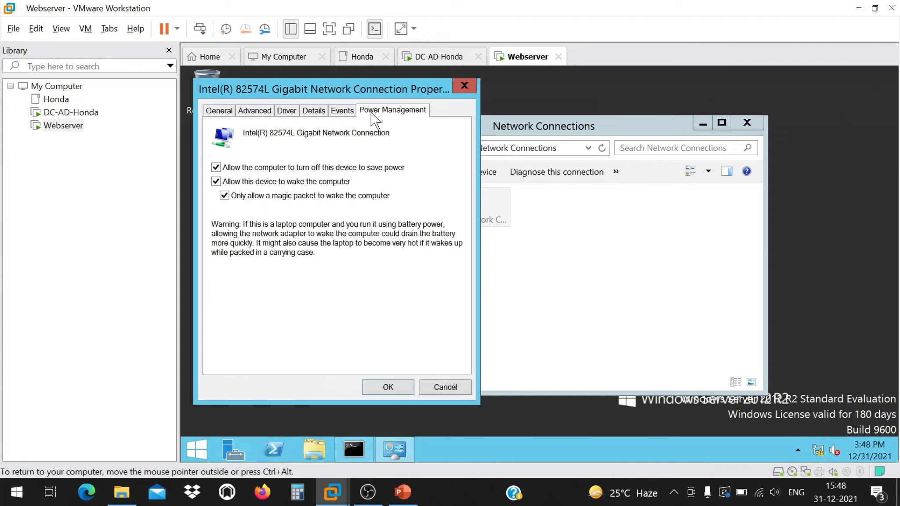
{"action": "left_click", "coordinate": [220, 111]}
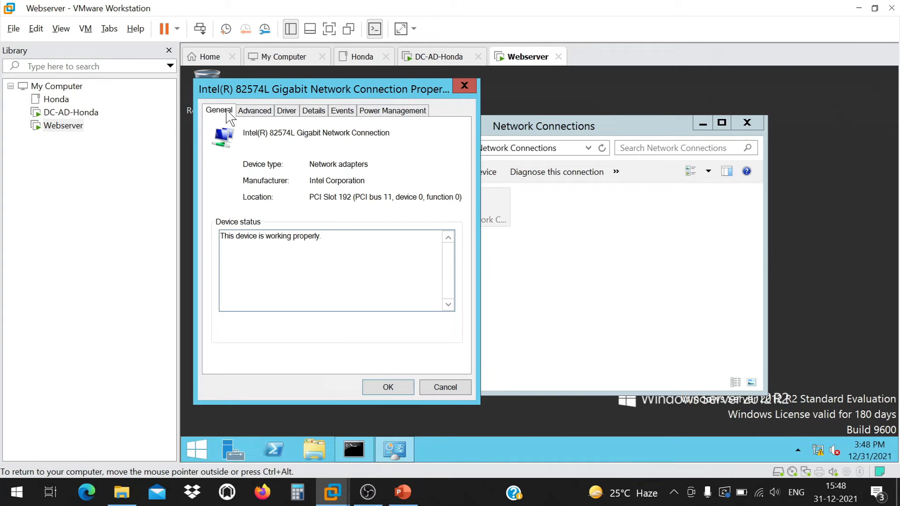
{"action": "left_click", "coordinate": [250, 110]}
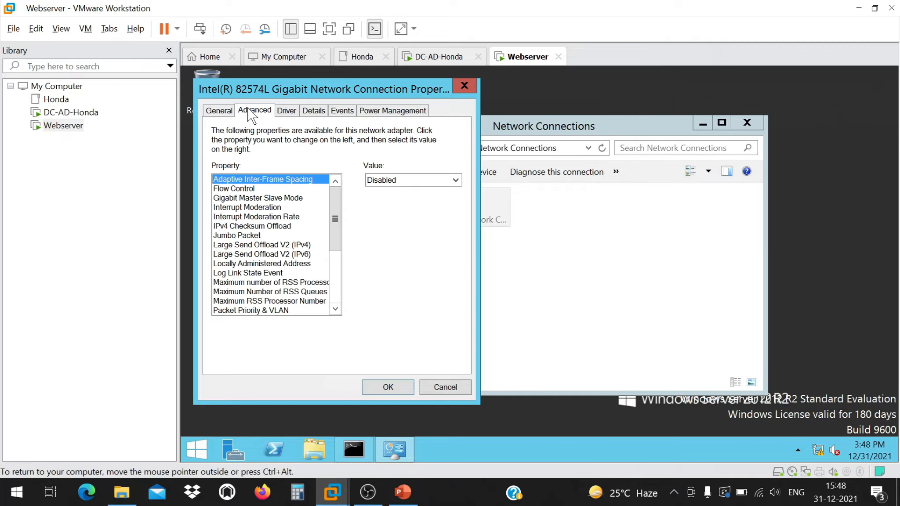
{"action": "left_click_drag", "start_coordinate": [334, 225], "coordinate": [352, 334]}
{"action": "left_click", "coordinate": [456, 387]}
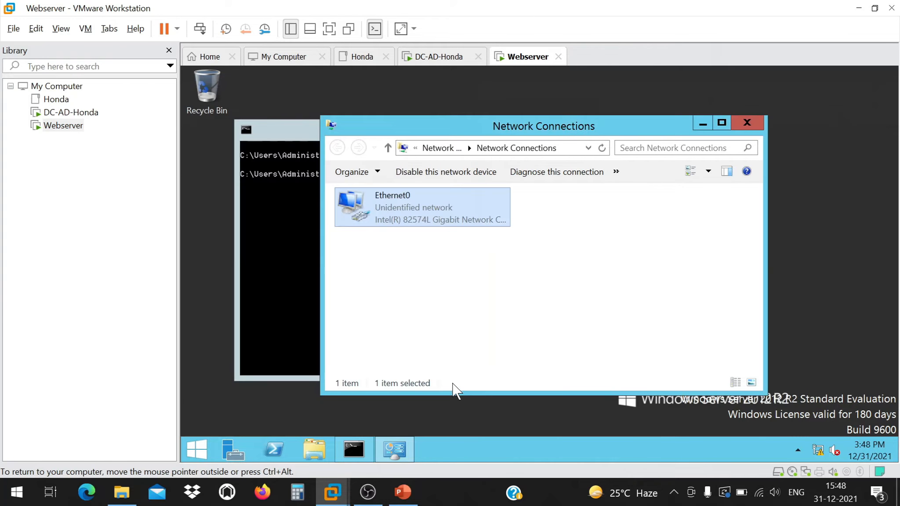
Open the Webserver's Ethernet0 properties and the TCP/IPv6 settings.
{"action": "right_click", "coordinate": [474, 205]}
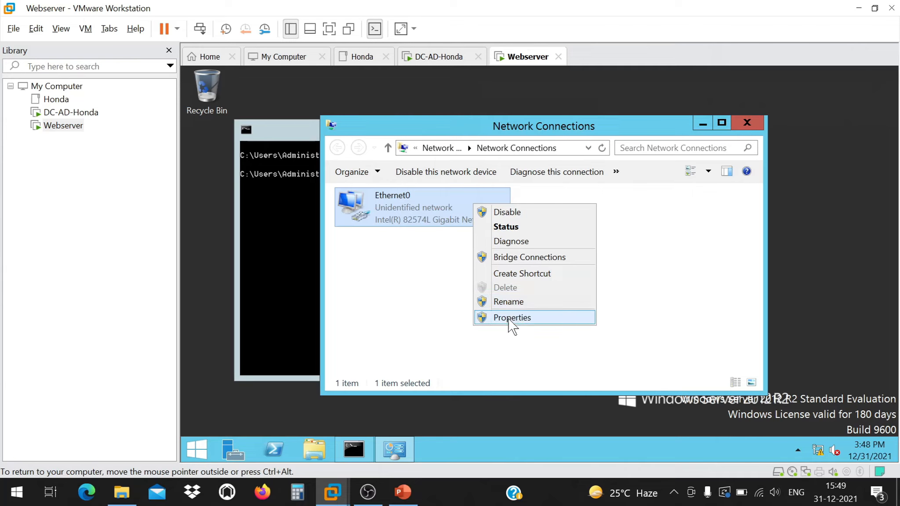
{"action": "left_click", "coordinate": [429, 305]}
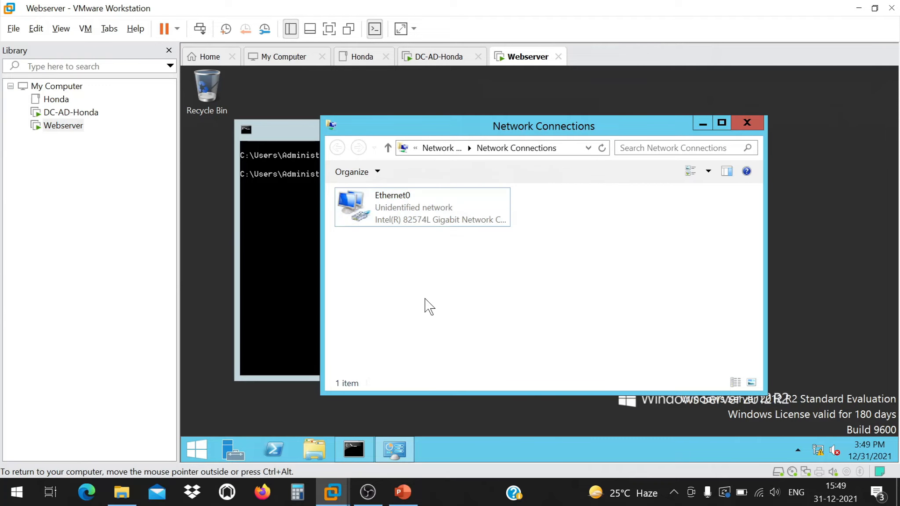
{"action": "right_click", "coordinate": [412, 212]}
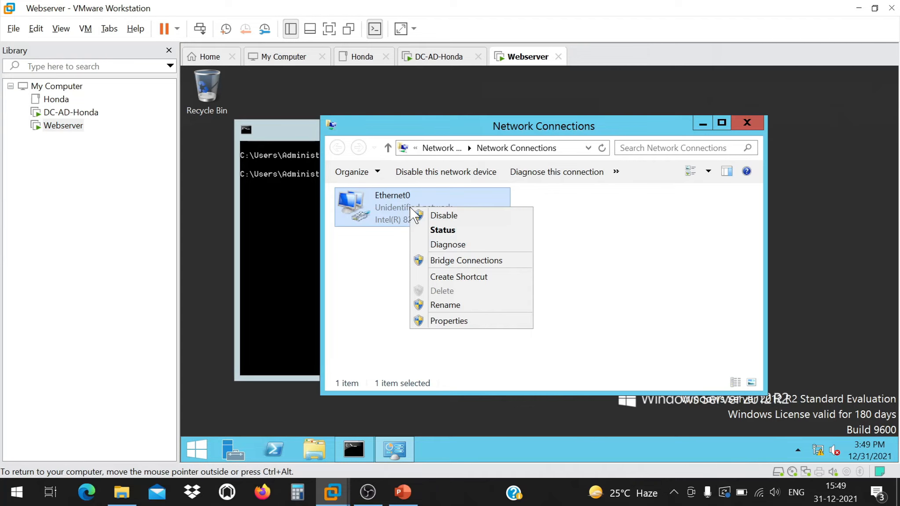
{"action": "left_click", "coordinate": [444, 324]}
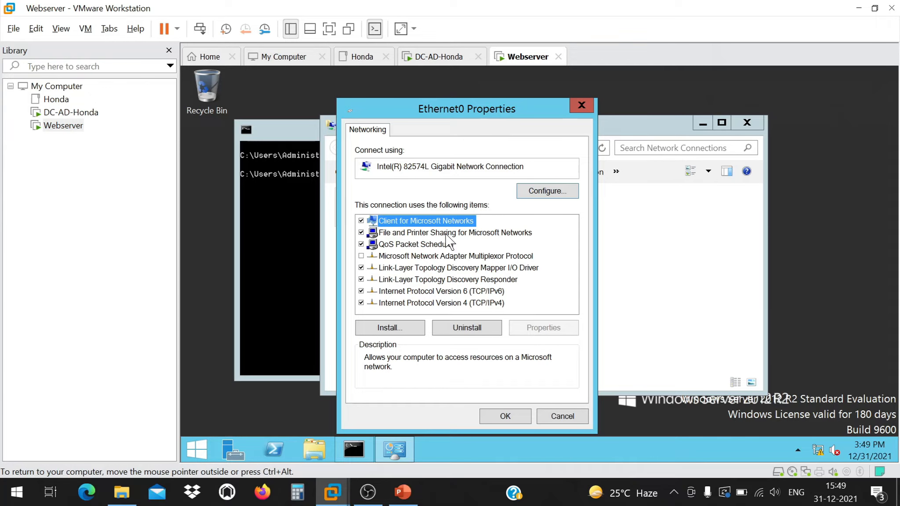
{"action": "left_click", "coordinate": [456, 292]}
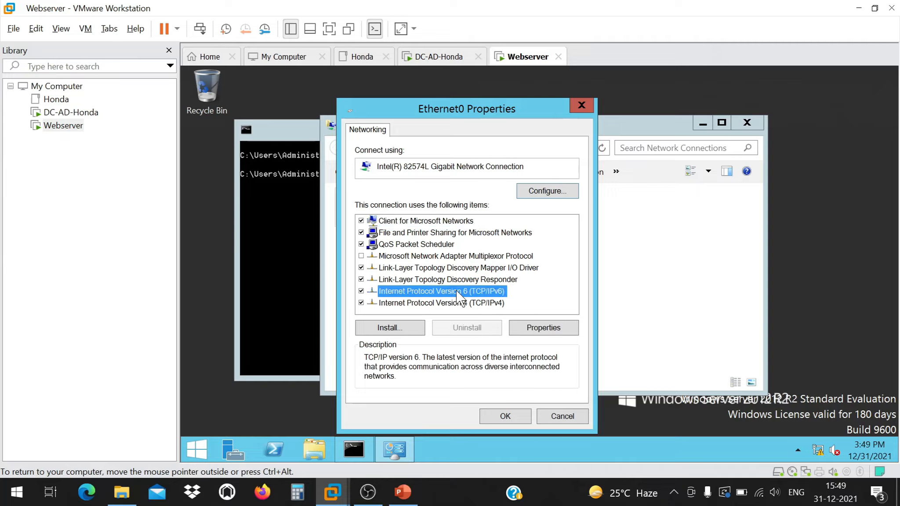
{"action": "left_click", "coordinate": [547, 329]}
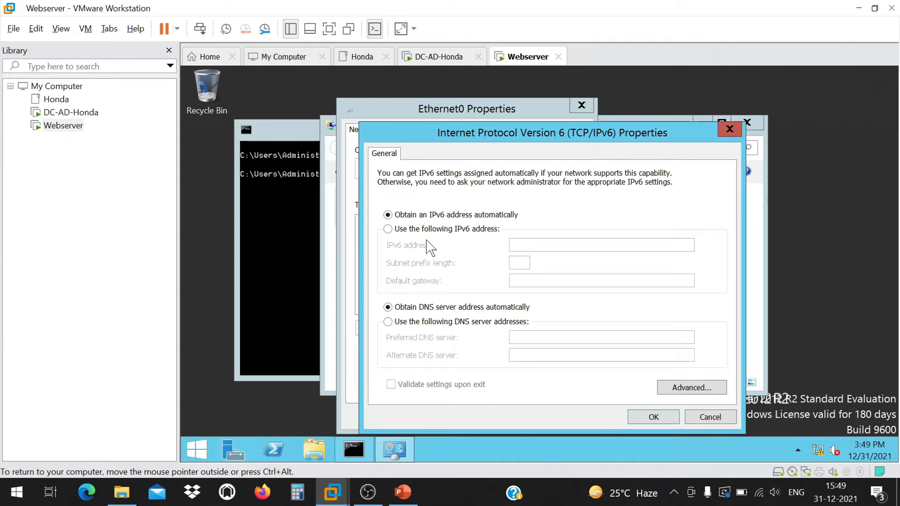
Enter static IPv6 address 192.168.75.11, accept the missing-prefix warning and close the IPv6 dialog.
{"action": "left_click", "coordinate": [387, 229]}
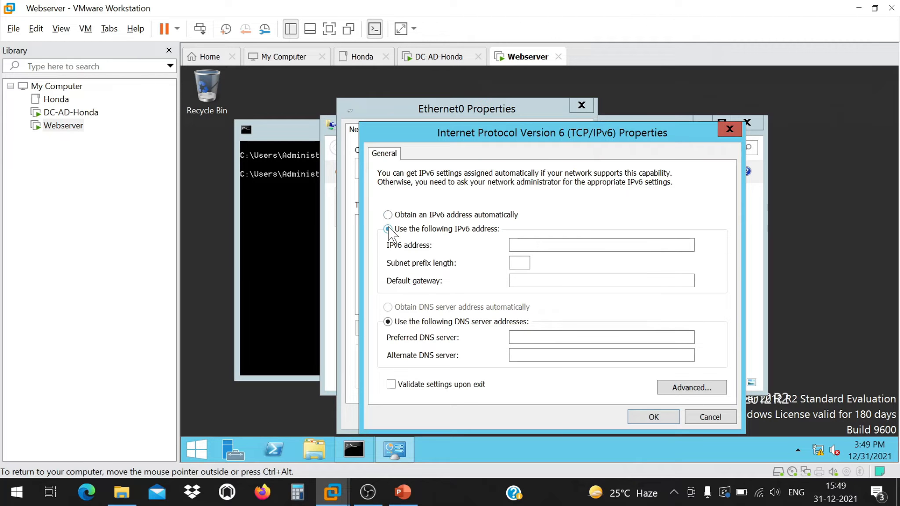
{"action": "left_click", "coordinate": [514, 245]}
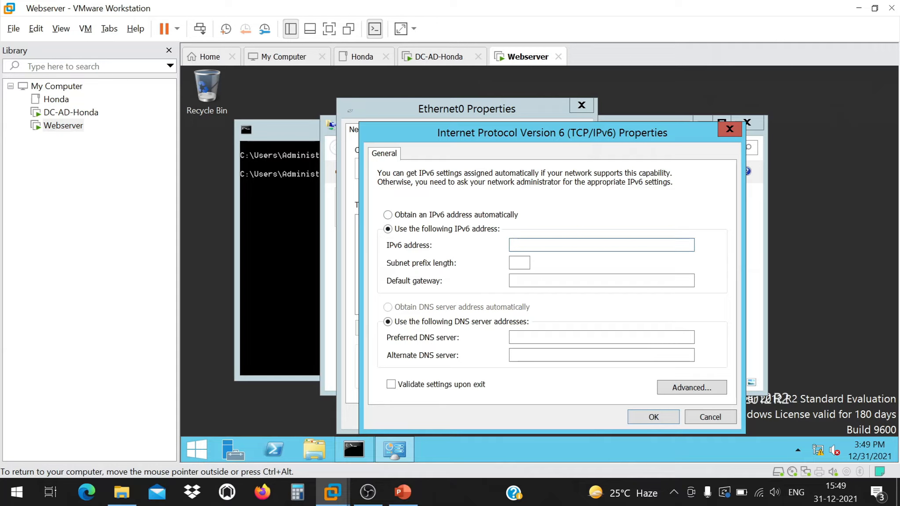
{"action": "type", "text": "198."}
{"action": "key", "text": "BackSpace"}
{"action": "type", "text": "2.168.75"}
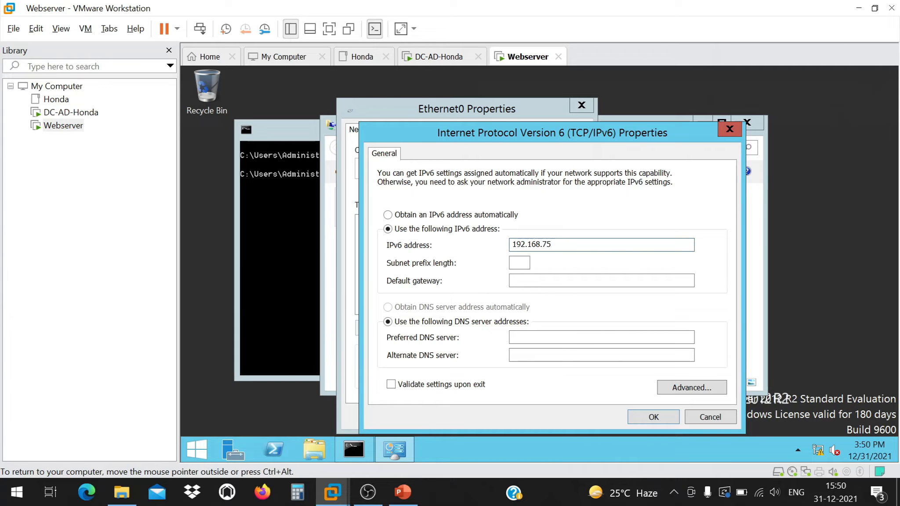
{"action": "type", "text": ".11"}
{"action": "left_click", "coordinate": [527, 337]}
{"action": "left_click", "coordinate": [653, 418]}
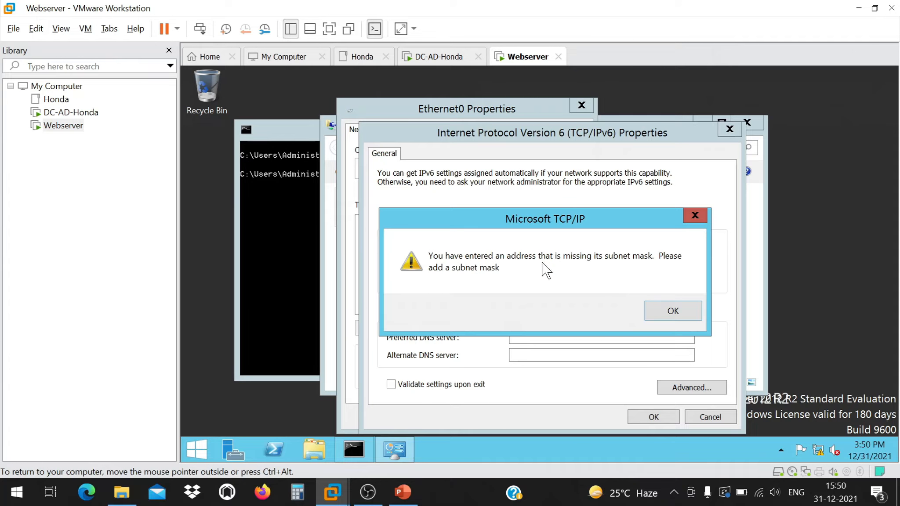
{"action": "left_click", "coordinate": [670, 313]}
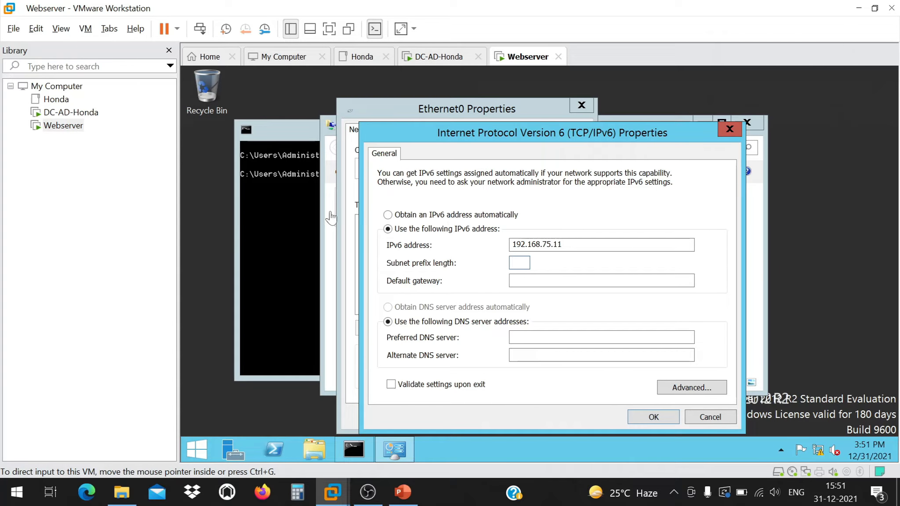
{"action": "left_click", "coordinate": [729, 130]}
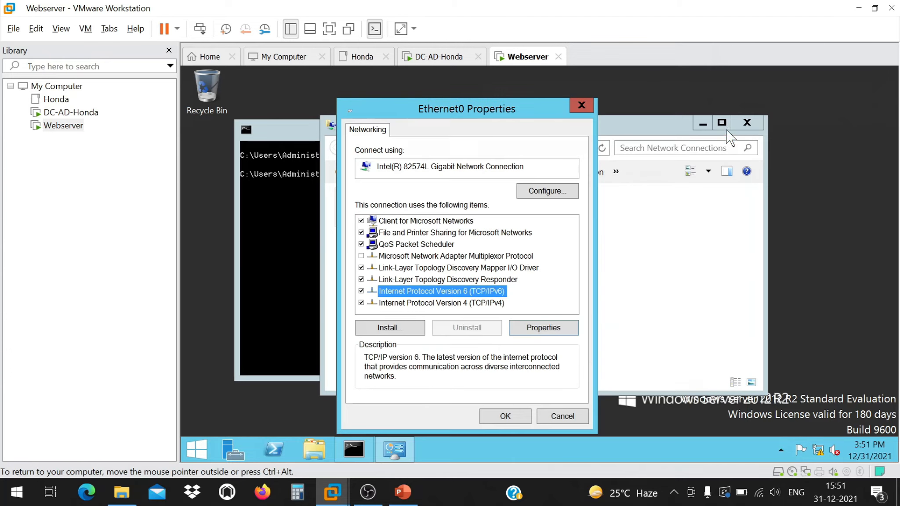
Check the Webserver's current IP configuration with ipconfig.
{"action": "left_click", "coordinate": [293, 196]}
{"action": "type", "text": "ipconfig"}
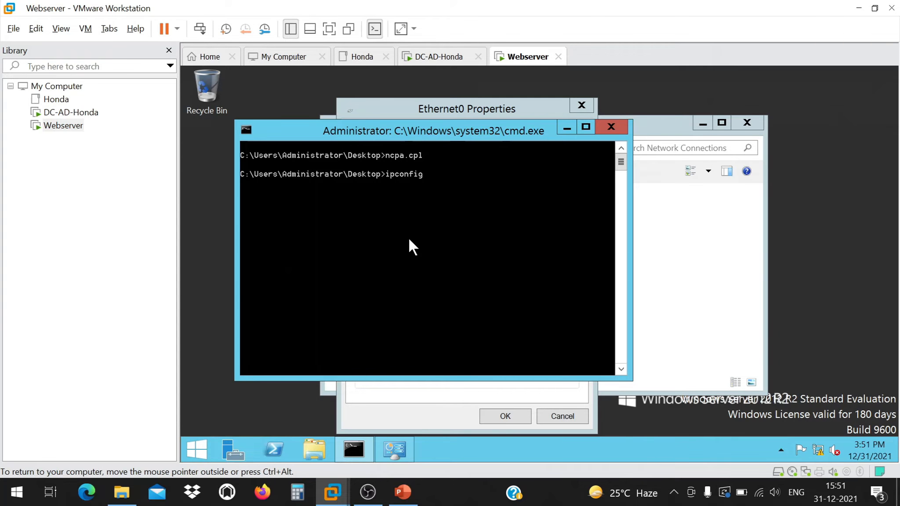
{"action": "key", "text": "Return"}
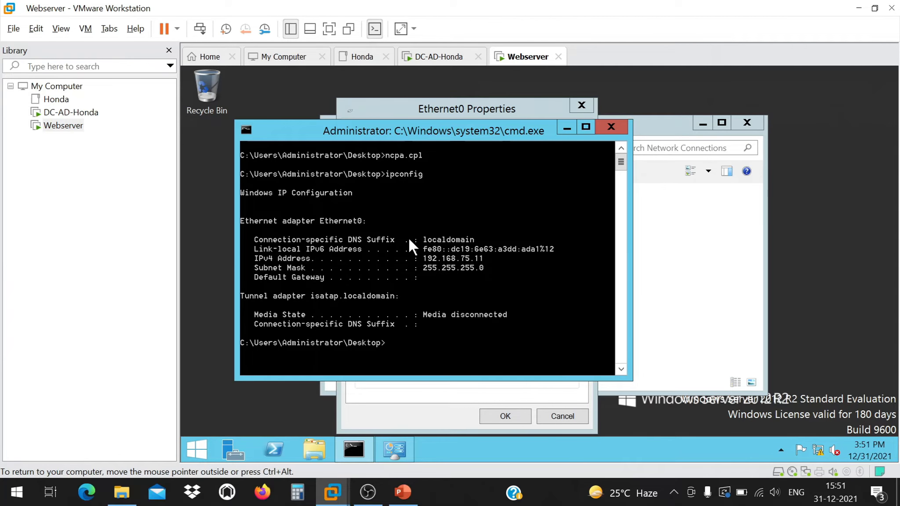
{"action": "left_click", "coordinate": [610, 127]}
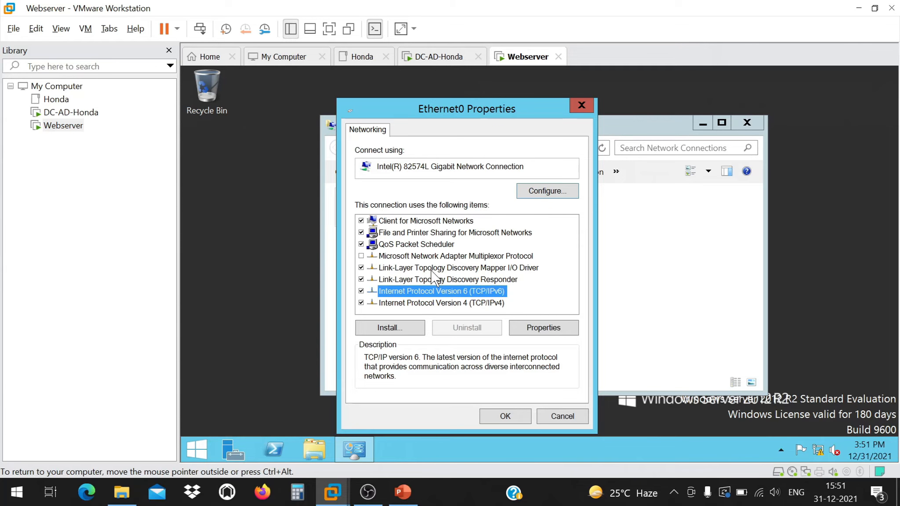
Give Ethernet0 static IPv4 192.168.75.11 with mask 255.255.255.0 and close its properties.
{"action": "left_click", "coordinate": [441, 303]}
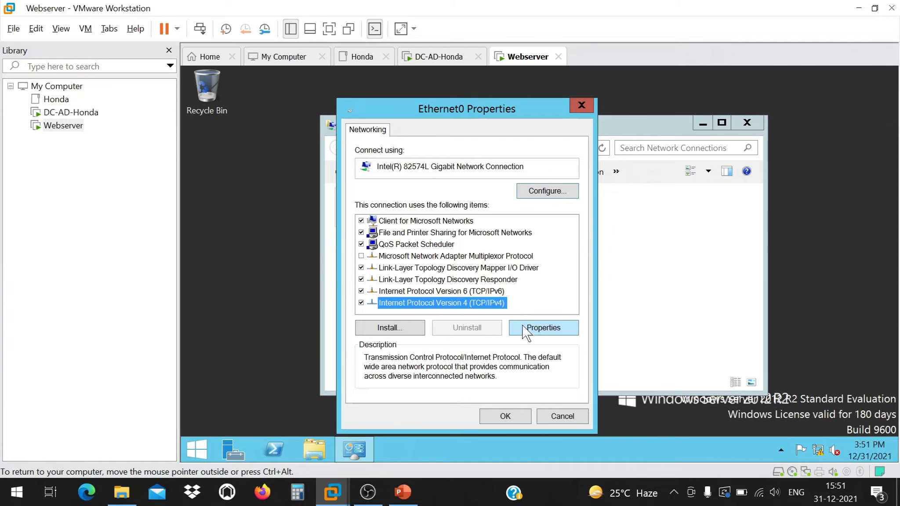
{"action": "left_click", "coordinate": [554, 328]}
{"action": "left_click", "coordinate": [465, 229]}
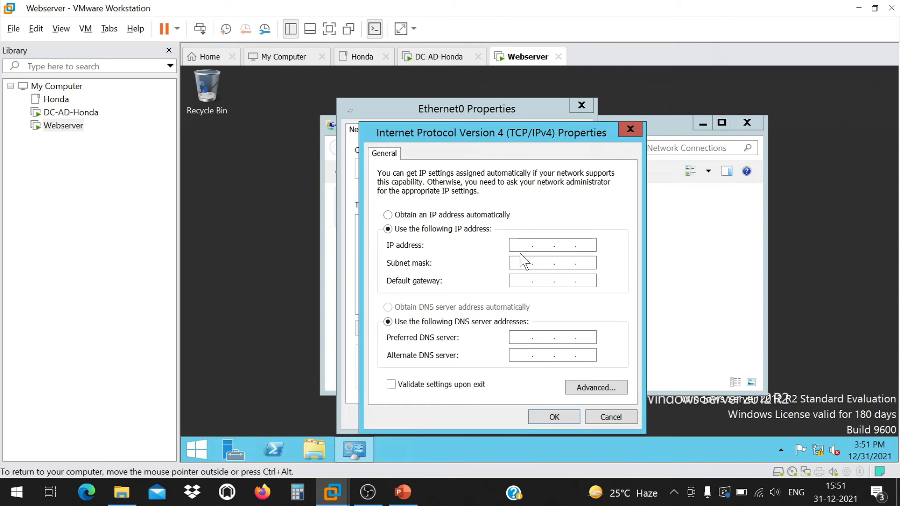
{"action": "left_click", "coordinate": [521, 244]}
{"action": "type", "text": "192 . 168 . 75 . 11"}
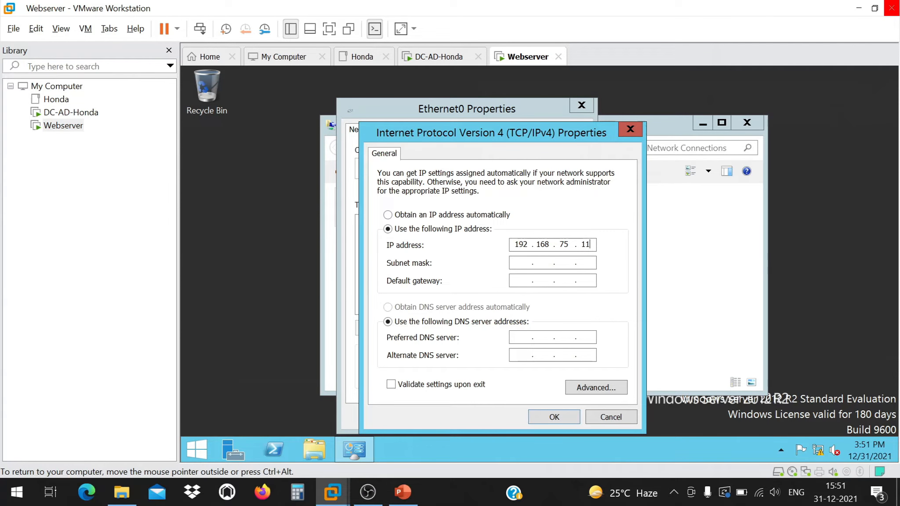
{"action": "key", "text": "Tab"}
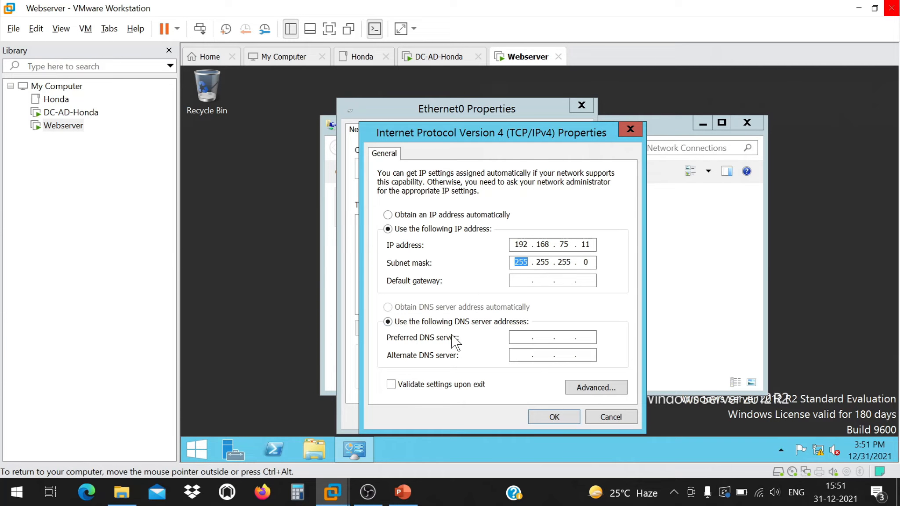
{"action": "left_click", "coordinate": [554, 417]}
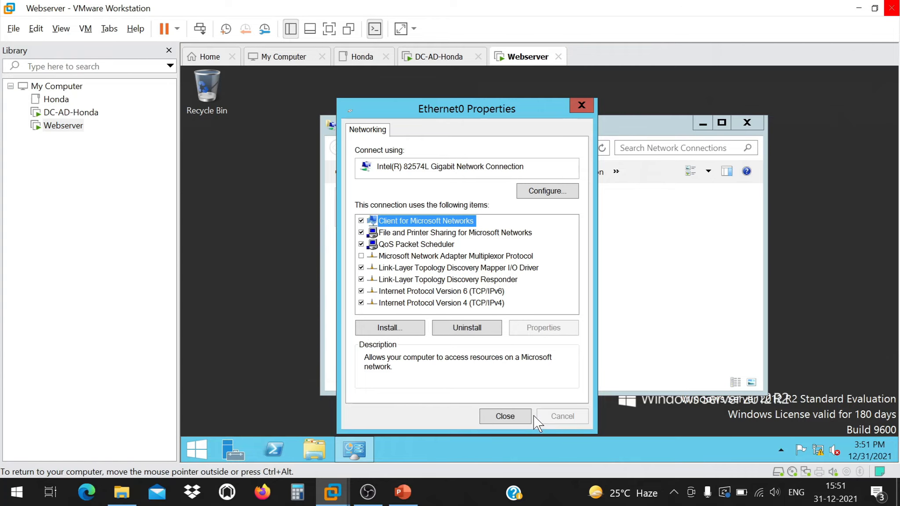
{"action": "left_click", "coordinate": [508, 417]}
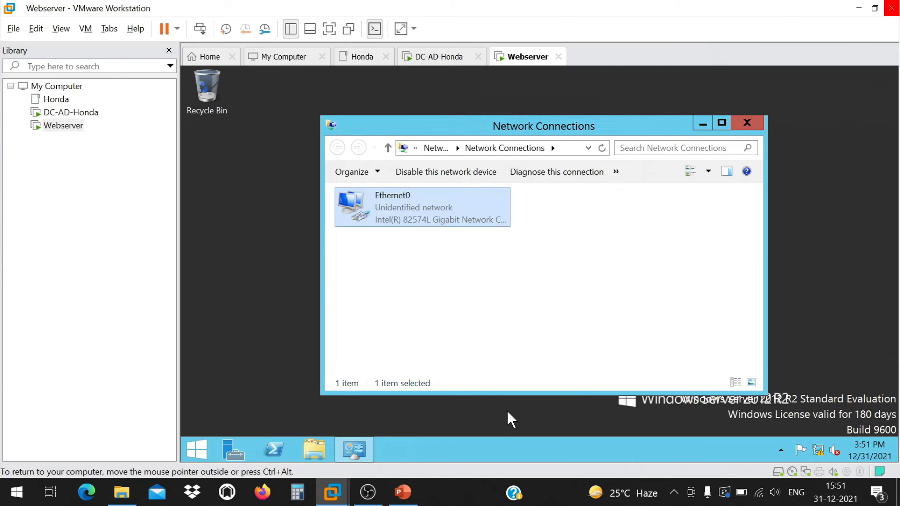
Close Network Connections and open a command window from the Webserver desktop.
{"action": "right_click", "coordinate": [420, 206]}
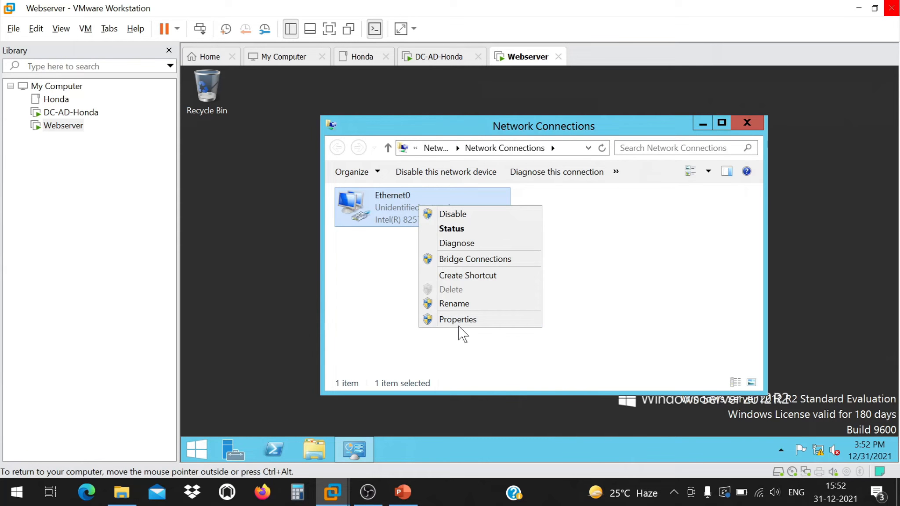
{"action": "left_click", "coordinate": [572, 312]}
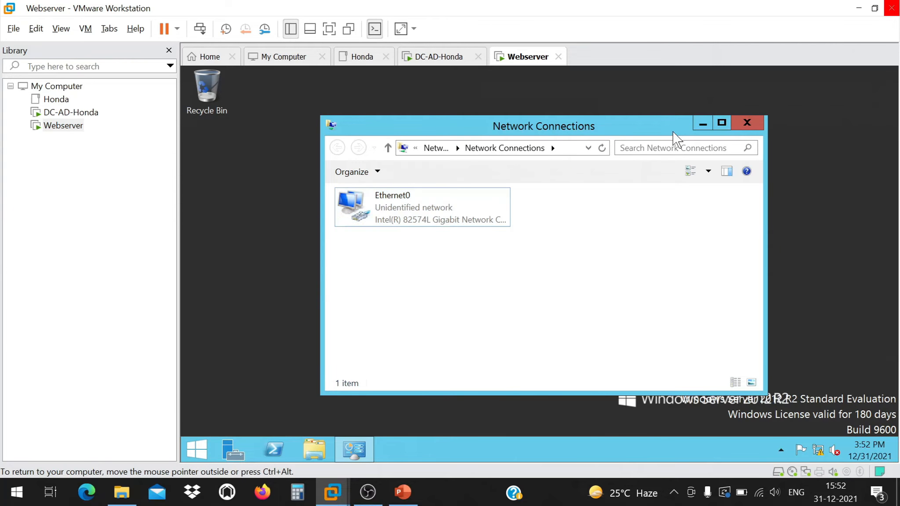
{"action": "left_click", "coordinate": [747, 124]}
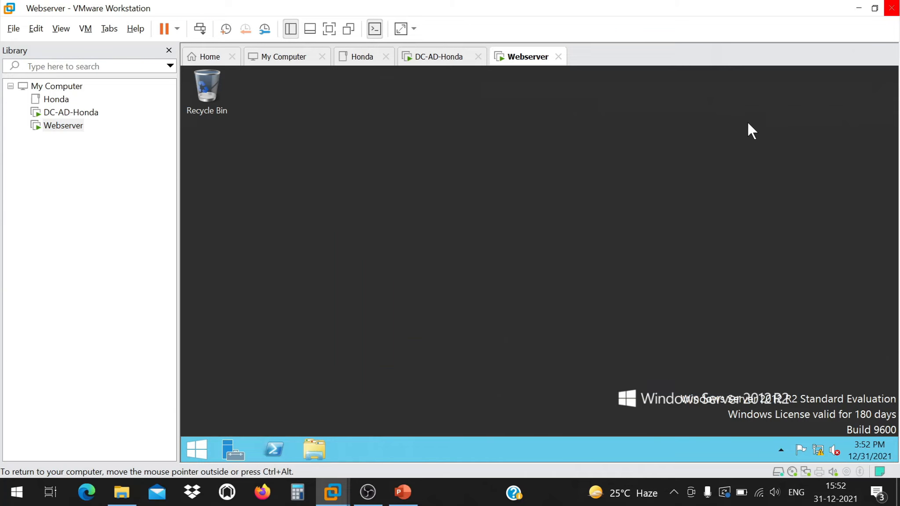
{"action": "right_click", "coordinate": [574, 196]}
{"action": "left_click", "coordinate": [453, 295]}
{"action": "right_click", "coordinate": [465, 233]}
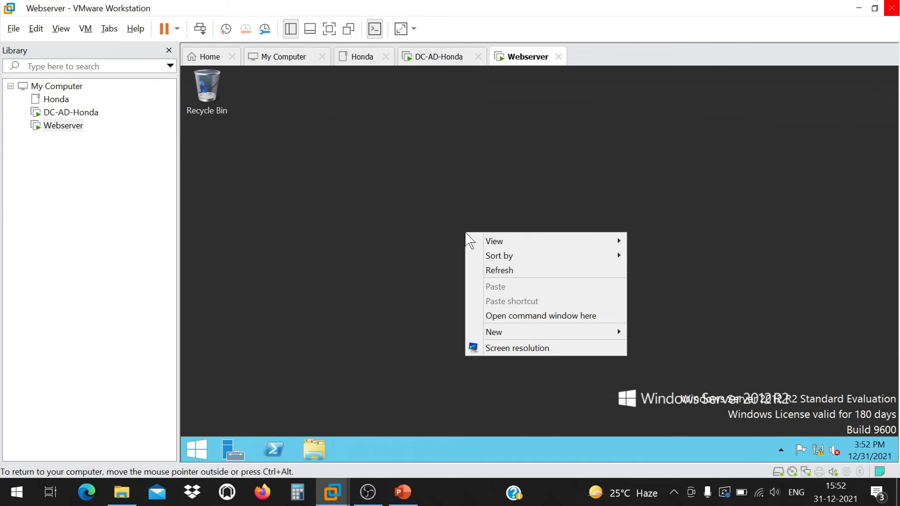
{"action": "left_click", "coordinate": [518, 312]}
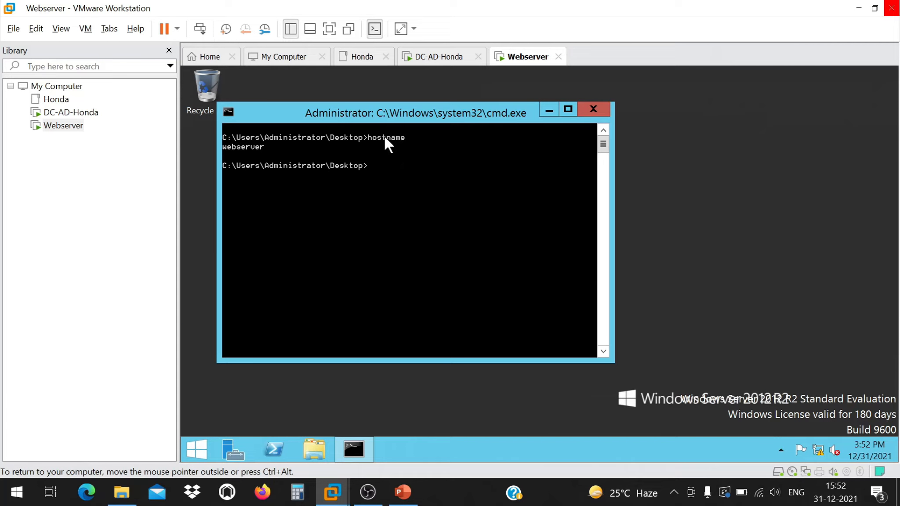
Run whoami and ipconfig to confirm the user and IPv4 192.168.75.11, then close the window.
{"action": "type", "text": "who"}
{"action": "key", "text": "BackSpace"}
{"action": "type", "text": "ami"}
{"action": "key", "text": "Return"}
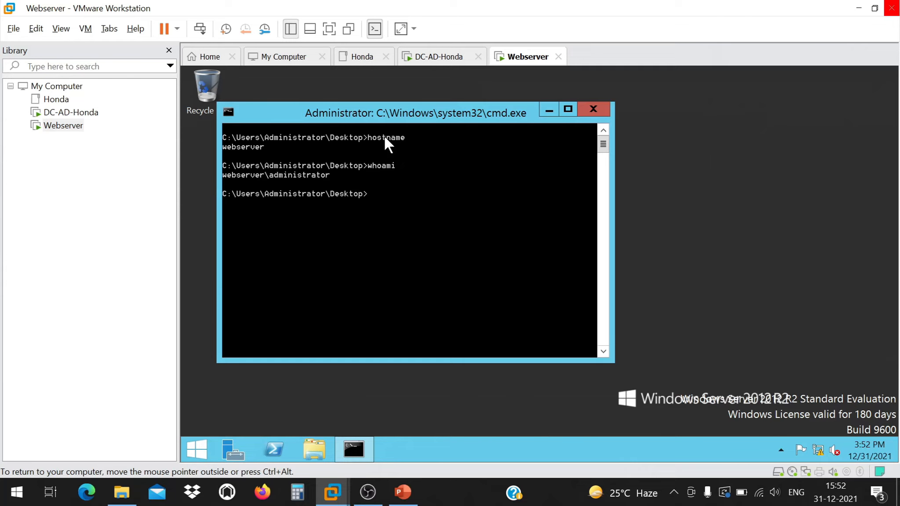
{"action": "type", "text": "ipconfig"}
{"action": "key", "text": "Return"}
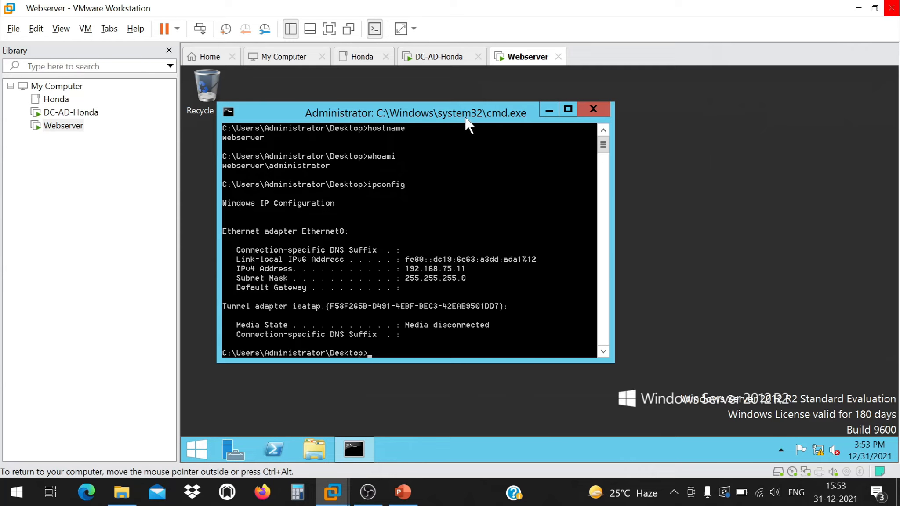
{"action": "left_click", "coordinate": [586, 110]}
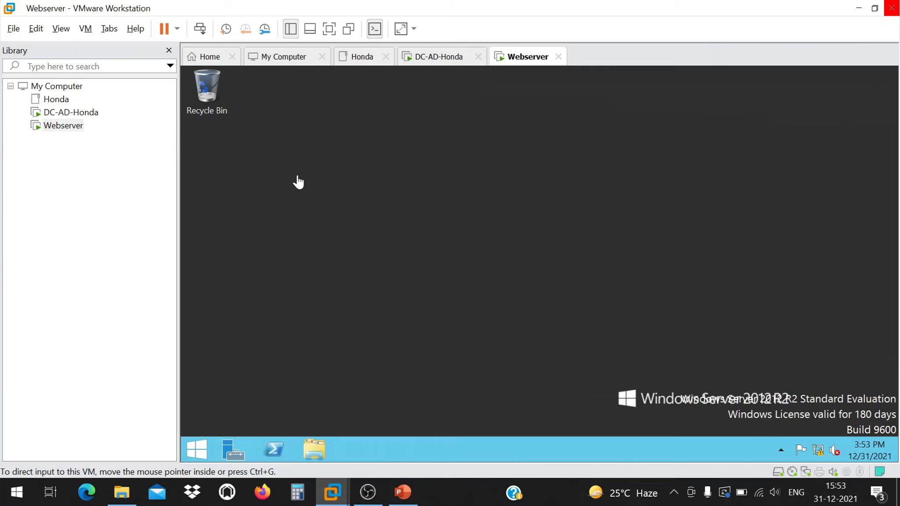
Ping the domain controller at 192.168.75.10 from a Webserver command window.
{"action": "left_click", "coordinate": [297, 177]}
{"action": "right_click", "coordinate": [414, 147]}
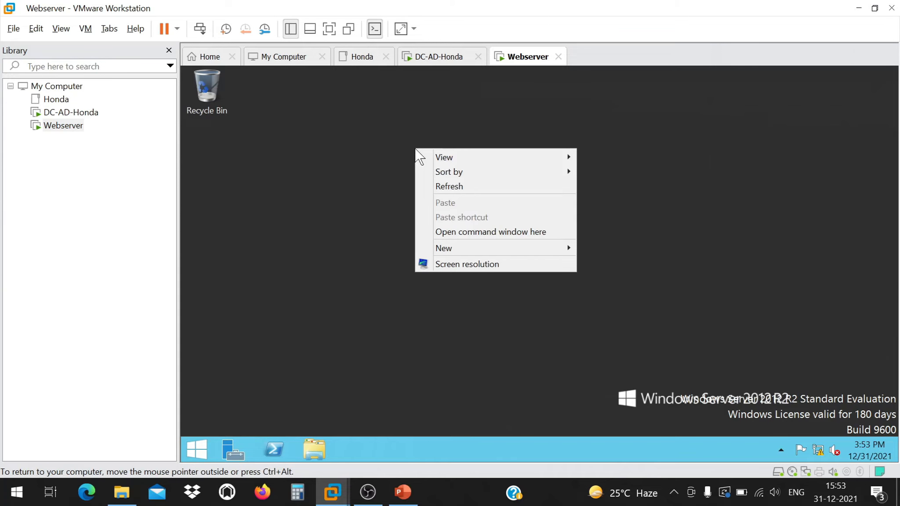
{"action": "left_click", "coordinate": [513, 230]}
{"action": "type", "text": "ping "}
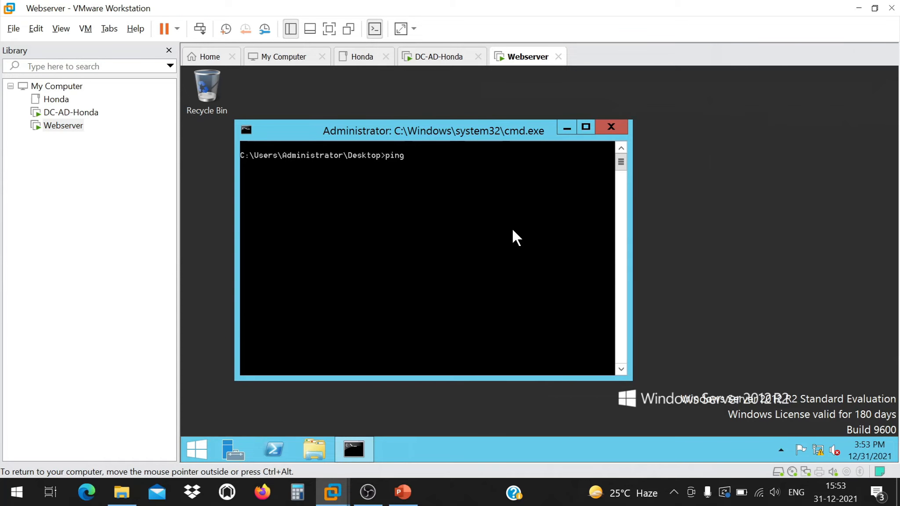
{"action": "type", "text": "192.168.75.10"}
{"action": "key", "text": "Return"}
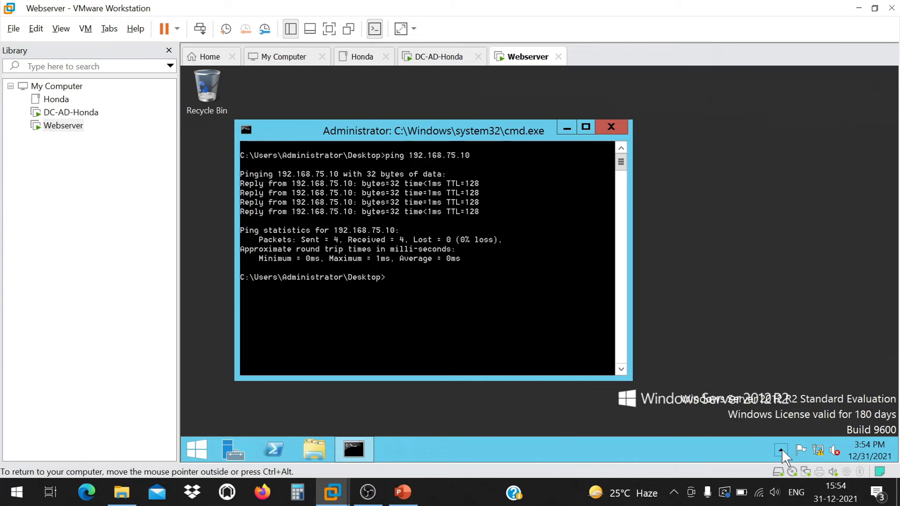
Disable Ethernet0 through ncpa.cpl and rerun the ping to 192.168.75.10.
{"action": "left_click", "coordinate": [819, 451]}
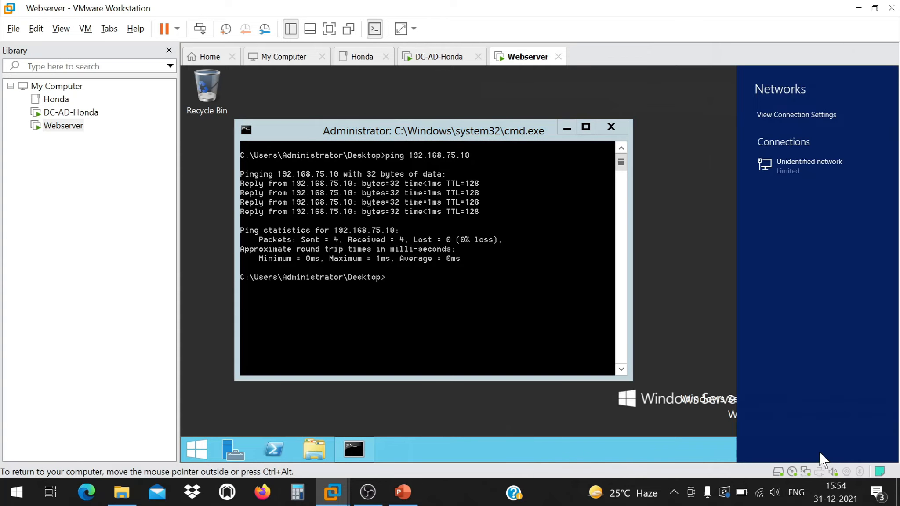
{"action": "left_click", "coordinate": [454, 301]}
{"action": "type", "text": "ncpa.cpl"}
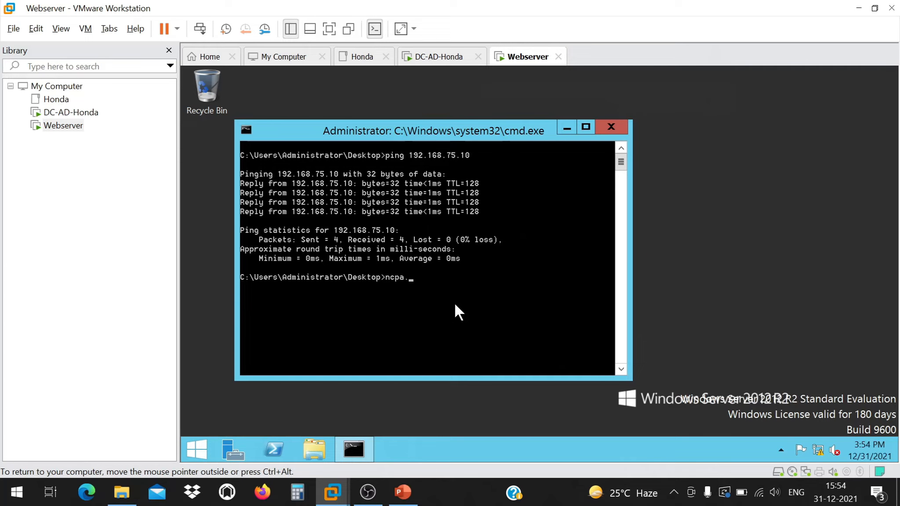
{"action": "key", "text": "Return"}
{"action": "left_click", "coordinate": [417, 220]}
{"action": "right_click", "coordinate": [422, 219]}
{"action": "left_click", "coordinate": [424, 218]}
{"action": "left_click", "coordinate": [289, 336]}
{"action": "key", "text": "Up"}
{"action": "key", "text": "Up"}
{"action": "key", "text": "Return"}
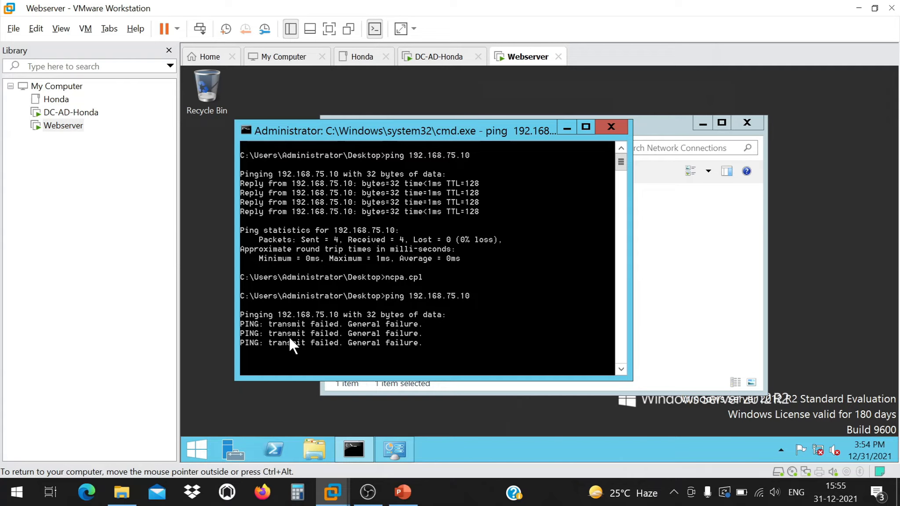
Re-enable Ethernet0 and switch to the DC-AD-Honda machine.
{"action": "left_click", "coordinate": [661, 249]}
{"action": "right_click", "coordinate": [425, 218]}
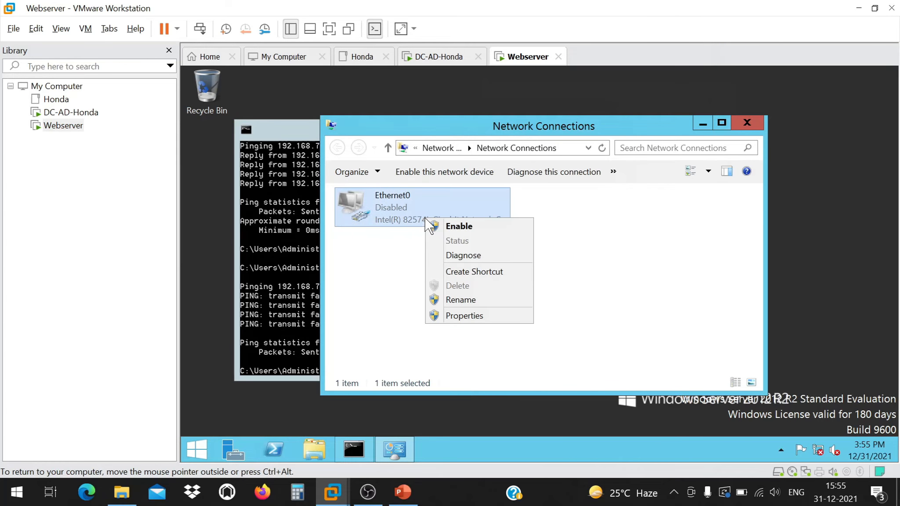
{"action": "left_click", "coordinate": [452, 228]}
{"action": "left_click", "coordinate": [703, 124]}
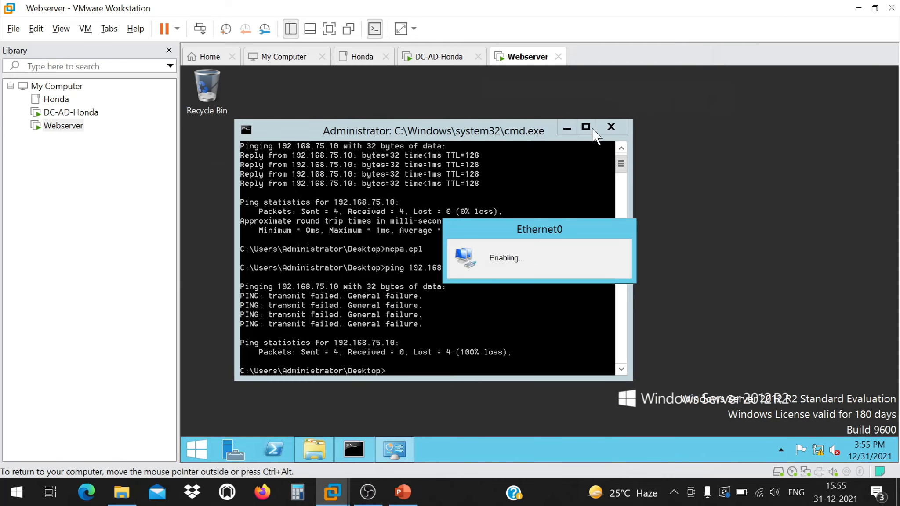
{"action": "left_click", "coordinate": [101, 113]}
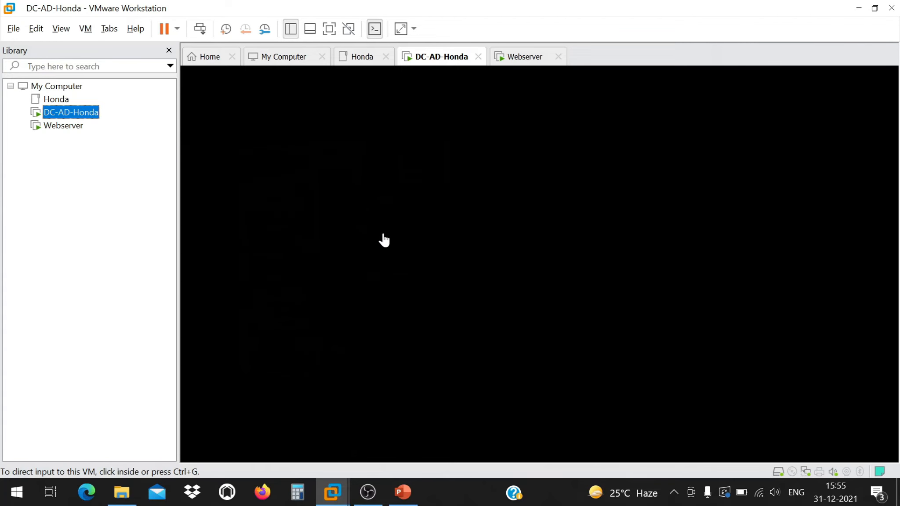
Sign in to DC-AD-Honda as administrator with the account password.
{"action": "left_click", "coordinate": [463, 210]}
{"action": "left_click", "coordinate": [200, 29]}
{"action": "left_click", "coordinate": [523, 317]}
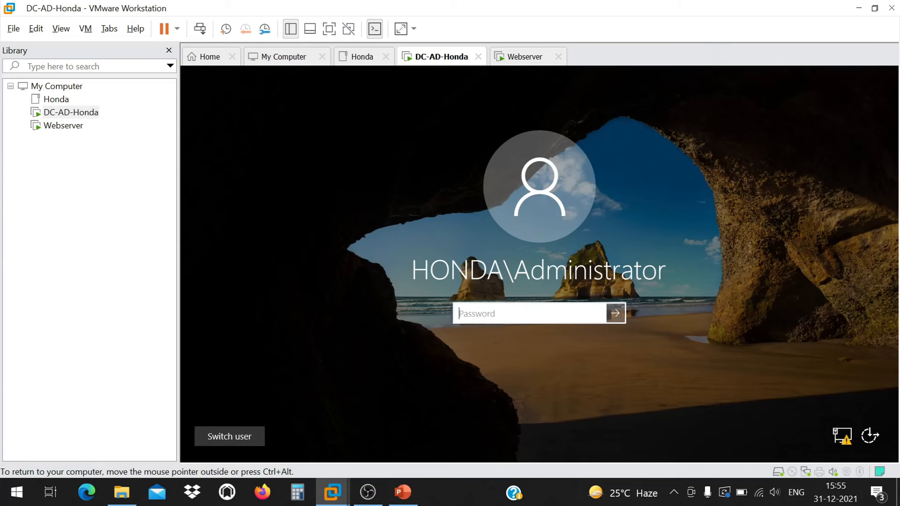
{"action": "type", "text": "•••••••••"}
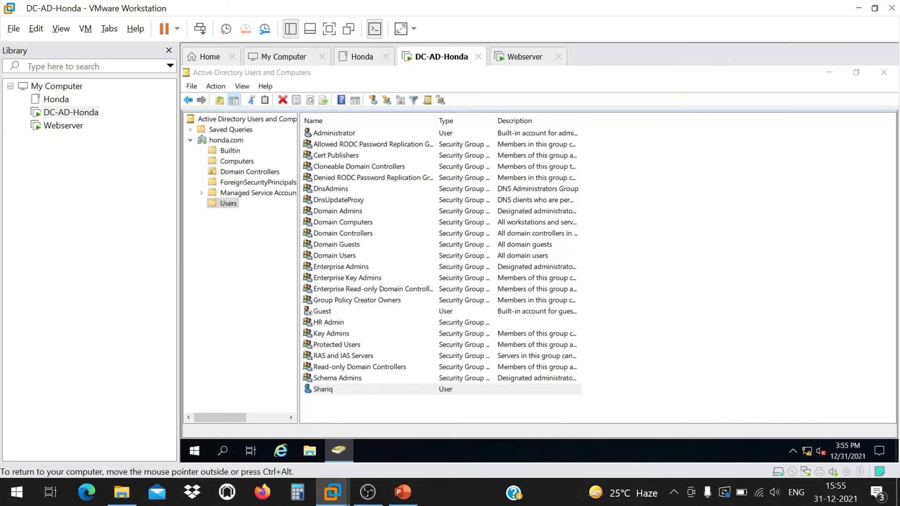
{"action": "left_click", "coordinate": [323, 389]}
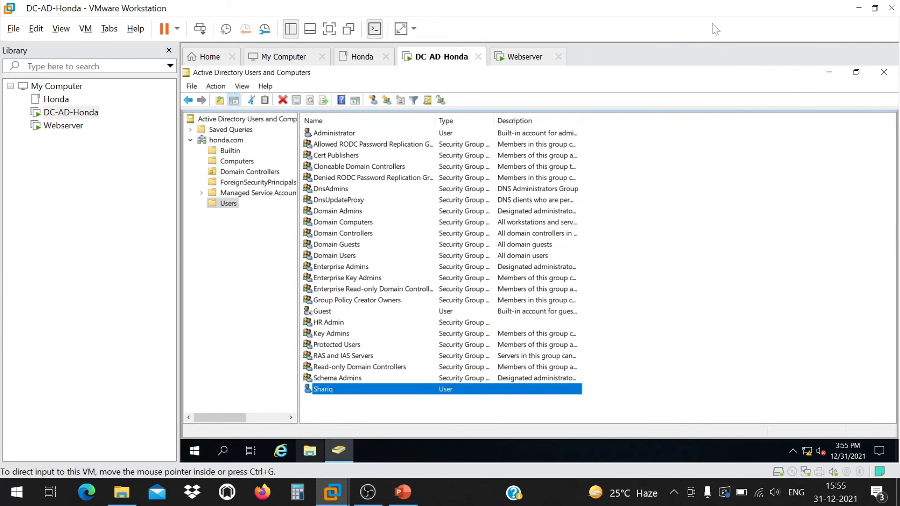
Open PowerShell on the DC desktop and ping 192.168.75.11.
{"action": "left_click", "coordinate": [829, 75]}
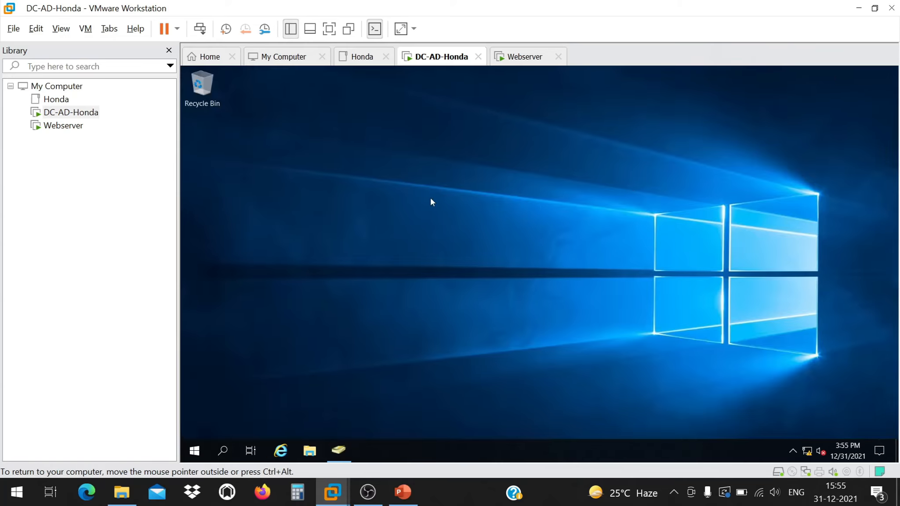
{"action": "right_click", "coordinate": [440, 137]}
{"action": "left_click", "coordinate": [491, 219]}
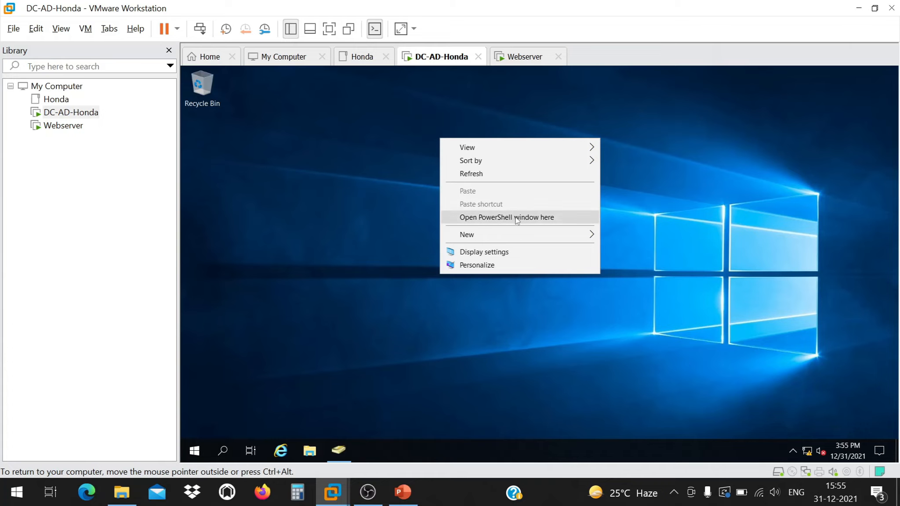
{"action": "left_click", "coordinate": [376, 205]}
{"action": "key", "text": "Escape"}
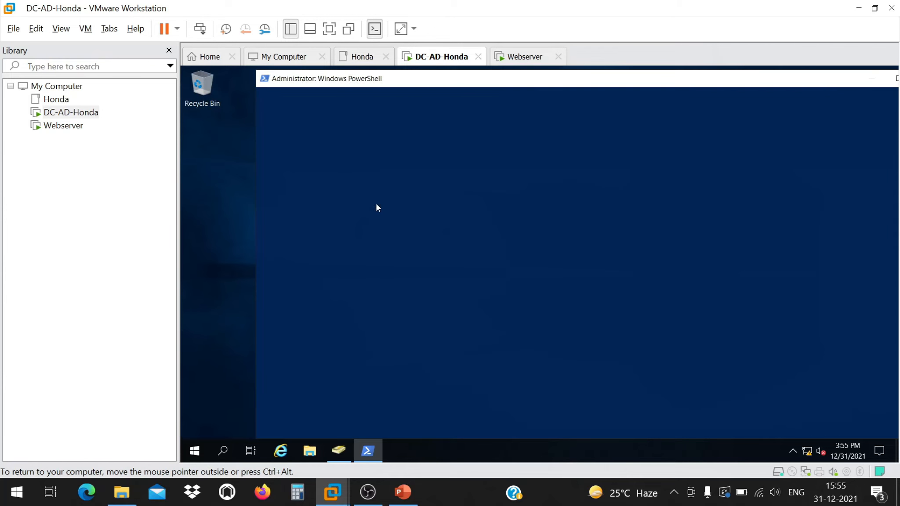
{"action": "type", "text": "ping 192.1"}
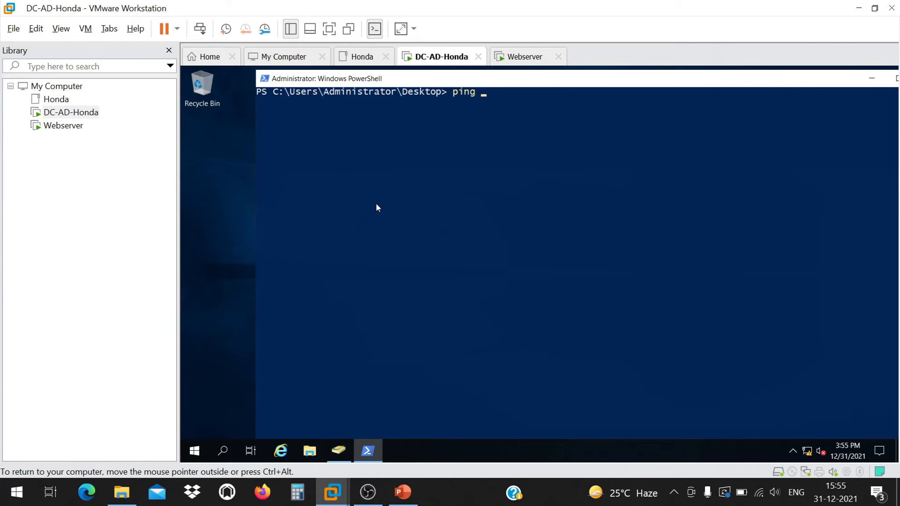
{"action": "type", "text": "68.75.11"}
{"action": "key", "text": "Return"}
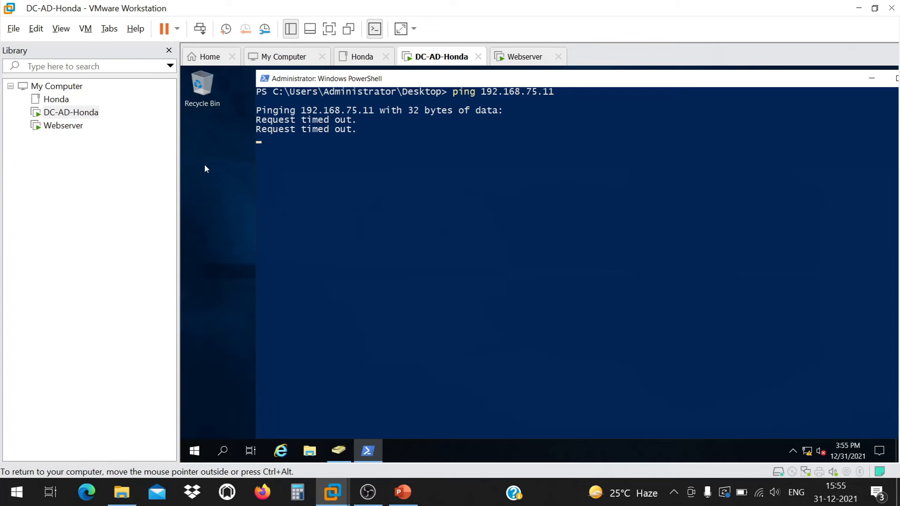
Compare the DC-AD-Honda and Webserver network adapter settings, both set to Host-only.
{"action": "right_click", "coordinate": [83, 112]}
{"action": "left_click", "coordinate": [147, 341]}
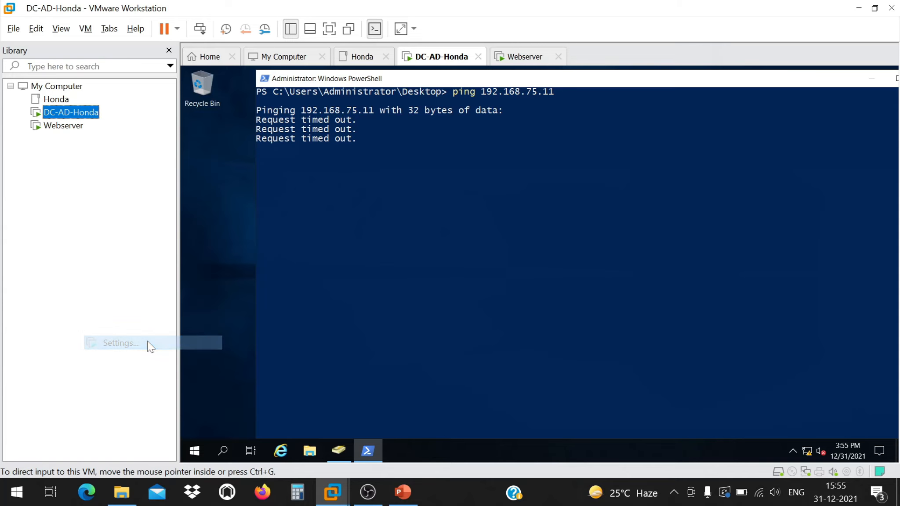
{"action": "key", "text": "ctrl+d"}
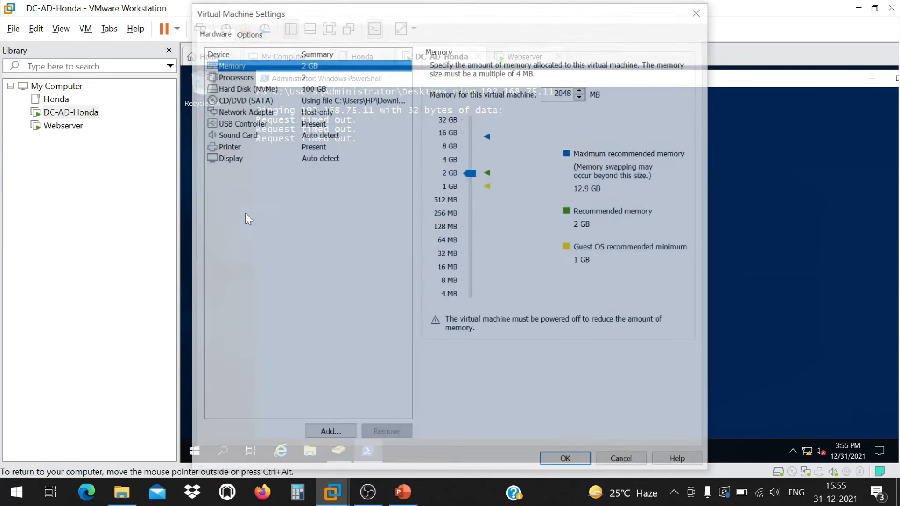
{"action": "left_click", "coordinate": [315, 110]}
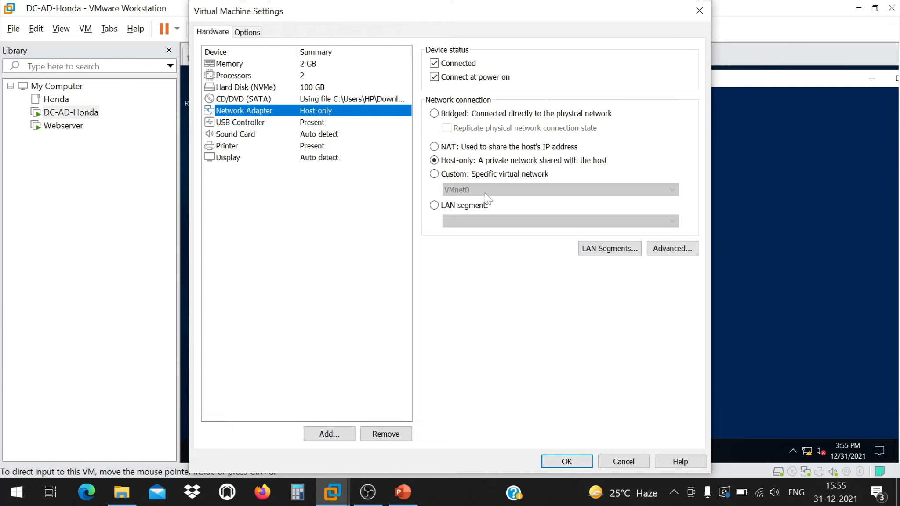
{"action": "left_click", "coordinate": [567, 461]}
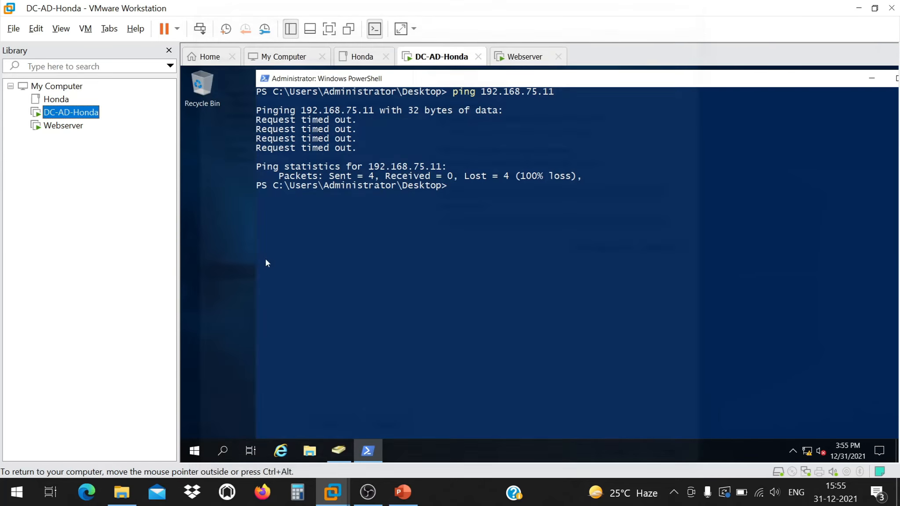
{"action": "right_click", "coordinate": [70, 124]}
{"action": "left_click", "coordinate": [154, 353]}
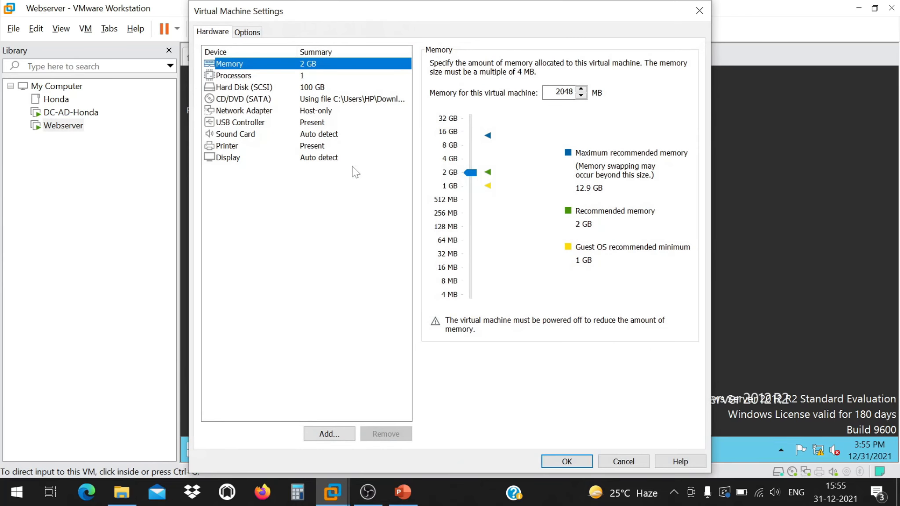
{"action": "left_click", "coordinate": [265, 113]}
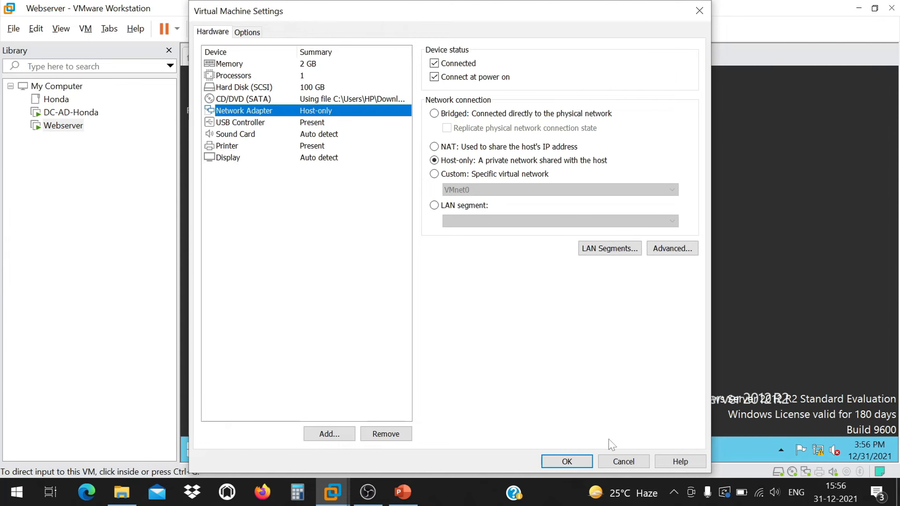
Cancel Webserver settings, then close the DC's PowerShell and the Webserver's command prompt.
{"action": "left_click", "coordinate": [621, 462]}
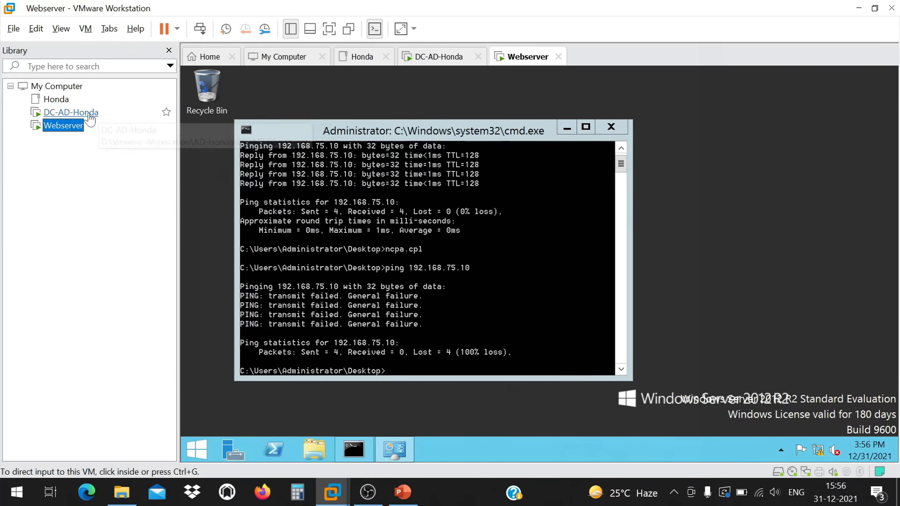
{"action": "left_click", "coordinate": [91, 115]}
{"action": "left_click_drag", "start_coordinate": [552, 81], "coordinate": [437, 88]}
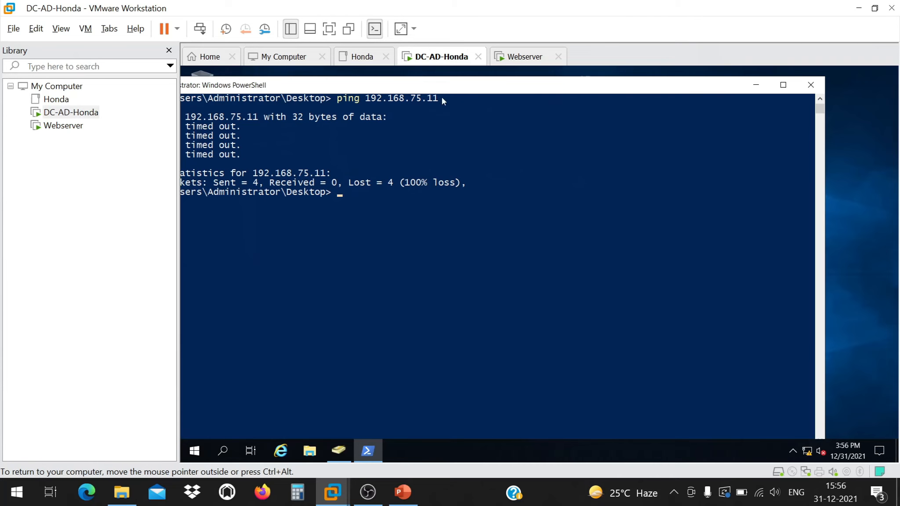
{"action": "left_click", "coordinate": [810, 84]}
{"action": "left_click", "coordinate": [64, 125]}
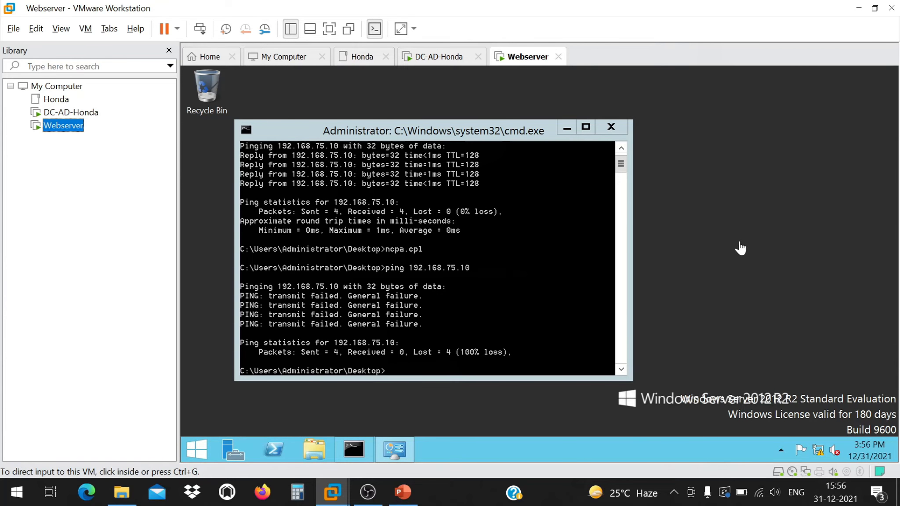
{"action": "left_click", "coordinate": [610, 125]}
{"action": "left_click", "coordinate": [610, 124]}
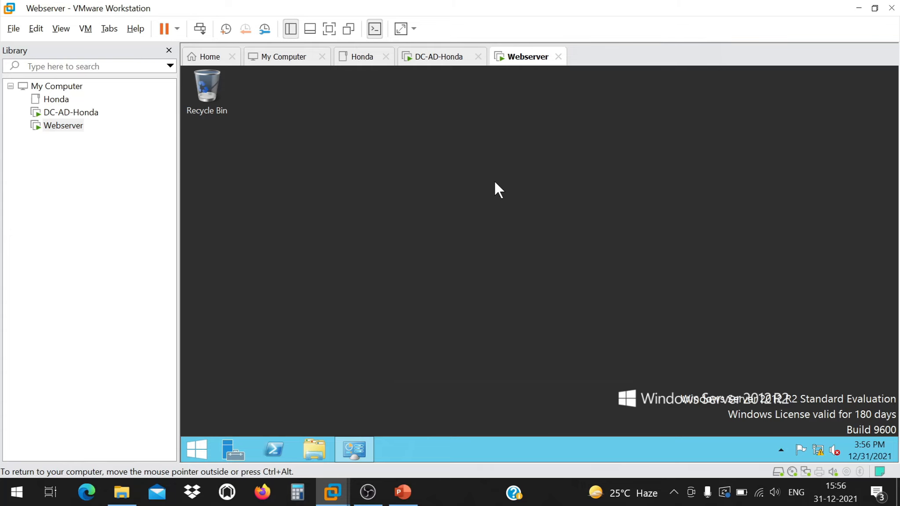
{"action": "left_click", "coordinate": [192, 439]}
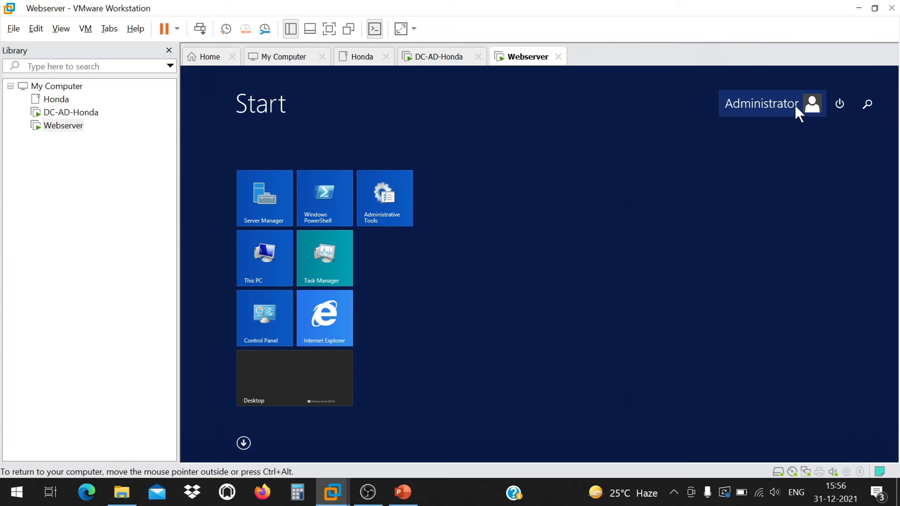
{"action": "key", "text": "Escape"}
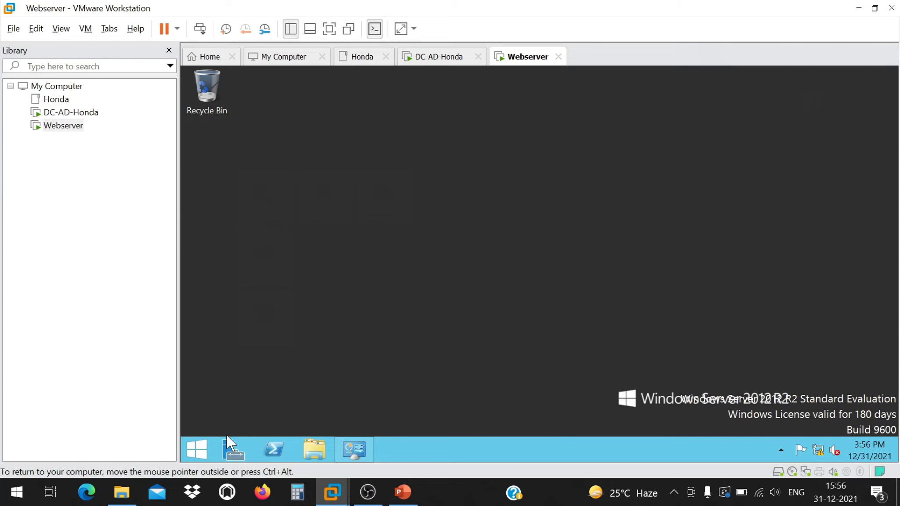
{"action": "right_click", "coordinate": [201, 444]}
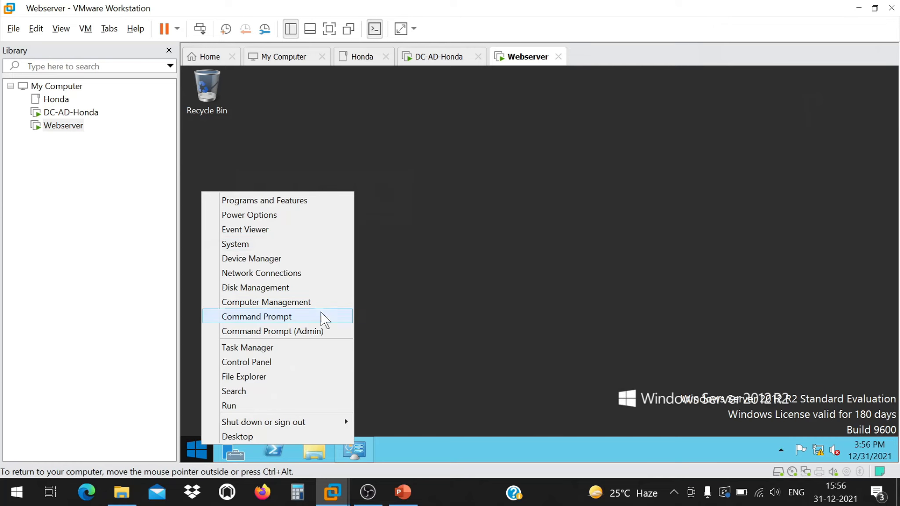
{"action": "left_click", "coordinate": [449, 266]}
{"action": "left_click", "coordinate": [200, 444]}
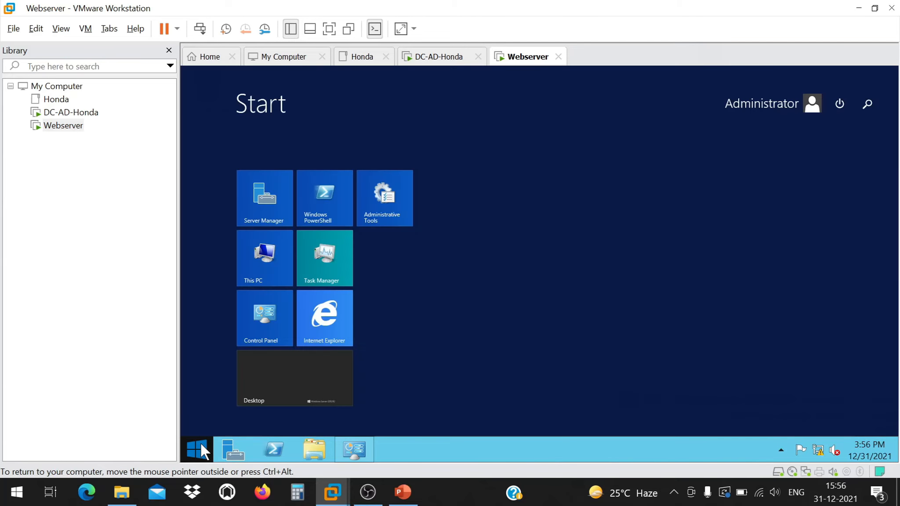
{"action": "type", "text": "myp"}
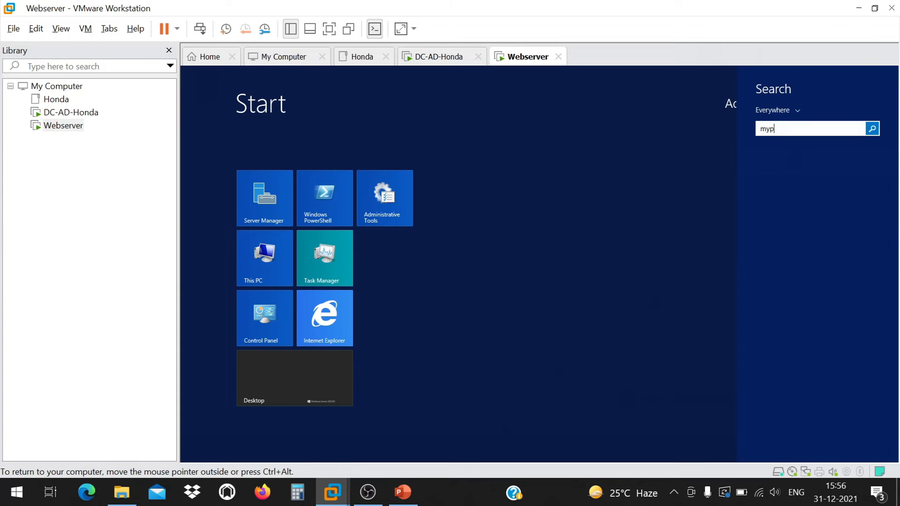
{"action": "key", "text": "BackSpace"}
{"action": "key", "text": "BackSpace"}
{"action": "key", "text": "BackSpace"}
{"action": "key", "text": "BackSpace"}
{"action": "type", "text": "mypc"}
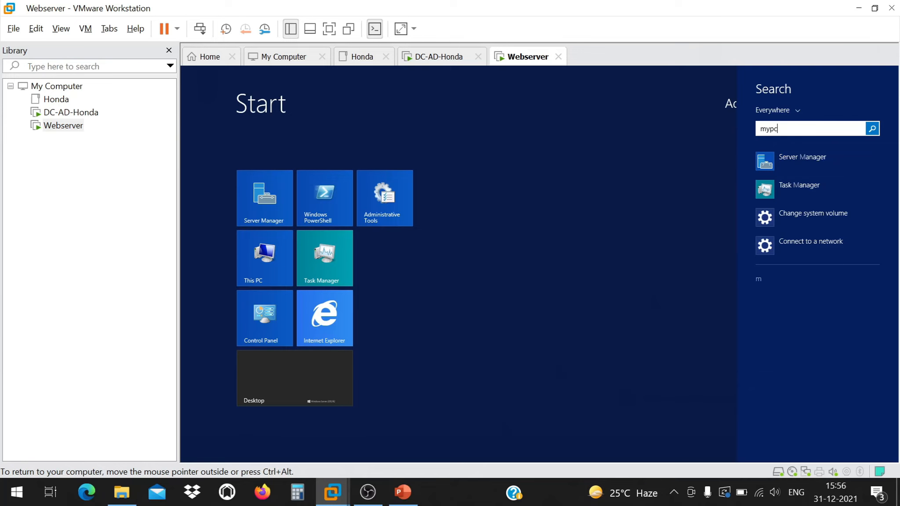
{"action": "key", "text": "BackSpace"}
{"action": "key", "text": "BackSpace"}
{"action": "key", "text": "BackSpace"}
{"action": "key", "text": "BackSpace"}
{"action": "left_click", "coordinate": [393, 245]}
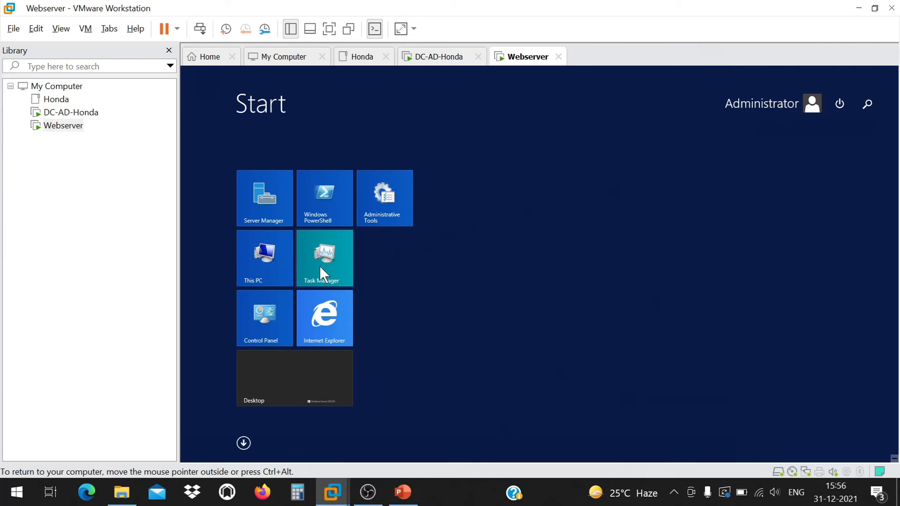
{"action": "key", "text": "super"}
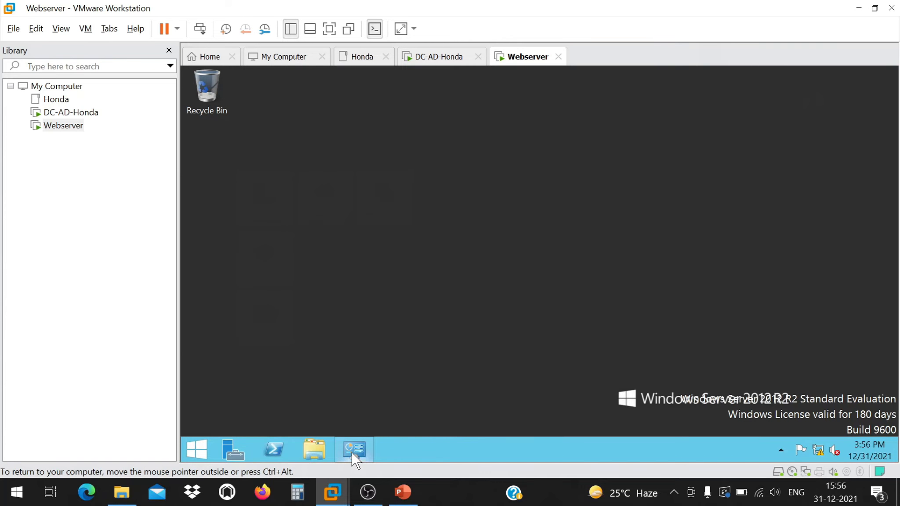
Open System Properties from Server Manager's Local Server workgroup link.
{"action": "left_click", "coordinate": [230, 449]}
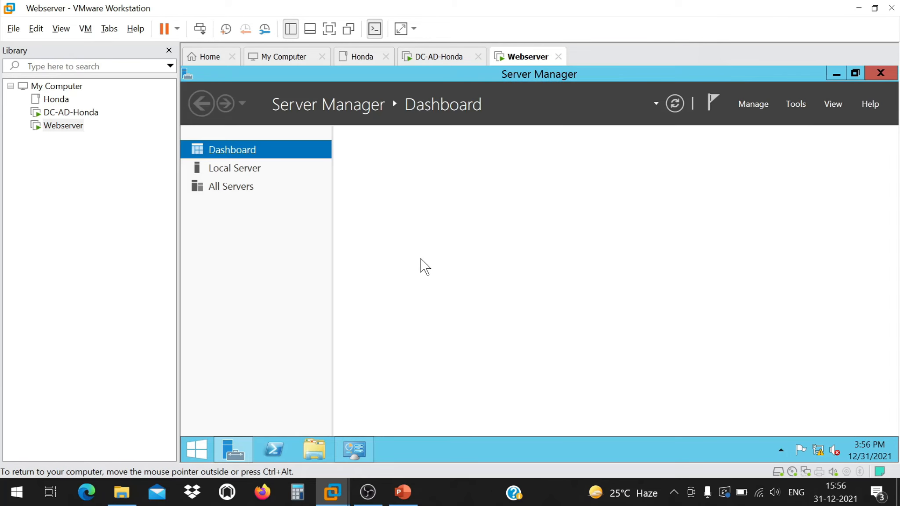
{"action": "left_click", "coordinate": [246, 169]}
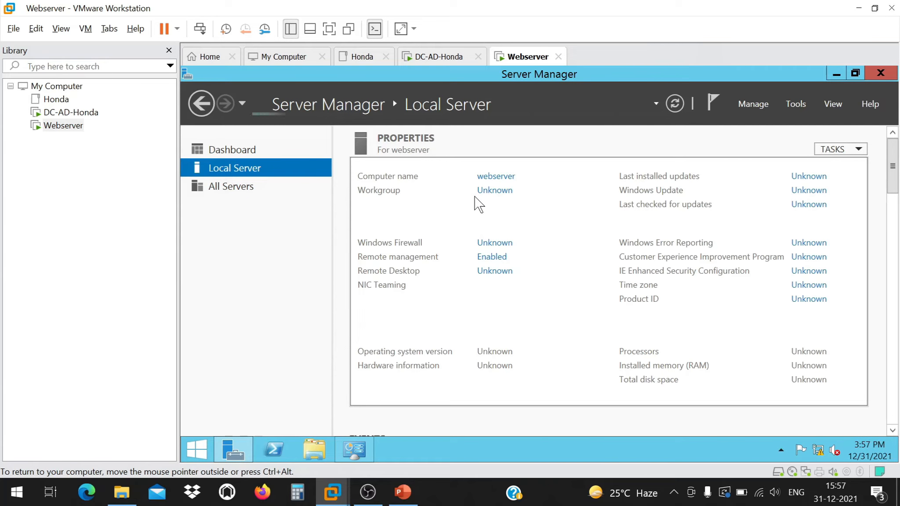
{"action": "left_click", "coordinate": [507, 195]}
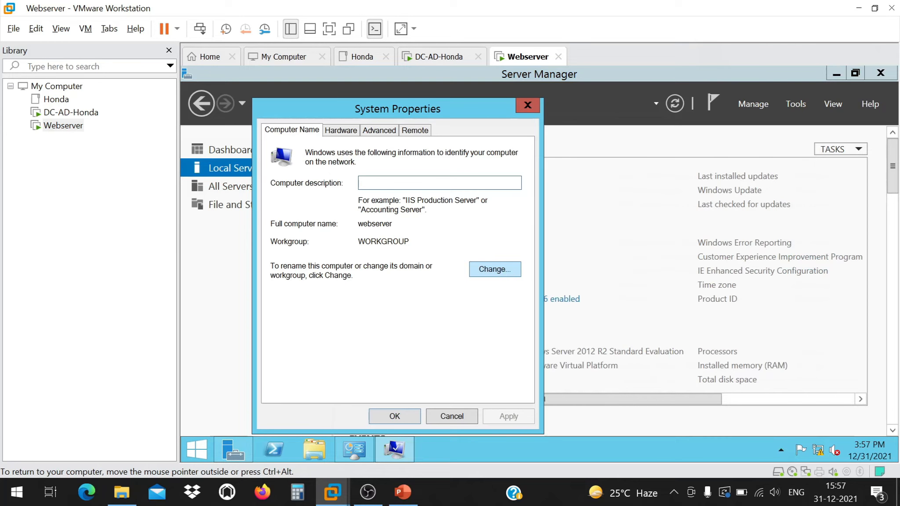
{"action": "left_click_drag", "start_coordinate": [411, 241], "coordinate": [365, 241]}
Try joining domain honda.com and dismiss the domain-controller contact error.
{"action": "left_click", "coordinate": [496, 269]}
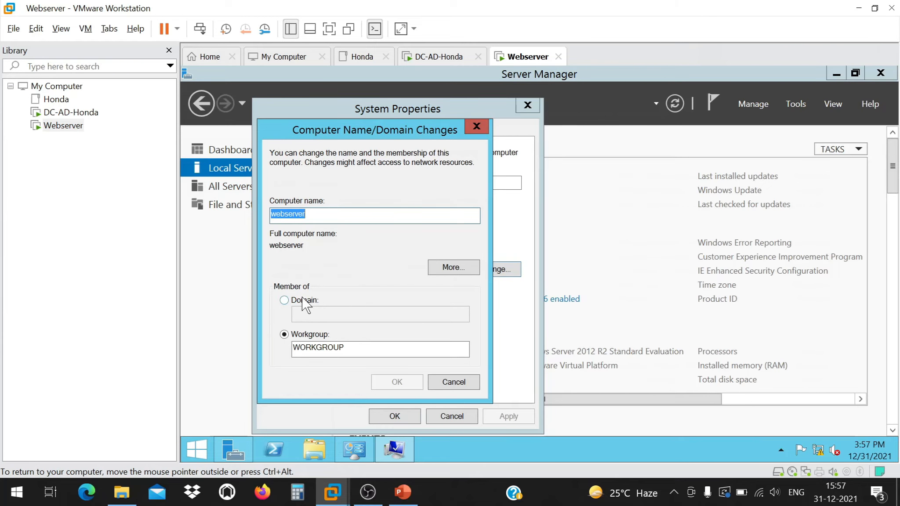
{"action": "left_click", "coordinate": [285, 300]}
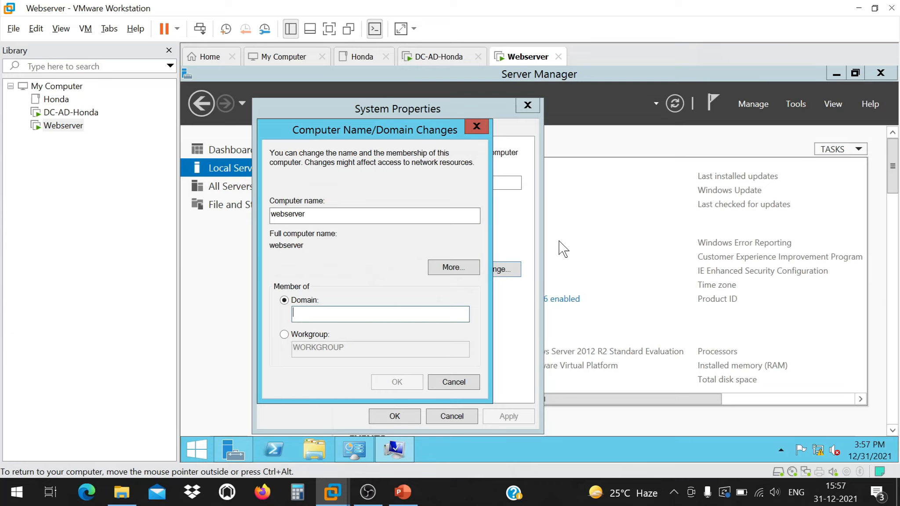
{"action": "type", "text": "honda.com"}
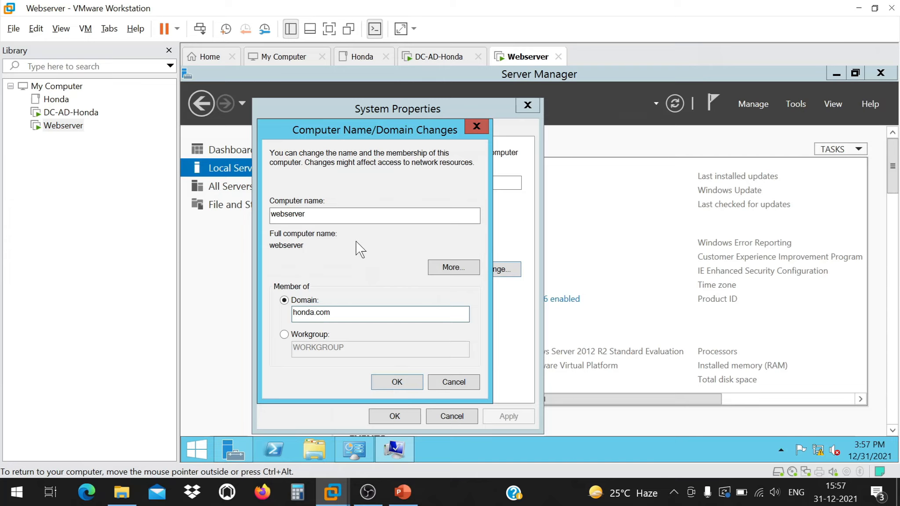
{"action": "left_click", "coordinate": [393, 382]}
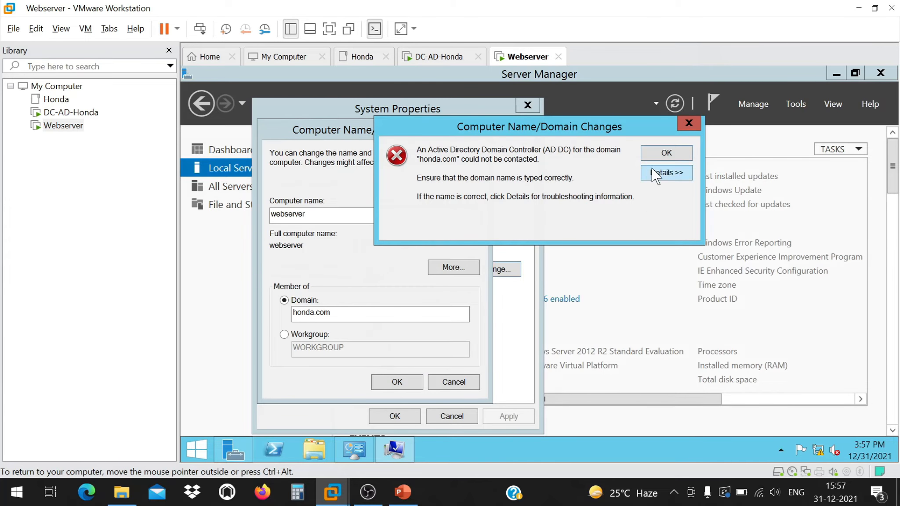
{"action": "left_click", "coordinate": [662, 174]}
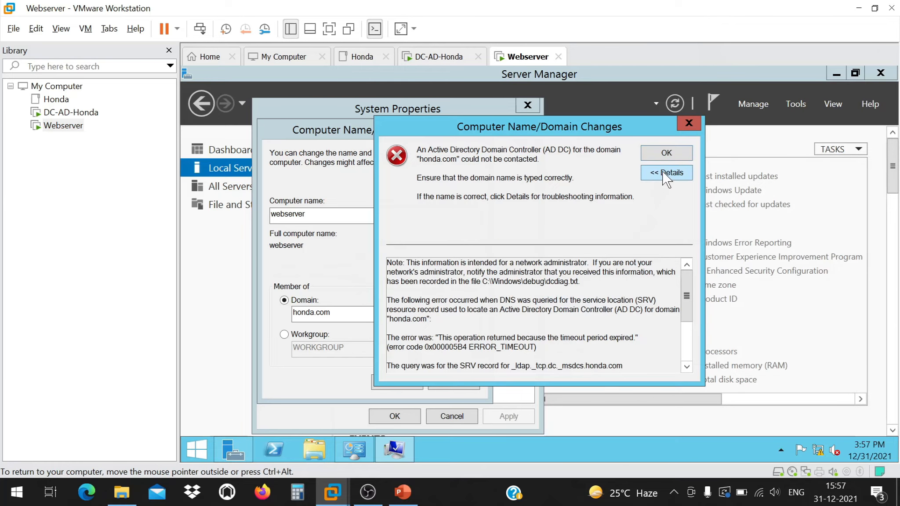
{"action": "left_click", "coordinate": [662, 148]}
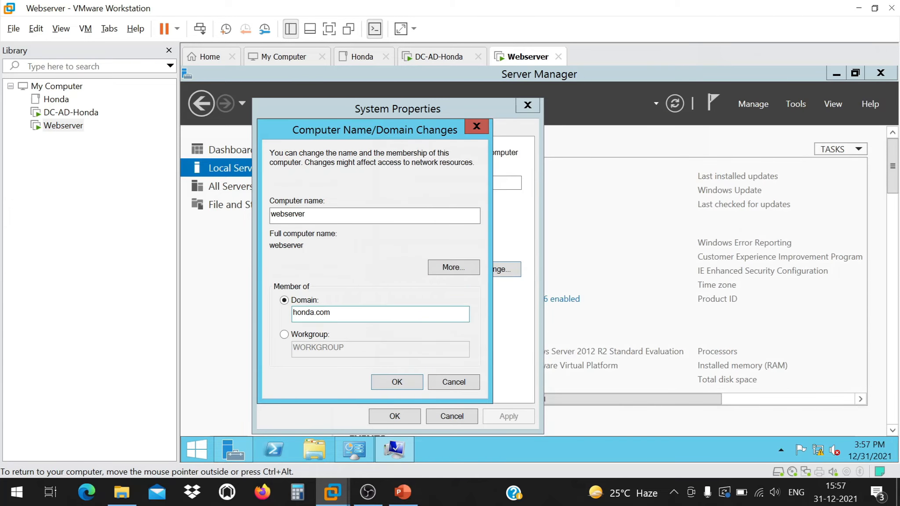
{"action": "left_click", "coordinate": [294, 313]}
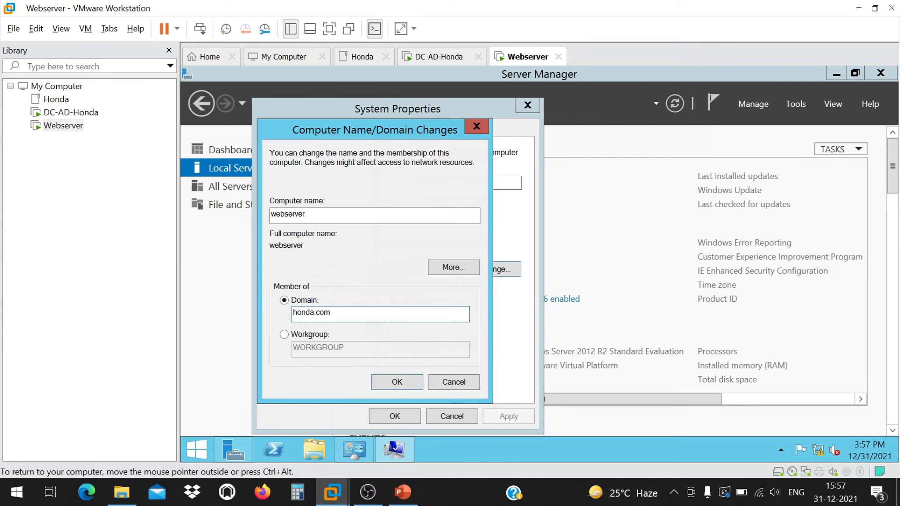
On DC-AD-Honda, search 'firewall' and open Firewall & network protection.
{"action": "left_click", "coordinate": [66, 113]}
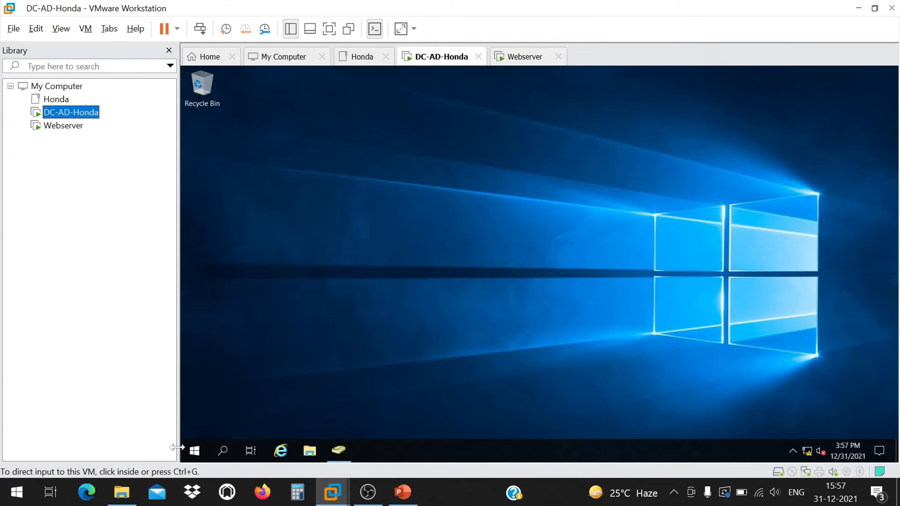
{"action": "right_click", "coordinate": [191, 449]}
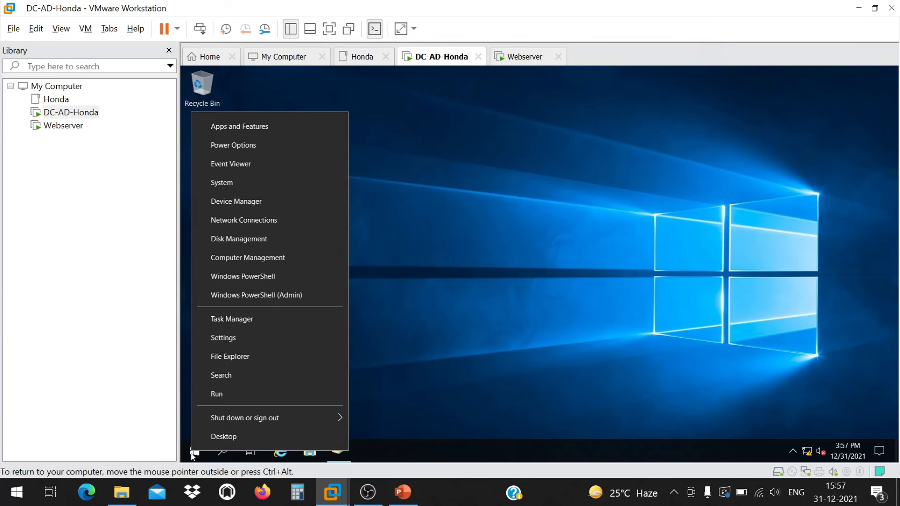
{"action": "left_click", "coordinate": [192, 453]}
{"action": "left_click", "coordinate": [192, 452]}
{"action": "type", "text": "firewa"}
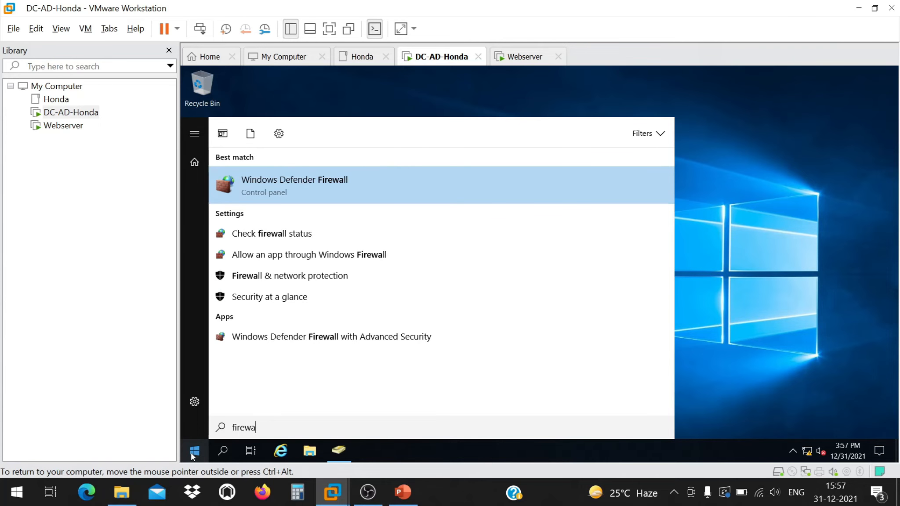
{"action": "key", "text": "Down"}
{"action": "key", "text": "Down"}
{"action": "key", "text": "Down"}
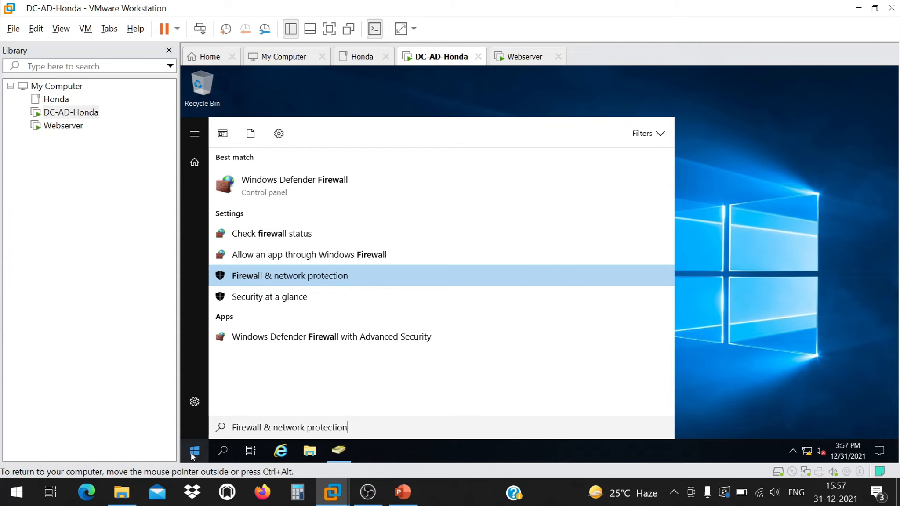
{"action": "key", "text": "Up"}
{"action": "key", "text": "Down"}
{"action": "key", "text": "Return"}
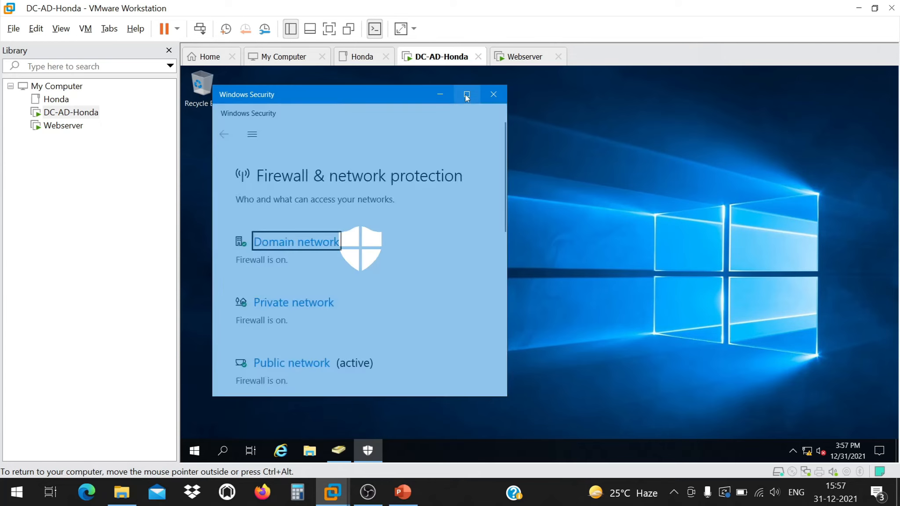
Turn the Domain network firewall off and close Windows Security.
{"action": "left_click", "coordinate": [467, 94]}
{"action": "left_click", "coordinate": [450, 181]}
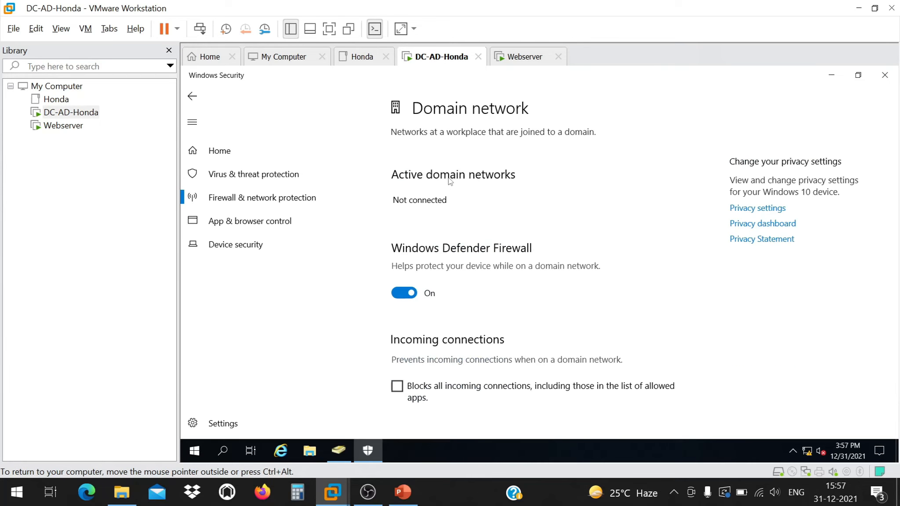
{"action": "left_click", "coordinate": [404, 293]}
{"action": "left_click", "coordinate": [250, 179]}
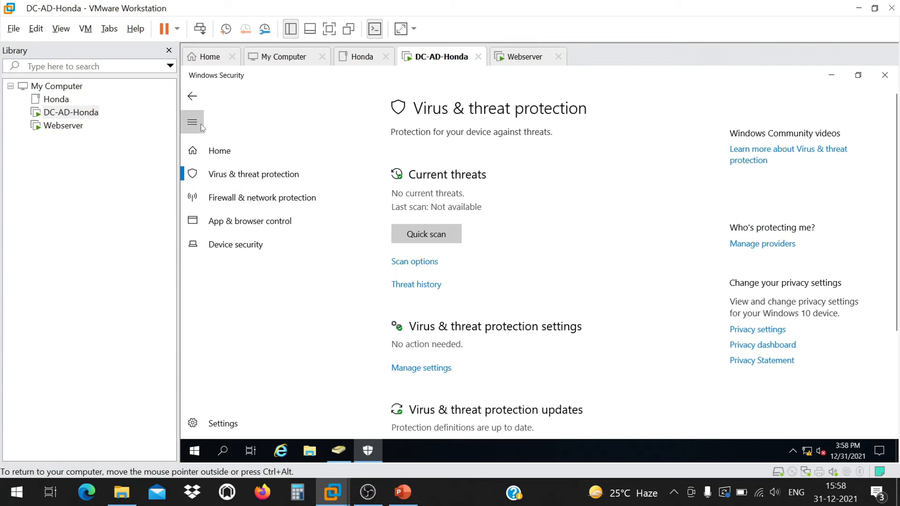
{"action": "left_click", "coordinate": [197, 97]}
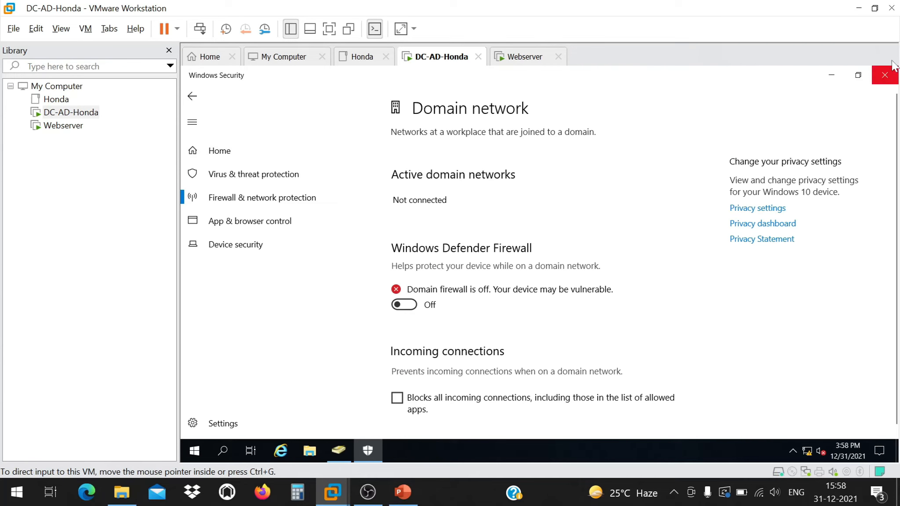
{"action": "left_click", "coordinate": [887, 81]}
{"action": "right_click", "coordinate": [545, 195]}
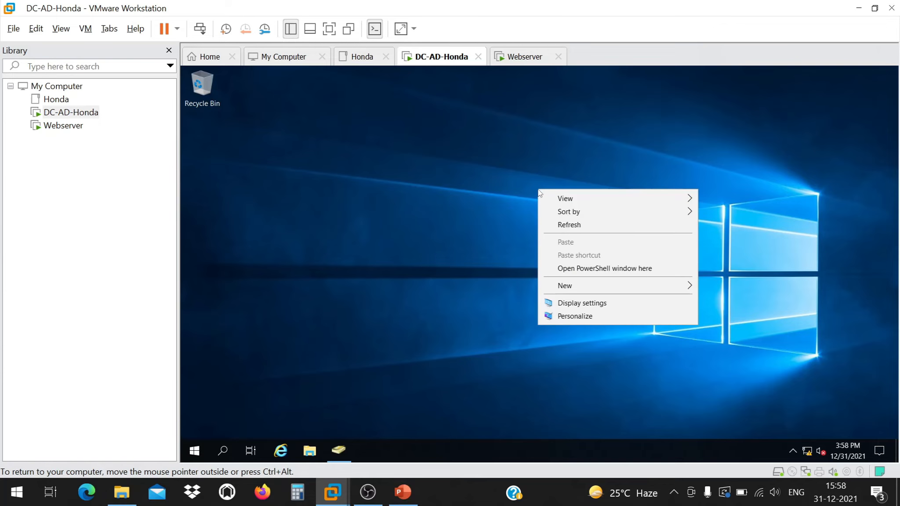
Review honda.com in Active Directory, then cancel the Webserver's domain change and System Properties.
{"action": "left_click", "coordinate": [196, 445]}
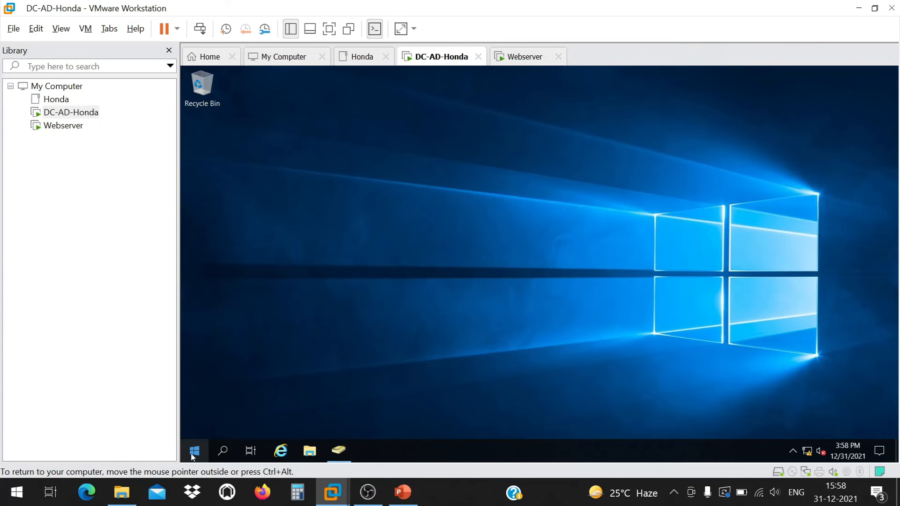
{"action": "left_click", "coordinate": [340, 450]}
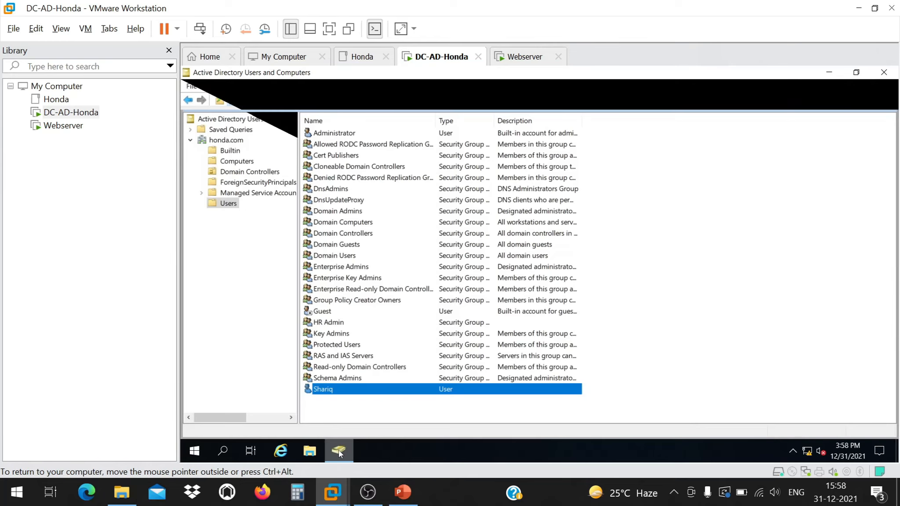
{"action": "left_click", "coordinate": [225, 141]}
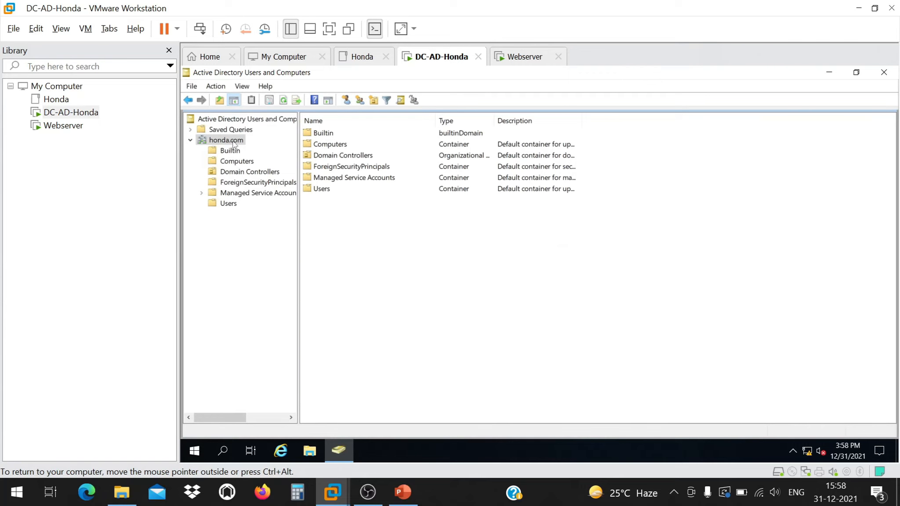
{"action": "left_click", "coordinate": [829, 72]}
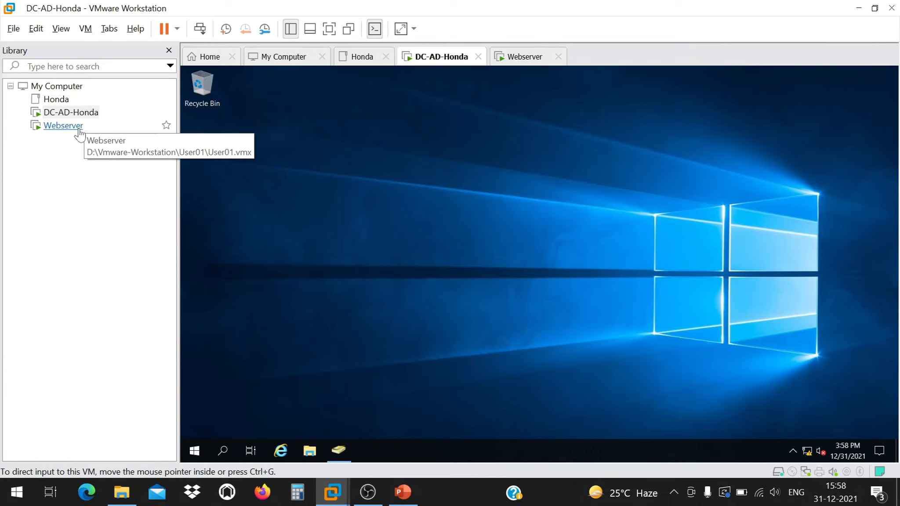
{"action": "left_click", "coordinate": [63, 125]}
{"action": "left_click", "coordinate": [469, 385]}
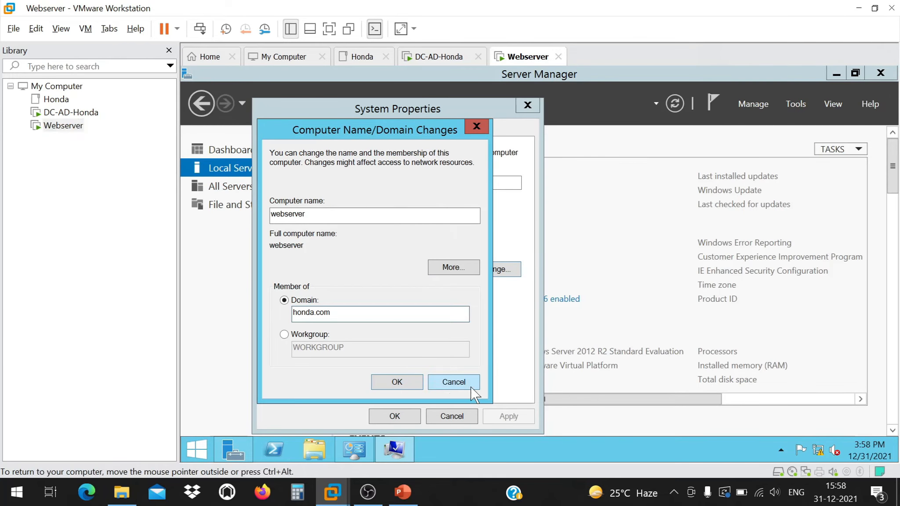
{"action": "left_click", "coordinate": [463, 415]}
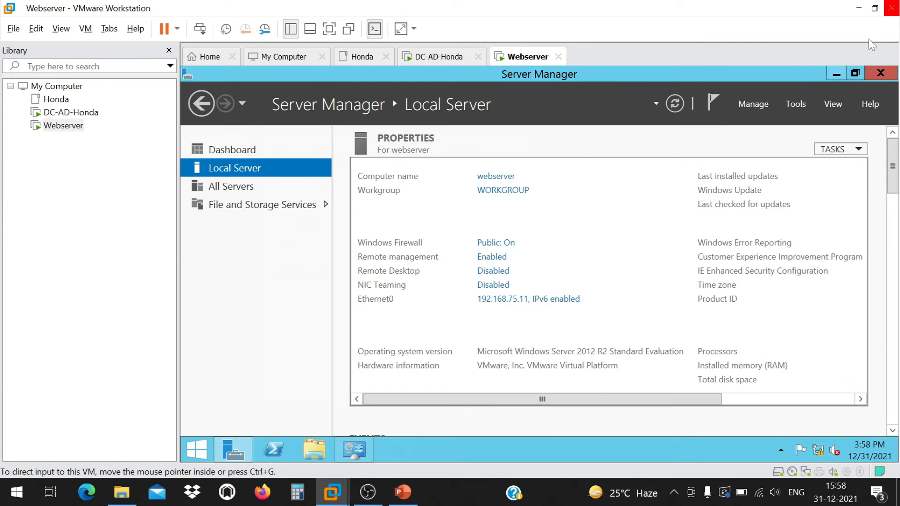
{"action": "left_click", "coordinate": [836, 73]}
Ping honda.com from a Webserver command prompt, then return to DC-AD-Honda.
{"action": "right_click", "coordinate": [514, 141]}
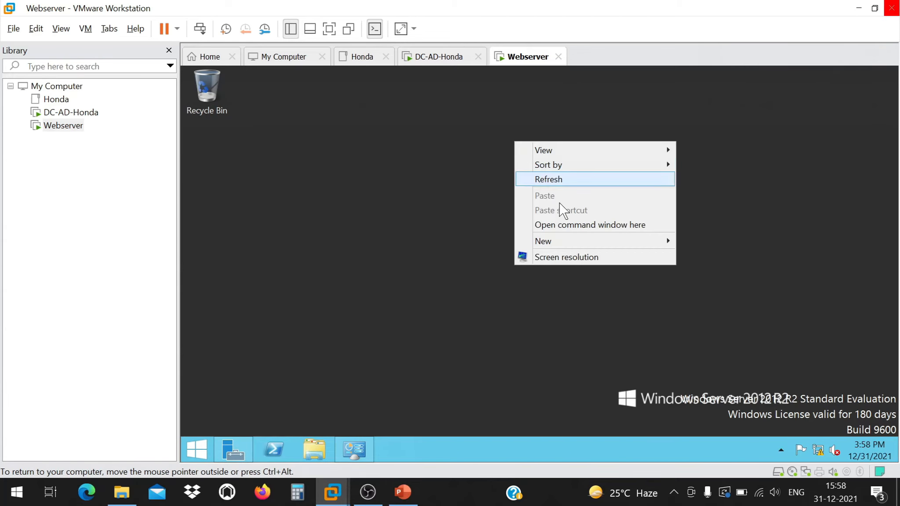
{"action": "left_click", "coordinate": [568, 222]}
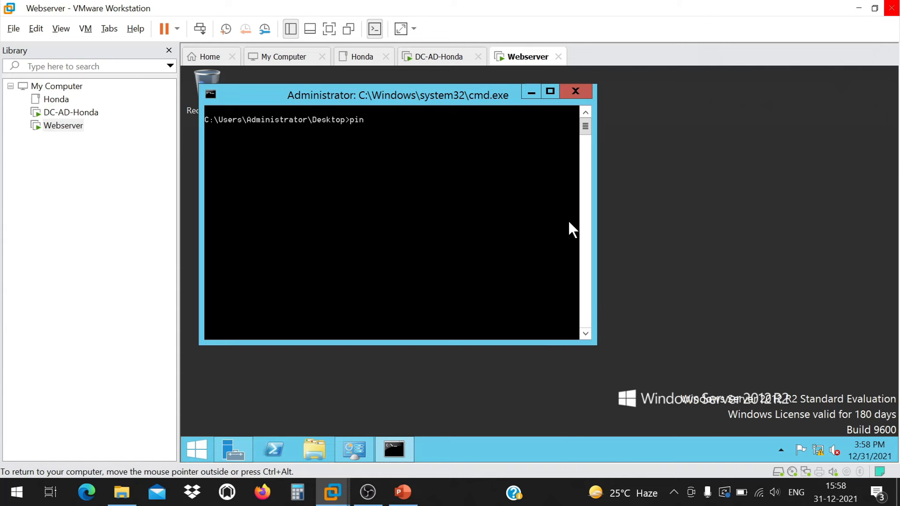
{"action": "type", "text": "ping honda.com"}
{"action": "key", "text": "Return"}
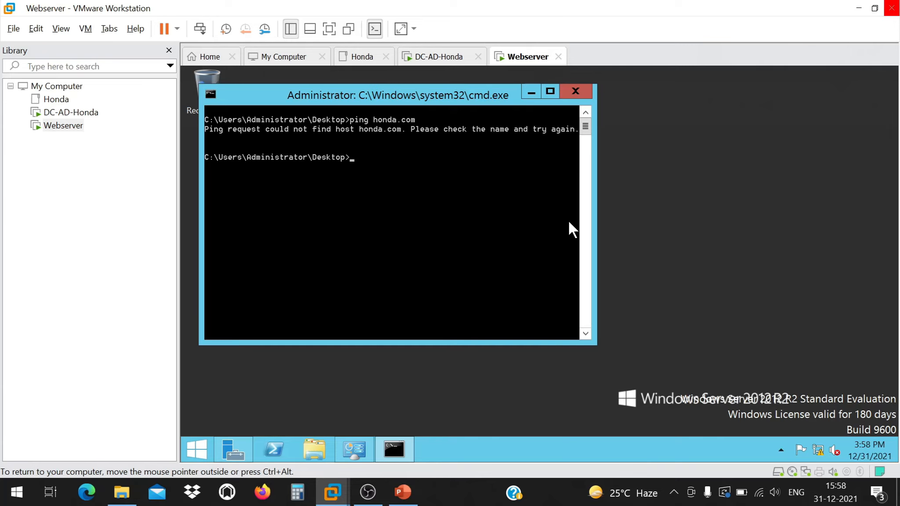
{"action": "left_click", "coordinate": [575, 91]}
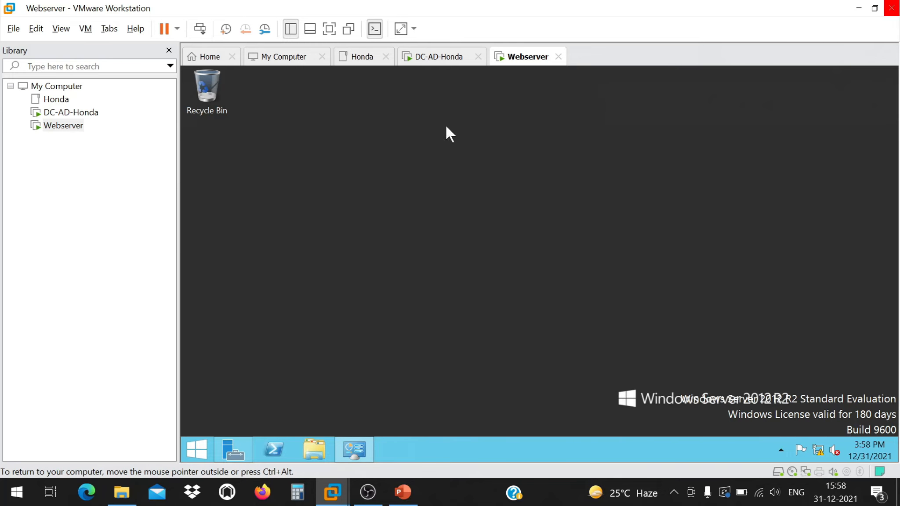
{"action": "left_click", "coordinate": [78, 113]}
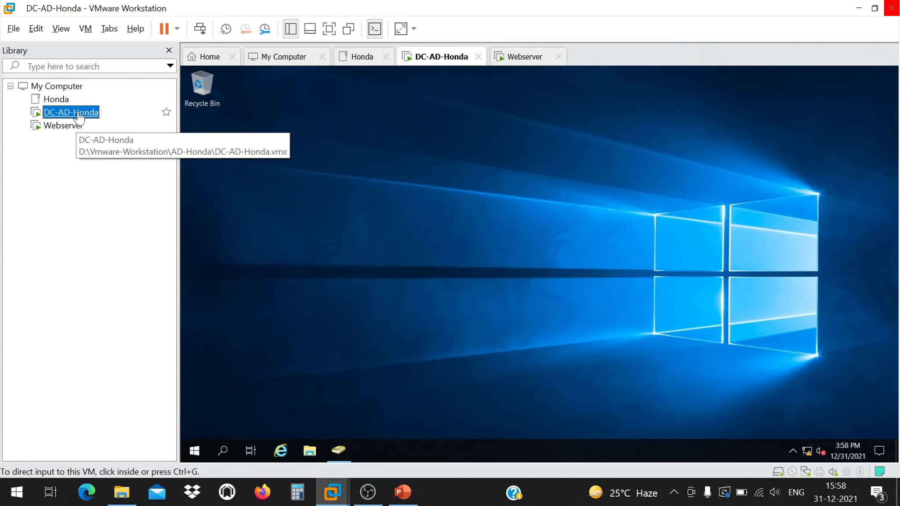
On DC-AD-Honda, turn off the Windows Defender Firewall for private and public networks.
{"action": "left_click", "coordinate": [194, 451]}
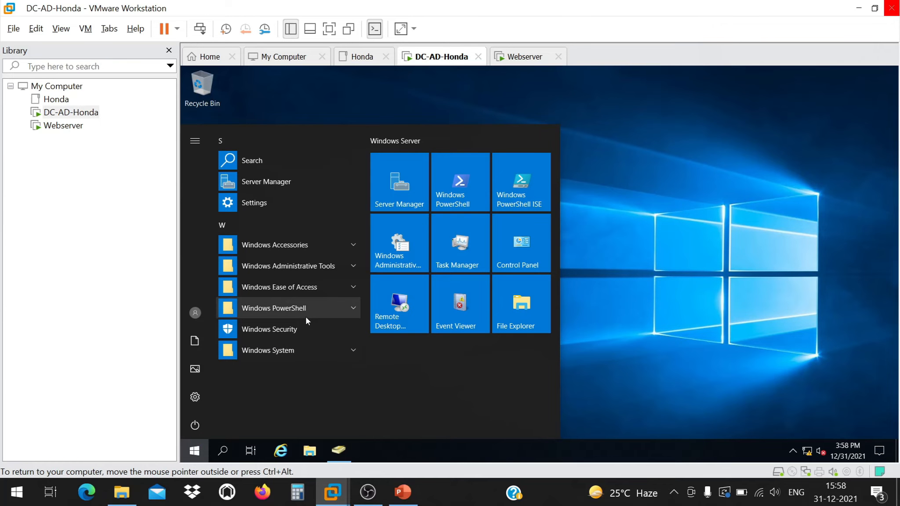
{"action": "type", "text": "fire"}
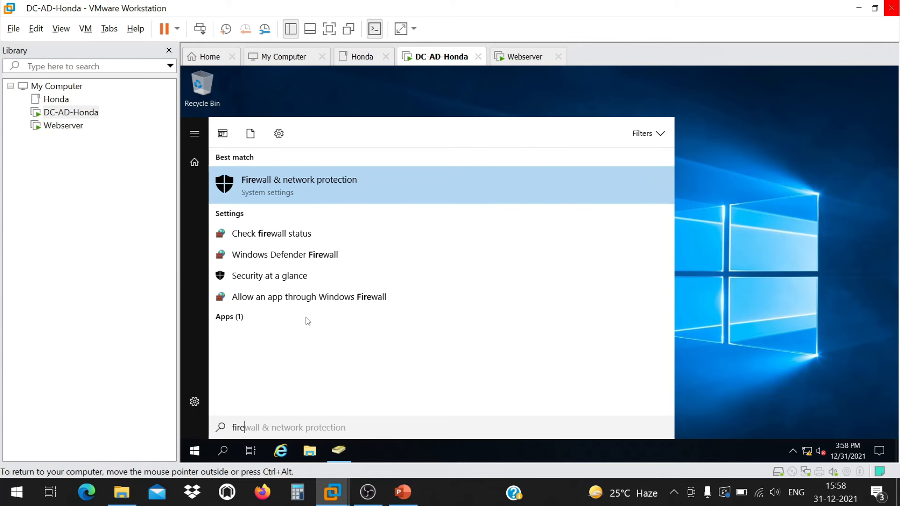
{"action": "left_click", "coordinate": [281, 239]}
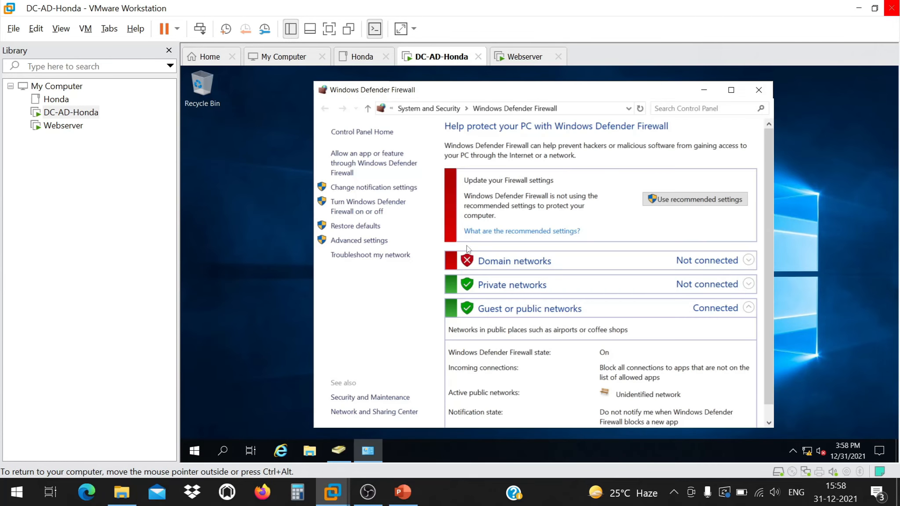
{"action": "left_click", "coordinate": [731, 90]}
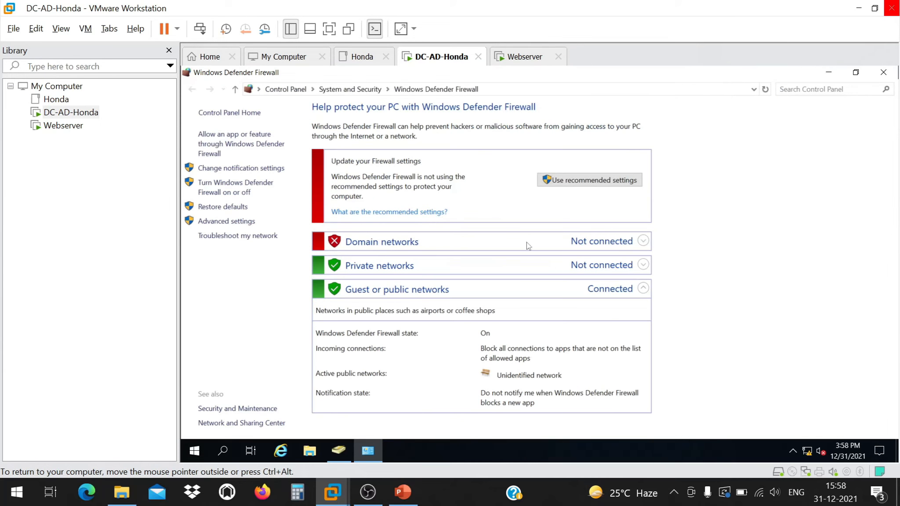
{"action": "left_click", "coordinate": [228, 193]}
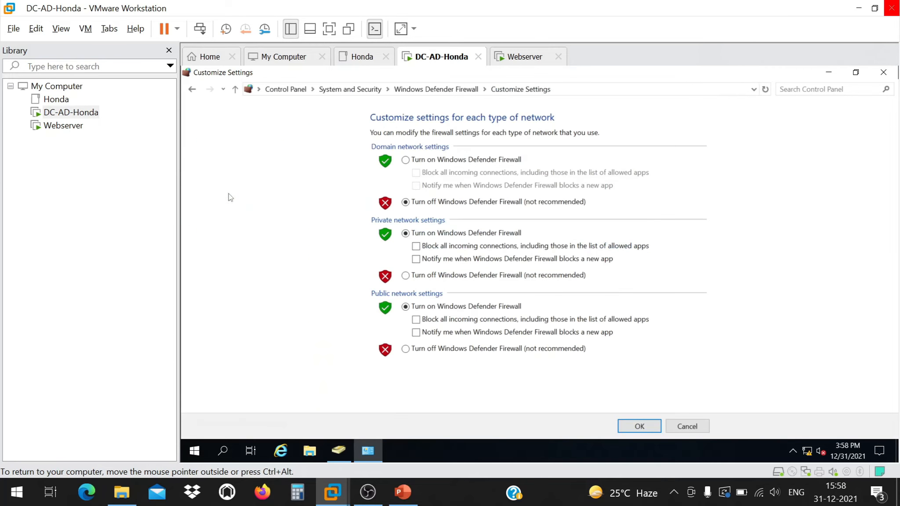
{"action": "left_click", "coordinate": [406, 275]}
{"action": "left_click", "coordinate": [406, 349]}
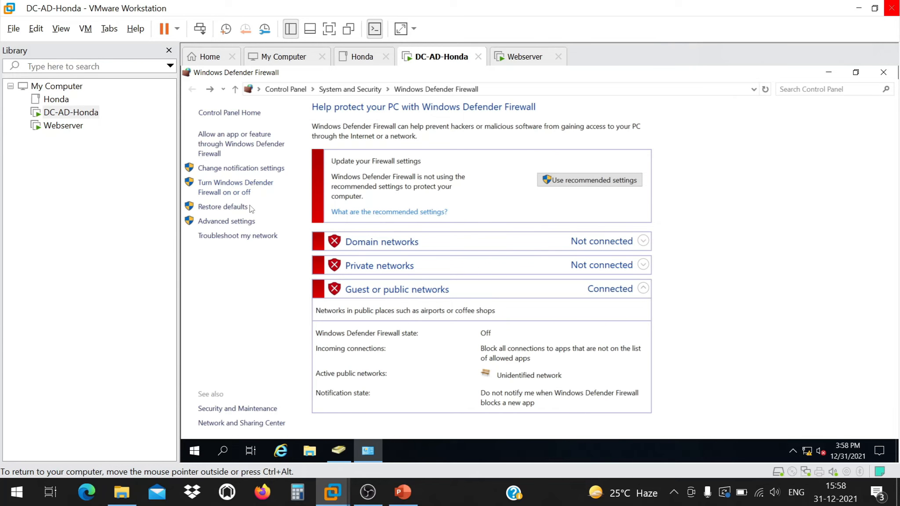
Check the domain profile in the advanced firewall console, then close all firewall windows.
{"action": "left_click", "coordinate": [232, 225]}
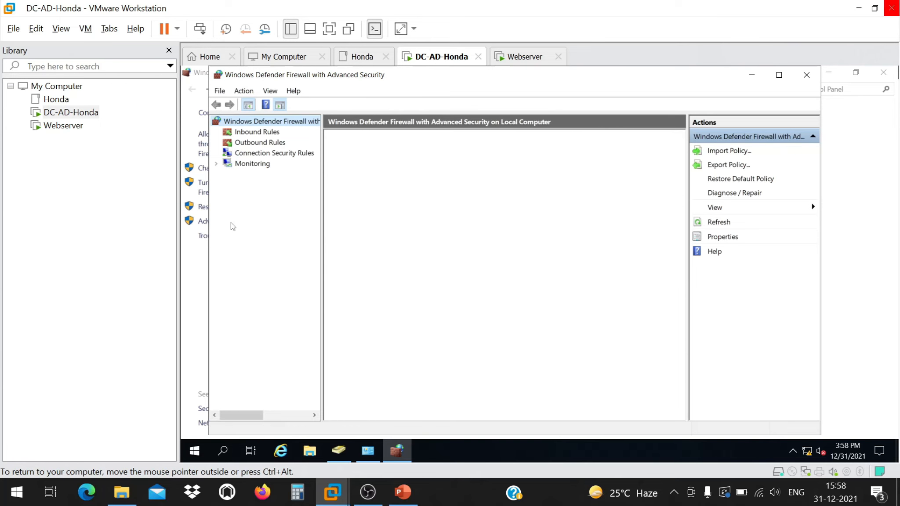
{"action": "left_click", "coordinate": [806, 75]}
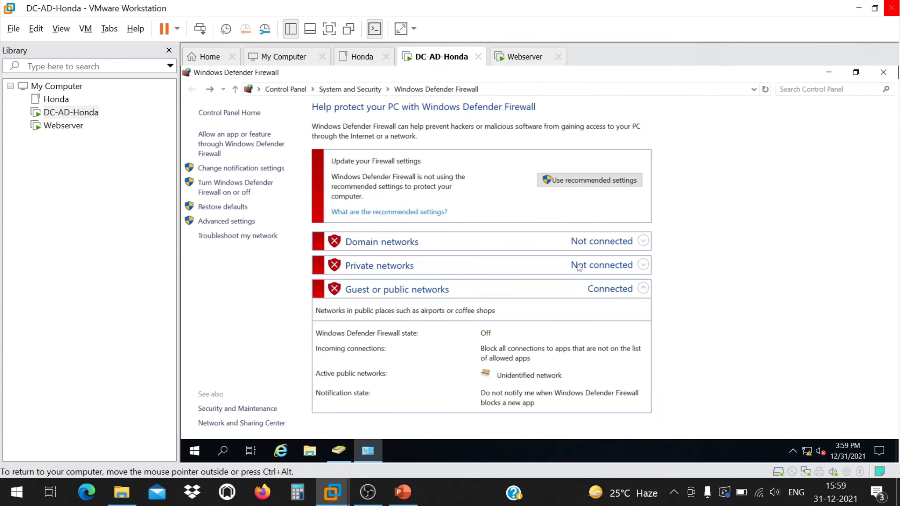
{"action": "left_click", "coordinate": [641, 241]}
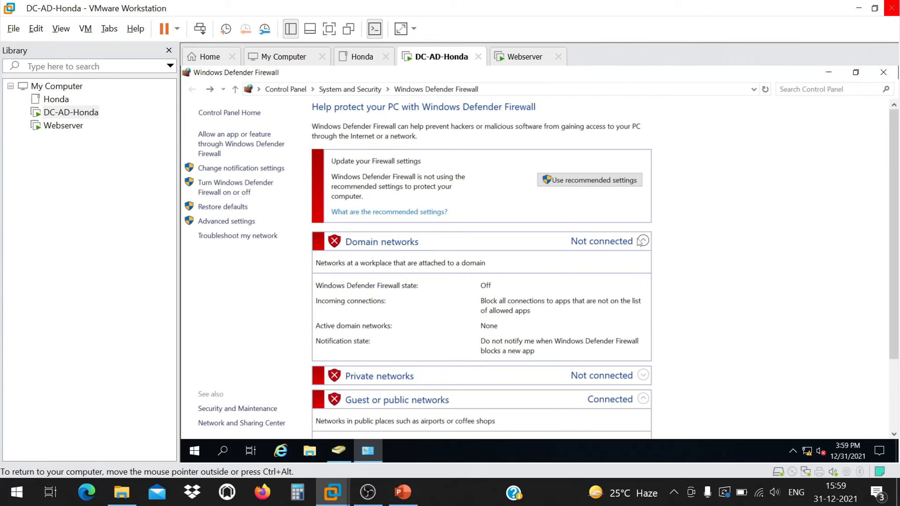
{"action": "left_click", "coordinate": [641, 242]}
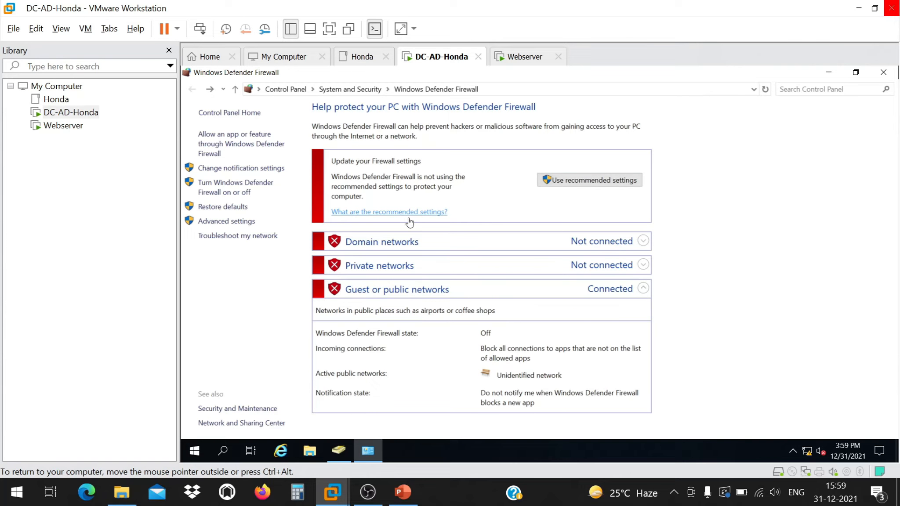
{"action": "left_click", "coordinate": [229, 222]}
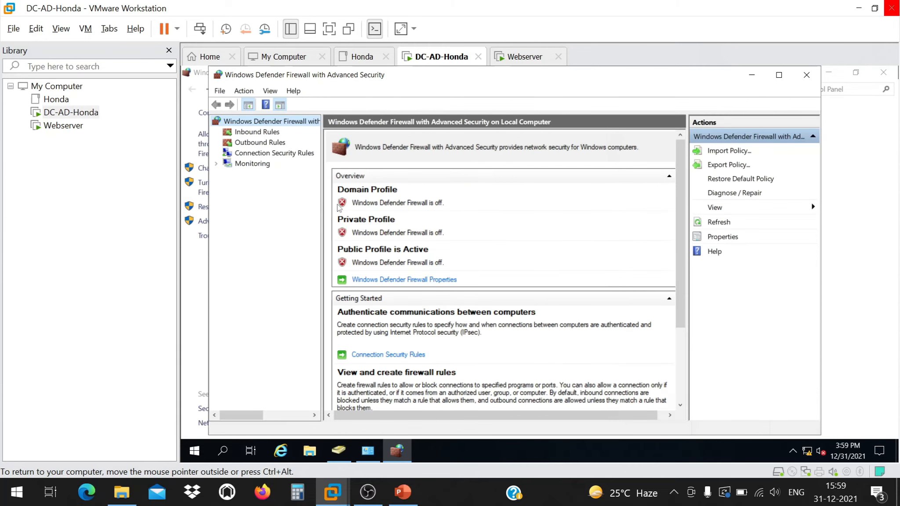
{"action": "left_click", "coordinate": [813, 75]}
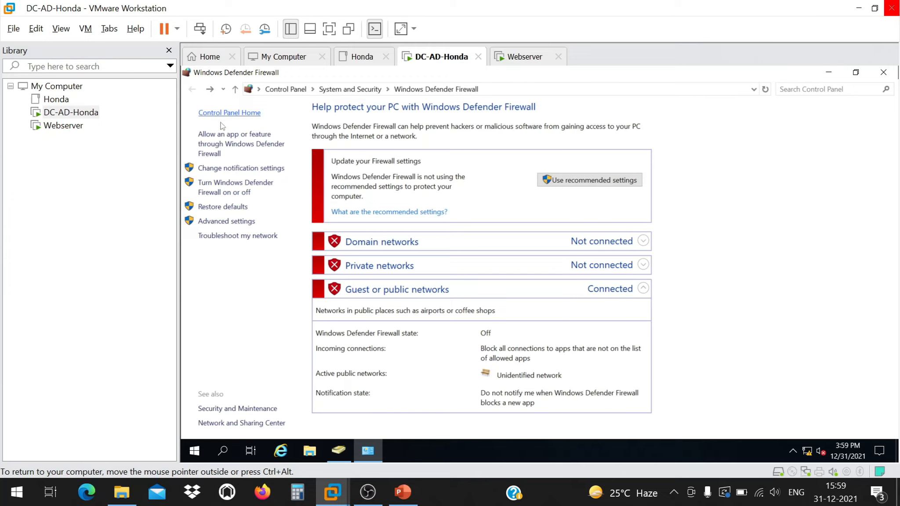
{"action": "left_click", "coordinate": [884, 73]}
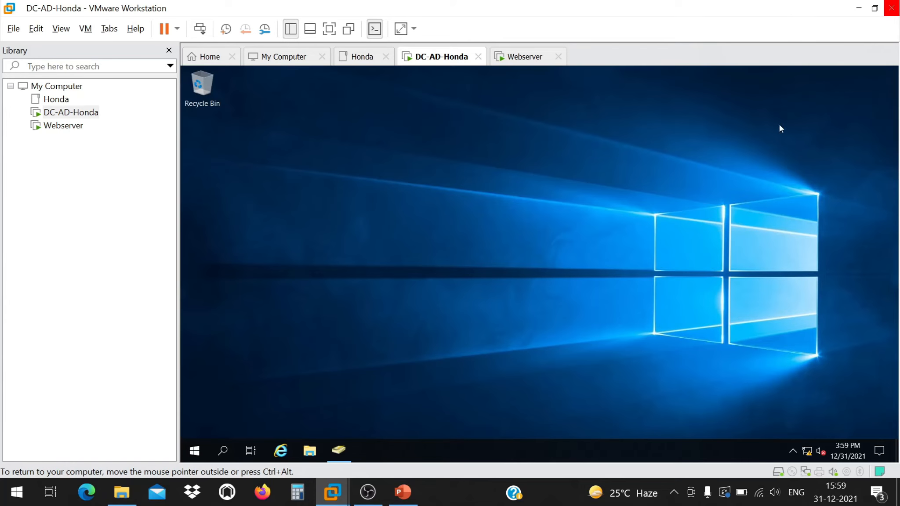
{"action": "right_click", "coordinate": [499, 178]}
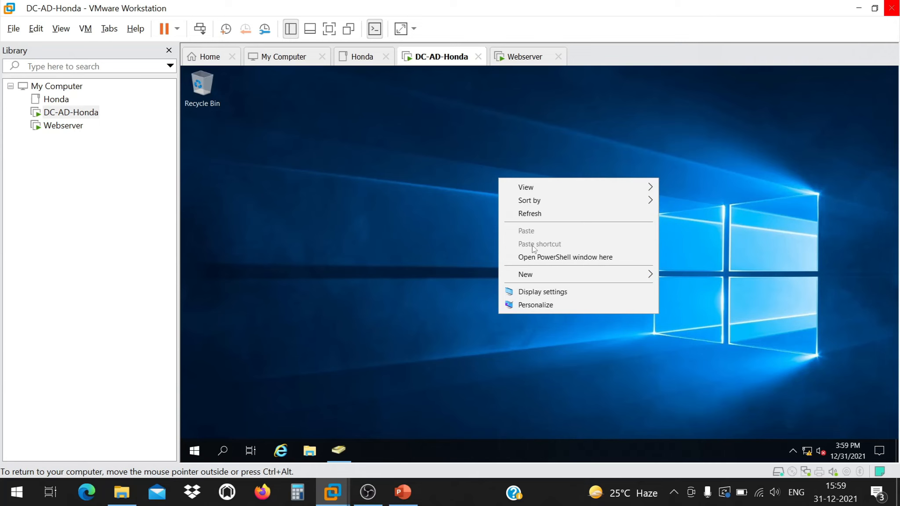
{"action": "left_click", "coordinate": [558, 257]}
{"action": "type", "text": "ping "}
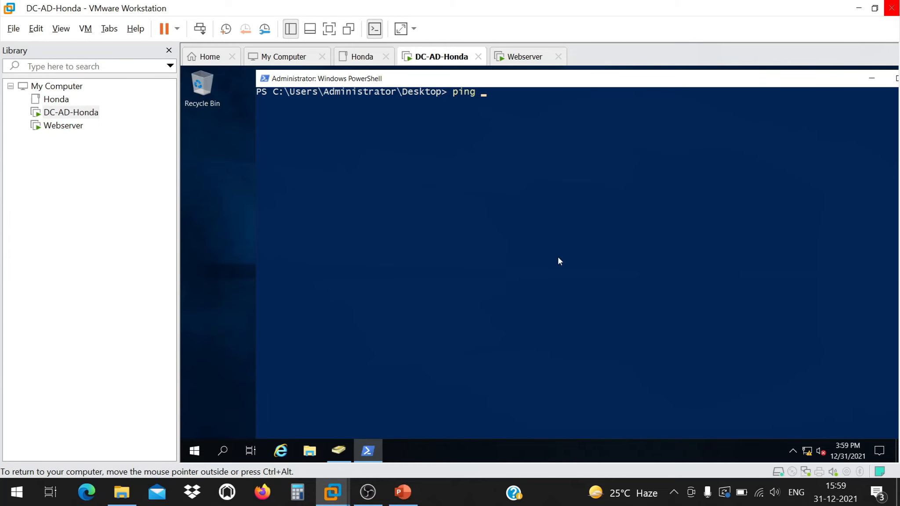
{"action": "type", "text": "192.168.75.11"}
{"action": "key", "text": "Return"}
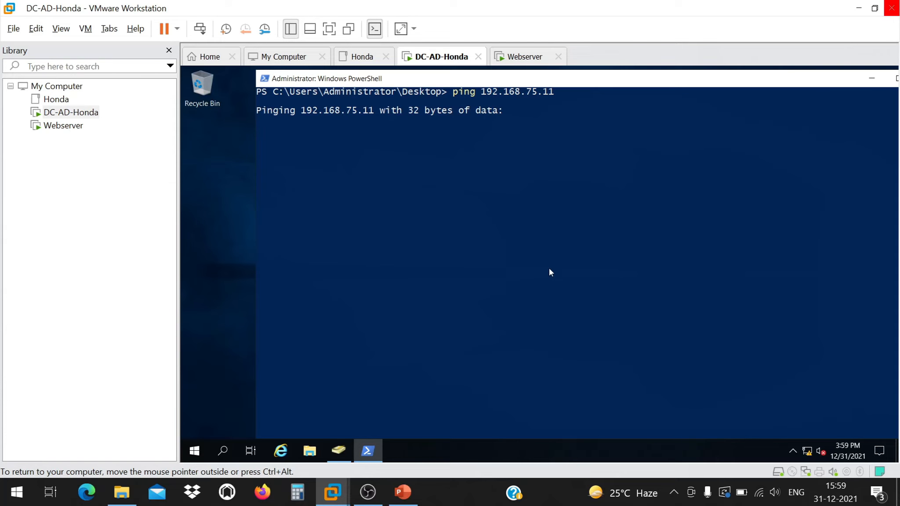
Check network settings and Windows Security firewall status, then switch to the Webserver VM.
{"action": "left_click", "coordinate": [798, 454]}
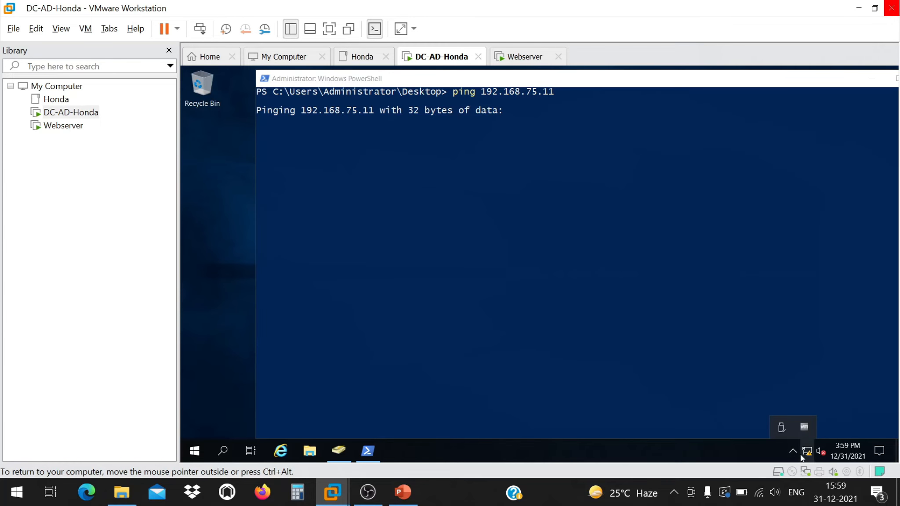
{"action": "left_click", "coordinate": [803, 453]}
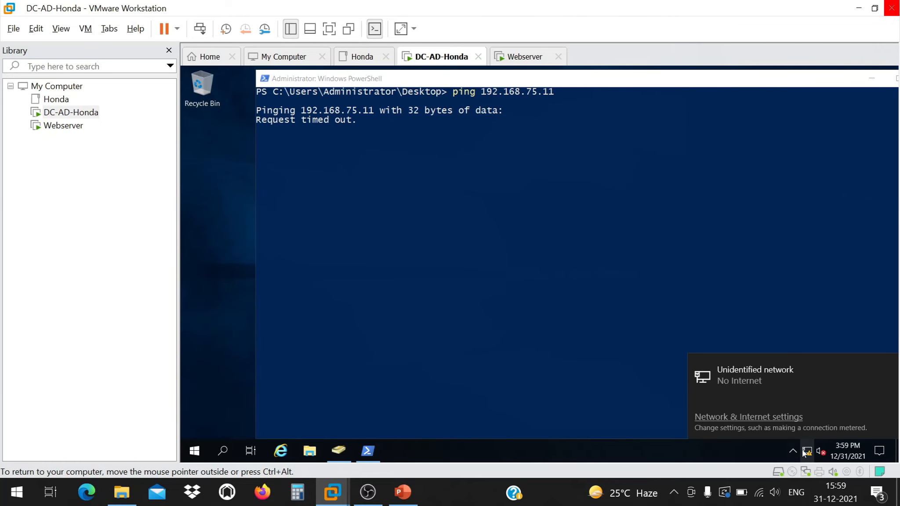
{"action": "left_click", "coordinate": [756, 417]}
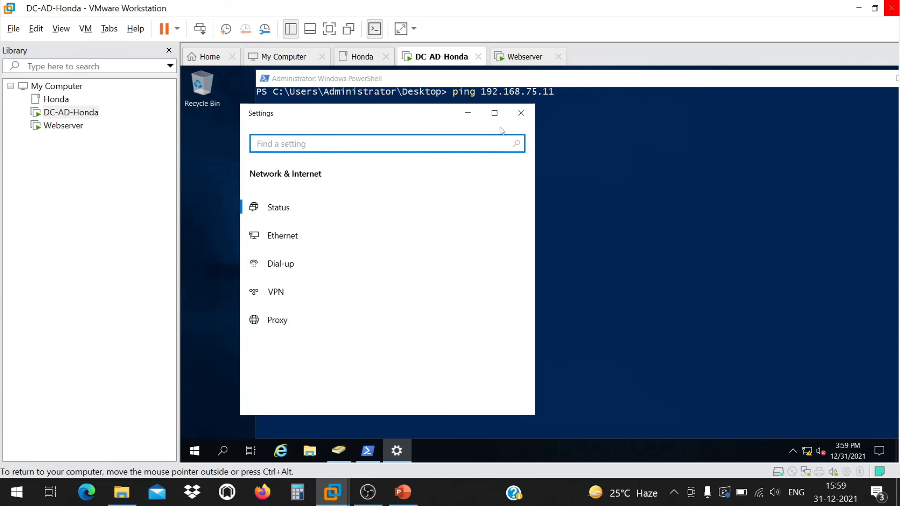
{"action": "left_click", "coordinate": [495, 113]}
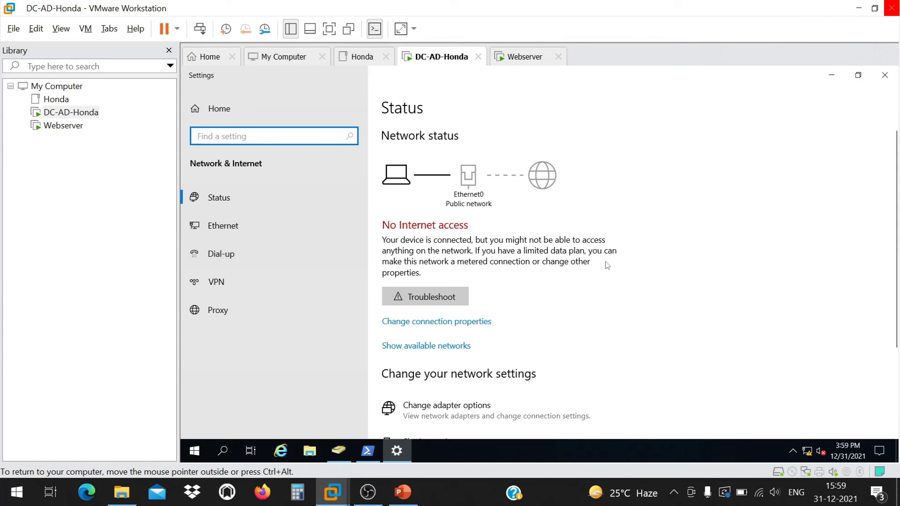
{"action": "scroll", "coordinate": [588, 264], "scroll_direction": "down", "scroll_amount": 3}
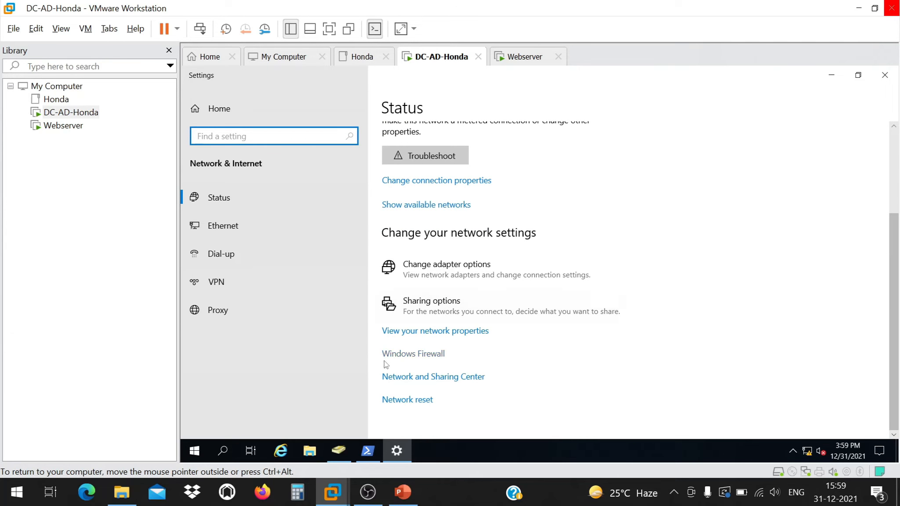
{"action": "left_click", "coordinate": [404, 353]}
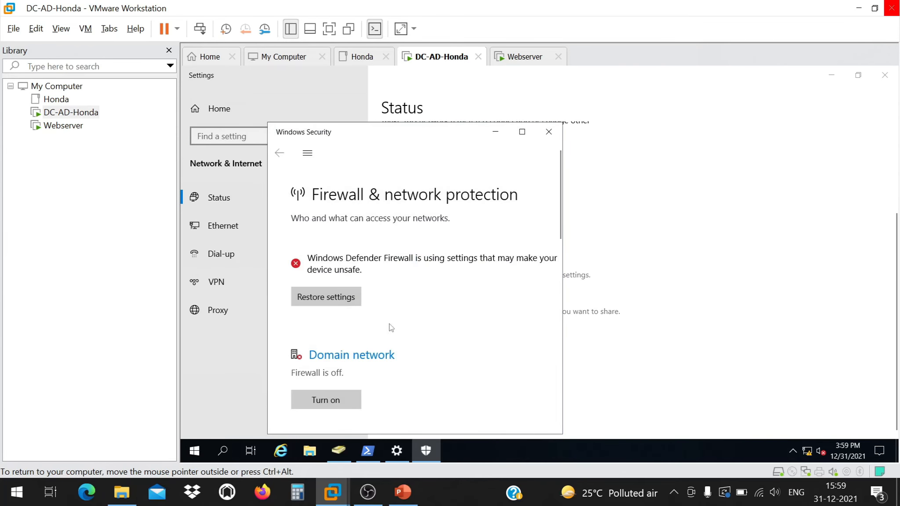
{"action": "left_click", "coordinate": [522, 132]}
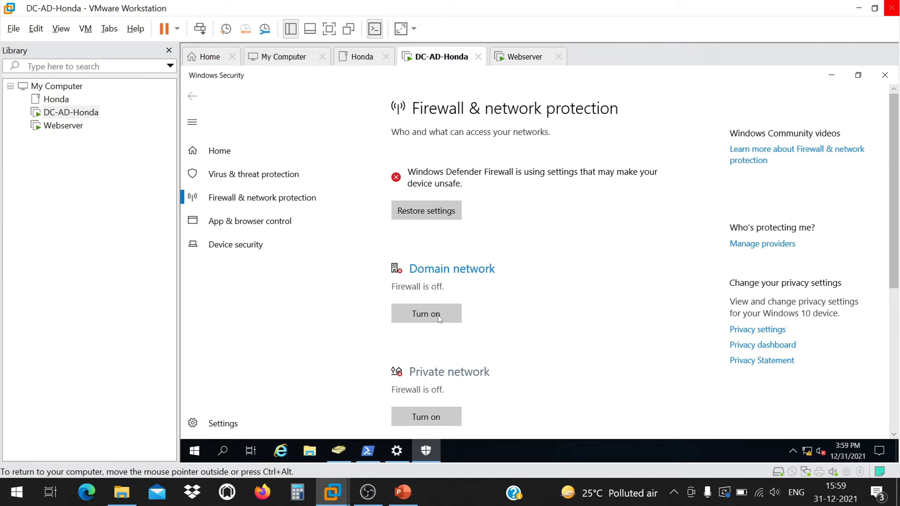
{"action": "left_click_drag", "start_coordinate": [895, 188], "coordinate": [898, 343]}
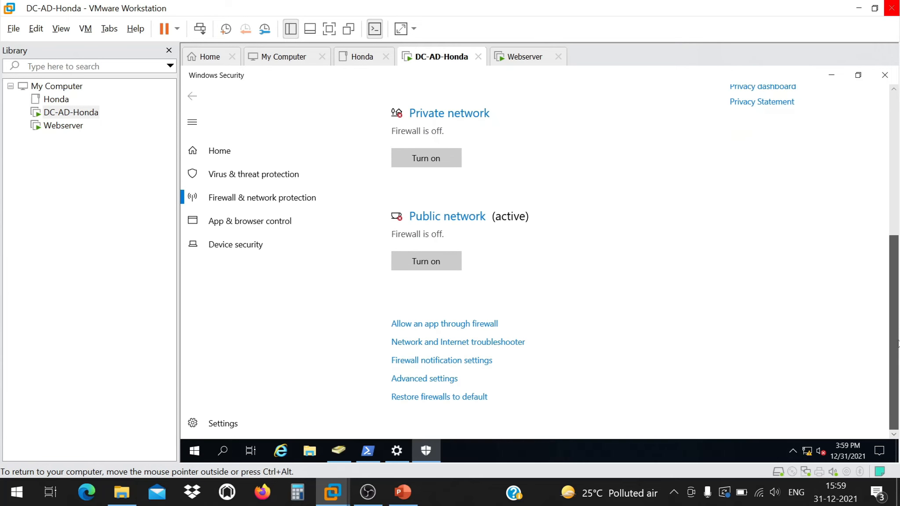
{"action": "left_click", "coordinate": [884, 75]}
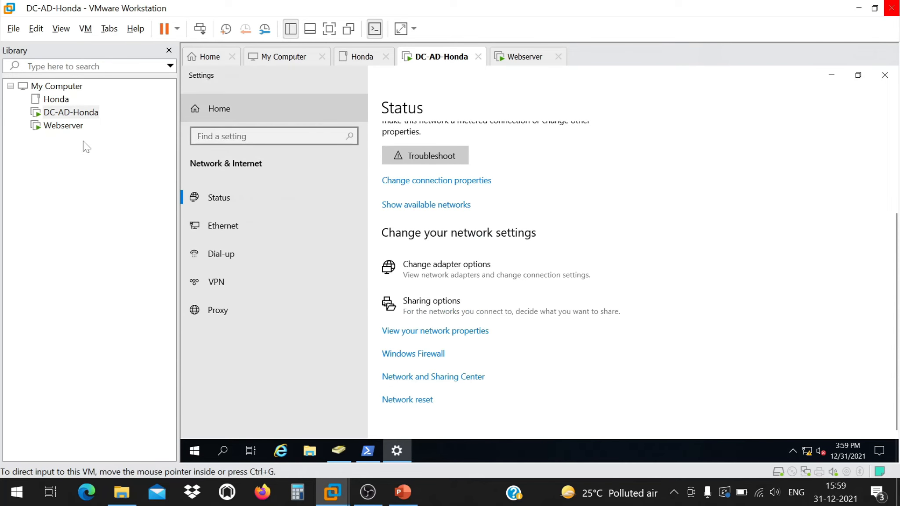
{"action": "left_click", "coordinate": [57, 126]}
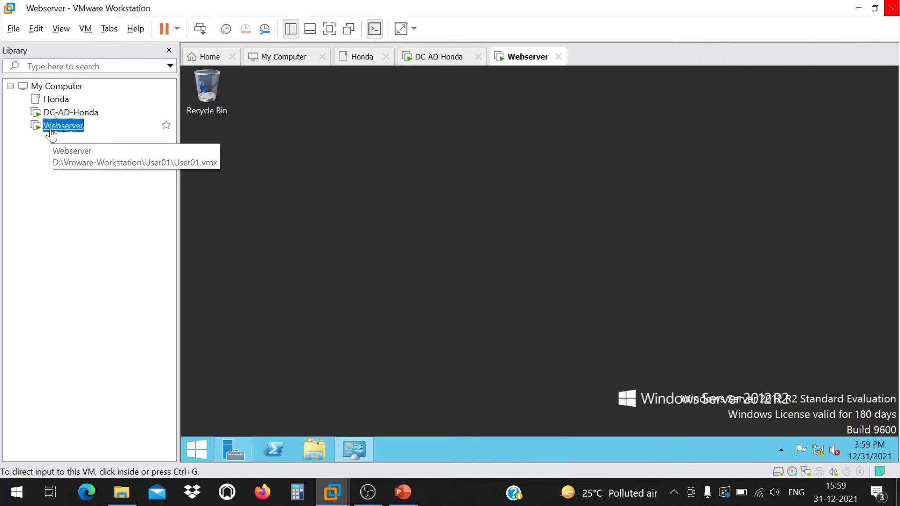
Turn off Webserver's Windows Firewall for both private and public networks and apply.
{"action": "left_click", "coordinate": [195, 448]}
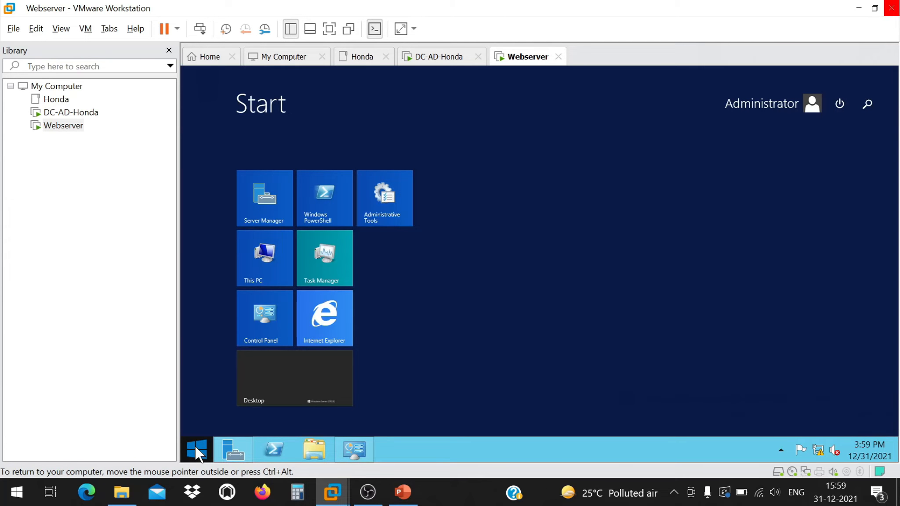
{"action": "type", "text": "fi"}
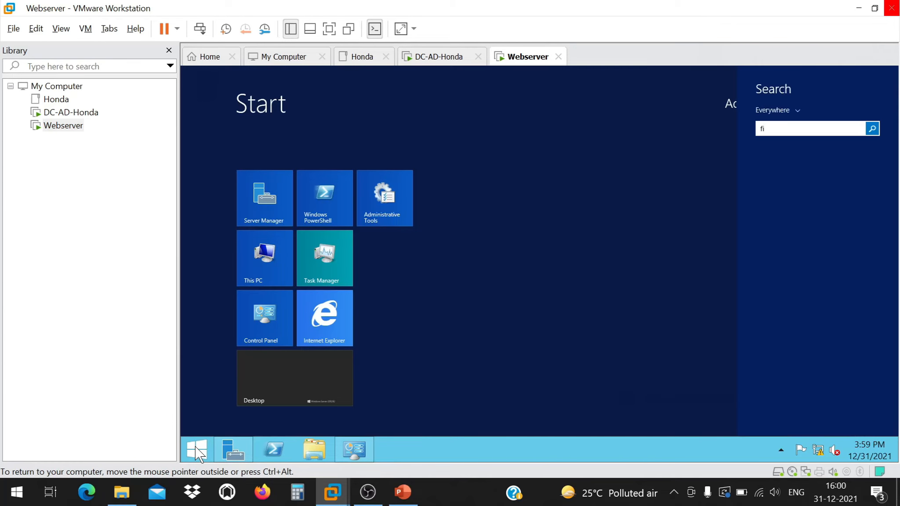
{"action": "type", "text": "rewall"}
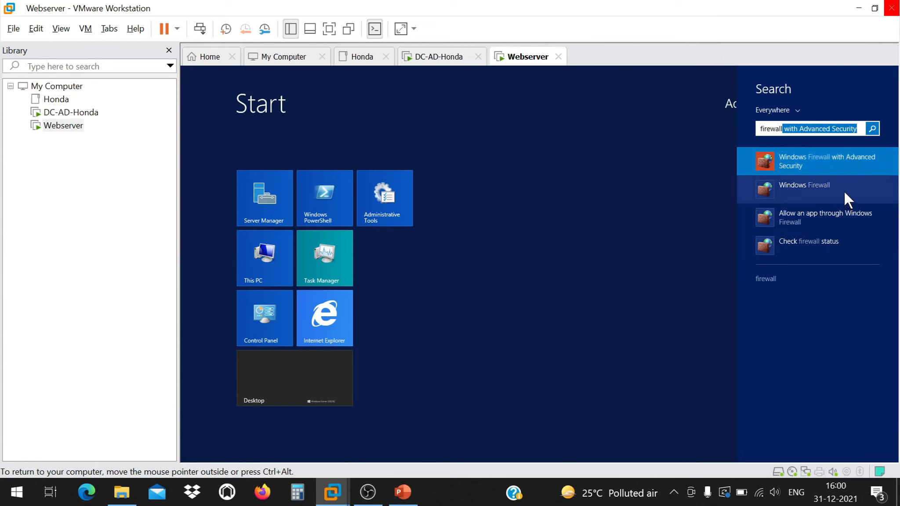
{"action": "left_click", "coordinate": [844, 191]}
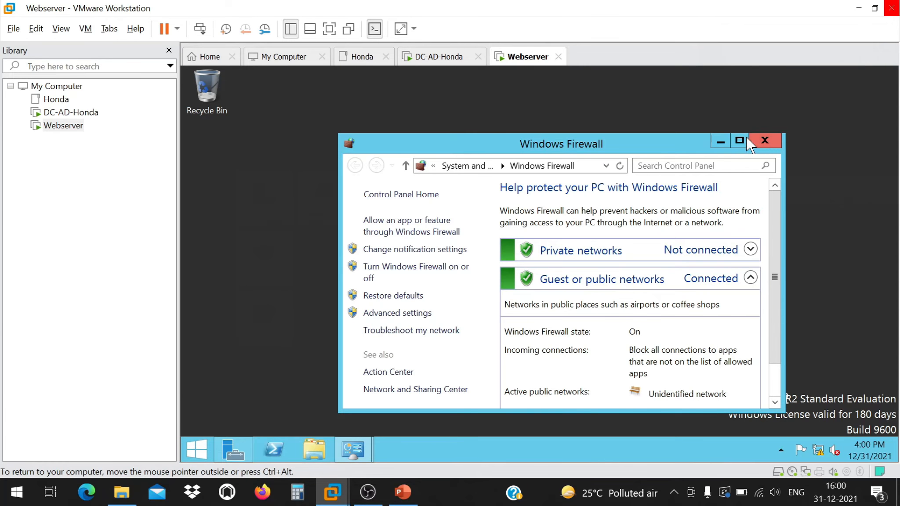
{"action": "left_click", "coordinate": [746, 136]}
{"action": "left_click", "coordinate": [269, 194]}
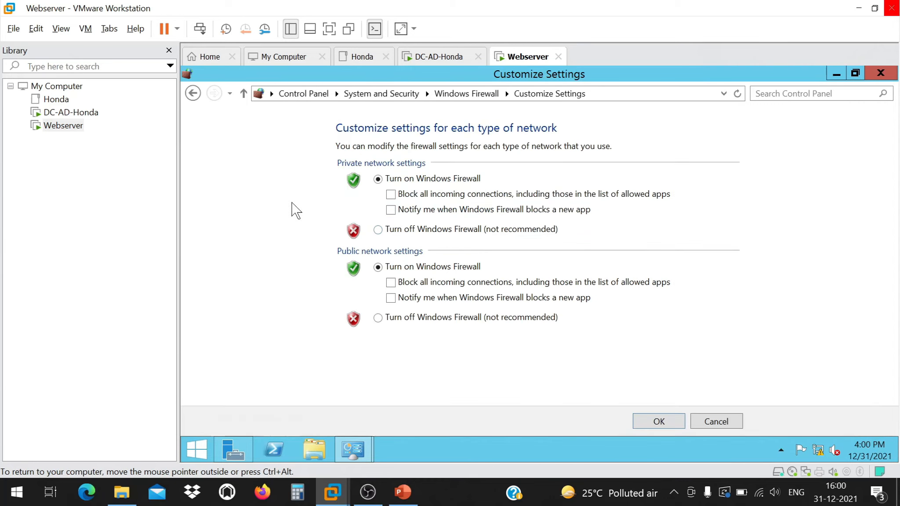
{"action": "left_click", "coordinate": [378, 229]}
{"action": "left_click", "coordinate": [407, 317]}
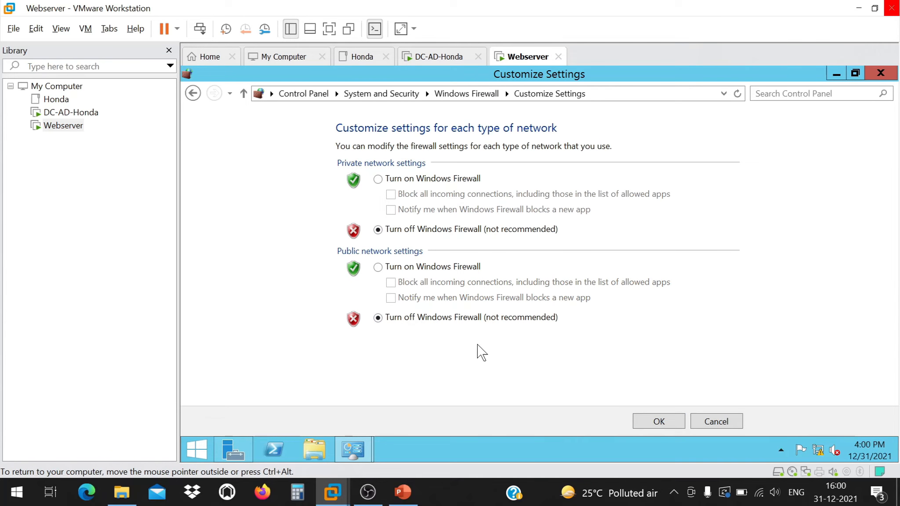
{"action": "left_click", "coordinate": [658, 421]}
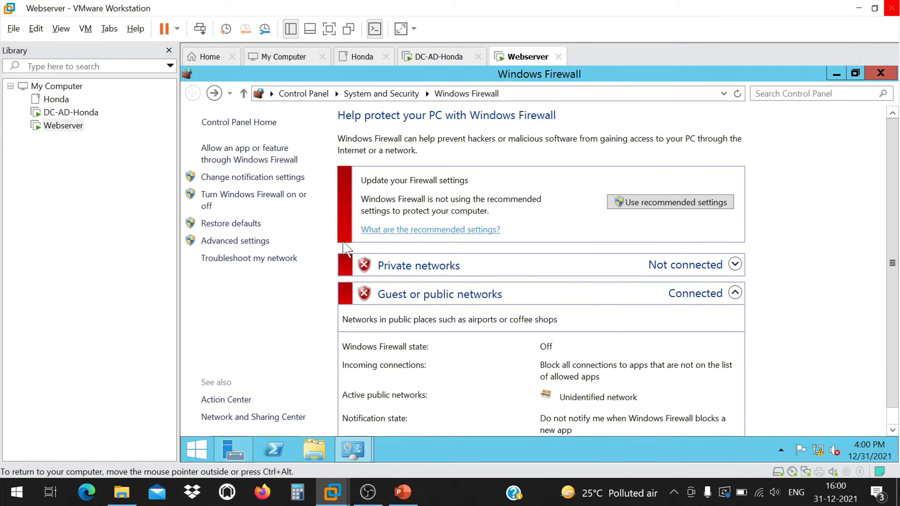
{"action": "left_click", "coordinate": [881, 73]}
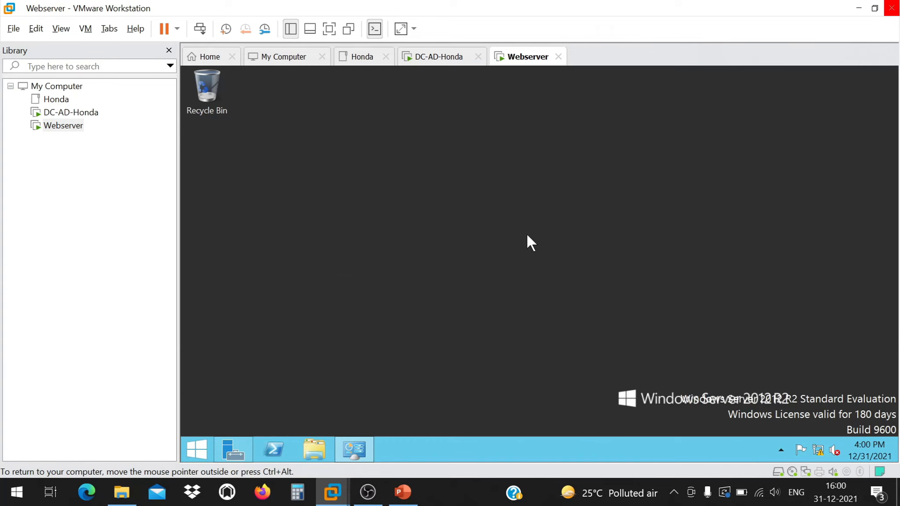
From a Webserver command prompt, ping 192.168.75.10 and then honda.com.
{"action": "right_click", "coordinate": [387, 158]}
{"action": "left_click", "coordinate": [441, 238]}
{"action": "type", "text": "ping 192.168.76"}
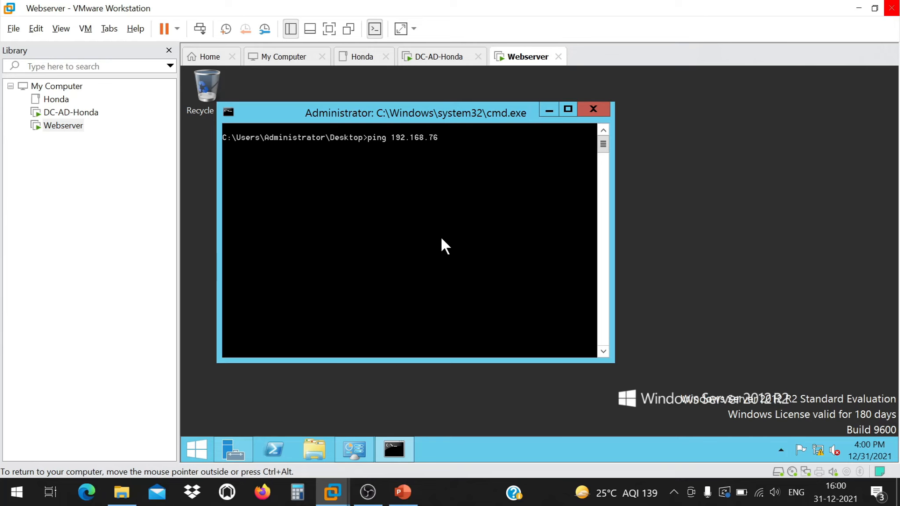
{"action": "key", "text": "BackSpace"}
{"action": "type", "text": "5.10"}
{"action": "key", "text": "Return"}
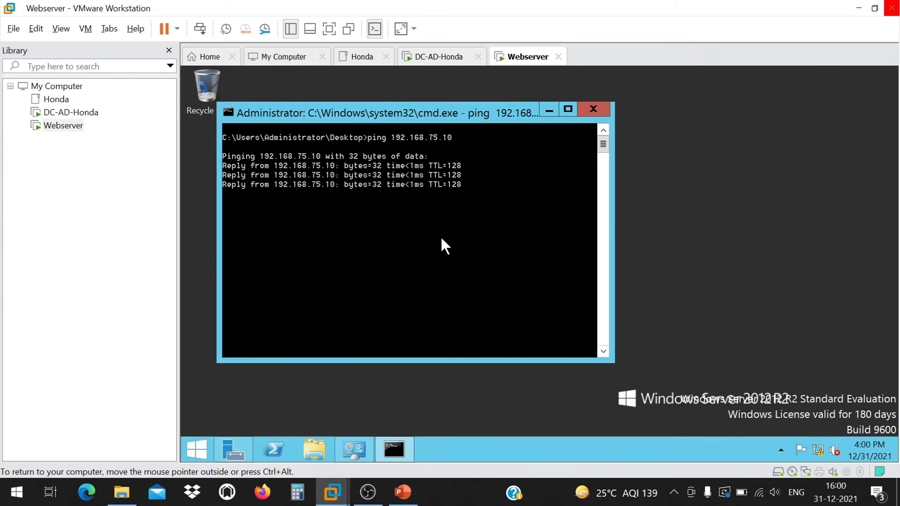
{"action": "type", "text": "ping honda.com"}
{"action": "key", "text": "Return"}
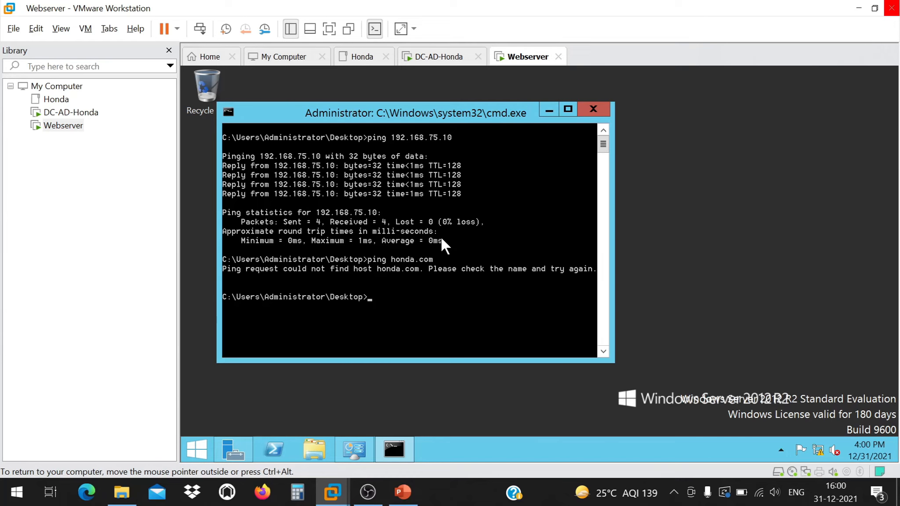
Back on DC-AD-Honda, close Settings and rerun the ping to 192.168.75.11.
{"action": "left_click", "coordinate": [591, 109]}
{"action": "left_click", "coordinate": [81, 116]}
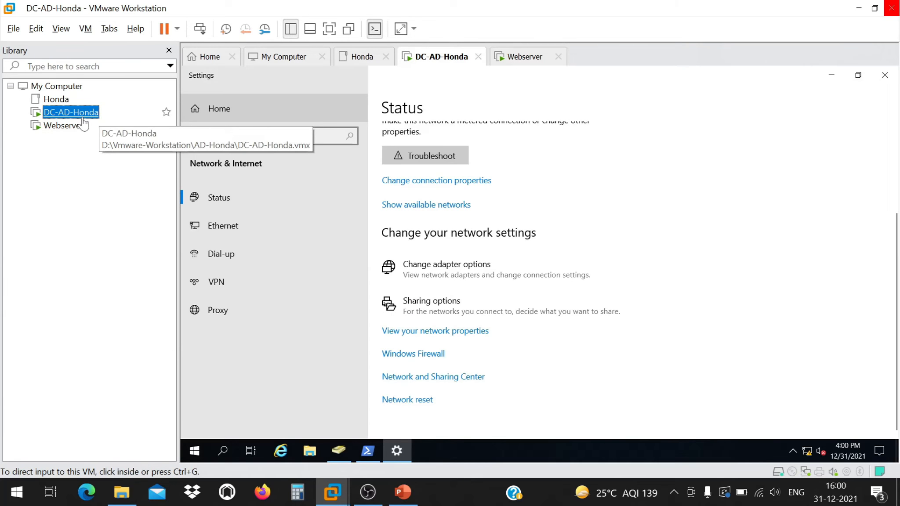
{"action": "left_click", "coordinate": [884, 74]}
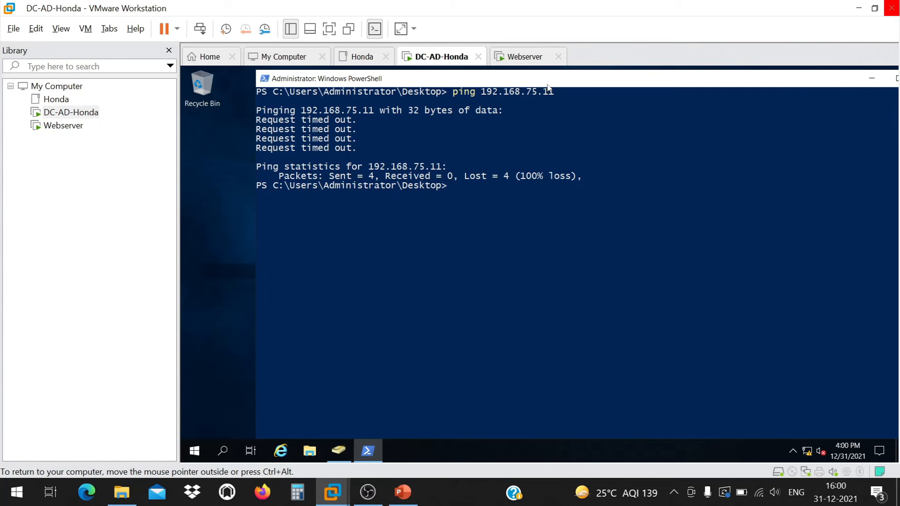
{"action": "key", "text": "Up"}
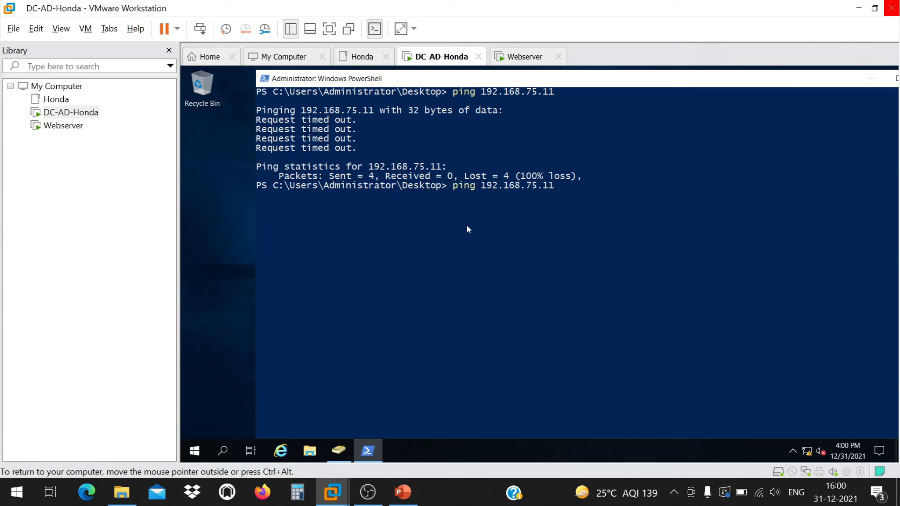
{"action": "key", "text": "Return"}
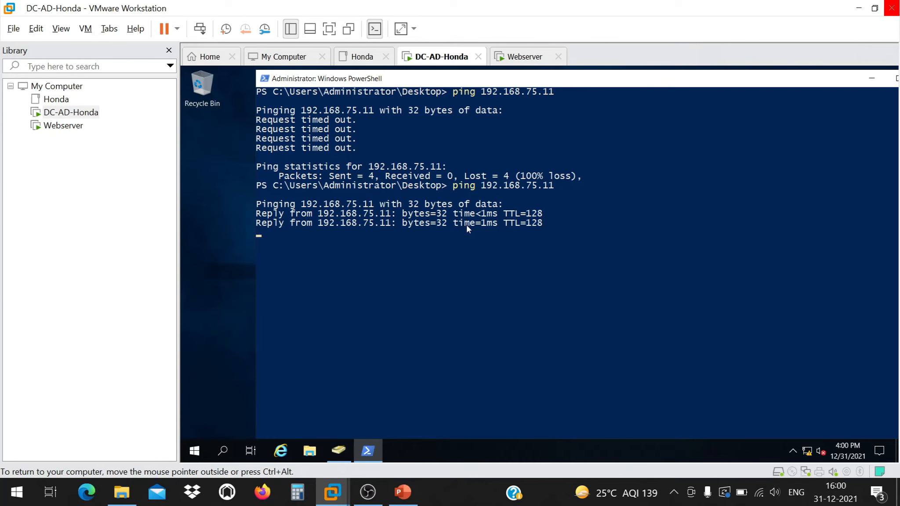
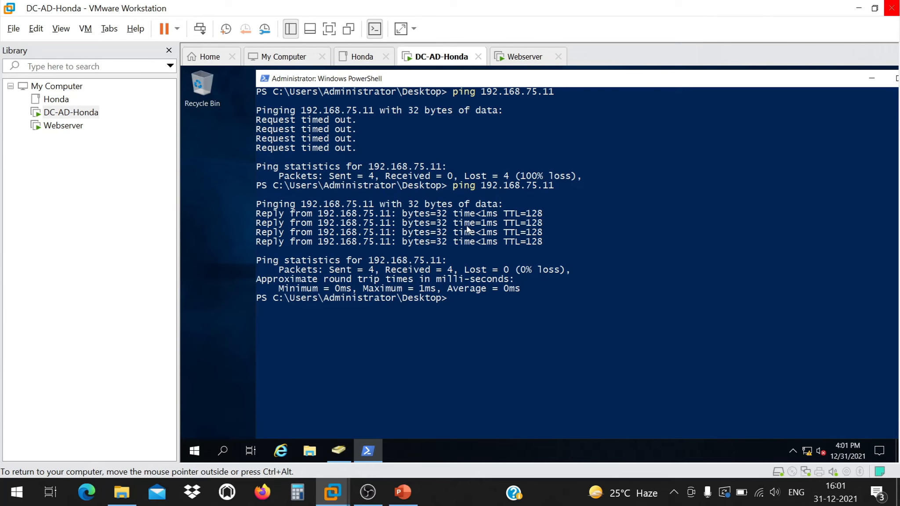
Rerun ping 192.168.75.11 in the DC's PowerShell, getting 4 of 4 replies, and move the window aside.
{"action": "left_click", "coordinate": [467, 227]}
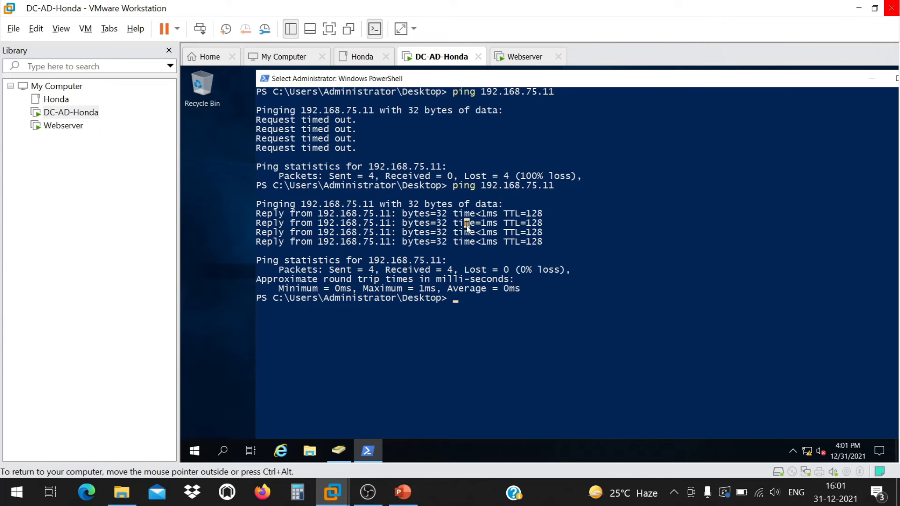
{"action": "key", "text": "Up"}
{"action": "key", "text": "Return"}
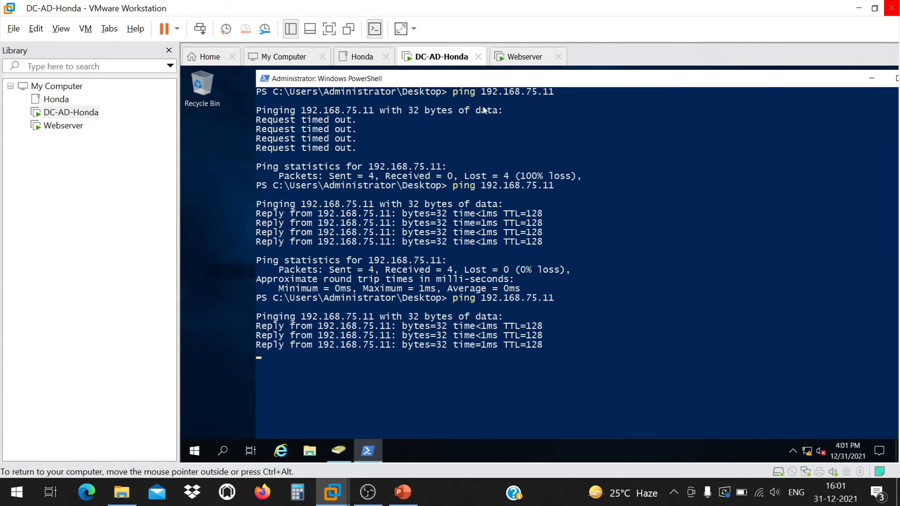
{"action": "left_click_drag", "start_coordinate": [499, 83], "coordinate": [340, 108]}
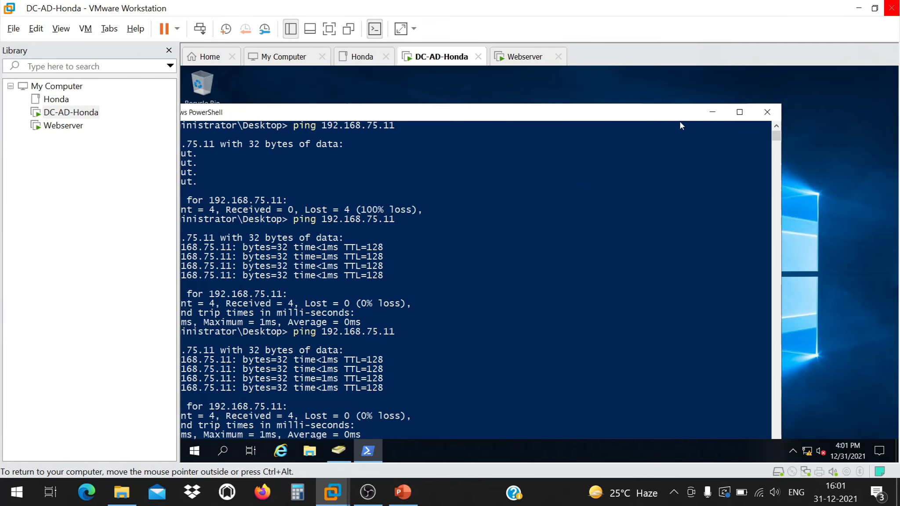
Close the DC's PowerShell and restart the Webserver VM from the Win+X shutdown menu.
{"action": "left_click", "coordinate": [762, 111]}
{"action": "left_click", "coordinate": [64, 126]}
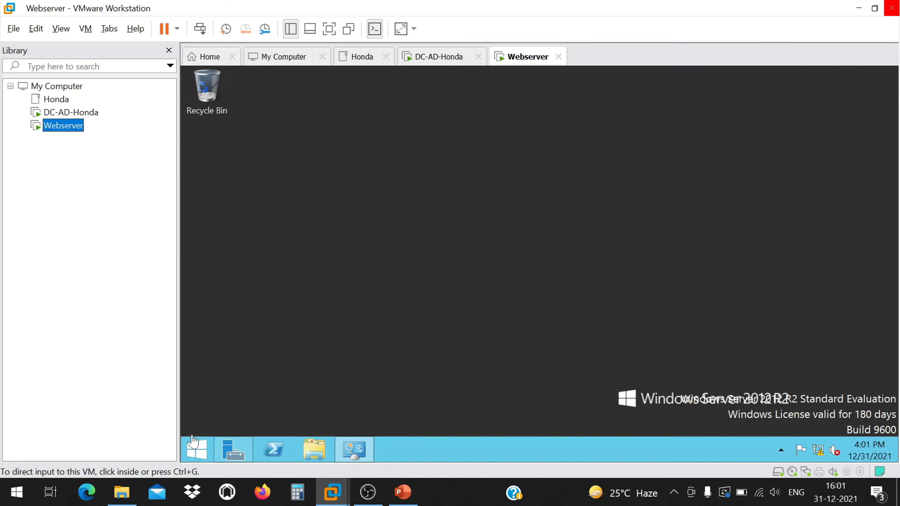
{"action": "right_click", "coordinate": [194, 440]}
{"action": "mouse_move", "coordinate": [267, 418]}
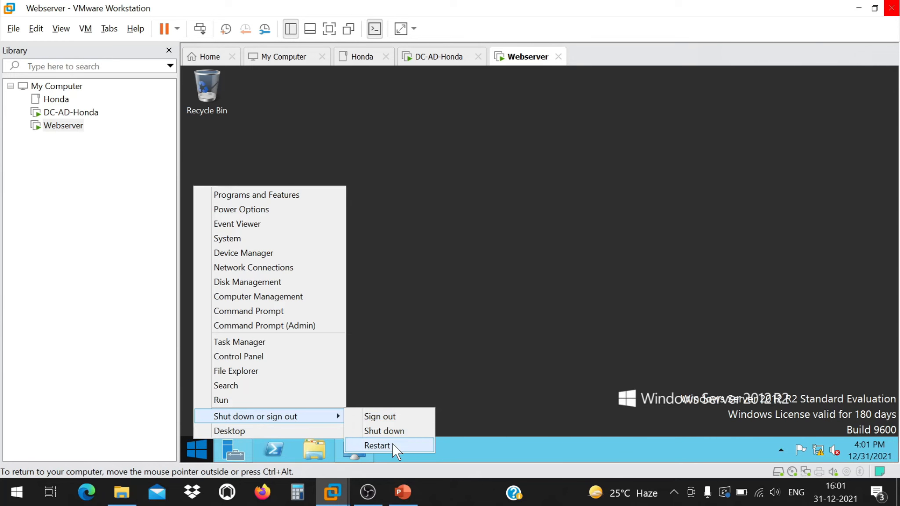
{"action": "left_click", "coordinate": [394, 447]}
{"action": "left_click", "coordinate": [346, 418]}
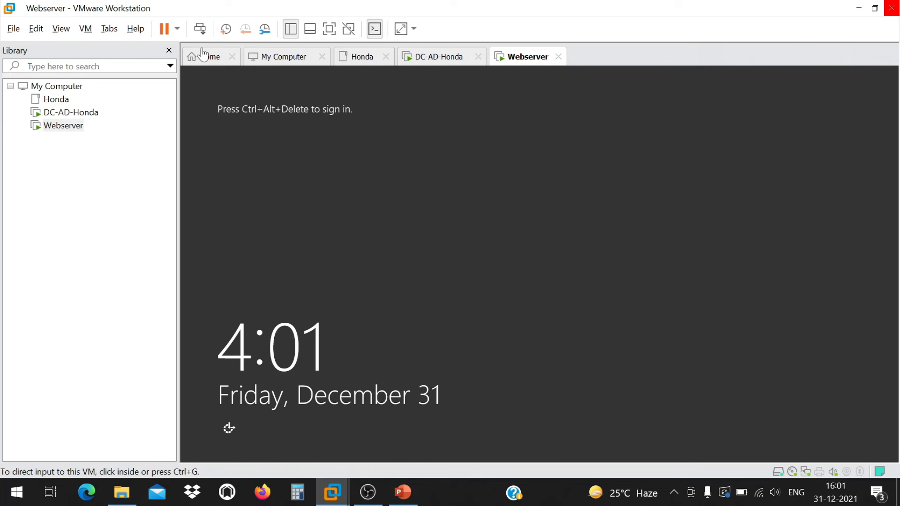
Sign in to Webserver as Administrator and run ping honda.com from a desktop command prompt.
{"action": "left_click", "coordinate": [200, 29]}
{"action": "type", "text": "P••••••••"}
{"action": "key", "text": "Return"}
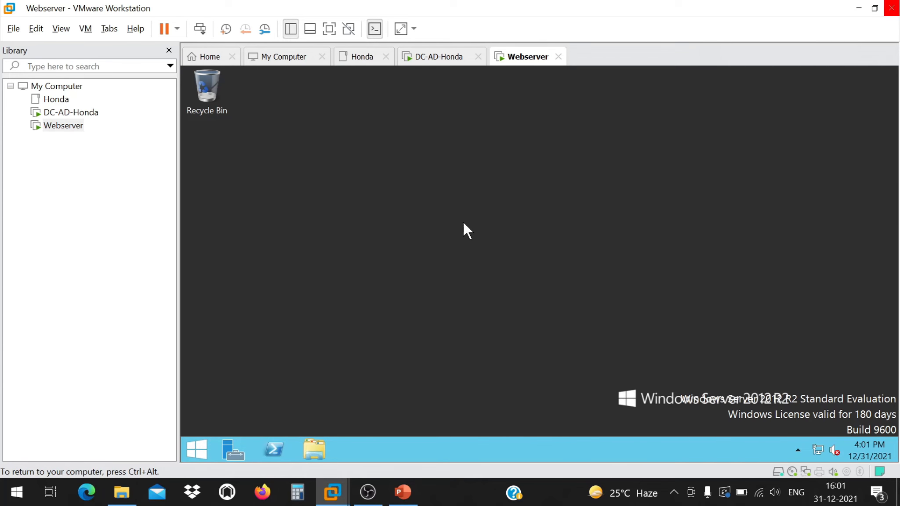
{"action": "right_click", "coordinate": [455, 193]}
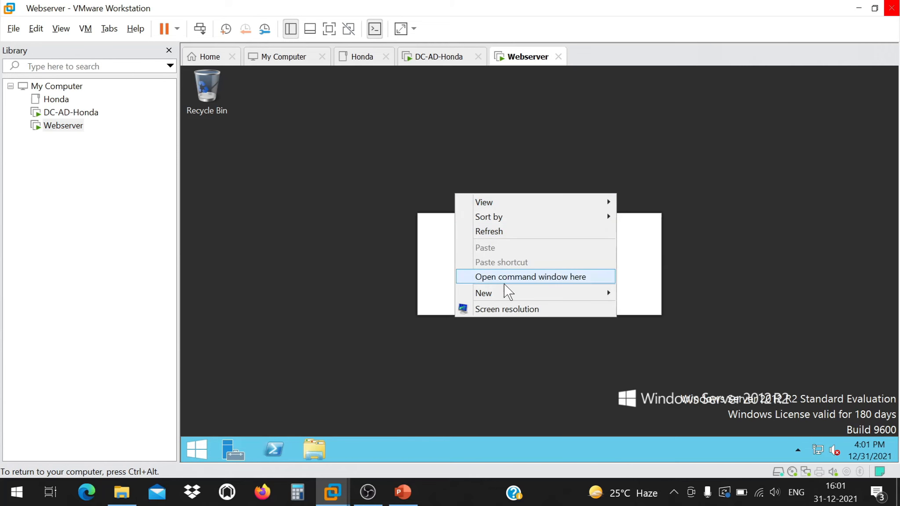
{"action": "left_click", "coordinate": [505, 277]}
{"action": "type", "text": "ping h"}
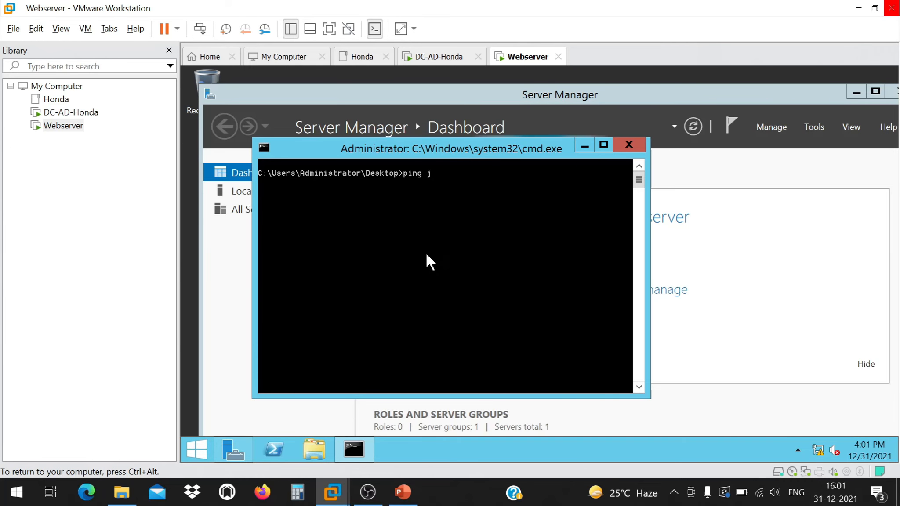
{"action": "type", "text": "onda.com"}
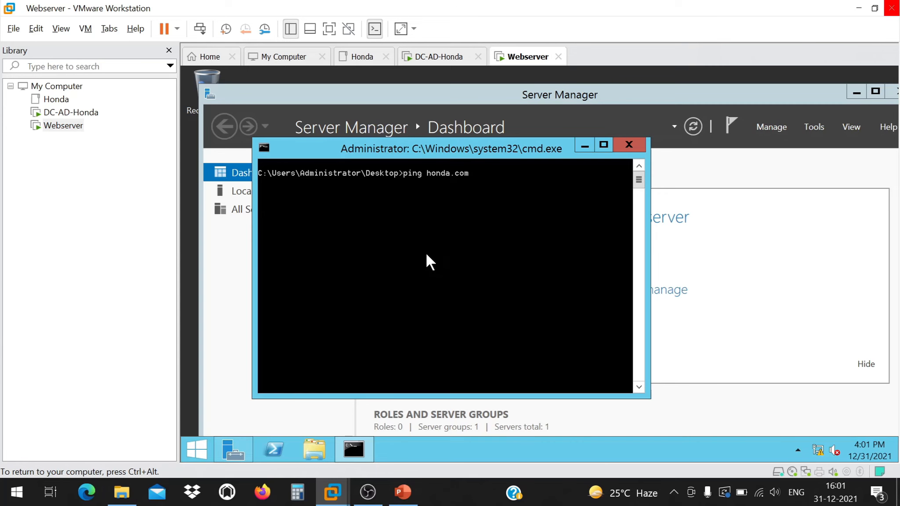
{"action": "key", "text": "Return"}
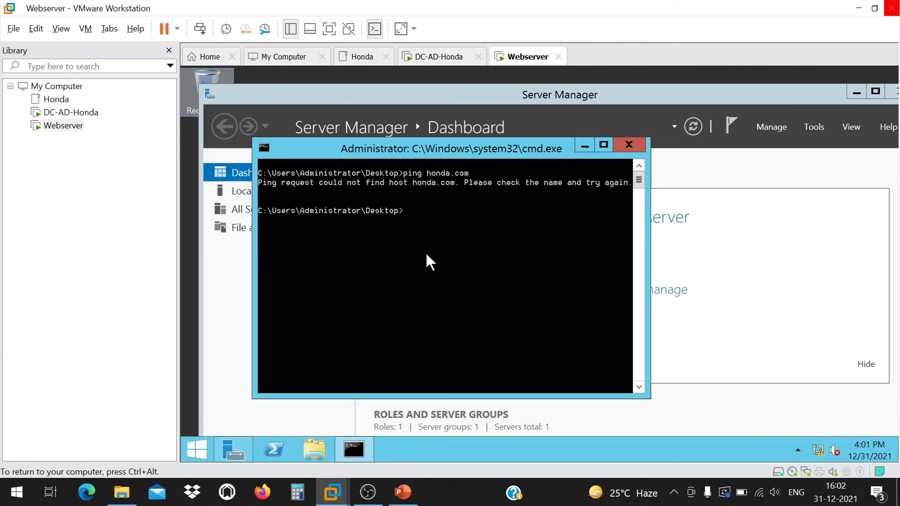
Open PowerShell on DC-AD-Honda and run whoami and hostname, showing host ad-honda.
{"action": "left_click", "coordinate": [36, 115]}
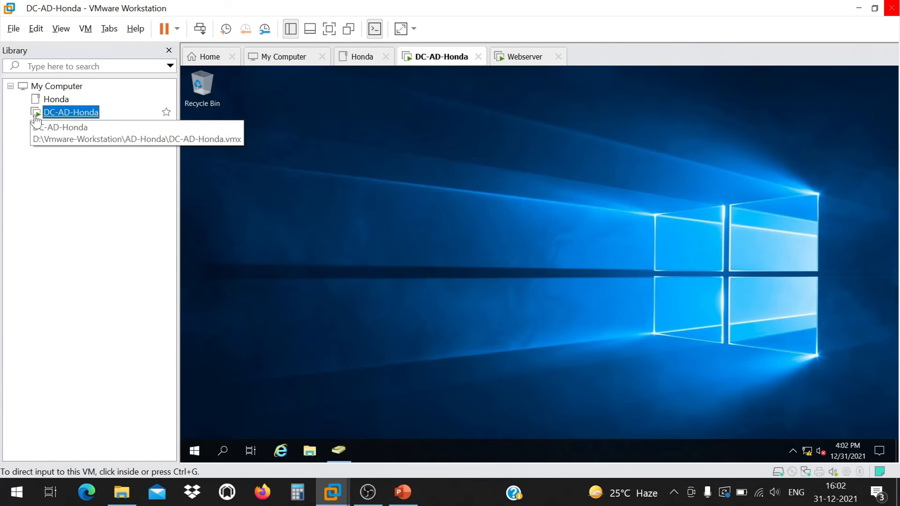
{"action": "right_click", "coordinate": [432, 149]}
{"action": "left_click", "coordinate": [469, 231]}
{"action": "type", "text": "whoamau"}
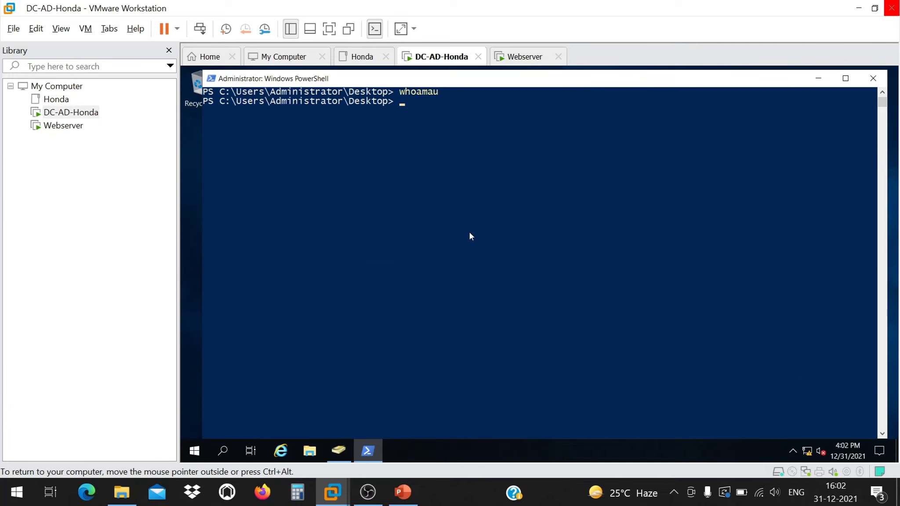
{"action": "key", "text": "Return"}
{"action": "type", "text": "whoami"}
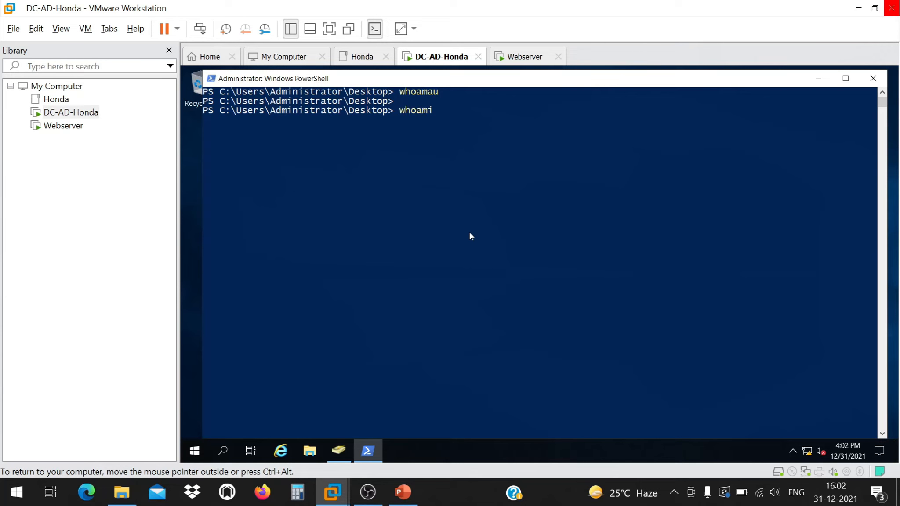
{"action": "key", "text": "Return"}
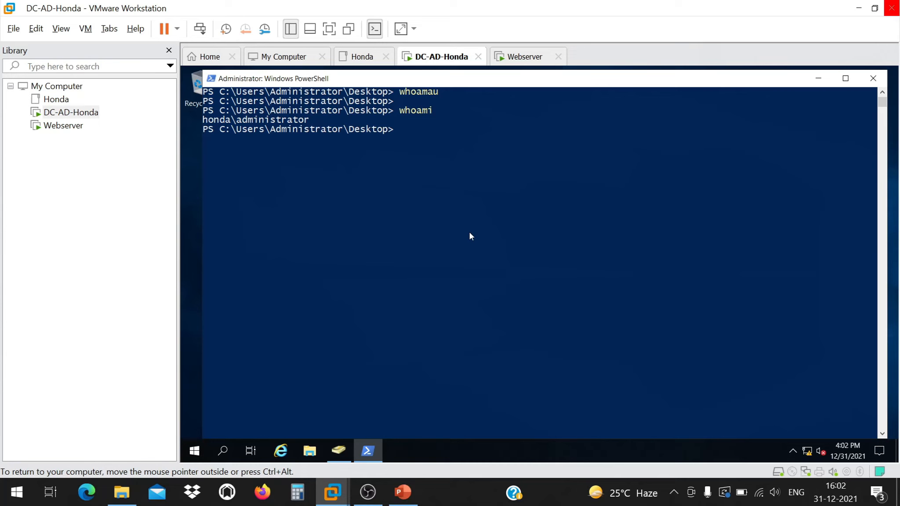
{"action": "type", "text": "hostname"}
{"action": "key", "text": "Return"}
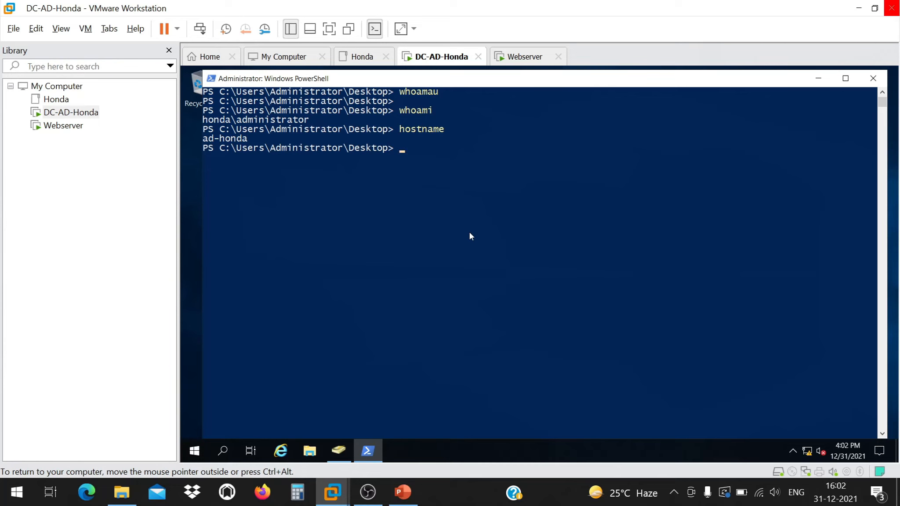
Run nslookup 192.168.75.10, which times out, then close the PowerShell window.
{"action": "type", "text": "nslooku["}
{"action": "type", "text": "p 19"}
{"action": "type", "text": "2"}
{"action": "key", "text": "BackSpace"}
{"action": "type", "text": "92.167"}
{"action": "key", "text": "BackSpace"}
{"action": "type", "text": "8"}
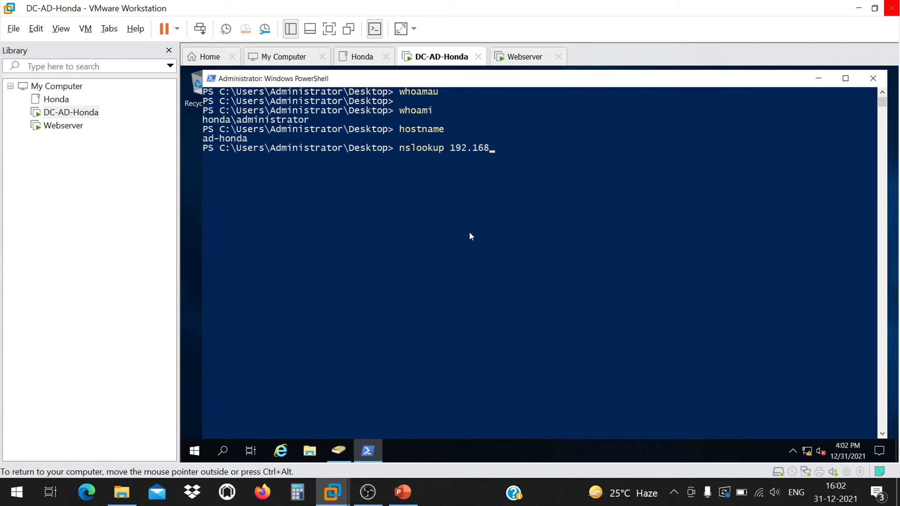
{"action": "type", "text": ".75.10"}
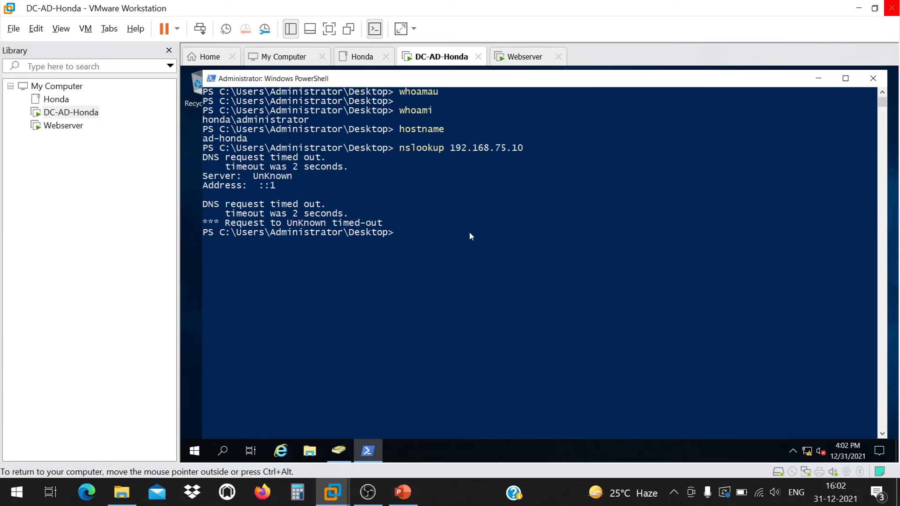
{"action": "right_click", "coordinate": [552, 86]}
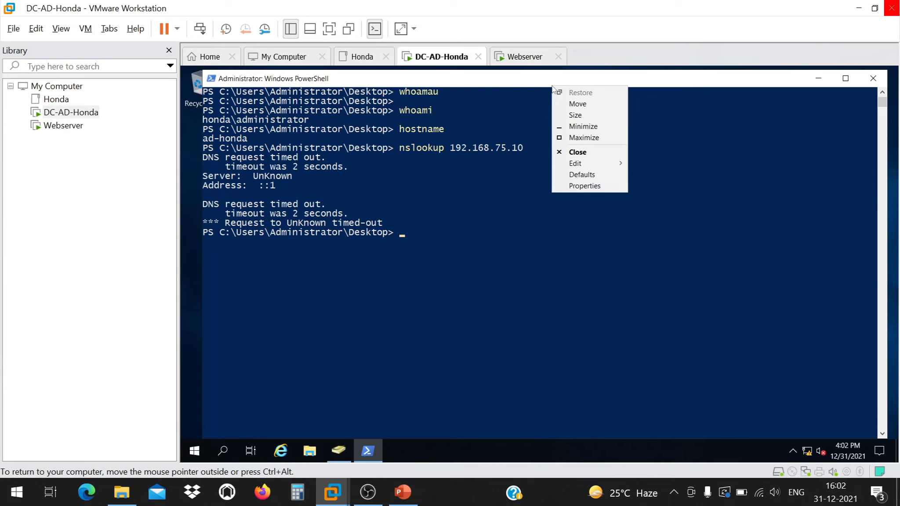
{"action": "left_click", "coordinate": [580, 153]}
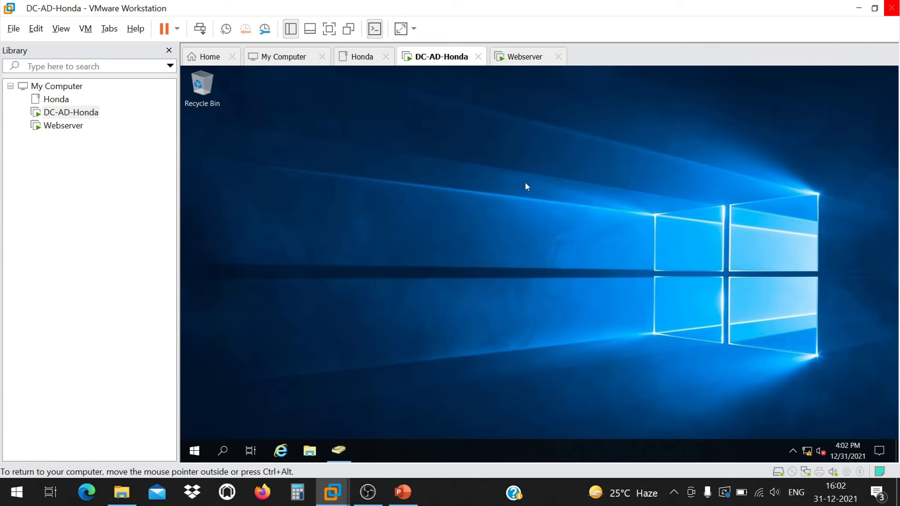
Close Active Directory Users and Computers on the DC and launch Server Manager.
{"action": "left_click", "coordinate": [197, 450]}
{"action": "left_click", "coordinate": [640, 237]}
{"action": "left_click", "coordinate": [203, 454]}
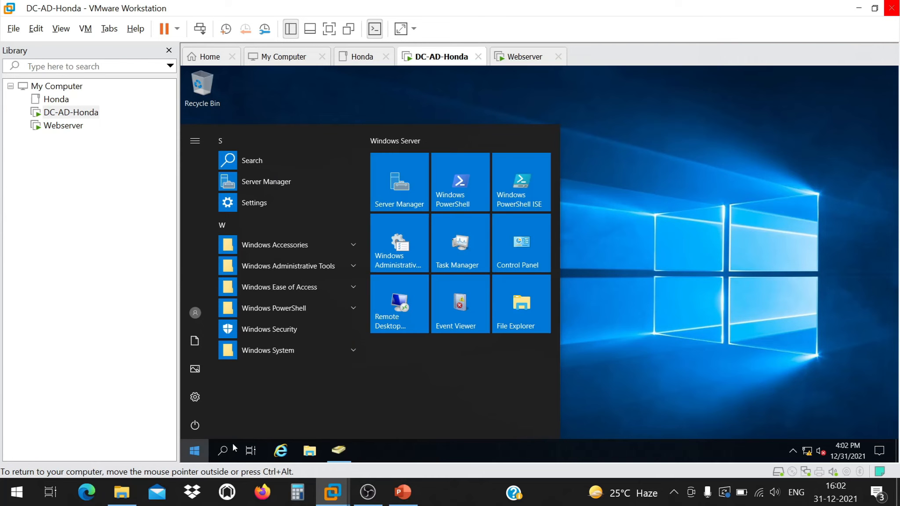
{"action": "left_click", "coordinate": [338, 450]}
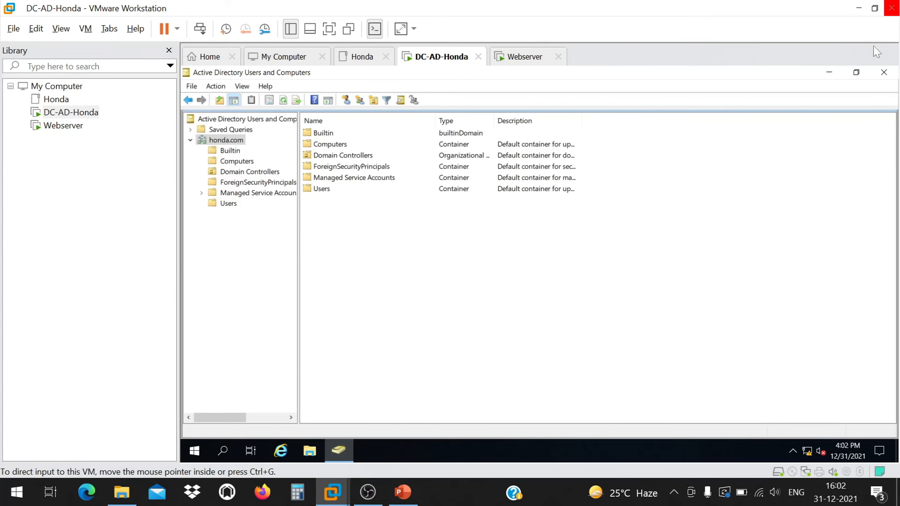
{"action": "left_click", "coordinate": [884, 72]}
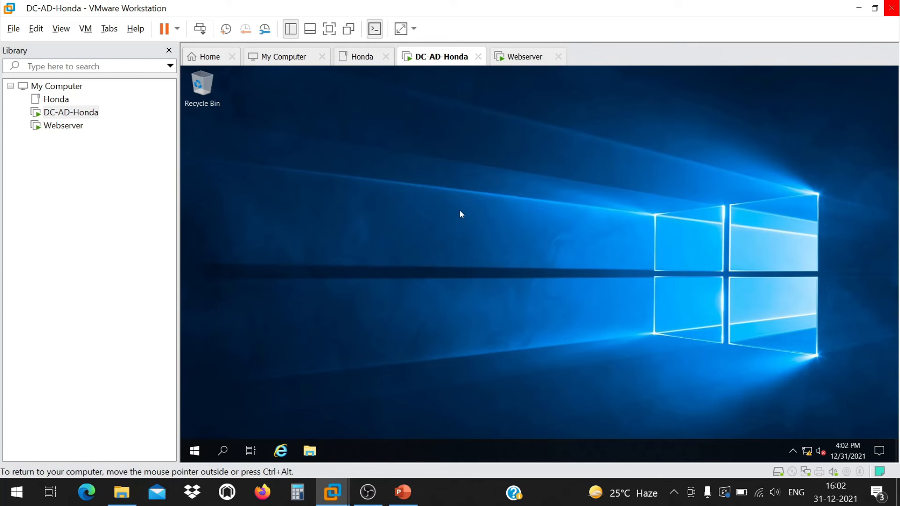
{"action": "left_click", "coordinate": [193, 453]}
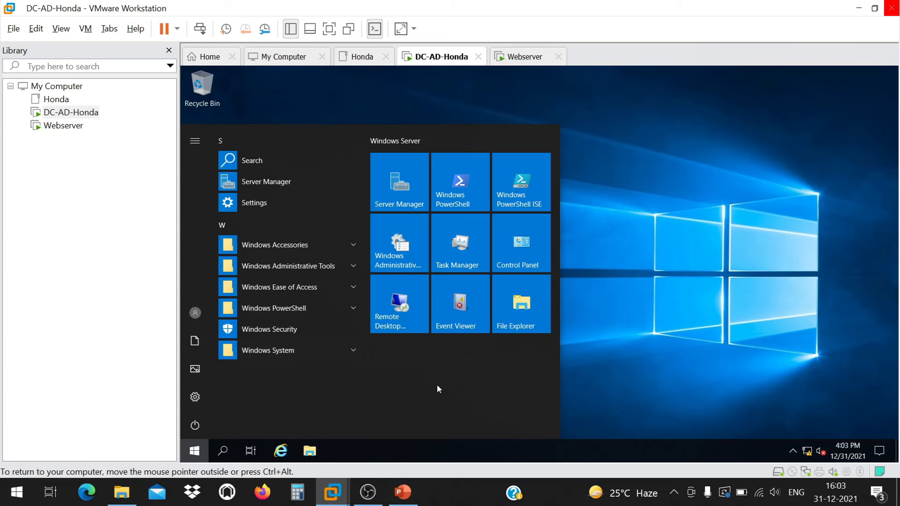
{"action": "left_click", "coordinate": [392, 184]}
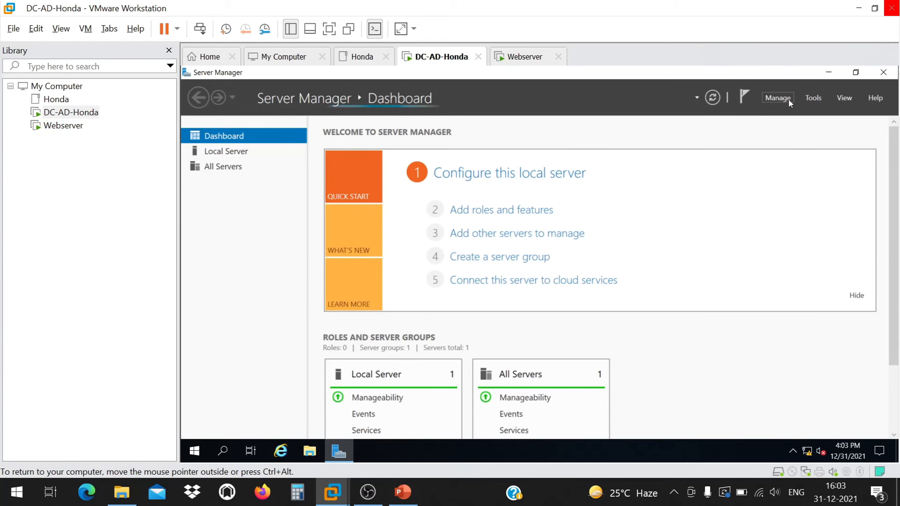
Open DNS Manager for AD-HONDA from Server Manager's DNS page and select the ad-honda.honda.com node.
{"action": "left_click", "coordinate": [238, 153]}
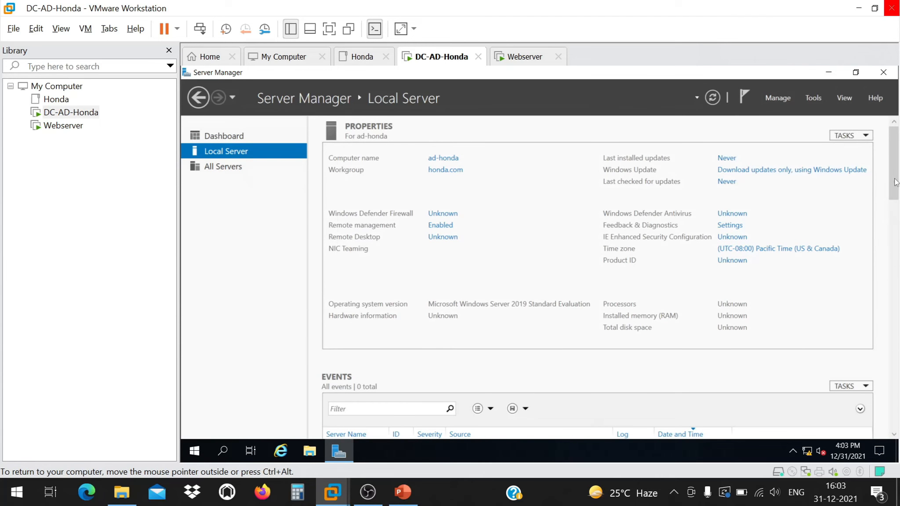
{"action": "left_click_drag", "start_coordinate": [896, 183], "coordinate": [897, 403]}
{"action": "left_click", "coordinate": [212, 197]}
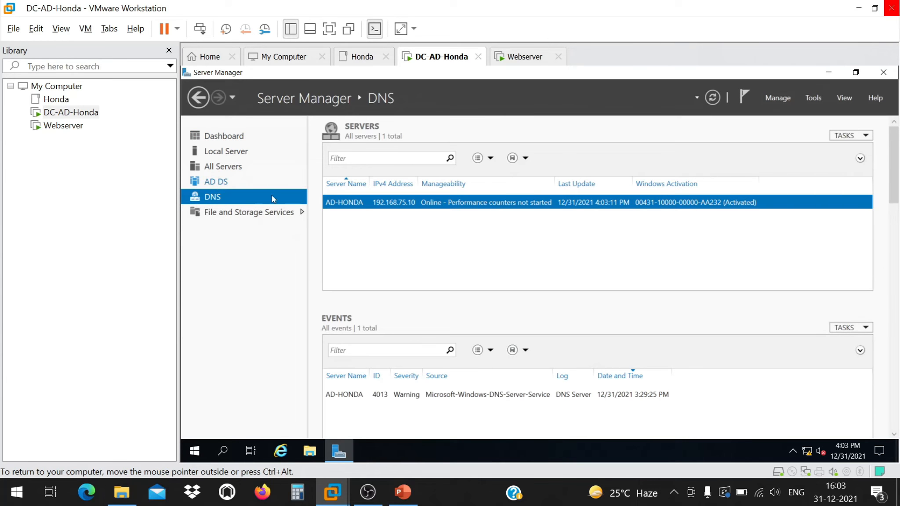
{"action": "left_click_drag", "start_coordinate": [897, 185], "coordinate": [897, 157]}
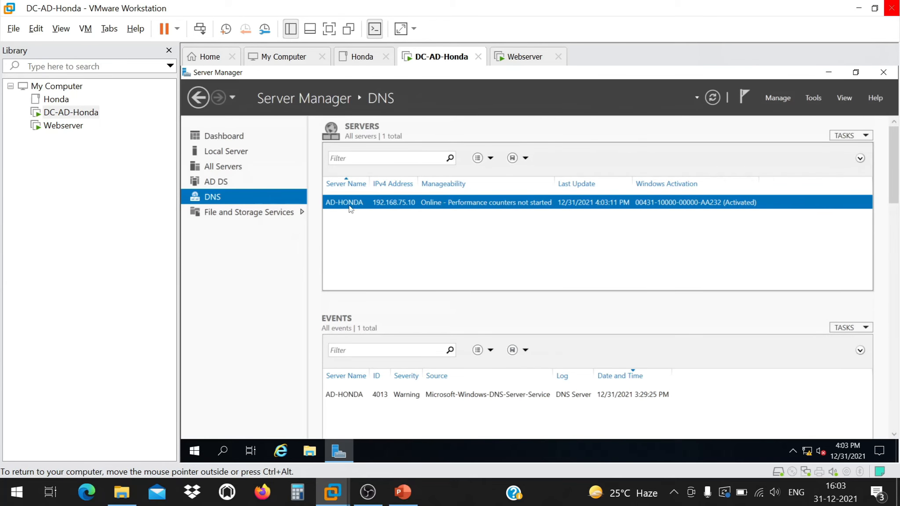
{"action": "right_click", "coordinate": [421, 205]}
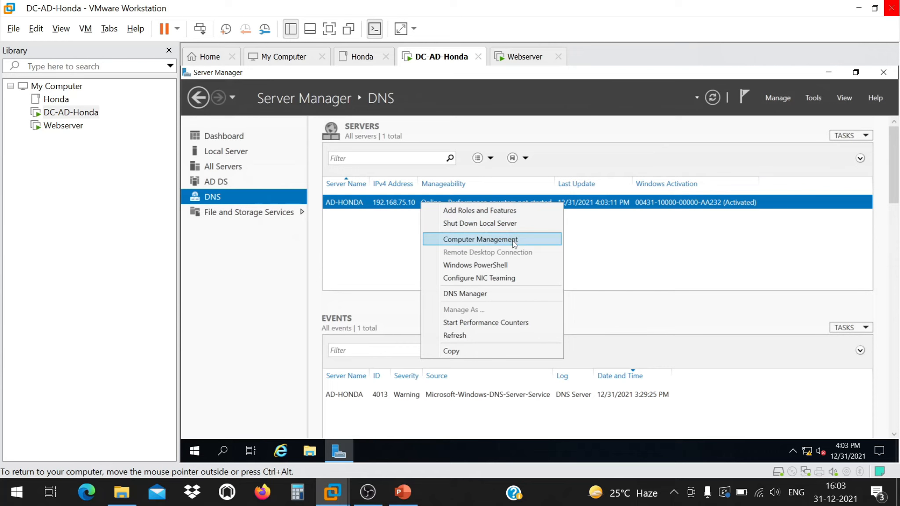
{"action": "left_click", "coordinate": [527, 294]}
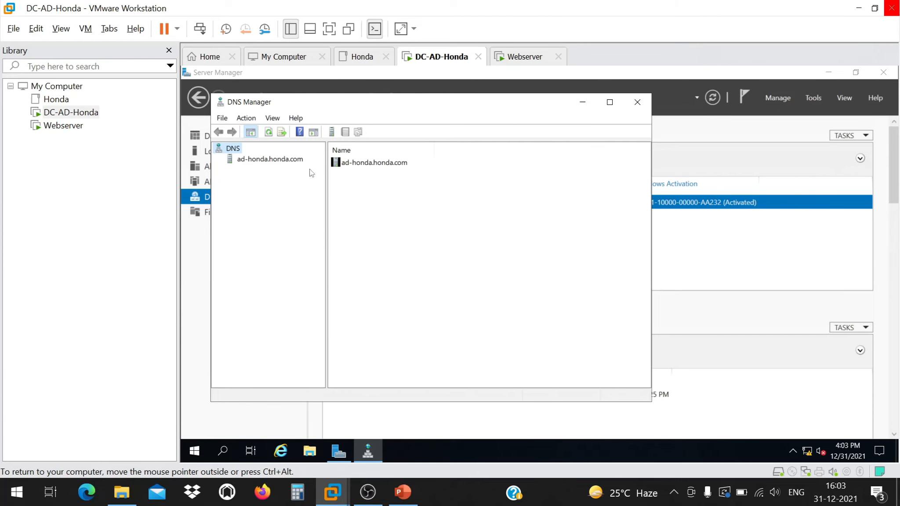
{"action": "left_click", "coordinate": [263, 161]}
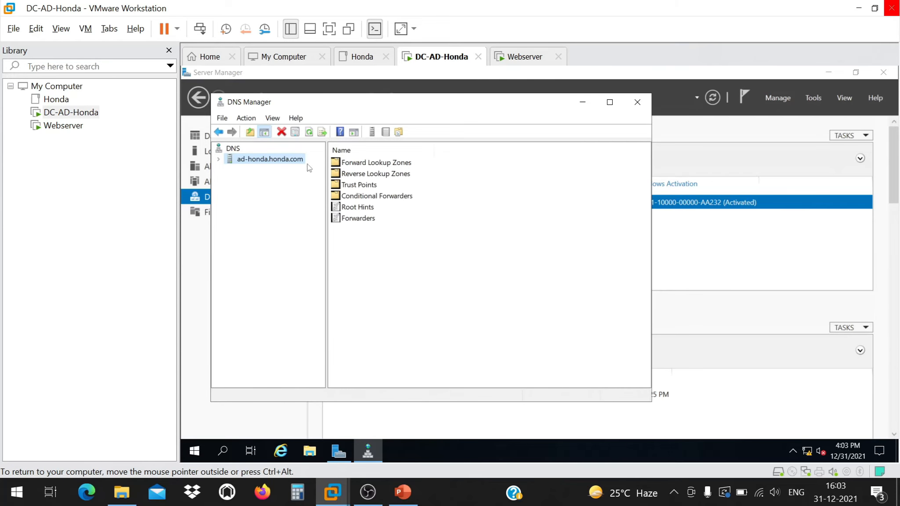
Close DNS Manager and ping ad-honda.honda.com from the Webserver's command prompt.
{"action": "left_click", "coordinate": [637, 102]}
{"action": "left_click", "coordinate": [517, 61]}
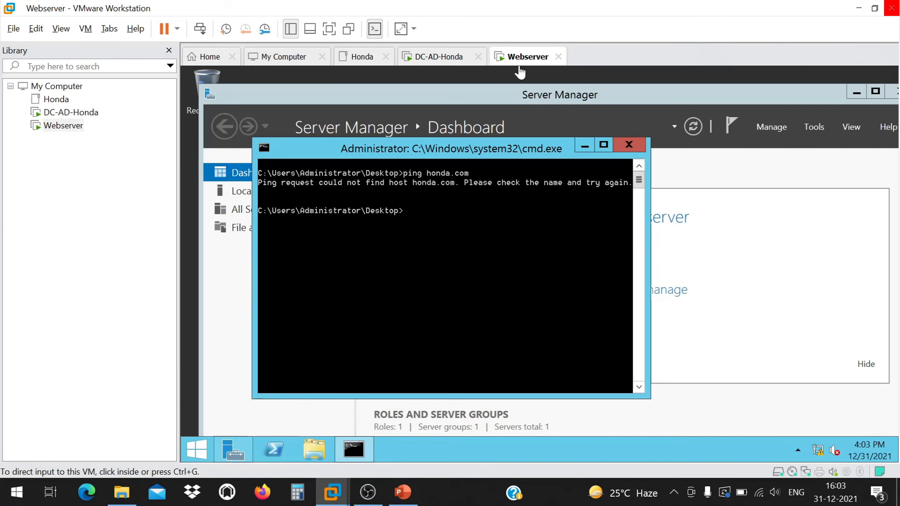
{"action": "left_click", "coordinate": [443, 229]}
{"action": "type", "text": "ad-honda"}
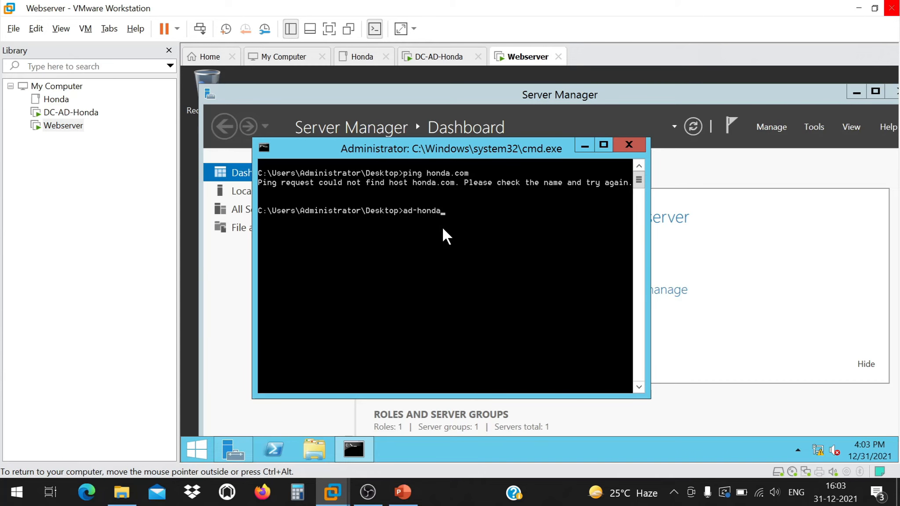
{"action": "type", "text": ".honda.com"}
{"action": "key", "text": "Left"}
{"action": "key", "text": "Left"}
{"action": "key", "text": "Left"}
{"action": "key", "text": "Left"}
{"action": "key", "text": "Left"}
{"action": "key", "text": "Left"}
{"action": "key", "text": "Left"}
{"action": "key", "text": "Home"}
{"action": "type", "text": "ping"}
{"action": "key", "text": "Return"}
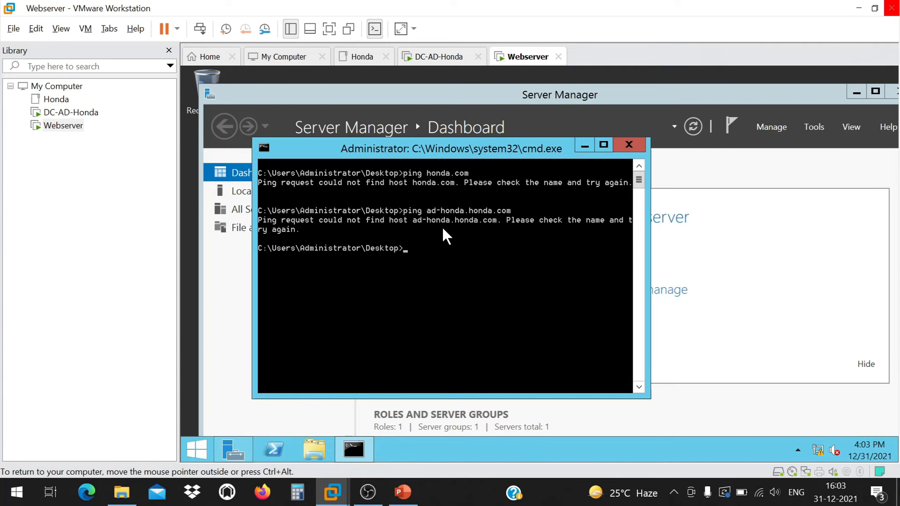
Ping honda.com, which also fails to find the host, then close the command prompt.
{"action": "key", "text": "Up"}
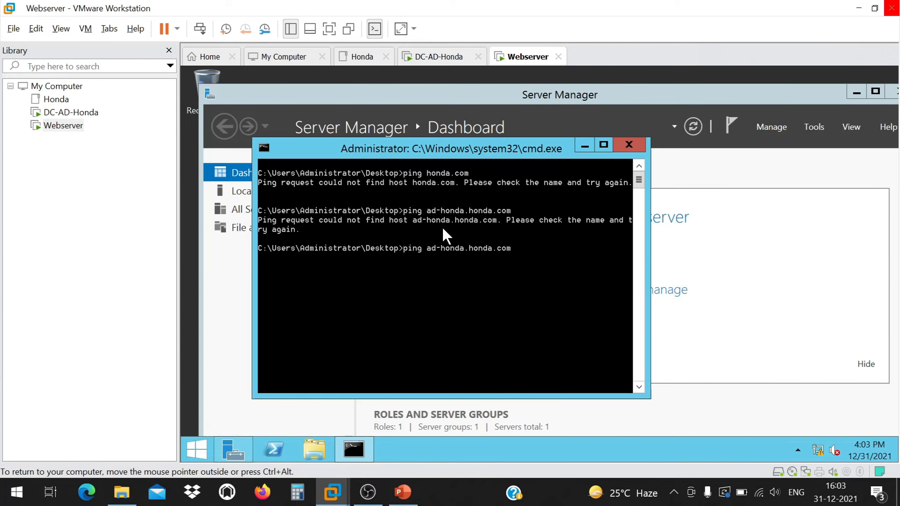
{"action": "key", "text": "Left"}
{"action": "key", "text": "Left"}
{"action": "key", "text": "Left"}
{"action": "key", "text": "Left"}
{"action": "key", "text": "Left"}
{"action": "key", "text": "Left"}
{"action": "key", "text": "Left"}
{"action": "key", "text": "Left"}
{"action": "key", "text": "Left"}
{"action": "key", "text": "BackSpace"}
{"action": "key", "text": "BackSpace"}
{"action": "key", "text": "BackSpace"}
{"action": "key", "text": "BackSpace"}
{"action": "key", "text": "BackSpace"}
{"action": "key", "text": "BackSpace"}
{"action": "key", "text": "BackSpace"}
{"action": "key", "text": "BackSpace"}
{"action": "key", "text": "BackSpace"}
{"action": "key", "text": "Return"}
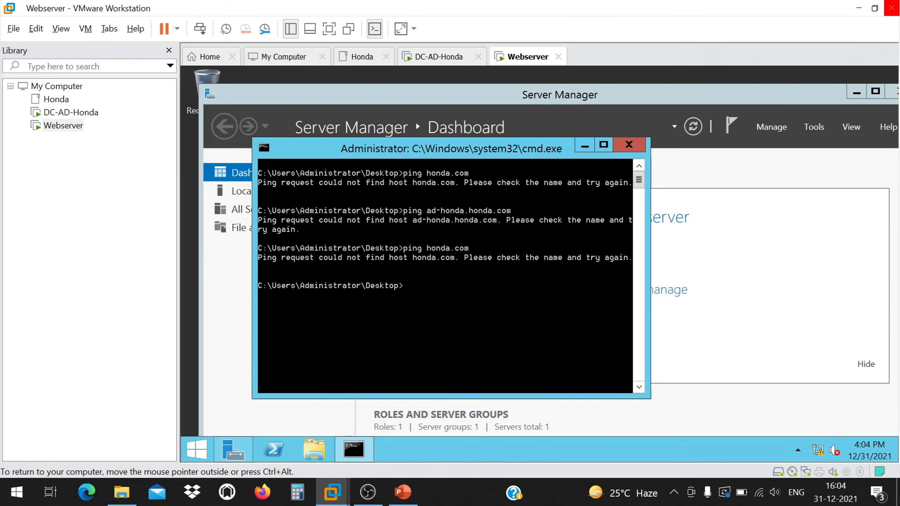
{"action": "left_click", "coordinate": [629, 146]}
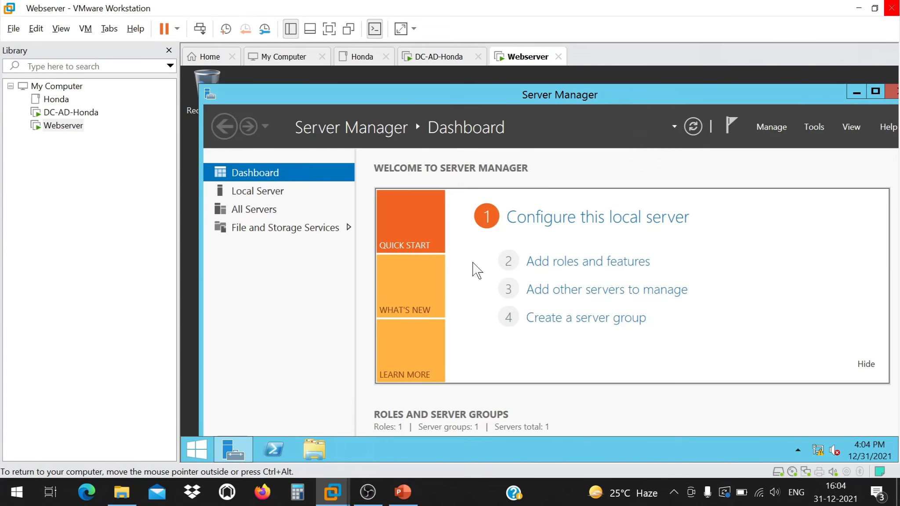
From Local Server, try to change the Webserver's membership to domain honda.com.
{"action": "left_click", "coordinate": [257, 191]}
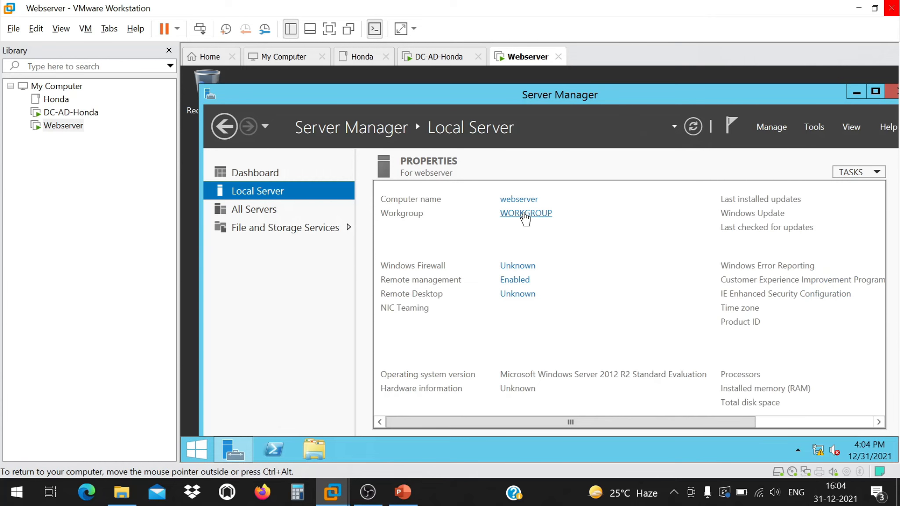
{"action": "left_click", "coordinate": [524, 214]}
{"action": "left_click", "coordinate": [447, 257]}
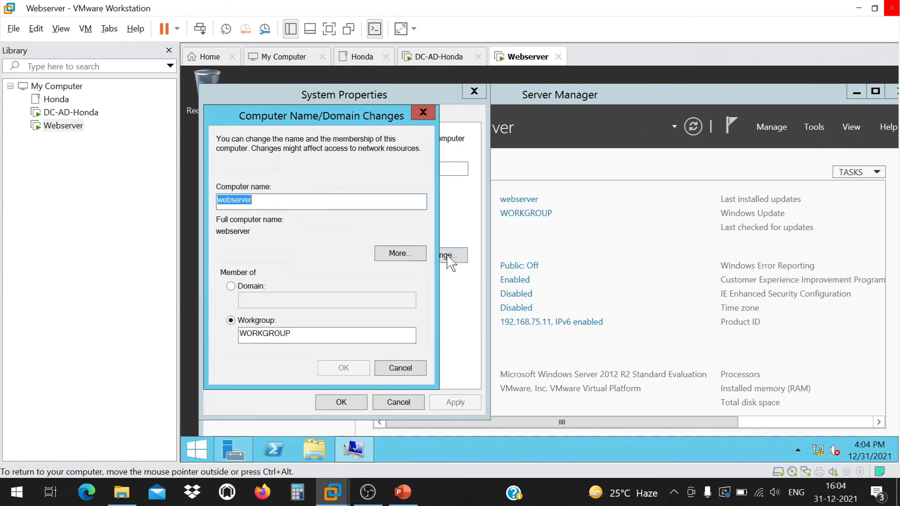
{"action": "left_click", "coordinate": [242, 285]}
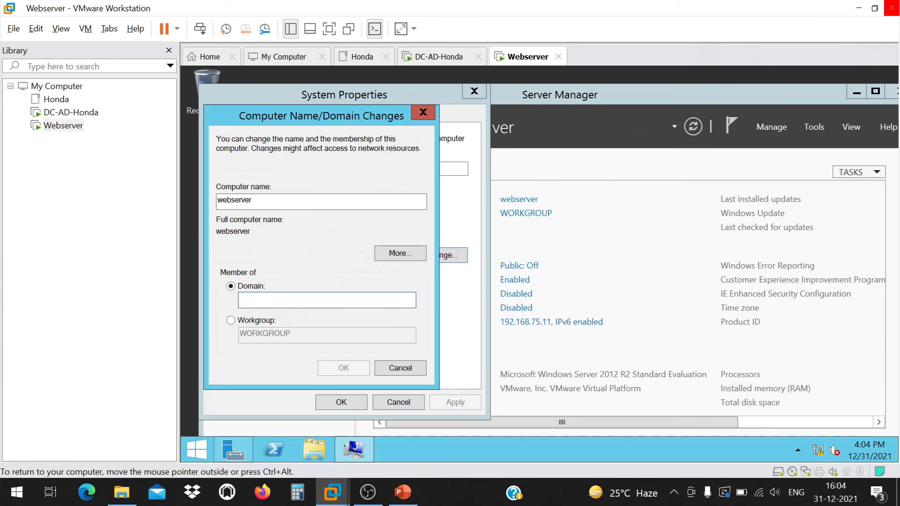
{"action": "type", "text": "honda.c"}
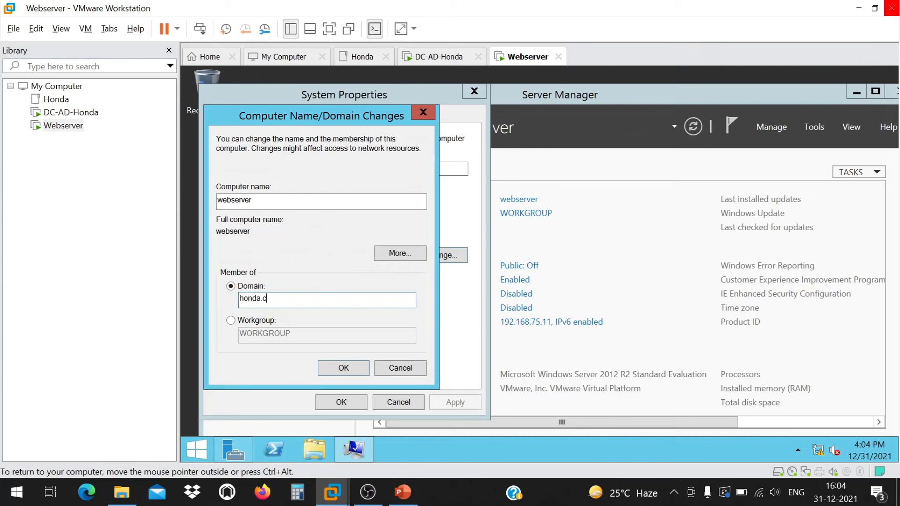
{"action": "type", "text": "om"}
{"action": "left_click", "coordinate": [340, 372]}
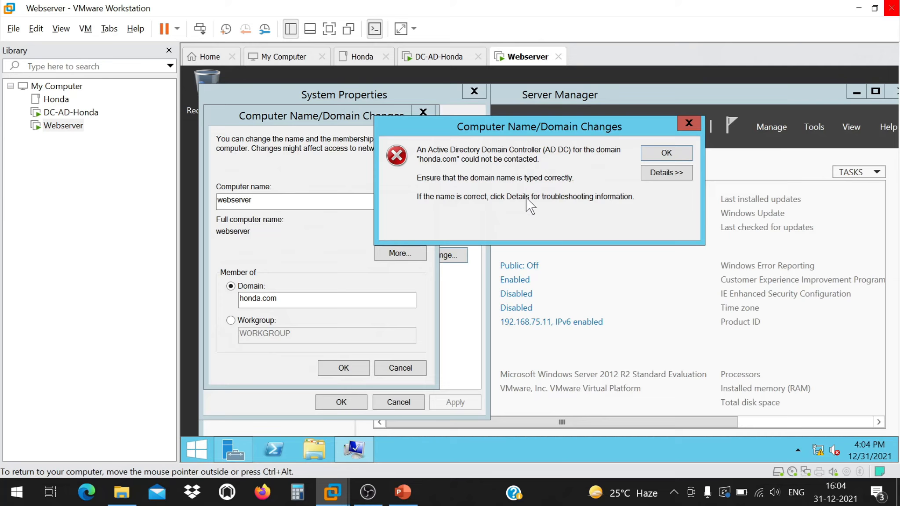
Read the join error's details about missing DNS servers, then dismiss and cancel the change.
{"action": "left_click", "coordinate": [650, 173]}
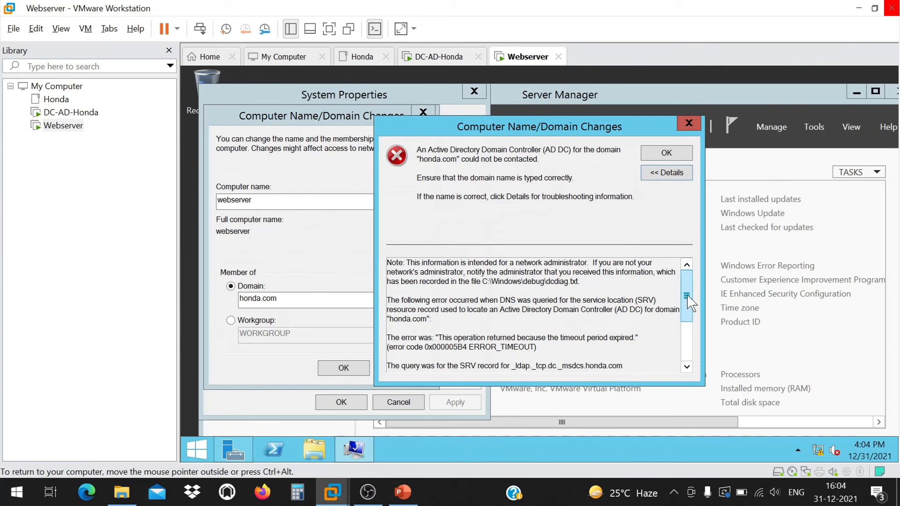
{"action": "left_click_drag", "start_coordinate": [688, 296], "coordinate": [689, 334]}
{"action": "left_click_drag", "start_coordinate": [556, 338], "coordinate": [387, 356]}
{"action": "left_click", "coordinate": [387, 356]}
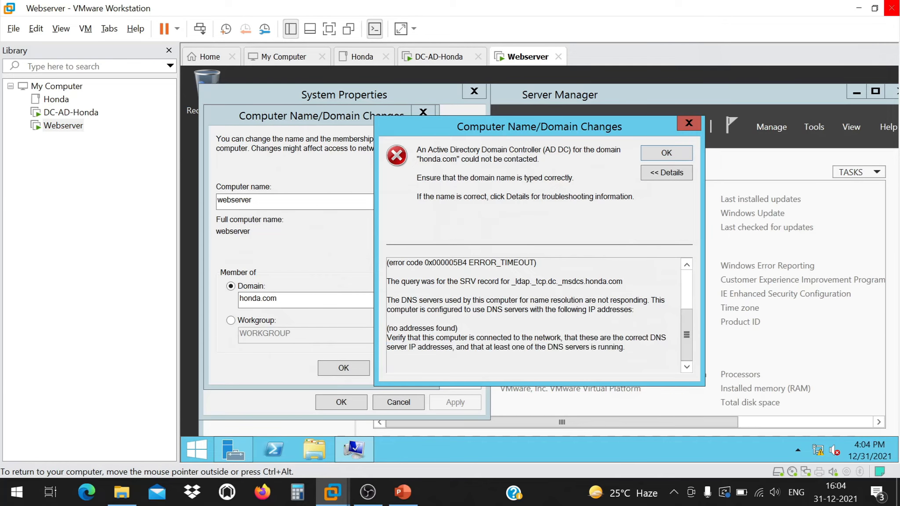
{"action": "left_click_drag", "start_coordinate": [509, 347], "coordinate": [439, 337]}
{"action": "left_click", "coordinate": [626, 348]}
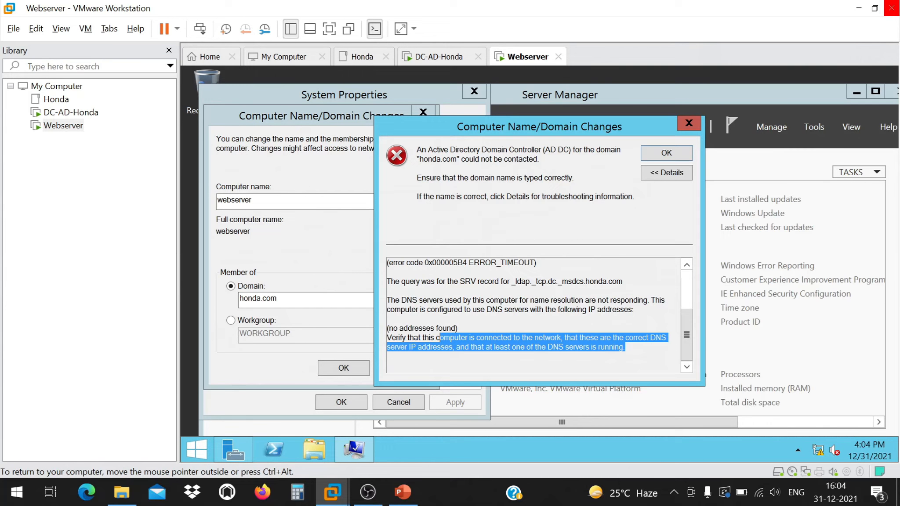
{"action": "left_click", "coordinate": [689, 123]}
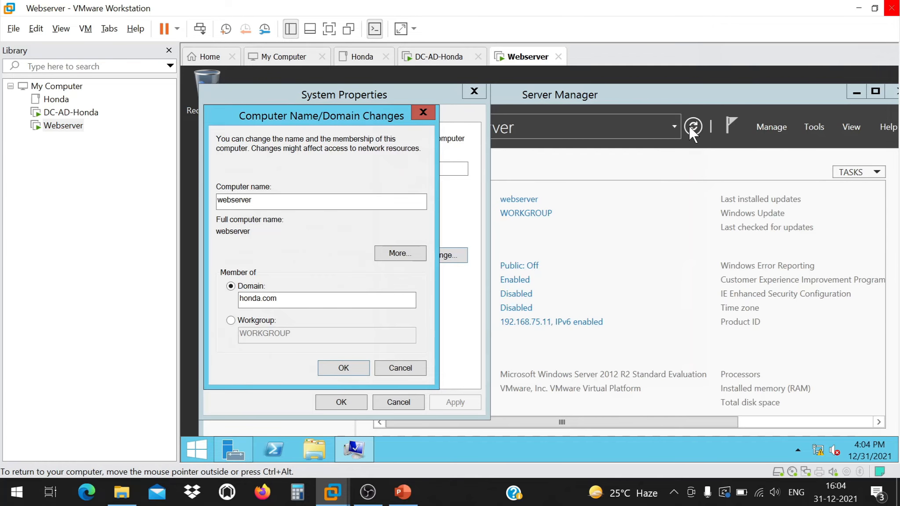
{"action": "left_click", "coordinate": [423, 112]}
{"action": "left_click", "coordinate": [473, 90]}
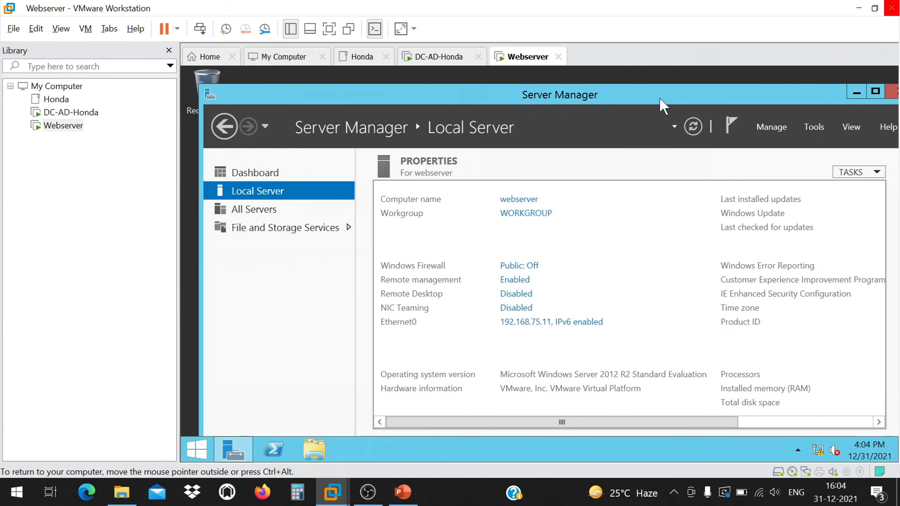
Uncheck TCP/IPv6 on the Webserver's Ethernet0 adapter, then return to the DC-AD-Honda VM.
{"action": "left_click", "coordinate": [66, 31]}
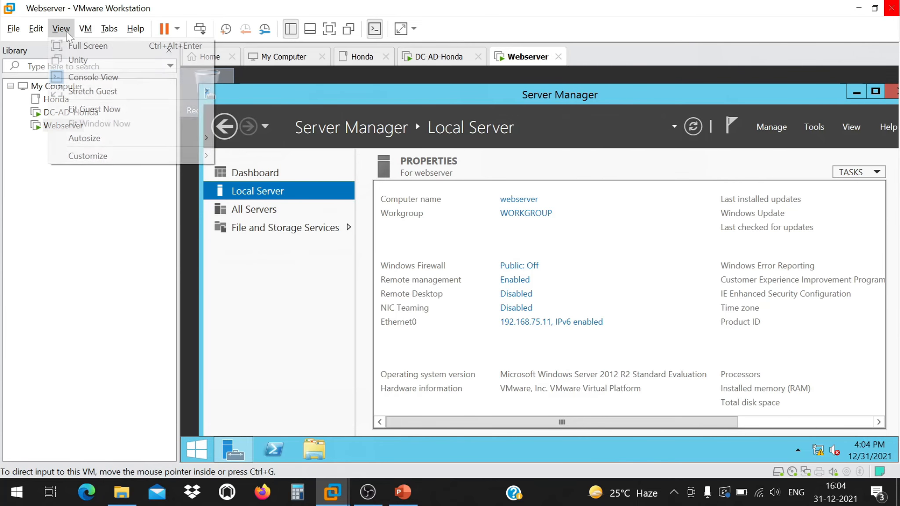
{"action": "mouse_move", "coordinate": [86, 30]}
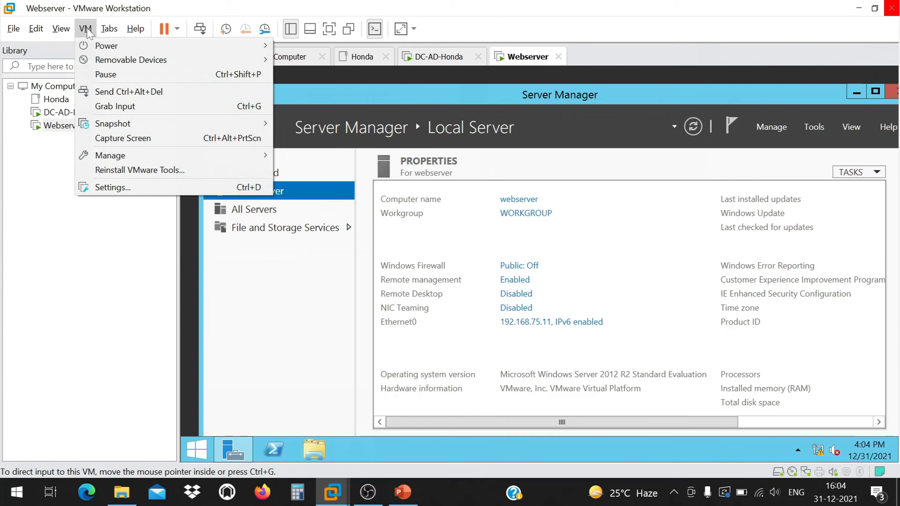
{"action": "left_click", "coordinate": [460, 401]}
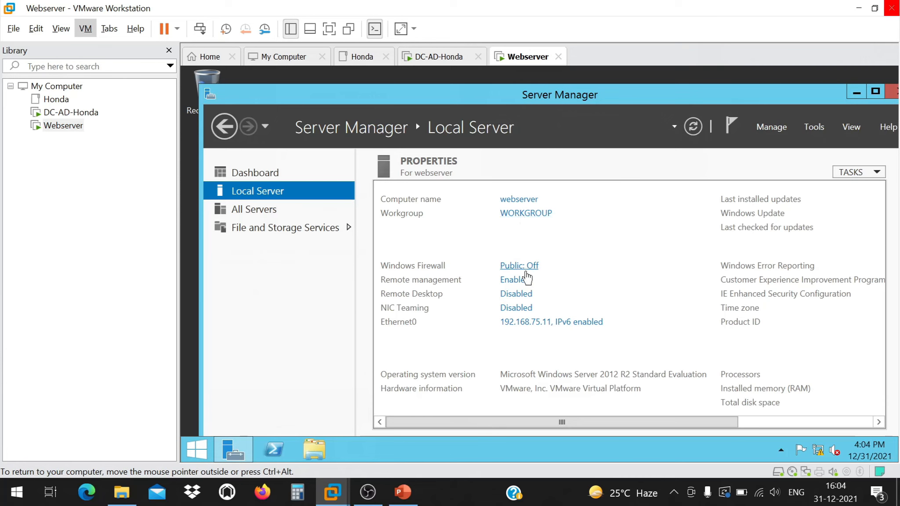
{"action": "left_click", "coordinate": [538, 325]}
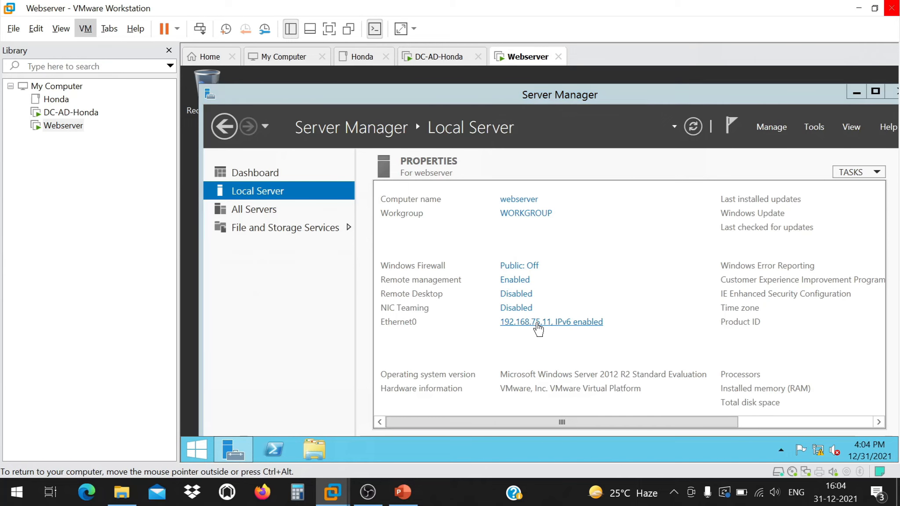
{"action": "right_click", "coordinate": [428, 220]}
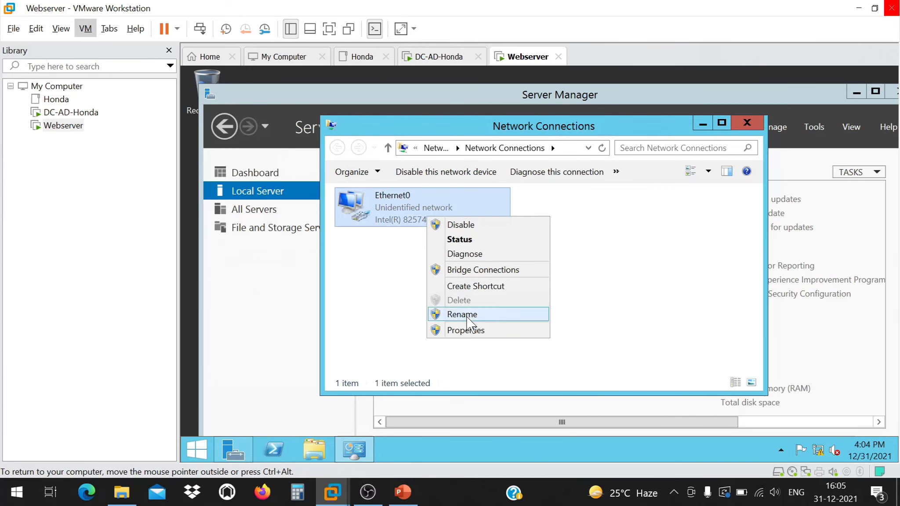
{"action": "left_click", "coordinate": [466, 329]}
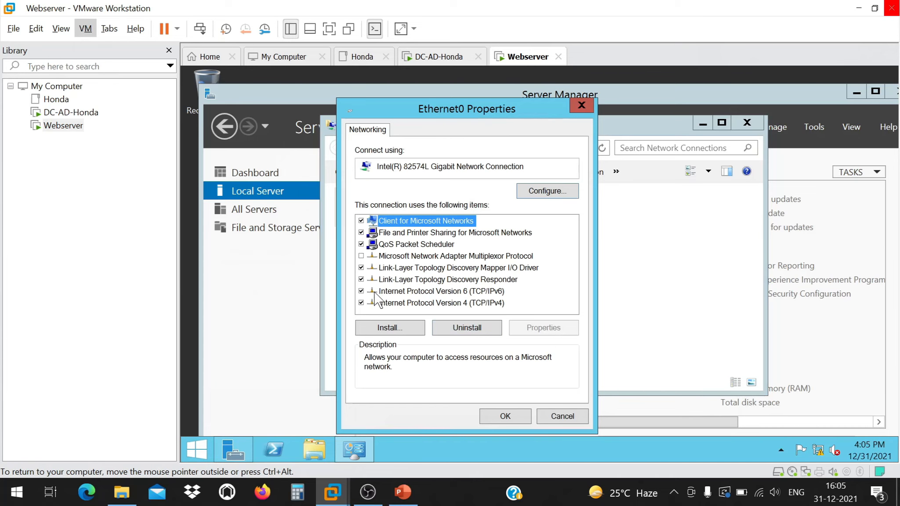
{"action": "left_click", "coordinate": [361, 291]}
{"action": "left_click", "coordinate": [505, 416]}
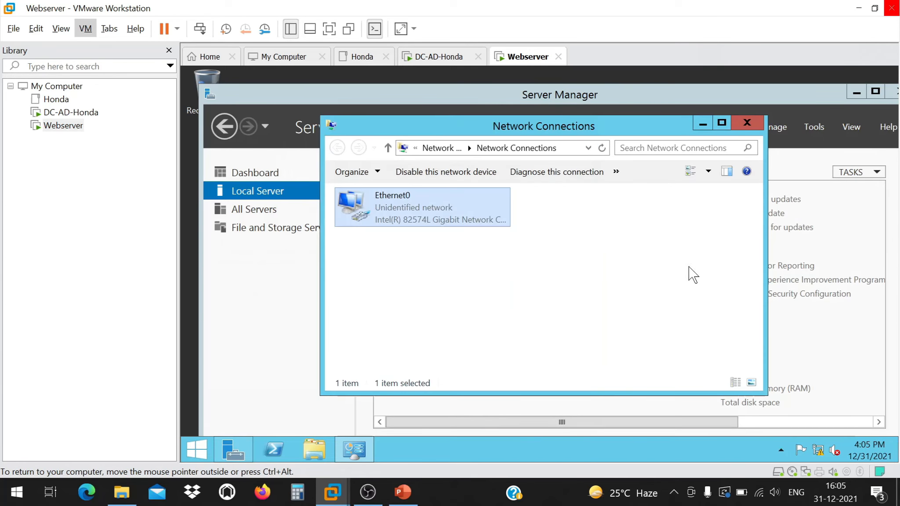
{"action": "left_click", "coordinate": [745, 123]}
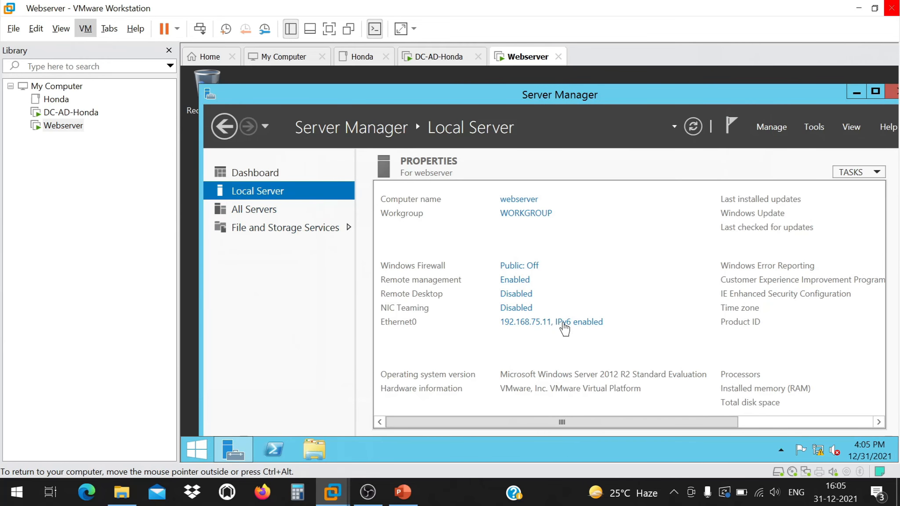
{"action": "left_click", "coordinate": [165, 113]}
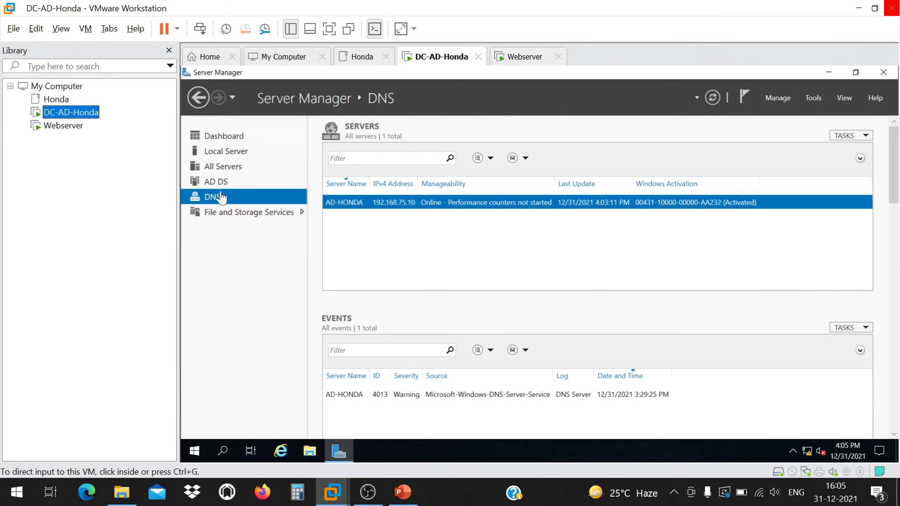
Close the DC's Server Manager and look at its Ethernet network settings.
{"action": "left_click", "coordinate": [882, 72]}
{"action": "right_click", "coordinate": [806, 451]}
{"action": "left_click", "coordinate": [807, 434]}
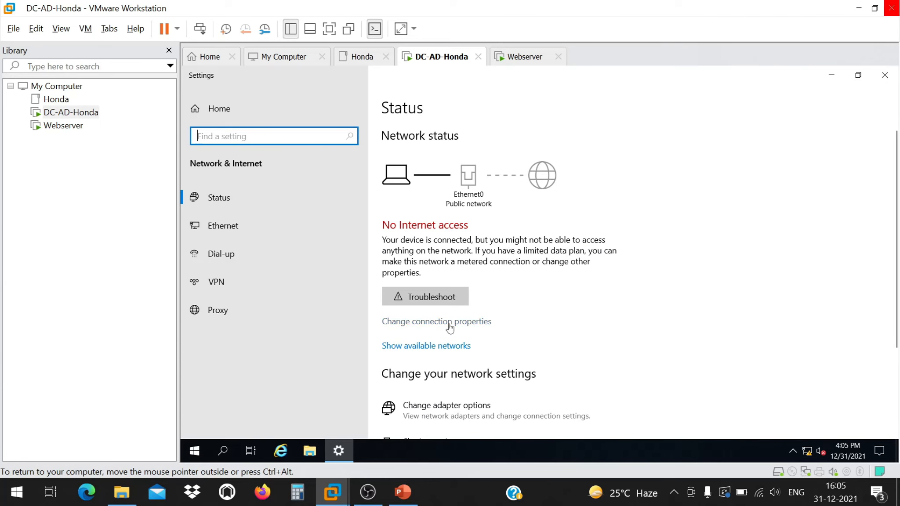
{"action": "left_click", "coordinate": [235, 220]}
{"action": "left_click", "coordinate": [240, 202]}
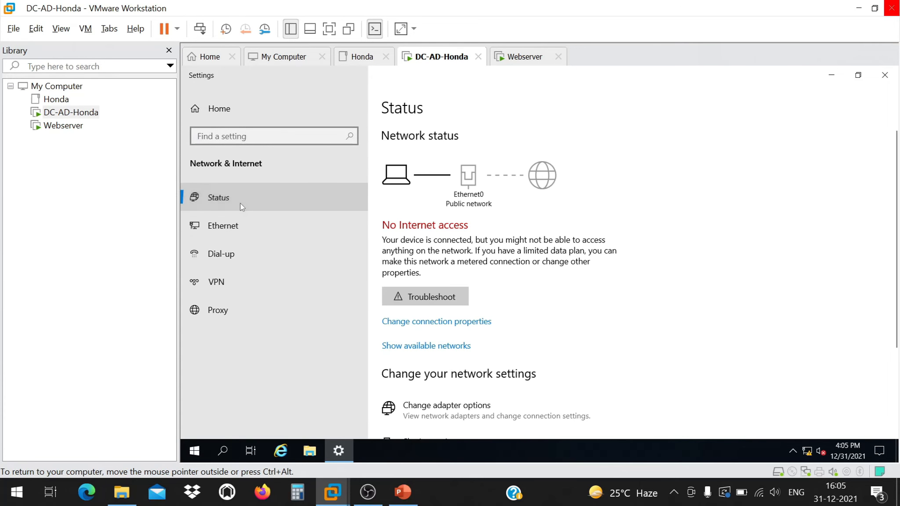
{"action": "left_click", "coordinate": [884, 74]}
Run ncpa.cpl from a DC PowerShell and uncheck TCP/IPv6 on Ethernet0.
{"action": "right_click", "coordinate": [449, 181]}
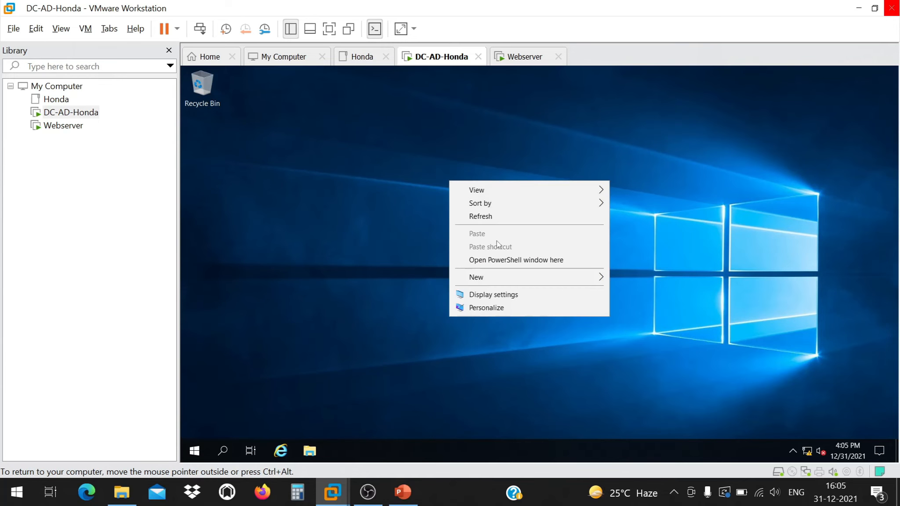
{"action": "left_click", "coordinate": [505, 260]}
{"action": "type", "text": "ncpal"}
{"action": "key", "text": "BackSpace"}
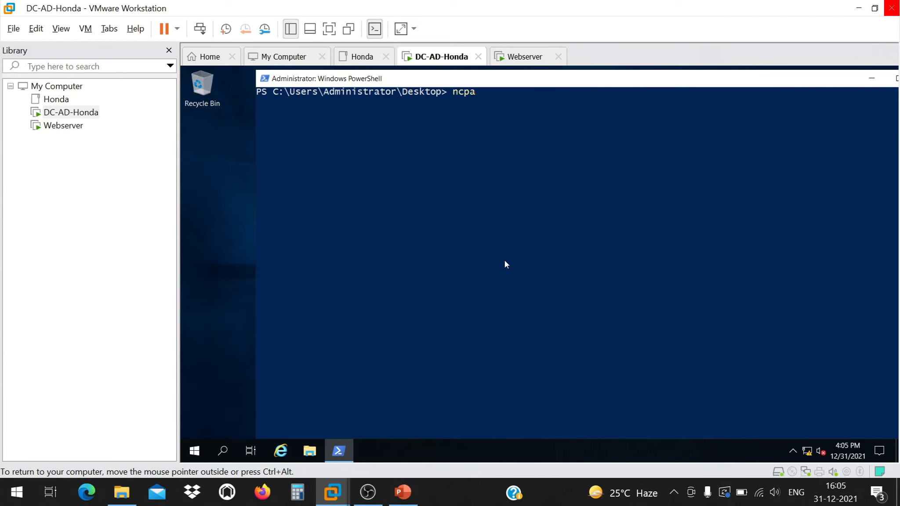
{"action": "type", "text": ".cpl"}
{"action": "key", "text": "Return"}
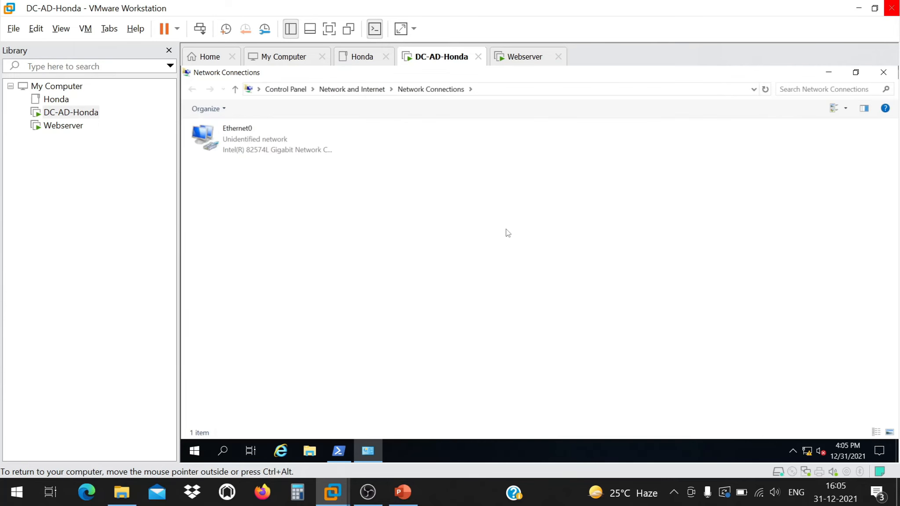
{"action": "right_click", "coordinate": [260, 147]}
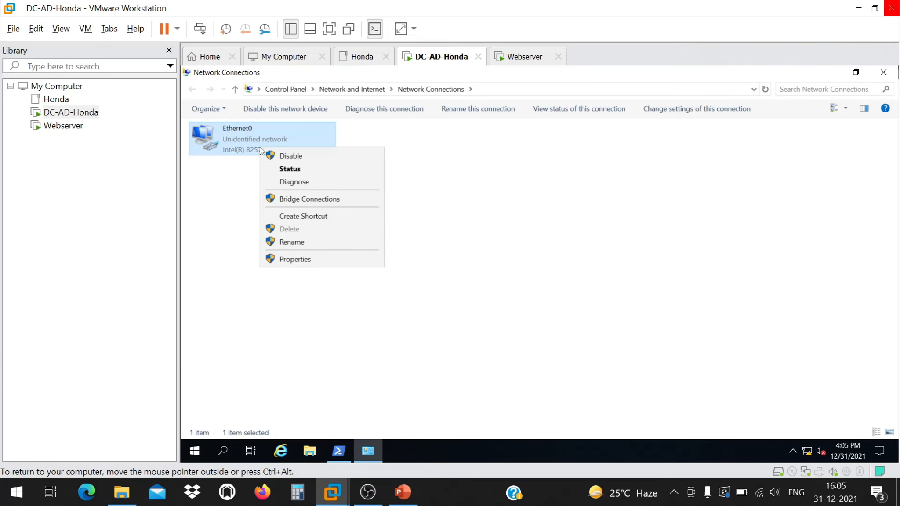
{"action": "left_click", "coordinate": [306, 263]}
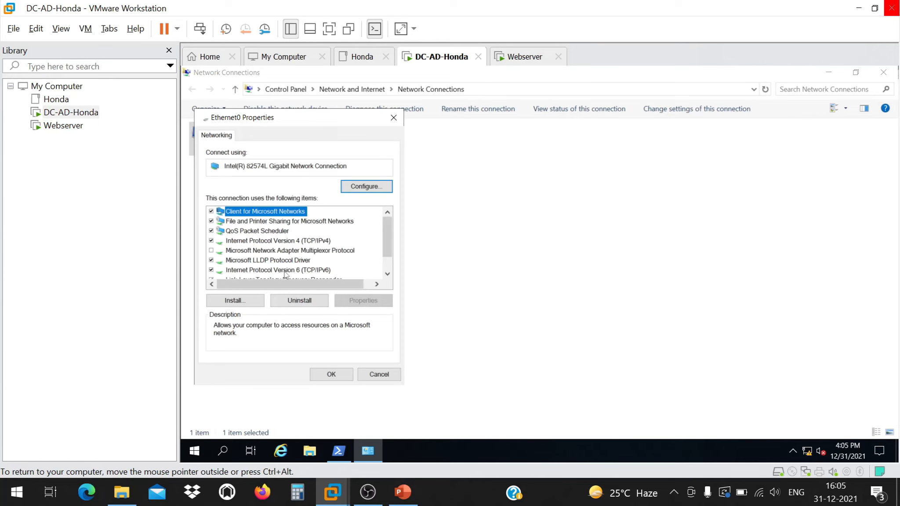
{"action": "left_click", "coordinate": [221, 272]}
{"action": "left_click", "coordinate": [211, 270]}
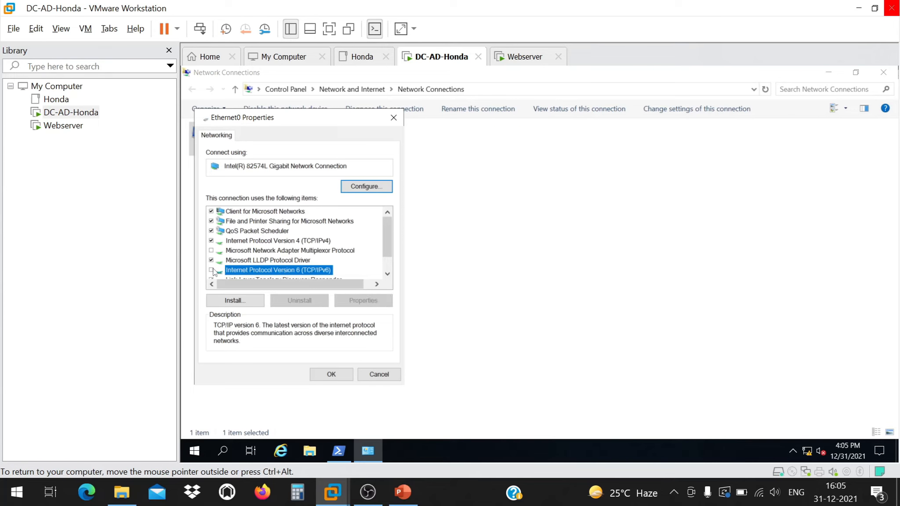
{"action": "left_click", "coordinate": [331, 373]}
{"action": "left_click", "coordinate": [883, 72]}
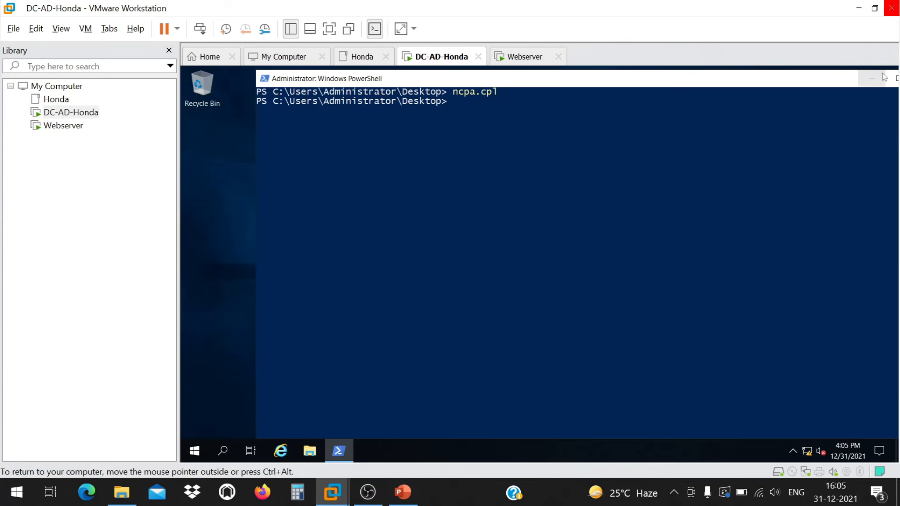
Ping 192.168.75.11, 192.168.75.10 and honda.com from the DC, all with 0% loss.
{"action": "left_click", "coordinate": [517, 162]}
{"action": "type", "text": "ping 192.168.75.11"}
{"action": "key", "text": "Return"}
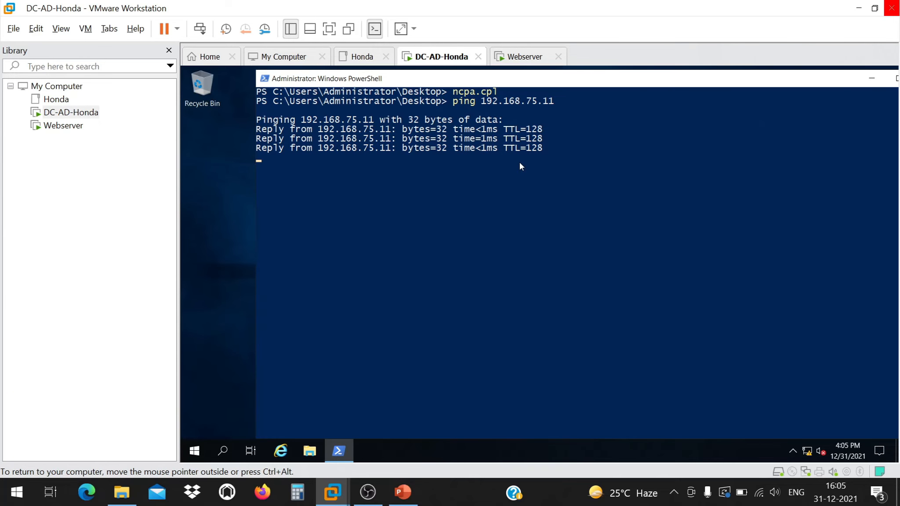
{"action": "key", "text": "Up"}
{"action": "key", "text": "BackSpace"}
{"action": "type", "text": "0"}
{"action": "key", "text": "Return"}
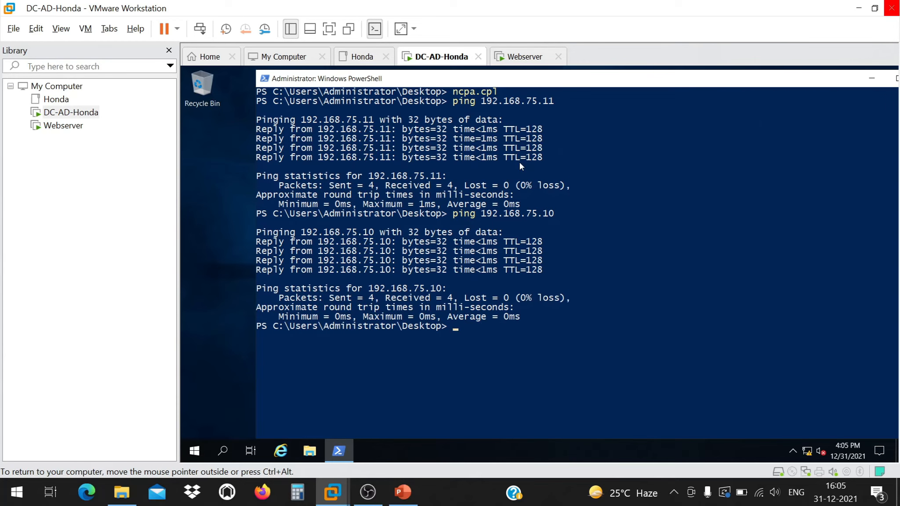
{"action": "type", "text": "ping honda.com"}
{"action": "key", "text": "Return"}
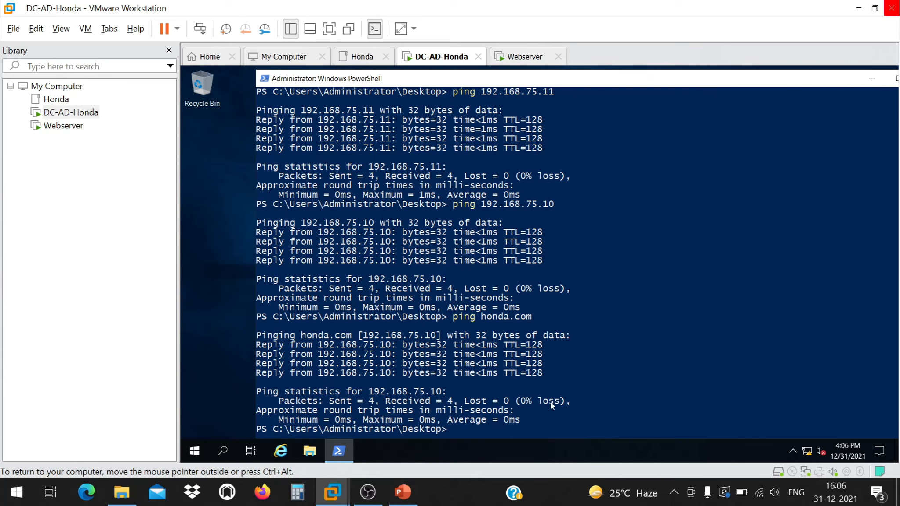
On Webserver, minimize Server Manager and open \\192.168.75.10\C$ from the Run prompt.
{"action": "left_click", "coordinate": [63, 126]}
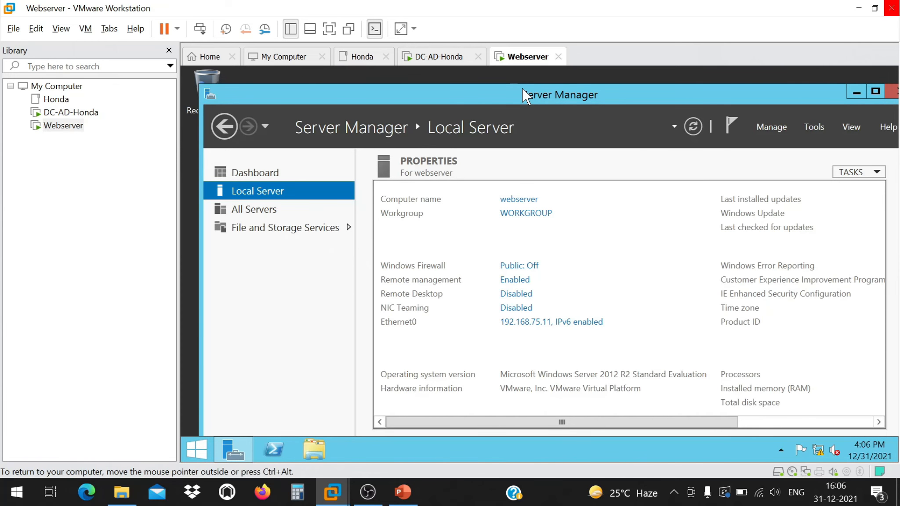
{"action": "right_click", "coordinate": [522, 94]}
{"action": "left_click", "coordinate": [564, 178]}
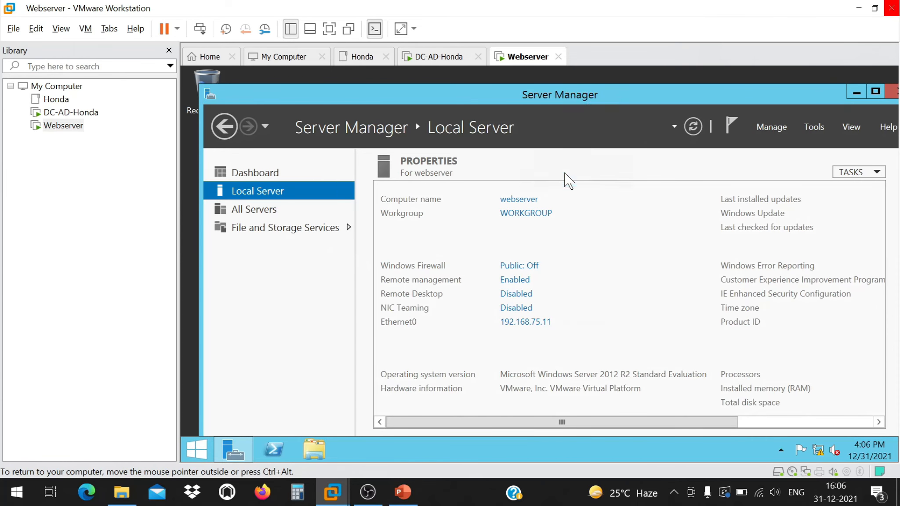
{"action": "right_click", "coordinate": [204, 449]}
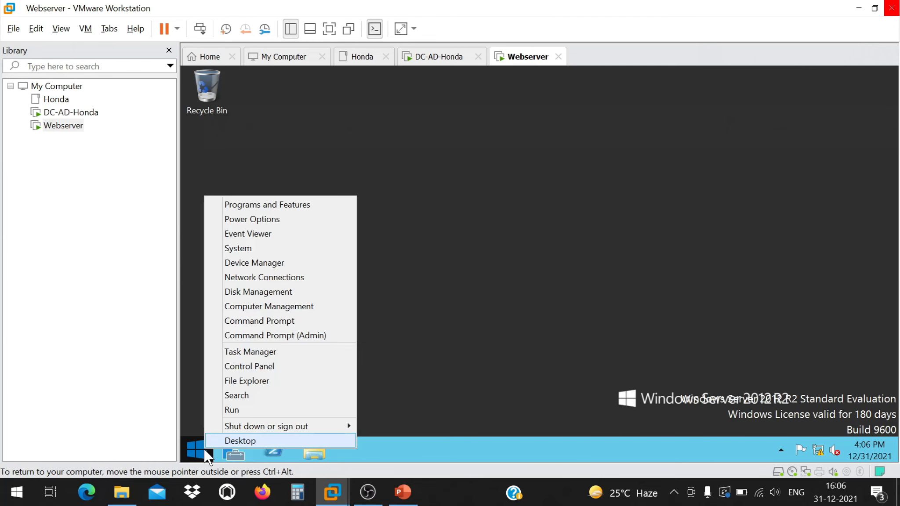
{"action": "left_click", "coordinate": [249, 412]}
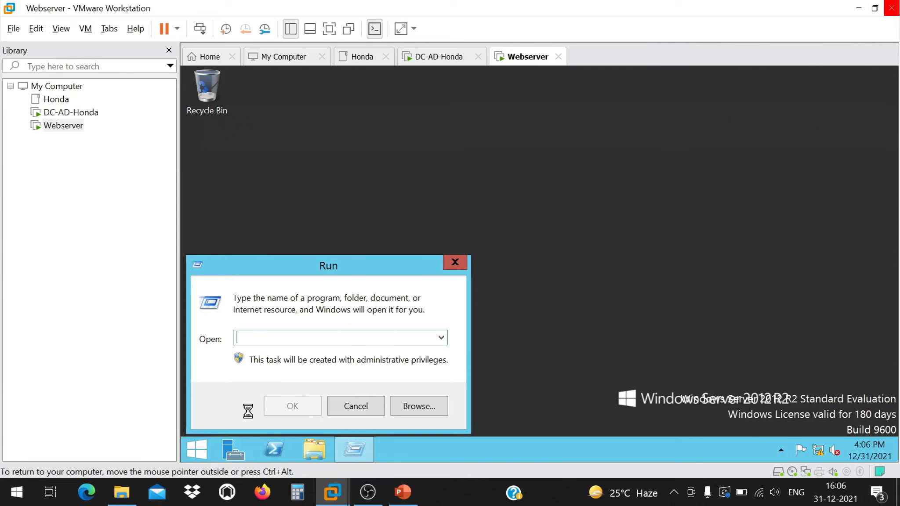
{"action": "type", "text": "\\1"}
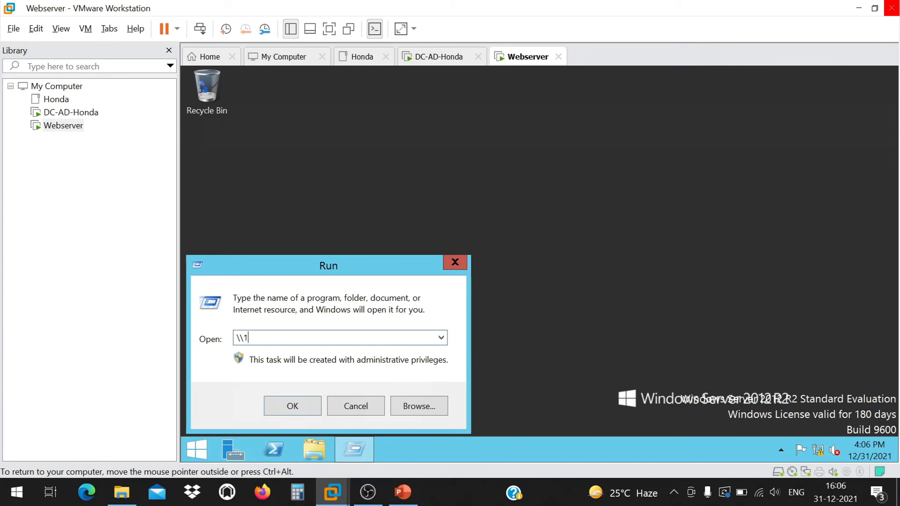
{"action": "type", "text": "92.168.75.10\\c$"}
{"action": "key", "text": "BackSpace"}
{"action": "key", "text": "BackSpace"}
{"action": "type", "text": "C$"}
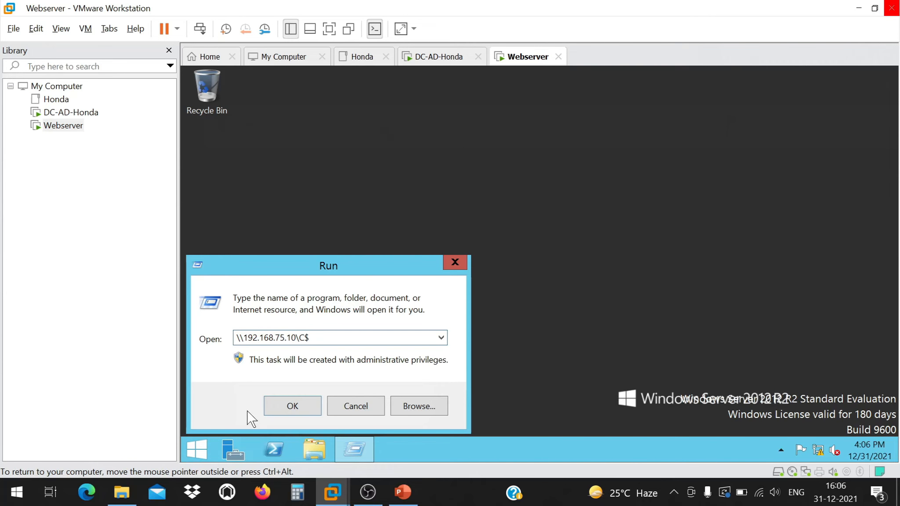
{"action": "key", "text": "Return"}
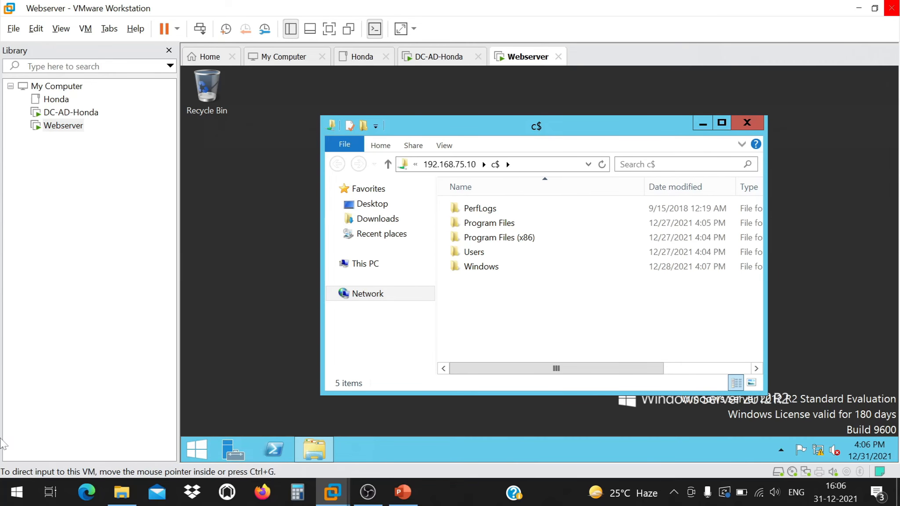
Browse the DC's C$ share with its five folders, then close it to the Webserver desktop.
{"action": "left_click", "coordinate": [60, 114]}
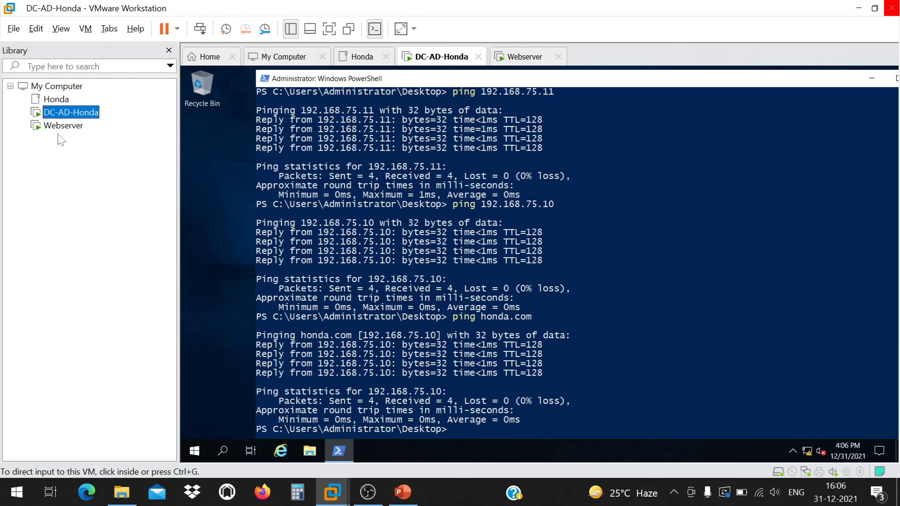
{"action": "left_click", "coordinate": [62, 126]}
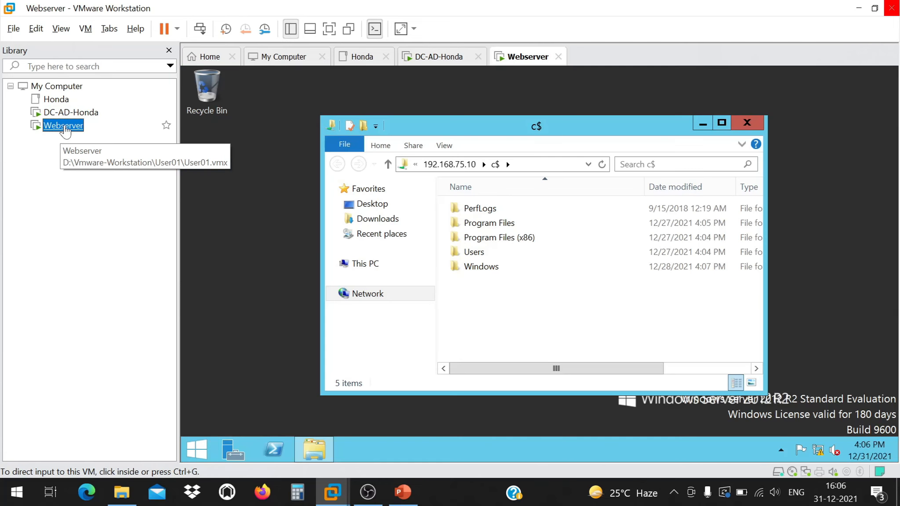
{"action": "left_click", "coordinate": [494, 329]}
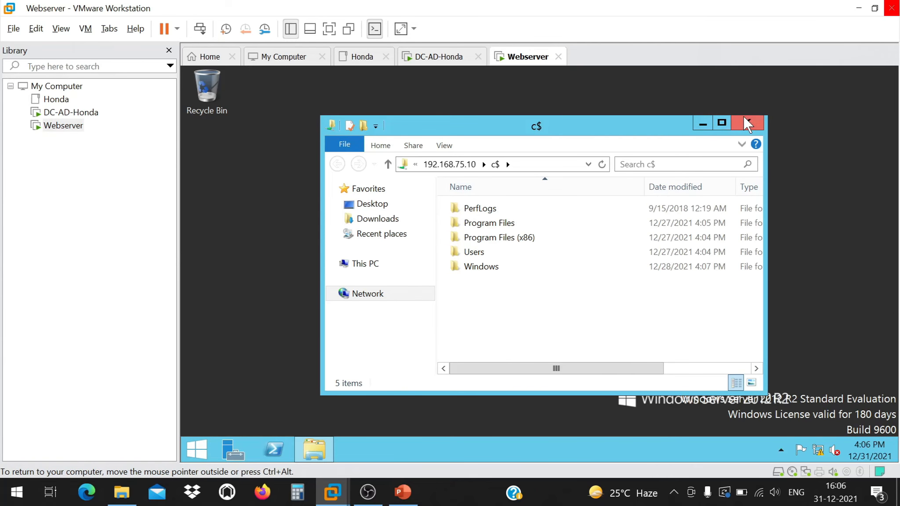
{"action": "left_click", "coordinate": [70, 113]}
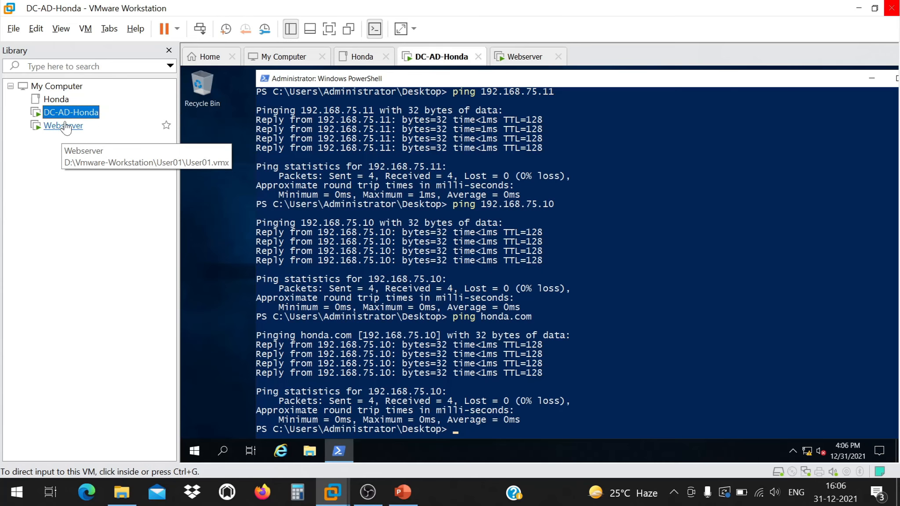
{"action": "left_click", "coordinate": [65, 126]}
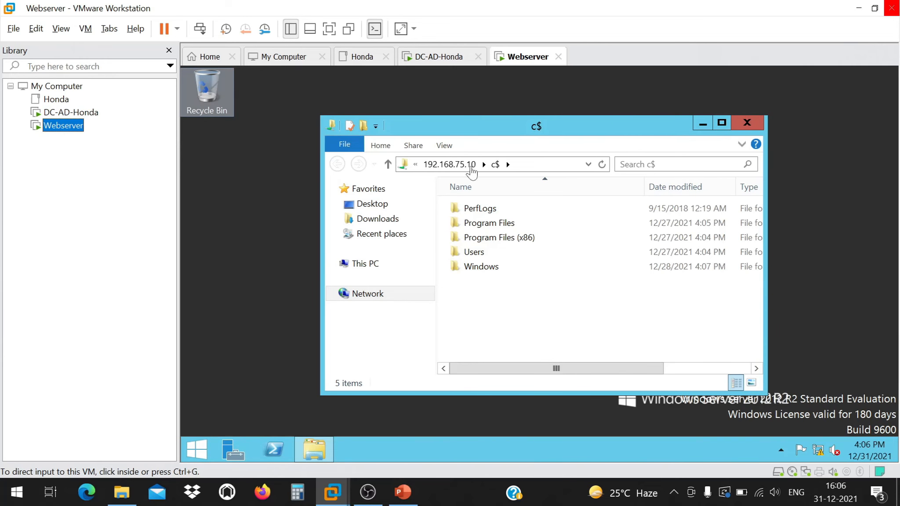
{"action": "left_click", "coordinate": [746, 125]}
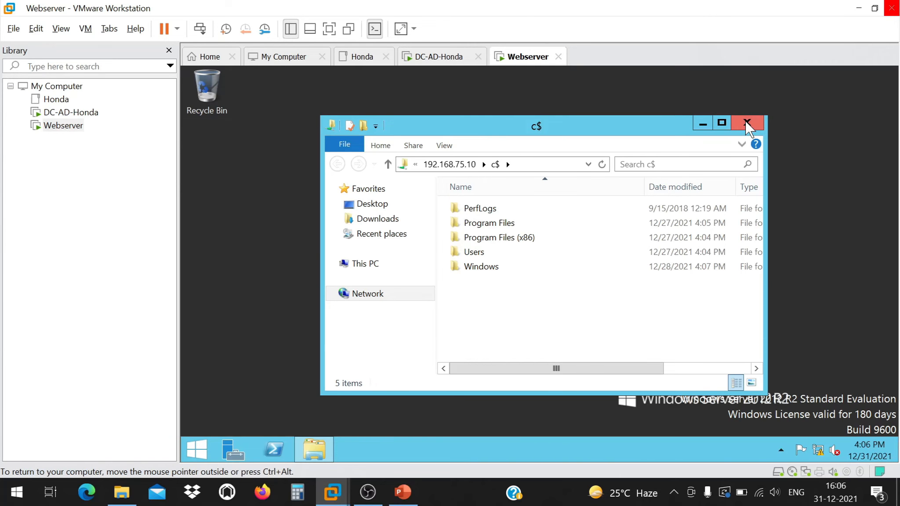
{"action": "left_click", "coordinate": [746, 124]}
{"action": "right_click", "coordinate": [427, 185]}
{"action": "left_click", "coordinate": [197, 142]}
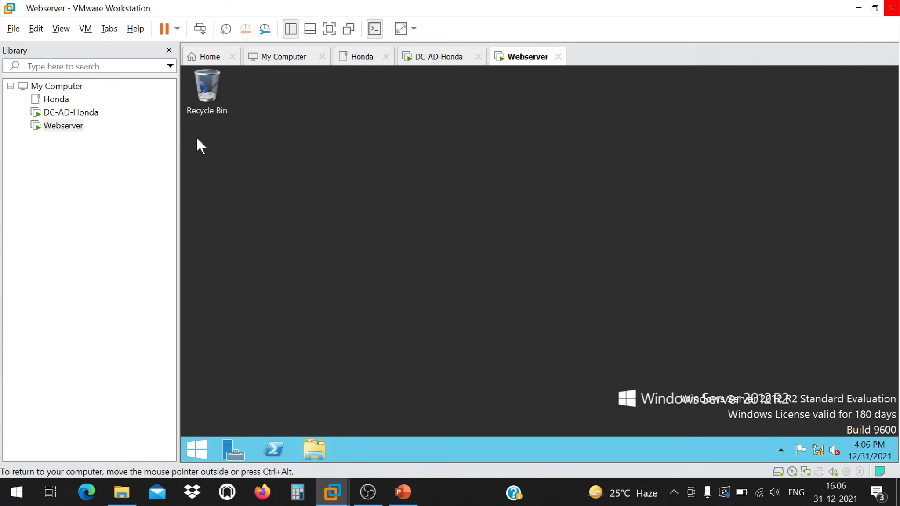
{"action": "left_click", "coordinate": [71, 113]}
{"action": "left_click", "coordinate": [64, 125]}
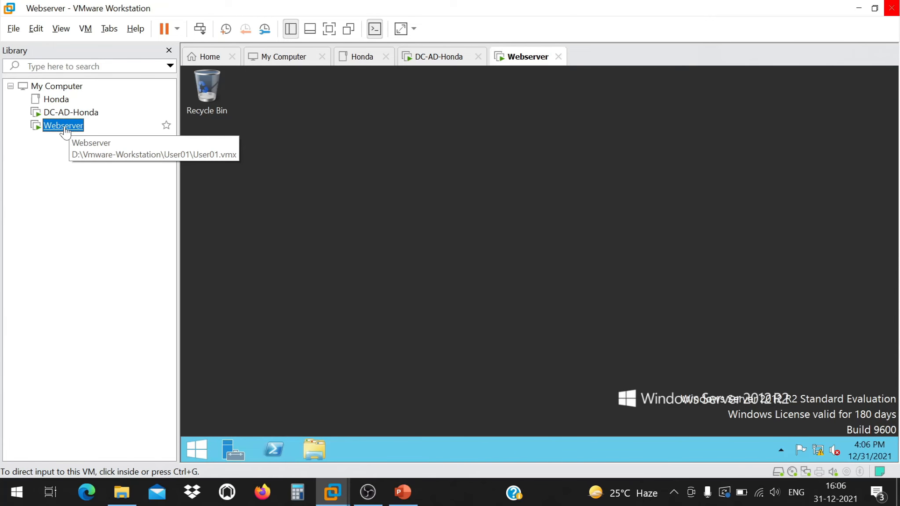
{"action": "right_click", "coordinate": [397, 136]}
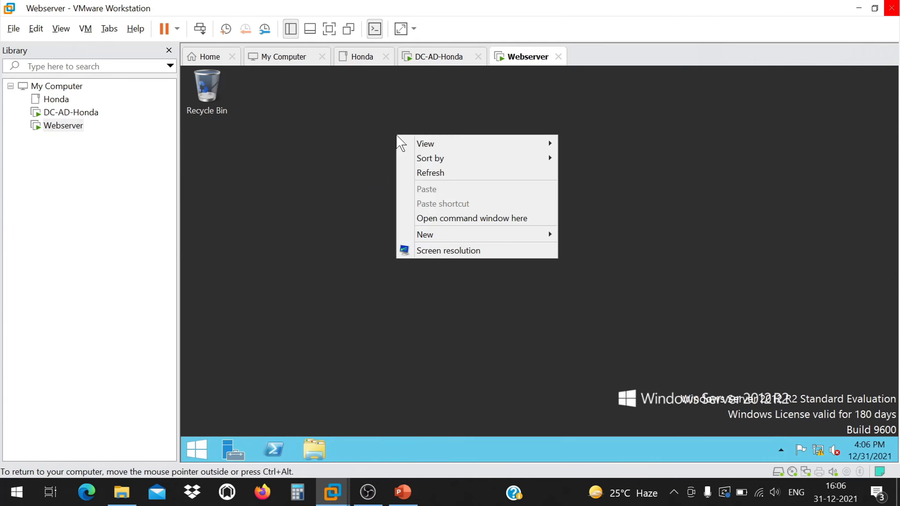
Open a command window on the Webserver desktop and ping honda.com, which cannot find the host.
{"action": "left_click", "coordinate": [457, 218]}
{"action": "type", "text": "pi"}
{"action": "key", "text": "BackSpace"}
{"action": "key", "text": "BackSpace"}
{"action": "type", "text": "ping ho"}
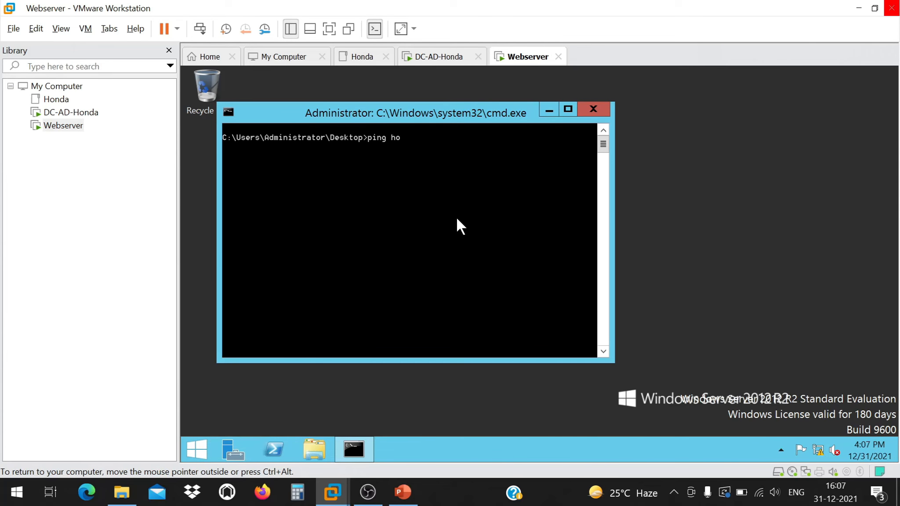
{"action": "type", "text": "nda.com"}
{"action": "key", "text": "Return"}
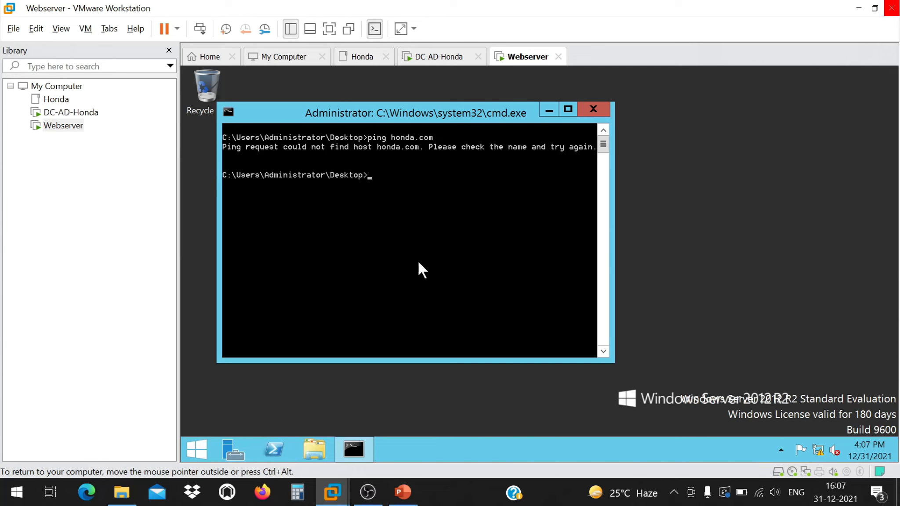
Launch Server Manager from the taskbar to show its Dashboard.
{"action": "left_click", "coordinate": [206, 444]}
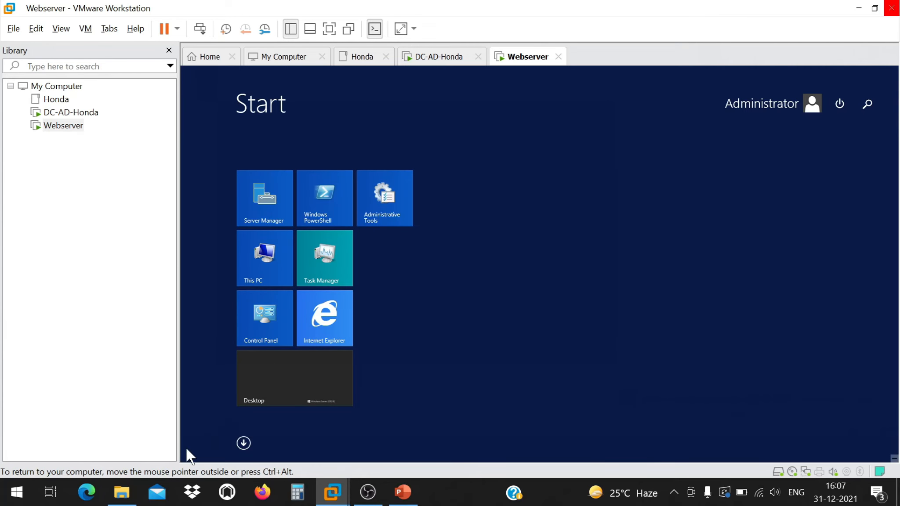
{"action": "key", "text": "Escape"}
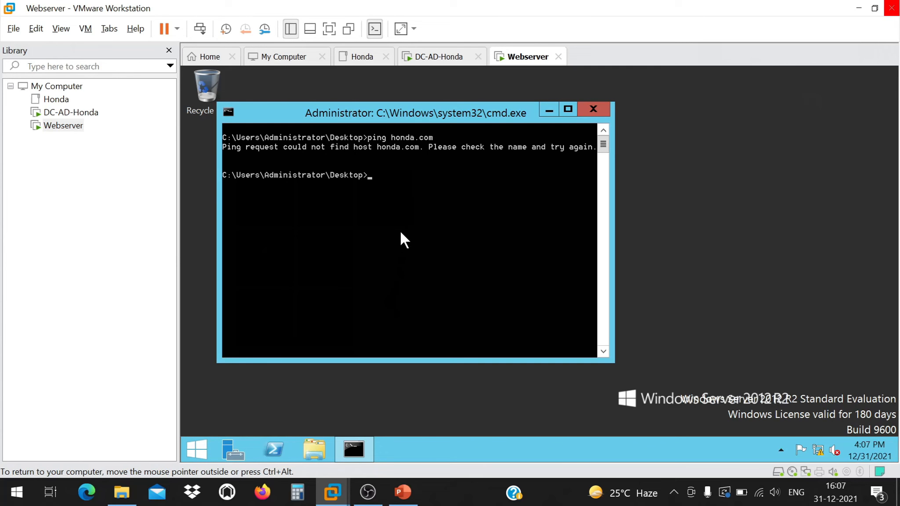
{"action": "left_click", "coordinate": [233, 449]}
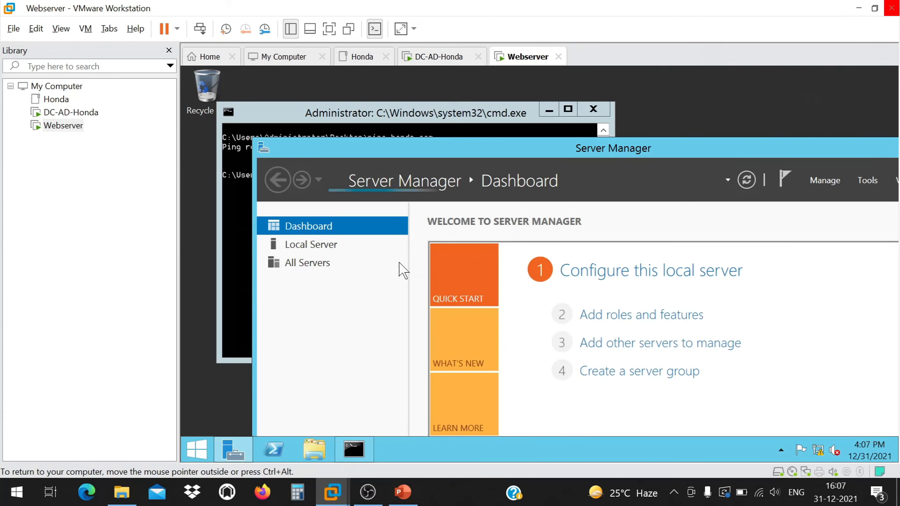
{"action": "left_click", "coordinate": [333, 247]}
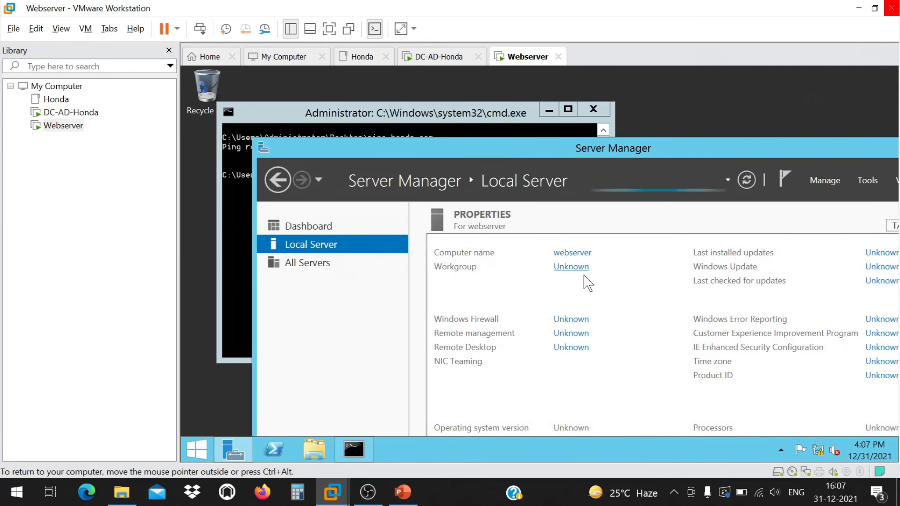
{"action": "left_click", "coordinate": [582, 268]}
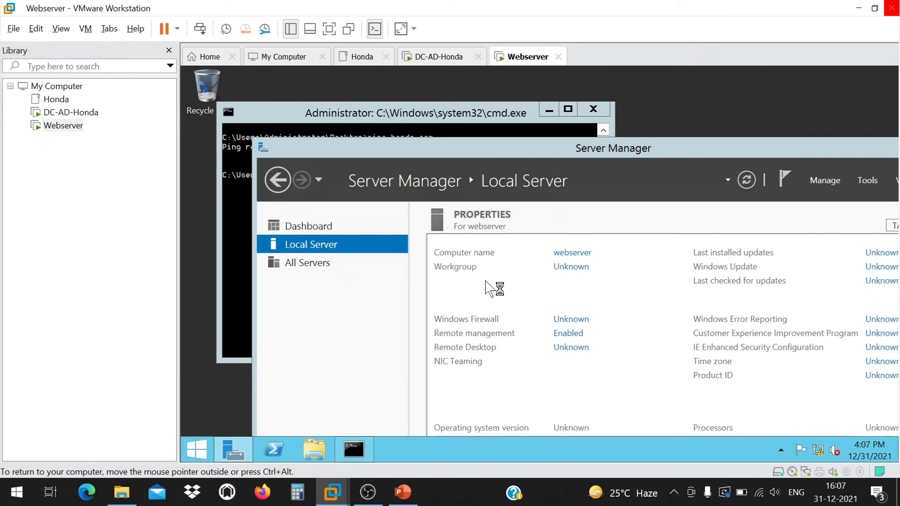
{"action": "left_click", "coordinate": [446, 274]}
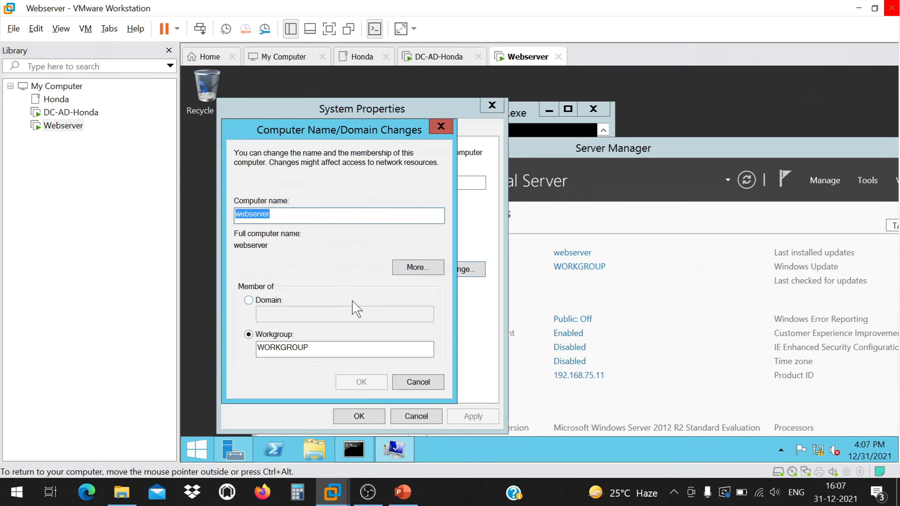
{"action": "left_click", "coordinate": [282, 302]}
{"action": "left_click", "coordinate": [282, 313]}
{"action": "type", "text": "1"}
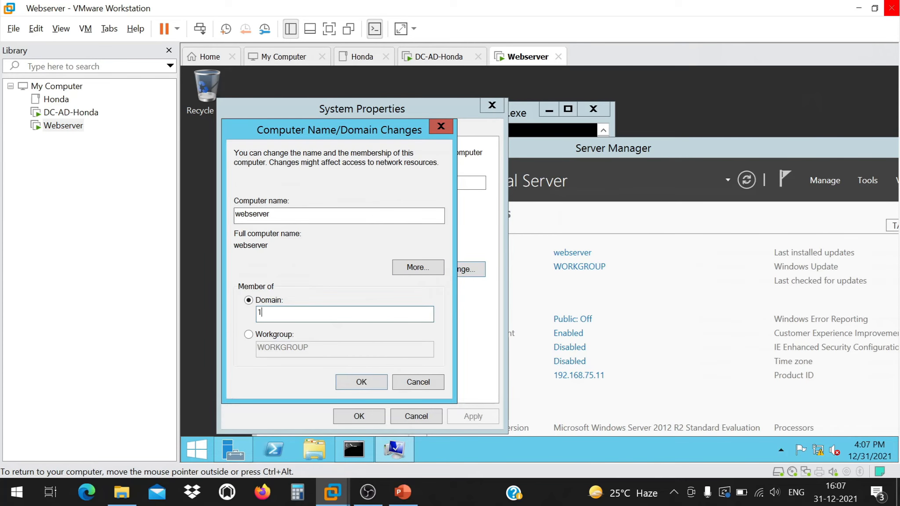
{"action": "type", "text": "92.168.75.10"}
{"action": "left_click", "coordinate": [361, 382]}
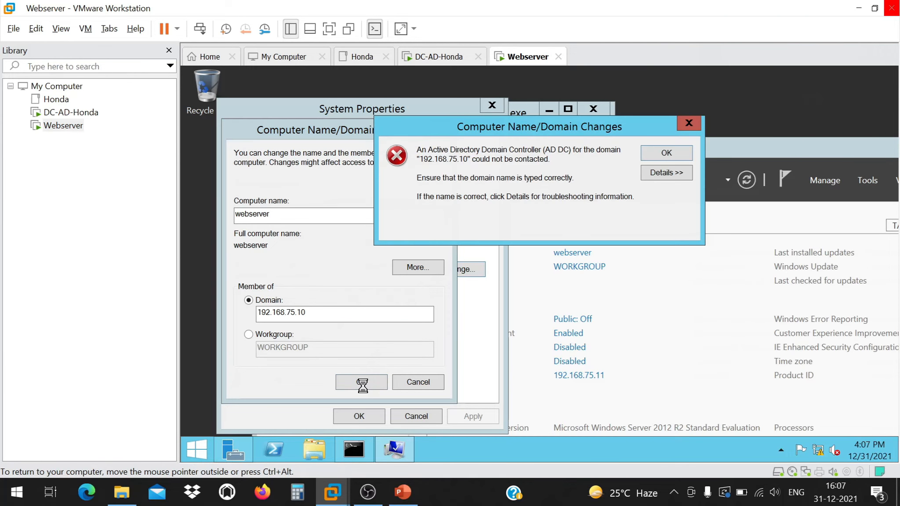
Retry the join with honda.com and read the 'No DNS servers configured' error details.
{"action": "left_click", "coordinate": [662, 153]}
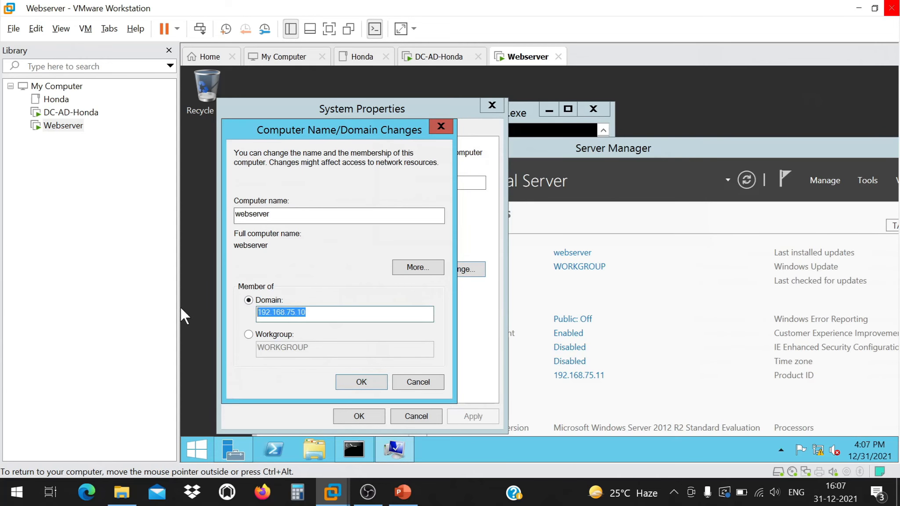
{"action": "type", "text": "honda.com"}
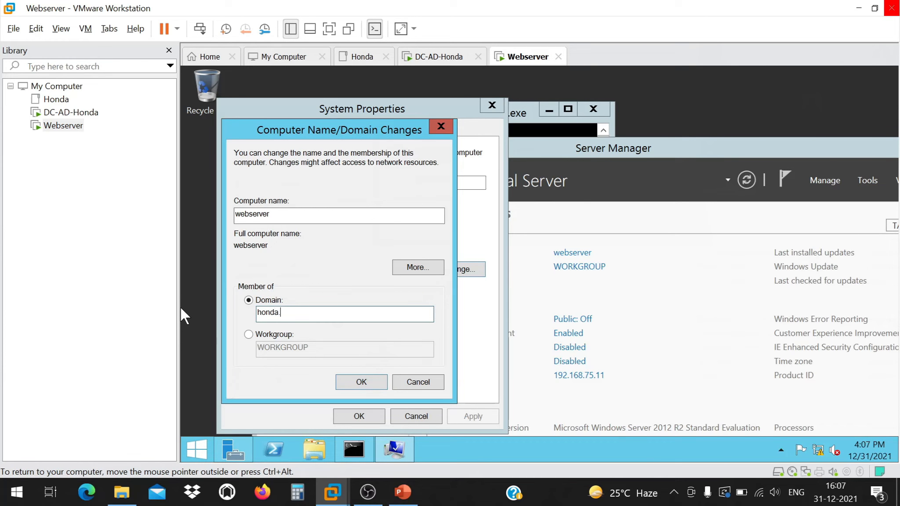
{"action": "left_click", "coordinate": [362, 382]}
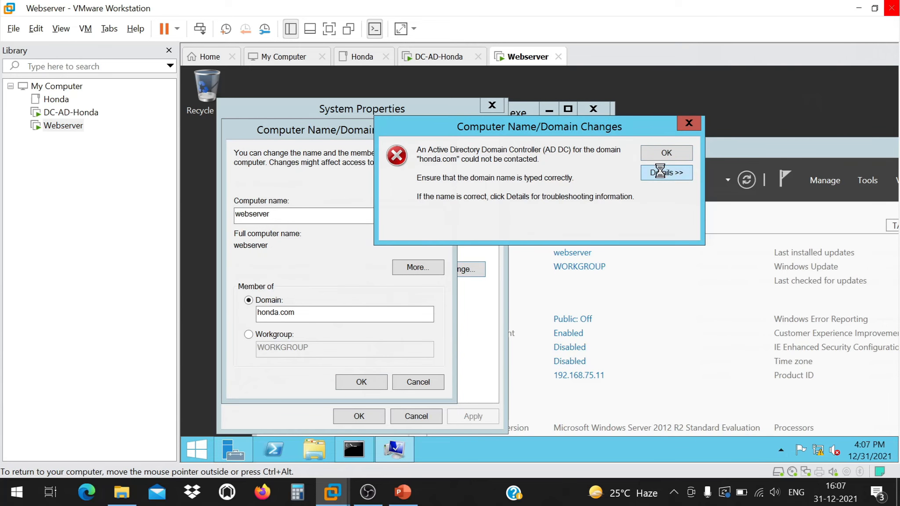
{"action": "left_click", "coordinate": [653, 173]}
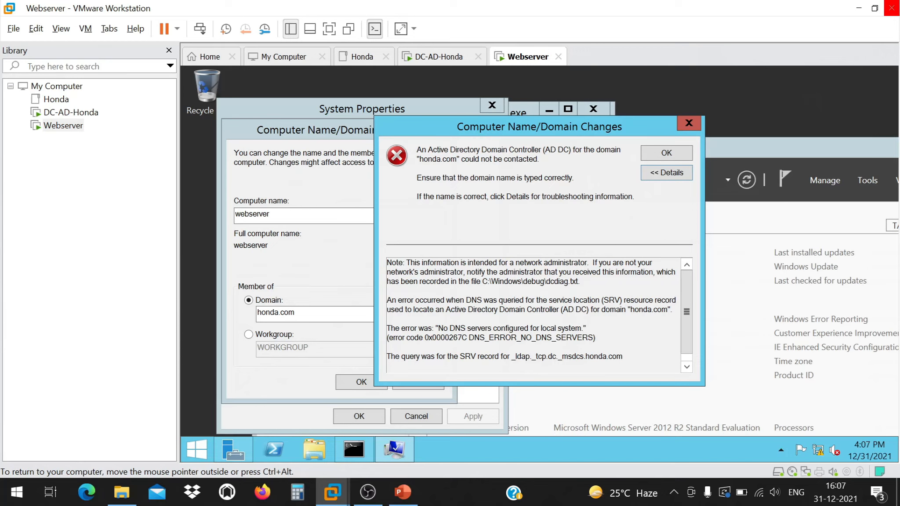
{"action": "left_click_drag", "start_coordinate": [451, 309], "coordinate": [649, 300]}
{"action": "left_click", "coordinate": [390, 319]}
{"action": "left_click_drag", "start_coordinate": [435, 328], "coordinate": [582, 329]}
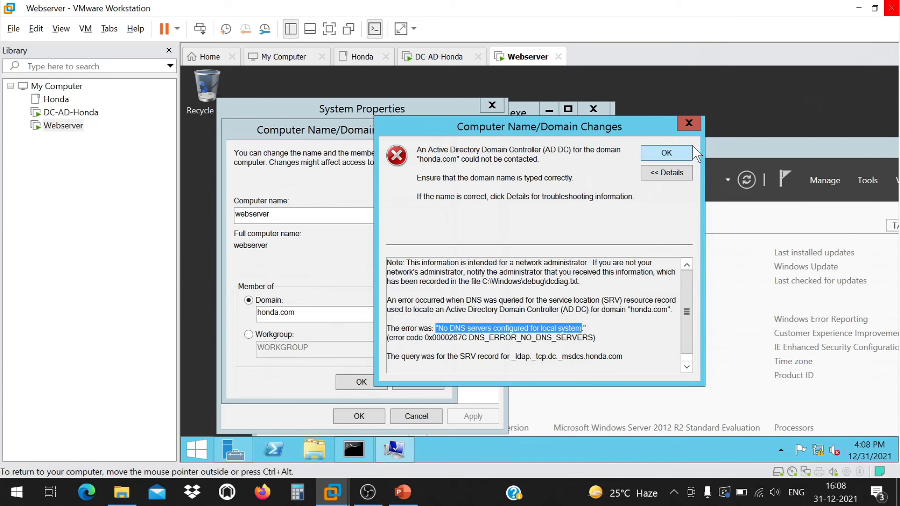
Dismiss the error, cancel the domain change, and move Server Manager to the left.
{"action": "left_click", "coordinate": [689, 124]}
{"action": "left_click", "coordinate": [418, 382]}
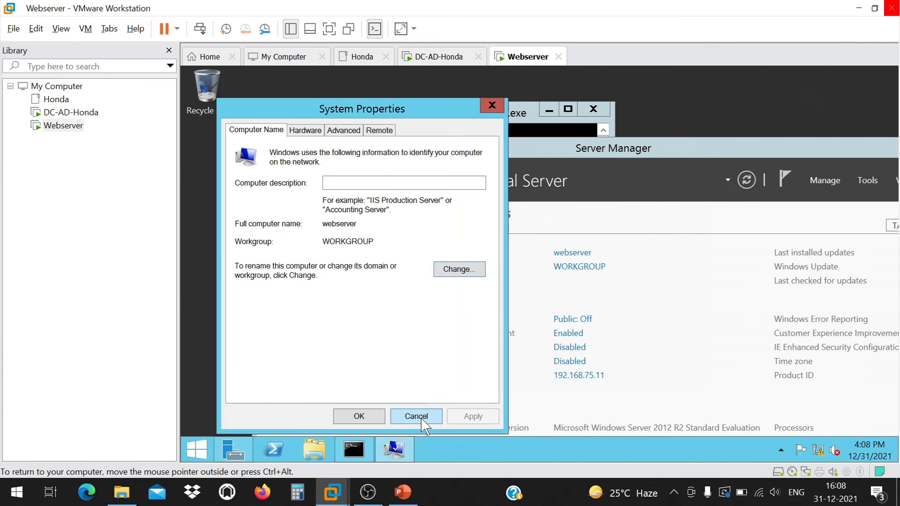
{"action": "left_click", "coordinate": [417, 416]}
{"action": "left_click_drag", "start_coordinate": [797, 159], "coordinate": [522, 155]}
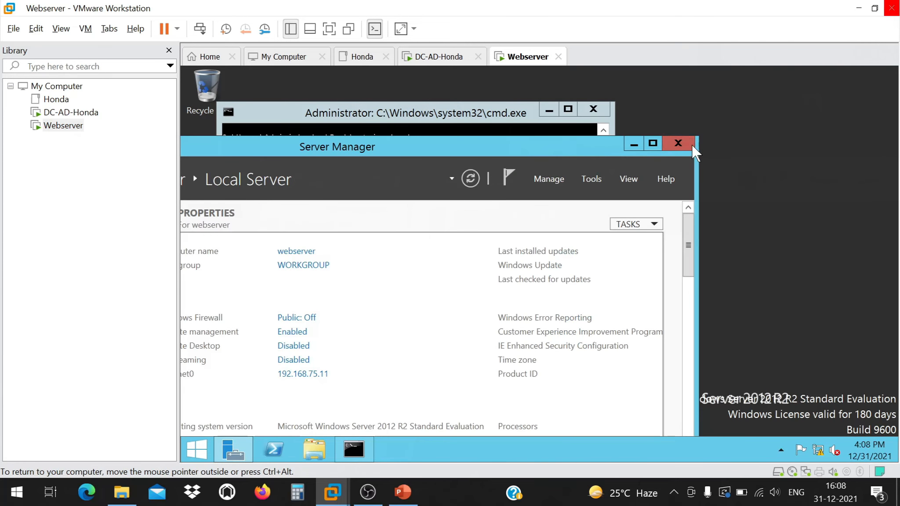
Close Server Manager and add '5. DNS Assign' after '4. Add to Domain' on the PowerPoint slide.
{"action": "left_click", "coordinate": [678, 143]}
{"action": "left_click", "coordinate": [397, 497]}
{"action": "key", "text": "ctrl+End"}
{"action": "key", "text": "Return"}
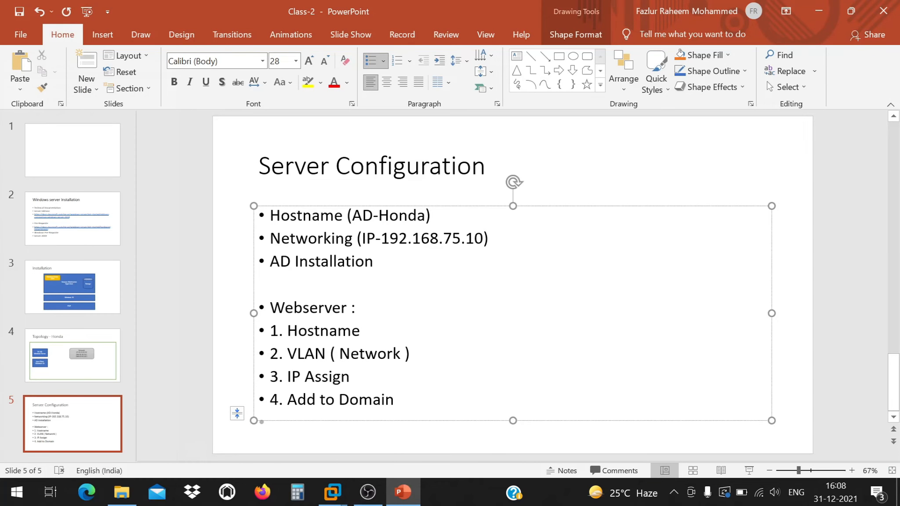
{"action": "type", "text": "5. DNS a"}
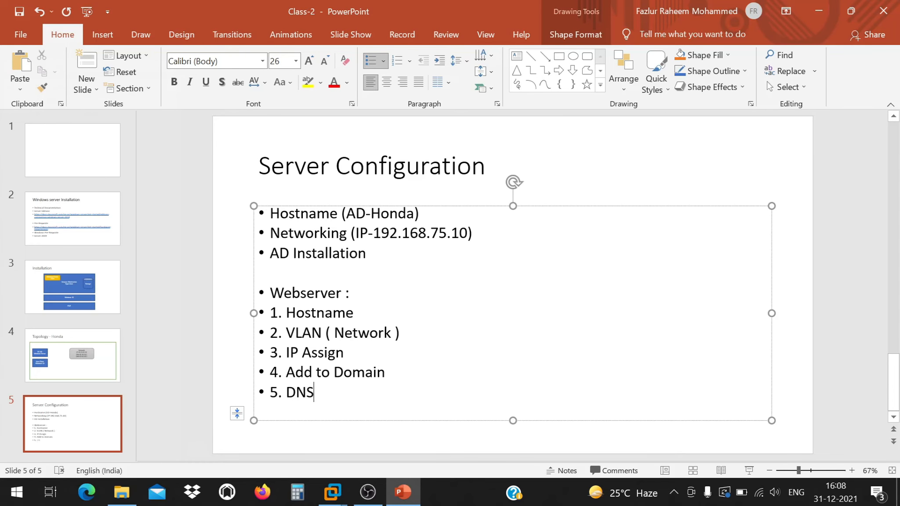
{"action": "key", "text": "BackSpace"}
{"action": "type", "text": "Assign"}
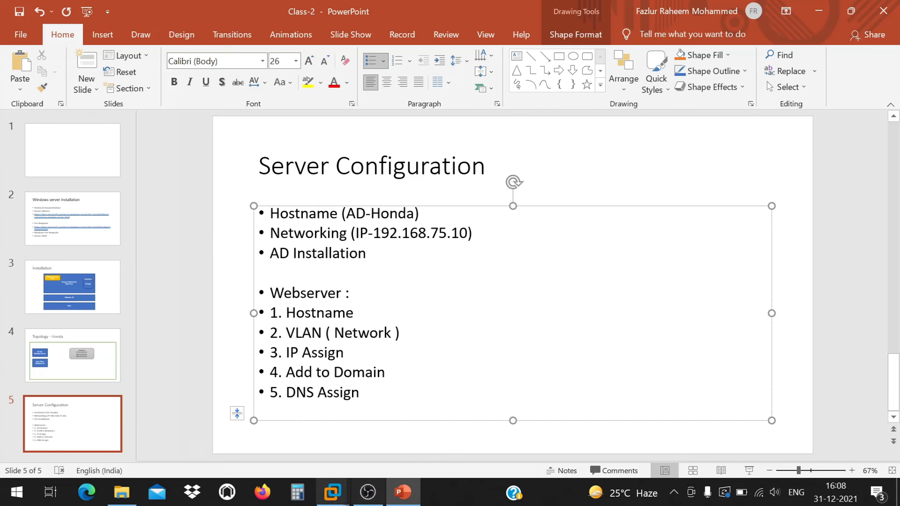
{"action": "mouse_move", "coordinate": [334, 489]}
{"action": "left_click", "coordinate": [491, 427]}
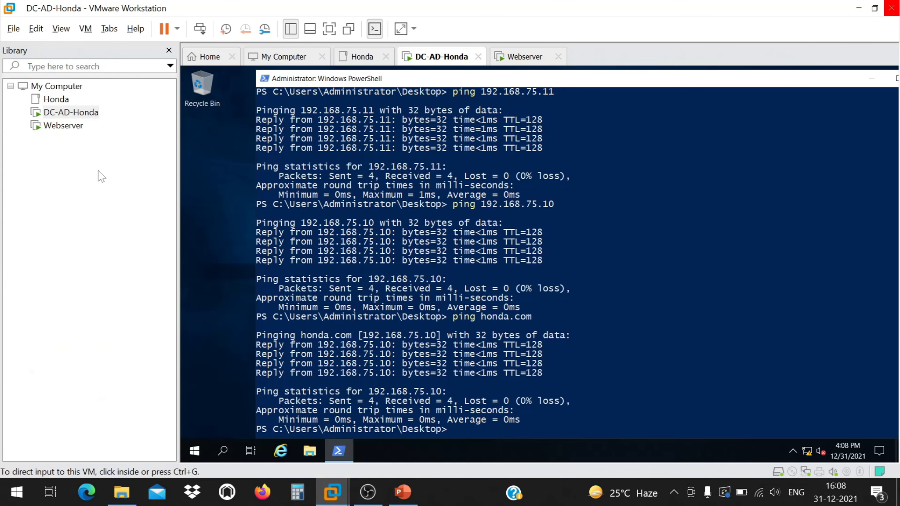
Select the Webserver VM in the Library to show its command prompt console.
{"action": "left_click", "coordinate": [76, 127]}
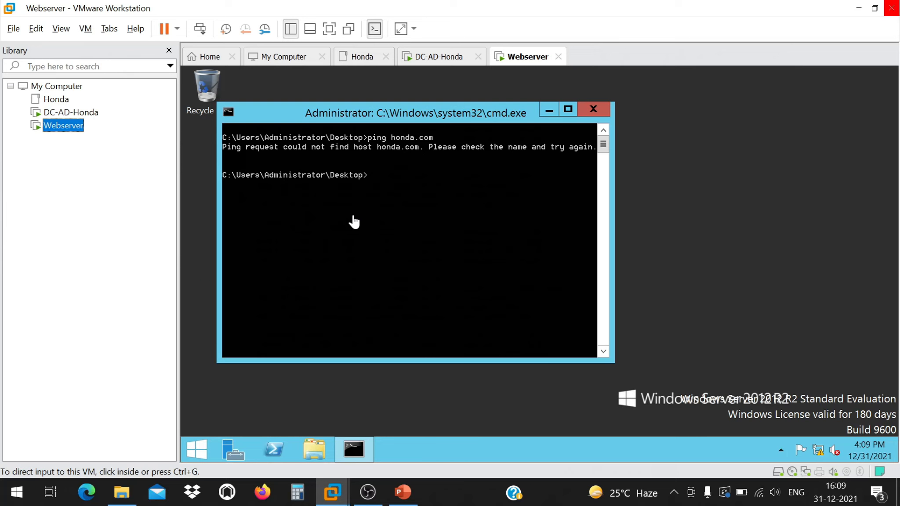
Open Network Connections by running ncpa.cpl from the command prompt.
{"action": "right_click", "coordinate": [203, 448]}
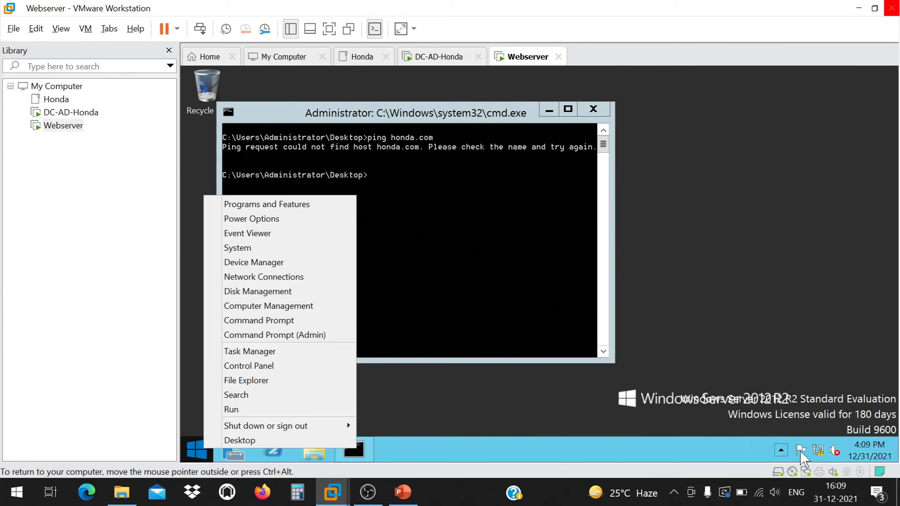
{"action": "left_click", "coordinate": [480, 239]}
{"action": "type", "text": "ncpa.cpl"}
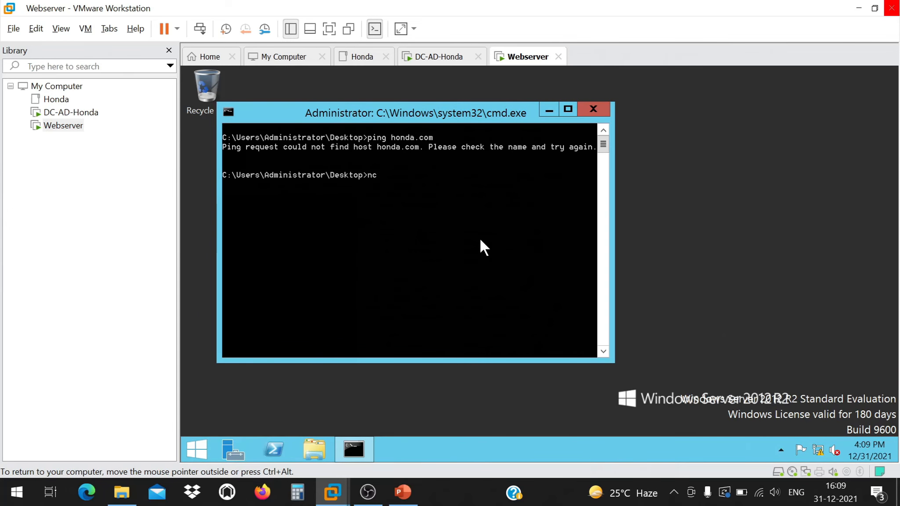
{"action": "key", "text": "Return"}
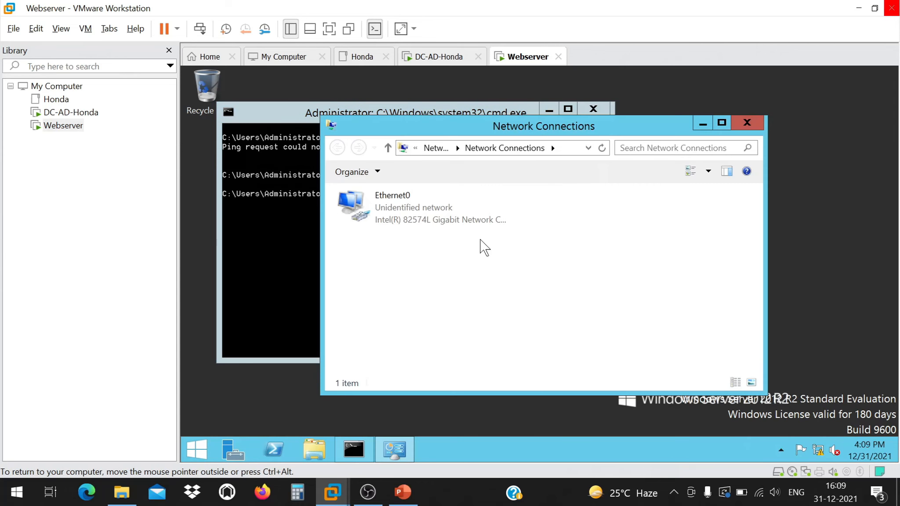
Set Ethernet0's IPv4 preferred DNS server to 192.168.75.10 and save the adapter settings.
{"action": "right_click", "coordinate": [367, 202]}
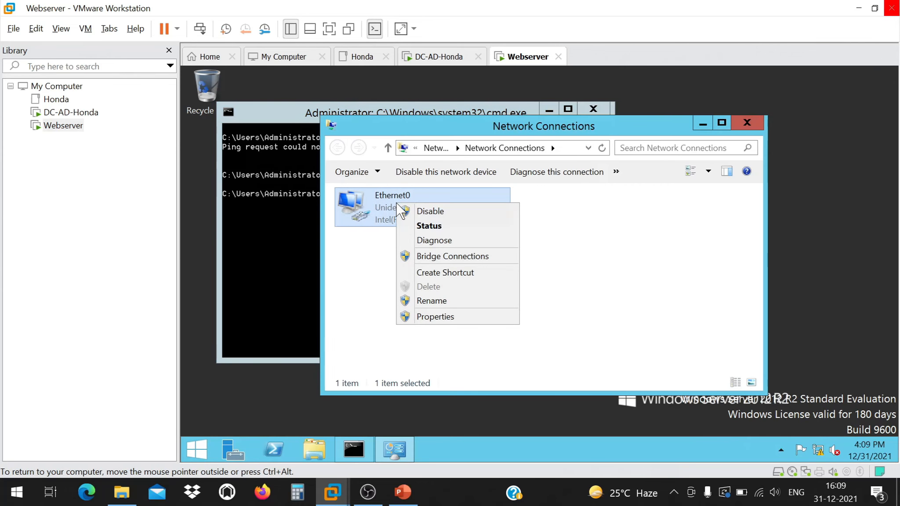
{"action": "left_click", "coordinate": [446, 317]}
{"action": "double_click", "coordinate": [449, 302]}
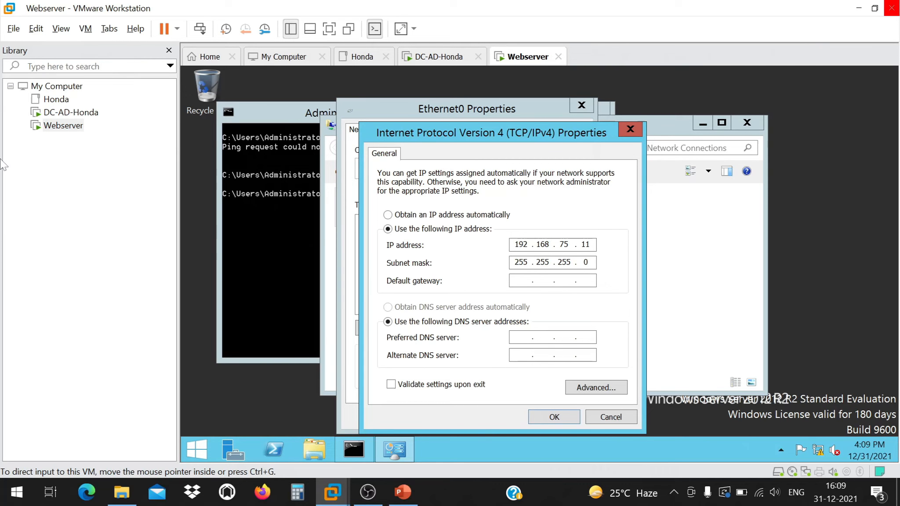
{"action": "left_click", "coordinate": [514, 339]}
{"action": "type", "text": "192.16"}
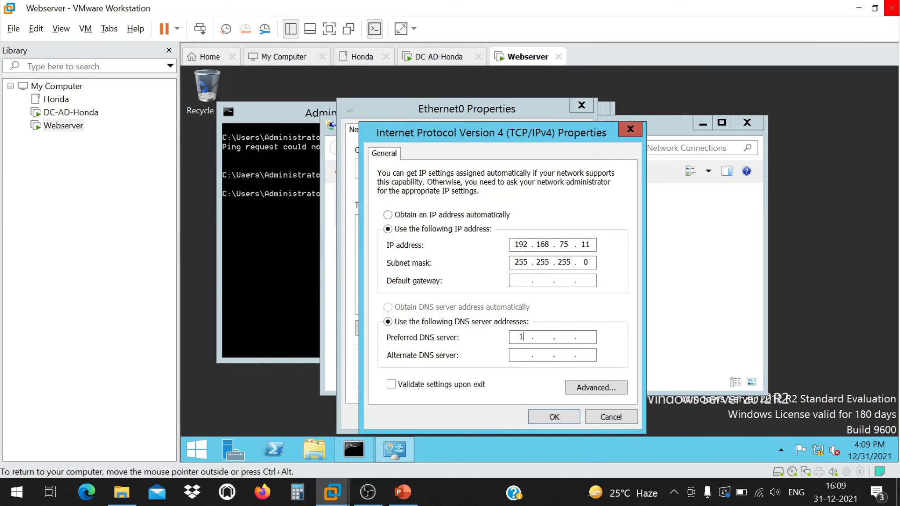
{"action": "type", "text": "8.75.10"}
{"action": "left_click", "coordinate": [554, 418]}
{"action": "left_click", "coordinate": [523, 416]}
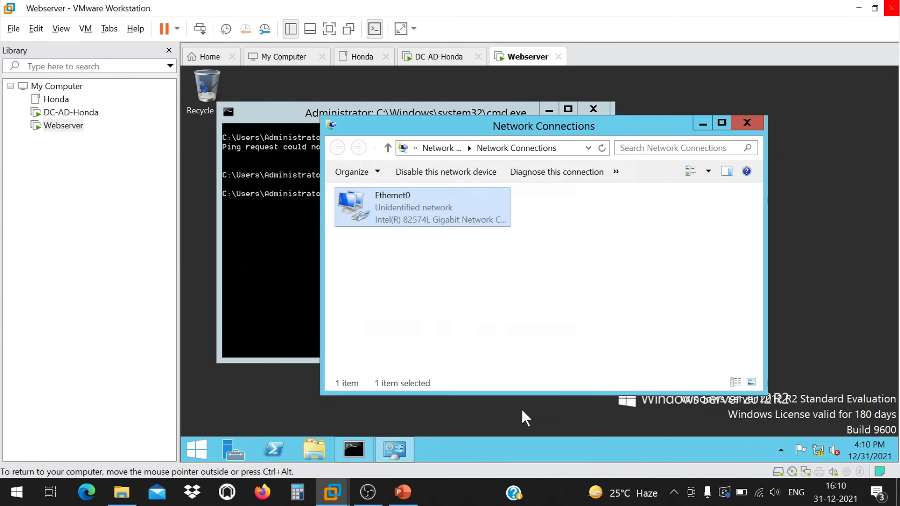
Refresh the Network Connections list, then close the window.
{"action": "right_click", "coordinate": [546, 233]}
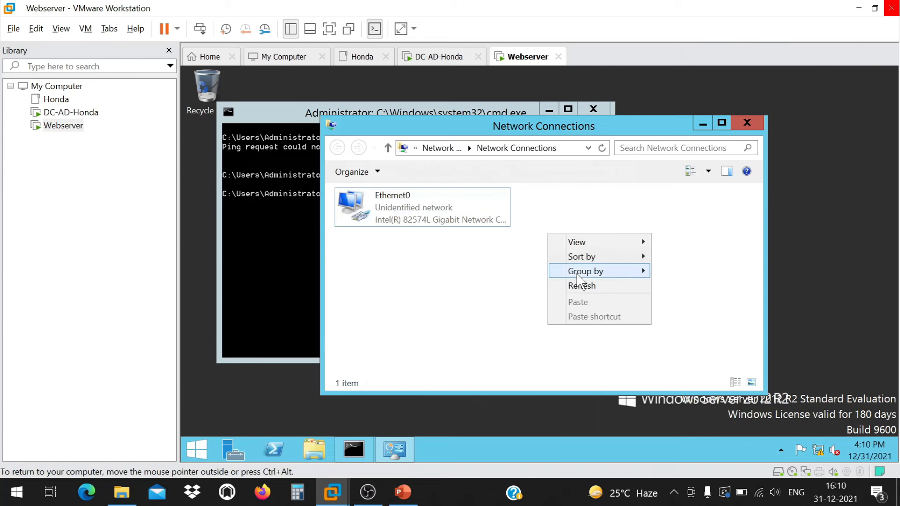
{"action": "left_click", "coordinate": [582, 284]}
{"action": "left_click", "coordinate": [745, 124]}
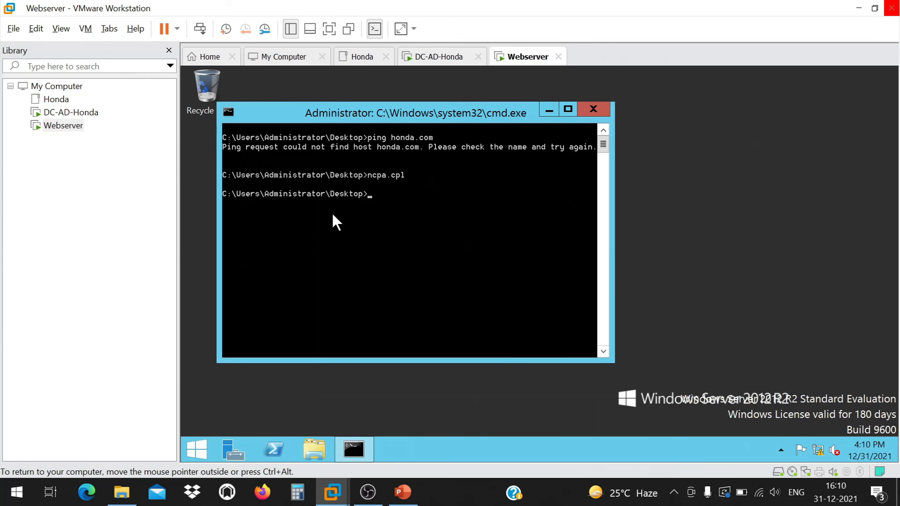
Ping honda.com again from the Webserver command prompt.
{"action": "type", "text": "ping honda.com"}
{"action": "left_click_drag", "start_coordinate": [420, 114], "coordinate": [474, 112]}
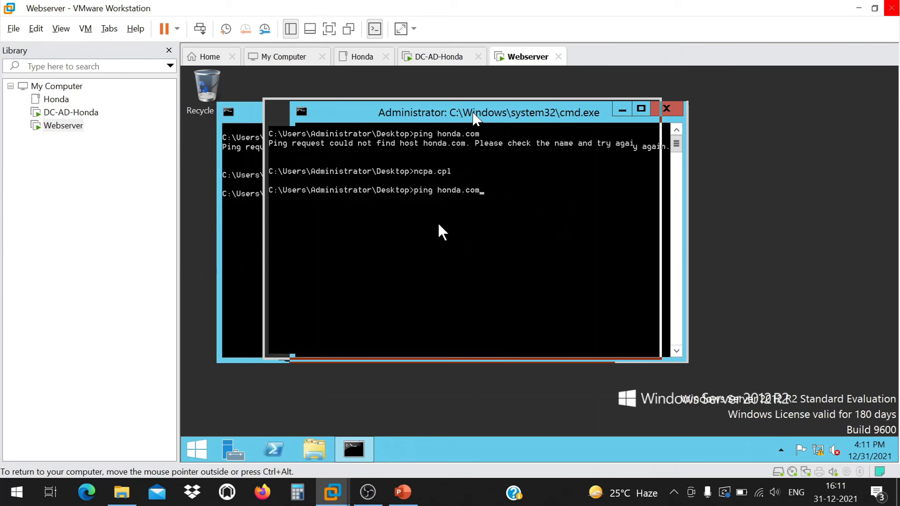
{"action": "key", "text": "Return"}
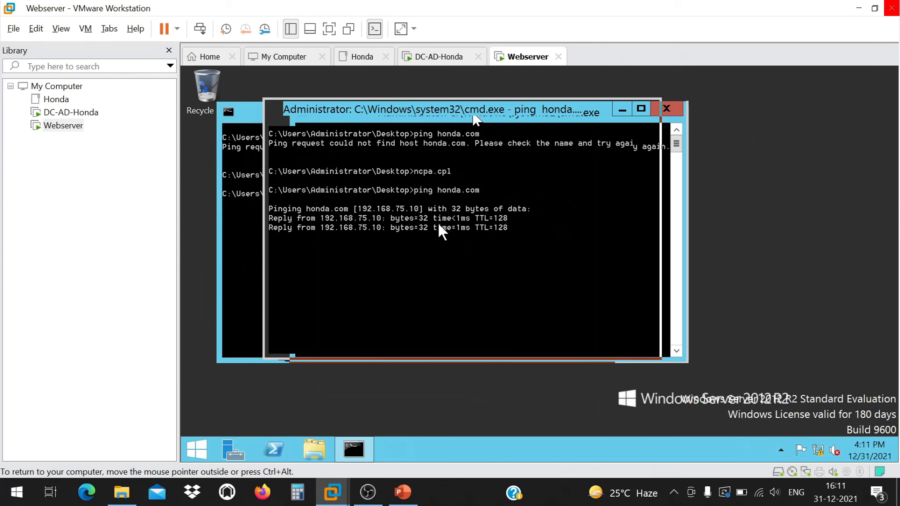
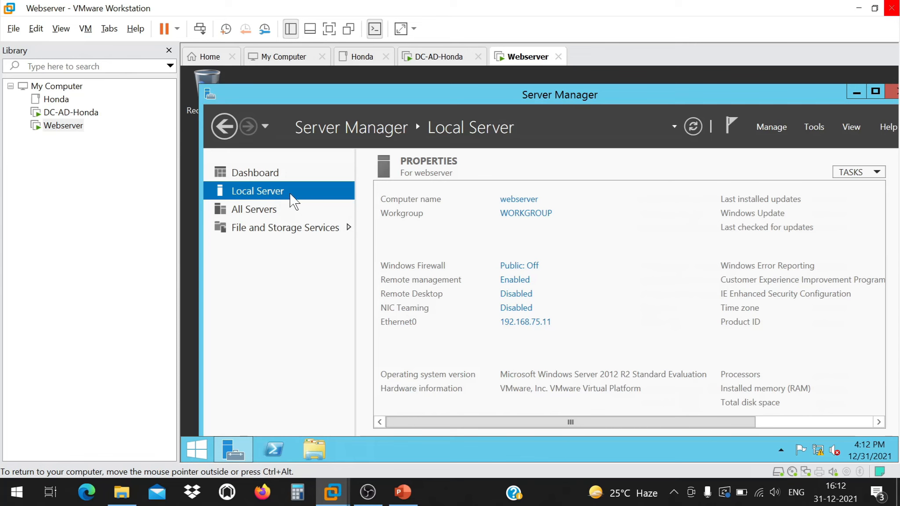
Change the Webserver computer's membership from WORKGROUP to the honda.com domain.
{"action": "left_click", "coordinate": [532, 215]}
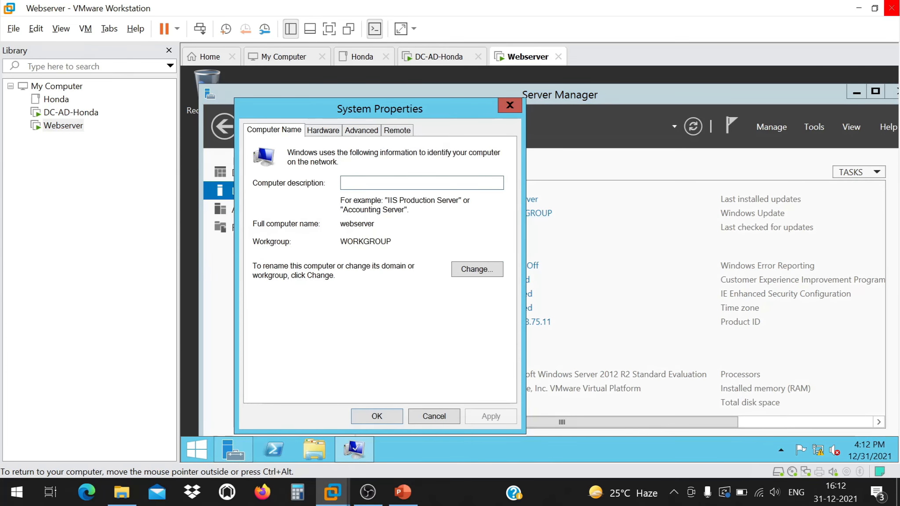
{"action": "left_click", "coordinate": [459, 269]}
{"action": "left_click", "coordinate": [282, 300]}
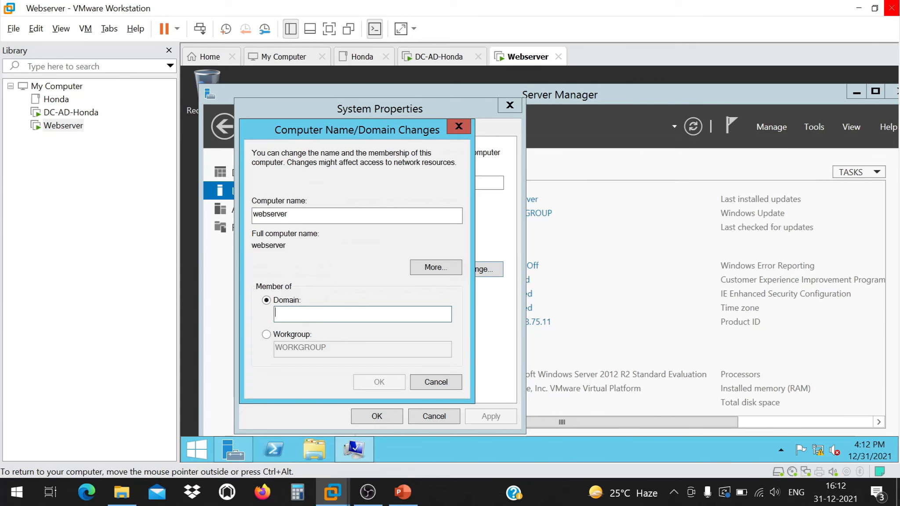
{"action": "type", "text": "honda.com"}
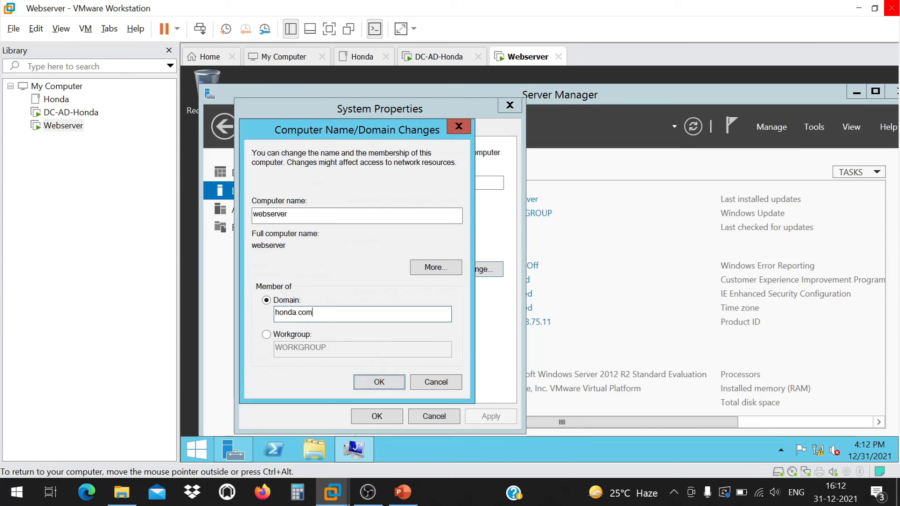
{"action": "left_click", "coordinate": [376, 380]}
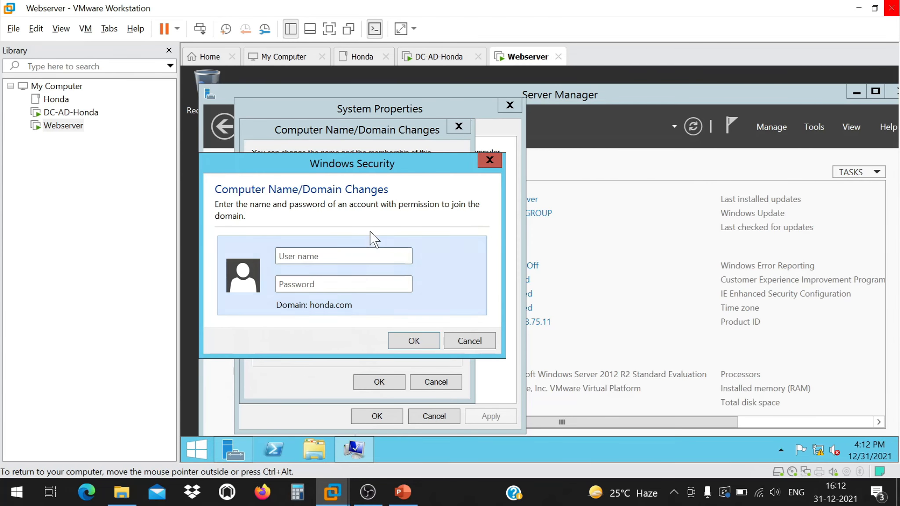
Authorize the domain join with the honda\administrator account and its password.
{"action": "mouse_move", "coordinate": [400, 166]}
{"action": "left_mouse_down"}
{"action": "mouse_move", "coordinate": [490, 174]}
{"action": "mouse_move", "coordinate": [611, 167]}
{"action": "left_mouse_up"}
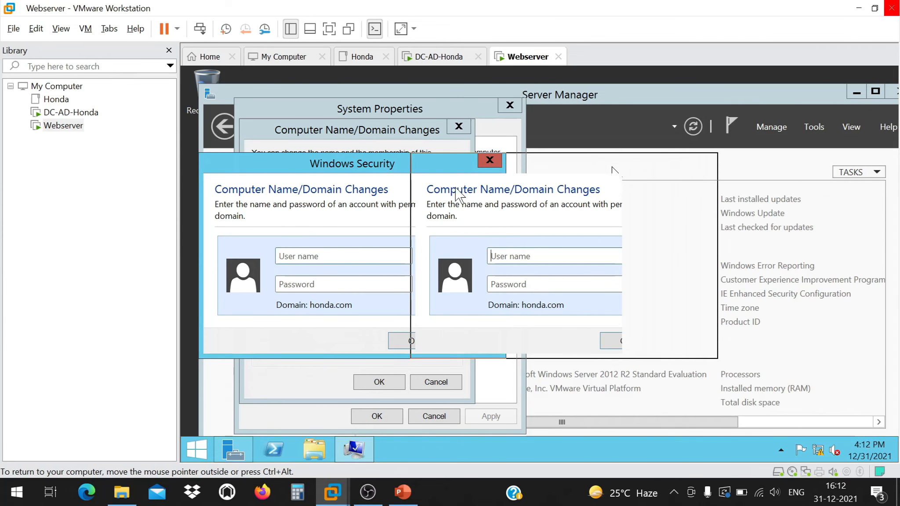
{"action": "left_click", "coordinate": [329, 28]}
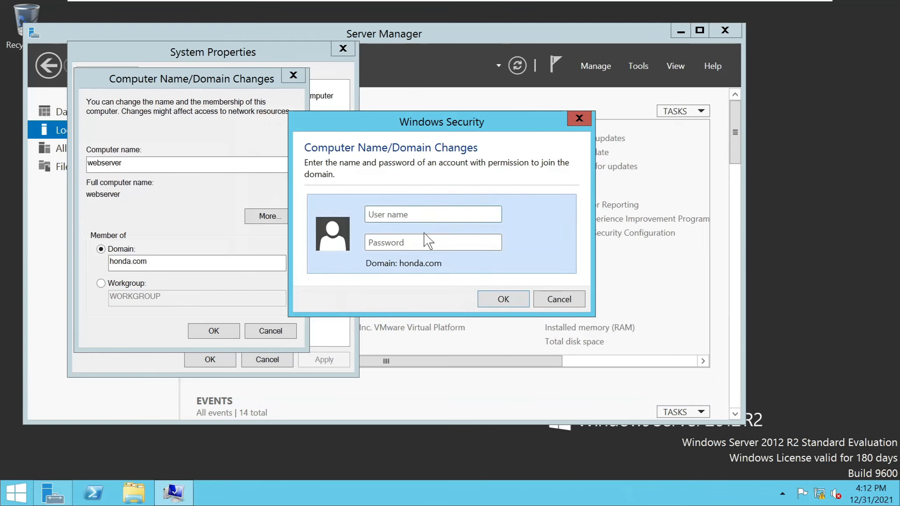
{"action": "left_click", "coordinate": [410, 213]}
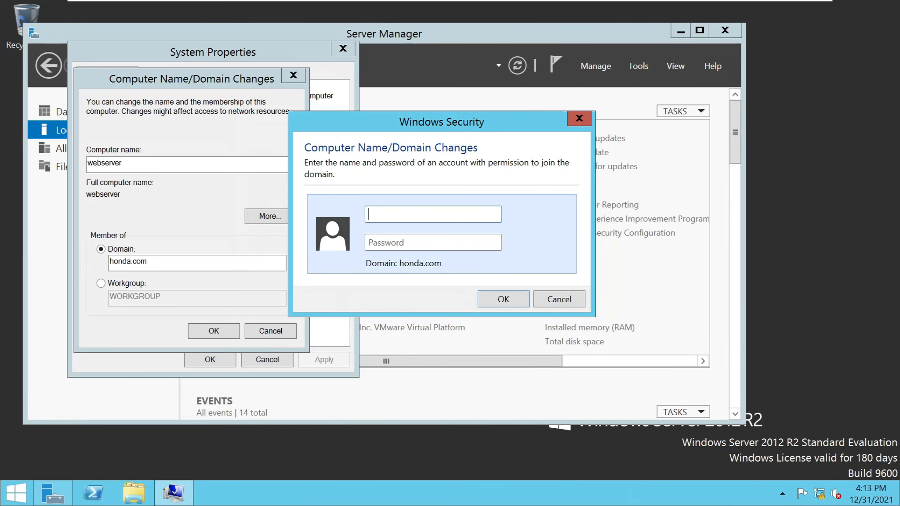
{"action": "type", "text": "admi"}
{"action": "key", "text": "BackSpace"}
{"action": "key", "text": "BackSpace"}
{"action": "type", "text": "min"}
{"action": "key", "text": "BackSpace"}
{"action": "key", "text": "BackSpace"}
{"action": "key", "text": "BackSpace"}
{"action": "key", "text": "BackSpace"}
{"action": "key", "text": "BackSpace"}
{"action": "type", "text": "honda\\ad"}
{"action": "key", "text": "BackSpace"}
{"action": "key", "text": "BackSpace"}
{"action": "key", "text": "BackSpace"}
{"action": "key", "text": "BackSpace"}
{"action": "key", "text": "BackSpace"}
{"action": "key", "text": "BackSpace"}
{"action": "key", "text": "BackSpace"}
{"action": "key", "text": "BackSpace"}
{"action": "type", "text": "administrator"}
{"action": "key", "text": "Tab"}
{"action": "type", "text": "*********"}
{"action": "key", "text": "Return"}
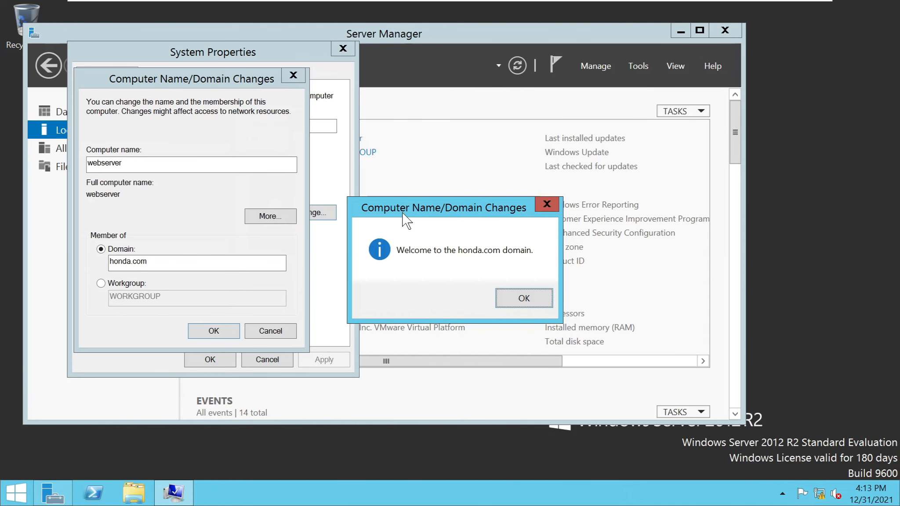
Acknowledge the honda.com welcome and restart messages, then exit full-screen mode.
{"action": "left_click", "coordinate": [534, 296]}
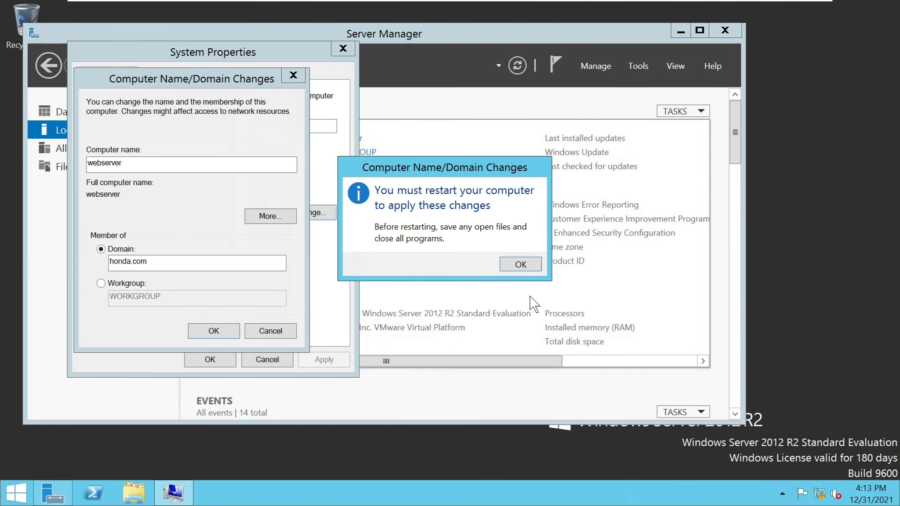
{"action": "left_click", "coordinate": [521, 264]}
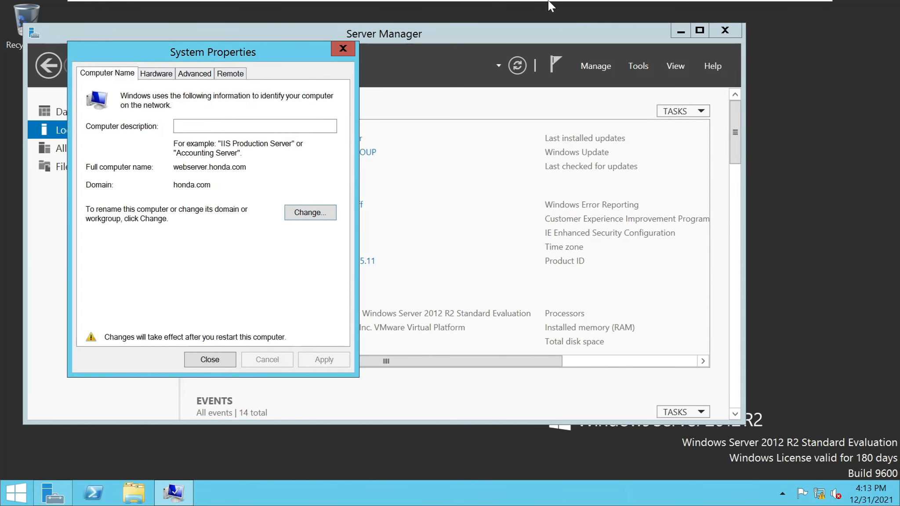
{"action": "mouse_move", "coordinate": [550, 2]}
{"action": "left_click", "coordinate": [345, 10]}
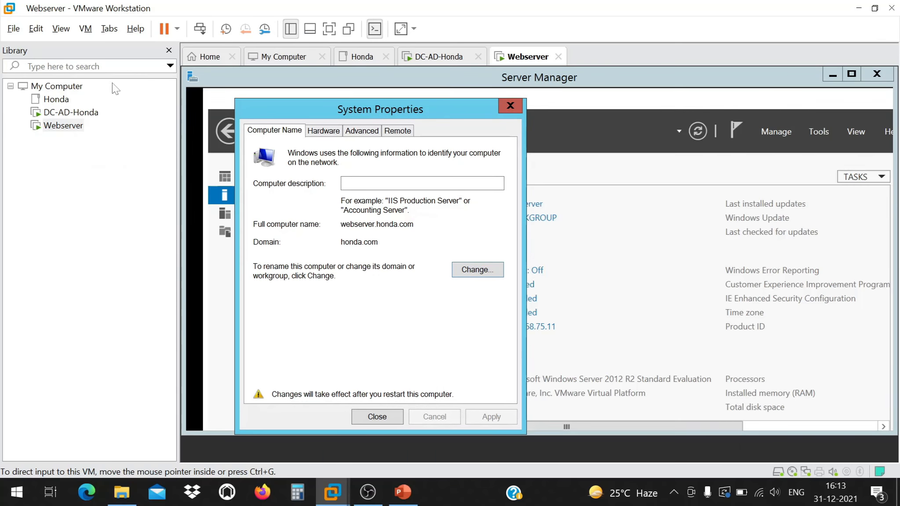
On the DC-AD-Honda VM, launch Active Directory Users and Computers from a Start search for 'users'.
{"action": "left_click", "coordinate": [70, 112]}
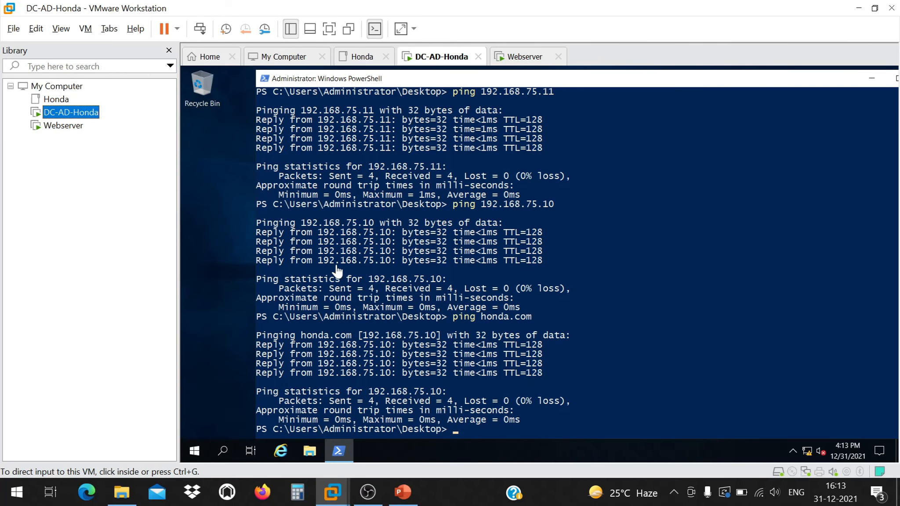
{"action": "left_click", "coordinate": [194, 451]}
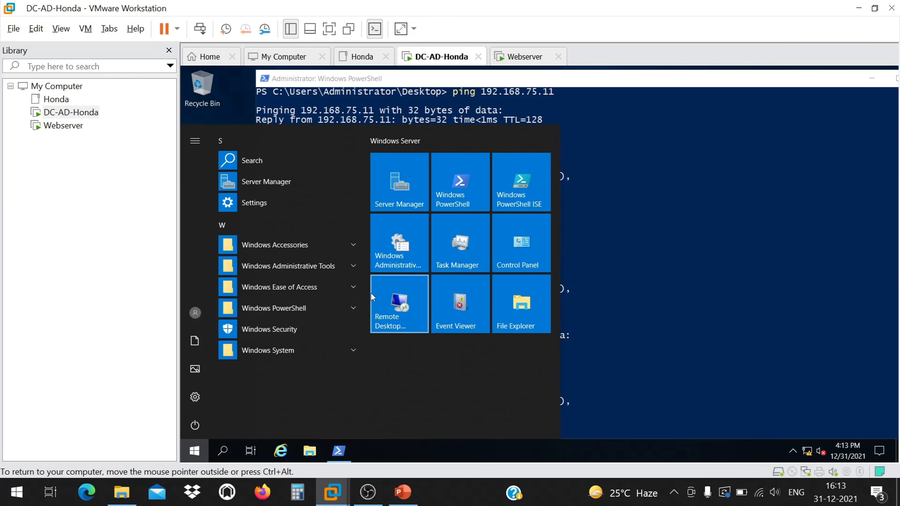
{"action": "type", "text": "users"}
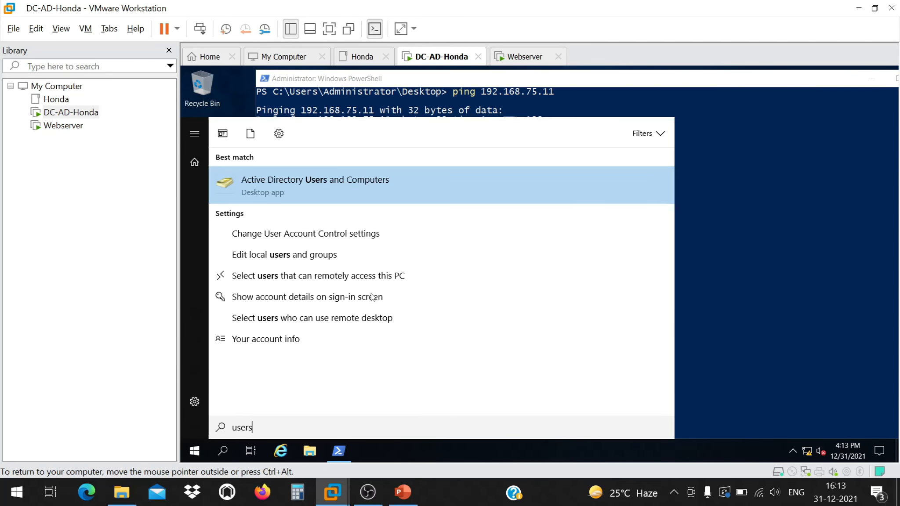
{"action": "left_click", "coordinate": [347, 184]}
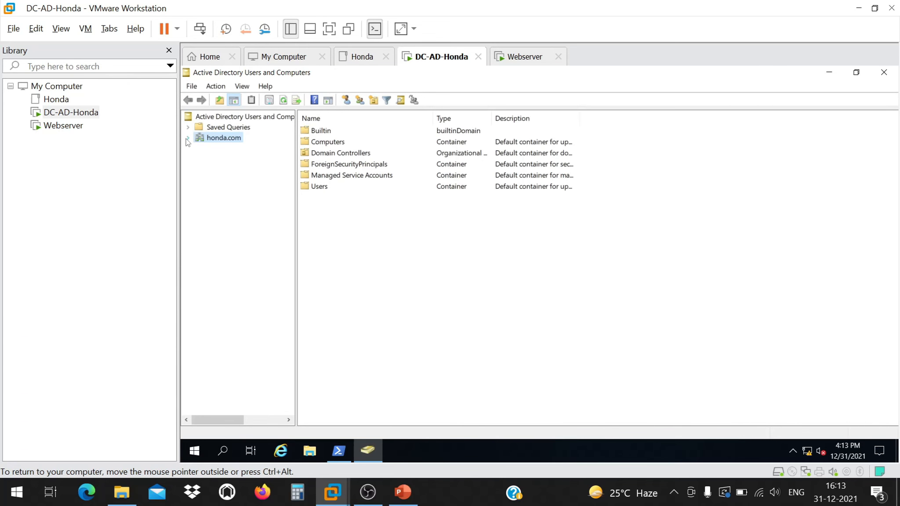
Expand honda.com, find WEBSERVER under Computers, and open its account properties.
{"action": "left_click", "coordinate": [188, 138]}
{"action": "left_click", "coordinate": [228, 159]}
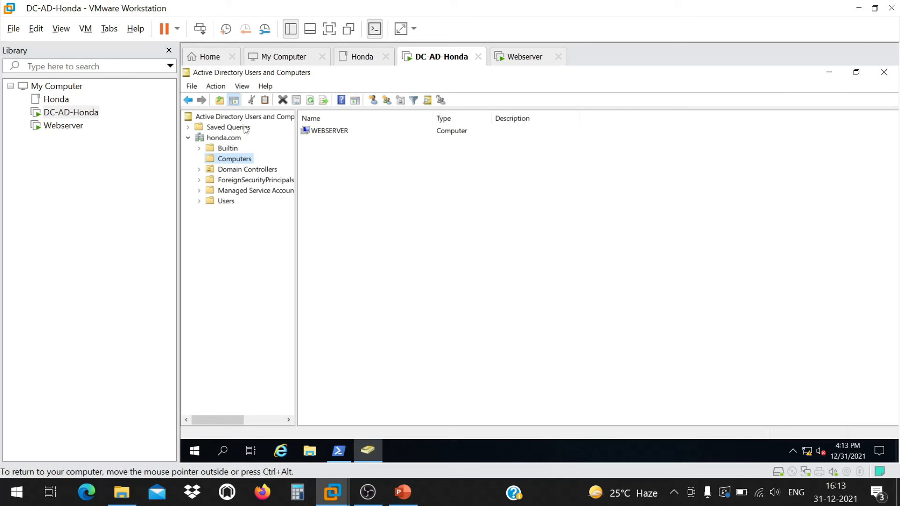
{"action": "left_click", "coordinate": [318, 132]}
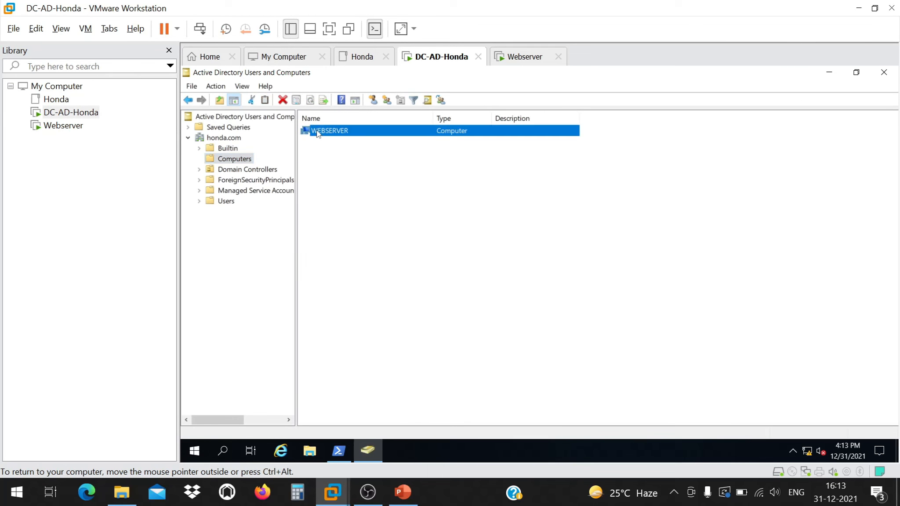
{"action": "left_click", "coordinate": [233, 148]}
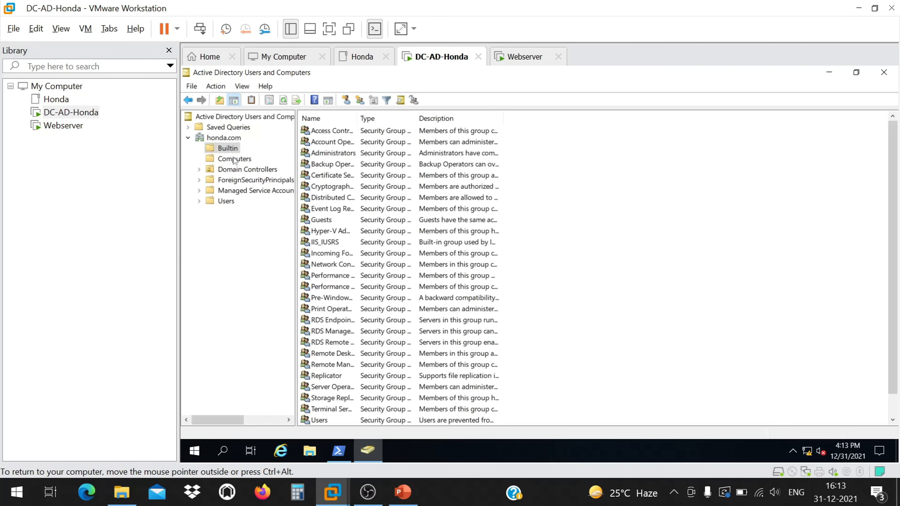
{"action": "left_click", "coordinate": [234, 159]}
{"action": "double_click", "coordinate": [344, 134]}
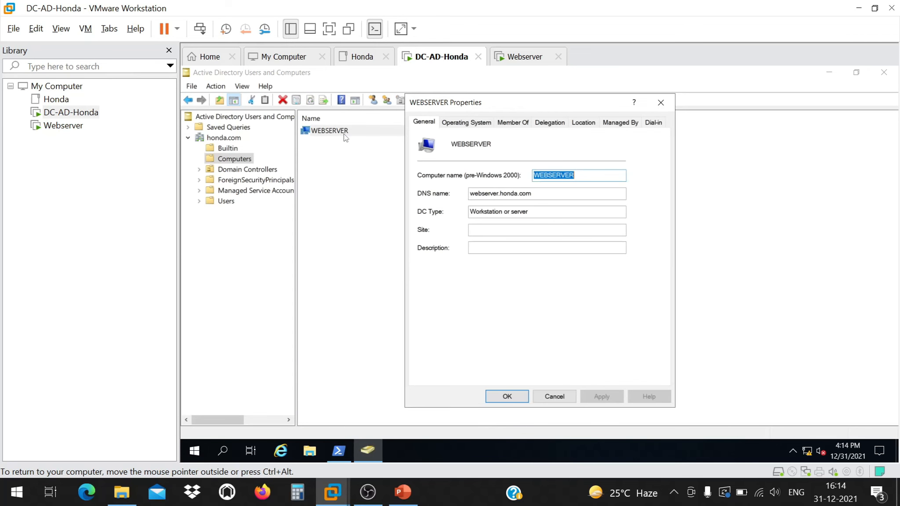
Review WEBSERVER's properties: DNS name webserver.honda.com, operating system, groups, delegation, location, managed by, dial-in.
{"action": "key", "text": "Tab"}
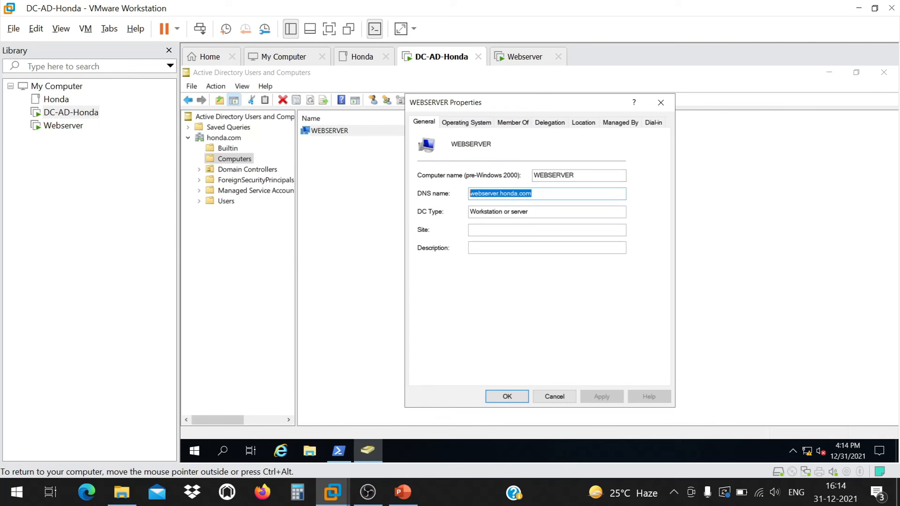
{"action": "left_click", "coordinate": [533, 194]}
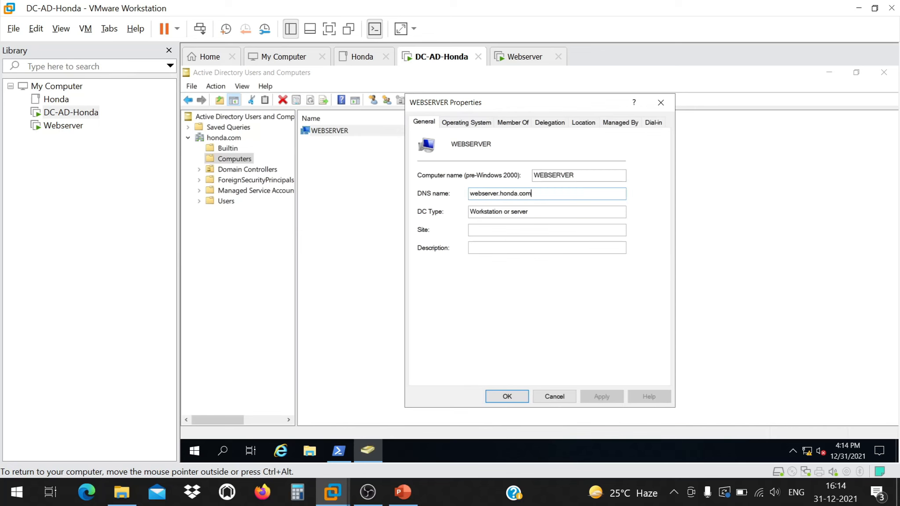
{"action": "left_click", "coordinate": [466, 122]}
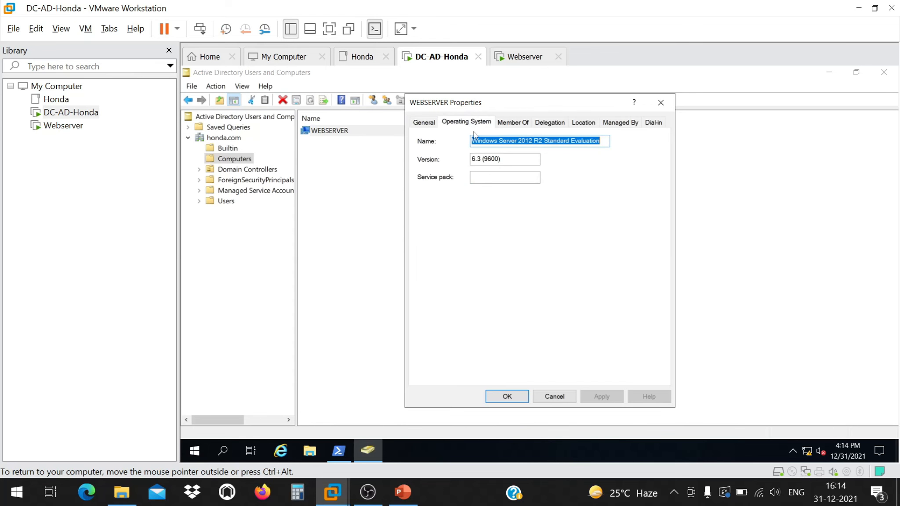
{"action": "left_click", "coordinate": [511, 126]}
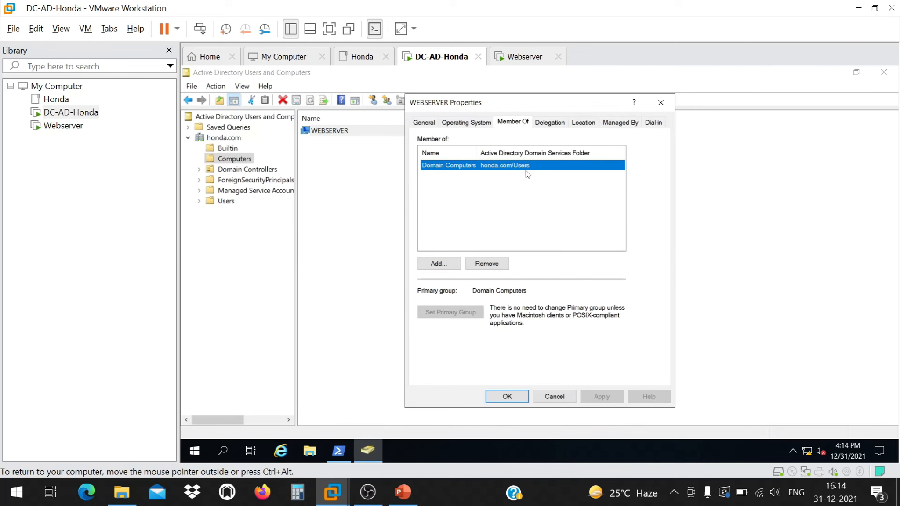
{"action": "left_click", "coordinate": [550, 123]}
{"action": "left_click", "coordinate": [511, 123]}
{"action": "left_click", "coordinate": [551, 123]}
{"action": "left_click", "coordinate": [582, 123]}
{"action": "left_click", "coordinate": [607, 124]}
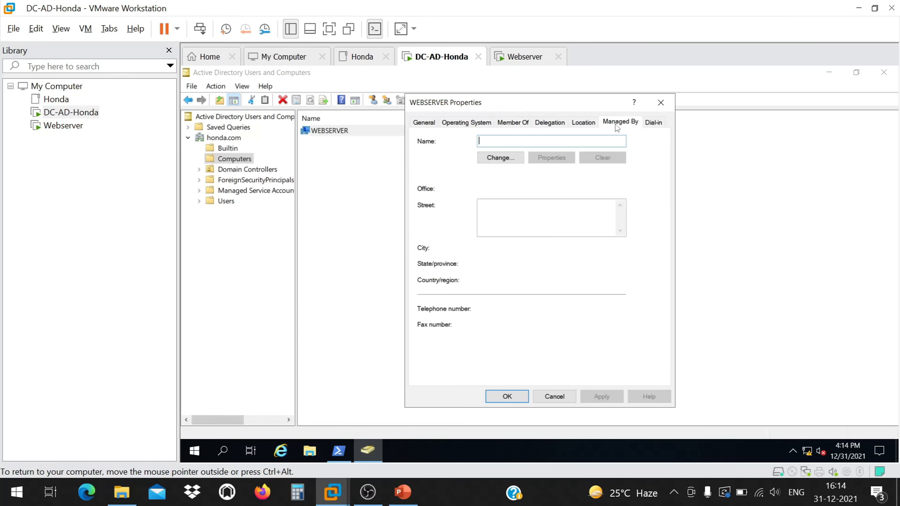
{"action": "left_click", "coordinate": [652, 125]}
Cancel the account properties and close System Properties on the Webserver VM.
{"action": "left_click", "coordinate": [561, 399]}
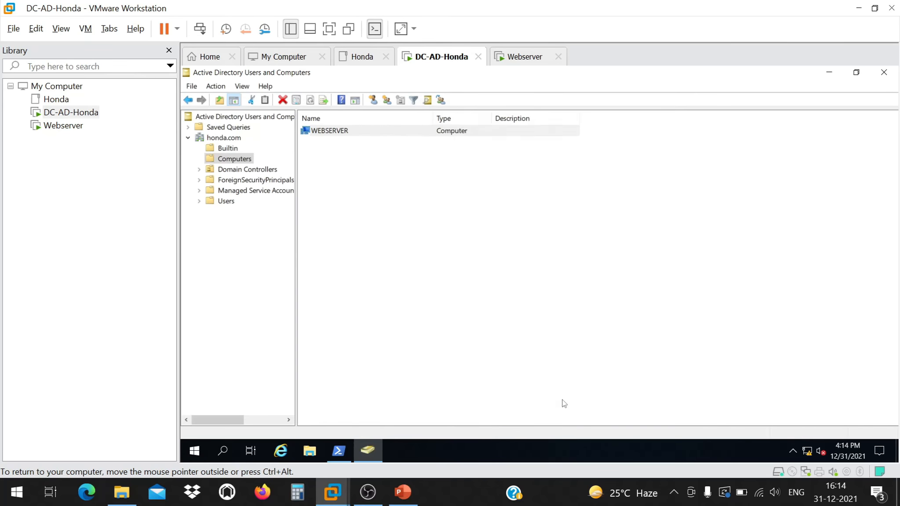
{"action": "left_click", "coordinate": [64, 126]}
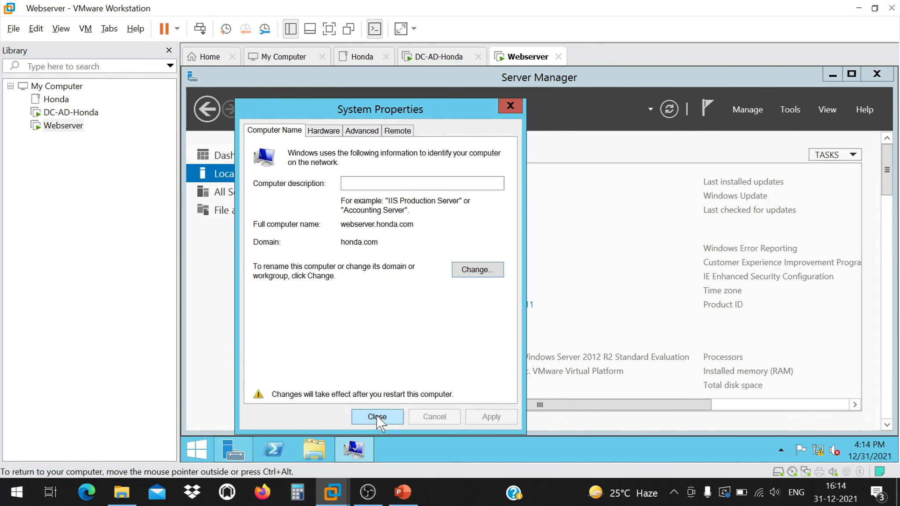
{"action": "left_click", "coordinate": [377, 416]}
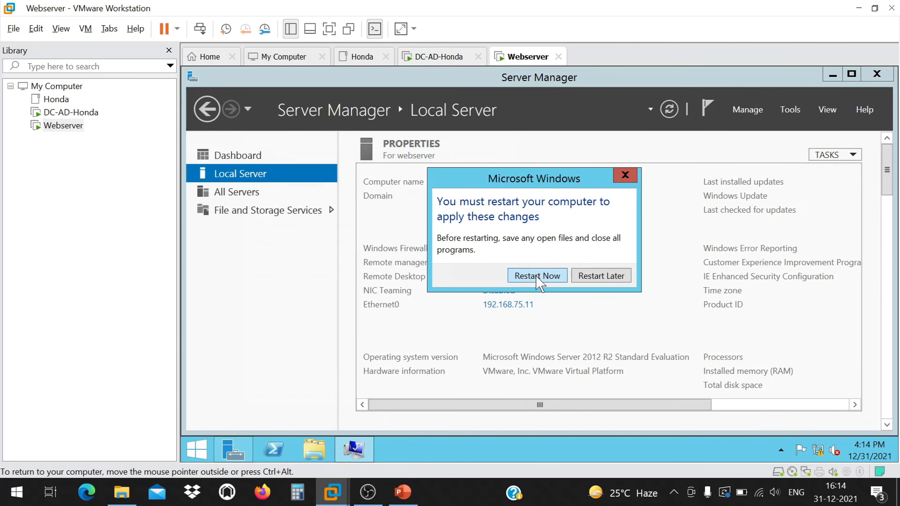
Choose Restart Now to reboot the Webserver VM and apply the domain join.
{"action": "left_click", "coordinate": [535, 275]}
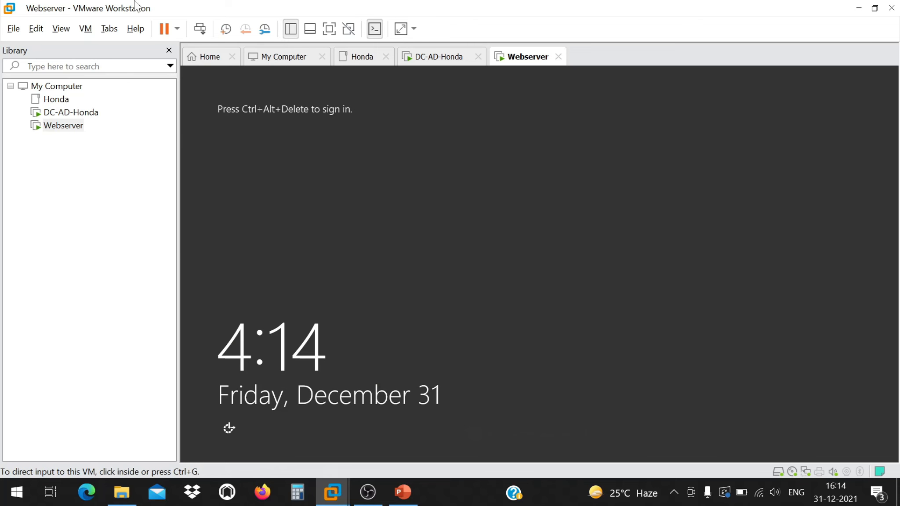
At the Webserver logon, try signing in as another user with honda\ plus the domain user's name and password.
{"action": "left_click", "coordinate": [200, 29]}
{"action": "left_click", "coordinate": [627, 283]}
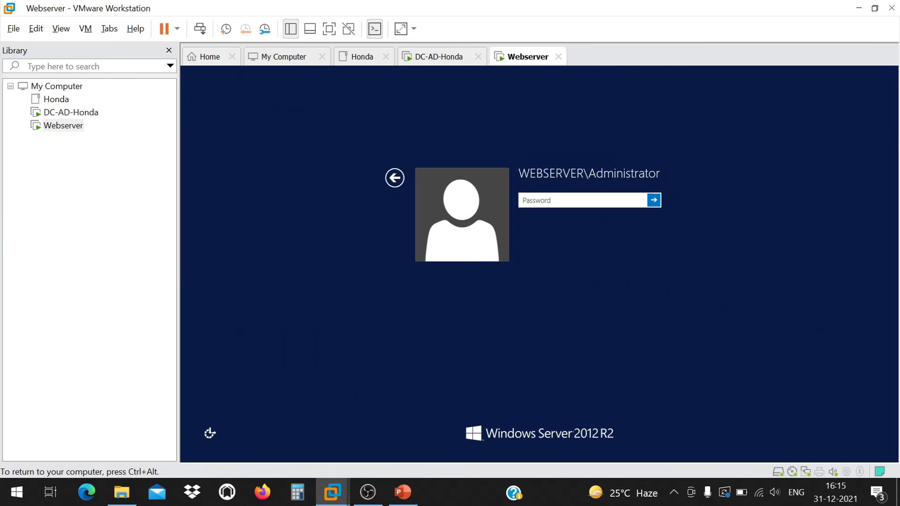
{"action": "left_click", "coordinate": [394, 178]}
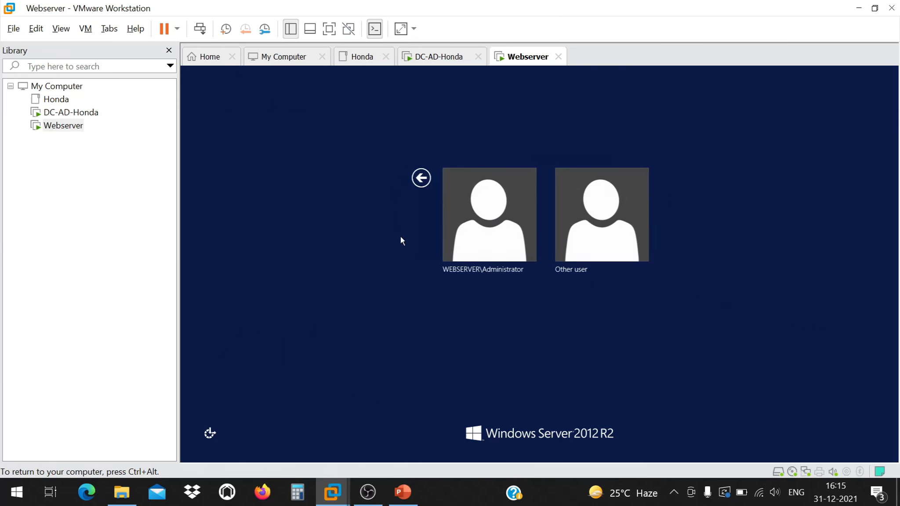
{"action": "left_click", "coordinate": [596, 211]}
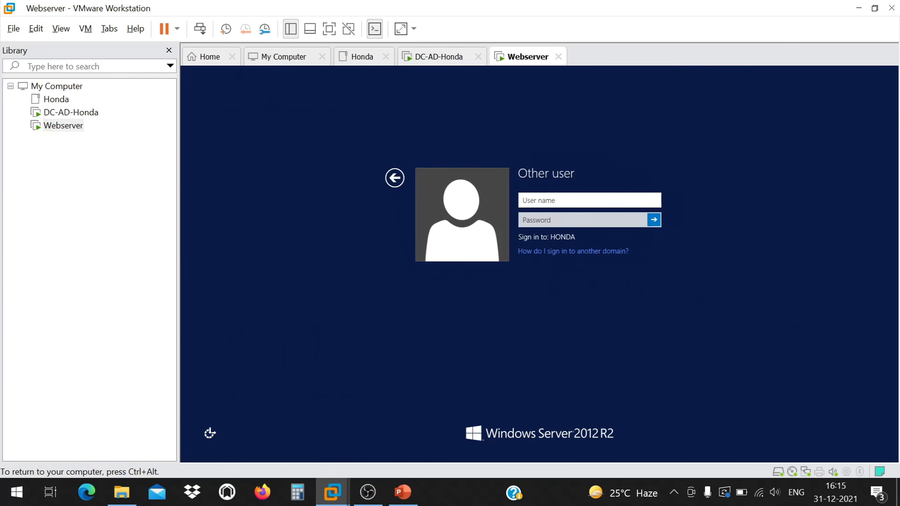
{"action": "type", "text": "honda\\"}
{"action": "type", "text": "sariq"}
{"action": "key", "text": "Tab"}
{"action": "type", "text": "********"}
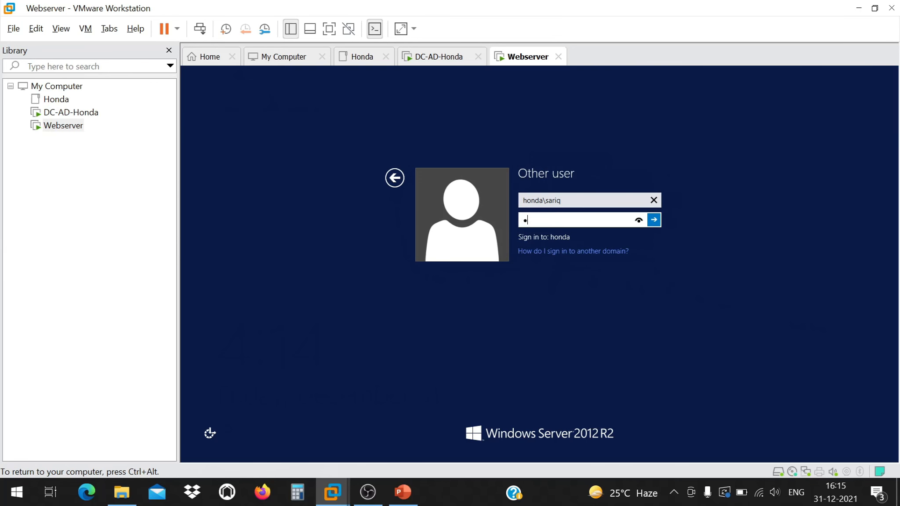
{"action": "type", "text": "****"}
{"action": "key", "text": "Return"}
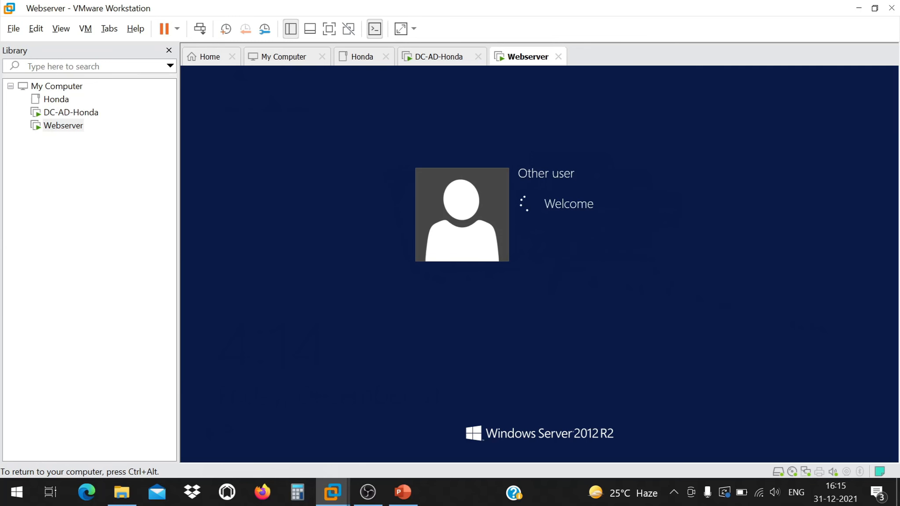
After the sign-in error, change the domain prefix to honda.com and retry with the password.
{"action": "left_click", "coordinate": [547, 213]}
{"action": "left_click", "coordinate": [571, 203]}
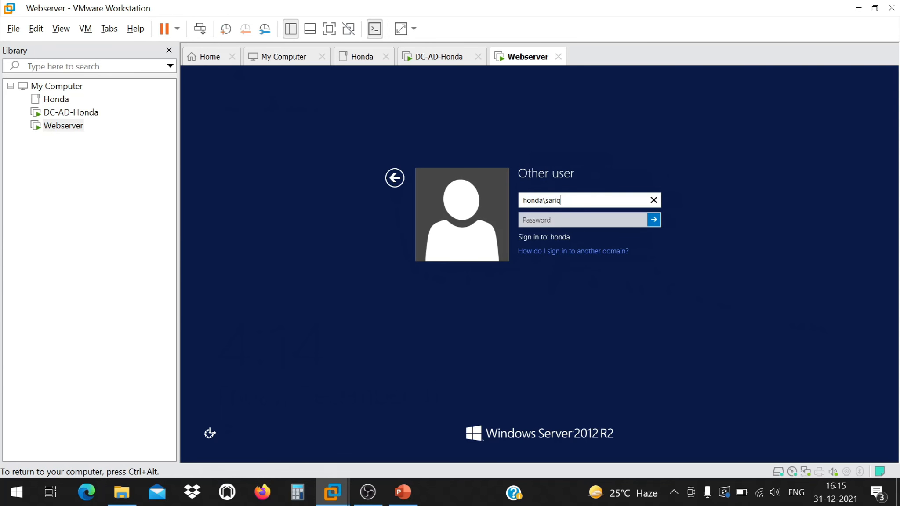
{"action": "key", "text": "Tab"}
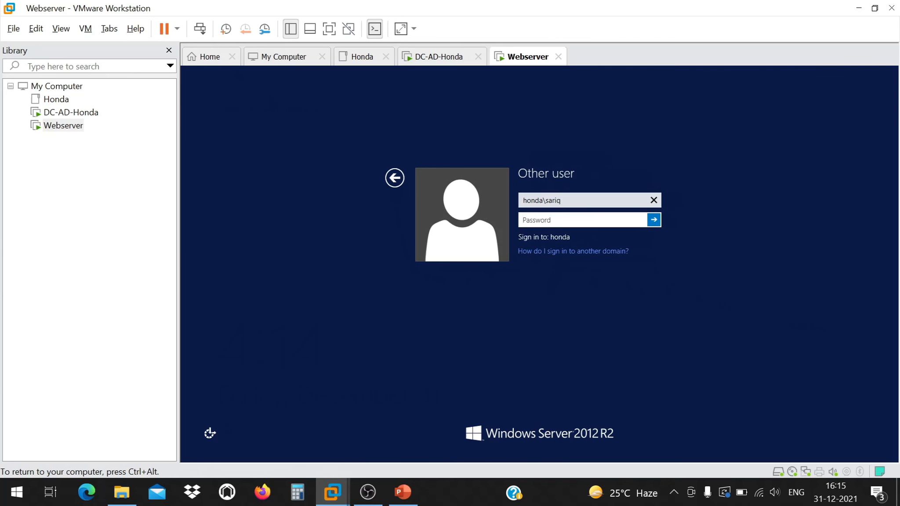
{"action": "key", "text": "shift+Tab"}
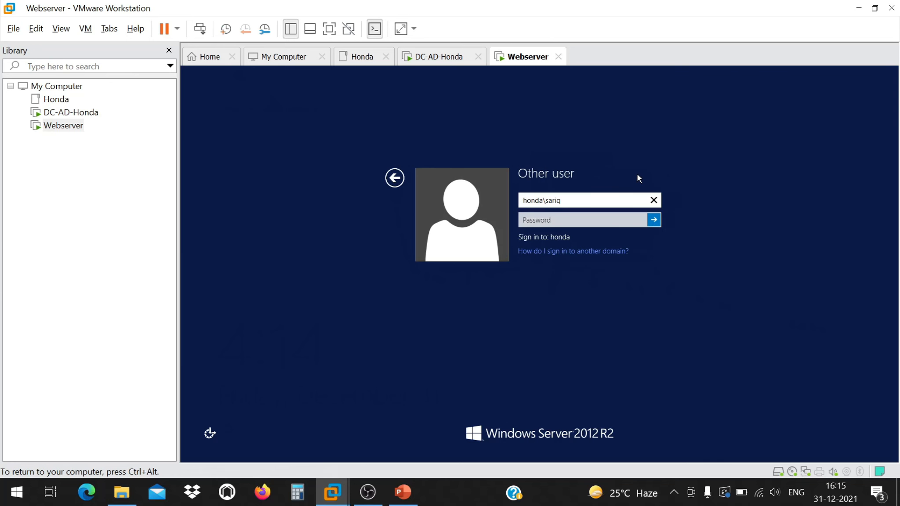
{"action": "type", "text": ".com"}
{"action": "key", "text": "Tab"}
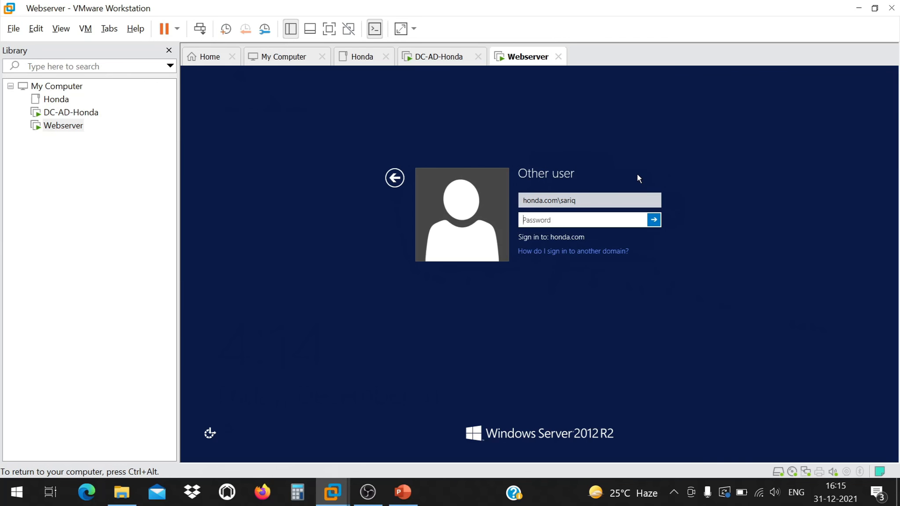
{"action": "type", "text": "•••••••••••••"}
{"action": "key", "text": "Return"}
{"action": "key", "text": "Return"}
{"action": "key", "text": "ctrl+alt"}
{"action": "left_click", "coordinate": [57, 112]}
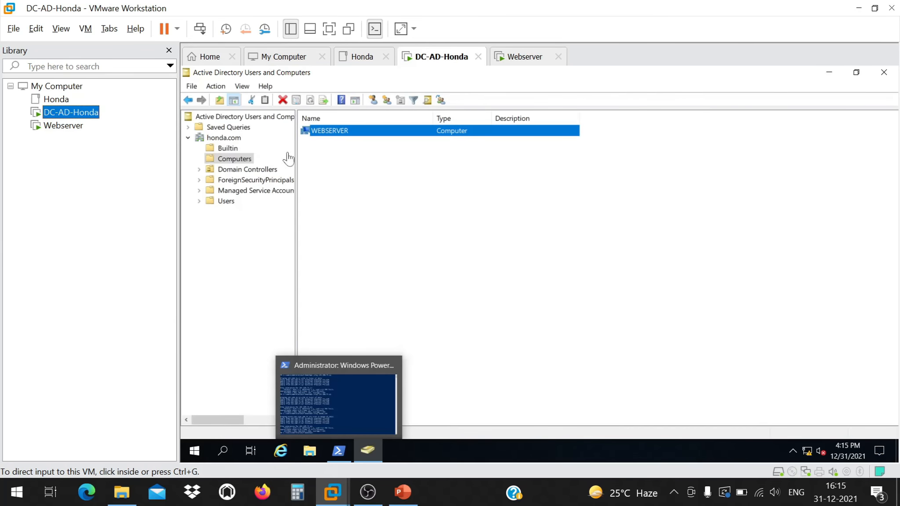
{"action": "left_click", "coordinate": [225, 200]}
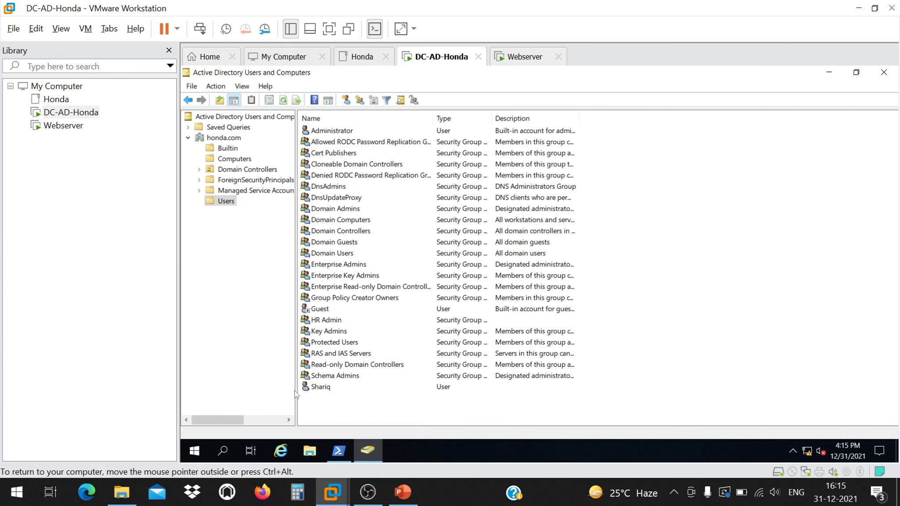
{"action": "left_click", "coordinate": [321, 386]}
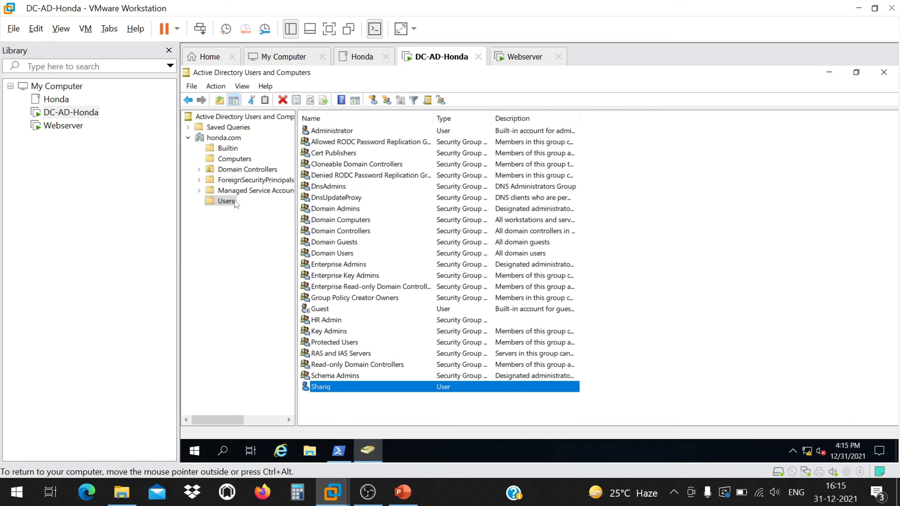
{"action": "left_click", "coordinate": [228, 151]}
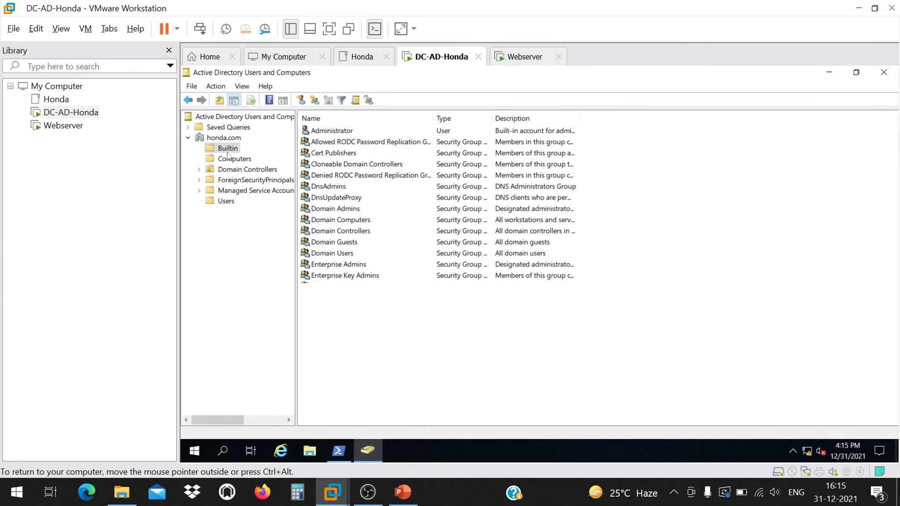
{"action": "left_click", "coordinate": [230, 162]}
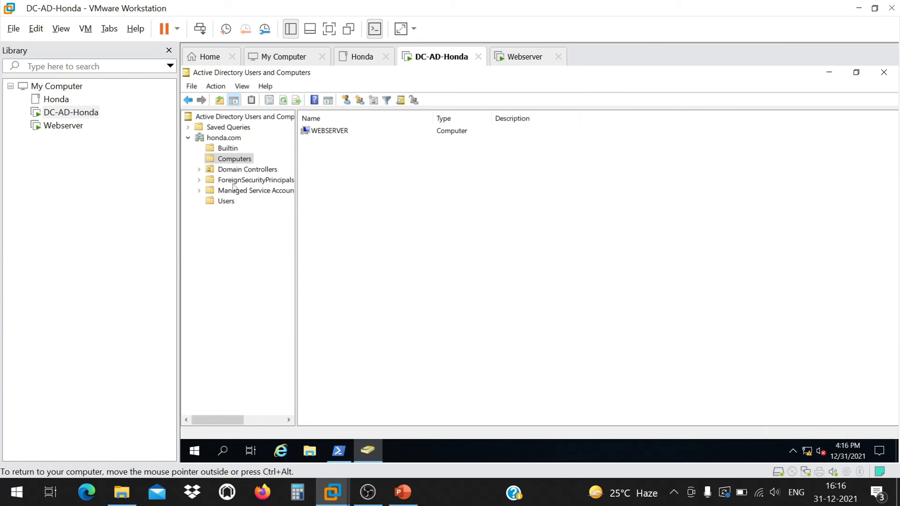
{"action": "left_click", "coordinate": [237, 170]}
{"action": "double_click", "coordinate": [328, 133]}
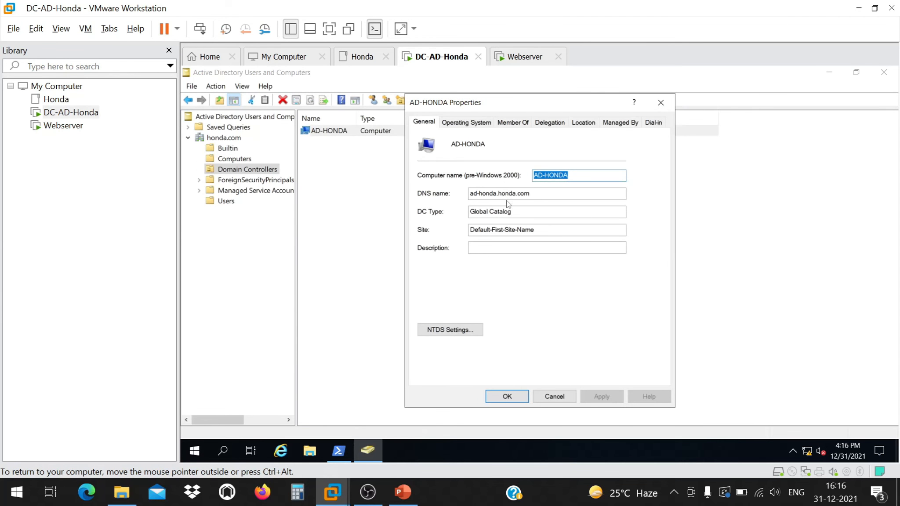
{"action": "mouse_move", "coordinate": [482, 194]}
{"action": "left_mouse_down"}
{"action": "mouse_move", "coordinate": [530, 193]}
{"action": "mouse_move", "coordinate": [469, 194]}
{"action": "left_mouse_up"}
{"action": "left_click_drag", "start_coordinate": [530, 193], "coordinate": [498, 193]}
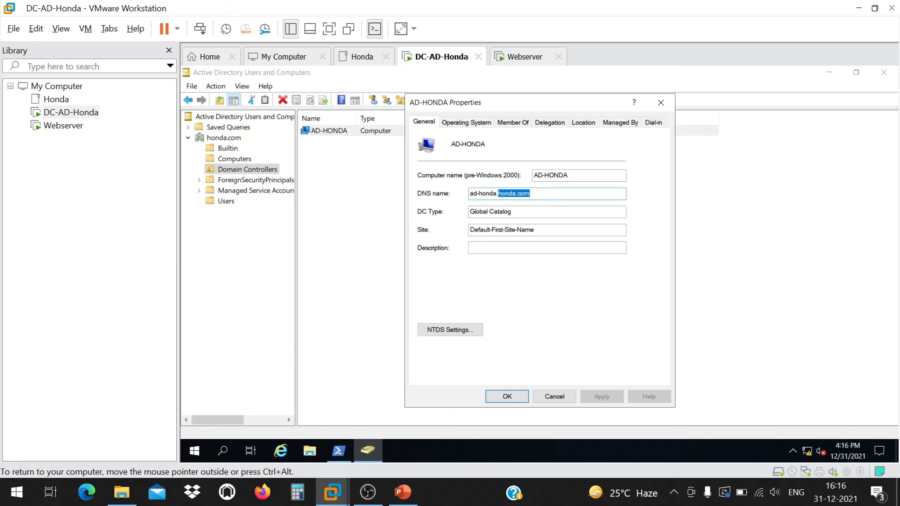
{"action": "left_click", "coordinate": [553, 395]}
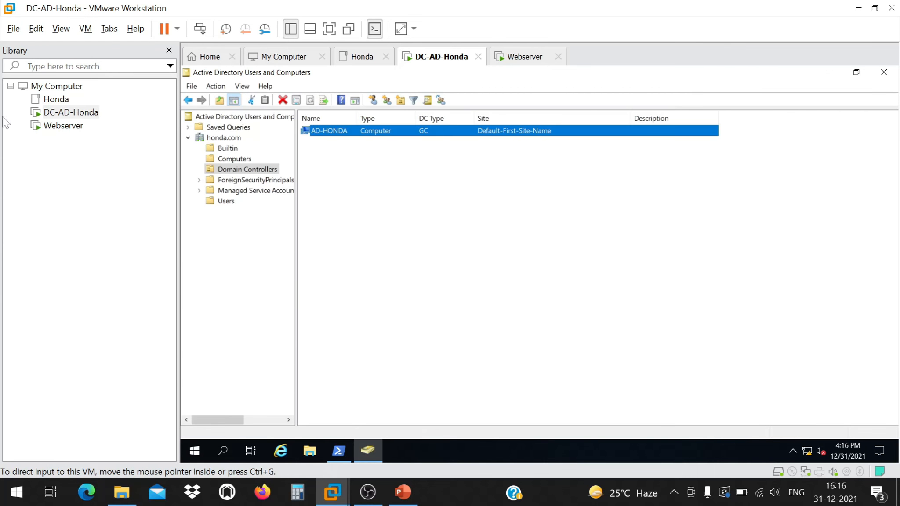
{"action": "left_click", "coordinate": [61, 125]}
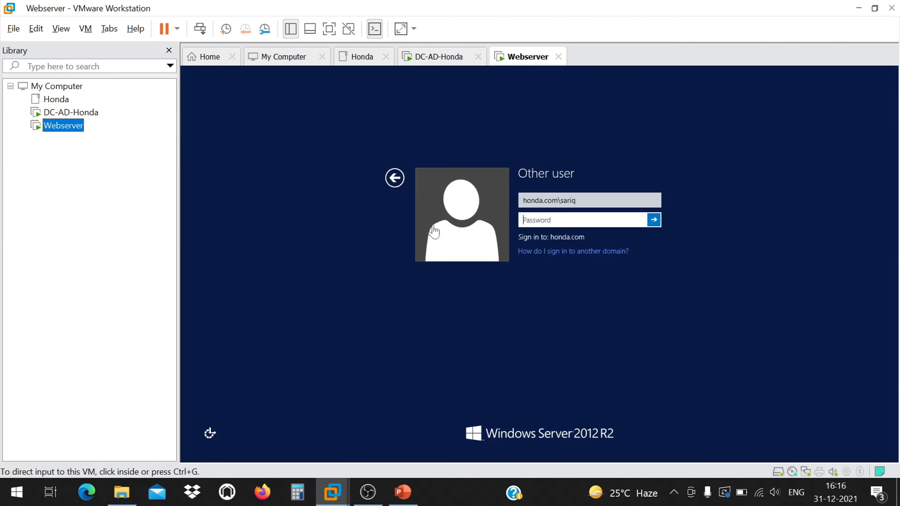
Remove the domain prefix from the user name and correct its spelling by adding the missing 'h'.
{"action": "left_click", "coordinate": [557, 201]}
{"action": "key", "text": "BackSpace"}
{"action": "key", "text": "BackSpace"}
{"action": "key", "text": "BackSpace"}
{"action": "key", "text": "BackSpace"}
{"action": "key", "text": "BackSpace"}
{"action": "key", "text": "BackSpace"}
{"action": "key", "text": "BackSpace"}
{"action": "key", "text": "BackSpace"}
{"action": "key", "text": "BackSpace"}
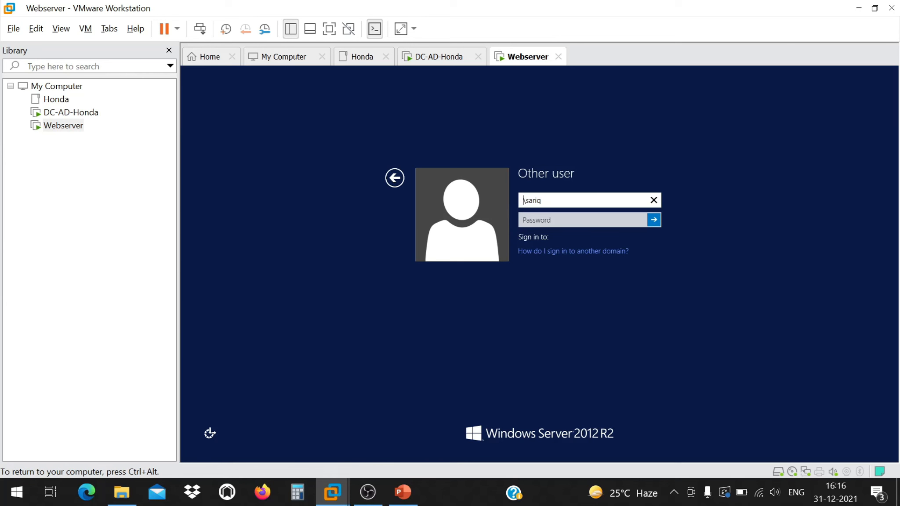
{"action": "key", "text": "Delete"}
{"action": "key", "text": "Tab"}
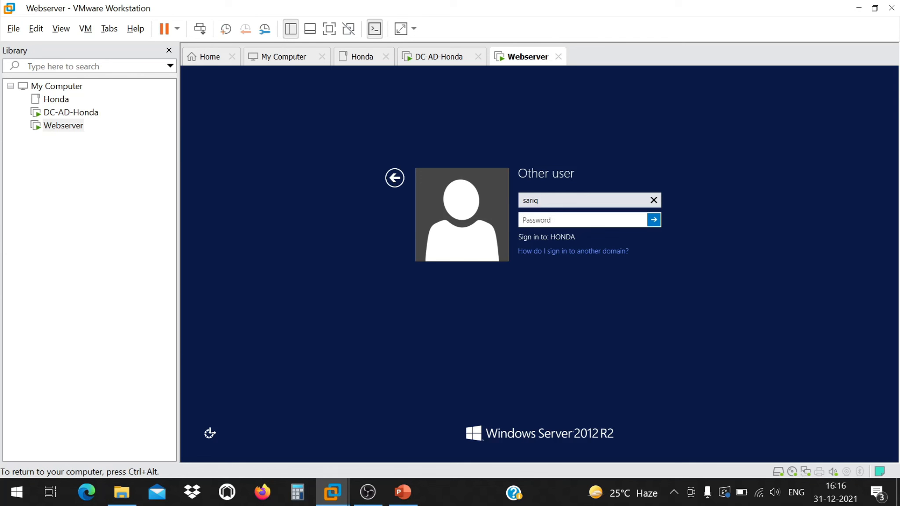
{"action": "left_click", "coordinate": [526, 201]}
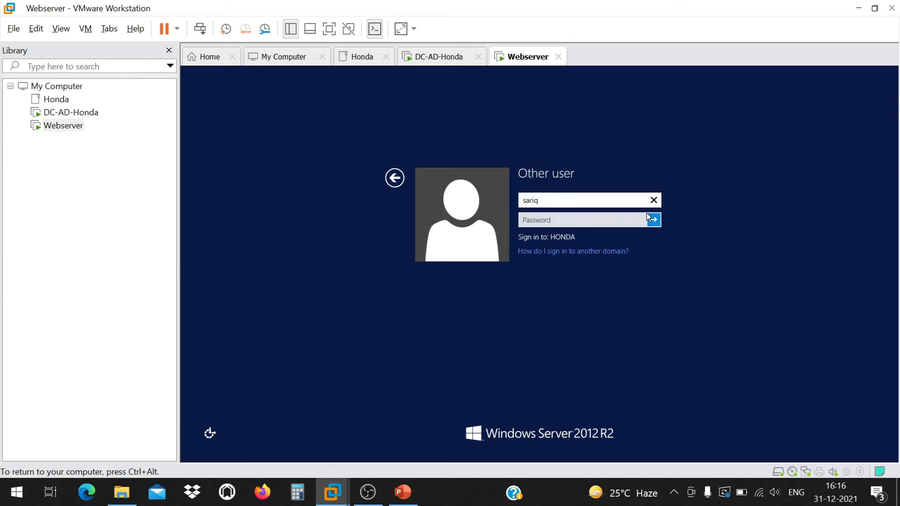
{"action": "type", "text": "h"}
{"action": "key", "text": "Tab"}
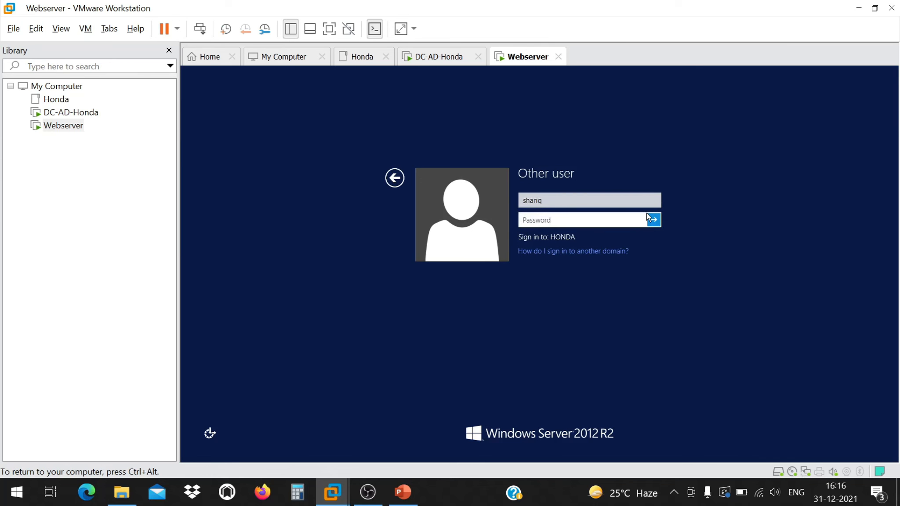
Enter the account password and put a leading backslash before the user name.
{"action": "type", "text": "Password@123"}
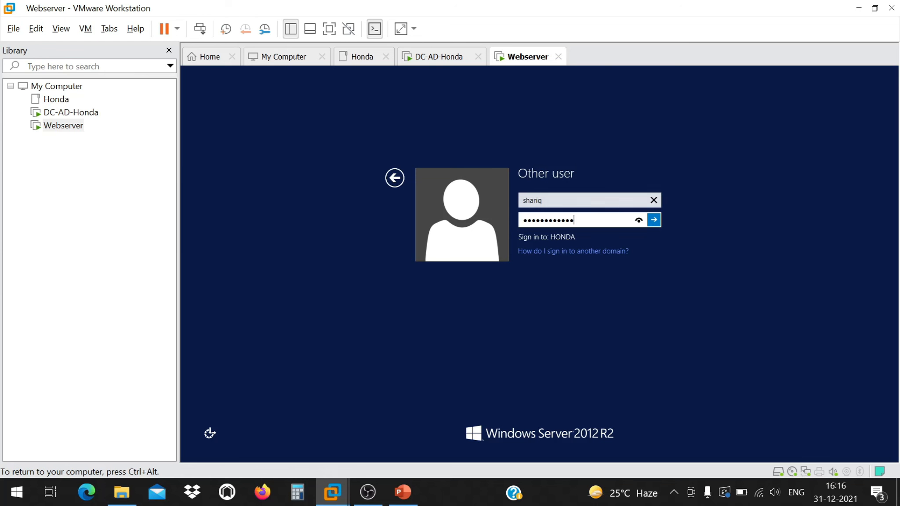
{"action": "left_click", "coordinate": [576, 196]}
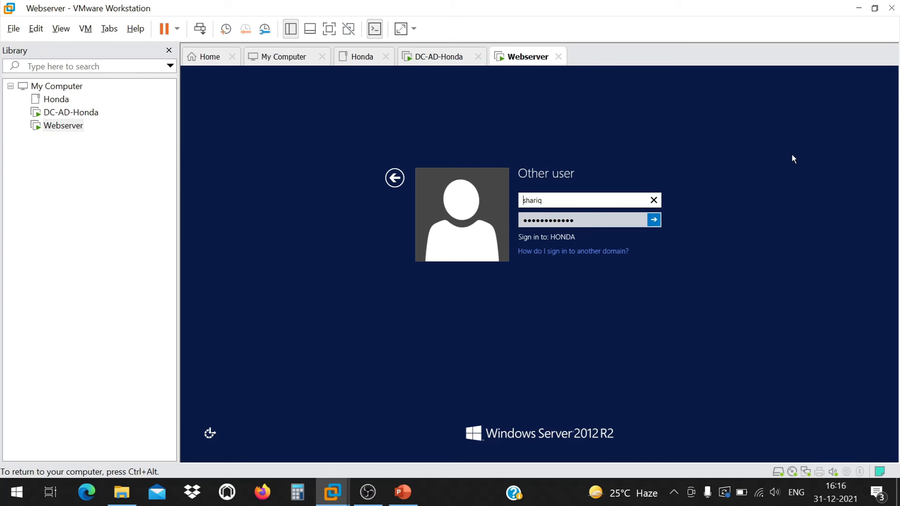
{"action": "type", "text": "\\"}
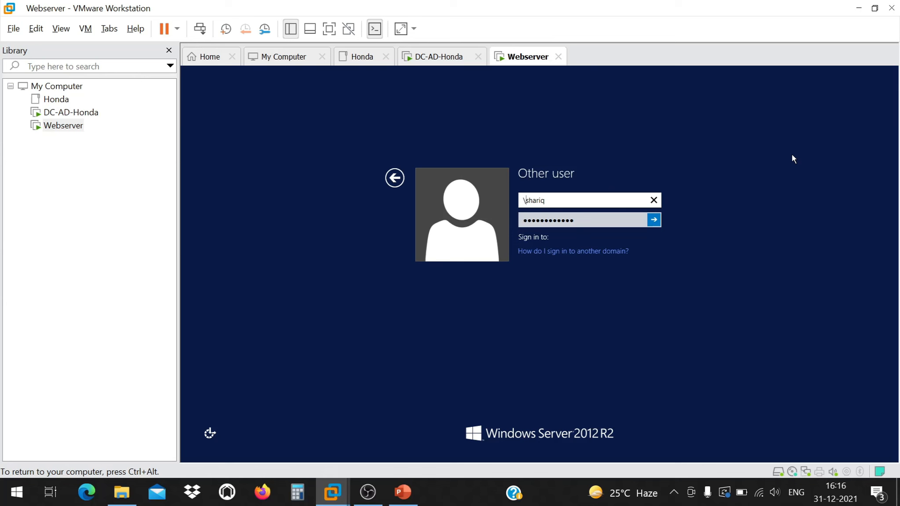
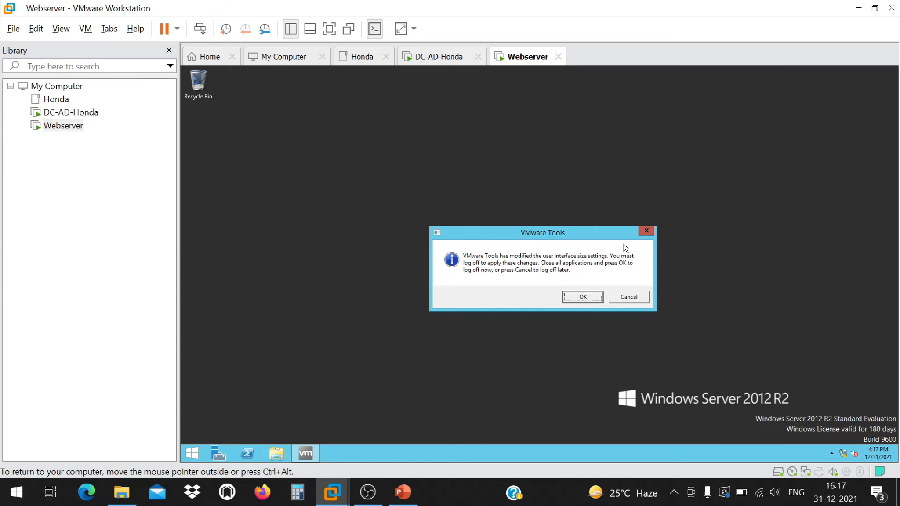
Accept logging off the Webserver VM, send Ctrl+Alt+Del and choose Other user.
{"action": "left_click", "coordinate": [580, 297]}
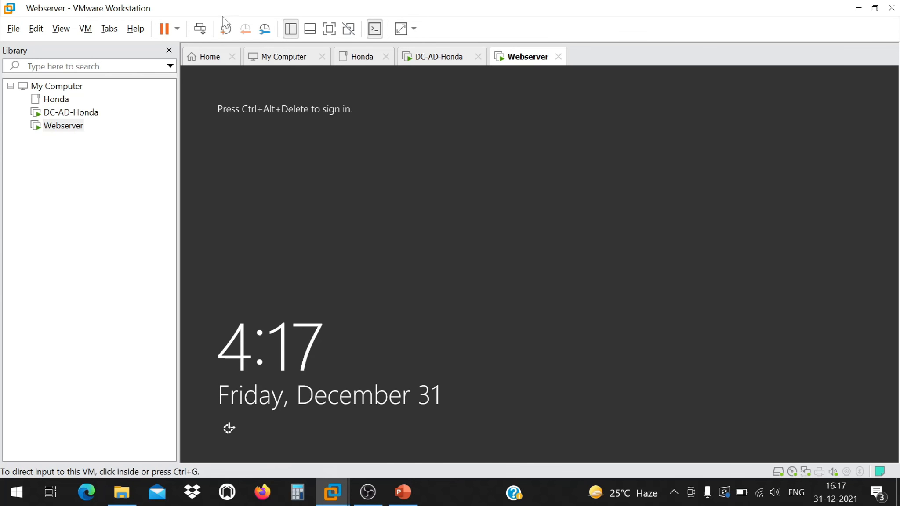
{"action": "left_click", "coordinate": [200, 28]}
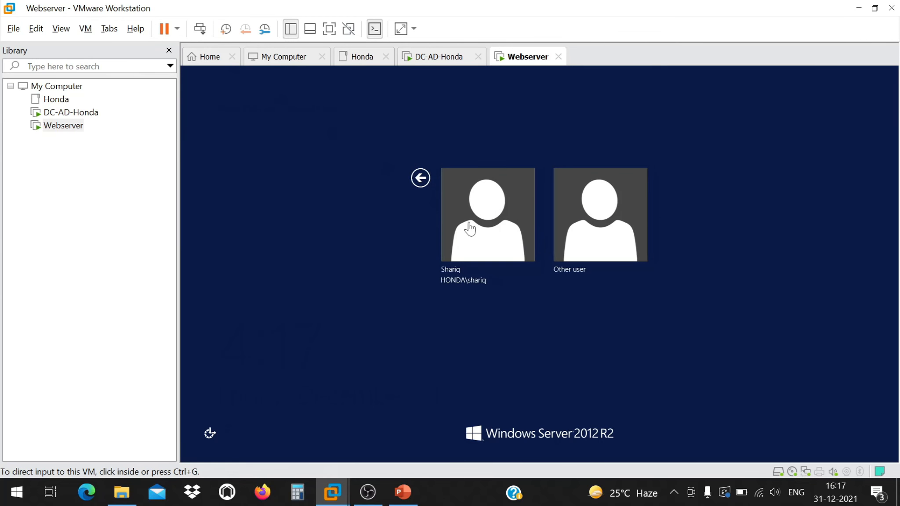
{"action": "left_click", "coordinate": [588, 217]}
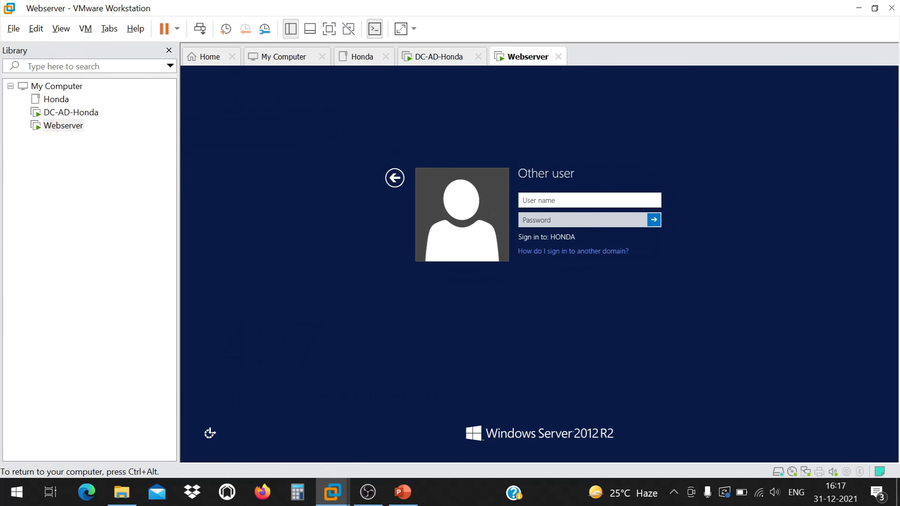
Enter the domain user's name and the account password on the sign-in form.
{"action": "type", "text": "shariq"}
{"action": "key", "text": "Tab"}
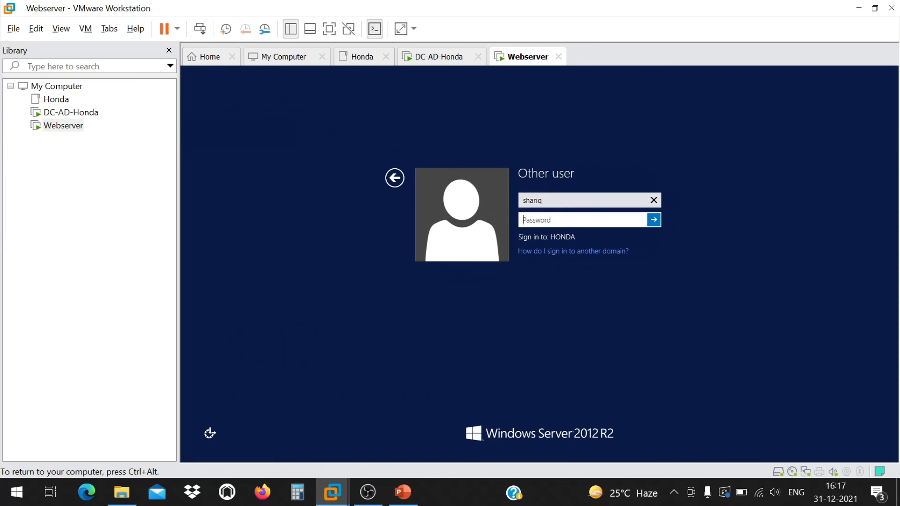
{"action": "type", "text": "************"}
On the domain controller, open the domain user's Properties from the Users container.
{"action": "left_click", "coordinate": [55, 113]}
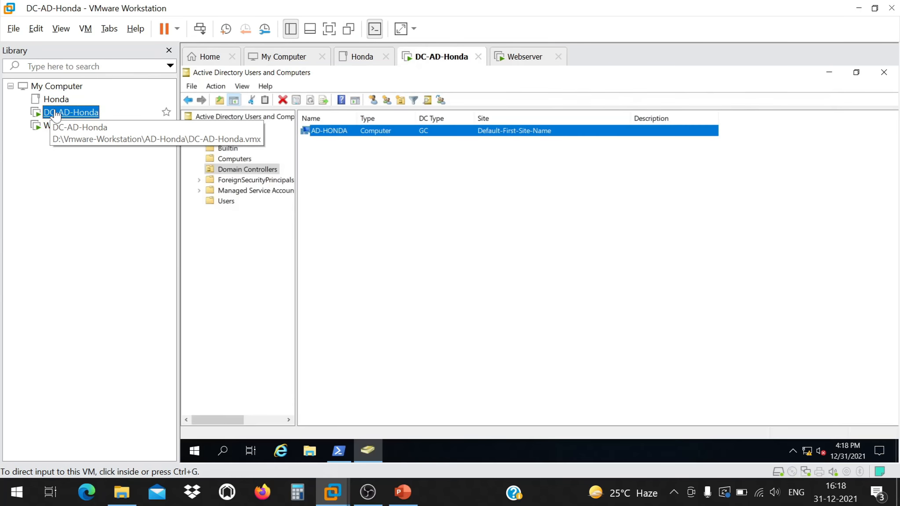
{"action": "left_click", "coordinate": [226, 201]}
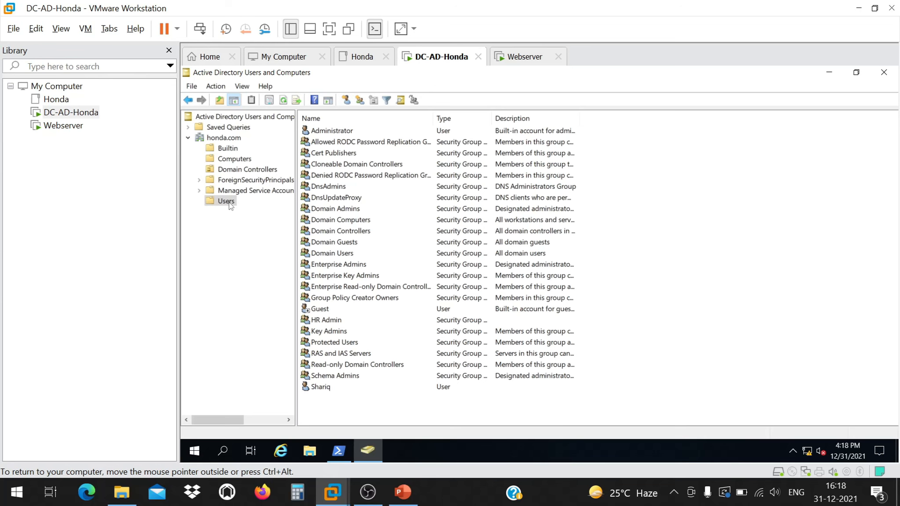
{"action": "left_click", "coordinate": [316, 386]}
{"action": "right_click", "coordinate": [315, 387]}
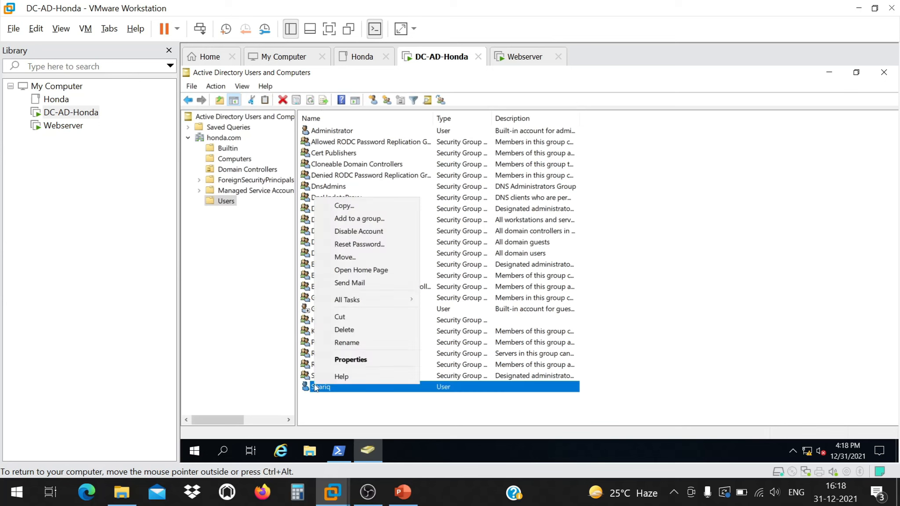
{"action": "left_click", "coordinate": [342, 360]}
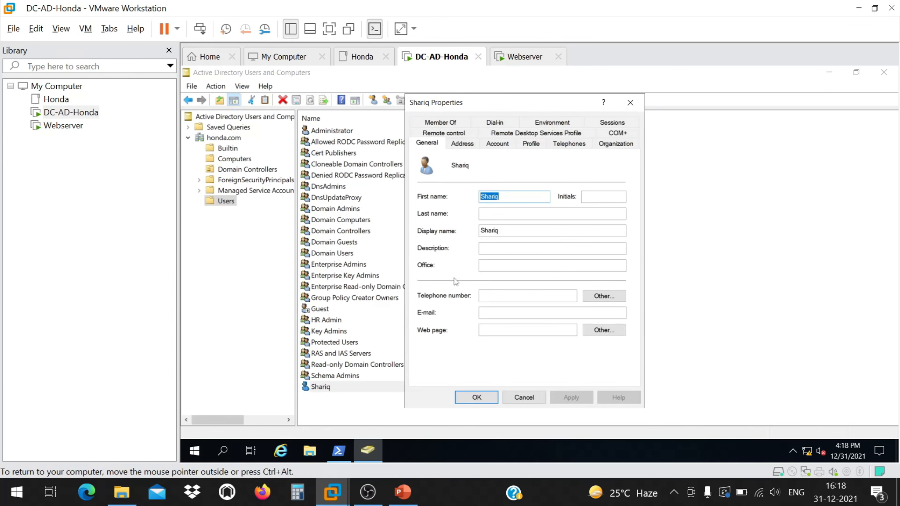
{"action": "left_click", "coordinate": [426, 147]}
{"action": "left_click", "coordinate": [524, 397]}
{"action": "double_click", "coordinate": [360, 388]}
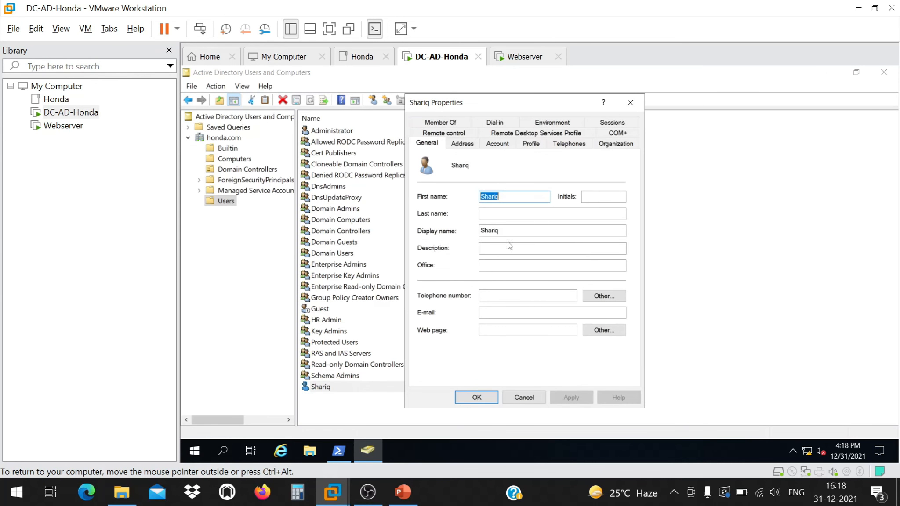
Review the user's Address, Account and Member Of tabs, returning to Account.
{"action": "left_click", "coordinate": [468, 145]}
{"action": "left_click", "coordinate": [503, 144]}
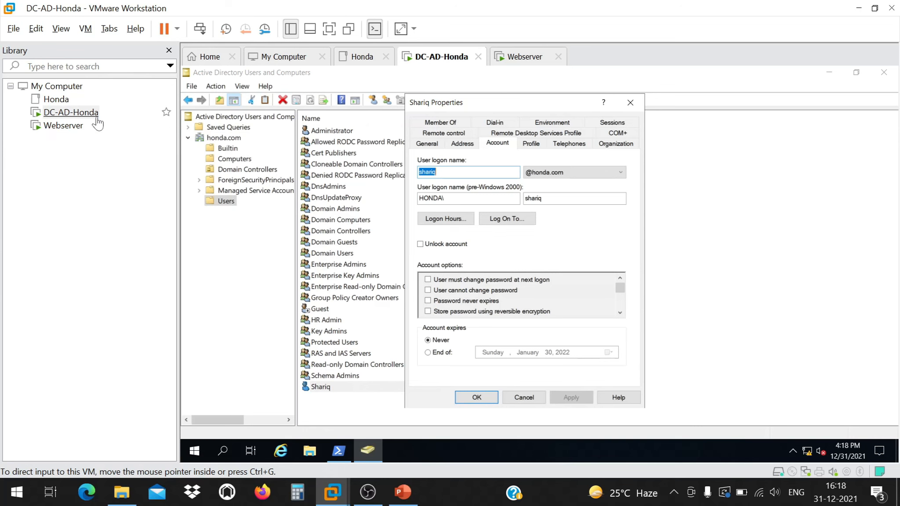
{"action": "left_click", "coordinate": [448, 122]}
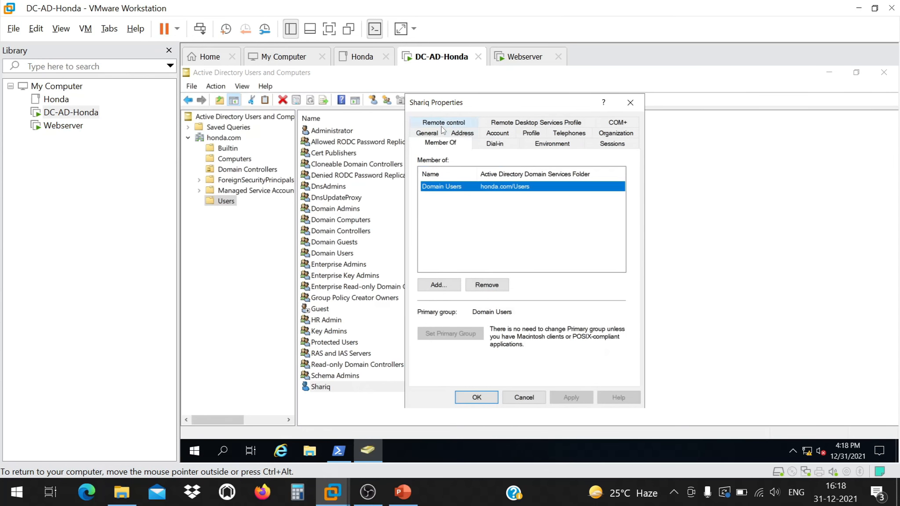
{"action": "left_click", "coordinate": [504, 134]}
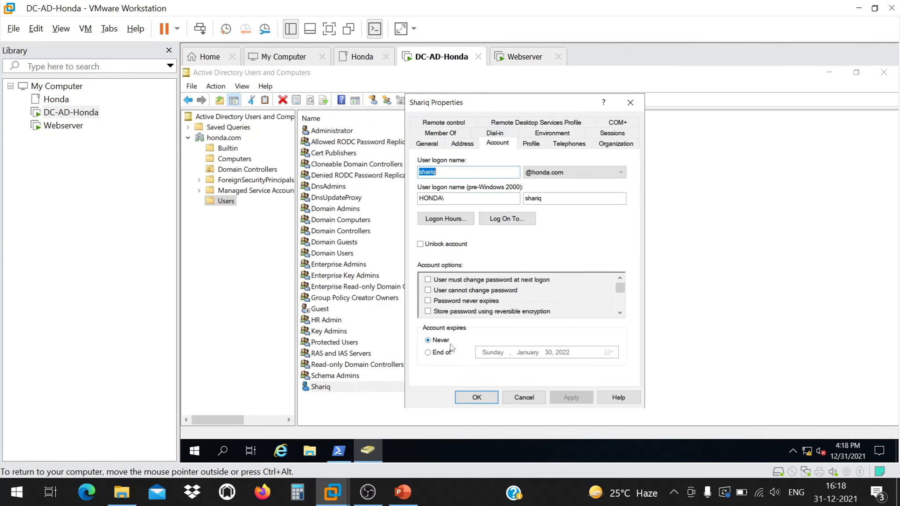
{"action": "left_click", "coordinate": [619, 312]}
{"action": "double_click", "coordinate": [619, 313]}
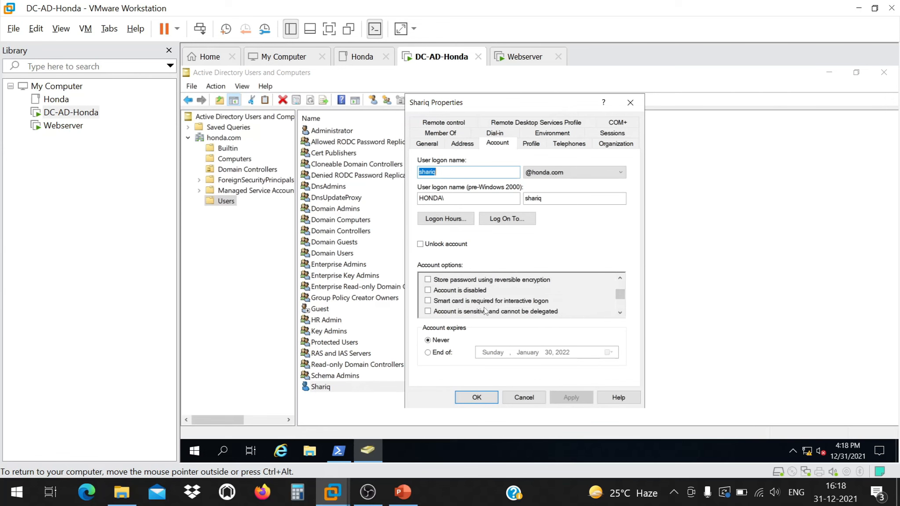
Mark the account disabled, set it to expire January 30, 2022, and apply.
{"action": "left_click", "coordinate": [433, 293]}
{"action": "left_click", "coordinate": [431, 355]}
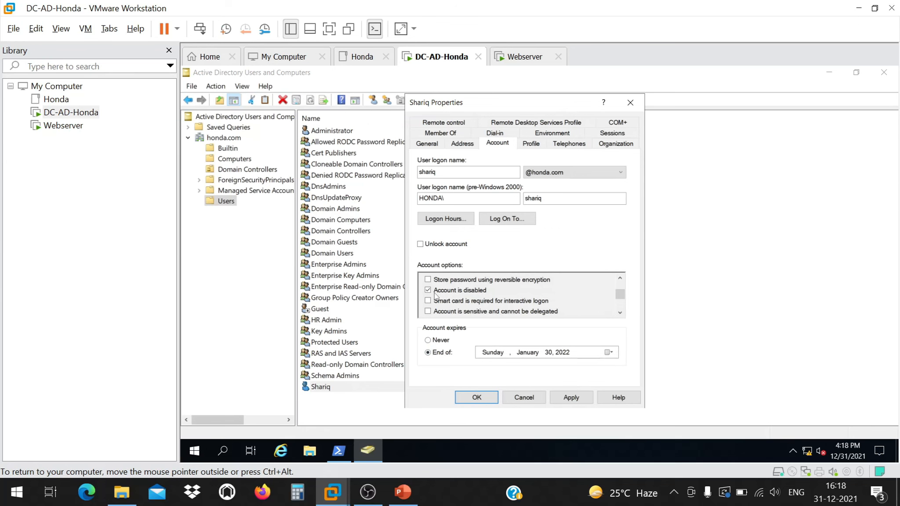
{"action": "left_click", "coordinate": [570, 397]}
{"action": "left_click", "coordinate": [479, 397]}
{"action": "left_click", "coordinate": [63, 125]}
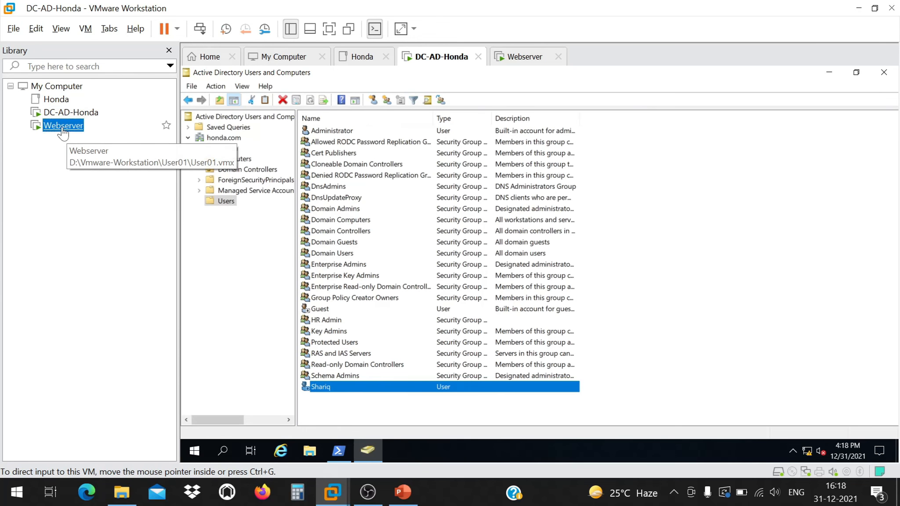
Submit the domain user's password on Webserver and get the account-disabled refusal.
{"action": "left_click", "coordinate": [493, 239]}
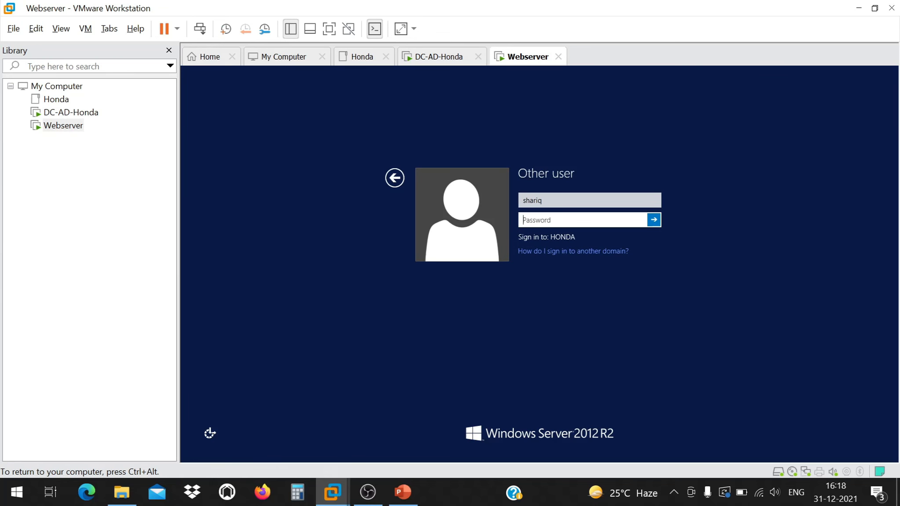
{"action": "type", "text": "P@ssw0rd12345"}
{"action": "key", "text": "Return"}
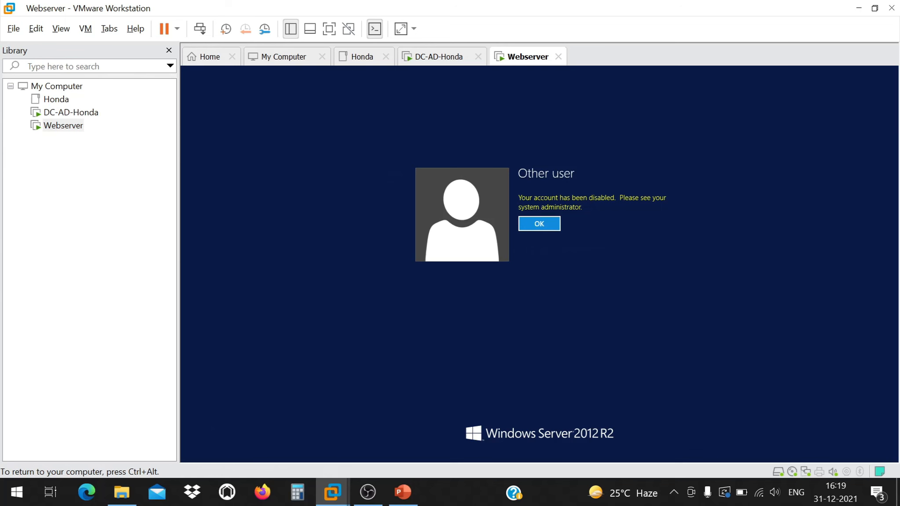
{"action": "key", "text": "ctrl+alt"}
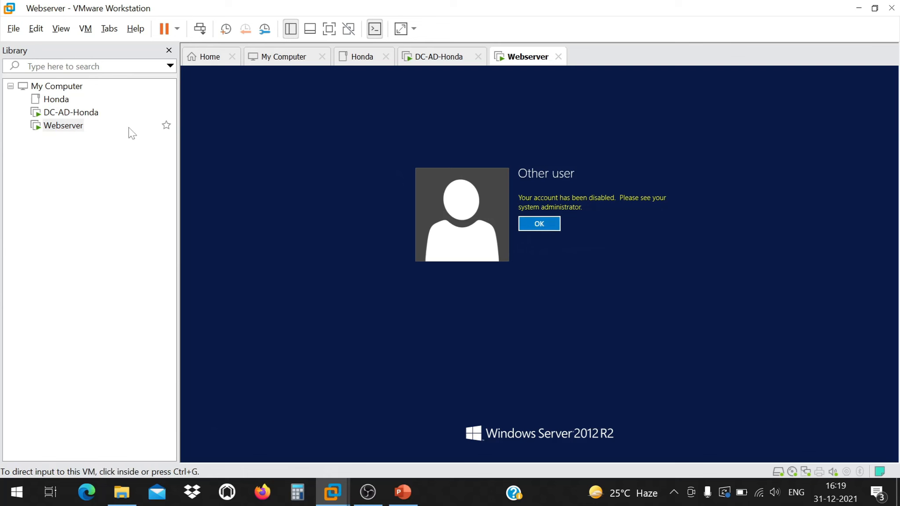
{"action": "left_click", "coordinate": [71, 113]}
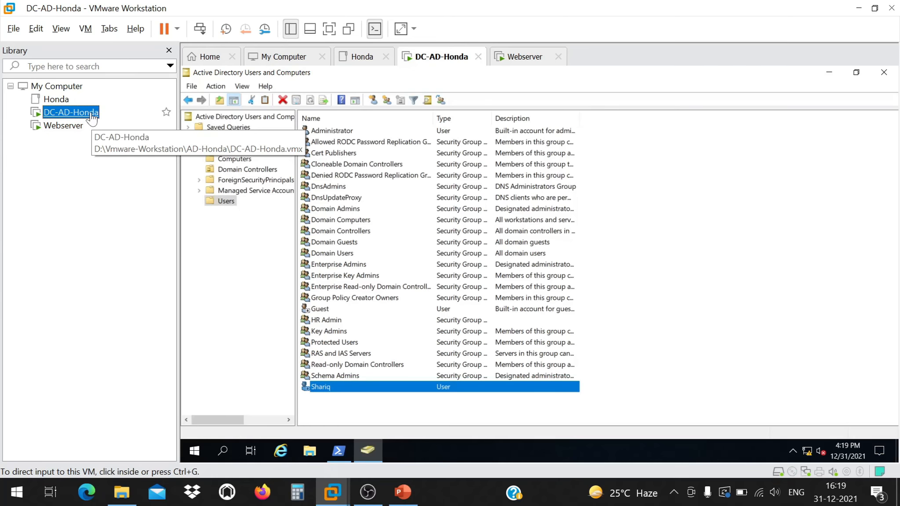
Reopen the user's Account settings, clear Account is disabled, and apply.
{"action": "right_click", "coordinate": [386, 384]}
{"action": "left_click", "coordinate": [441, 365]}
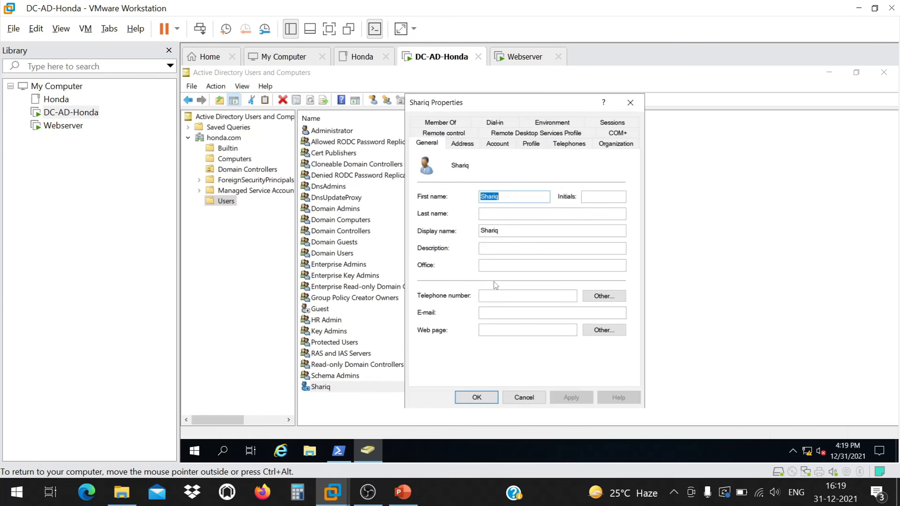
{"action": "left_click", "coordinate": [498, 144]}
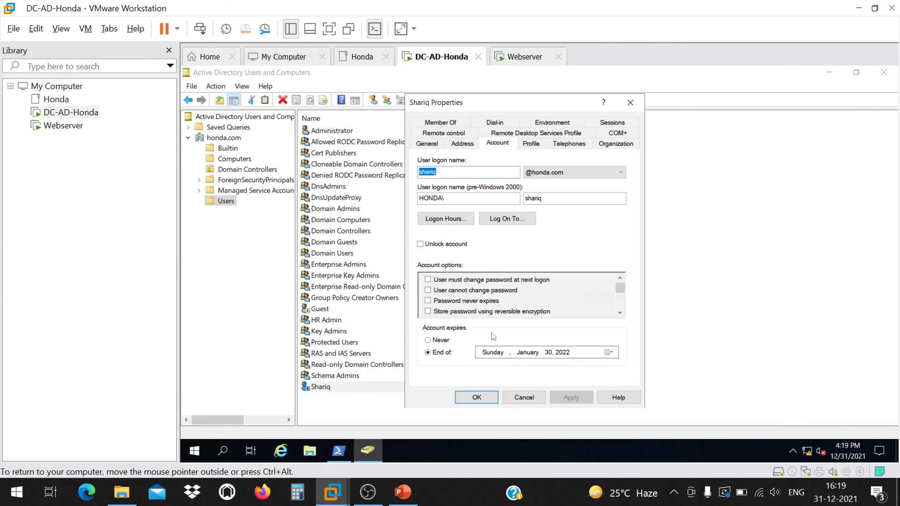
{"action": "left_click", "coordinate": [620, 313]}
{"action": "left_click", "coordinate": [620, 313]}
{"action": "left_click", "coordinate": [620, 313]}
{"action": "left_click", "coordinate": [428, 290]}
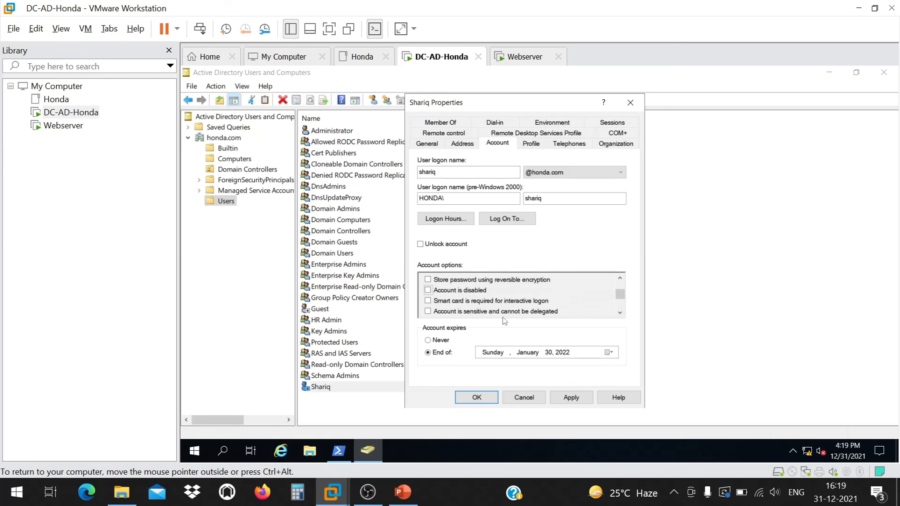
{"action": "left_click", "coordinate": [620, 312]}
{"action": "left_click", "coordinate": [620, 313]}
{"action": "left_click", "coordinate": [620, 313]}
{"action": "left_click", "coordinate": [620, 312]}
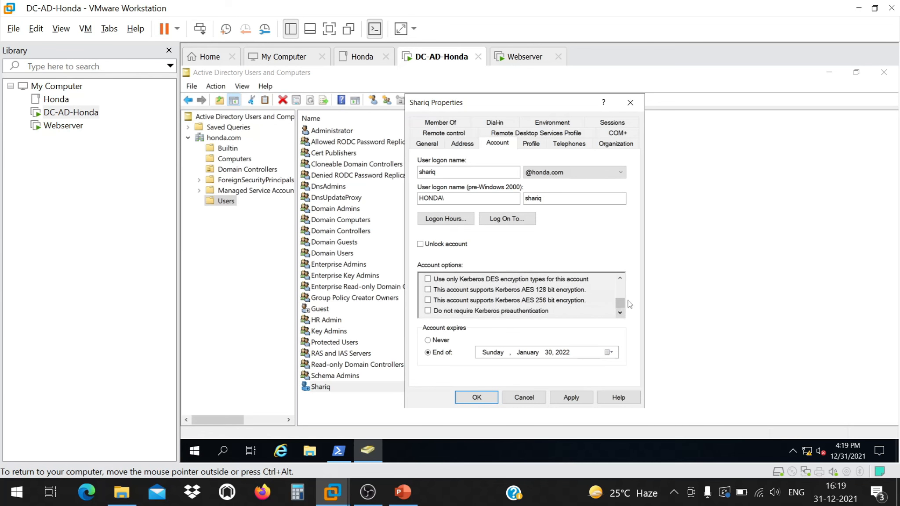
{"action": "scroll", "coordinate": [620, 308], "scroll_direction": "up", "scroll_amount": 3}
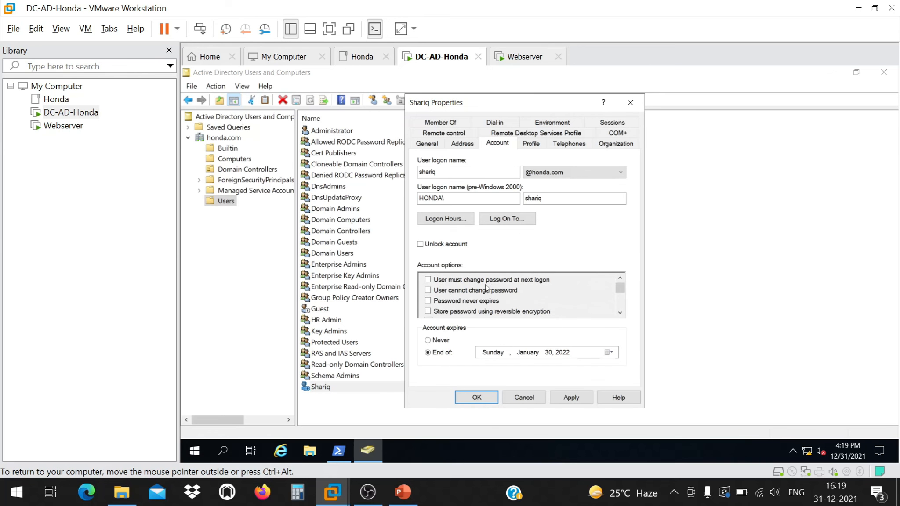
{"action": "left_click", "coordinate": [571, 397]}
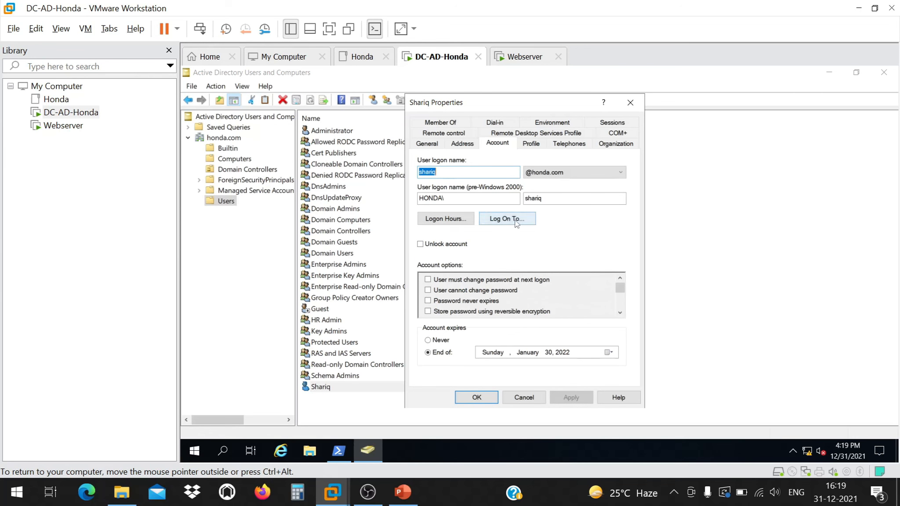
Try Sunday slots in the Logon Hours grid, then cancel it and Properties without saving.
{"action": "left_click", "coordinate": [455, 219]}
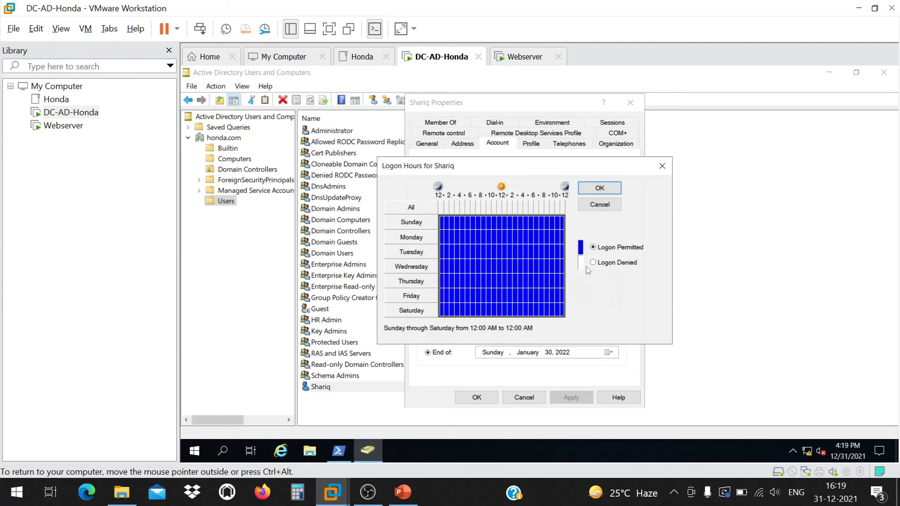
{"action": "left_click", "coordinate": [446, 224]}
{"action": "left_click", "coordinate": [460, 227]}
{"action": "left_click", "coordinate": [478, 226]}
{"action": "left_click", "coordinate": [514, 227]}
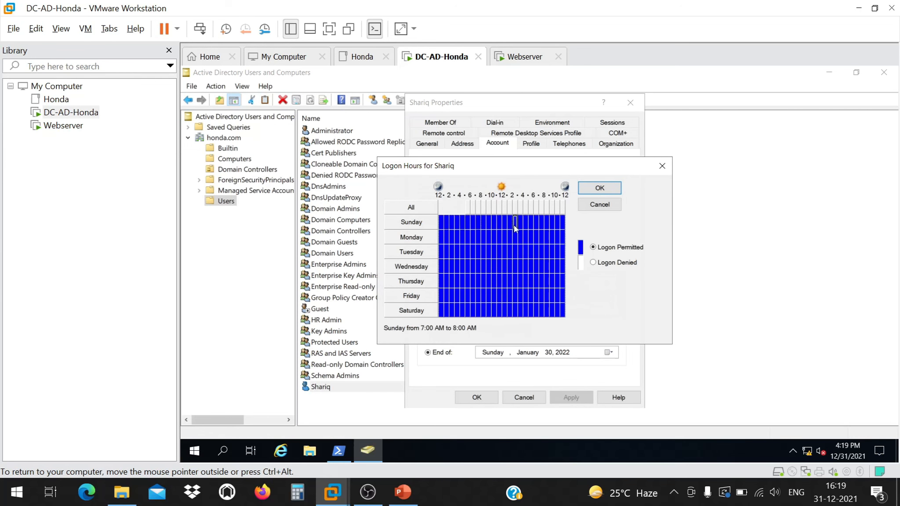
{"action": "left_click", "coordinate": [536, 229]}
{"action": "left_click", "coordinate": [522, 225]}
{"action": "left_click_drag", "start_coordinate": [566, 222], "coordinate": [566, 222]}
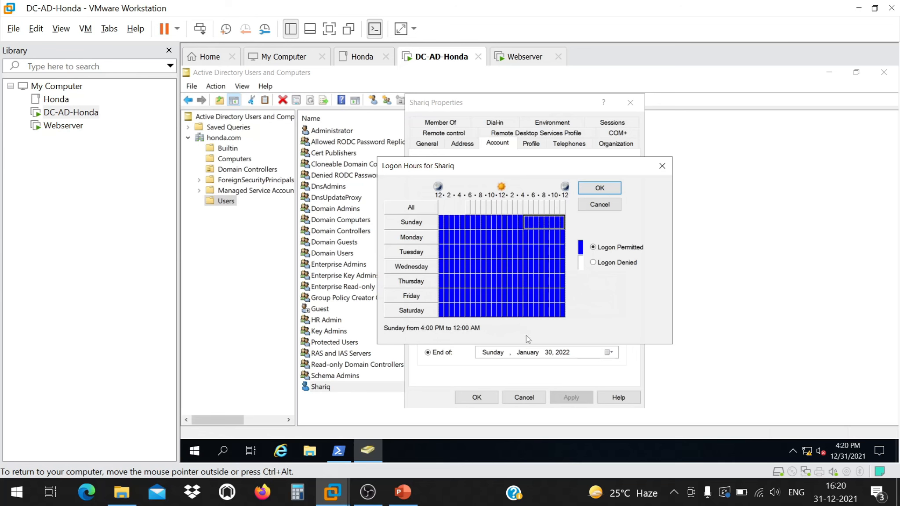
{"action": "left_click", "coordinate": [598, 207]}
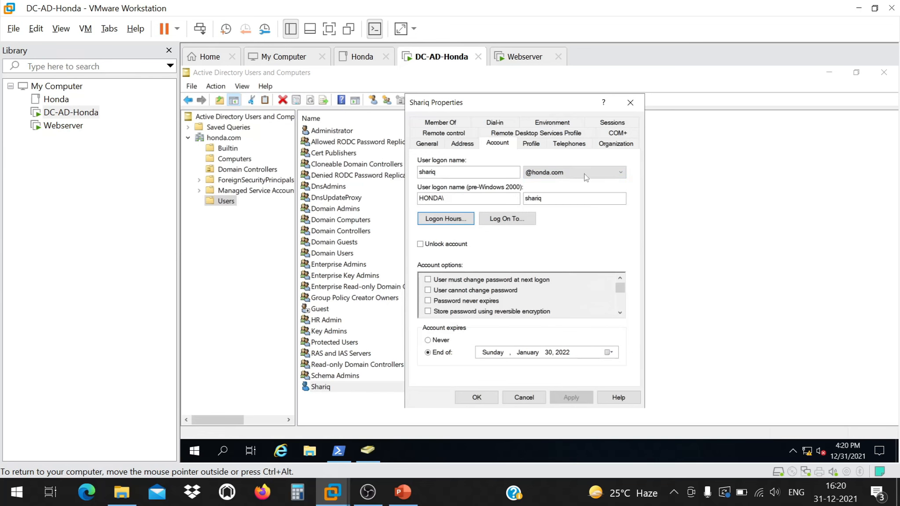
{"action": "left_click", "coordinate": [521, 397]}
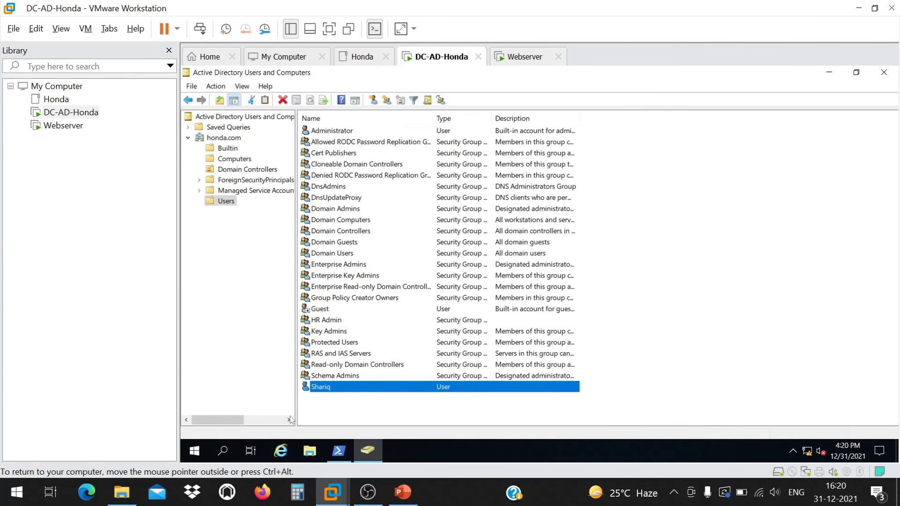
On Webserver, dismiss the account-disabled message and sign in with the domain user's password.
{"action": "mouse_move", "coordinate": [347, 496]}
{"action": "left_click", "coordinate": [635, 404]}
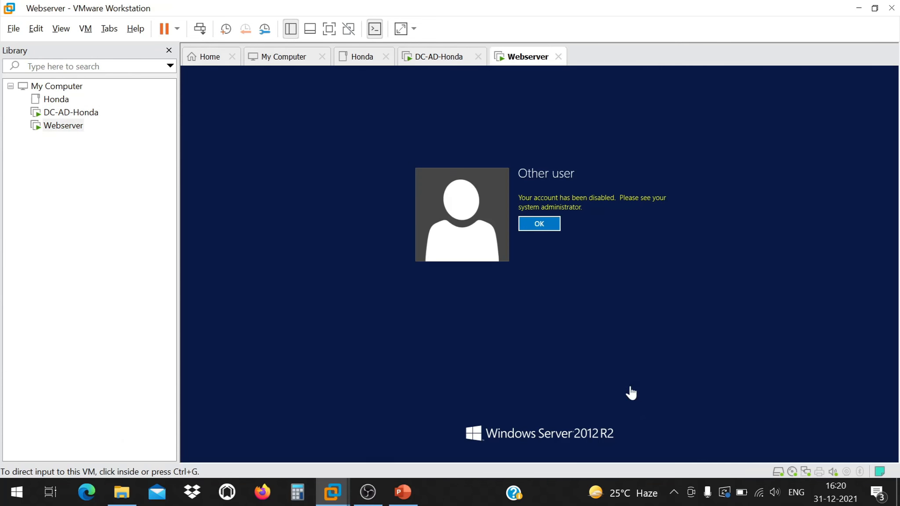
{"action": "left_click", "coordinate": [538, 223]}
{"action": "type", "text": "P@ssw0rd"}
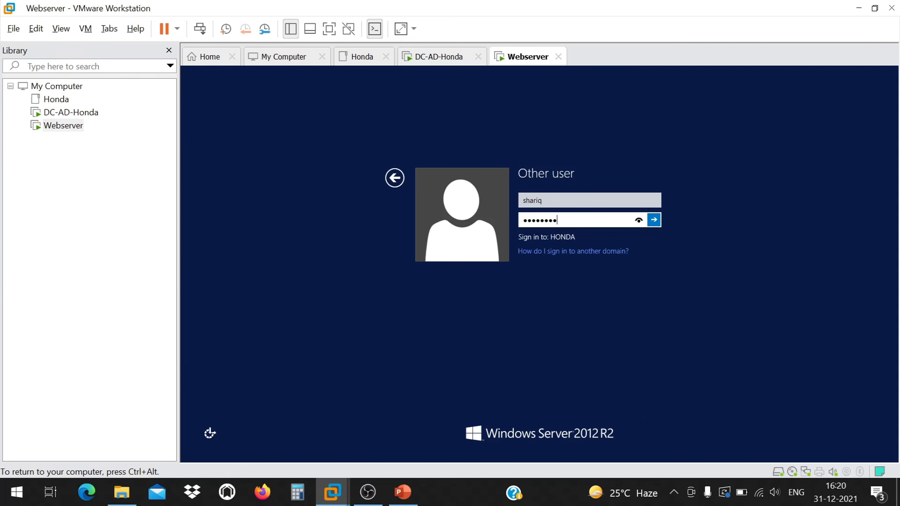
{"action": "type", "text": "••••"}
{"action": "key", "text": "Return"}
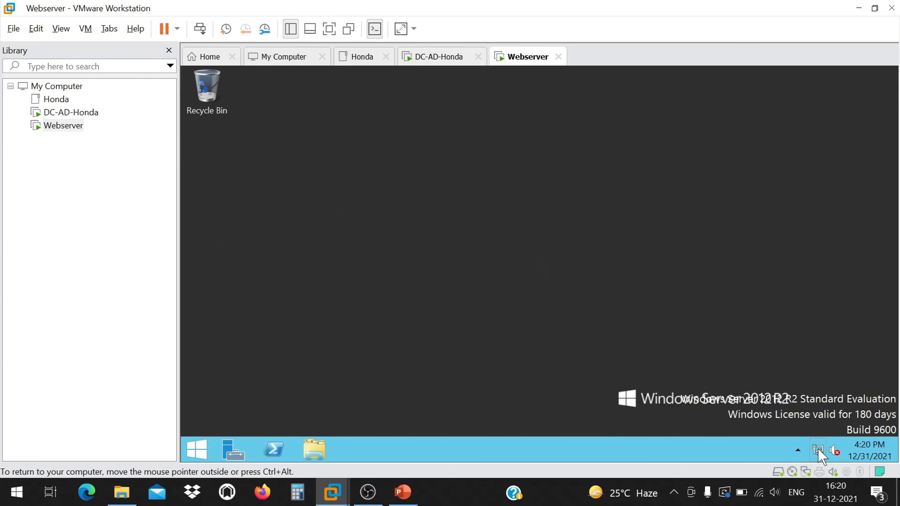
In Webserver's VM settings, disconnect the network adapter and save.
{"action": "right_click", "coordinate": [63, 125]}
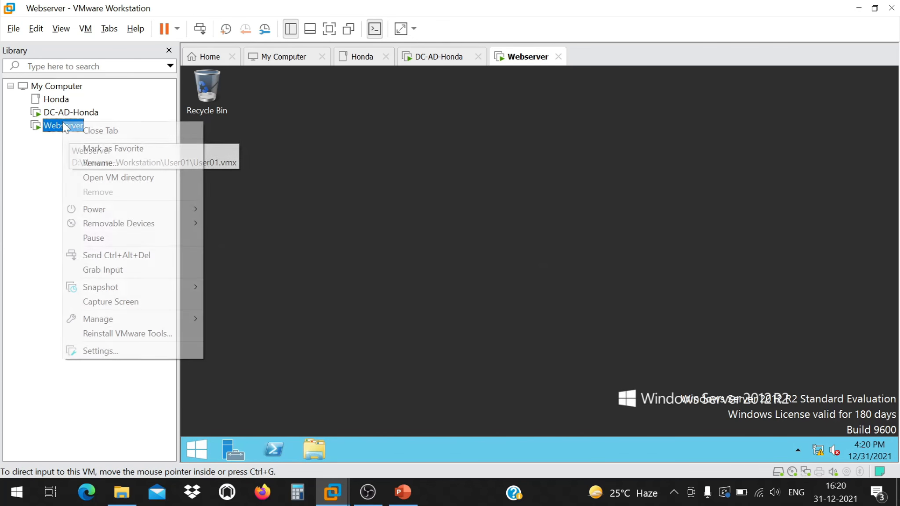
{"action": "left_click", "coordinate": [106, 351]}
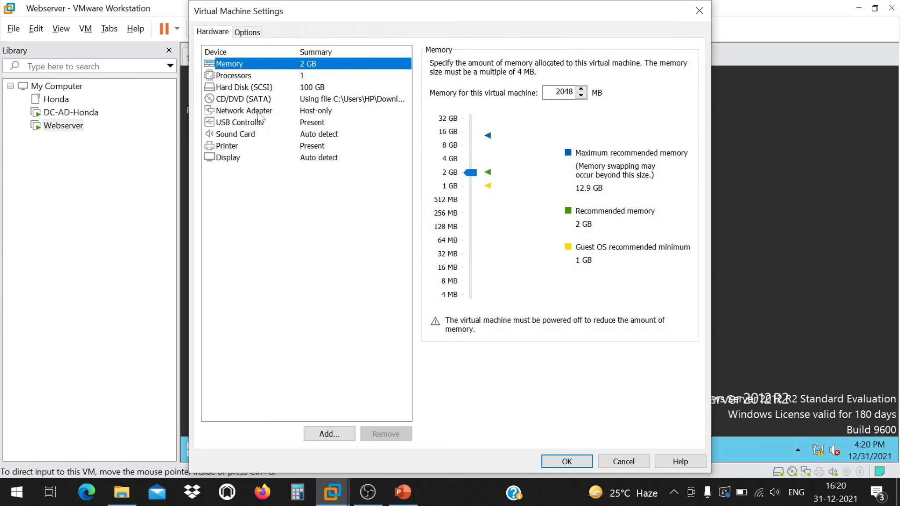
{"action": "left_click", "coordinate": [333, 99]}
{"action": "left_click", "coordinate": [339, 111]}
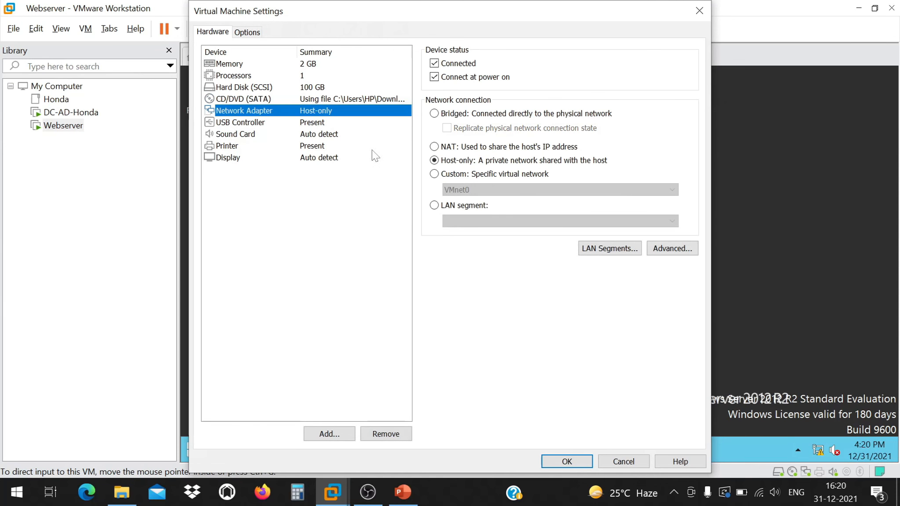
{"action": "left_click", "coordinate": [434, 62]}
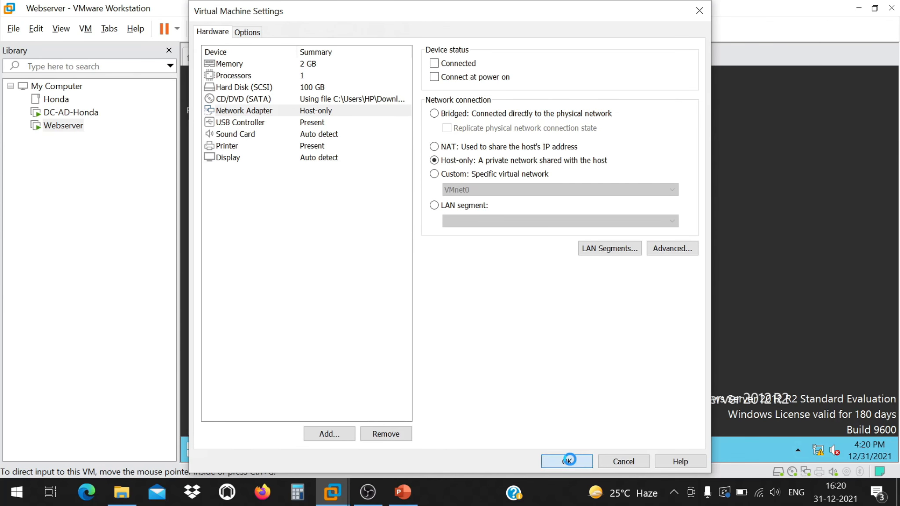
{"action": "left_click", "coordinate": [568, 461]}
{"action": "left_click", "coordinate": [315, 362]}
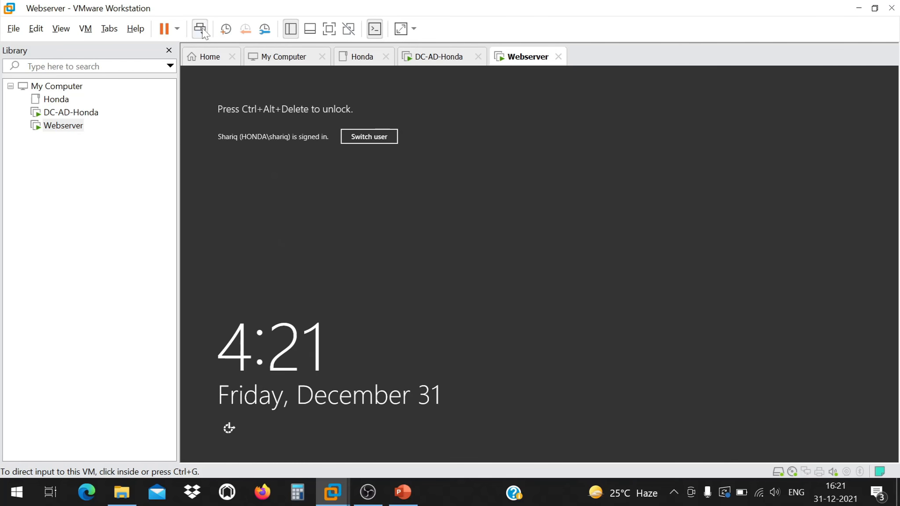
Bring up Webserver's unlock prompt and enter the domain user's password.
{"action": "left_click", "coordinate": [201, 30]}
{"action": "left_click", "coordinate": [594, 222]}
{"action": "type", "text": "••••••••••••"}
Unlock the session, then sign the domain user out from the Start quick-links menu.
{"action": "key", "text": "Return"}
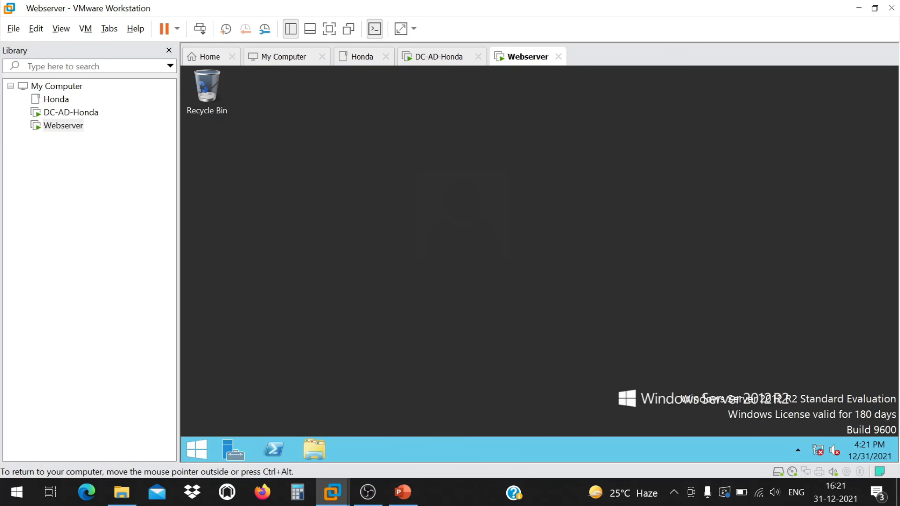
{"action": "left_click", "coordinate": [206, 457]}
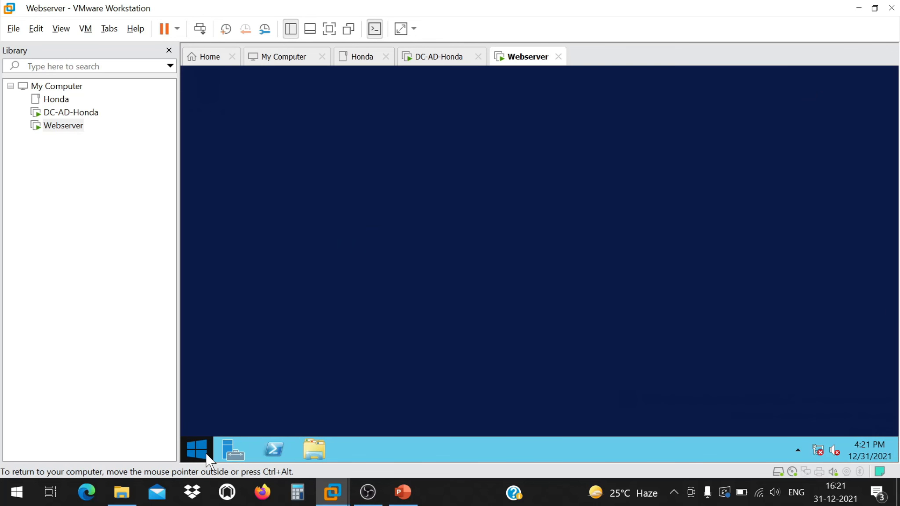
{"action": "right_click", "coordinate": [206, 456]}
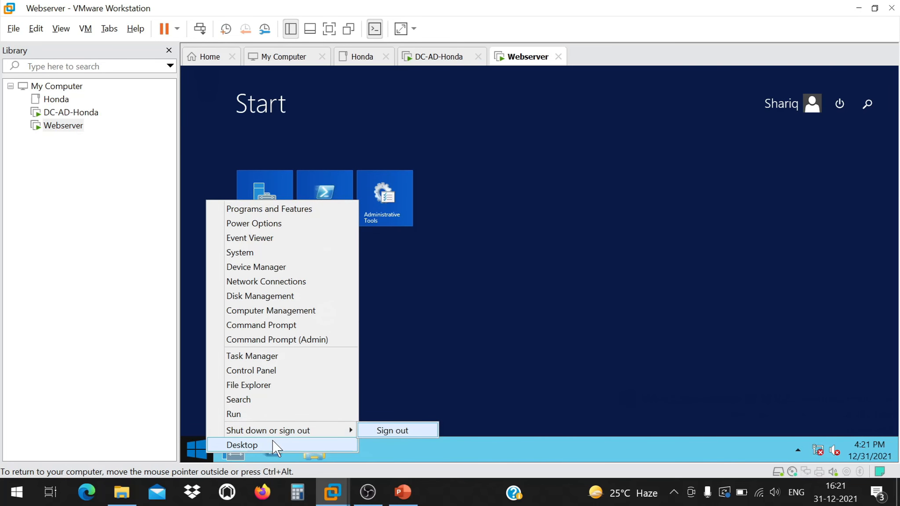
{"action": "left_click", "coordinate": [388, 430]}
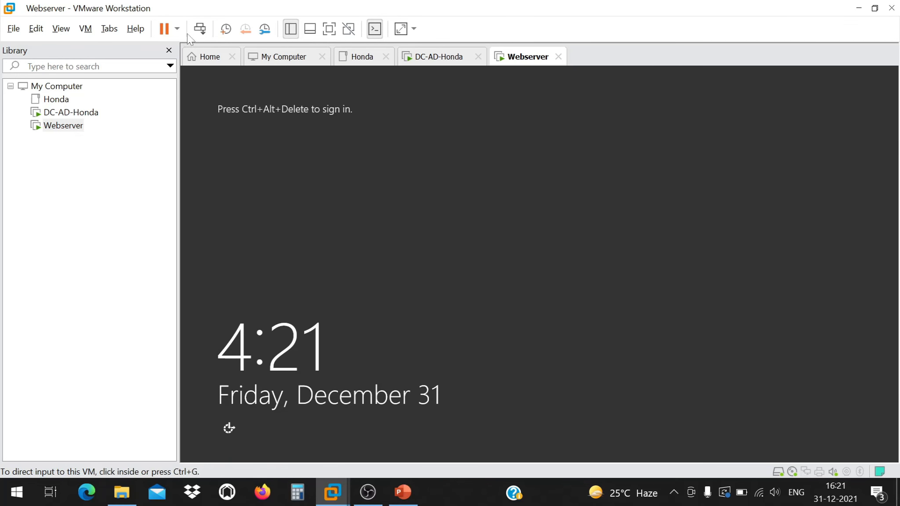
Return to the user tiles and sign back in as the domain user with the password.
{"action": "left_click", "coordinate": [198, 31]}
{"action": "left_click", "coordinate": [65, 125]}
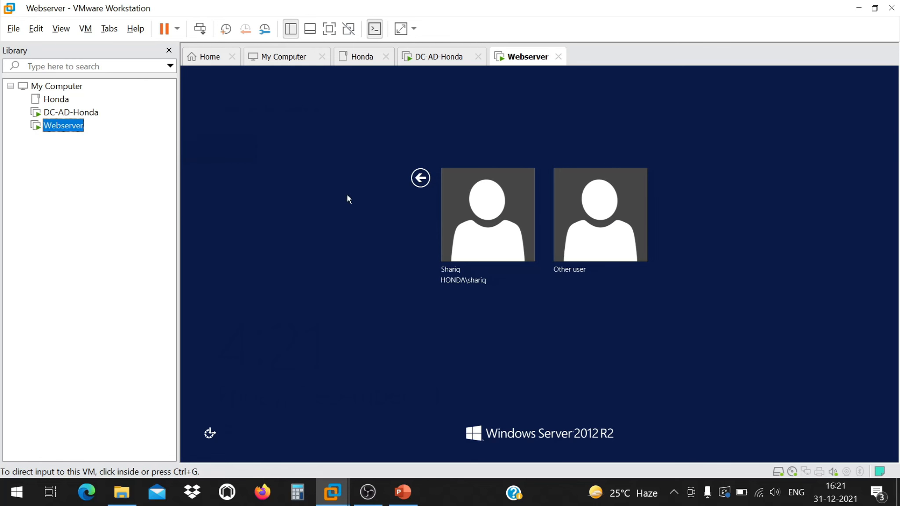
{"action": "left_click", "coordinate": [420, 178]}
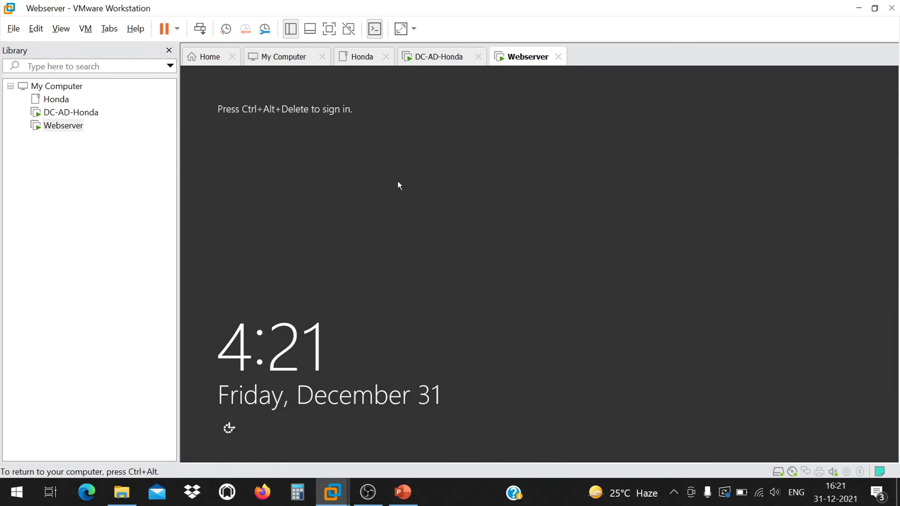
{"action": "left_click", "coordinate": [200, 28]}
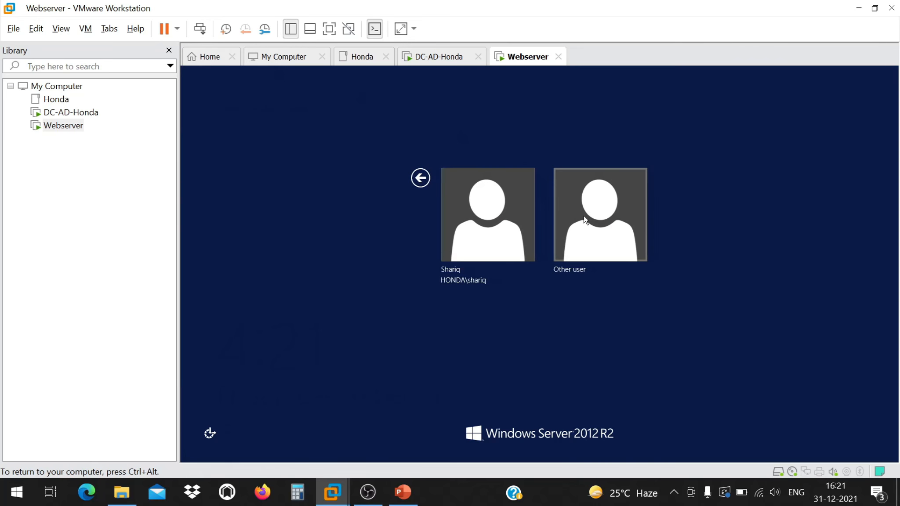
{"action": "left_click", "coordinate": [584, 215]}
{"action": "left_click", "coordinate": [397, 178]}
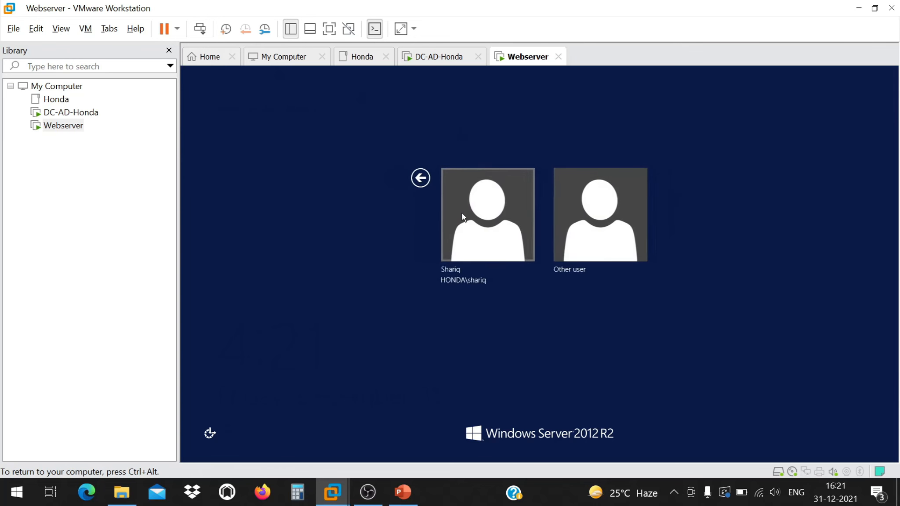
{"action": "left_click", "coordinate": [466, 215]}
{"action": "type", "text": "••••••"}
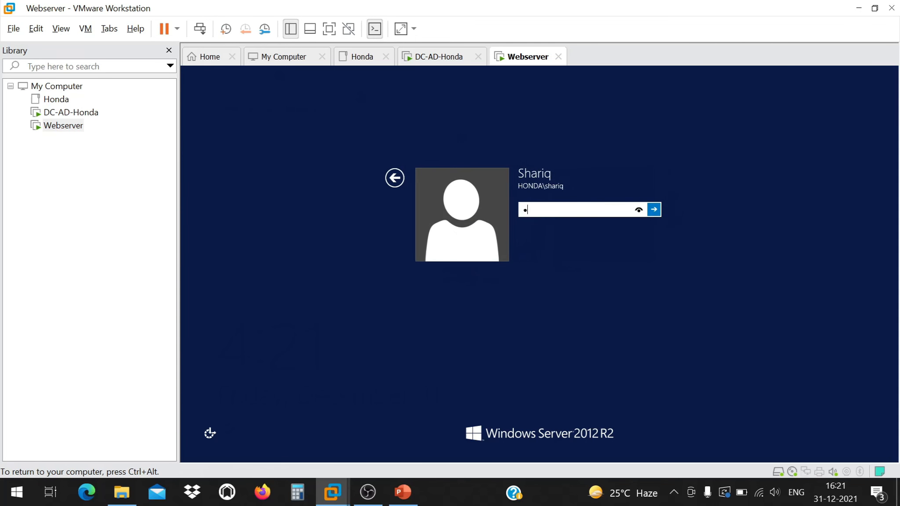
{"action": "type", "text": "••••••"}
{"action": "key", "text": "Return"}
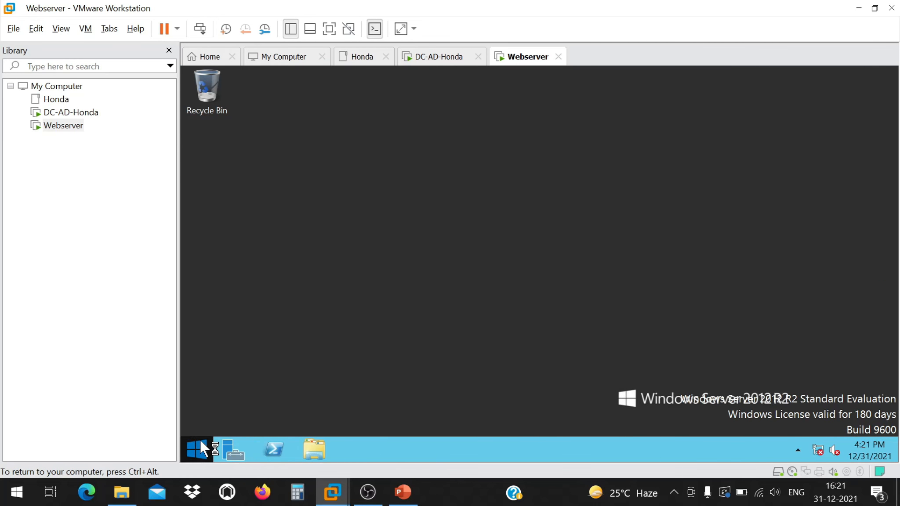
{"action": "left_click", "coordinate": [201, 441]}
Check the Start screen's power options, then return to the desktop and release input.
{"action": "right_click", "coordinate": [201, 442]}
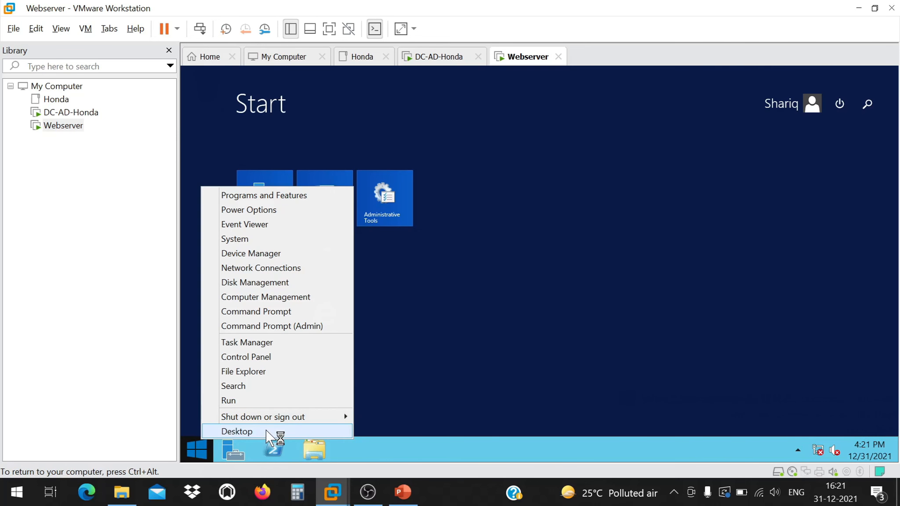
{"action": "mouse_move", "coordinate": [276, 419]}
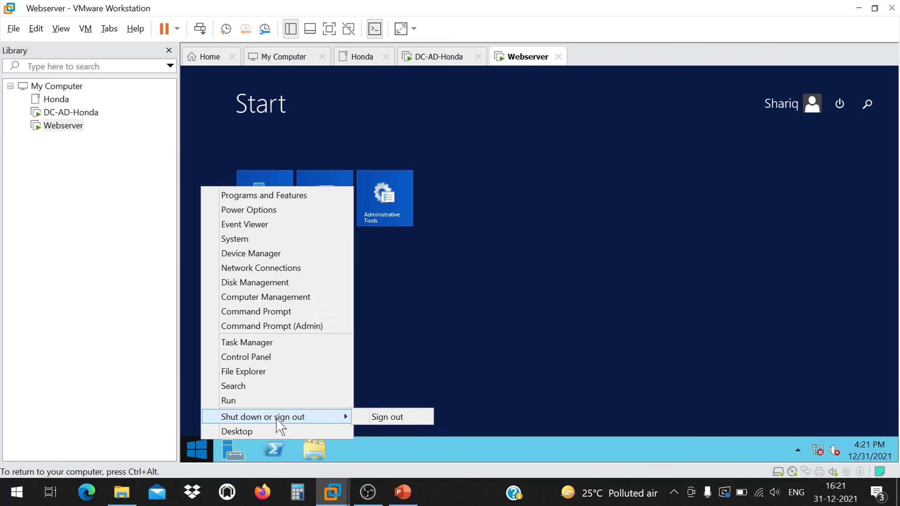
{"action": "left_click", "coordinate": [839, 101]}
{"action": "left_click", "coordinate": [839, 100]}
{"action": "left_click", "coordinate": [840, 101]}
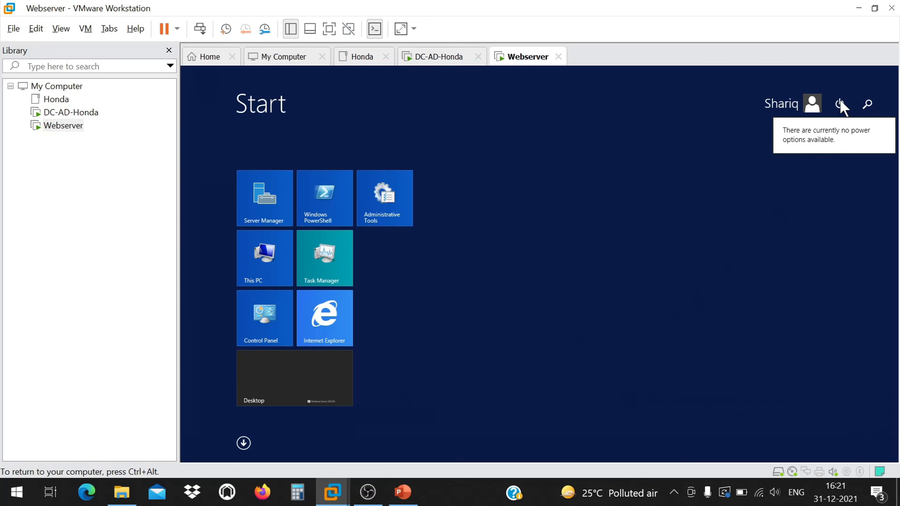
{"action": "left_click", "coordinate": [520, 354]}
{"action": "left_click", "coordinate": [520, 354]}
{"action": "key", "text": "ctrl+alt"}
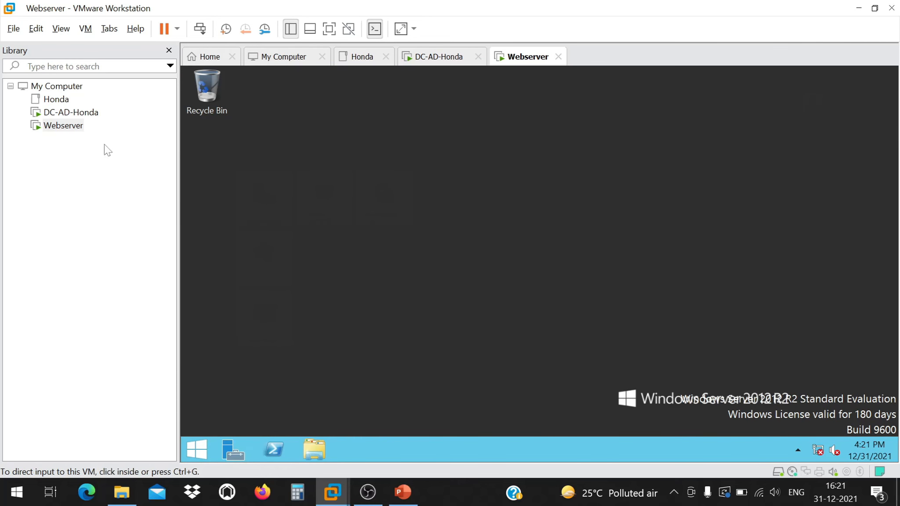
In Webserver's settings, uncheck Connected and Connect at power on for the network adapter.
{"action": "right_click", "coordinate": [76, 126]}
{"action": "left_click", "coordinate": [139, 352]}
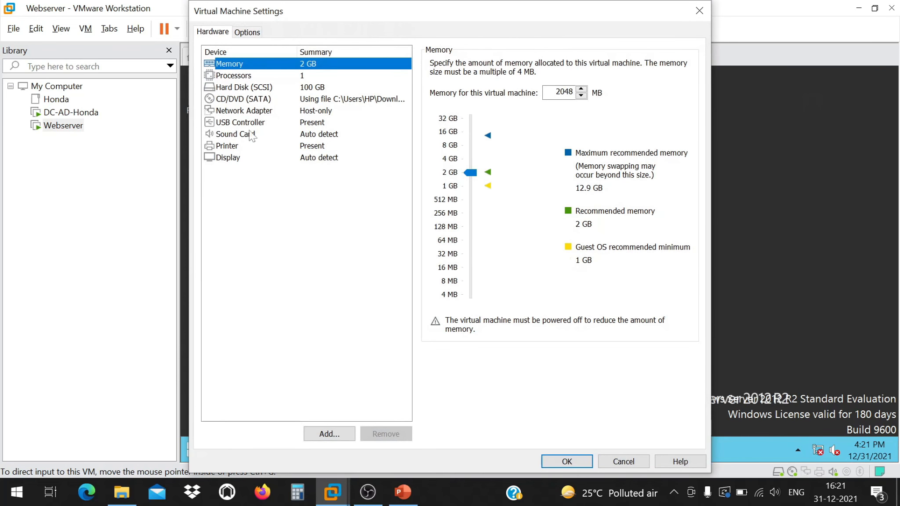
{"action": "left_click", "coordinate": [321, 110]}
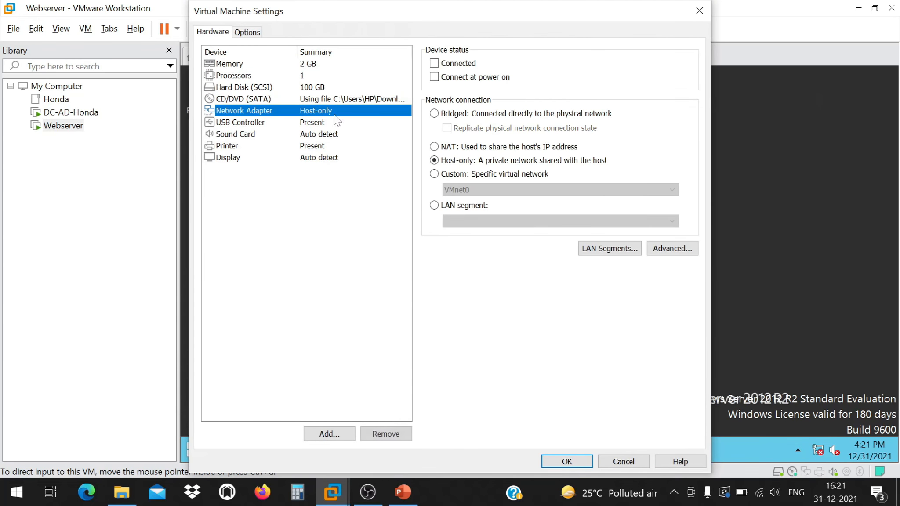
{"action": "left_click", "coordinate": [435, 63]}
{"action": "left_click", "coordinate": [435, 77]}
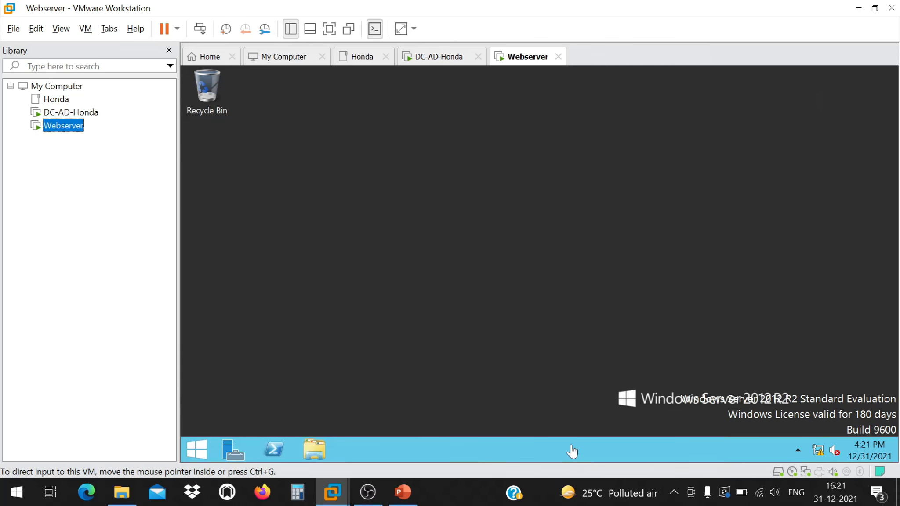
{"action": "left_click", "coordinate": [78, 114]}
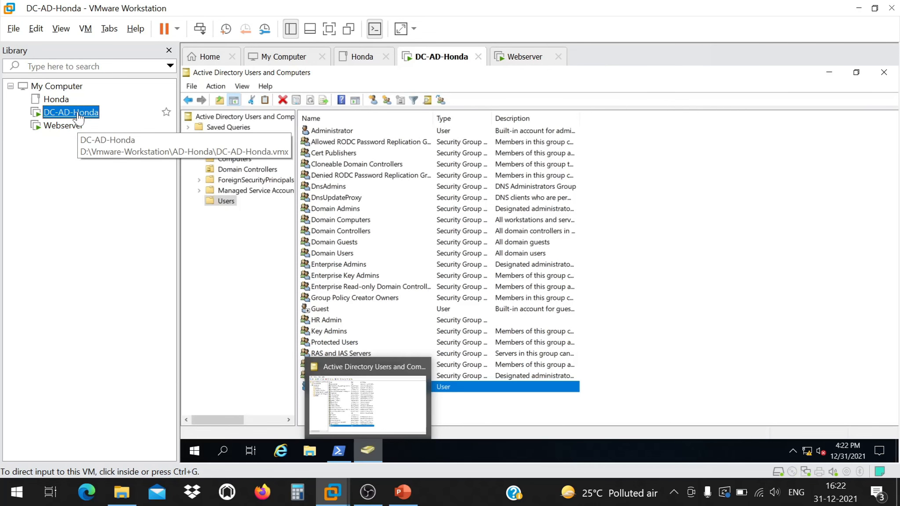
Shut down the DC-AD-Honda guest via Start > Power > Shut down, confirming with Continue.
{"action": "left_click", "coordinate": [194, 450]}
{"action": "right_click", "coordinate": [192, 453]}
{"action": "key", "text": "Escape"}
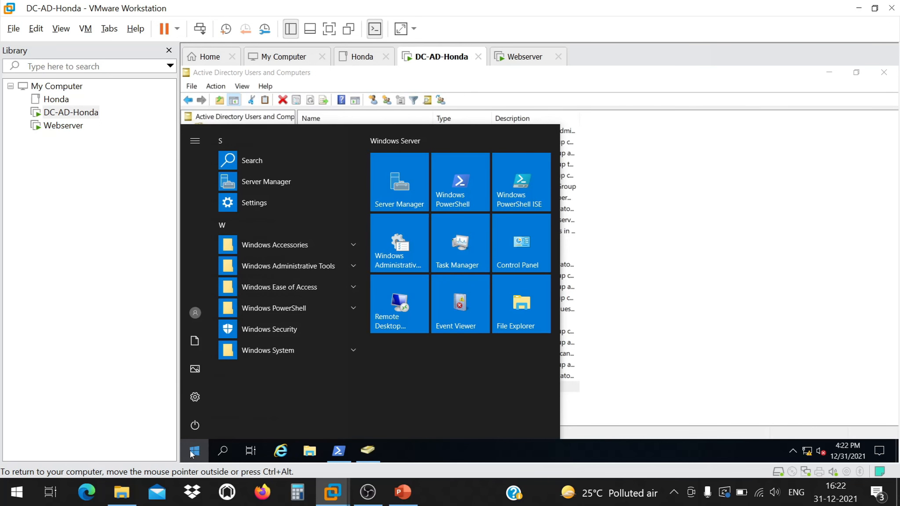
{"action": "left_click", "coordinate": [194, 425]}
{"action": "left_click", "coordinate": [250, 378]}
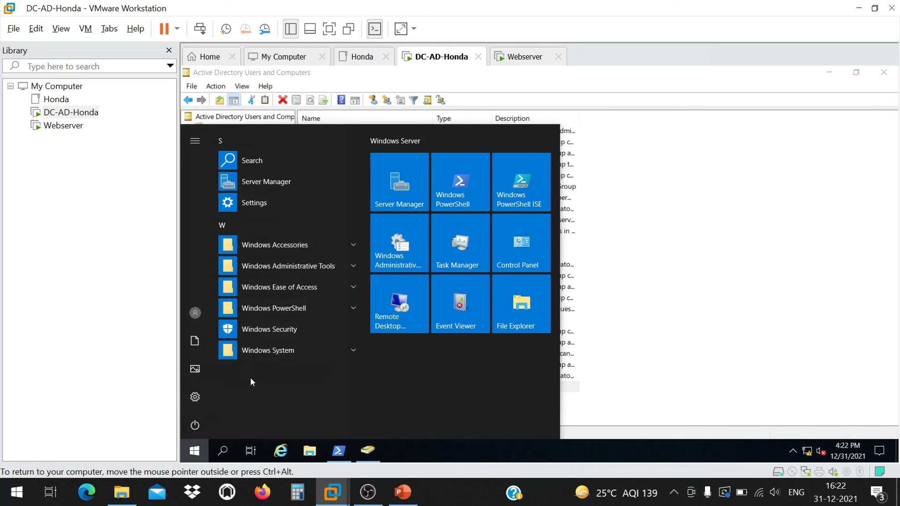
{"action": "left_click", "coordinate": [353, 392]}
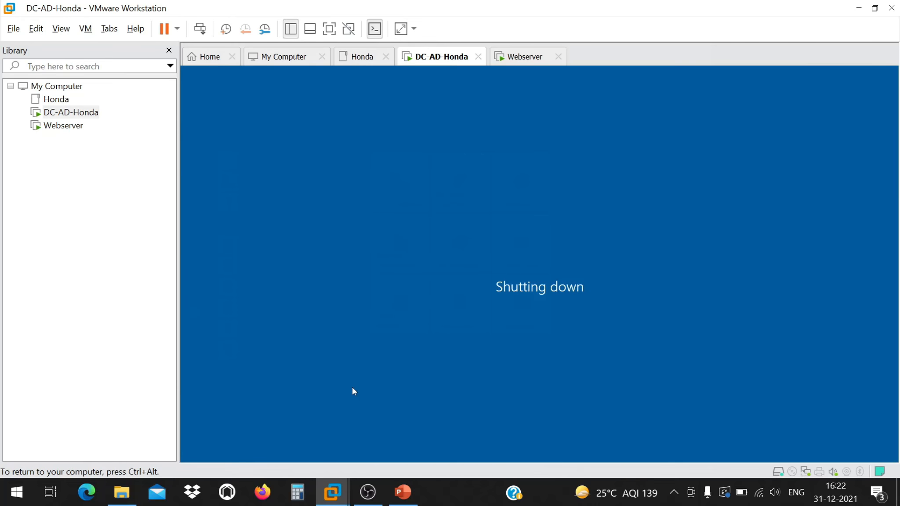
{"action": "left_click", "coordinate": [64, 125]}
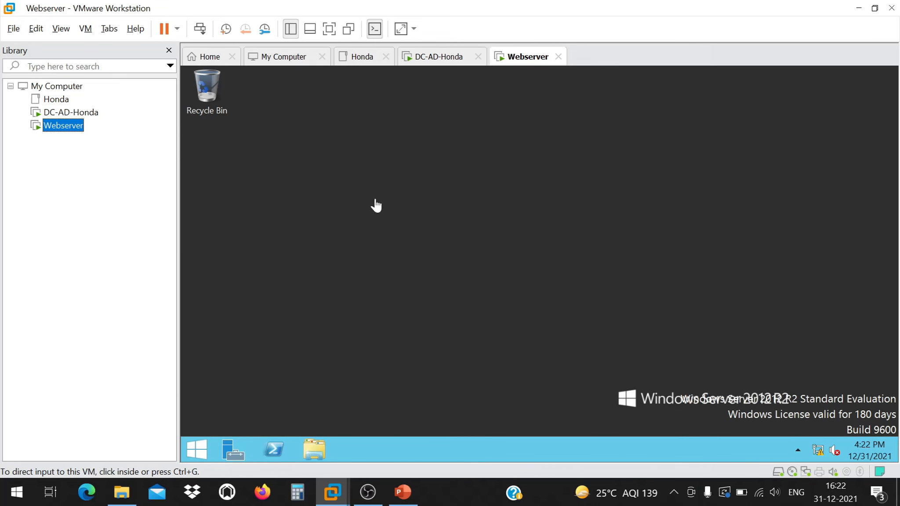
{"action": "left_click", "coordinate": [392, 232]}
Inspect the Webserver machine's removable devices menu and dismiss the notice.
{"action": "right_click", "coordinate": [61, 128]}
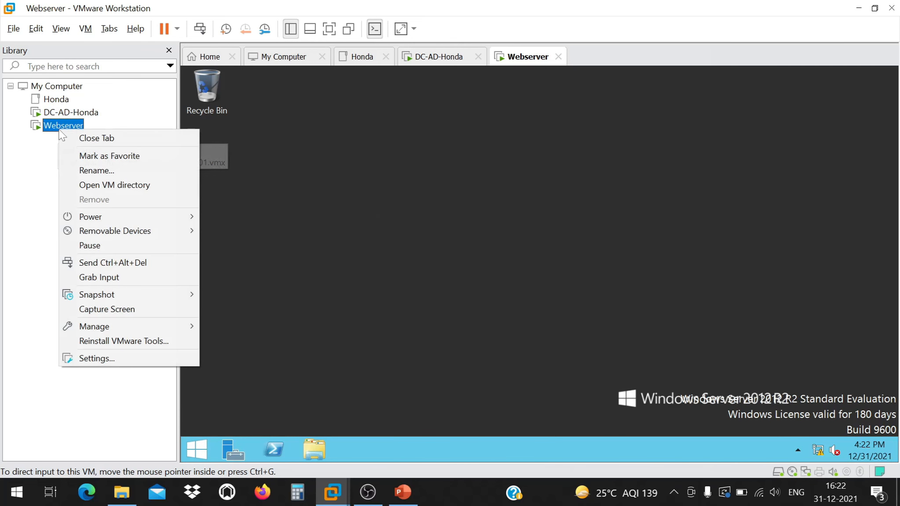
{"action": "mouse_move", "coordinate": [125, 297]}
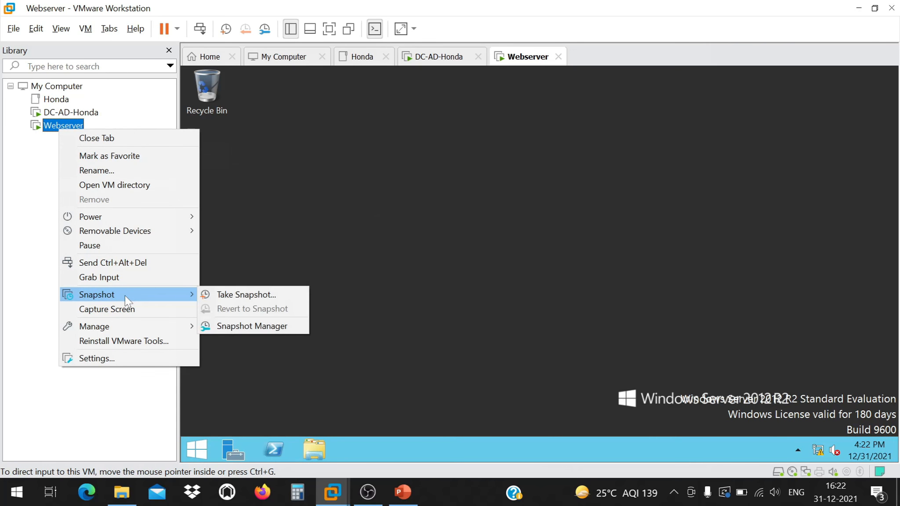
{"action": "mouse_move", "coordinate": [177, 218]}
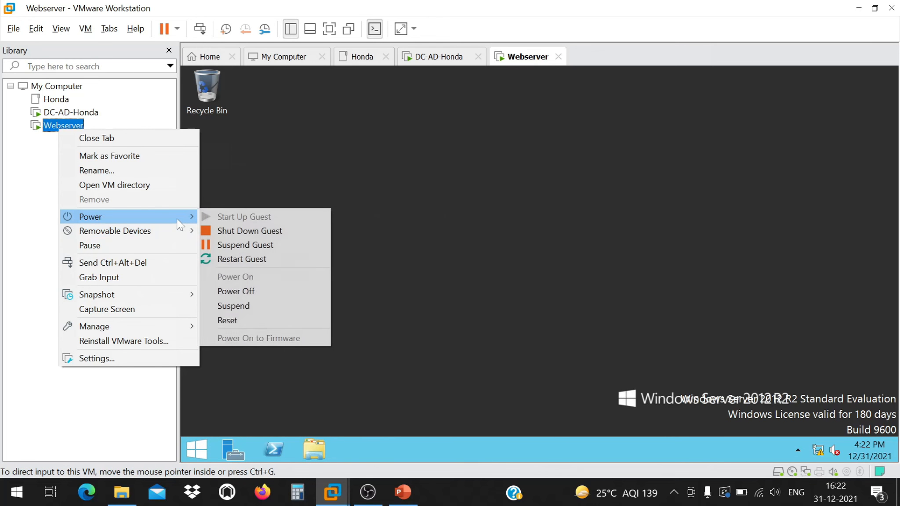
{"action": "left_click", "coordinate": [265, 303]}
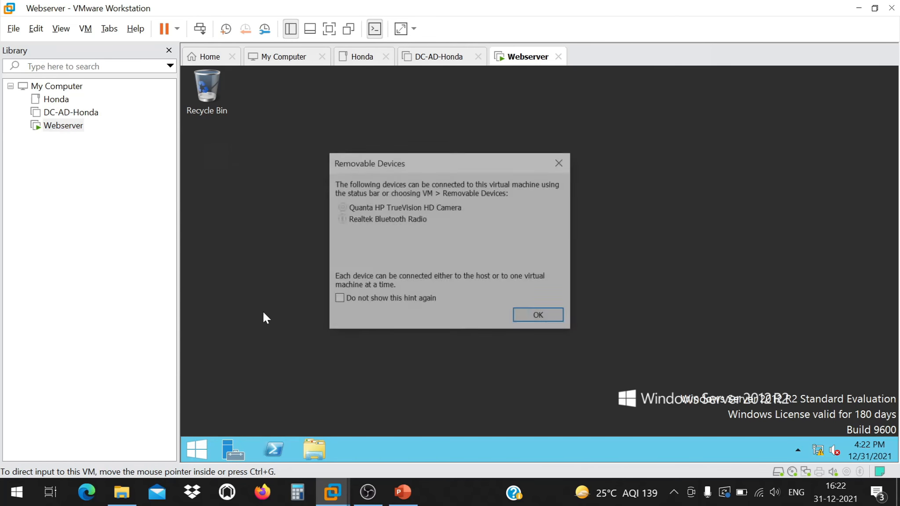
{"action": "left_click", "coordinate": [519, 312]}
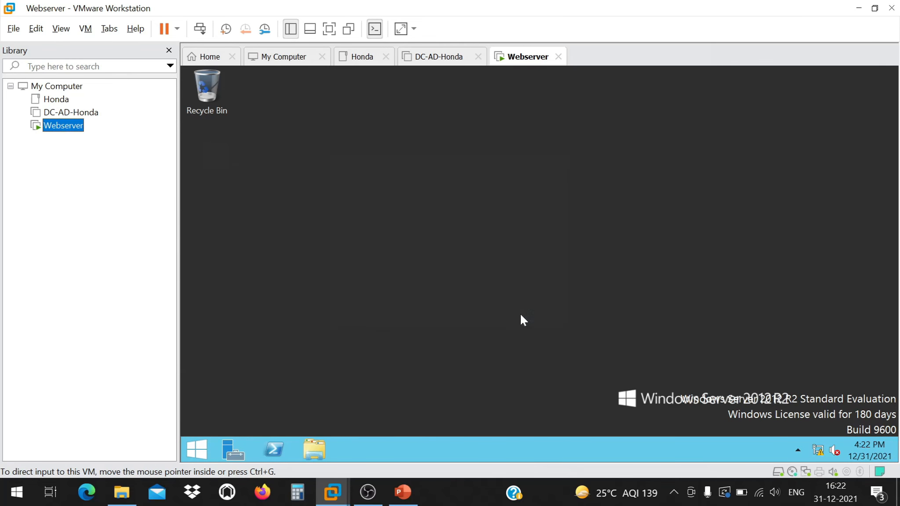
Choose Power > Restart Guest for Webserver and confirm the restart.
{"action": "right_click", "coordinate": [52, 127]}
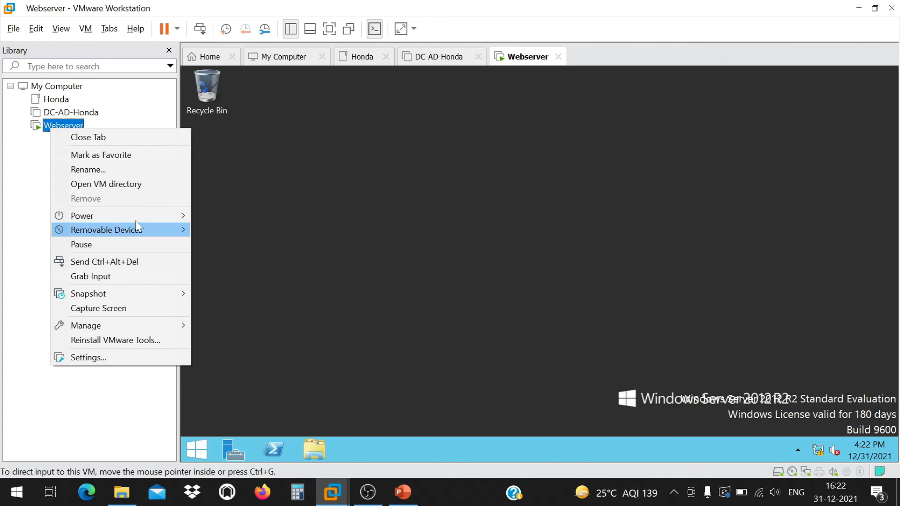
{"action": "mouse_move", "coordinate": [145, 212]}
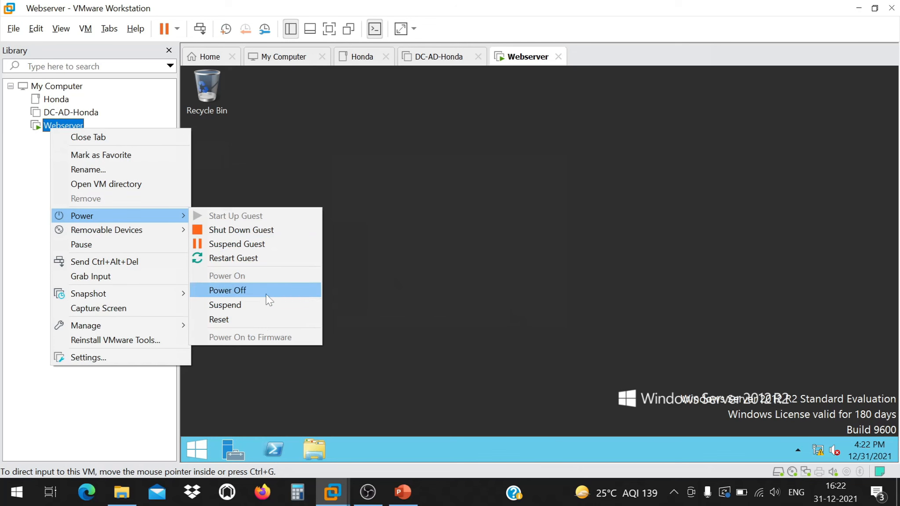
{"action": "left_click", "coordinate": [268, 259]}
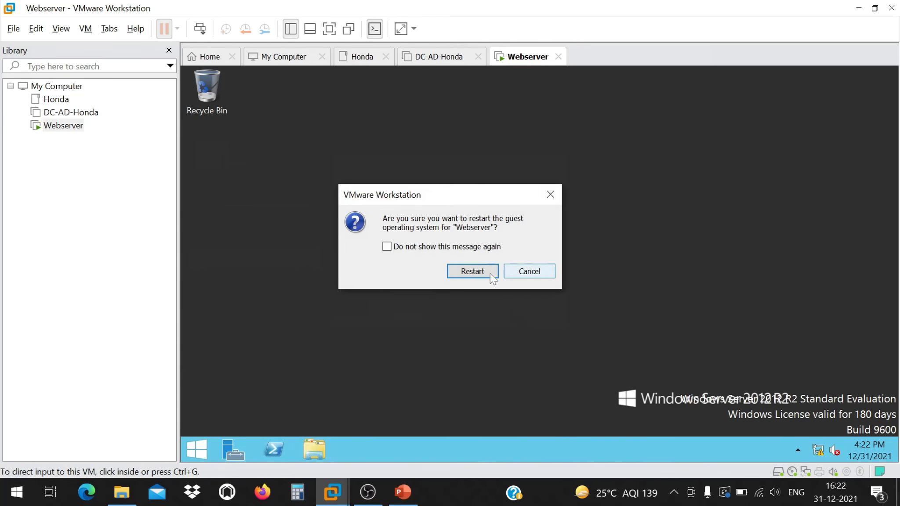
{"action": "left_click", "coordinate": [473, 271]}
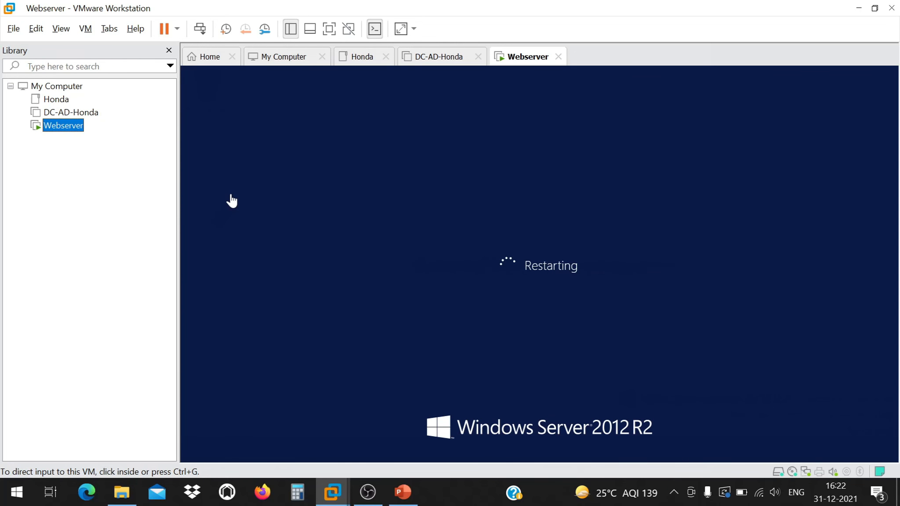
Confirm DC-AD-Honda is powered off while following the Webserver restart in its console.
{"action": "left_click", "coordinate": [66, 114]}
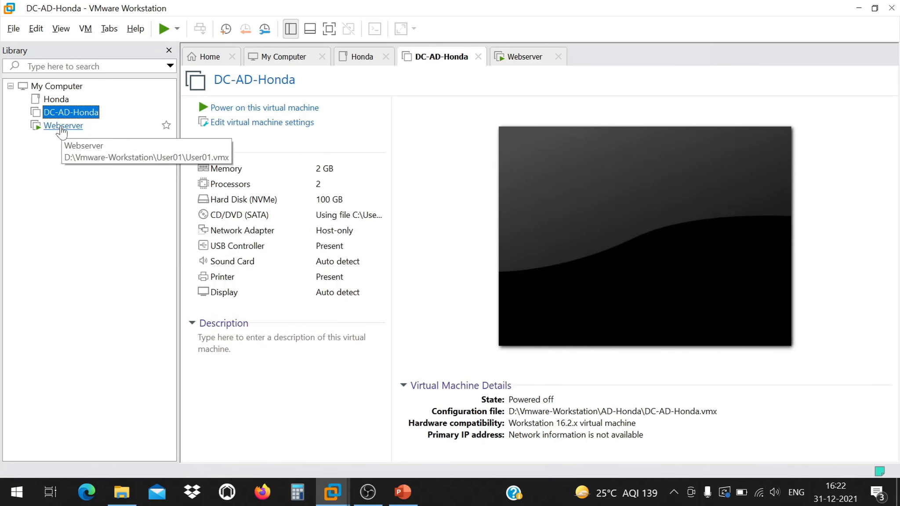
{"action": "left_click", "coordinate": [63, 126]}
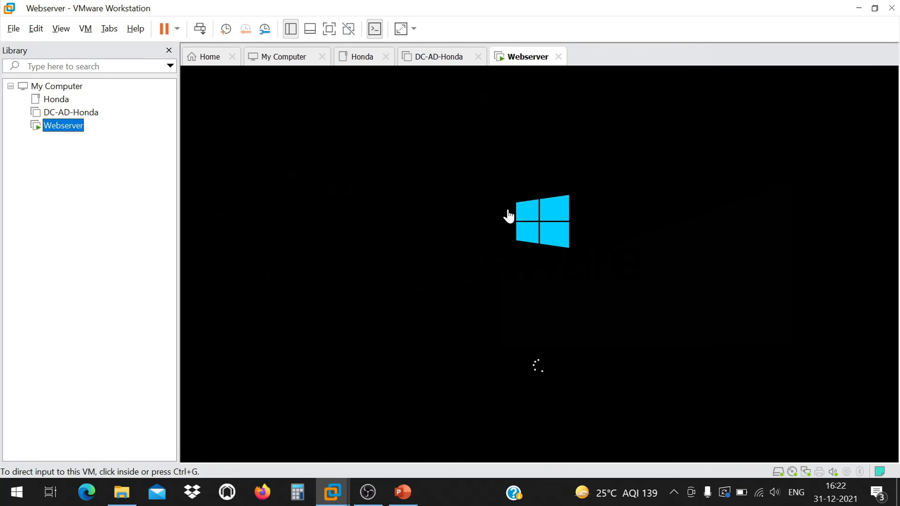
{"action": "left_click", "coordinate": [508, 210]}
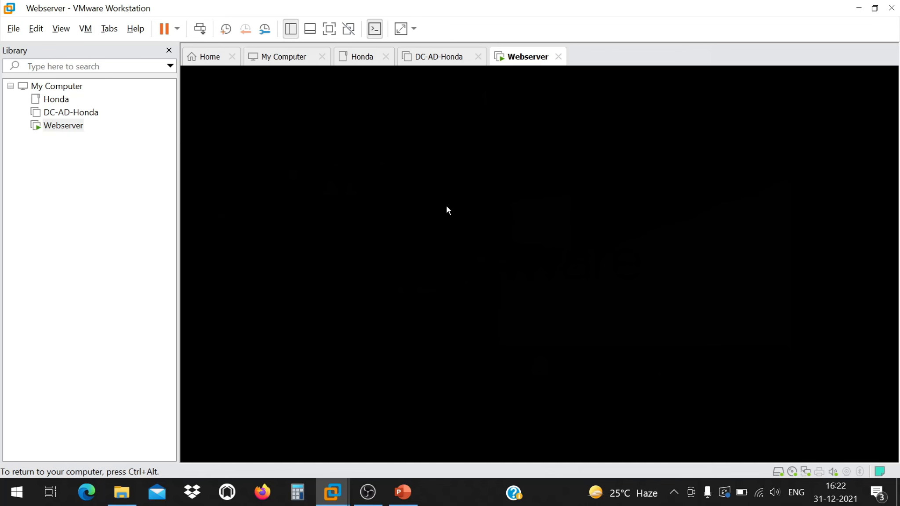
{"action": "key", "text": "ctrl+alt"}
{"action": "left_click", "coordinate": [445, 62]}
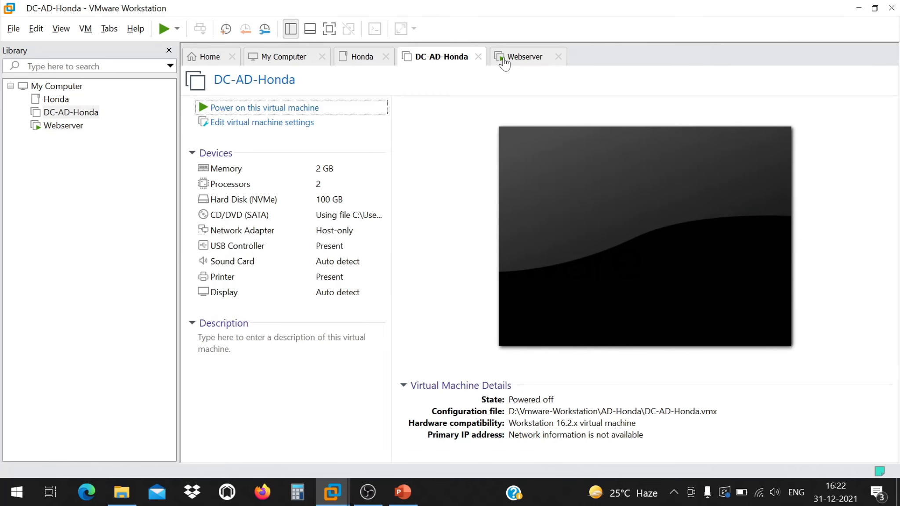
{"action": "left_click", "coordinate": [503, 61]}
{"action": "left_click", "coordinate": [447, 225]}
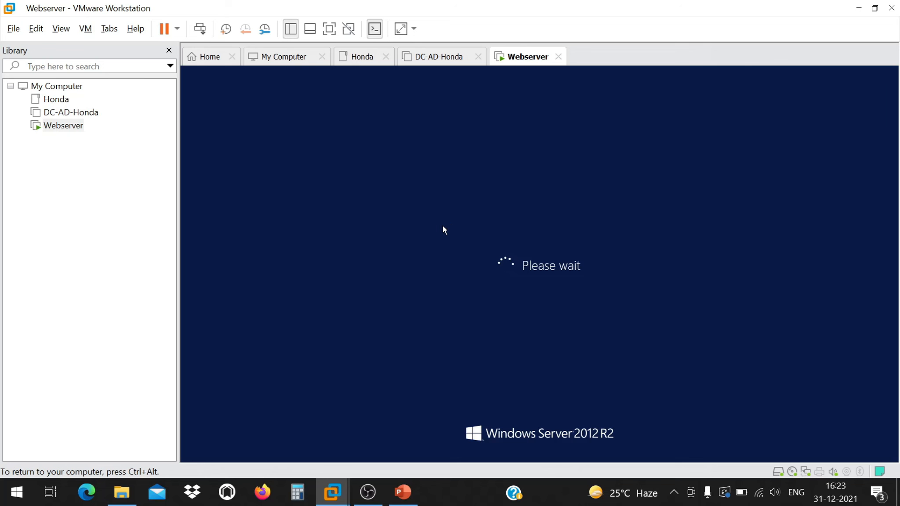
{"action": "key", "text": "ctrl+alt"}
Close the Honda machine's tab and return to the booting Webserver console.
{"action": "left_click", "coordinate": [438, 57]}
{"action": "left_click", "coordinate": [500, 61]}
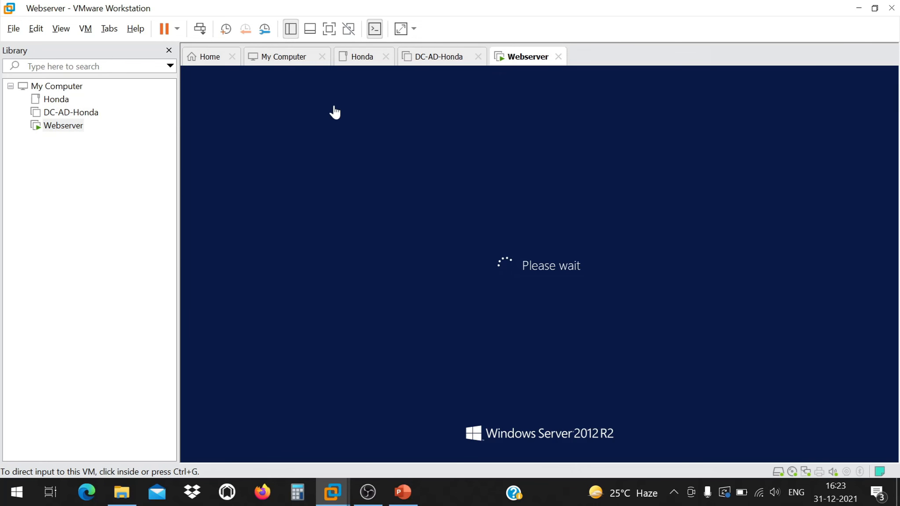
{"action": "left_click", "coordinate": [372, 61]}
{"action": "left_click", "coordinate": [387, 57]}
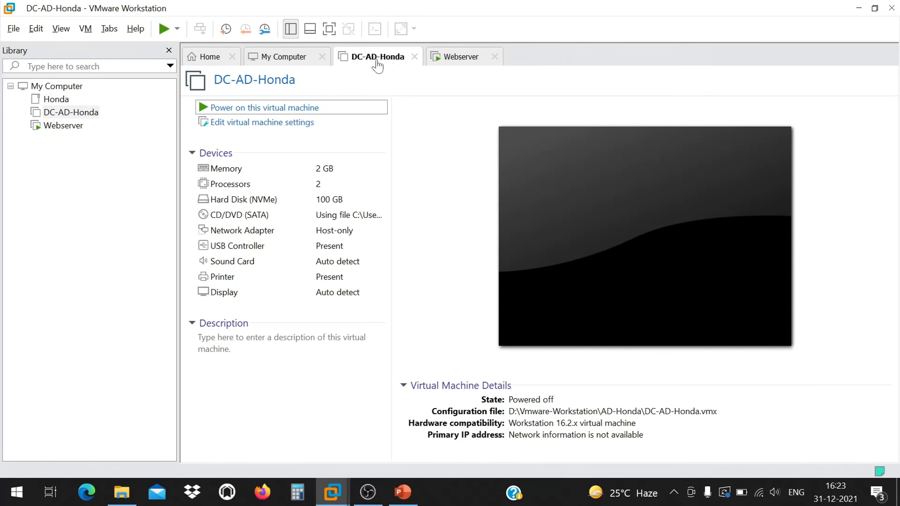
{"action": "left_click", "coordinate": [310, 61]}
{"action": "left_click", "coordinate": [448, 62]}
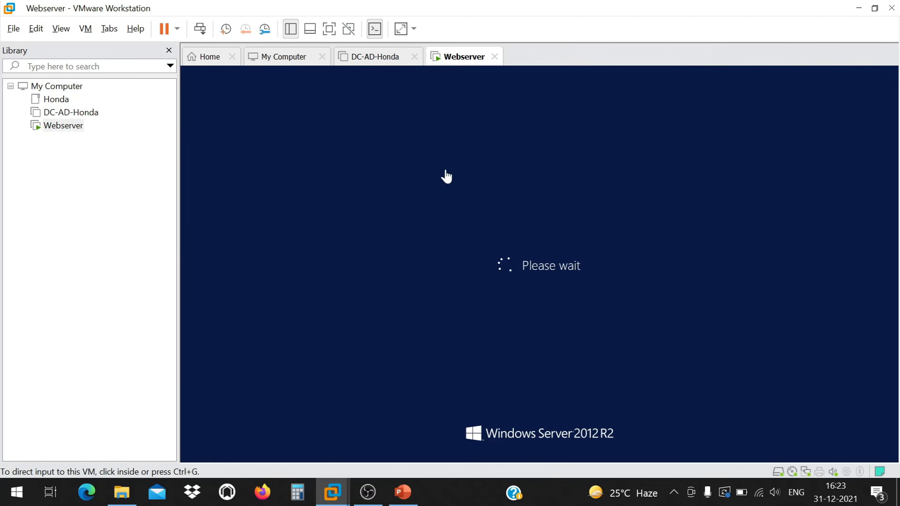
{"action": "left_click", "coordinate": [534, 236]}
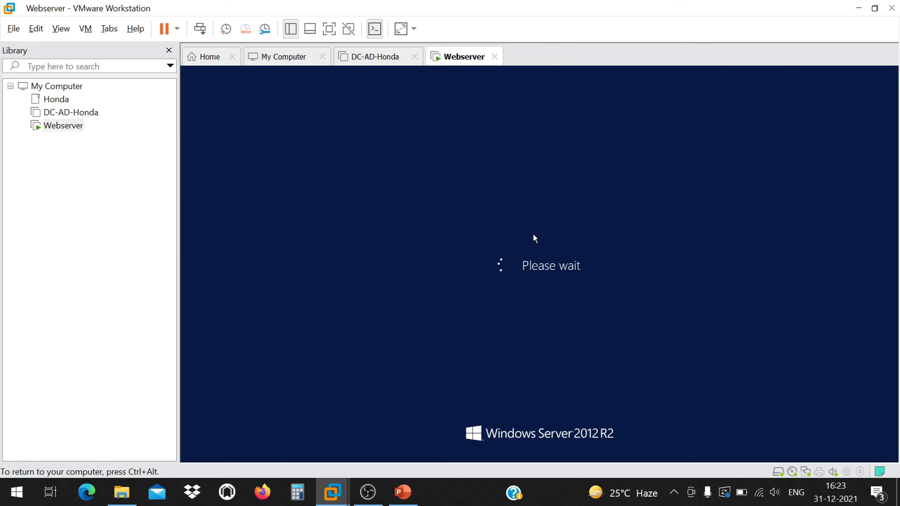